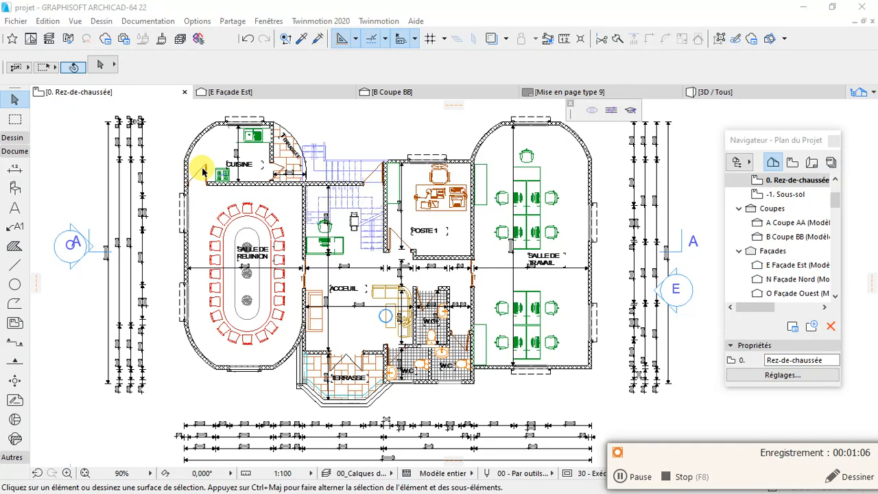
pyautogui.scroll(-3, 192, 219)
pyautogui.scroll(3, 290, 216)
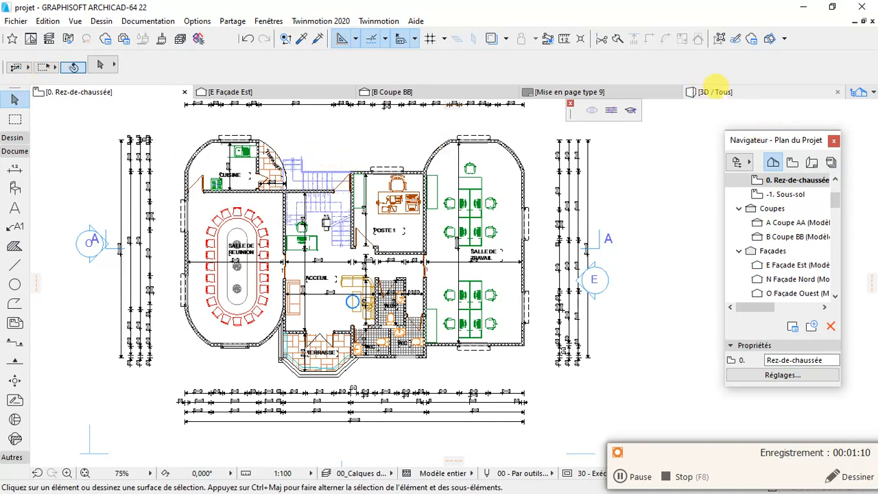
pyautogui.scroll(2, 253, 177)
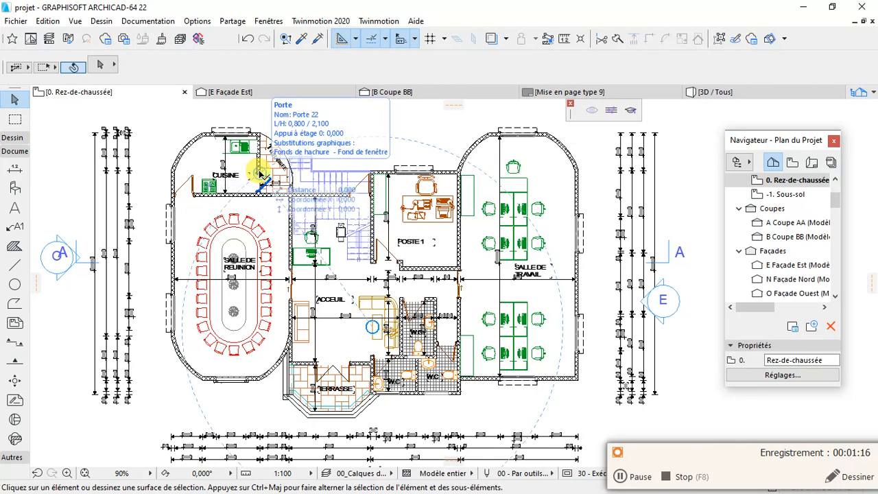
pyautogui.click(291, 169)
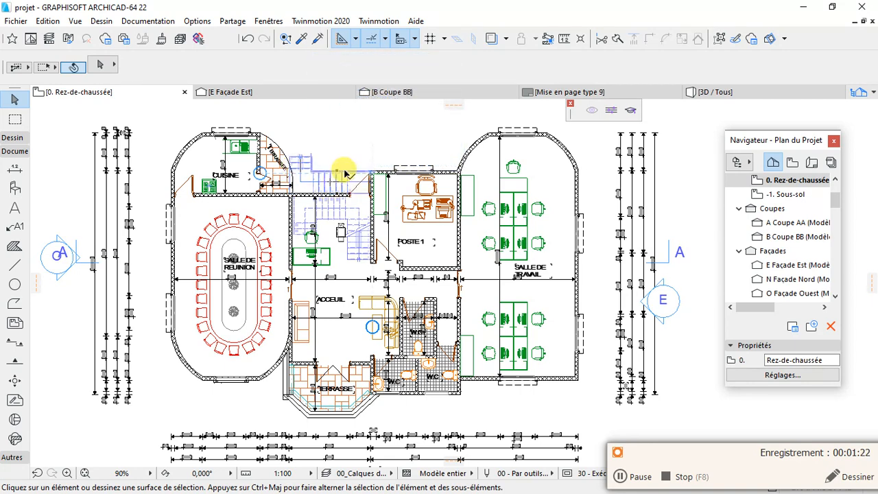
pyautogui.click(255, 232)
pyautogui.hotkey('ctrl', 'a')
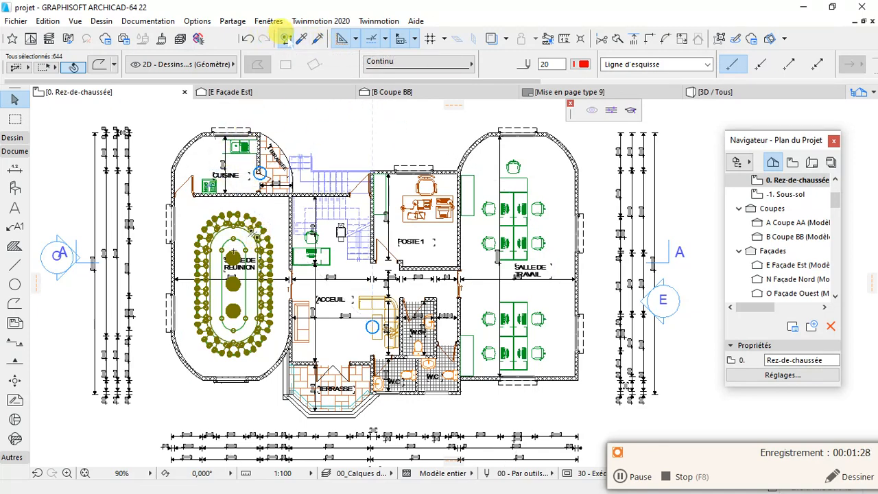
pyautogui.click(284, 37)
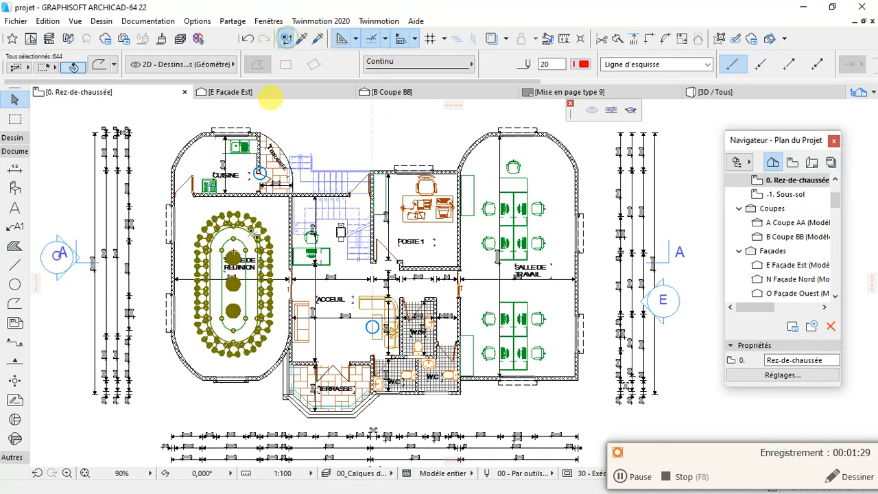
pyautogui.click(145, 199)
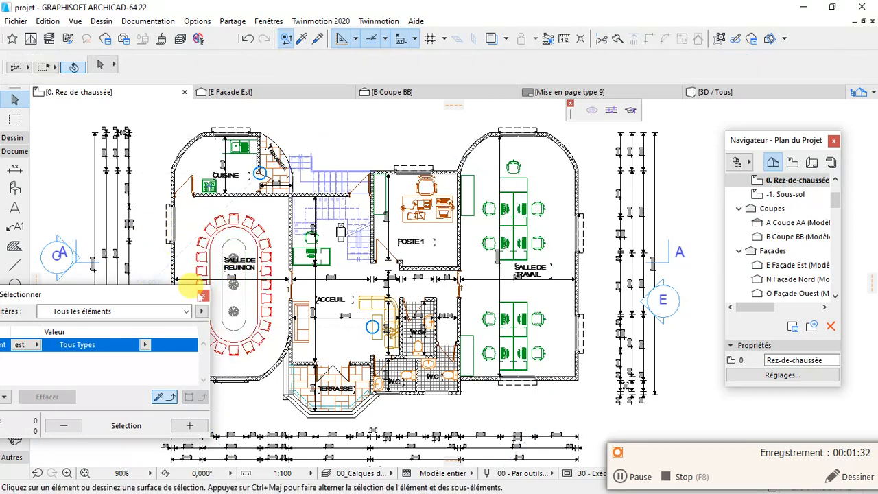
pyautogui.click(202, 296)
# - Hide the layers of the meeting room table drawing and the exterior dimension chain, using them as the selection
pyautogui.click(206, 301)
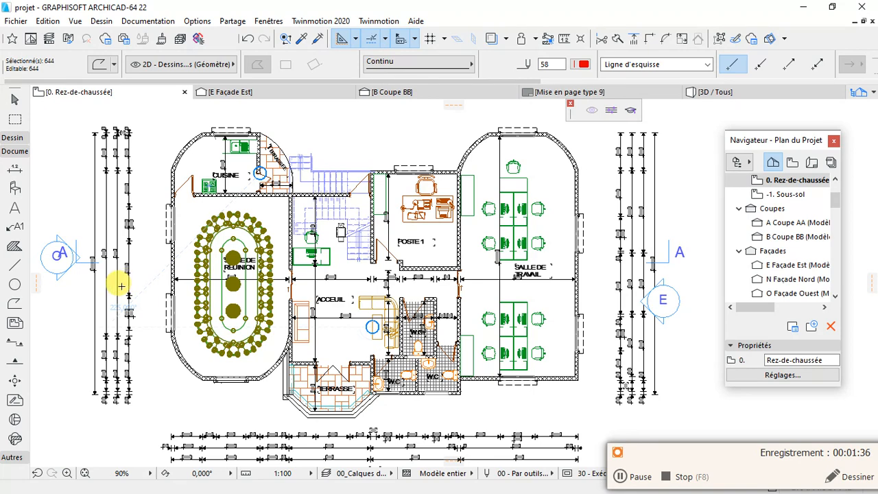
pyautogui.click(112, 280)
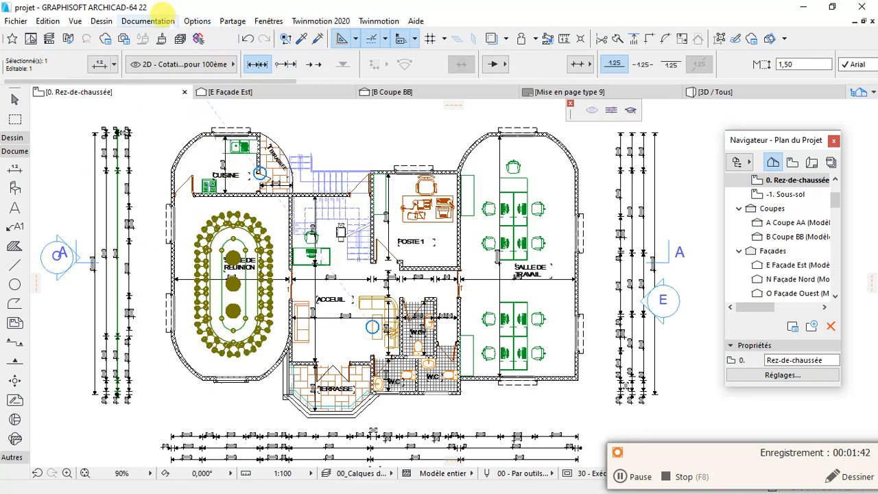
pyautogui.click(185, 18)
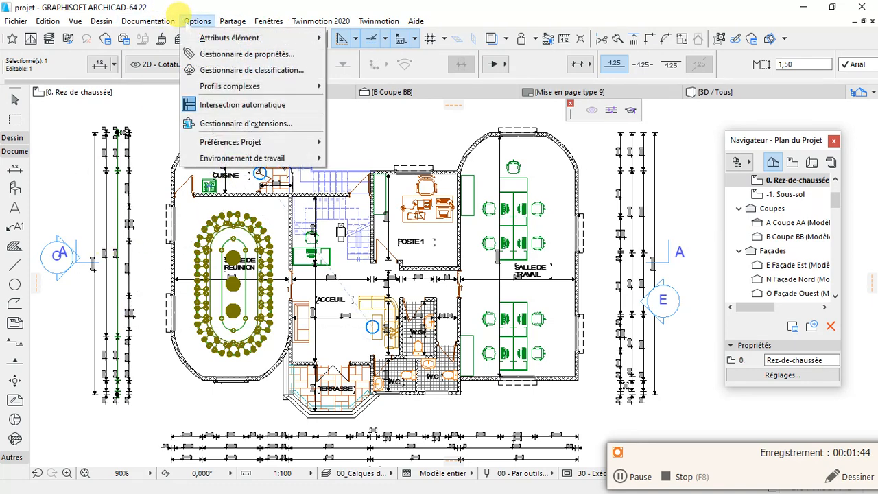
pyautogui.moveTo(148, 21)
pyautogui.moveTo(221, 55)
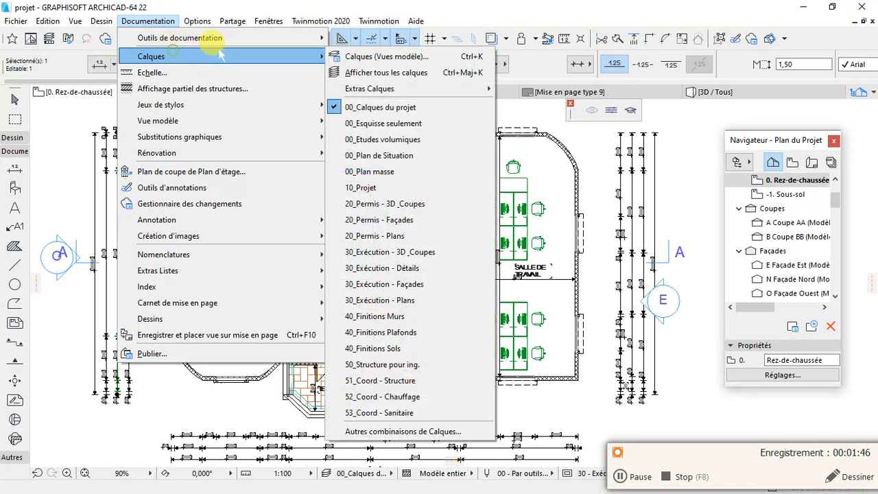
pyautogui.moveTo(480, 89)
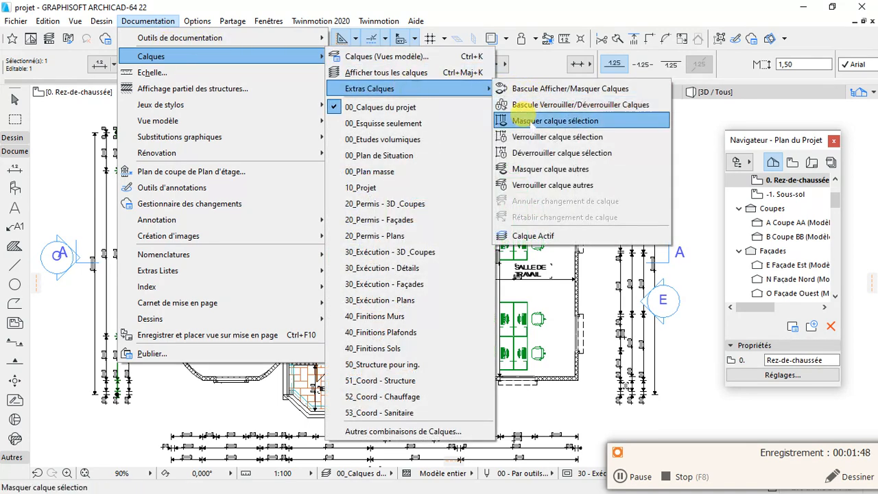
pyautogui.click(516, 121)
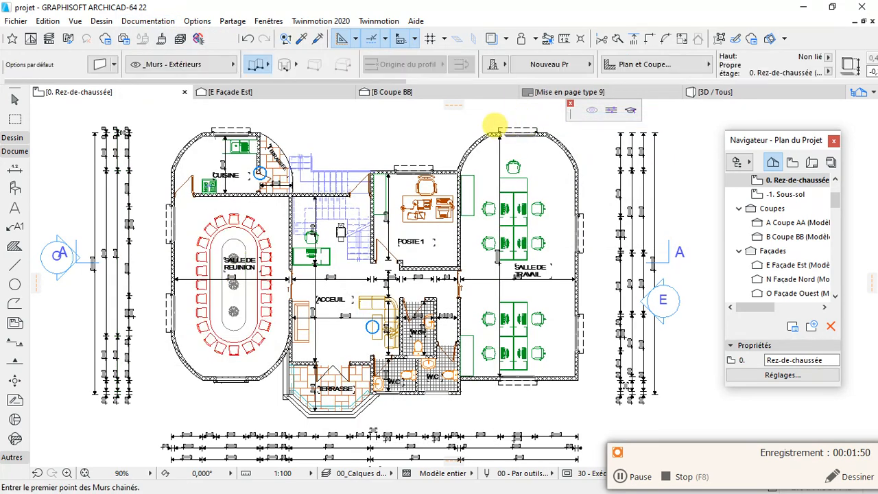
# - Hide the layers of the shelf unit in SALLE DE TRAVAIL and the SALLE DE REUNION label
pyautogui.scroll(3, 388, 256)
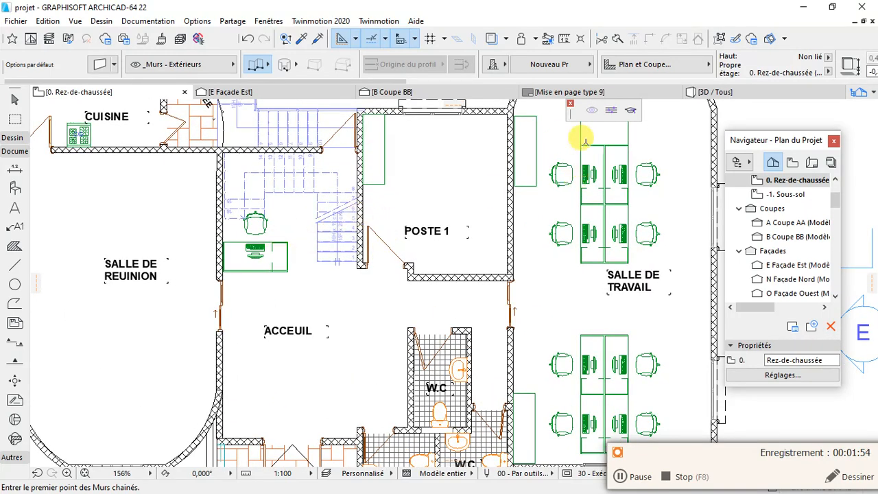
pyautogui.press('Escape')
pyautogui.moveTo(531, 156); pyautogui.dragTo(87, 202)
pyautogui.press('Escape')
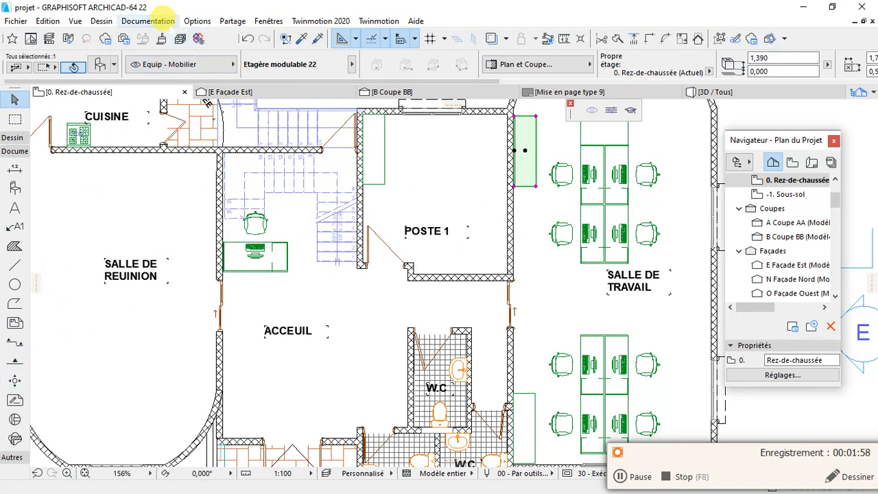
pyautogui.click(160, 280)
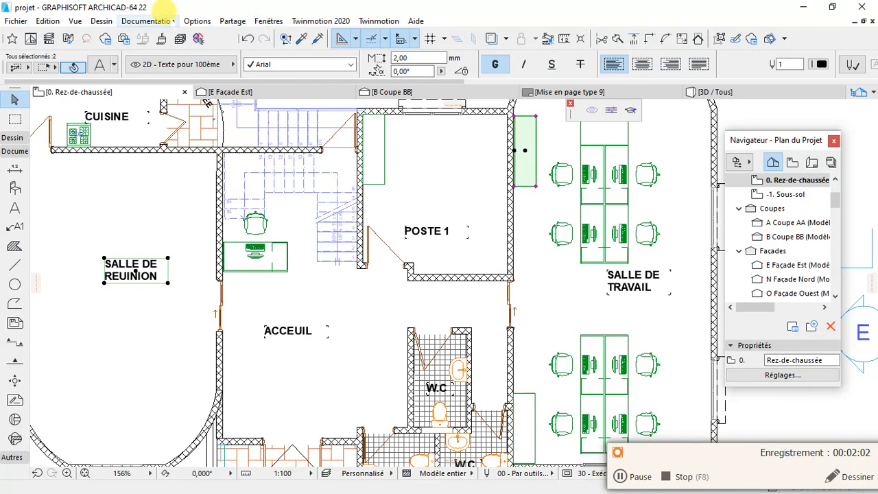
pyautogui.click(163, 15)
pyautogui.moveTo(206, 56)
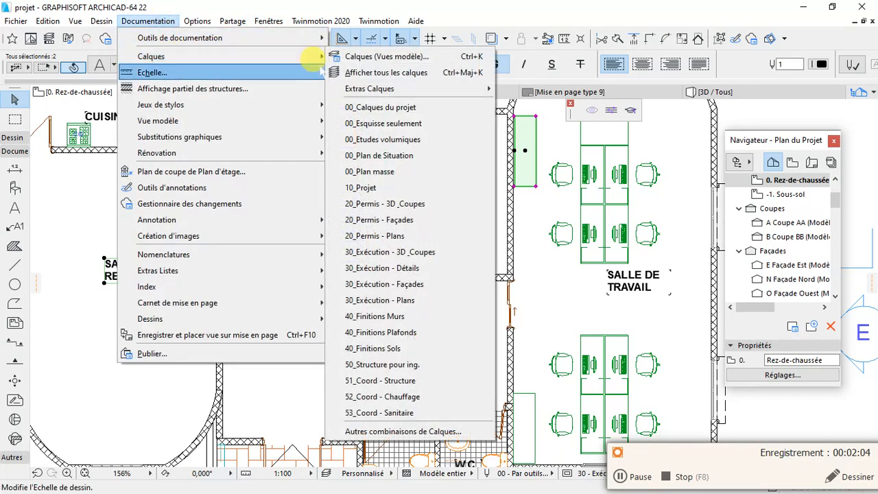
pyautogui.moveTo(370, 88)
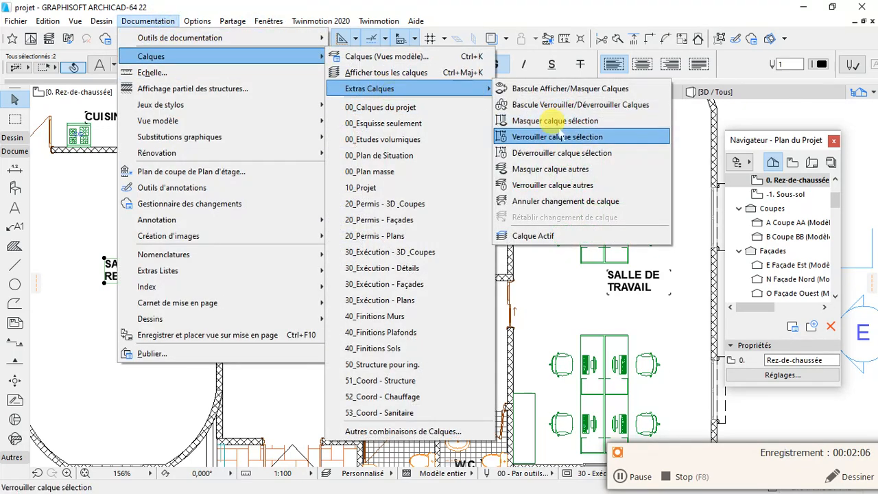
pyautogui.click(562, 122)
# - Select the ground-floor slab and hide its layer, _Sols - Dalles
pyautogui.scroll(-5, 467, 199)
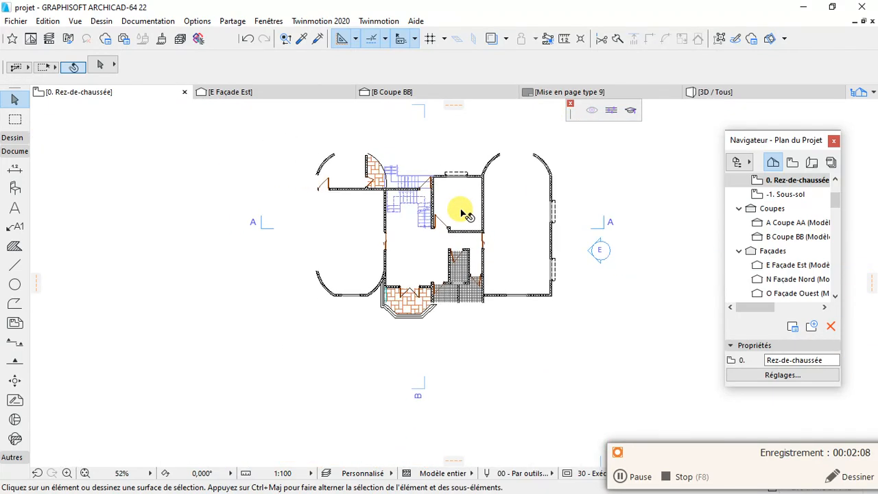
pyautogui.scroll(6, 508, 216)
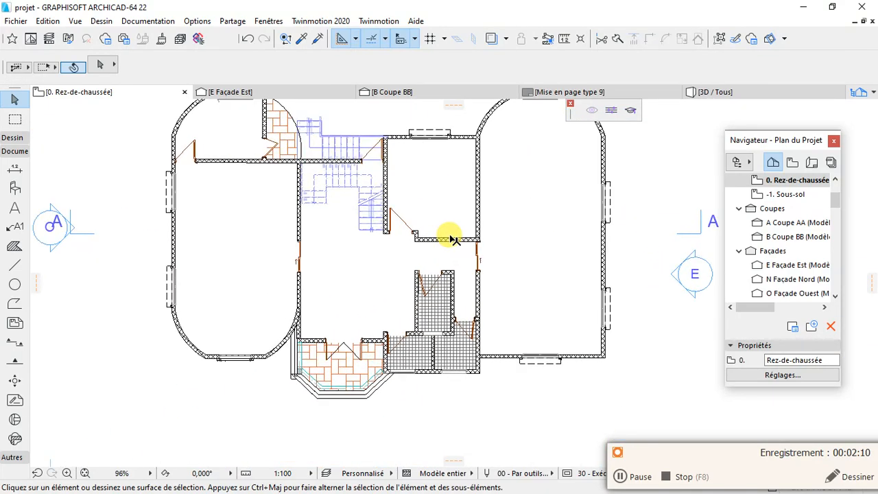
pyautogui.click(421, 331)
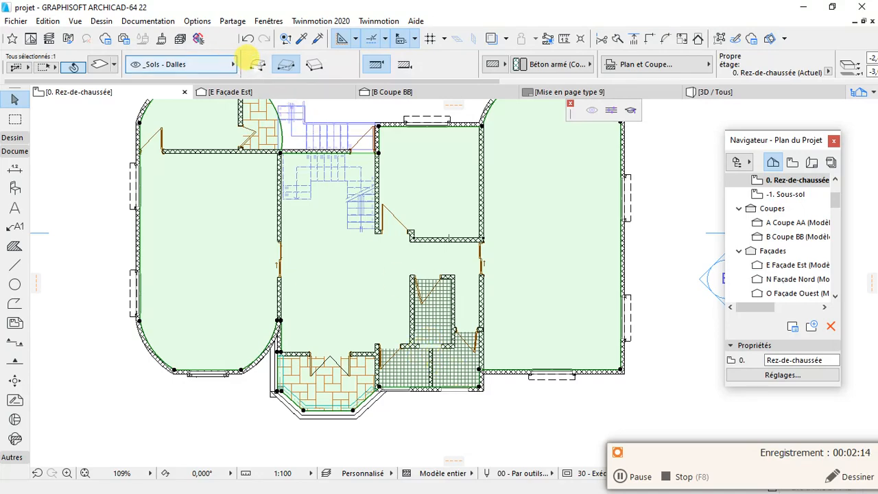
pyautogui.scroll(2, 449, 373)
pyautogui.scroll(-4, 476, 406)
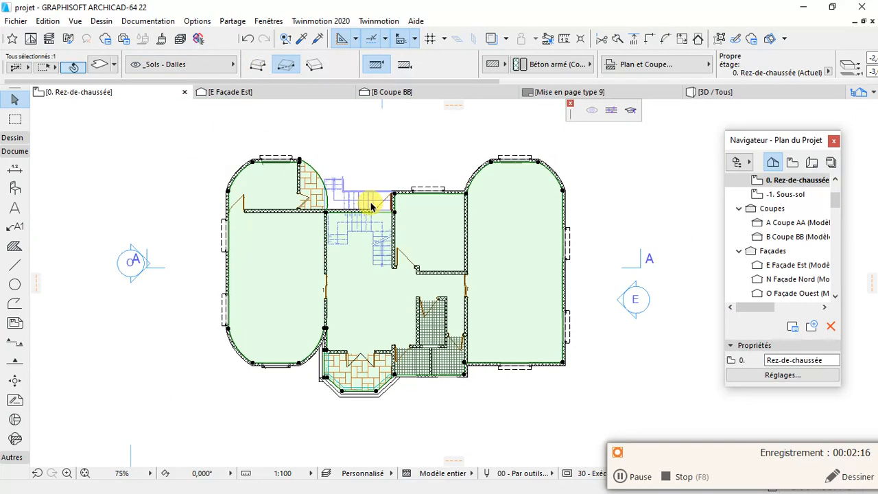
pyautogui.scroll(5, 367, 202)
pyautogui.scroll(4, 247, 148)
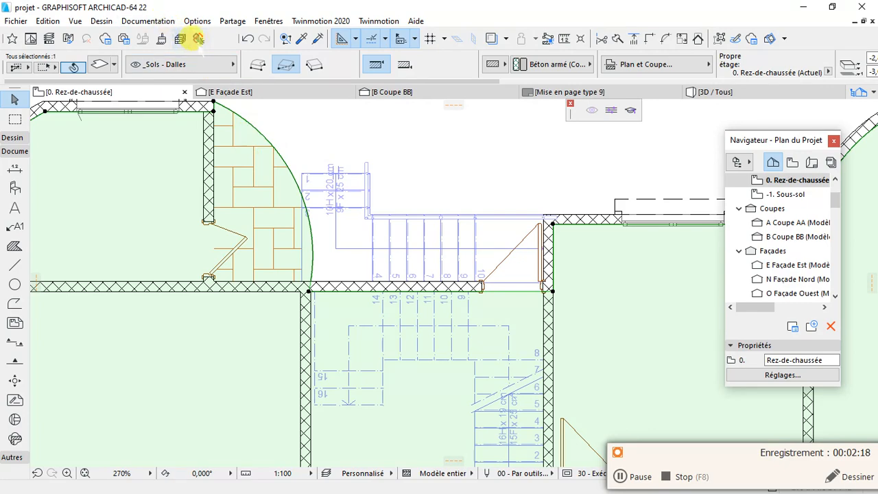
pyautogui.scroll(-7, 321, 121)
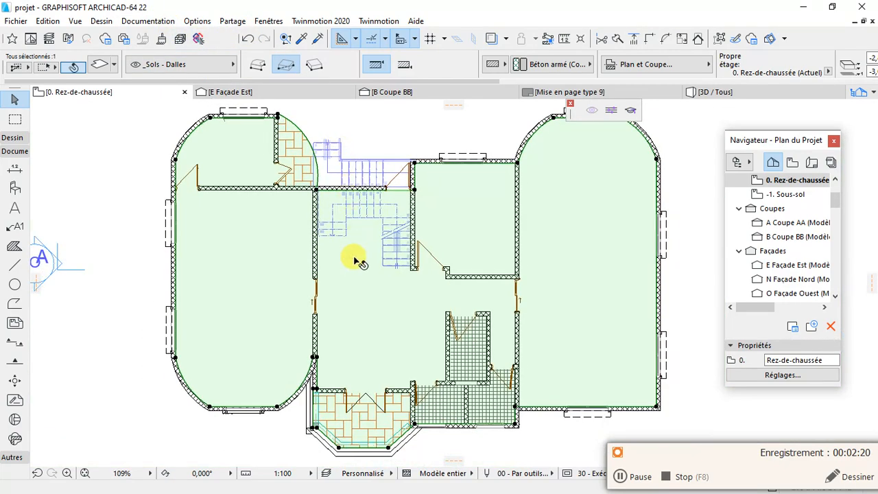
pyautogui.scroll(12, 565, 405)
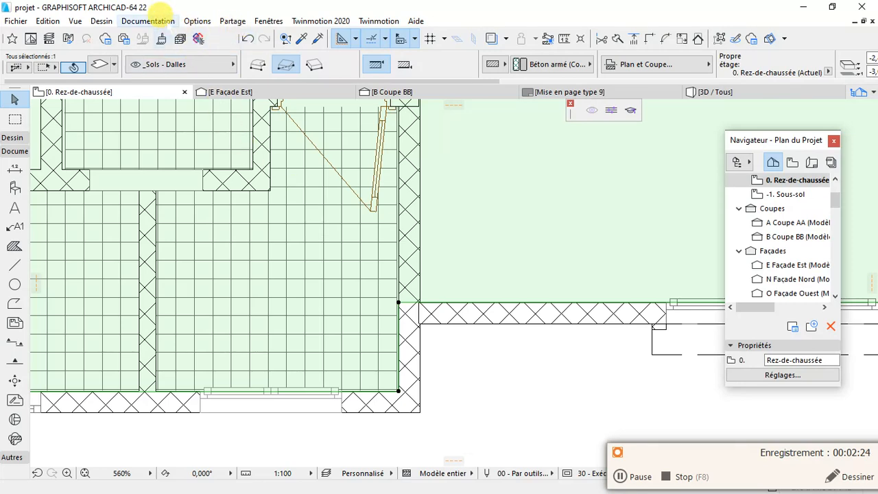
pyautogui.click(148, 20)
pyautogui.moveTo(206, 57)
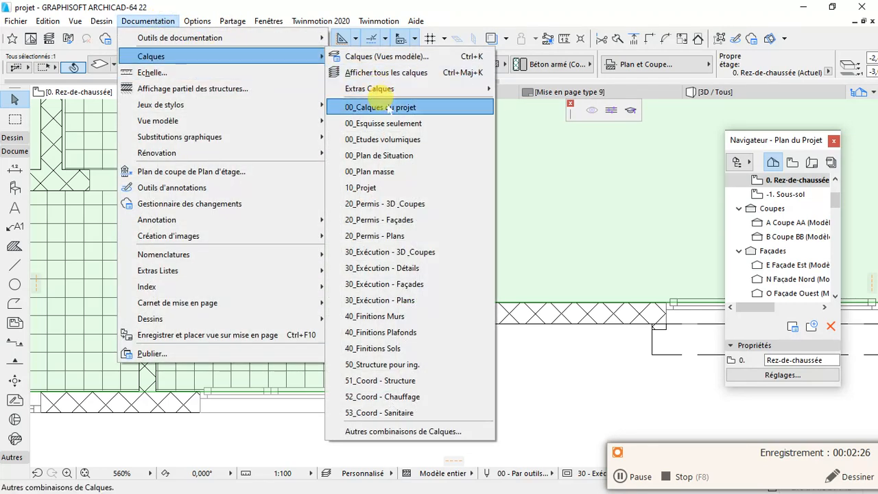
pyautogui.moveTo(371, 89)
pyautogui.click(542, 120)
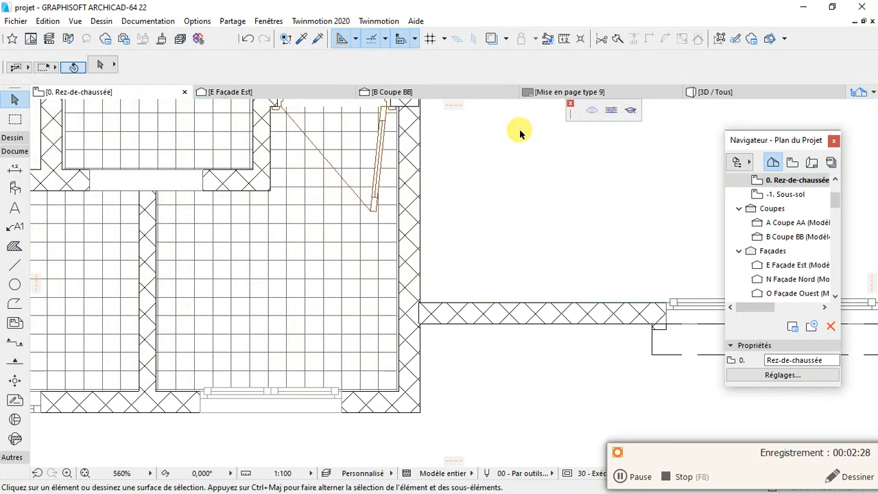
# - Select the tiled floor fill in the WC area and hide its layer, 2D - Dessin général
pyautogui.click(369, 310)
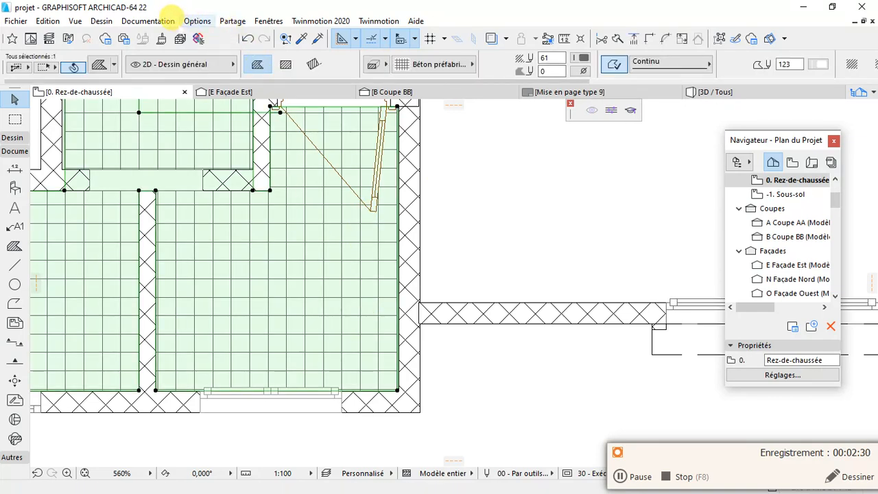
pyautogui.click(165, 19)
pyautogui.moveTo(182, 56)
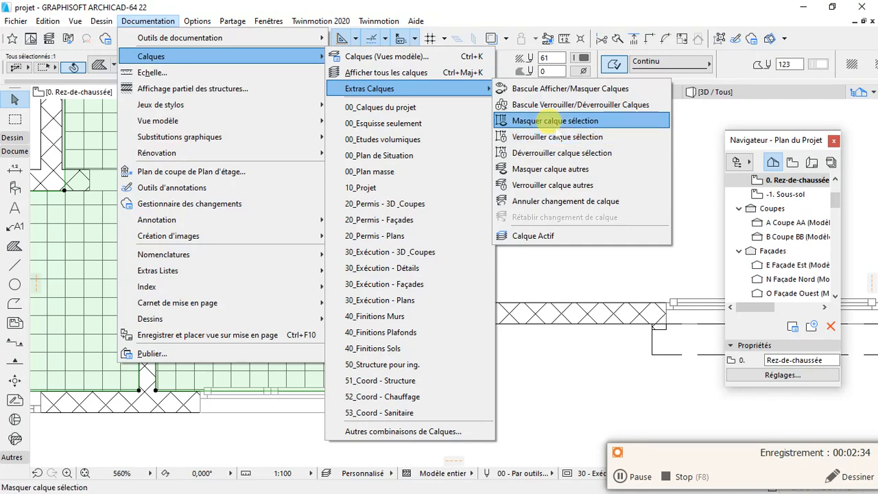
pyautogui.click(538, 121)
pyautogui.scroll(-9, 369, 158)
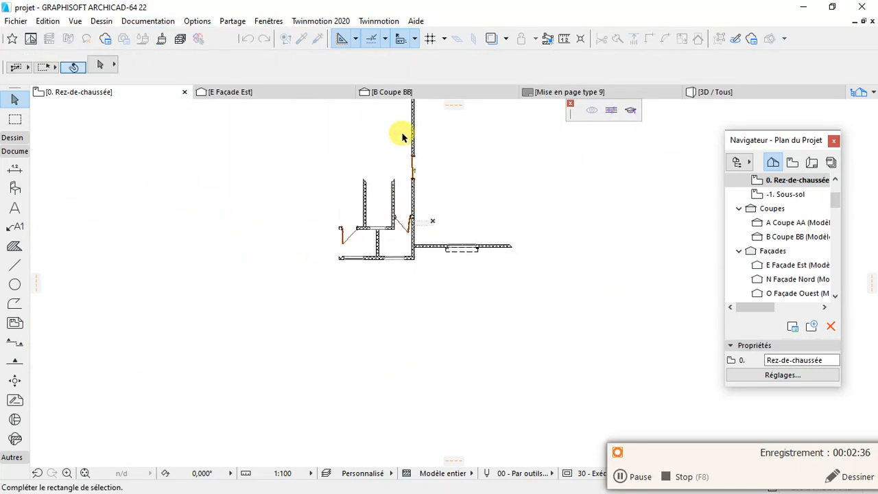
pyautogui.scroll(2, 401, 139)
pyautogui.scroll(-4, 400, 139)
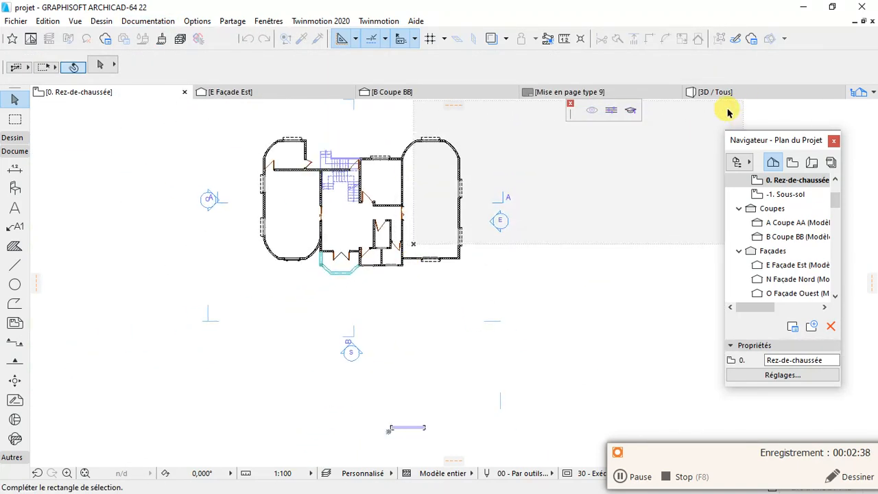
pyautogui.press('Escape')
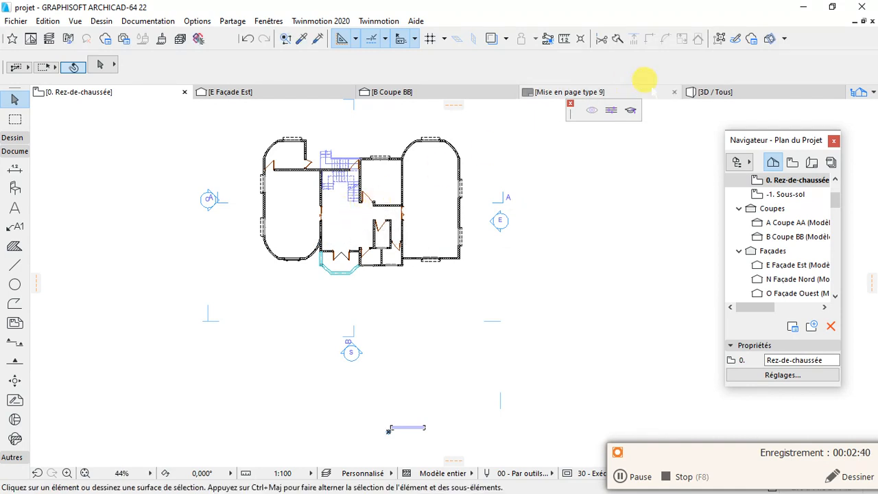
# - Check the building in the 3D view and open the -1. Sous-sol floor plan
pyautogui.click(695, 91)
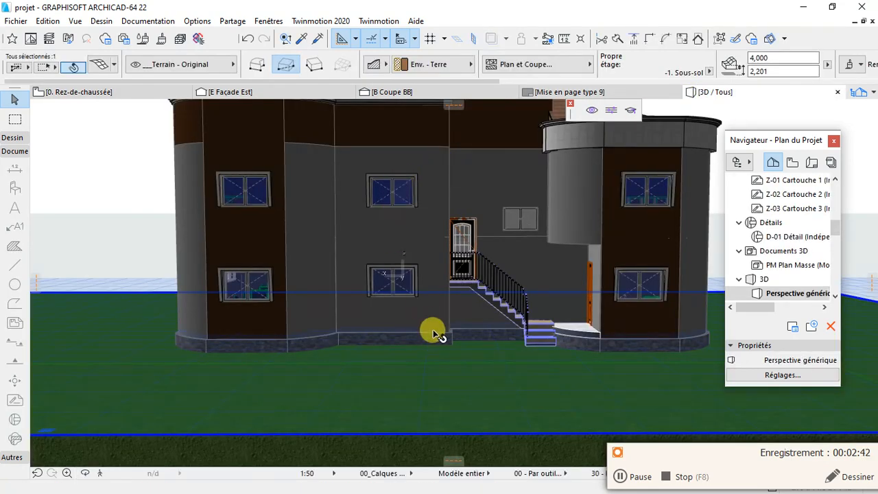
pyautogui.click(135, 90)
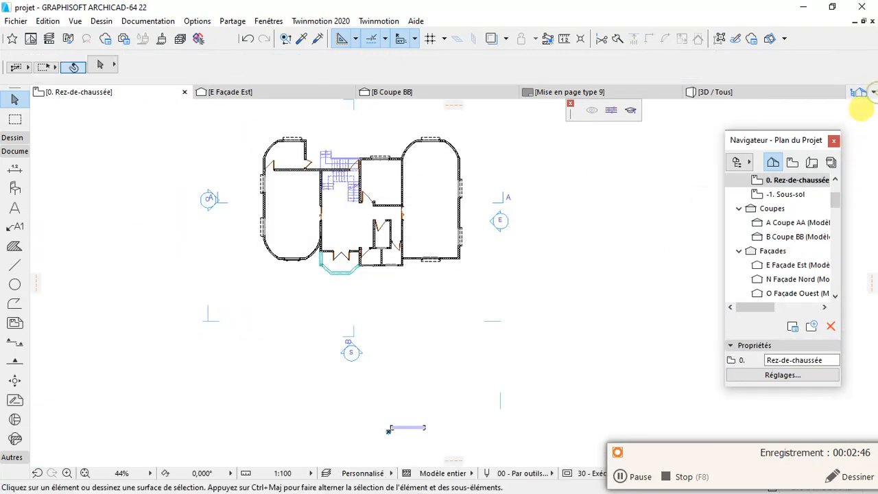
pyautogui.click(860, 91)
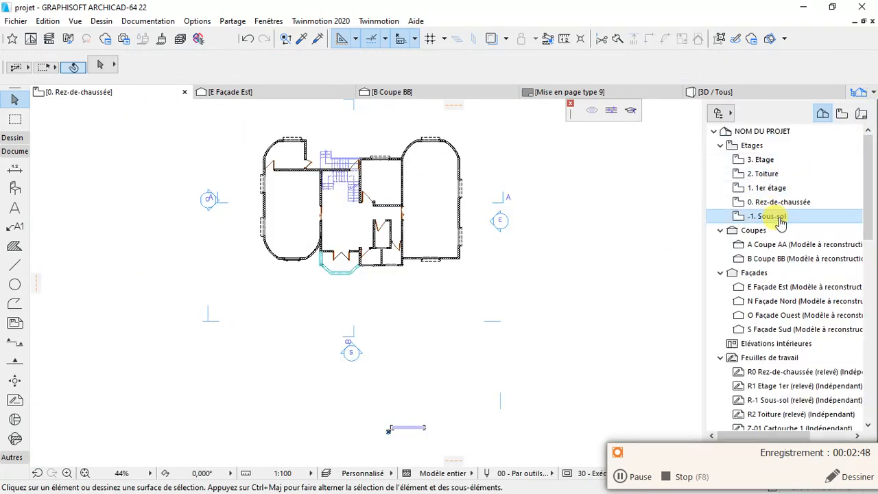
pyautogui.doubleClick(779, 216)
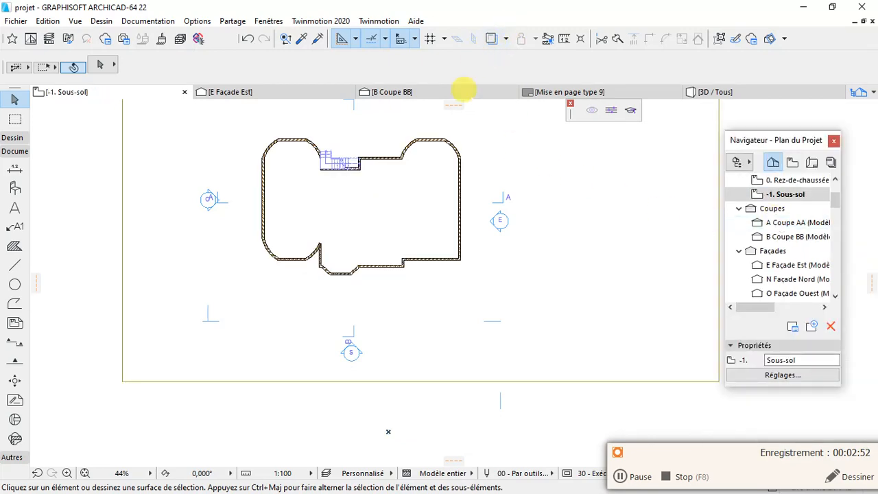
# - Examine the perimeter walls and the staircase in the -1. Sous-sol floor plan
pyautogui.scroll(5, 402, 177)
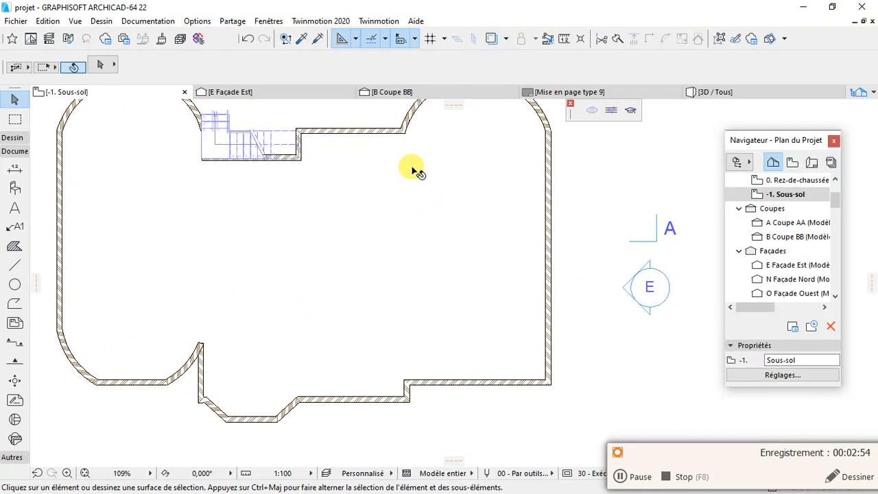
pyautogui.scroll(-5, 410, 168)
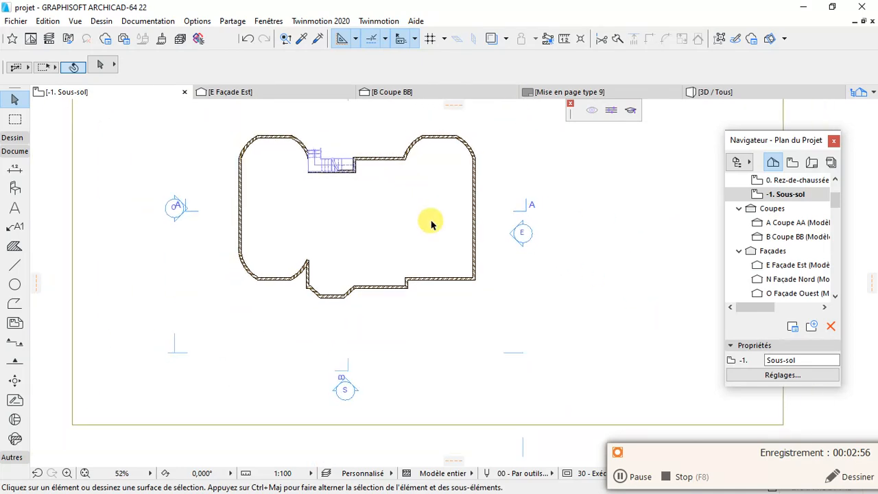
pyautogui.scroll(5, 434, 176)
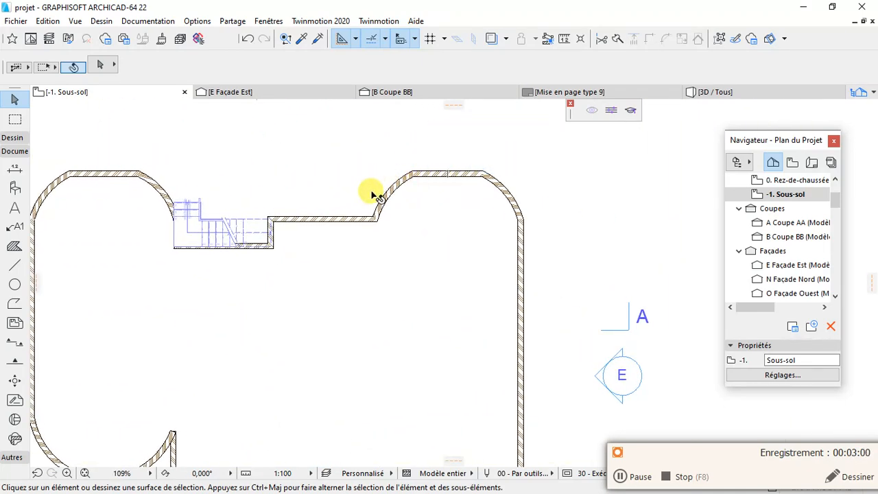
pyautogui.scroll(-4, 506, 213)
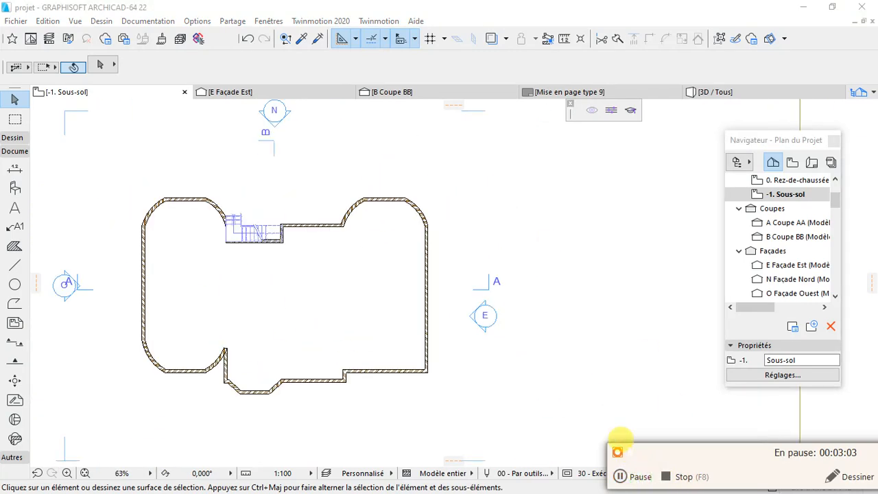
pyautogui.click(617, 453)
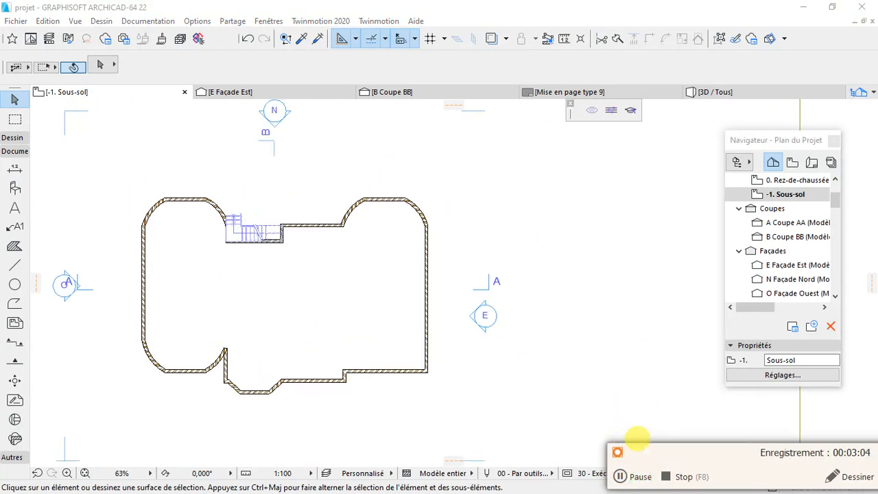
pyautogui.scroll(-3, 206, 219)
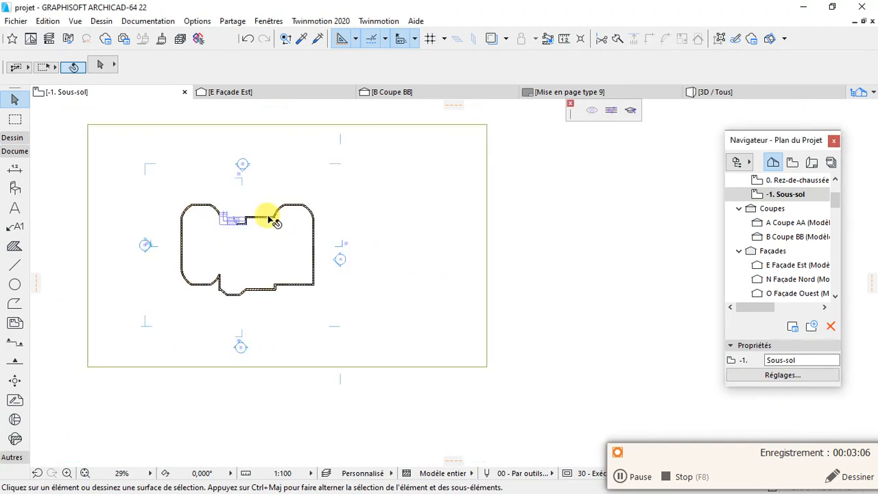
pyautogui.scroll(2, 144, 230)
pyautogui.scroll(2, 185, 205)
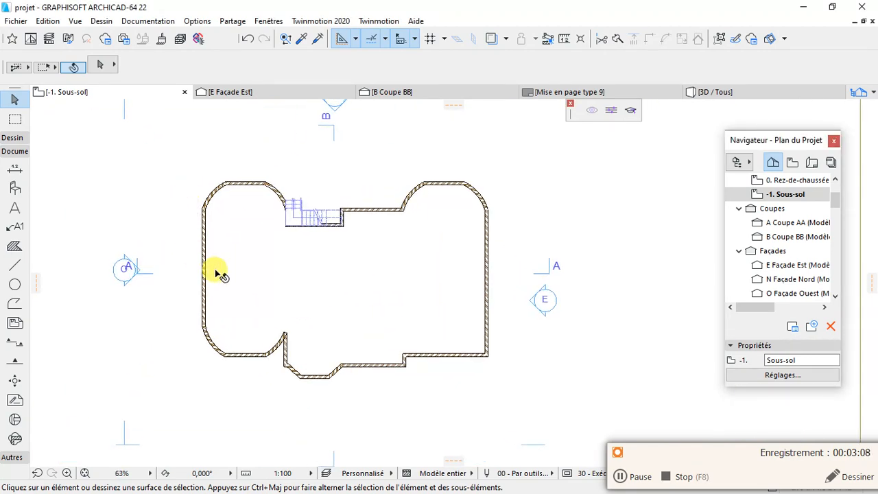
# - Inspect the stone base walls along the foot of the façade in the 3D view, selecting the one at the corner and deselecting it
pyautogui.click(713, 92)
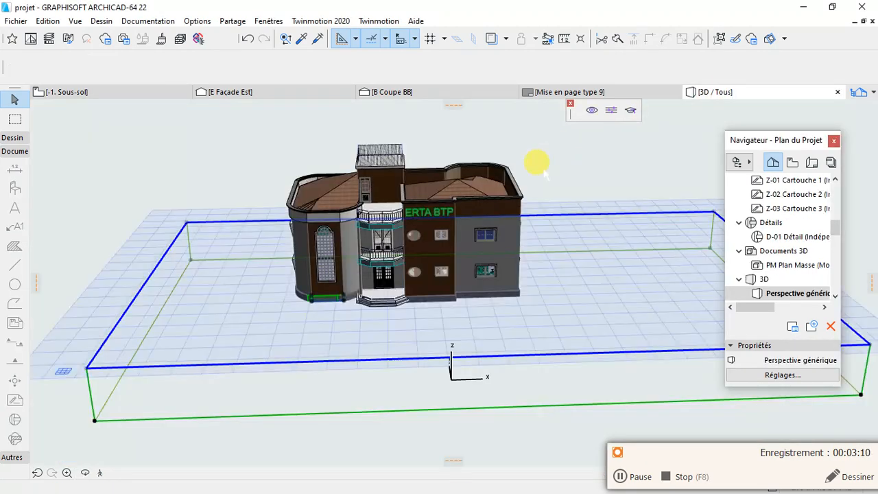
pyautogui.scroll(3, 480, 330)
pyautogui.scroll(6, 481, 331)
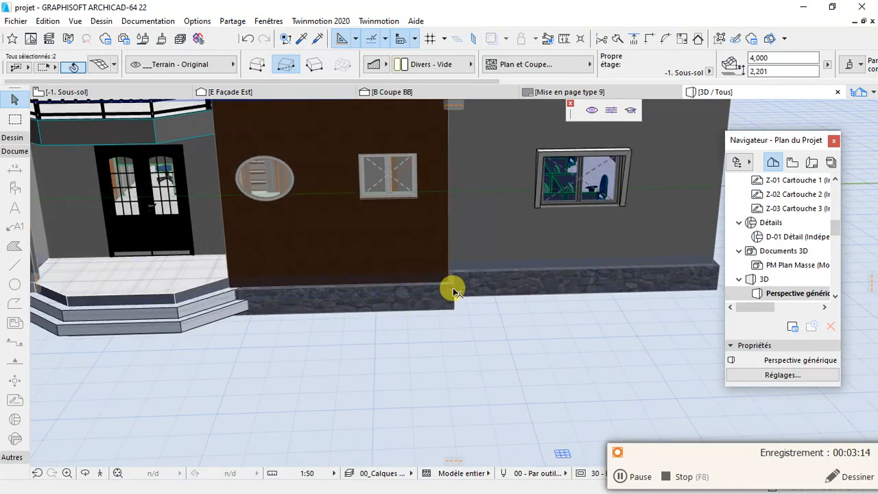
pyautogui.click(453, 293)
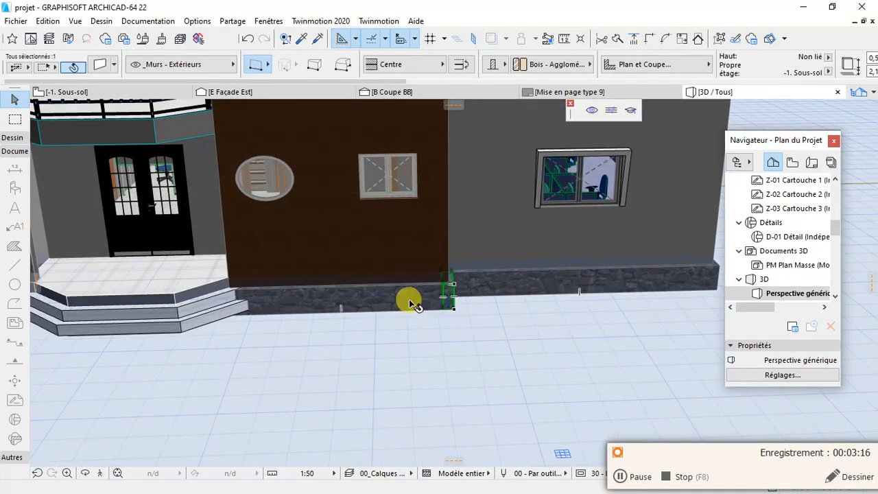
pyautogui.scroll(3, 650, 234)
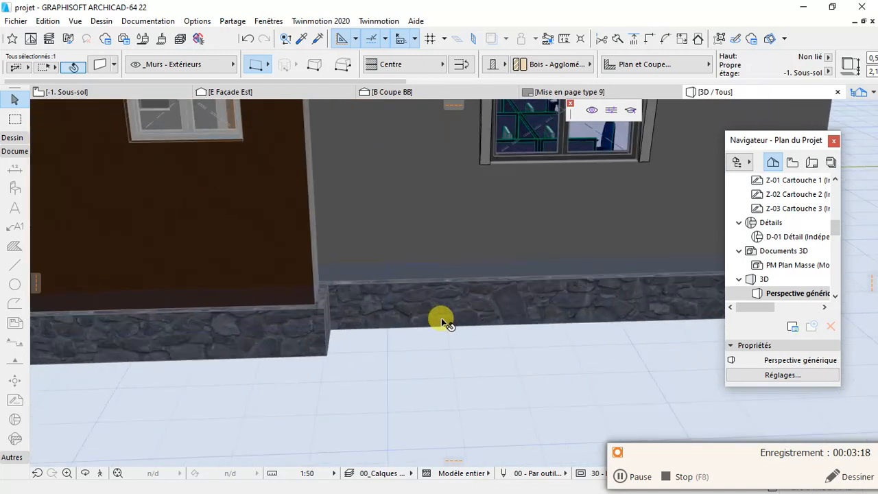
pyautogui.scroll(1, 412, 309)
pyautogui.scroll(1, 298, 291)
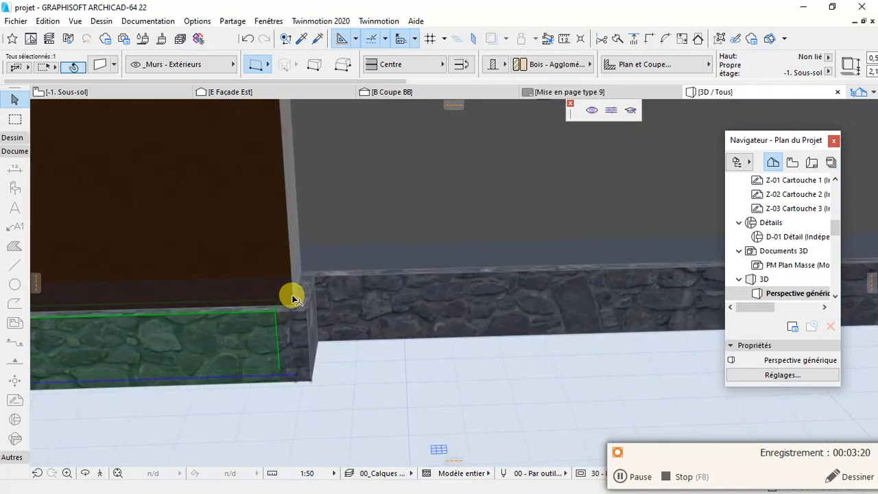
pyautogui.press('Escape')
pyautogui.scroll(-2, 292, 300)
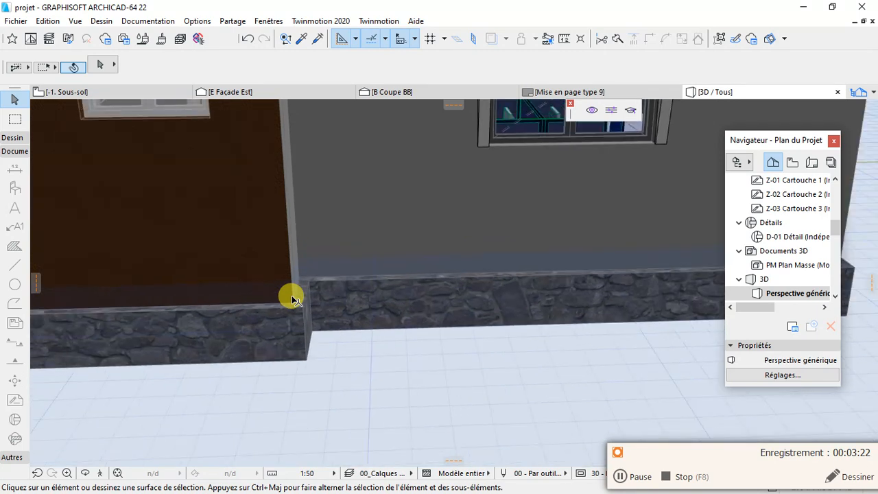
pyautogui.click(638, 474)
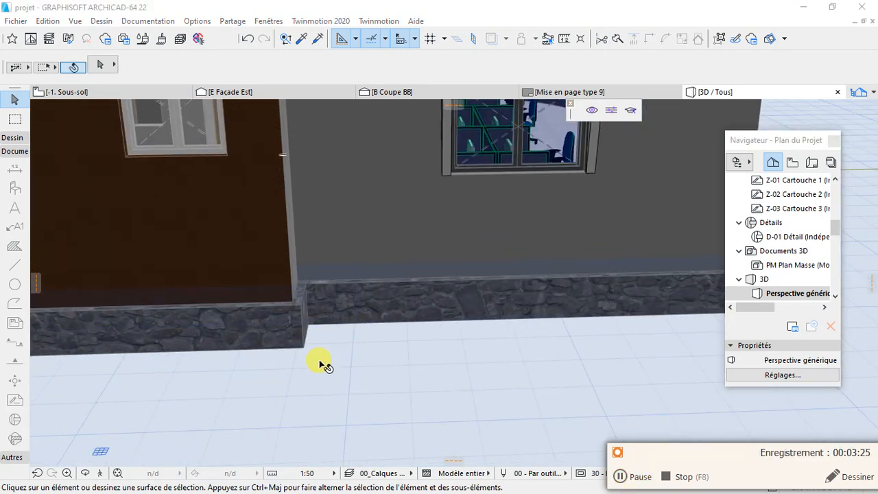
pyautogui.scroll(-2, 323, 364)
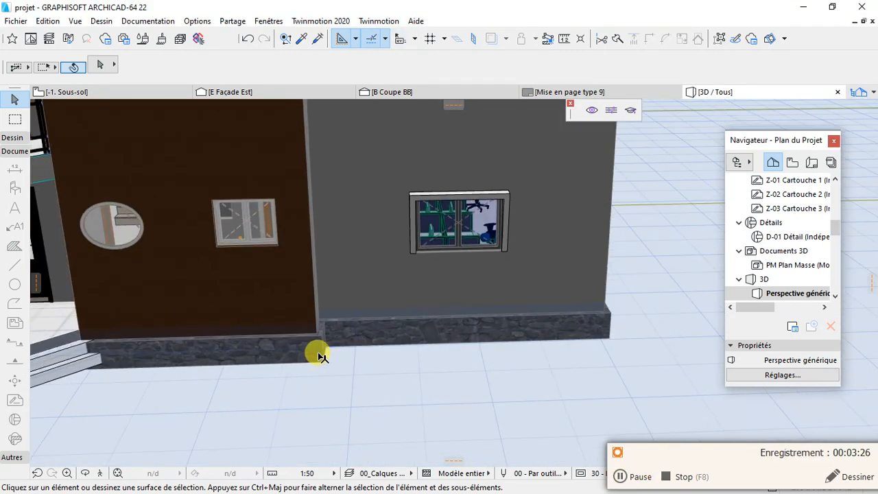
pyautogui.scroll(-3, 384, 395)
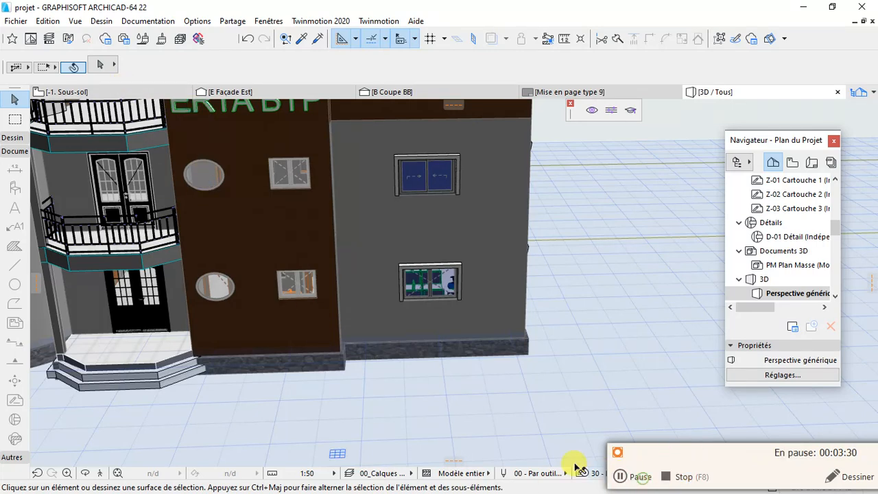
# - Return to the -1. Sous-sol floor plan, select all its walls by element type Mur and delete them
pyautogui.click(74, 91)
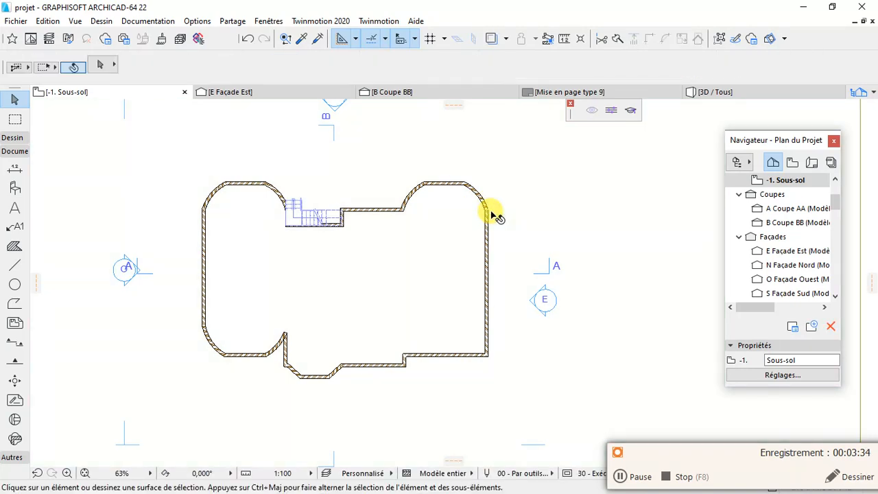
pyautogui.click(484, 200)
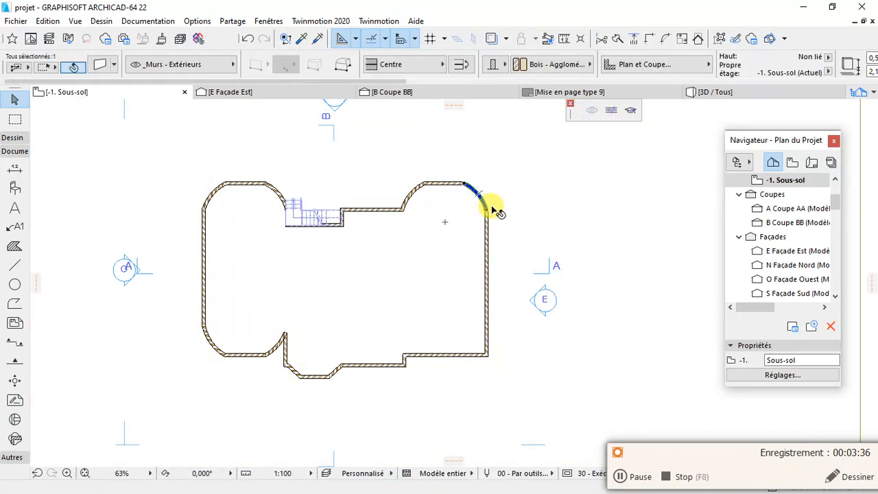
pyautogui.click(285, 38)
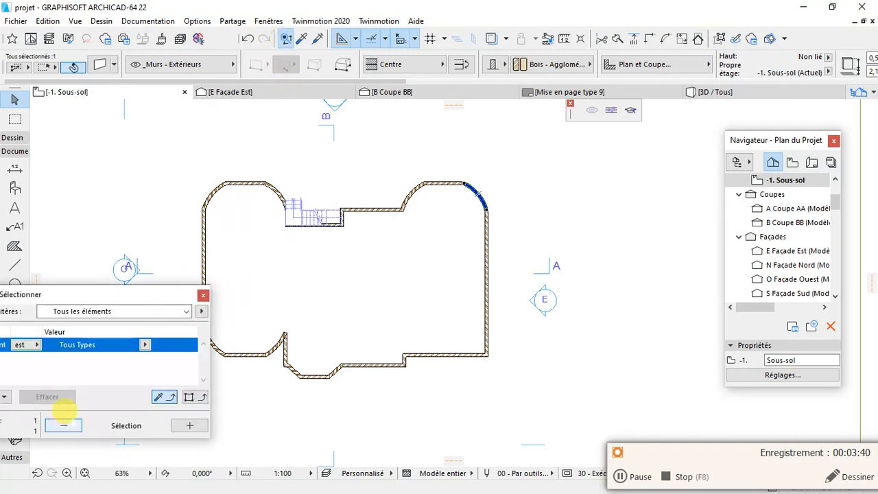
pyautogui.click(144, 344)
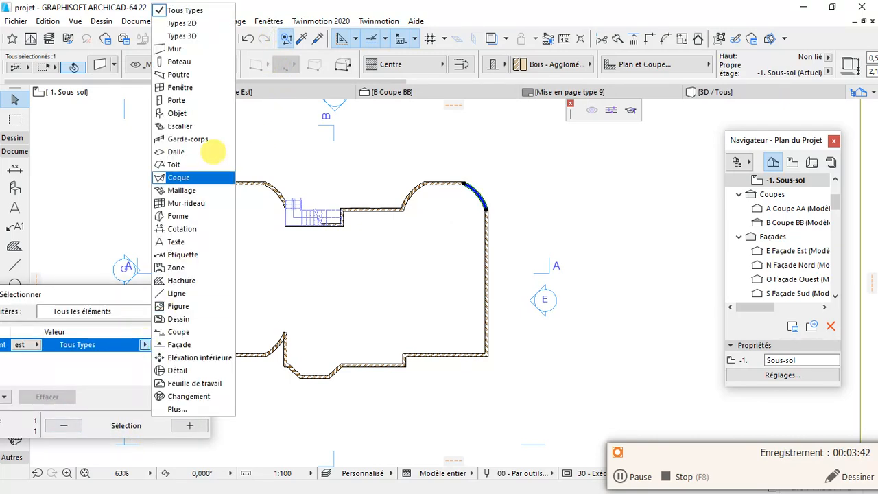
pyautogui.click(177, 50)
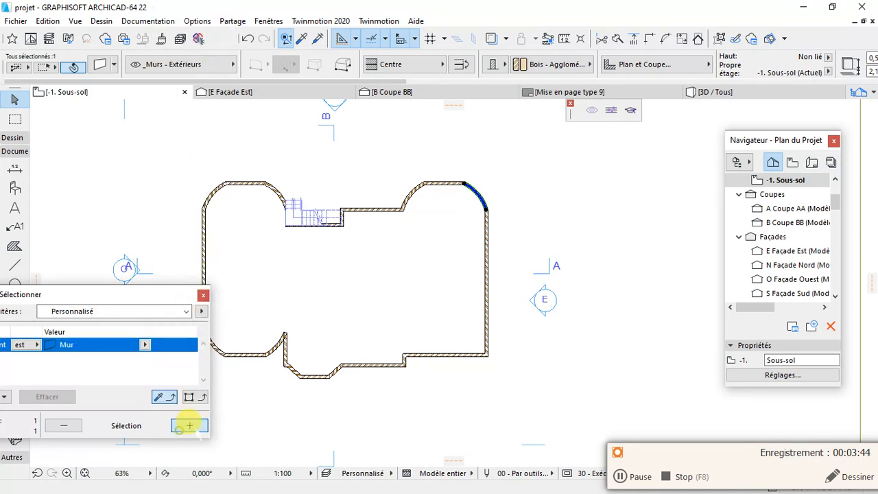
pyautogui.click(187, 425)
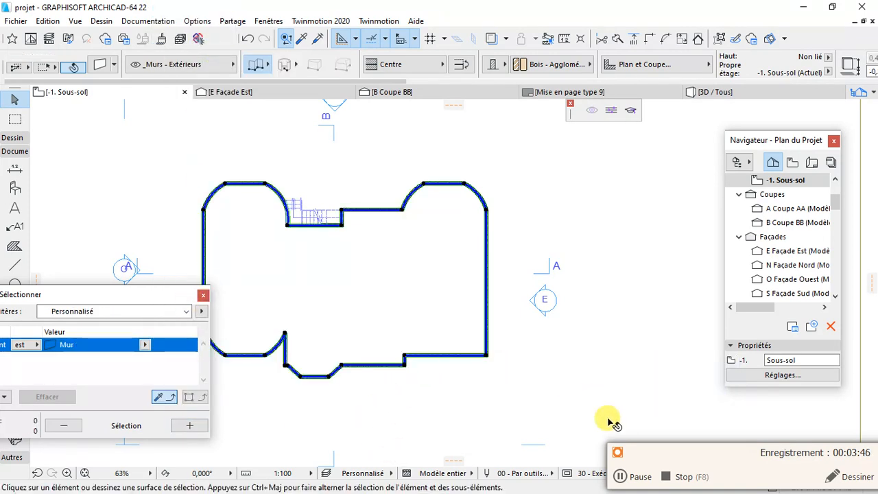
pyautogui.press('Delete')
# - Show the ground floor as a trace reference in the basement plan, check it around the staircase, and close Find & Select
pyautogui.click(491, 38)
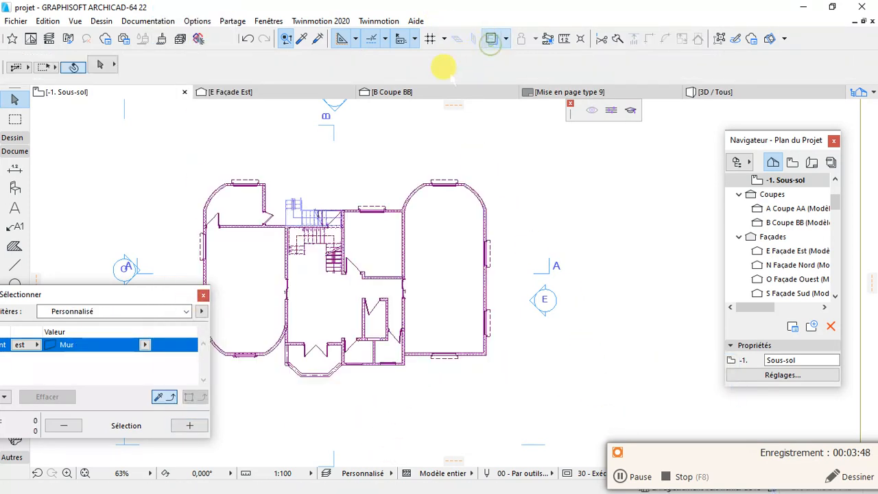
pyautogui.scroll(2, 296, 254)
pyautogui.scroll(2, 271, 198)
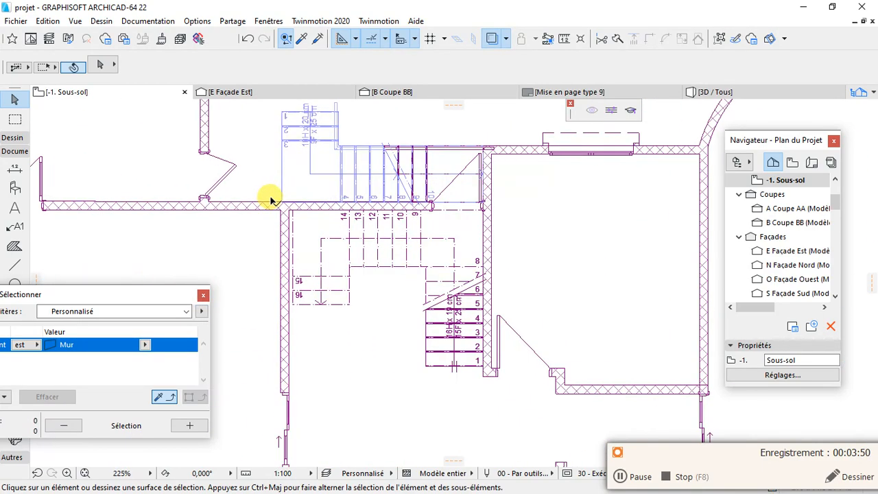
pyautogui.scroll(-3, 261, 195)
pyautogui.moveTo(157, 295); pyautogui.dragTo(39, 347)
pyautogui.scroll(2, 267, 178)
pyautogui.scroll(-2, 180, 157)
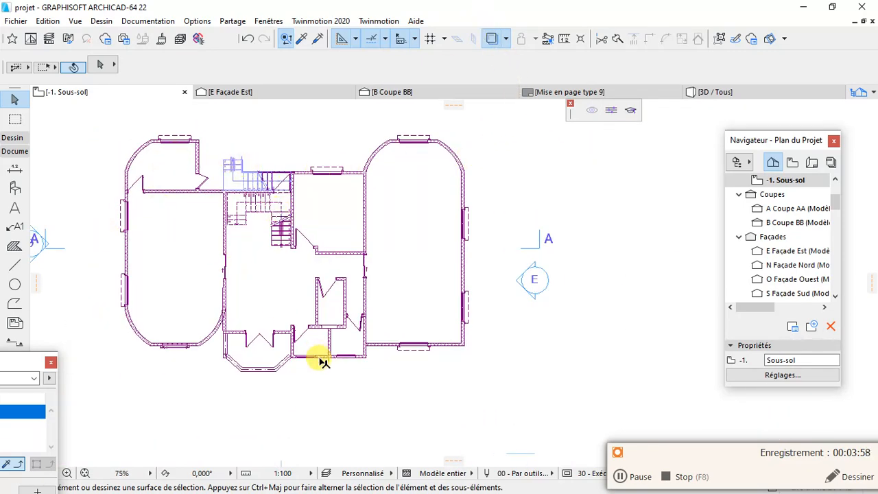
pyautogui.click(51, 361)
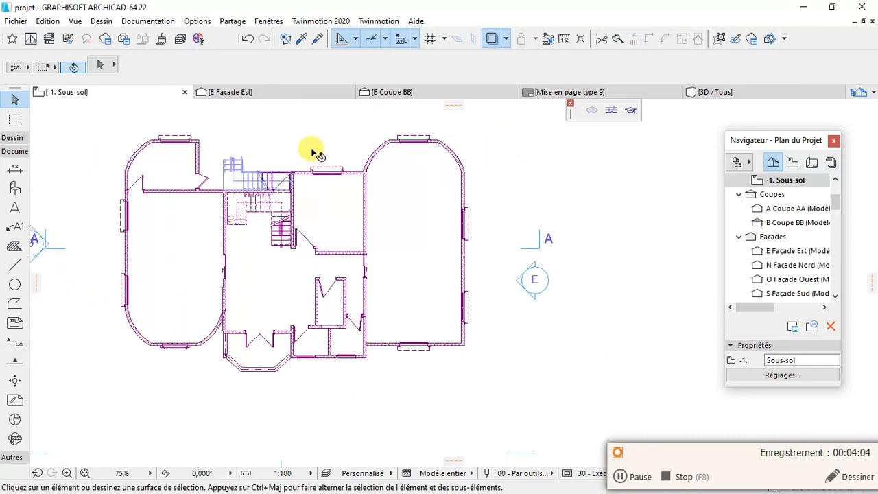
pyautogui.scroll(-4, 487, 215)
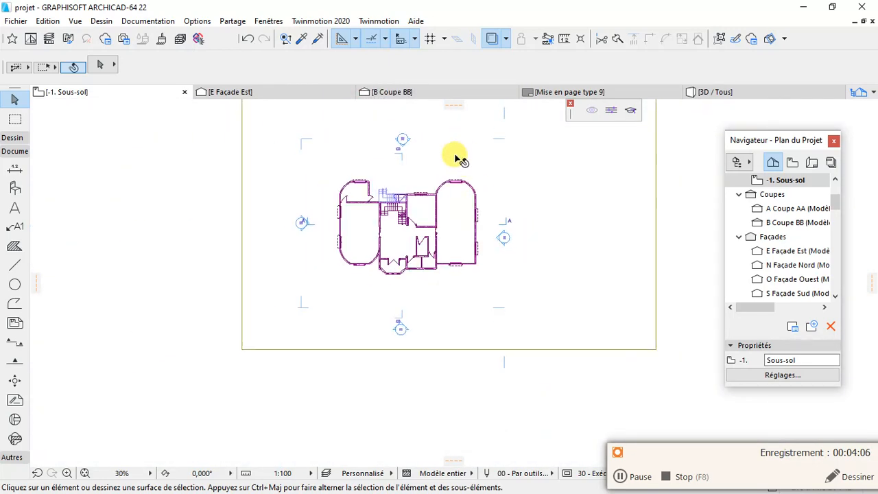
pyautogui.scroll(5, 456, 157)
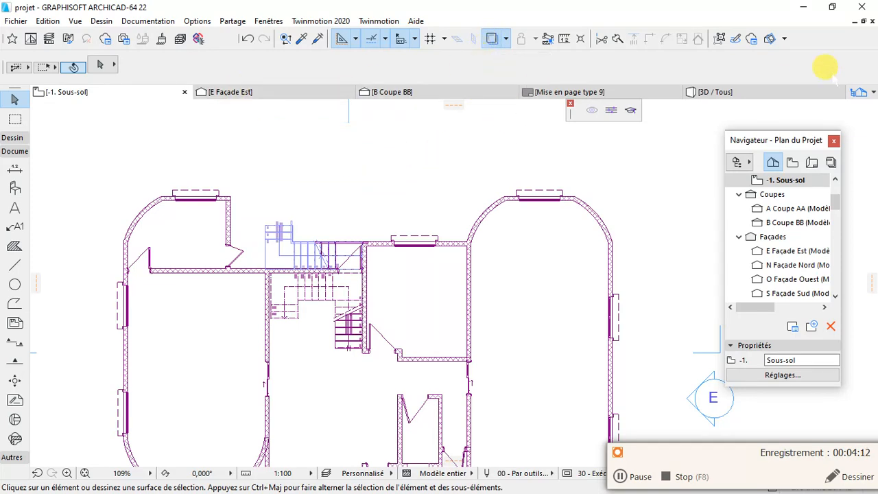
# - Check the 1. 1er étage floor plan with its trace reference and open the 0. Rez-de-chaussée plan
pyautogui.click(859, 92)
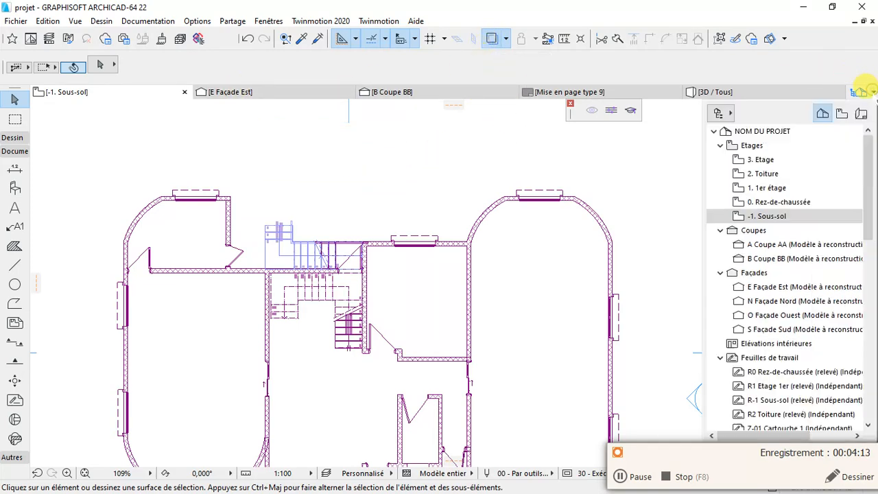
pyautogui.doubleClick(768, 188)
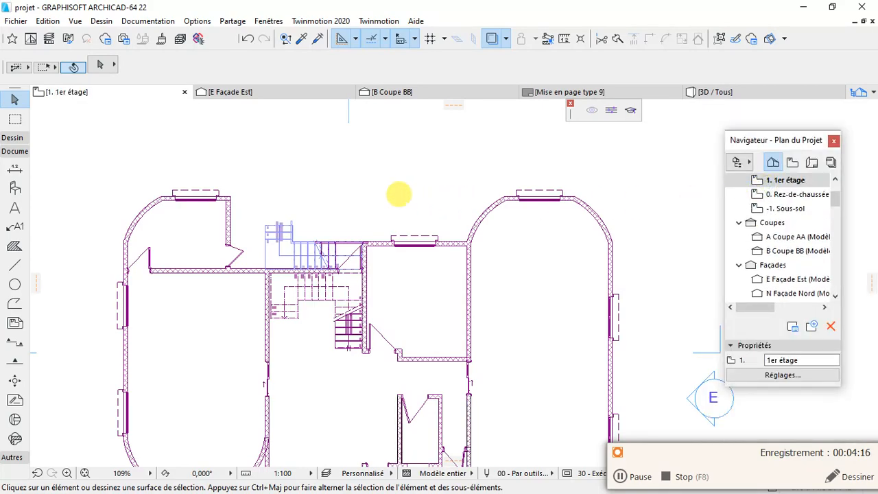
pyautogui.scroll(1, 388, 201)
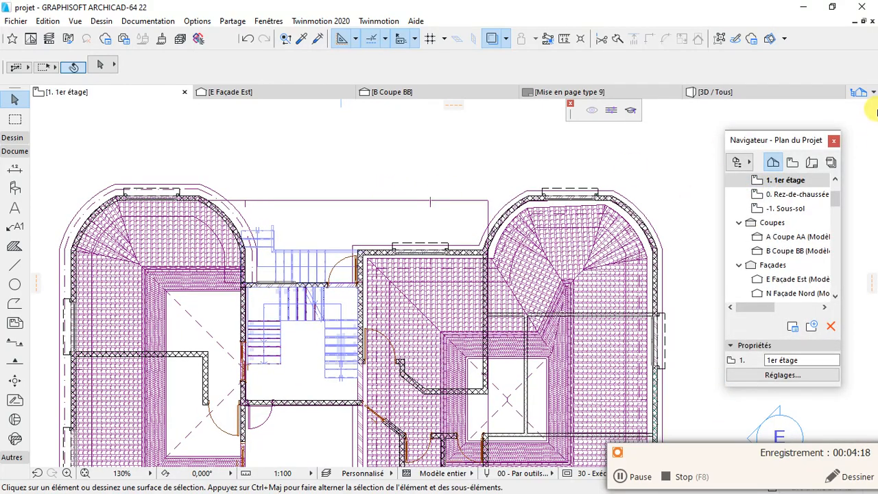
pyautogui.doubleClick(778, 196)
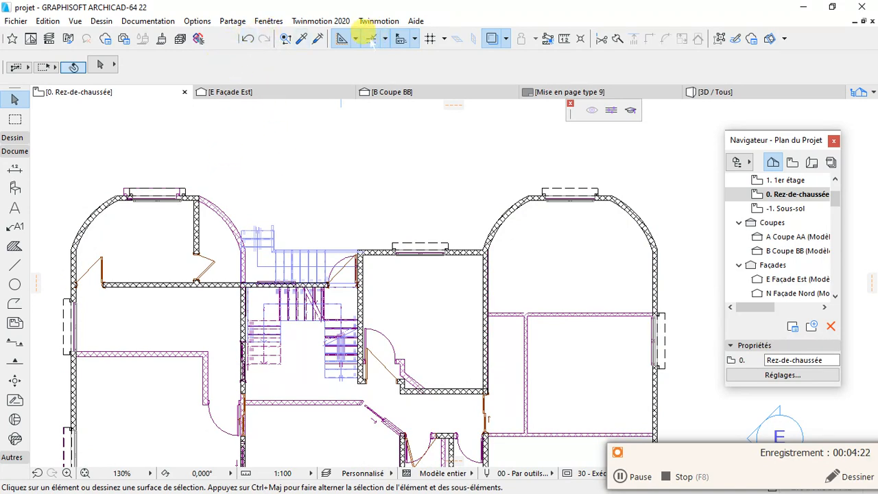
# - Select all walls of the ground floor by element type Mur and set their reference line to Centre
pyautogui.hotkey('ctrl', 'f')
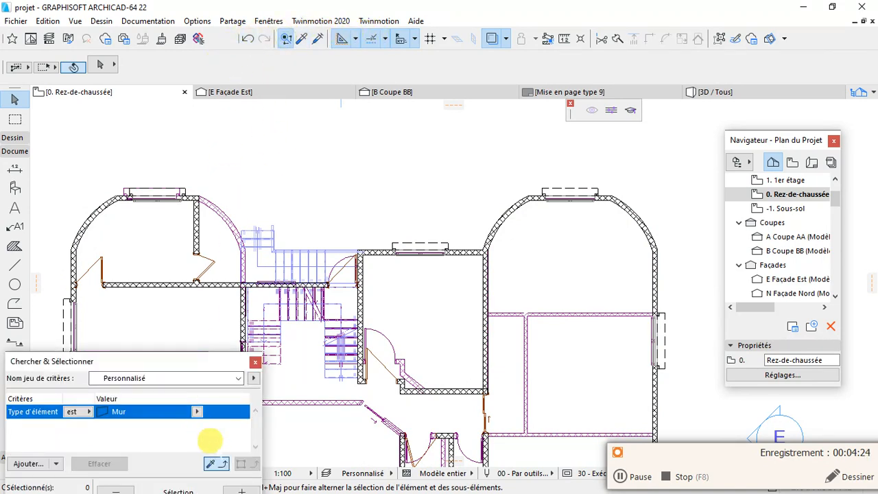
pyautogui.click(242, 490)
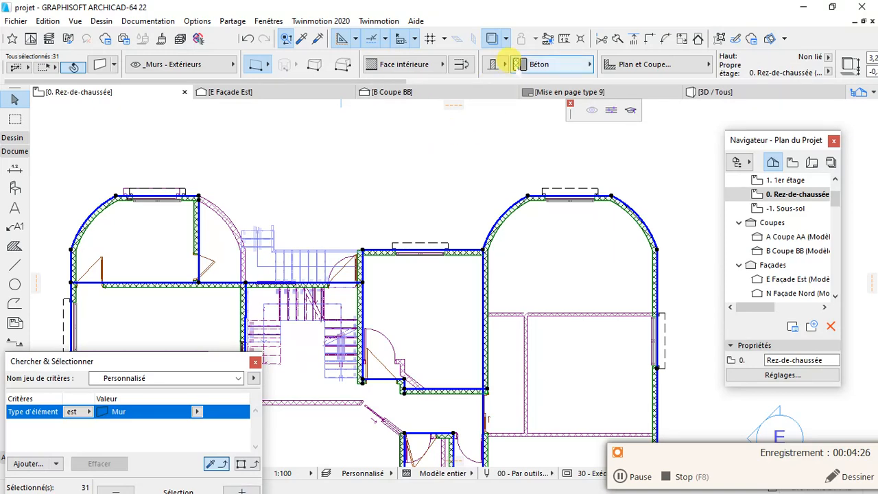
pyautogui.click(444, 64)
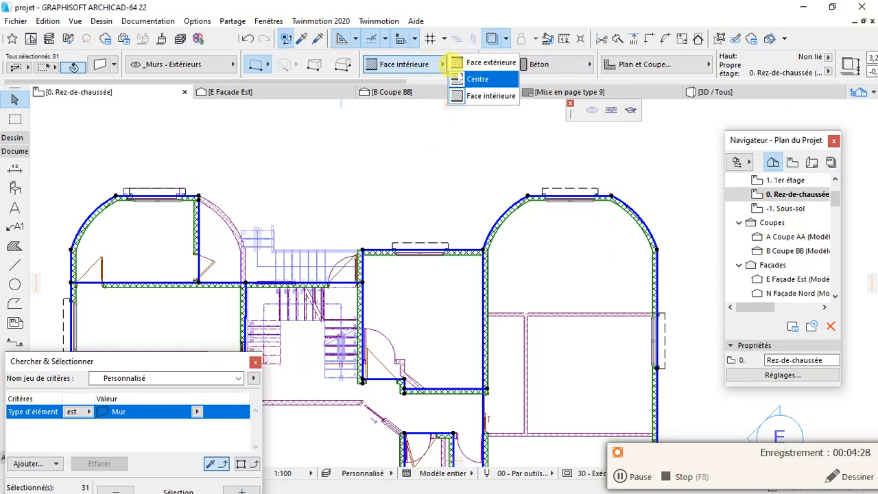
pyautogui.click(471, 79)
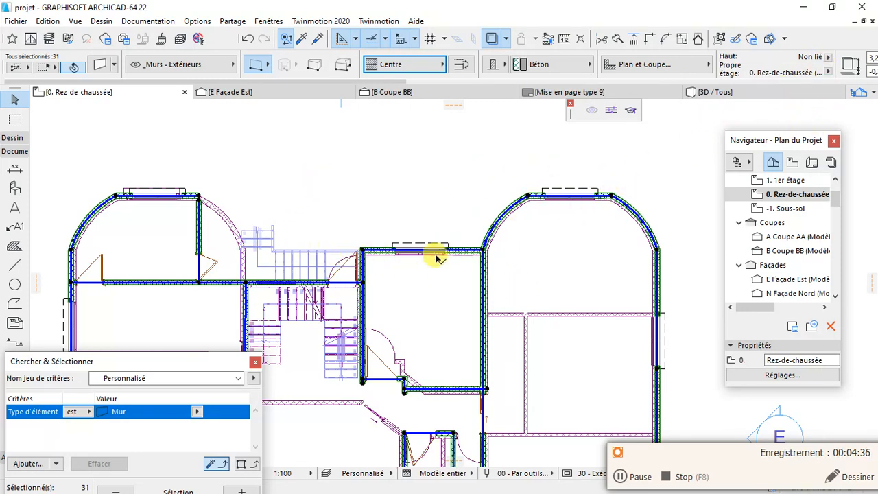
# - Return to the -1. Sous-sol floor plan and move the Find & Select palette clear of the traced drawing
pyautogui.click(859, 92)
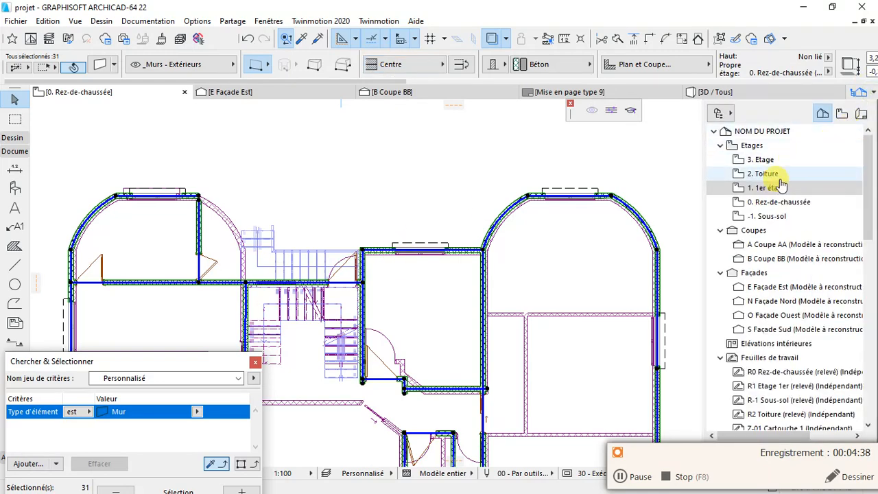
pyautogui.doubleClick(767, 217)
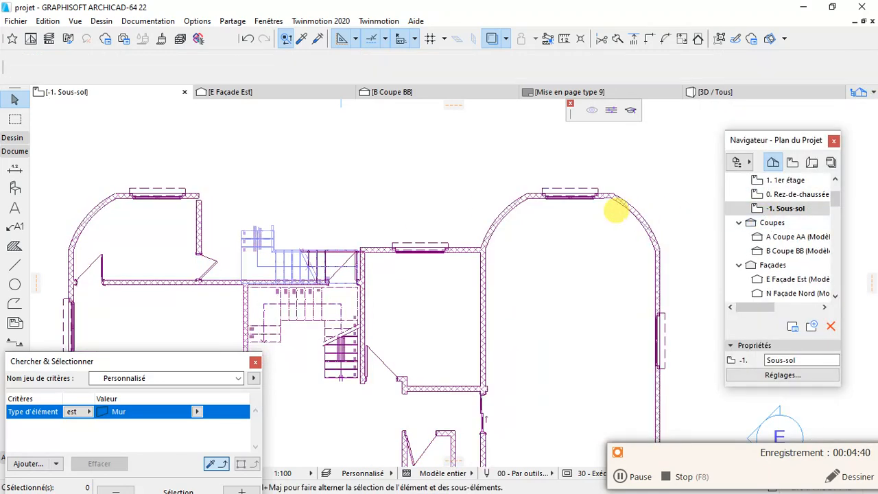
pyautogui.scroll(4, 519, 190)
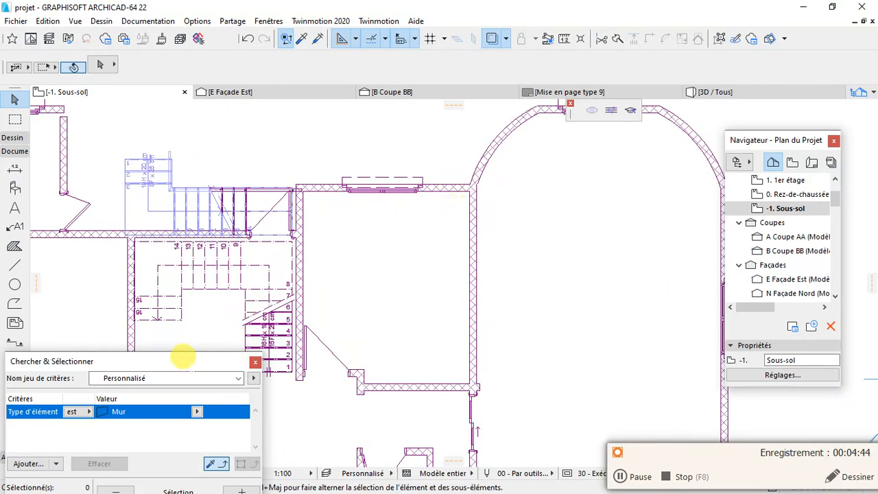
pyautogui.moveTo(183, 356); pyautogui.dragTo(327, 486)
pyautogui.scroll(-6, 418, 265)
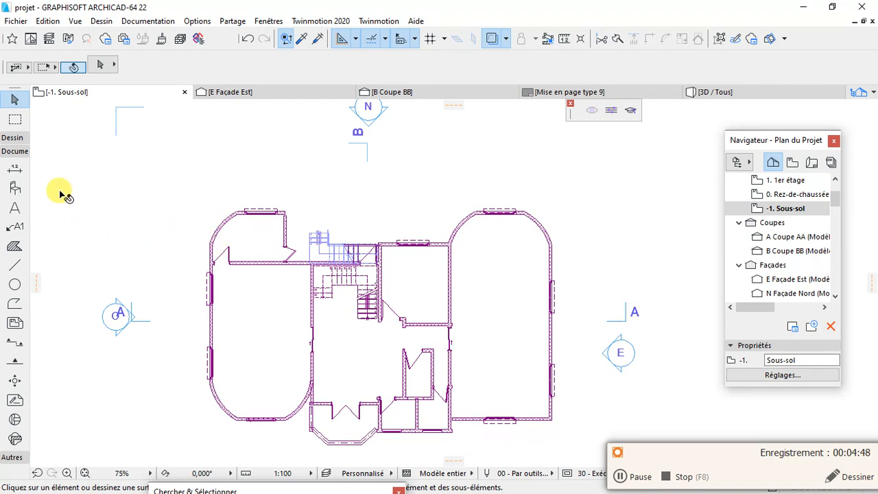
# - Set the default beam to a rectangular Béton armé (Coulé) section with a width of 0,200 and a height of 25
pyautogui.click(11, 137)
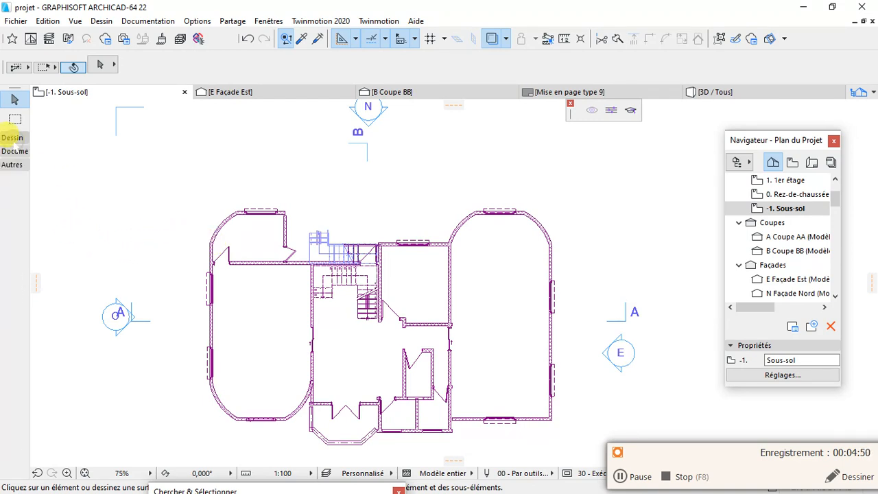
pyautogui.doubleClick(15, 232)
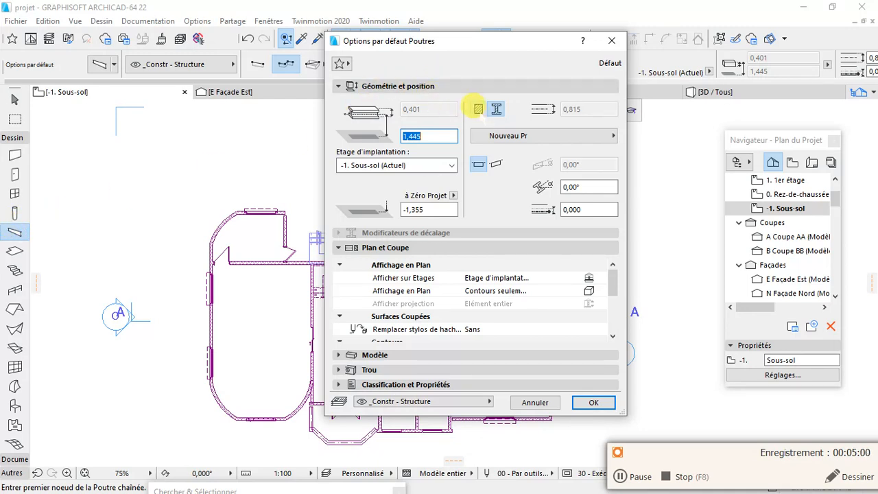
pyautogui.click(478, 108)
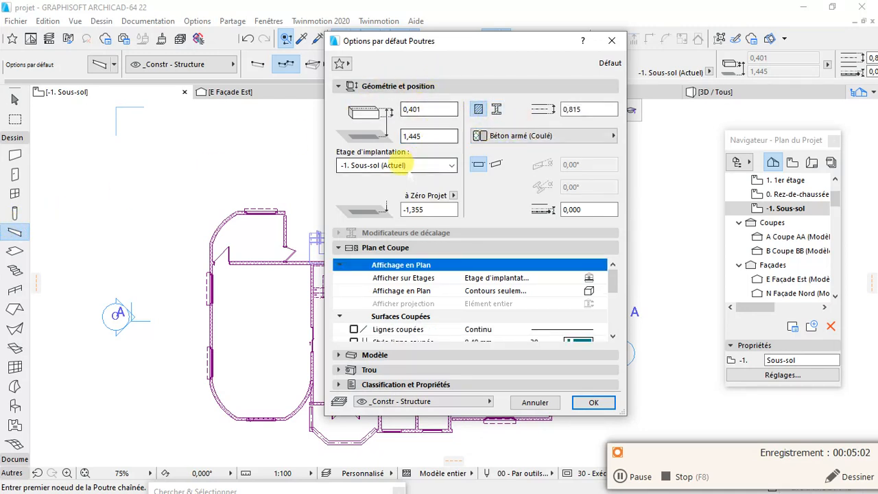
pyautogui.click(620, 476)
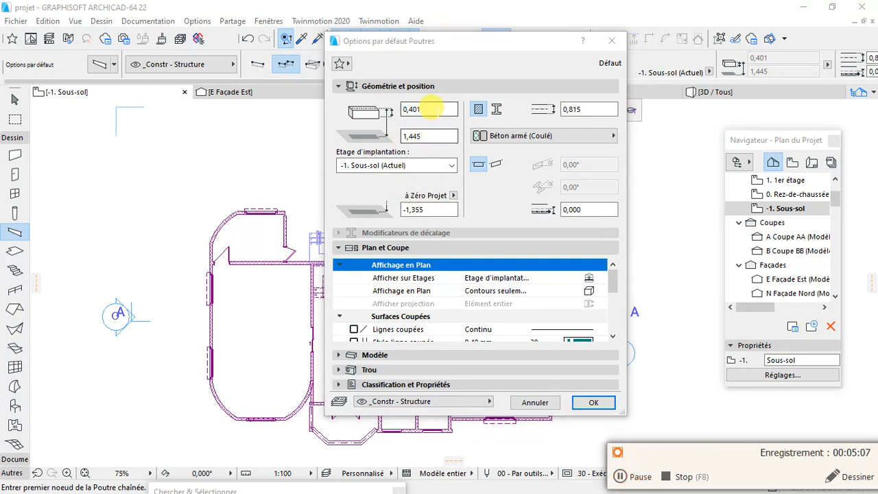
pyautogui.click(588, 108)
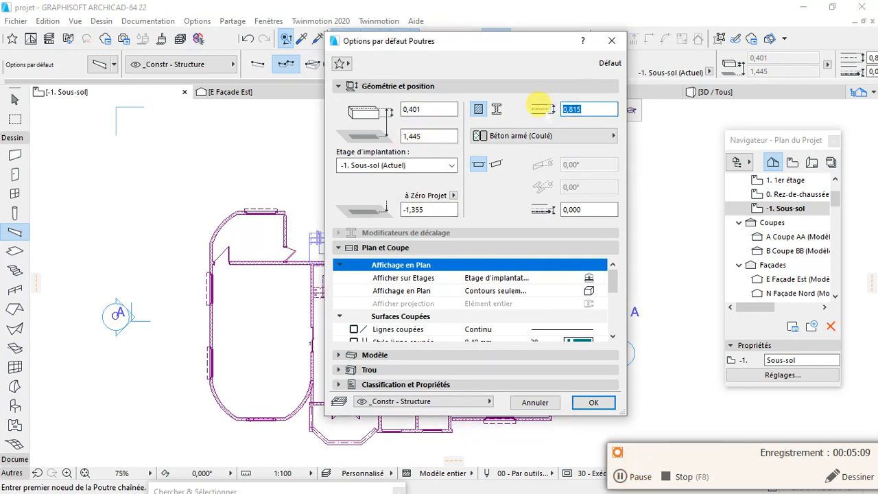
pyautogui.write('0,2')
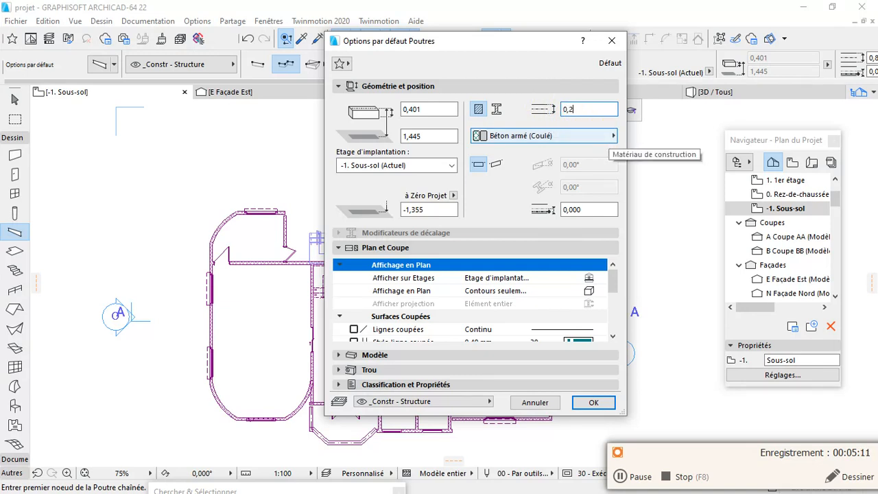
pyautogui.write('00')
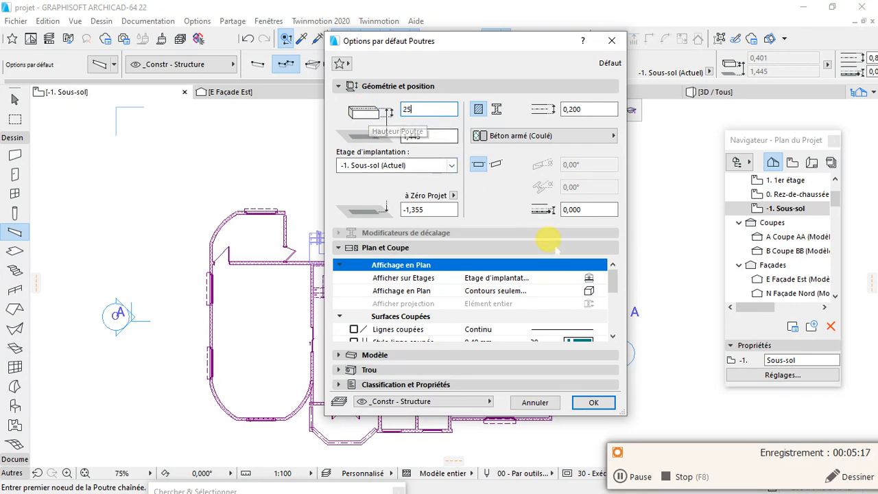
pyautogui.click(593, 403)
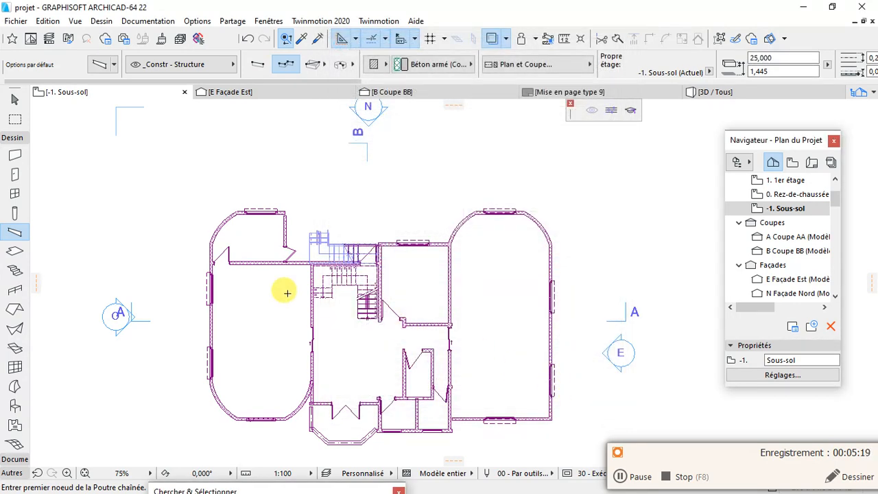
# - Start a chained beam at the south-east corner and run it about 9,155 m north along the east wall's centre line
pyautogui.scroll(2, 251, 251)
pyautogui.scroll(-4, 246, 256)
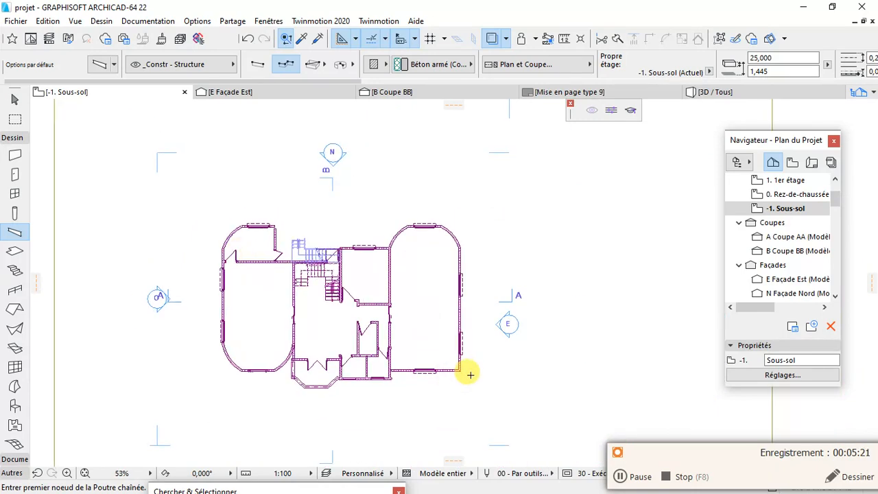
pyautogui.scroll(3, 467, 373)
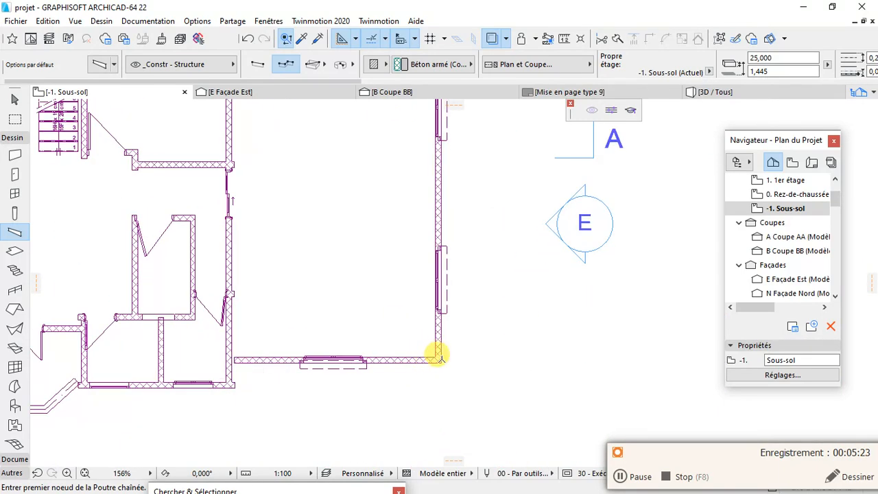
pyautogui.click(437, 355)
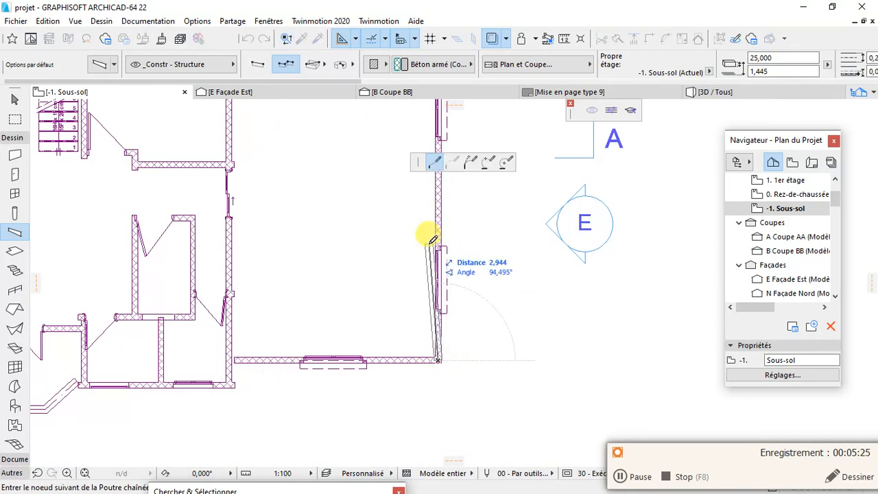
pyautogui.scroll(-1, 437, 199)
pyautogui.scroll(-3, 437, 199)
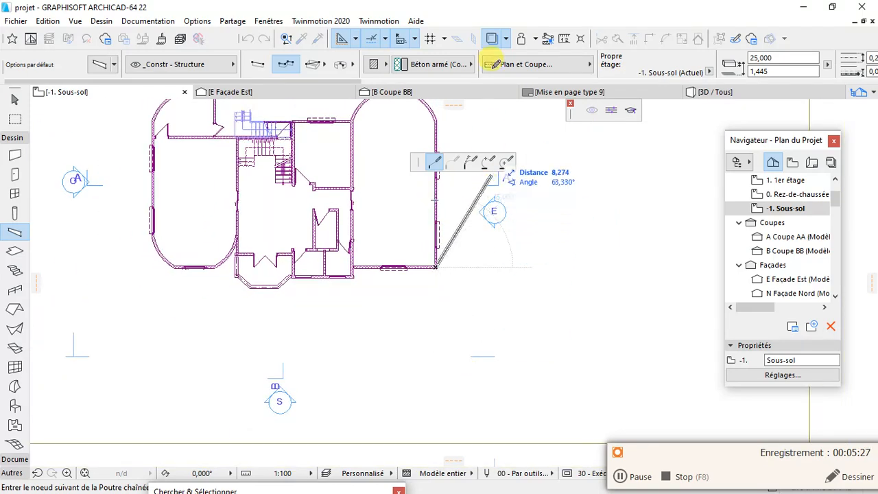
pyautogui.scroll(4, 440, 103)
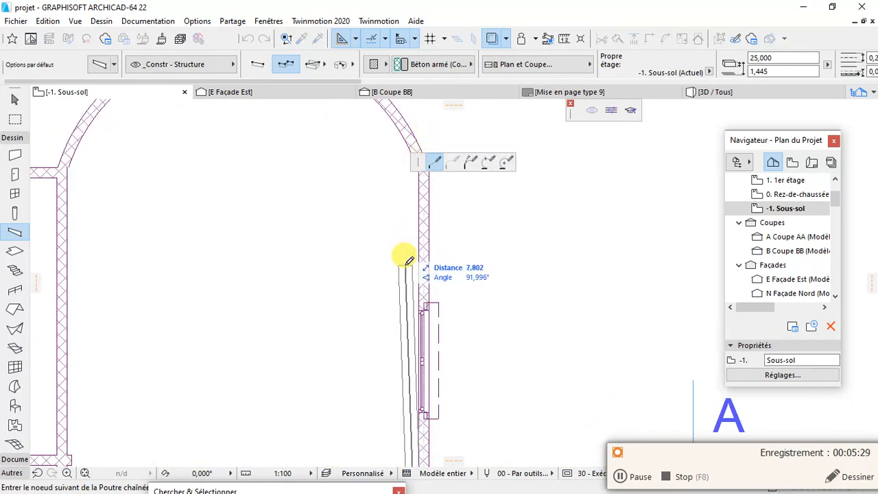
pyautogui.scroll(3, 395, 284)
pyautogui.scroll(-4, 412, 302)
pyautogui.scroll(2, 425, 287)
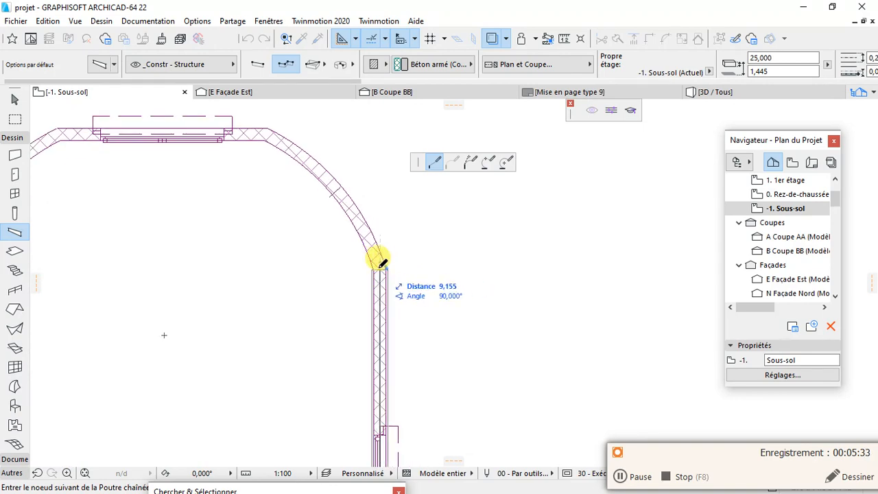
pyautogui.click(381, 263)
# - Continue the beam chain in straight segments around the rounded north end of the east wing to the inner wall junction
pyautogui.scroll(-3, 308, 145)
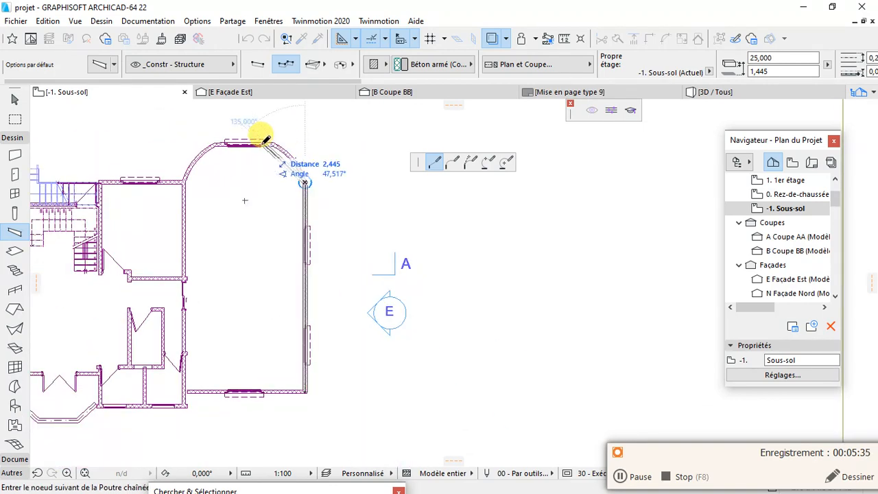
pyautogui.scroll(2, 272, 133)
pyautogui.scroll(2, 273, 133)
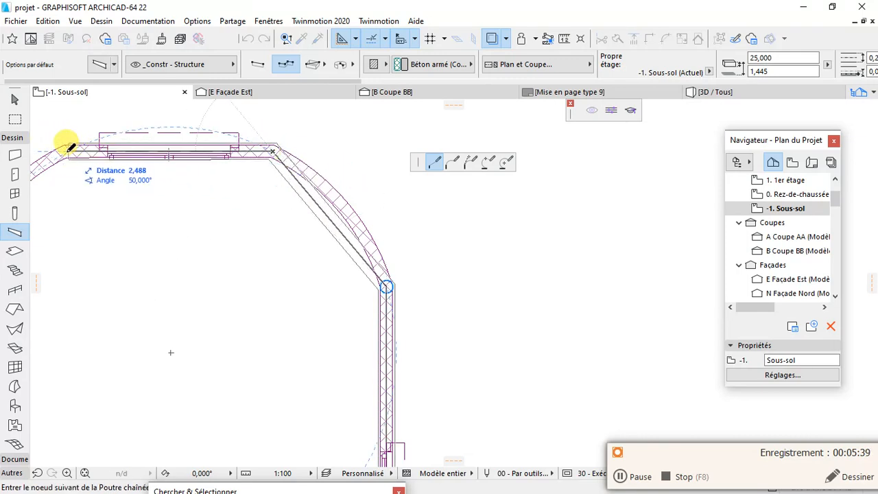
pyautogui.scroll(-3, 68, 146)
pyautogui.scroll(5, 123, 141)
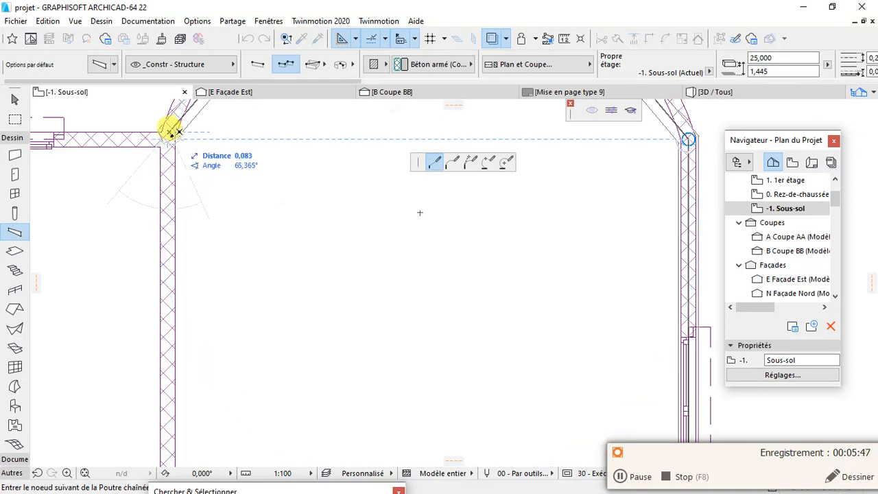
pyautogui.click(169, 135)
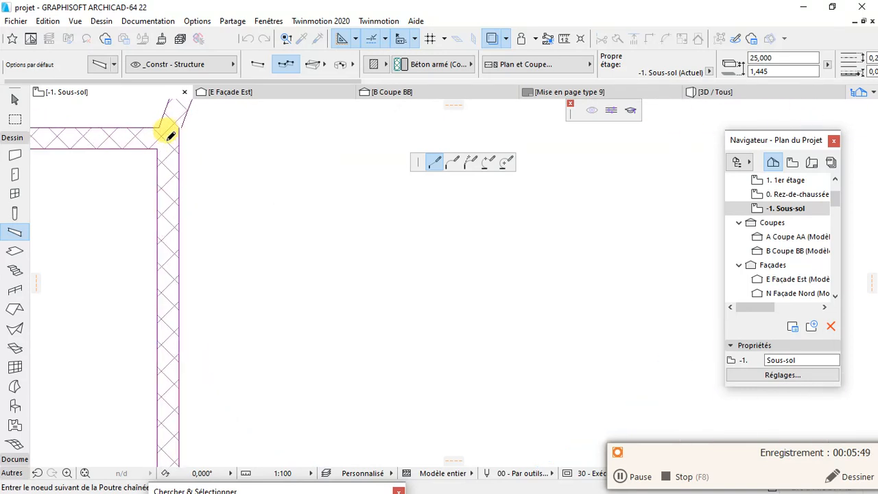
pyautogui.scroll(2, 169, 135)
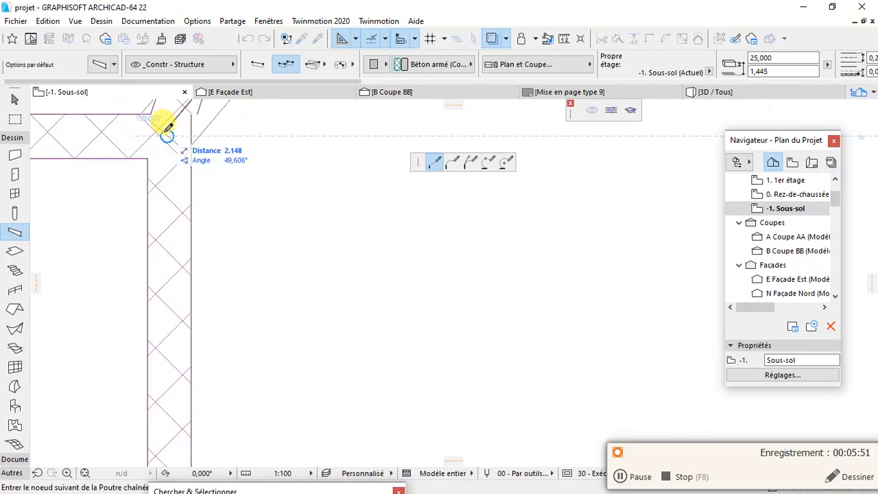
pyautogui.click(168, 136)
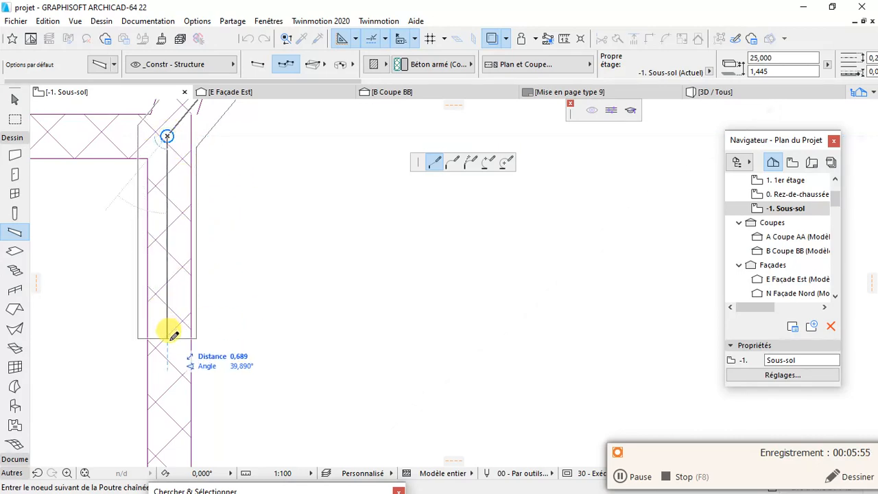
# - Extend the beam chain south along the east wing's inner wall to the outer corner of the small rooms
pyautogui.scroll(-5, 170, 288)
pyautogui.scroll(-6, 168, 184)
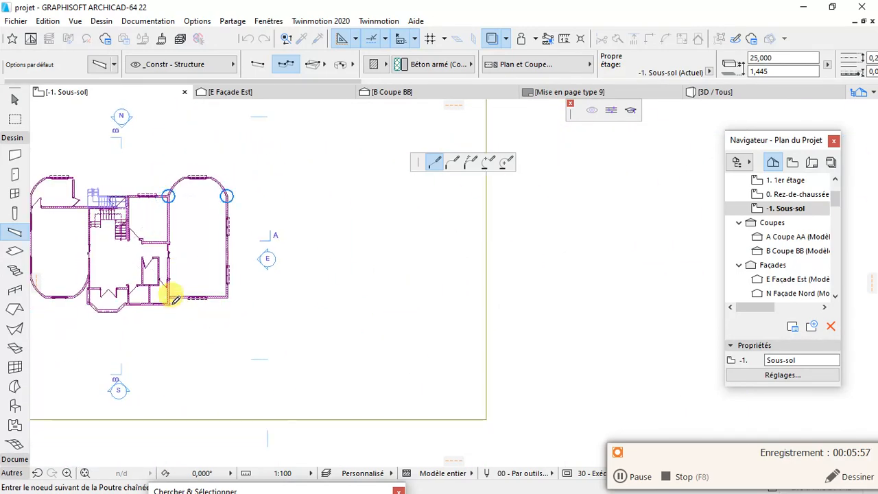
pyautogui.scroll(7, 165, 292)
pyautogui.scroll(-4, 161, 161)
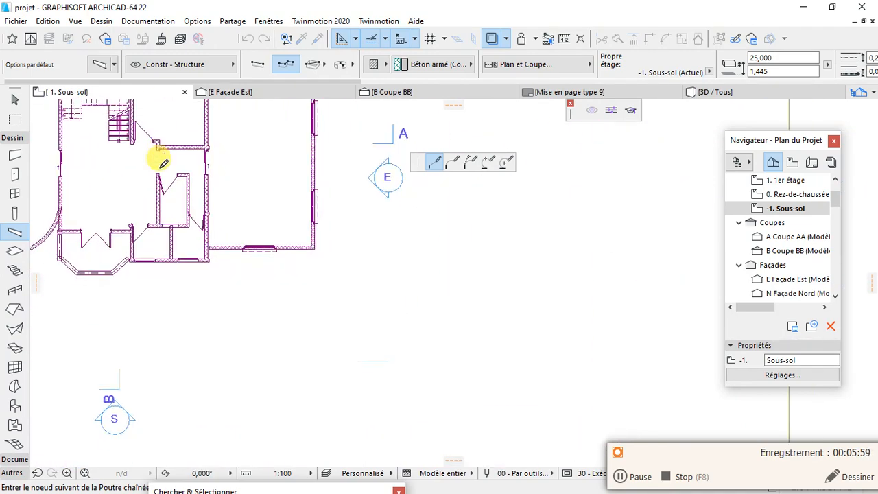
pyautogui.scroll(2, 175, 251)
pyautogui.scroll(2, 175, 251)
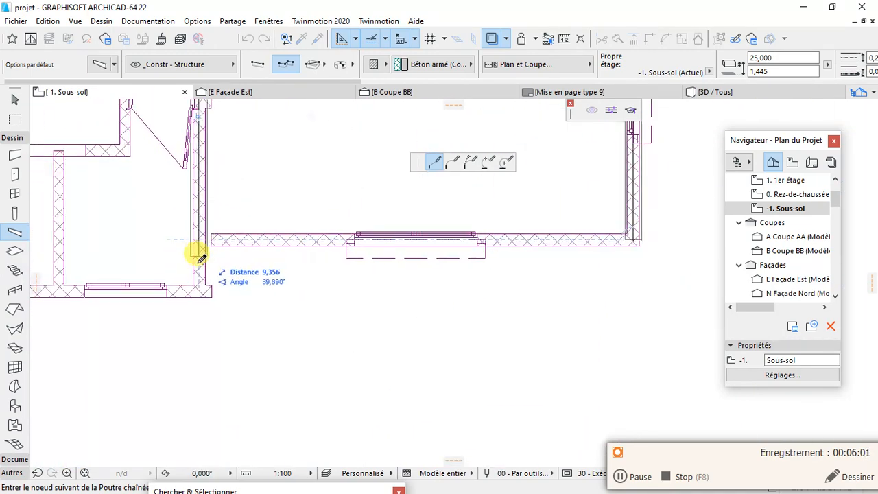
pyautogui.click(199, 290)
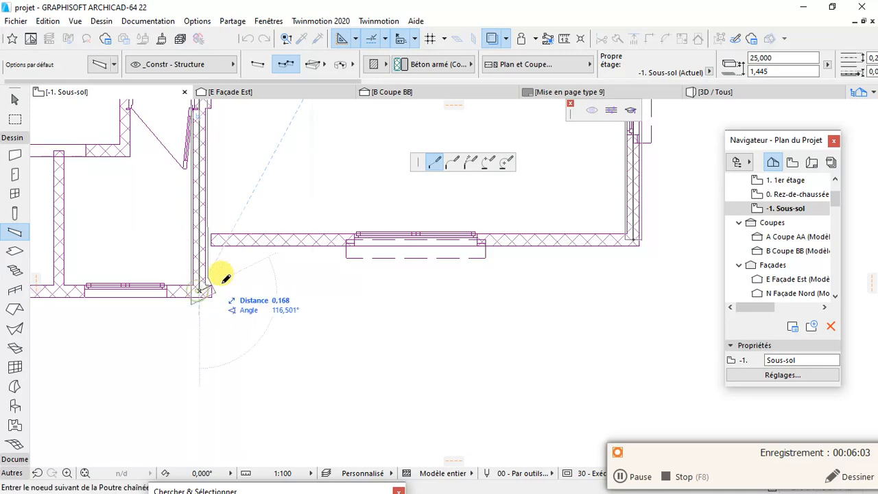
# - Extend the beam chain west along the small rooms' south wall, up to the entrance wall and west to the west wing's inner wall
pyautogui.scroll(-4, 337, 284)
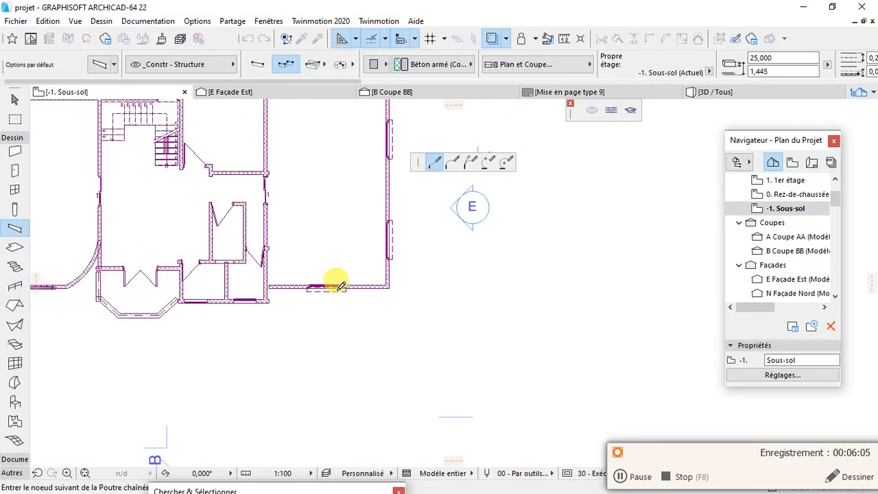
pyautogui.scroll(2, 232, 300)
pyautogui.scroll(3, 220, 282)
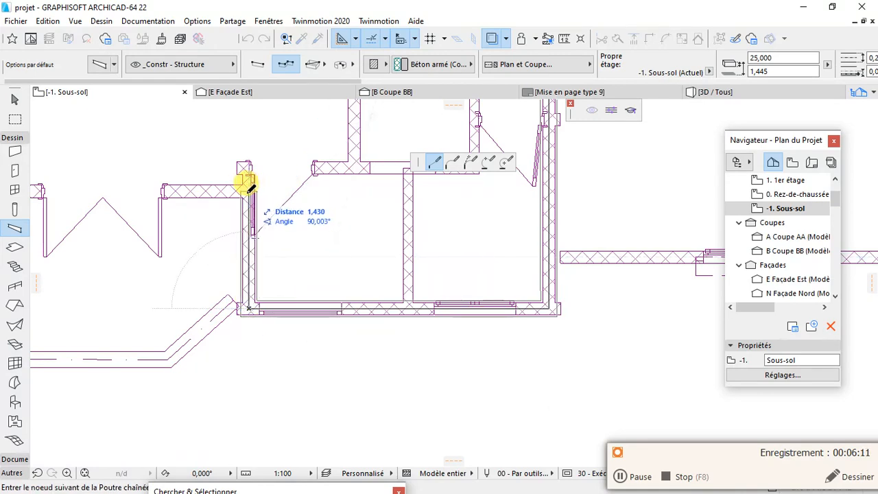
pyautogui.scroll(-3, 133, 190)
pyautogui.scroll(3, 117, 190)
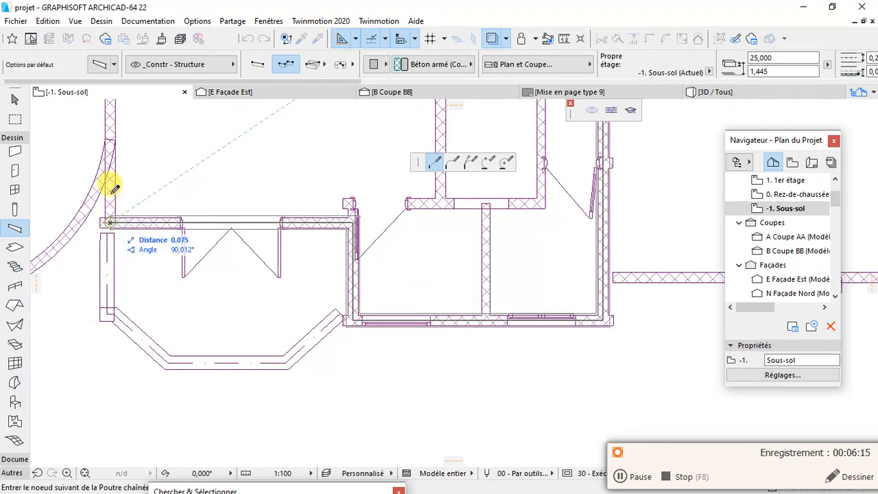
# - Run the beam chain about 7,372 m north along the west wing's inner wall to the cross wall beside the stairs
pyautogui.scroll(-5, 101, 226)
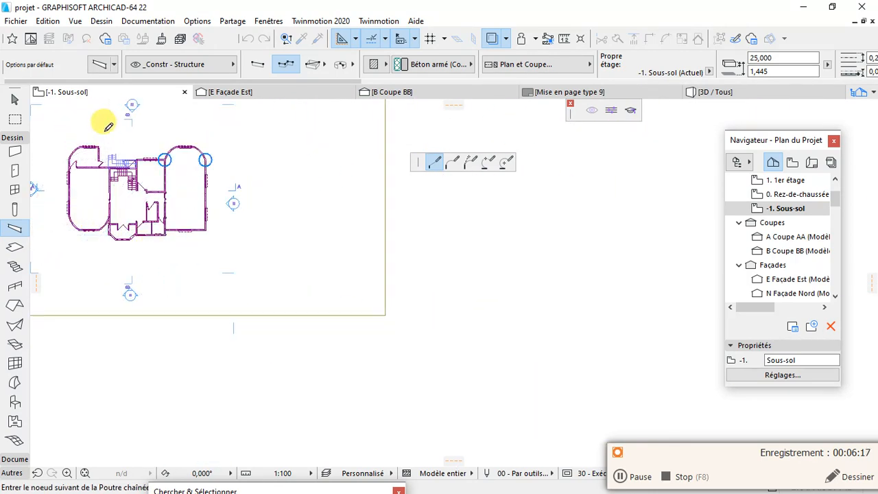
pyautogui.scroll(4, 98, 122)
pyautogui.scroll(-2, 141, 202)
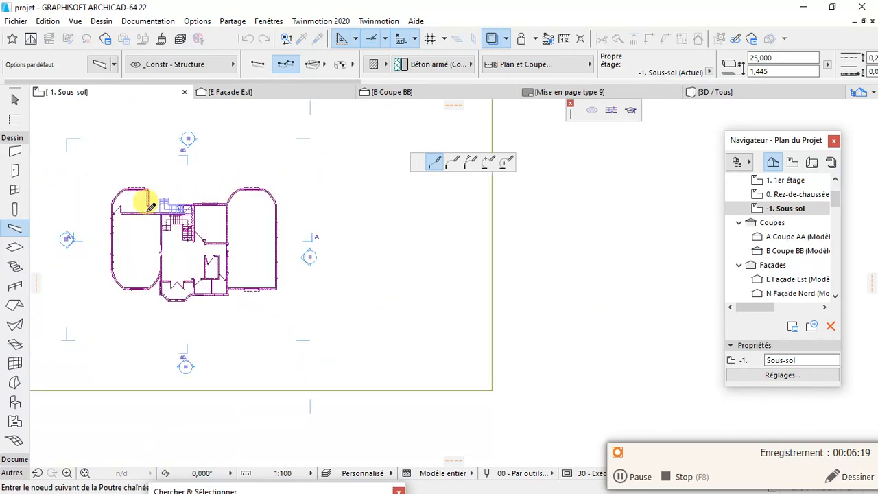
pyautogui.scroll(3, 137, 207)
pyautogui.scroll(3, 231, 219)
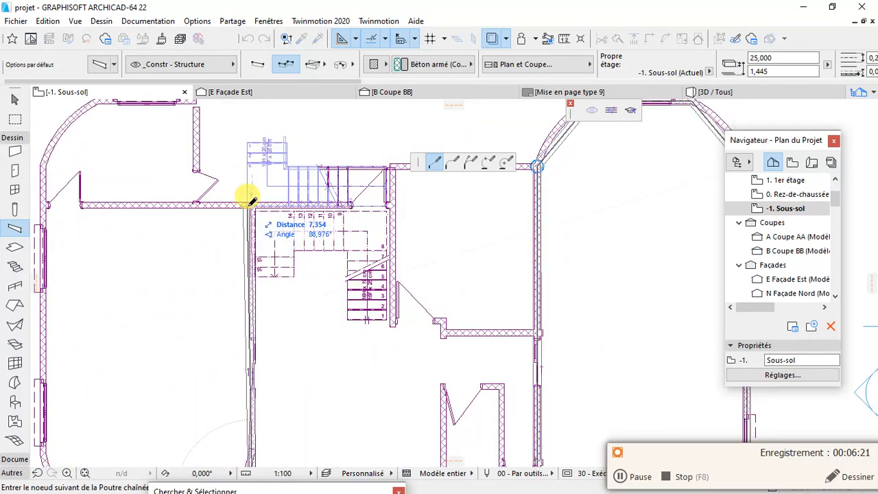
pyautogui.scroll(3, 258, 203)
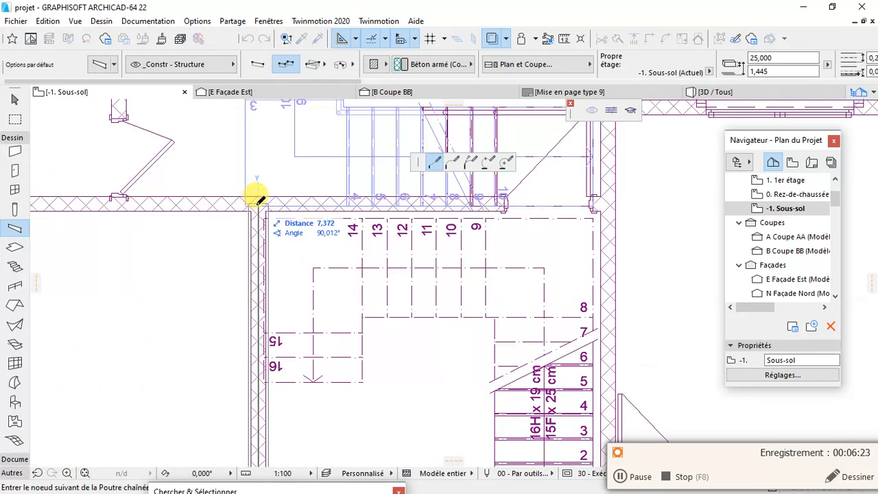
# - Continue the beam chain about 5,15 m west along the cross wall's centre line to the west outer wall
pyautogui.scroll(-3, 259, 200)
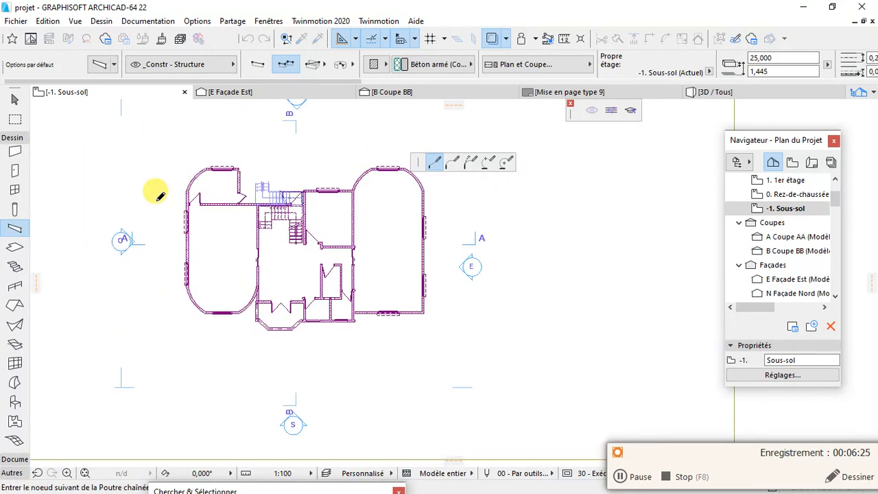
pyautogui.scroll(2, 125, 203)
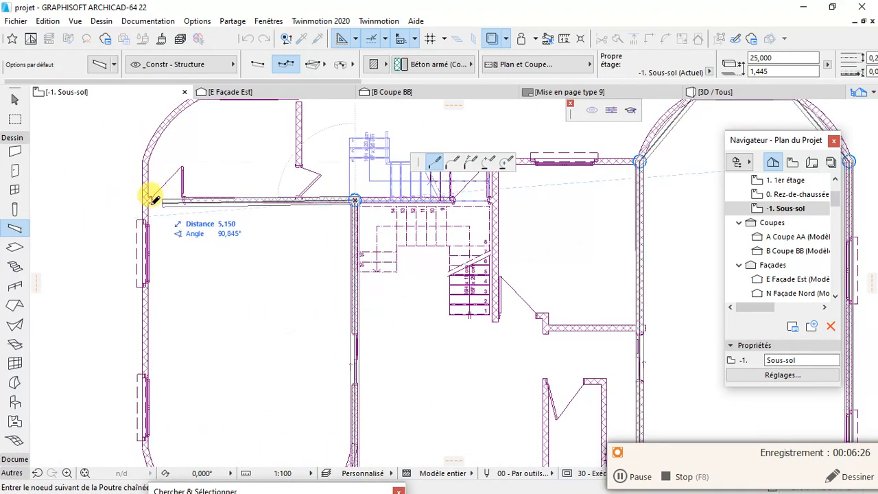
pyautogui.scroll(3, 142, 192)
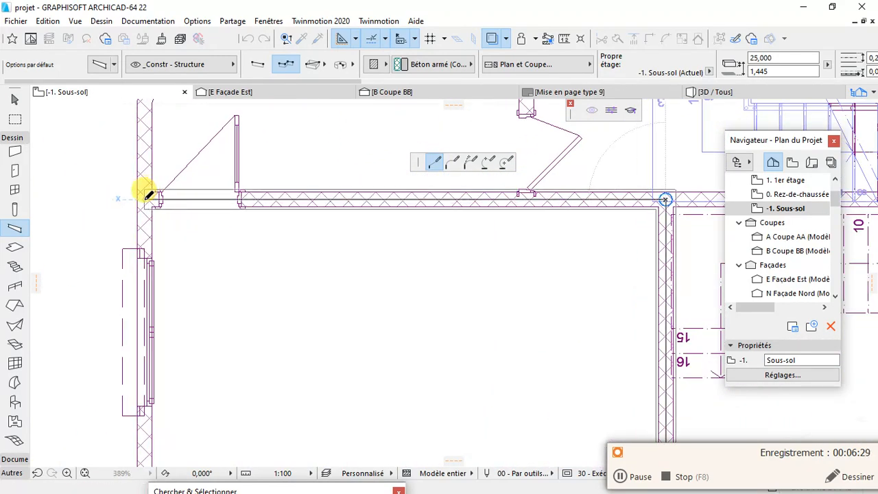
# - Run the beam chain about 6,26 m south along the west wall, then straight across the rounded south-west corner to the south wall
pyautogui.scroll(-4, 148, 199)
pyautogui.scroll(6, 141, 287)
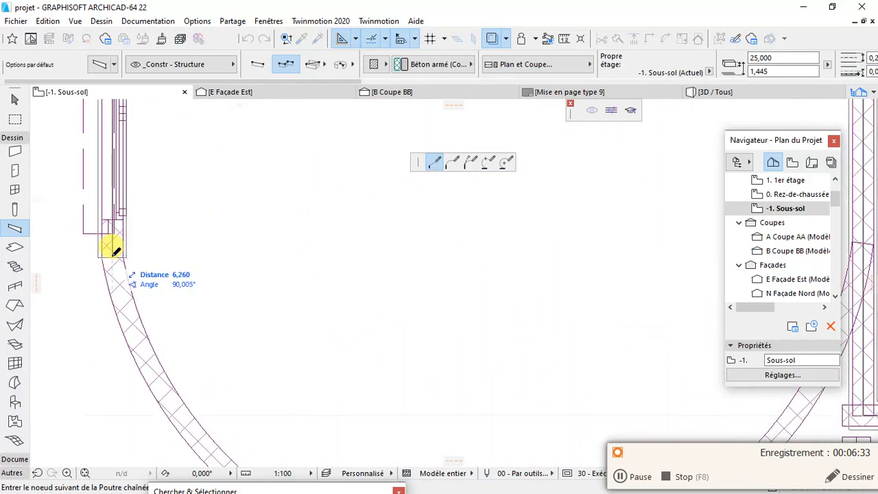
pyautogui.scroll(-4, 114, 251)
pyautogui.scroll(5, 147, 308)
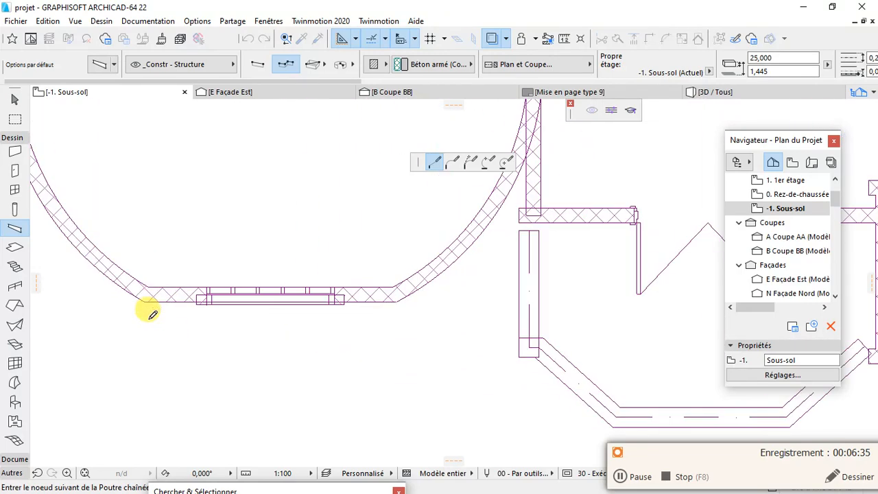
pyautogui.click(147, 293)
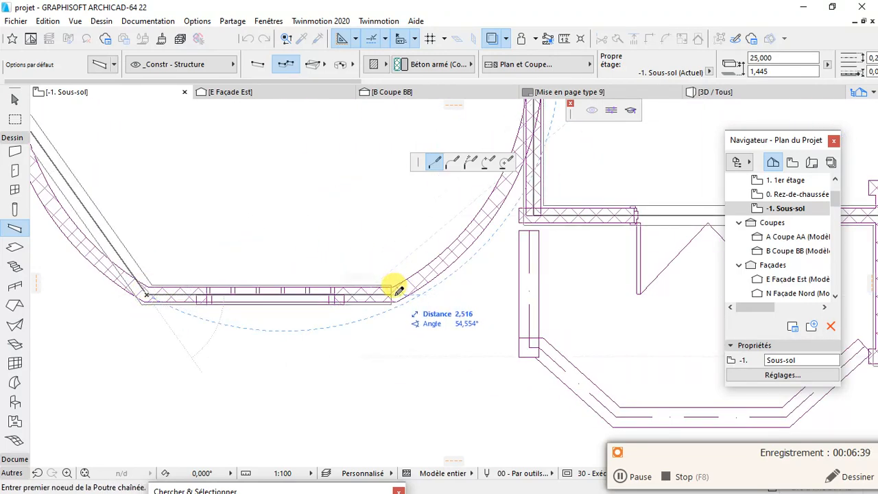
# - Continue the beam chain along the west wing's south wall, straight across its rounded south-east corner to the inner wall, and finish the chain
pyautogui.scroll(-6, 476, 304)
pyautogui.scroll(8, 473, 248)
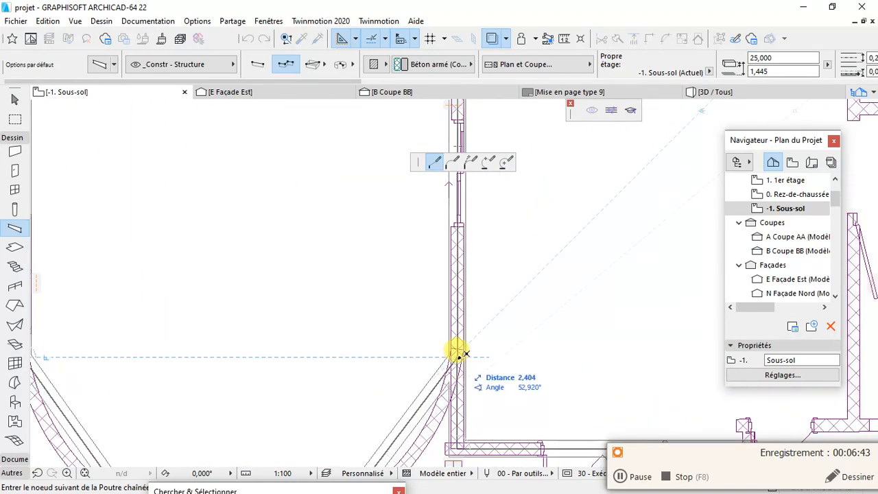
pyautogui.click(459, 351)
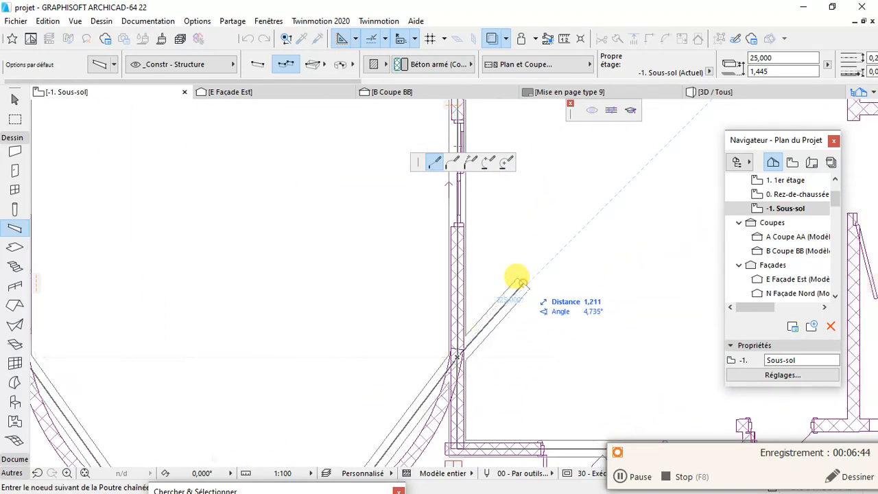
pyautogui.rightClick(516, 281)
pyautogui.click(561, 385)
pyautogui.scroll(-6, 443, 204)
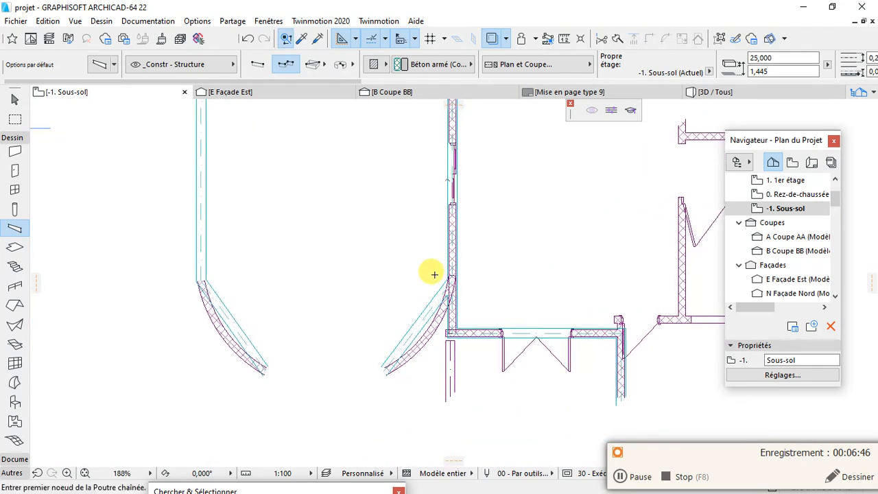
pyautogui.scroll(4, 357, 305)
pyautogui.press('Escape')
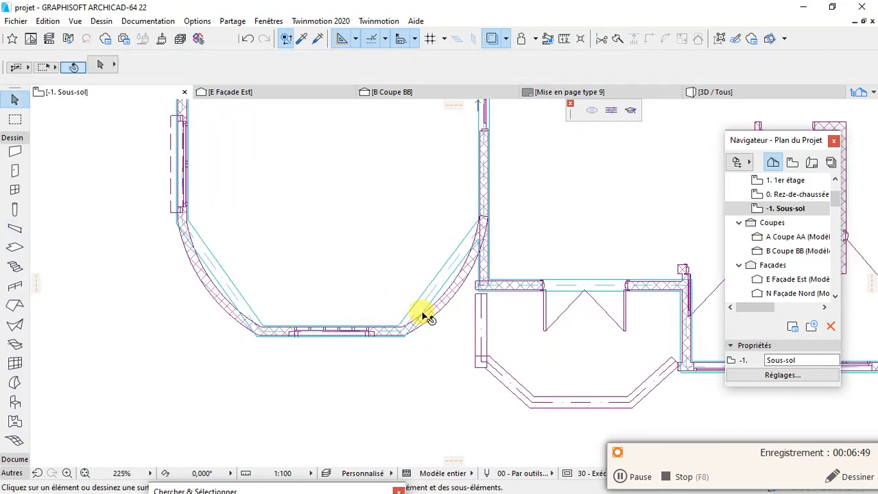
# - Curve the two diagonal beams at the west wing's south end along the rounded walls, with radii of about 2,7 m and 2,8 m
pyautogui.click(427, 291)
pyautogui.click(438, 284)
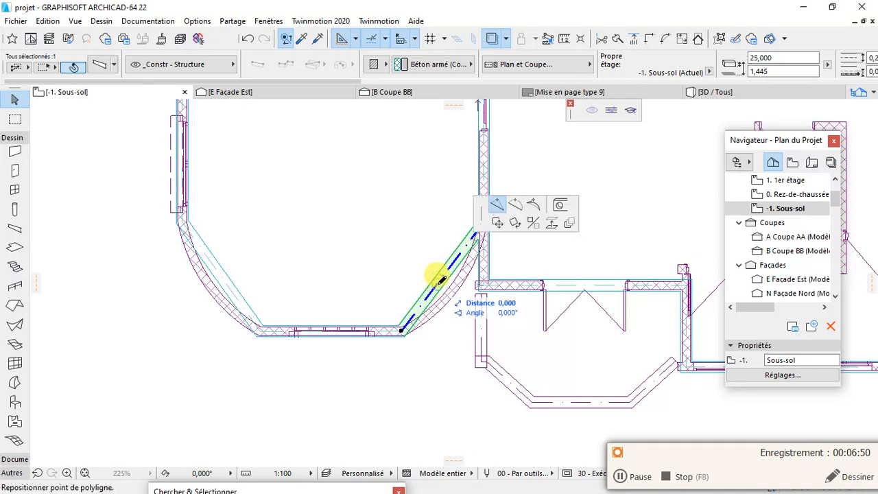
pyautogui.click(514, 204)
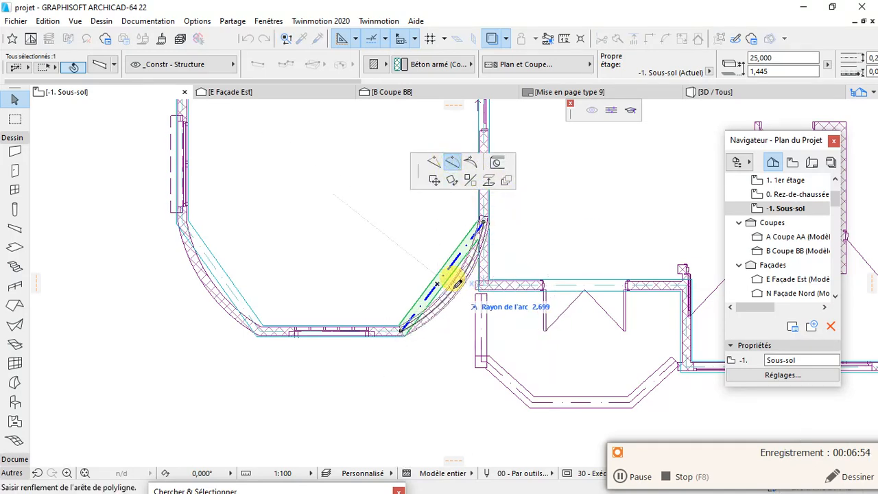
pyautogui.click(453, 287)
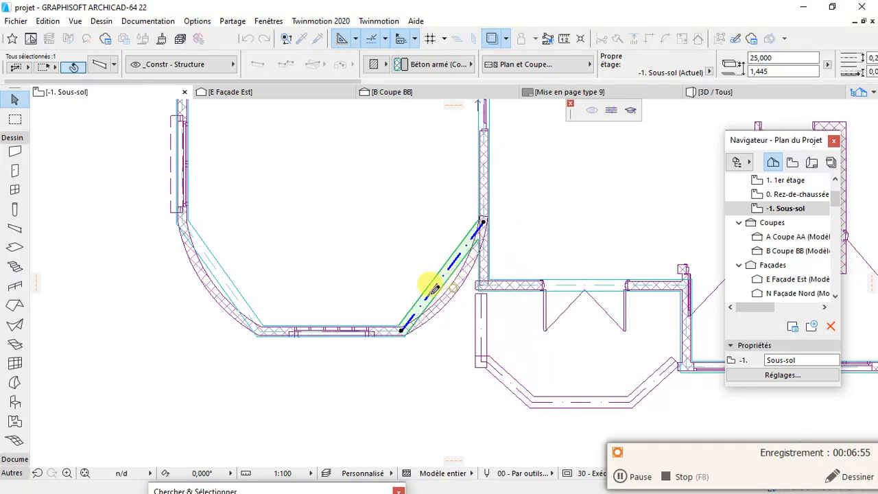
pyautogui.click(225, 279)
pyautogui.click(224, 279)
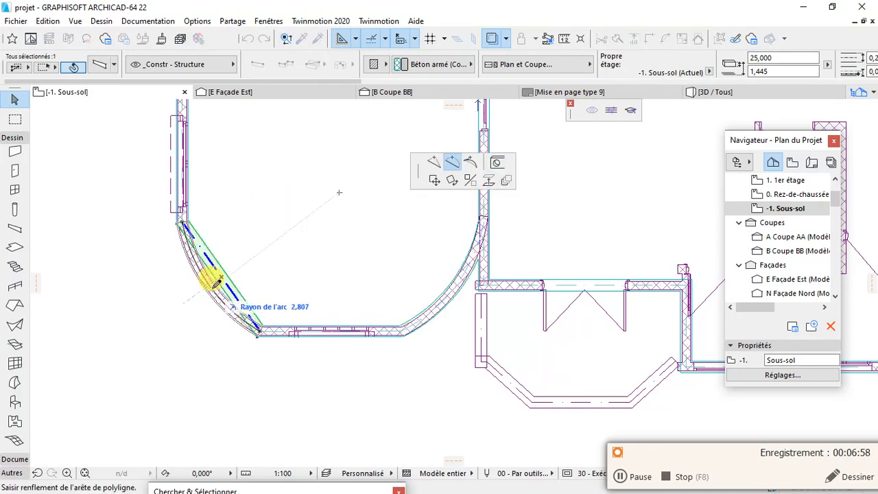
pyautogui.click(215, 281)
# - Curve the two diagonal beams at the east wing's north end along the rounded walls, the eastern one with a radius of about 2,75 m
pyautogui.scroll(-5, 457, 297)
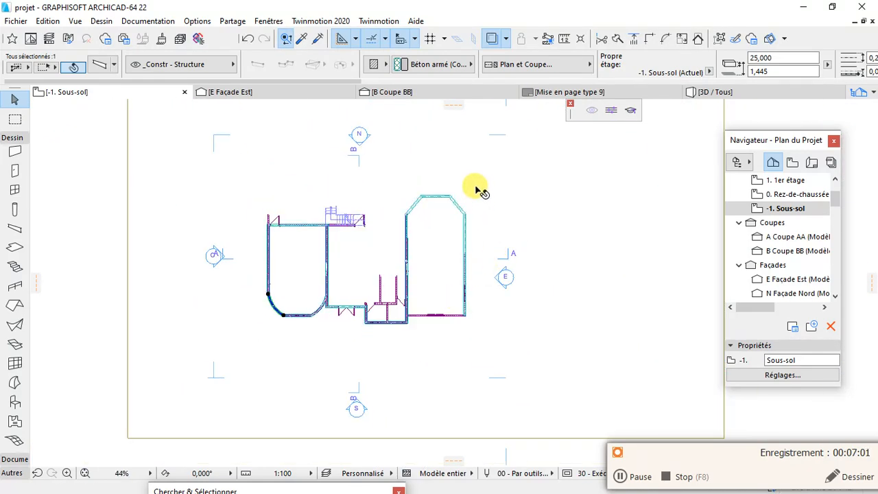
pyautogui.scroll(5, 449, 220)
pyautogui.scroll(2, 444, 221)
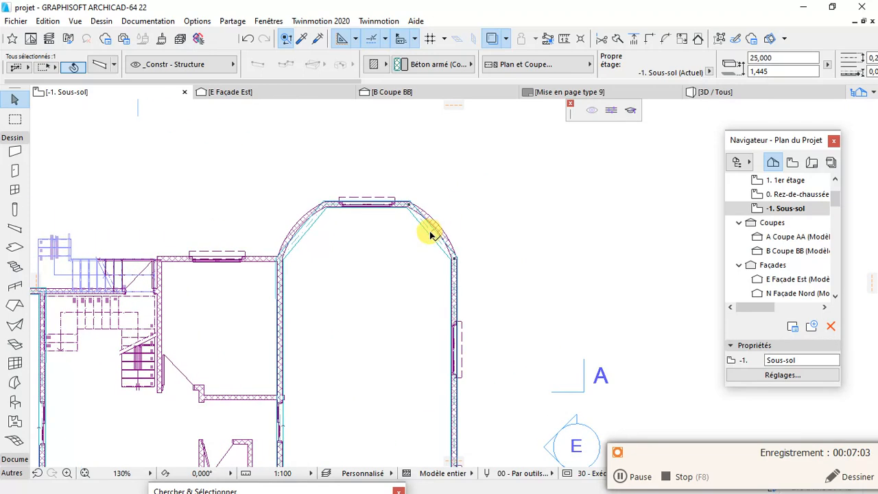
pyautogui.click(428, 223)
pyautogui.click(429, 231)
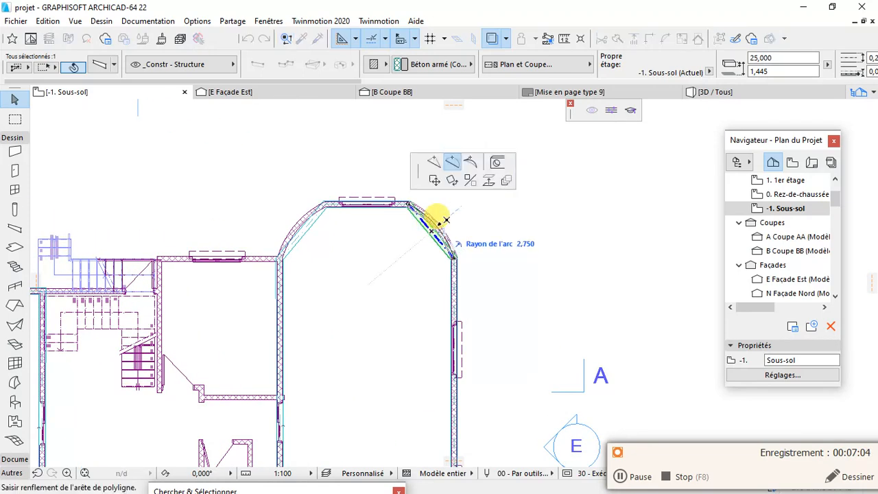
pyautogui.click(446, 220)
pyautogui.scroll(12, 309, 230)
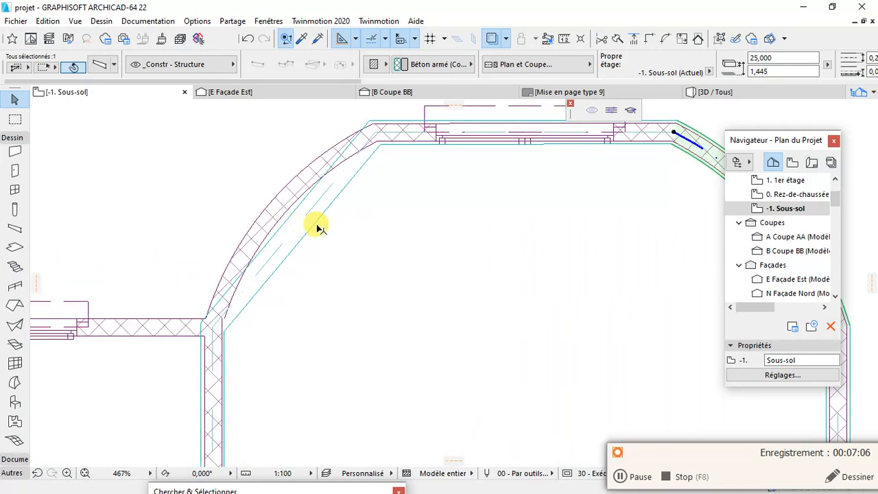
pyautogui.click(300, 228)
pyautogui.click(295, 230)
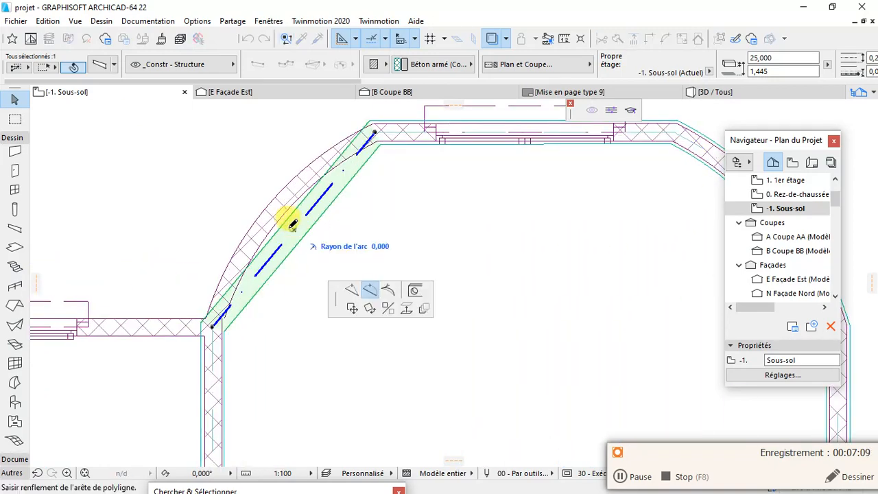
pyautogui.click(275, 216)
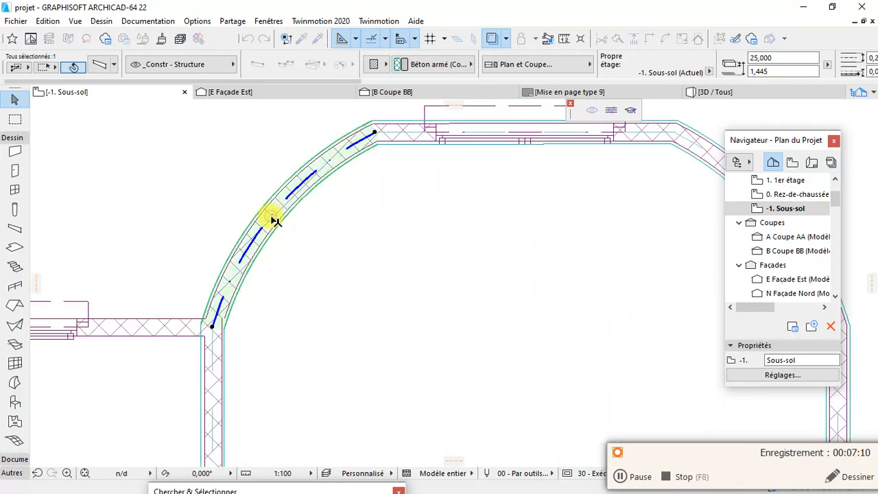
# - Stretch the west wall's beam north past the cross wall to the start of the rounded north-west corner
pyautogui.scroll(-15, 271, 220)
pyautogui.scroll(5, 313, 218)
pyautogui.scroll(-6, 312, 218)
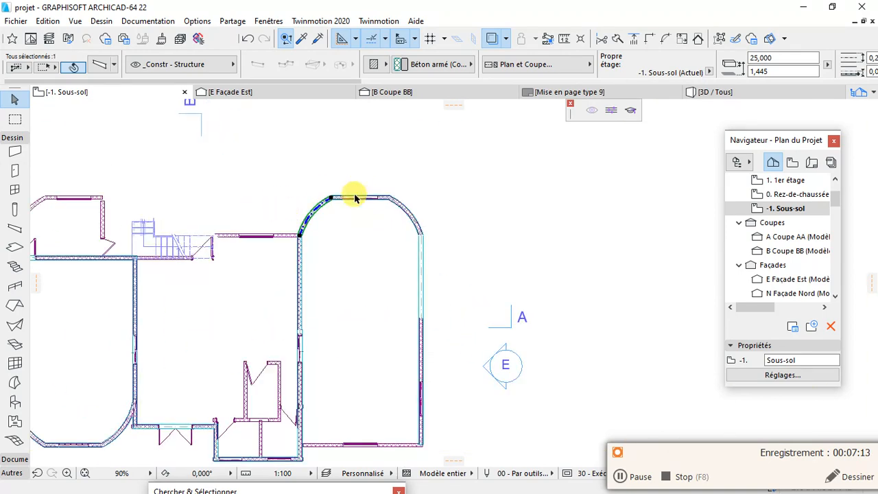
pyautogui.scroll(10, 206, 233)
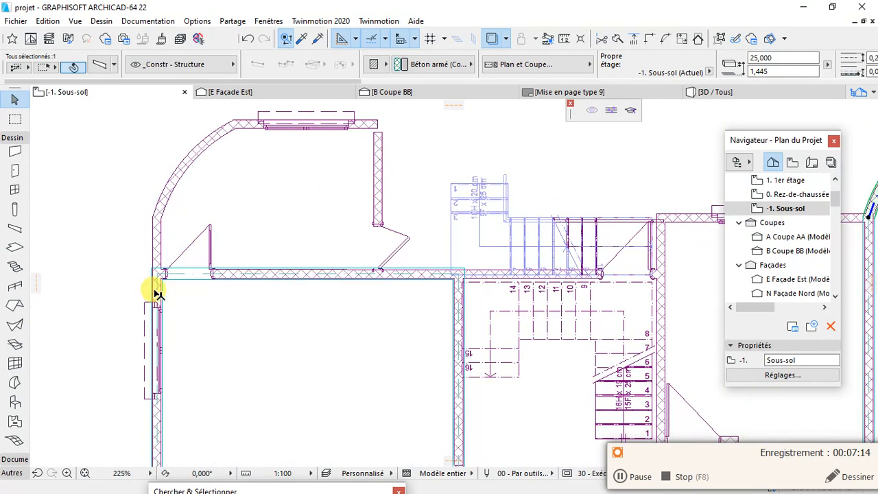
pyautogui.scroll(5, 155, 281)
pyautogui.click(157, 273)
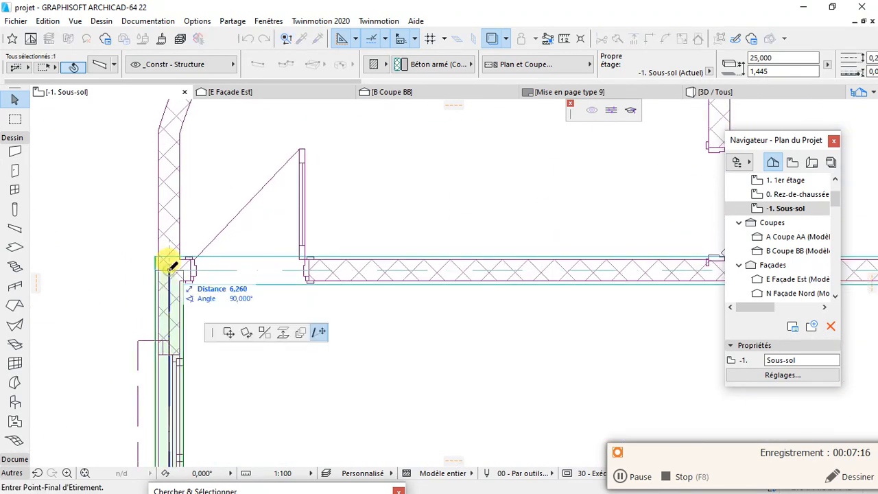
pyautogui.click(172, 123)
pyautogui.scroll(-3, 284, 235)
pyautogui.scroll(-3, 320, 230)
pyautogui.scroll(2, 345, 147)
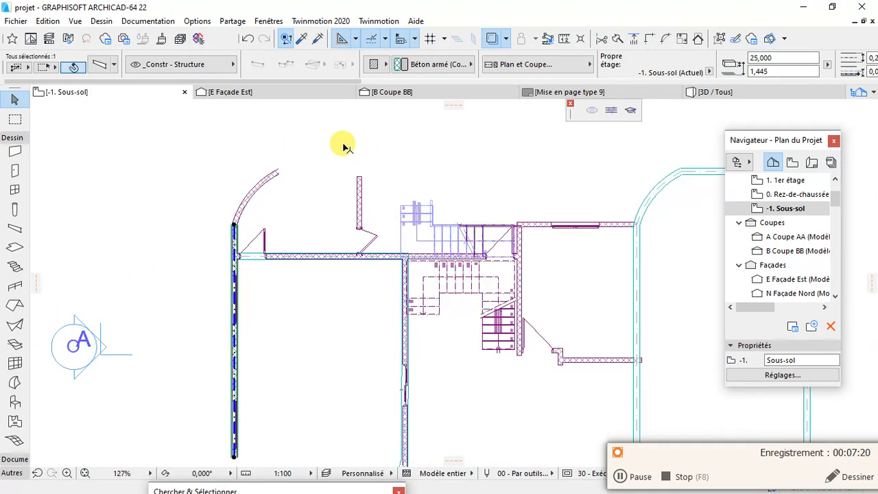
pyautogui.scroll(4, 345, 147)
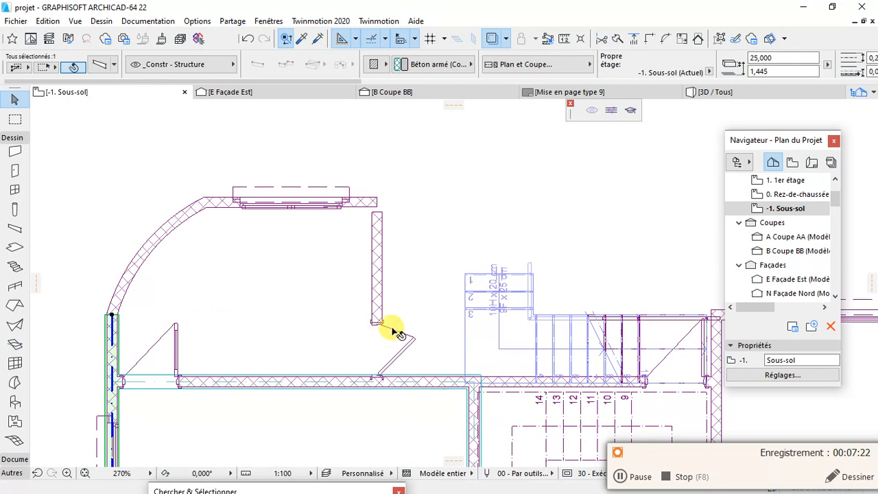
pyautogui.scroll(-10, 396, 332)
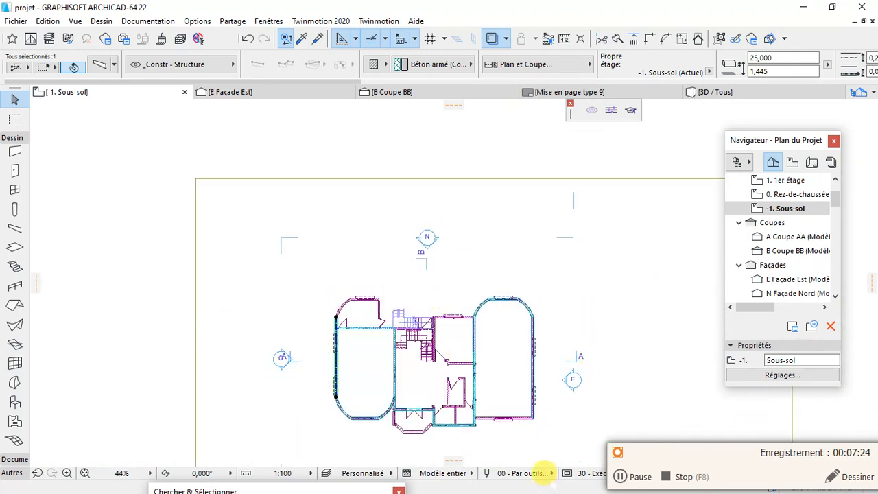
# - Draw a concrete beam along the east wing's south wall, from its south-east corner to the inner west wall, and finish the chain
pyautogui.click(214, 194)
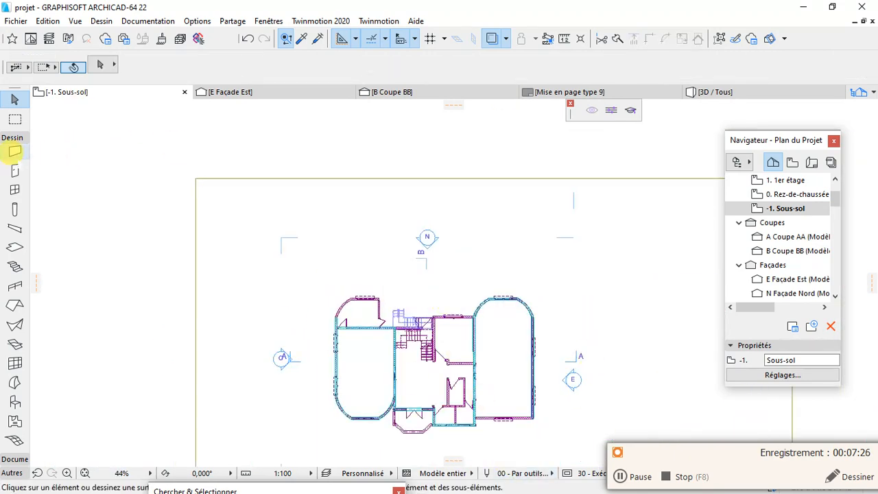
pyautogui.click(15, 228)
pyautogui.scroll(10, 533, 386)
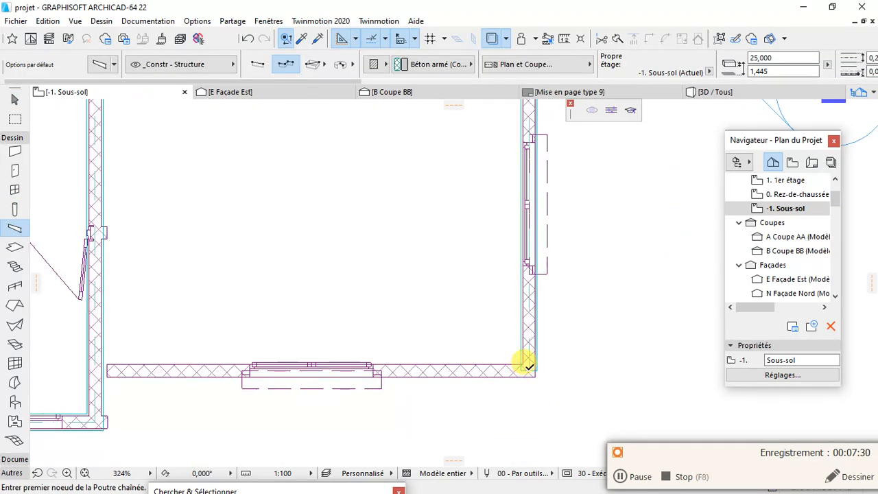
pyautogui.click(529, 371)
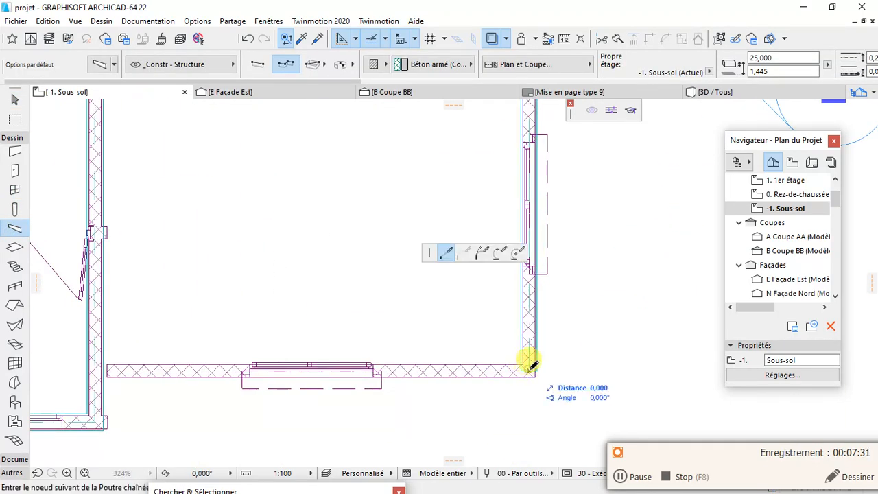
pyautogui.click(94, 368)
pyautogui.rightClick(173, 276)
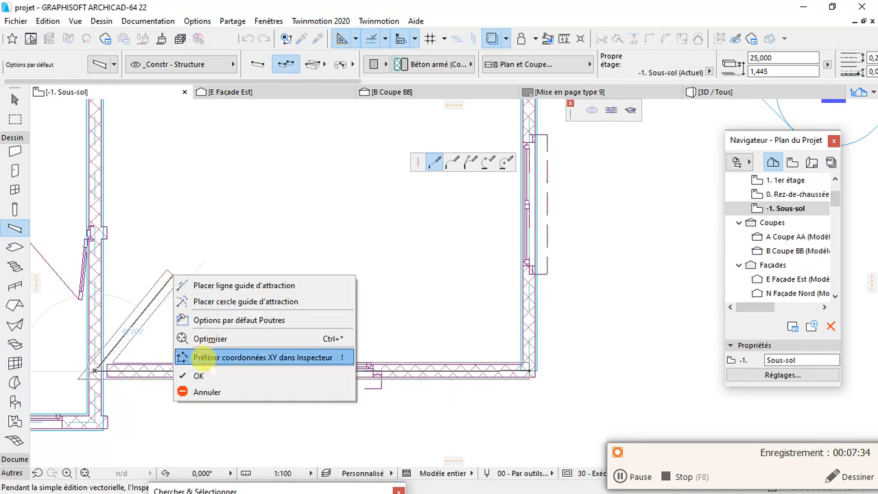
pyautogui.click(199, 372)
pyautogui.scroll(-4, 184, 412)
pyautogui.scroll(-5, 372, 328)
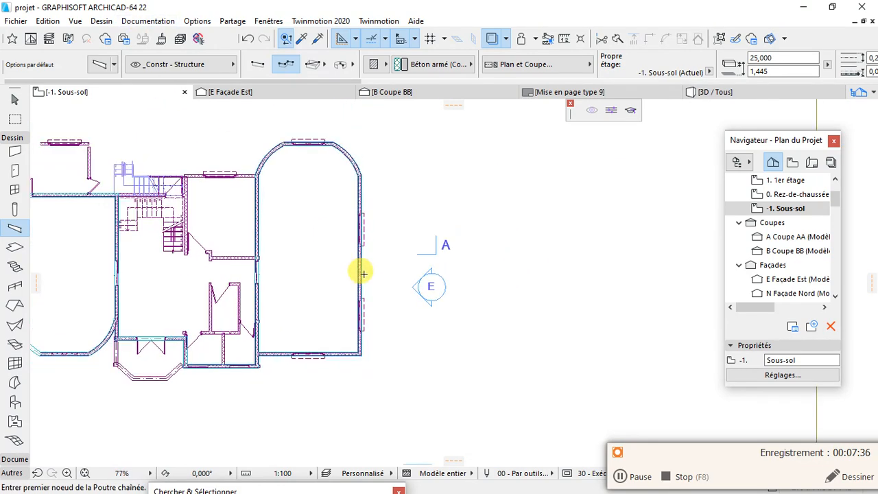
# - Chain beams straight across the west wing's rounded north-west corner, along its north wall and down its east wall to the cross wall, and finish
pyautogui.scroll(3, 162, 189)
pyautogui.scroll(2, 162, 189)
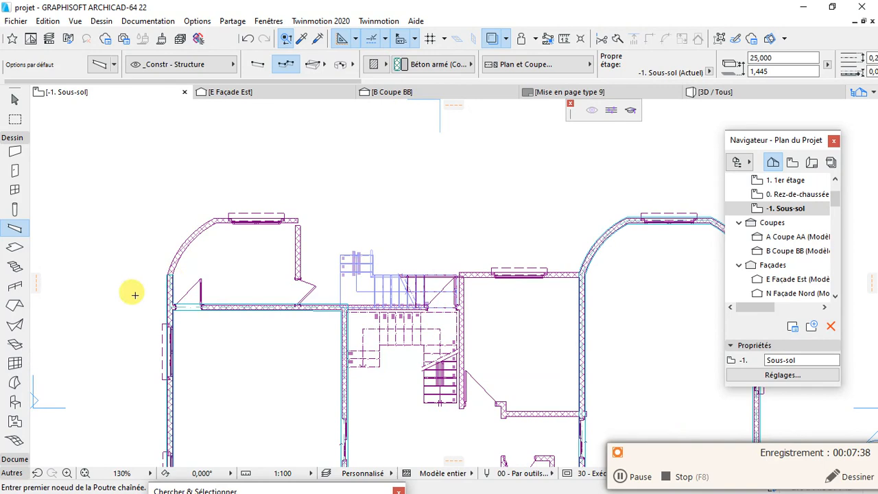
pyautogui.click(168, 274)
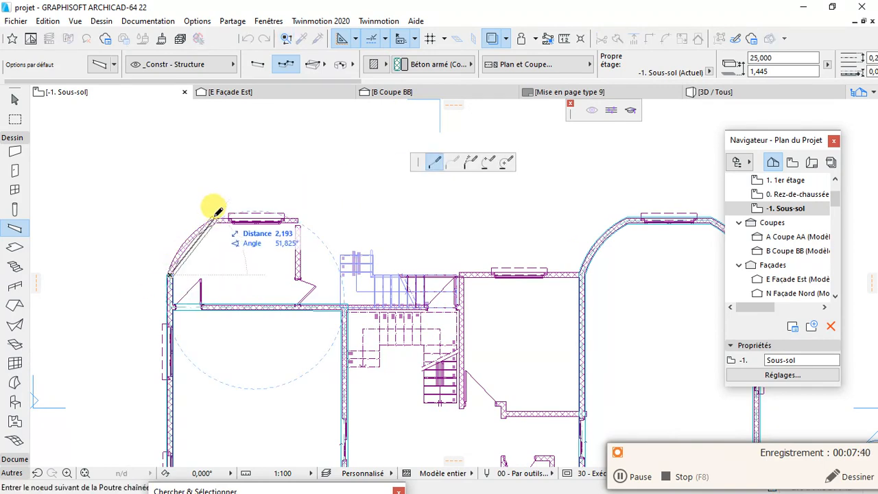
pyautogui.scroll(3, 294, 210)
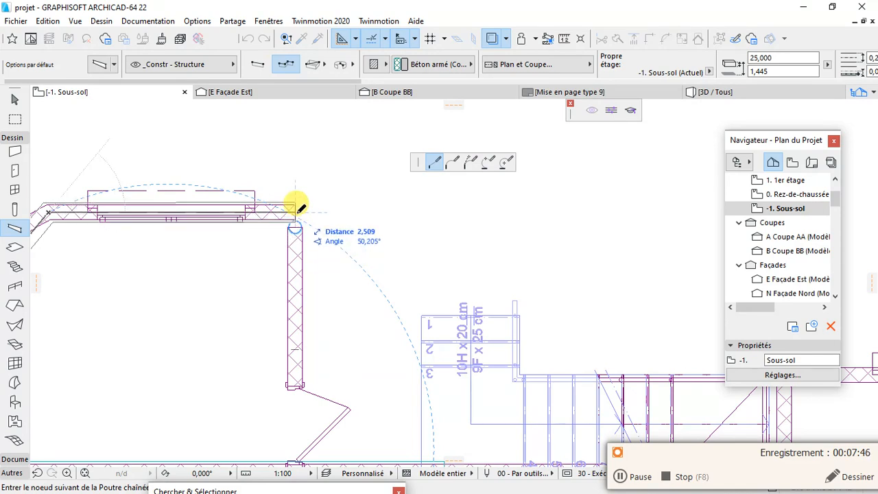
pyautogui.scroll(-4, 226, 265)
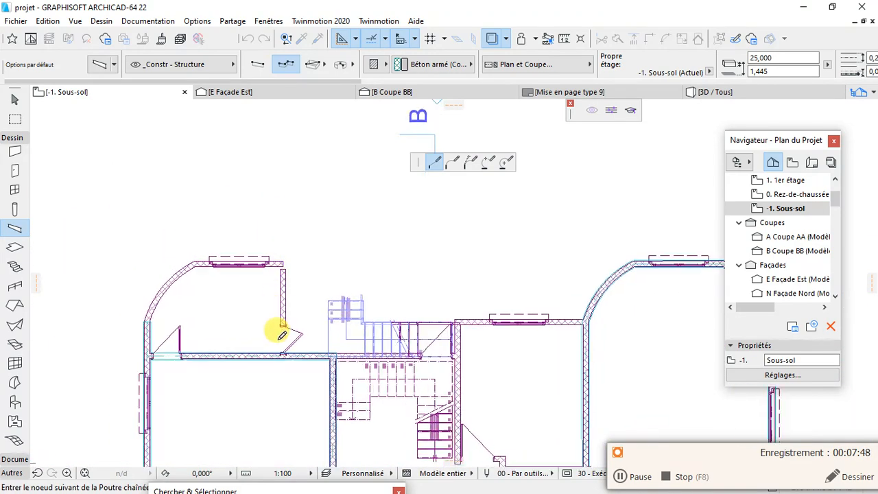
pyautogui.scroll(4, 278, 336)
pyautogui.click(306, 398)
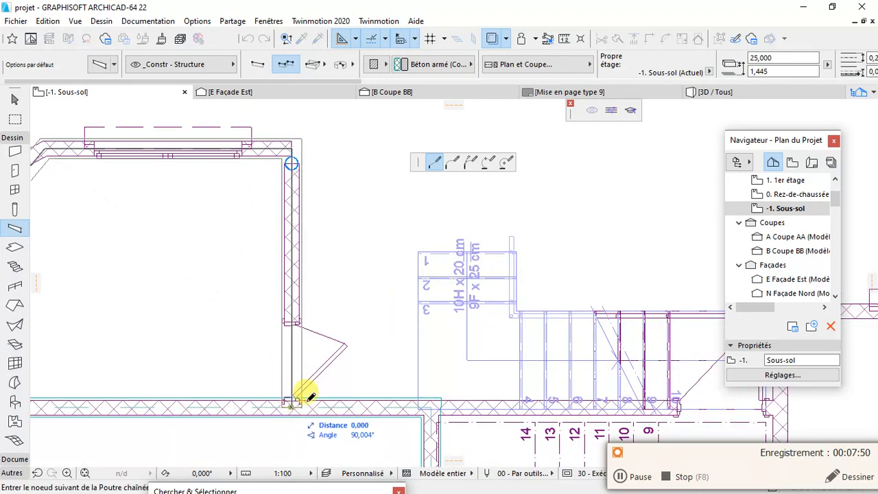
pyautogui.rightClick(367, 343)
pyautogui.click(384, 447)
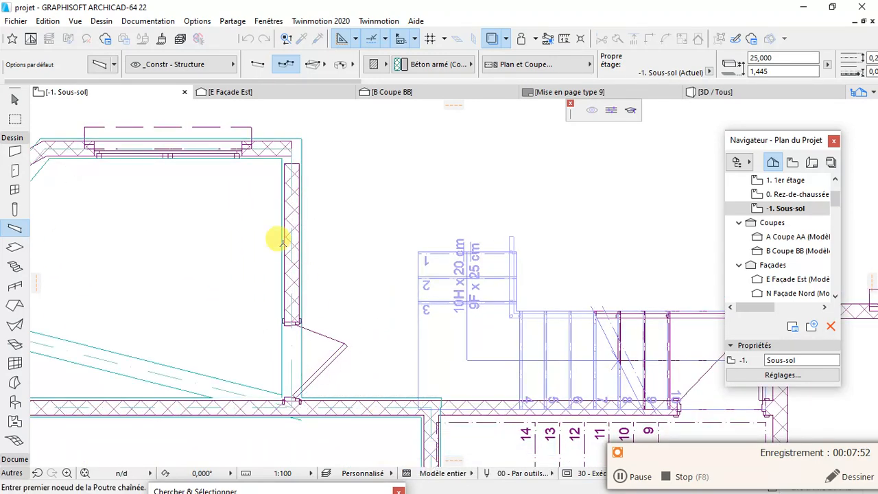
pyautogui.scroll(-4, 283, 242)
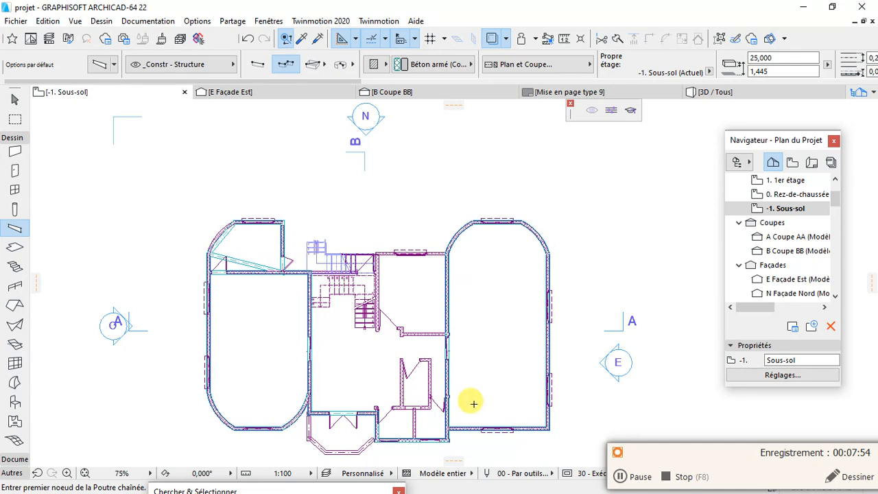
# - Start a beam chain at the east wing's inner wall and run it west along the partition to the line of the wall beside the stairs
pyautogui.scroll(4, 441, 372)
pyautogui.scroll(-3, 442, 273)
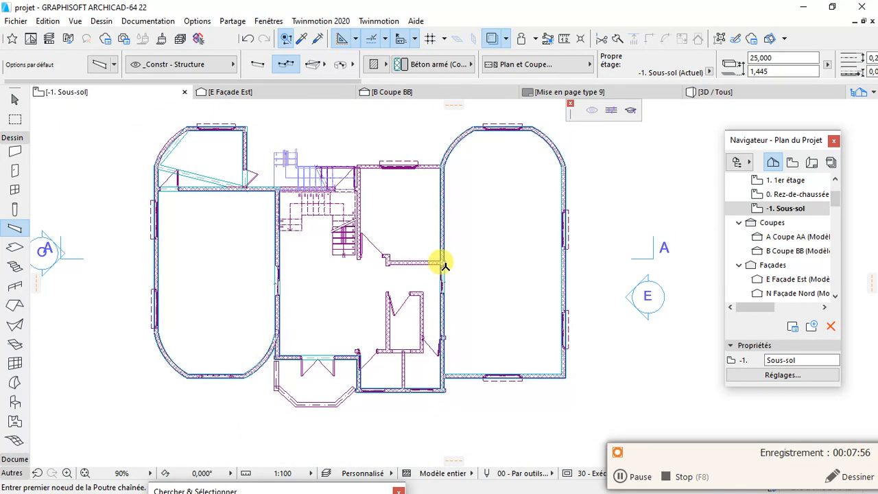
pyautogui.scroll(5, 439, 259)
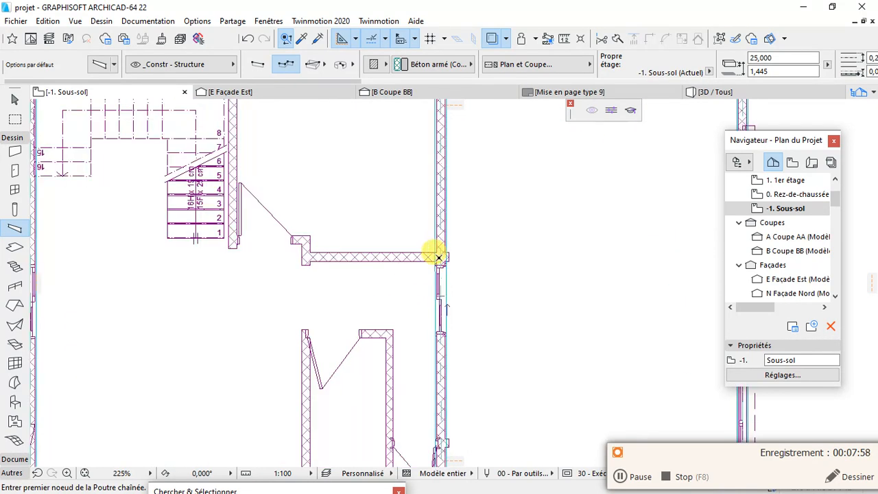
pyautogui.click(440, 256)
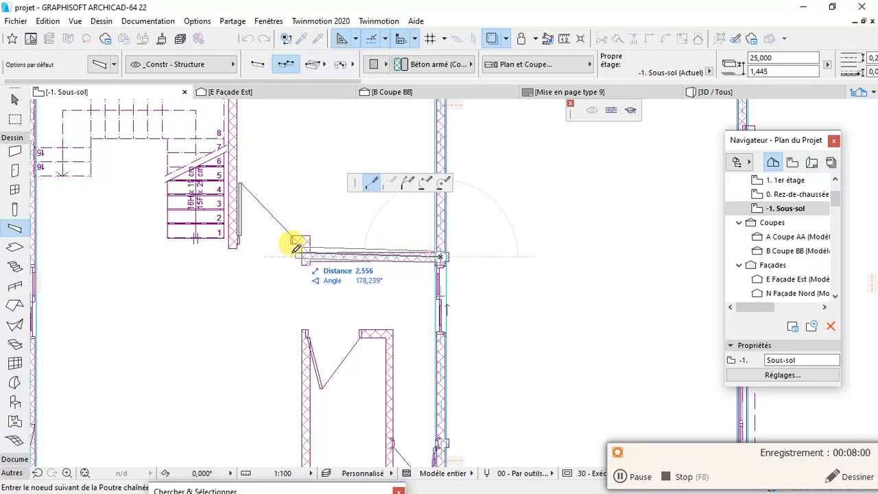
pyautogui.click(234, 252)
# - Continue the chain about 4,2 m north along the wall beside the stairs, then east along the north wall to the east wing, and finish
pyautogui.scroll(-5, 226, 271)
pyautogui.scroll(5, 230, 157)
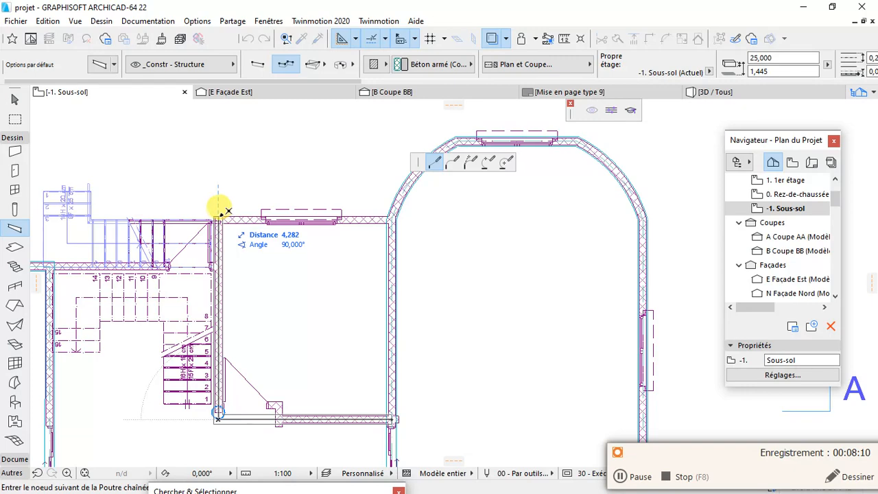
pyautogui.scroll(5, 221, 213)
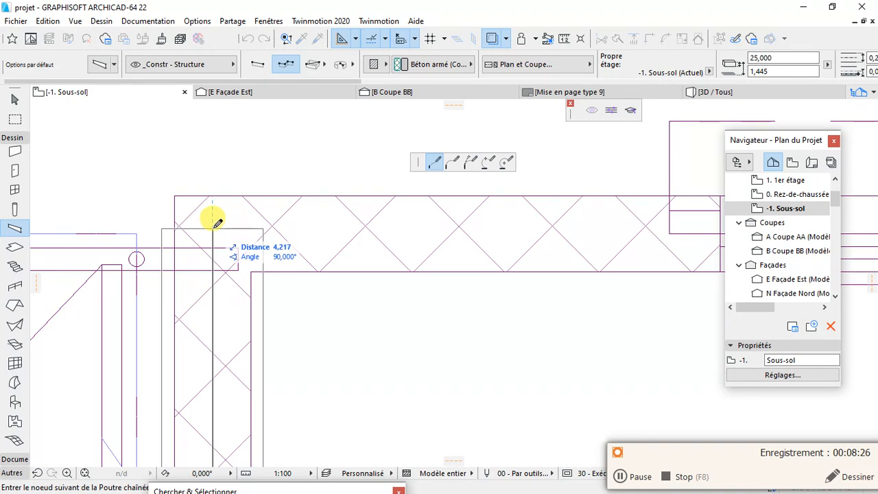
pyautogui.scroll(-5, 217, 223)
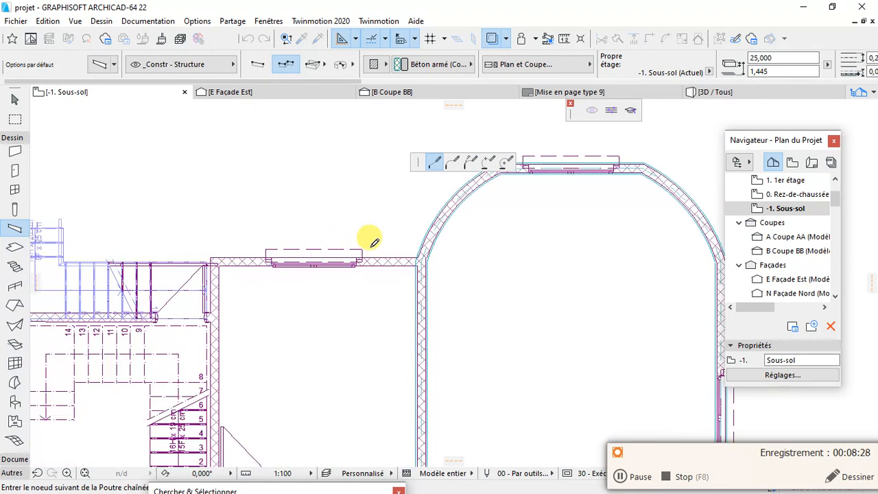
pyautogui.scroll(3, 374, 241)
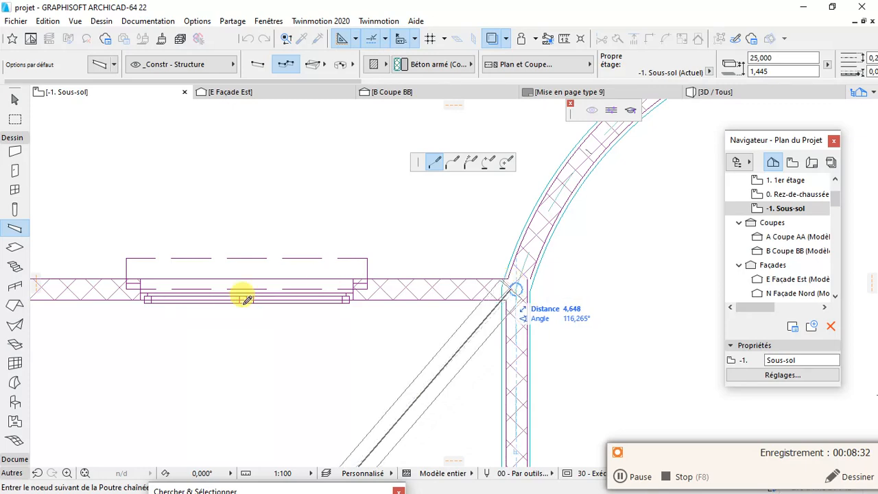
pyautogui.scroll(-3, 219, 293)
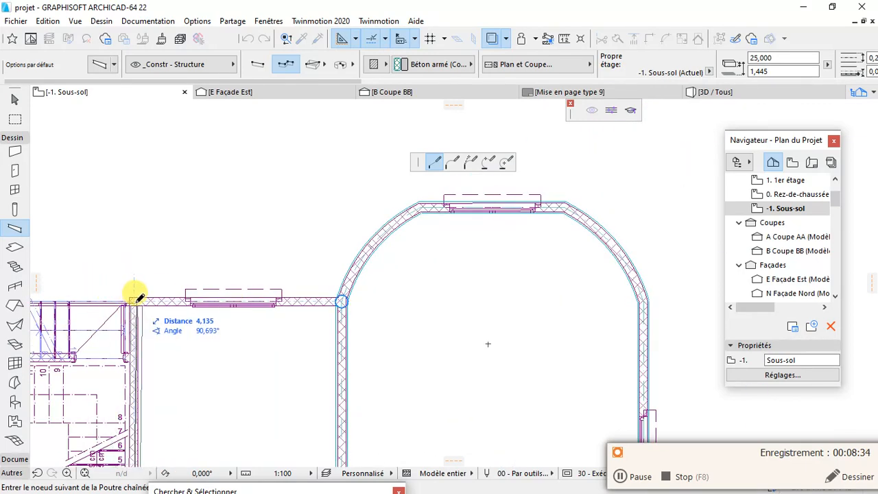
pyautogui.scroll(3, 138, 297)
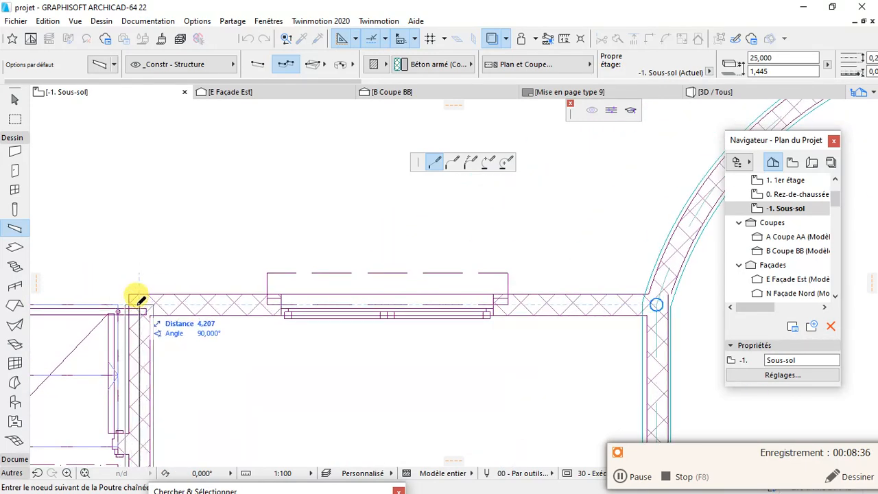
pyautogui.click(138, 297)
pyautogui.click(657, 304)
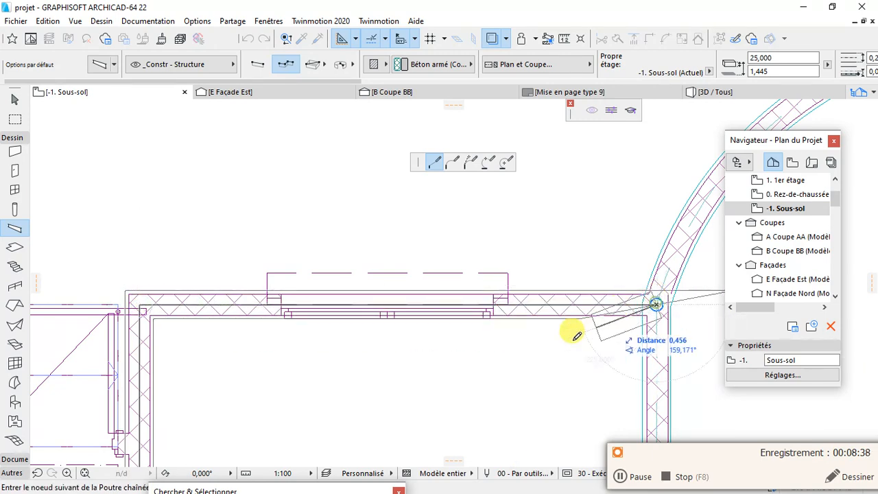
pyautogui.rightClick(576, 337)
pyautogui.click(514, 337)
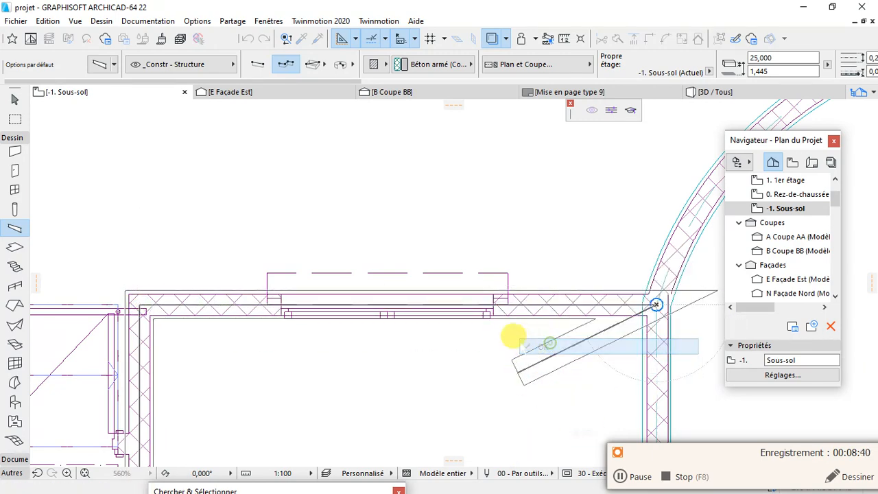
pyautogui.scroll(-3, 516, 309)
# - Stretch the west wing's cross-wall beam east along the wall behind the stairs to the north-south beam on their east side
pyautogui.scroll(3, 314, 372)
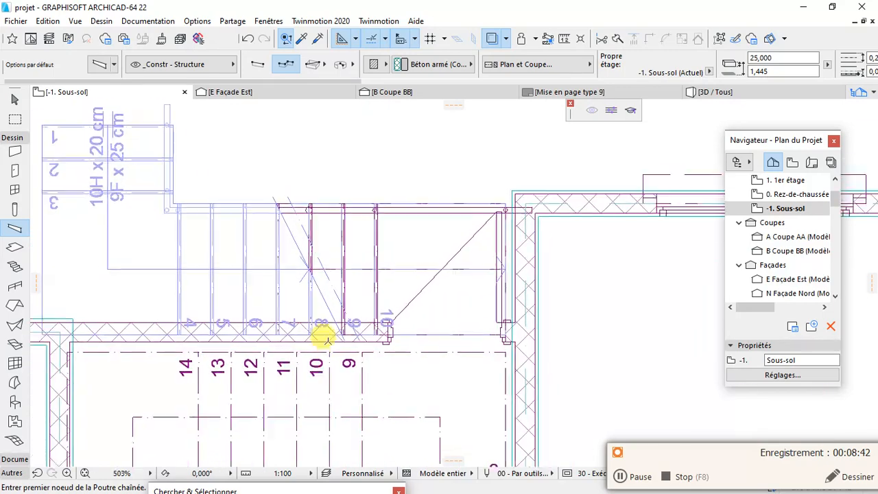
pyautogui.scroll(-3, 346, 331)
pyautogui.scroll(-6, 362, 256)
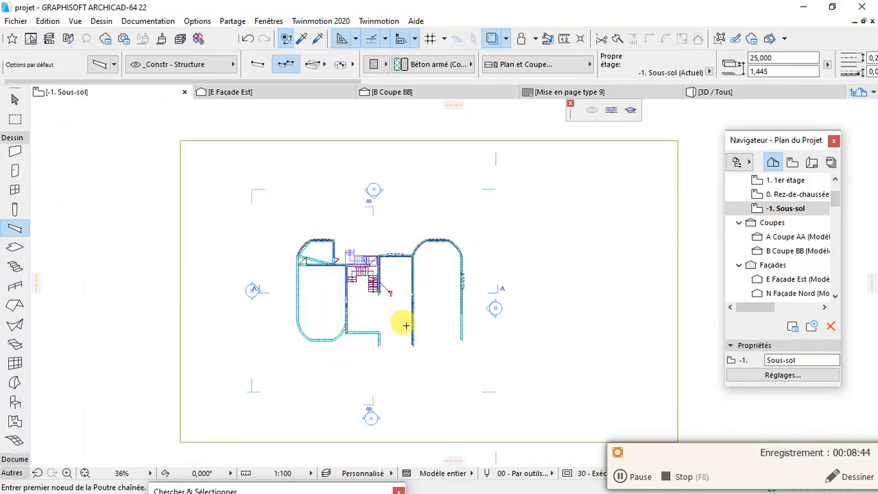
pyautogui.scroll(3, 406, 323)
pyautogui.scroll(4, 361, 353)
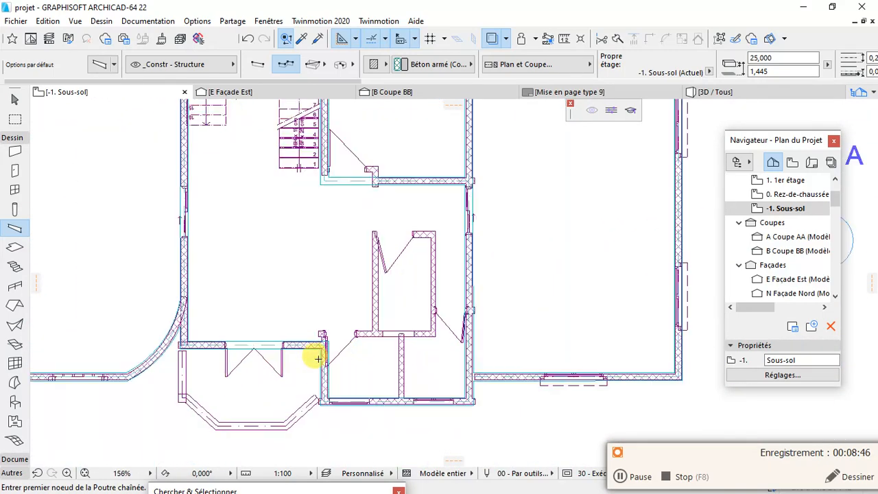
pyautogui.press('Escape')
pyautogui.scroll(-3, 350, 294)
pyautogui.scroll(-2, 274, 160)
pyautogui.scroll(7, 313, 275)
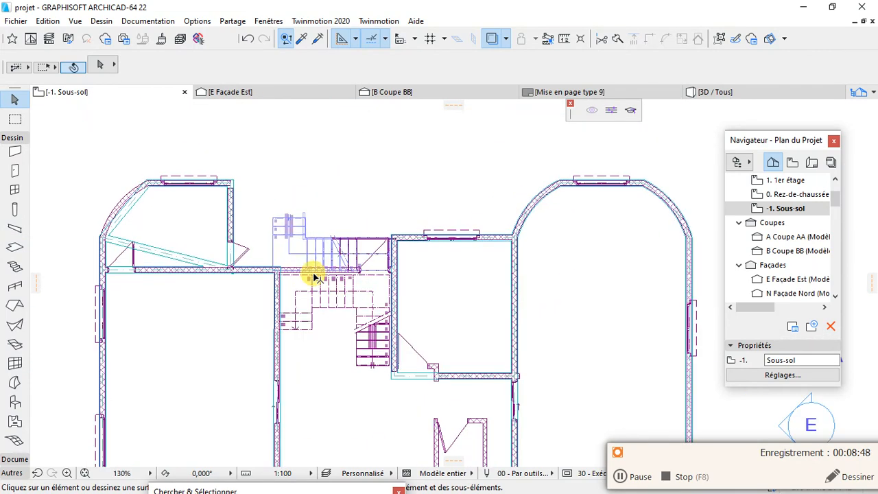
pyautogui.click(187, 266)
pyautogui.click(206, 261)
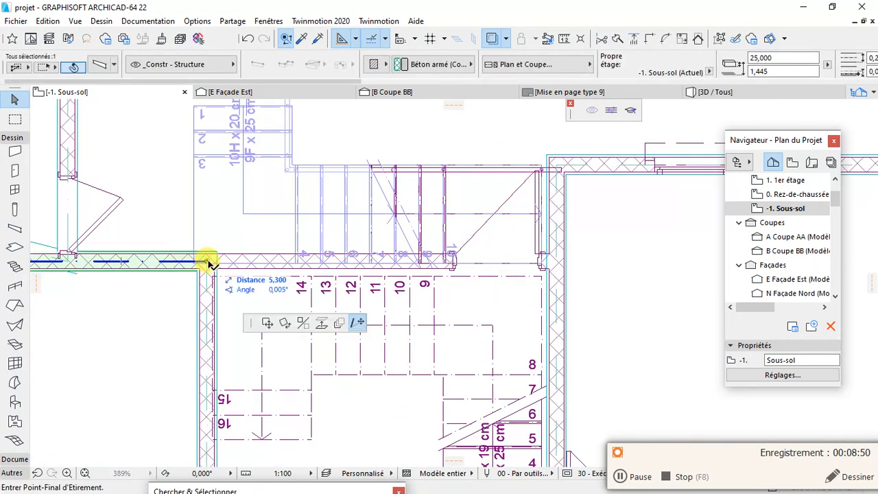
pyautogui.click(559, 256)
pyautogui.scroll(-3, 422, 286)
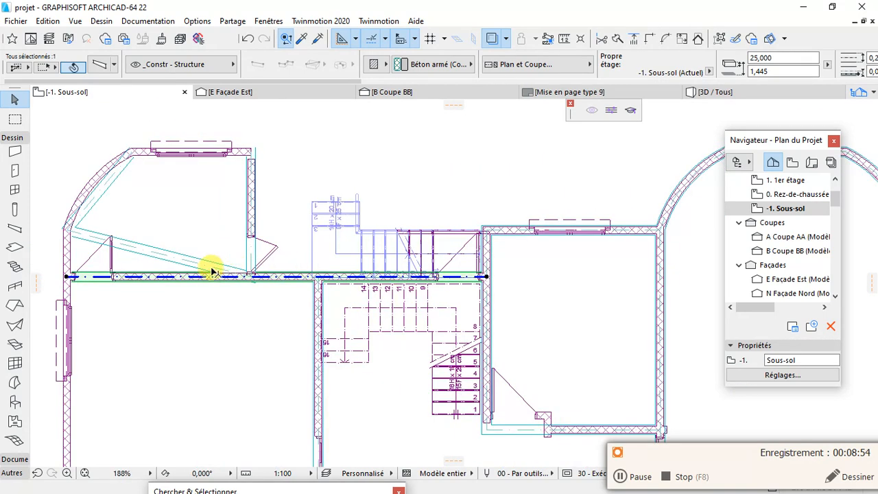
# - Delete the stray diagonal beam in the north-west room and curve the north-west corner beam along the rounded wall, with a radius of about 2,7 m
pyautogui.click(176, 256)
pyautogui.press('Delete')
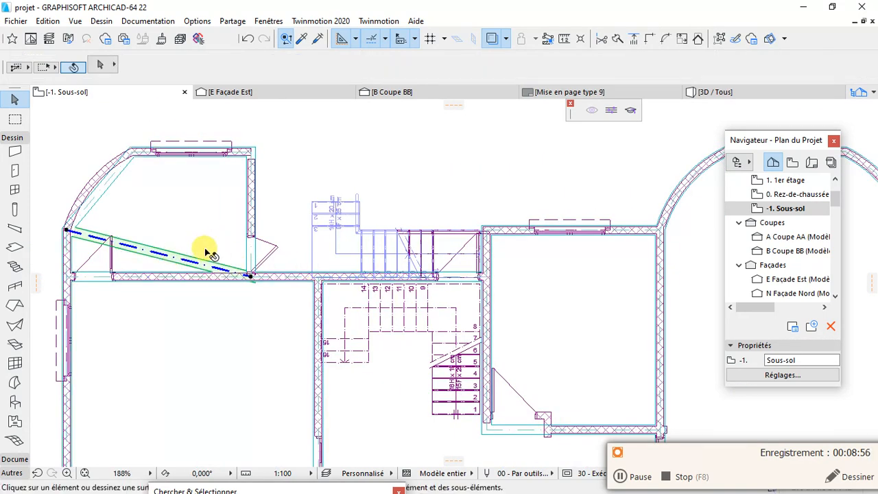
pyautogui.click(96, 208)
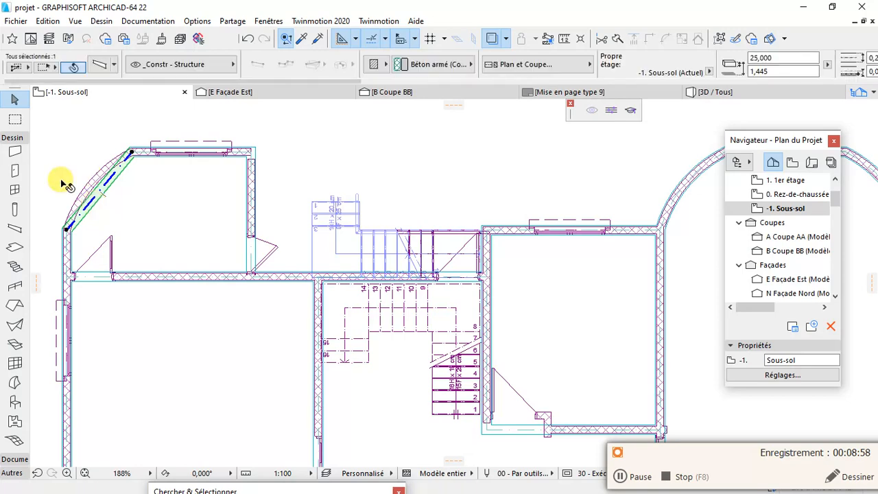
pyautogui.scroll(2, 96, 208)
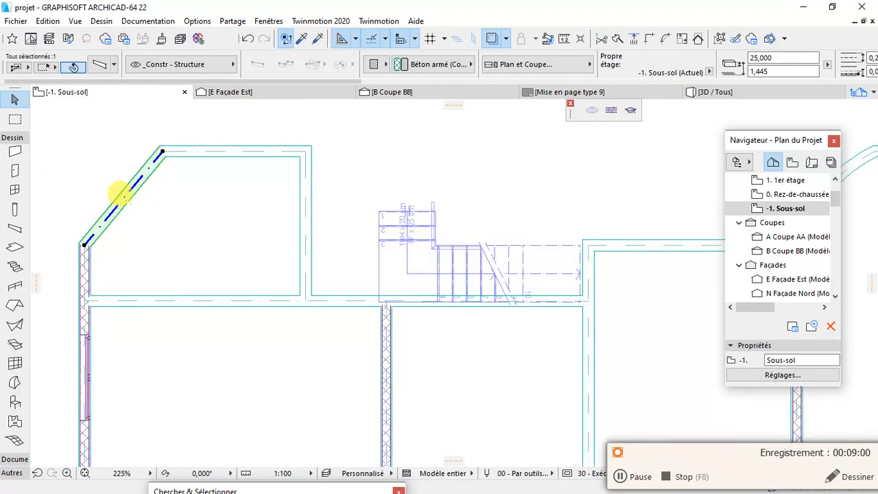
pyautogui.click(127, 196)
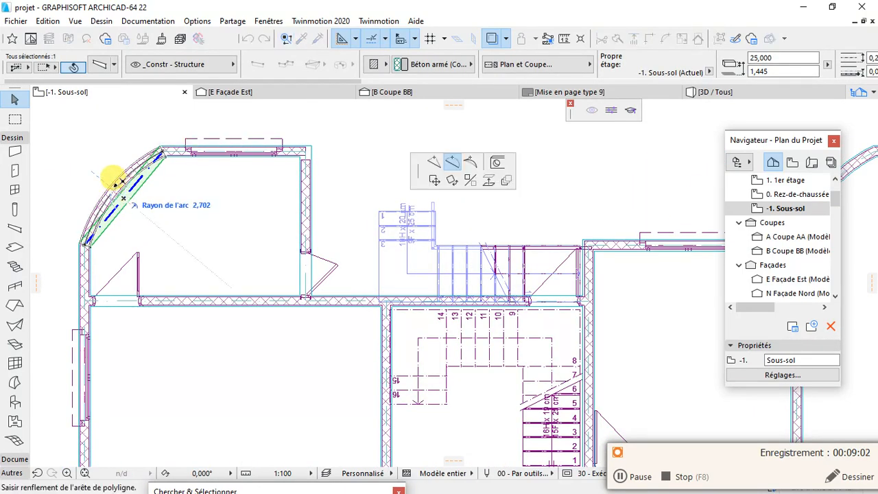
pyautogui.click(112, 178)
pyautogui.scroll(-5, 201, 245)
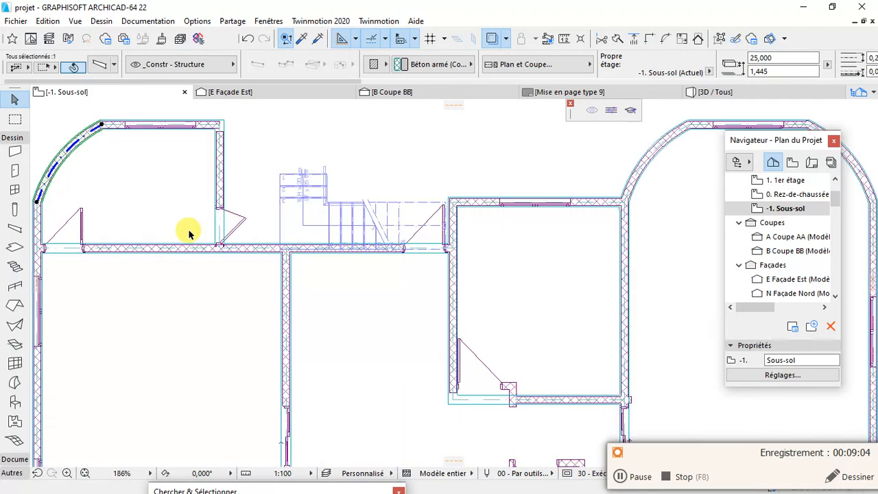
pyautogui.scroll(-3, 288, 219)
pyautogui.scroll(4, 234, 274)
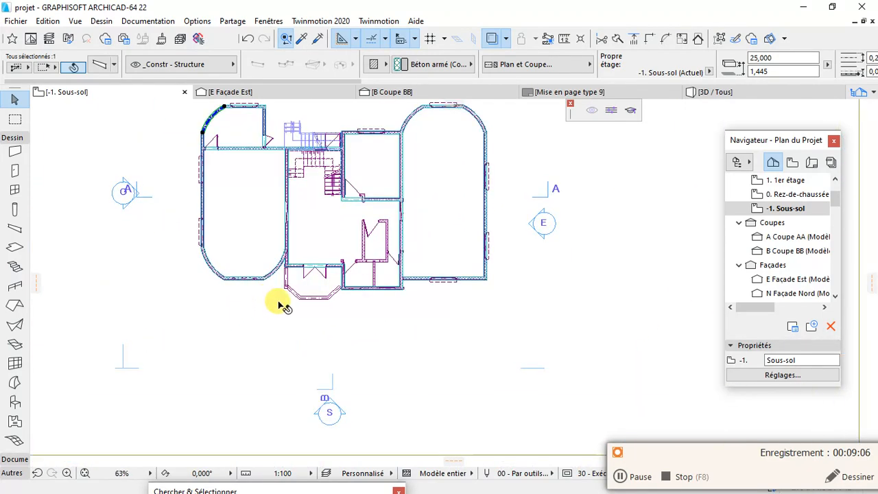
pyautogui.scroll(-4, 311, 304)
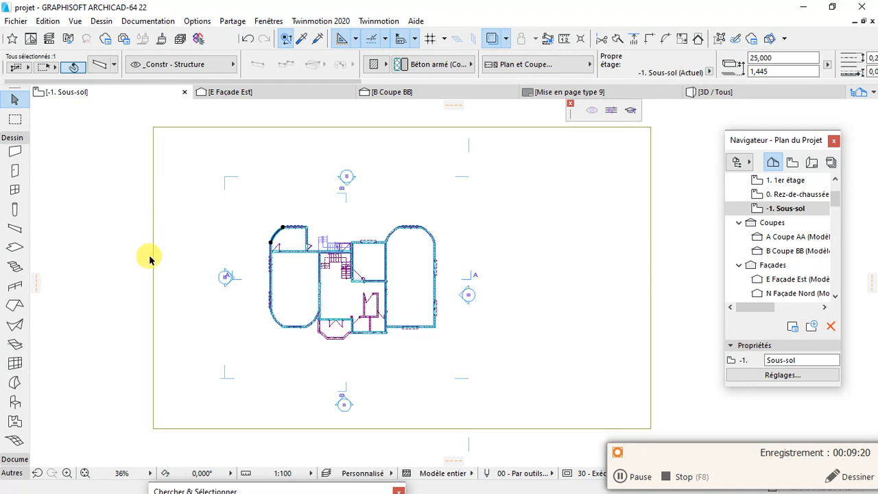
pyautogui.scroll(-2, 126, 310)
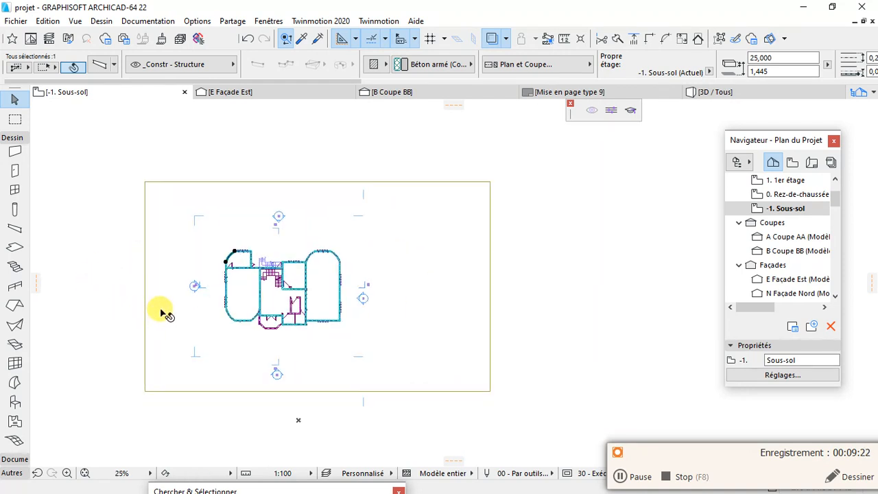
pyautogui.click(14, 460)
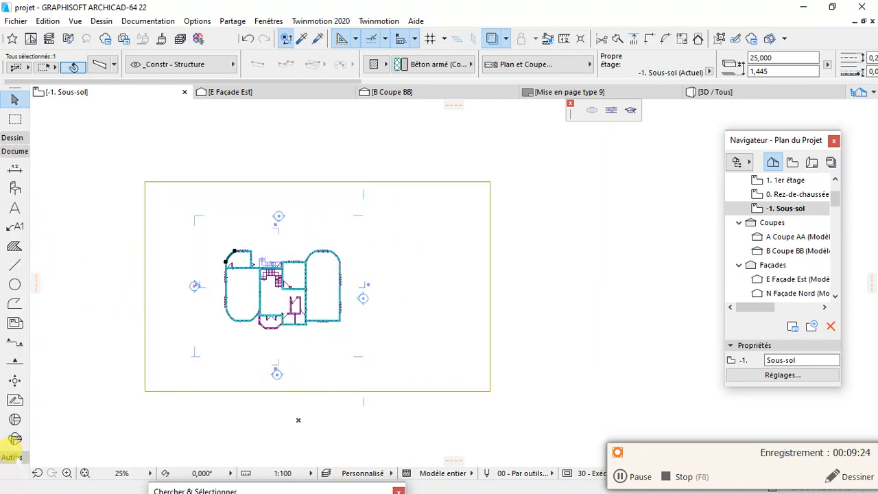
pyautogui.click(15, 265)
pyautogui.scroll(-7, 492, 297)
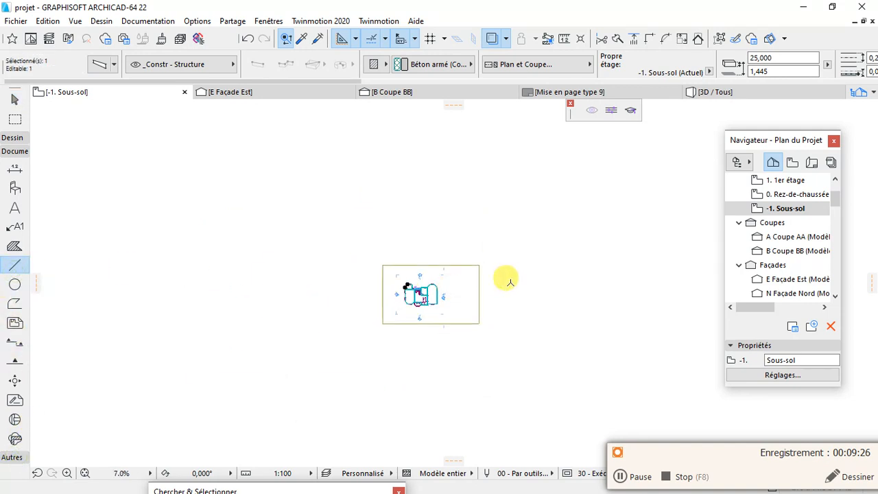
pyautogui.scroll(7, 510, 279)
pyautogui.scroll(5, 503, 284)
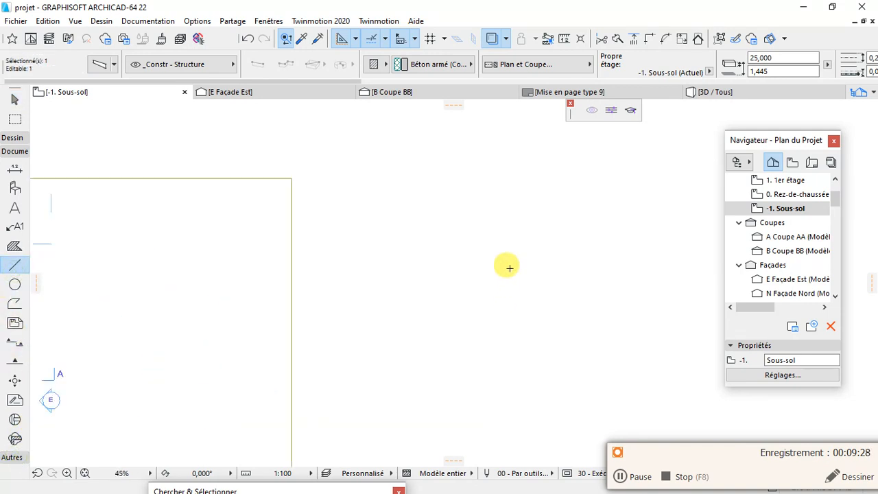
pyautogui.press('Escape')
pyautogui.click(517, 265)
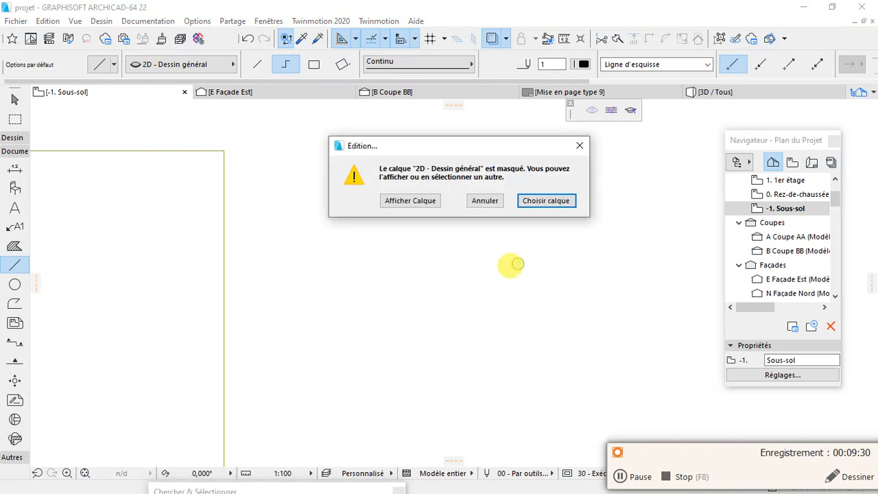
pyautogui.click(580, 145)
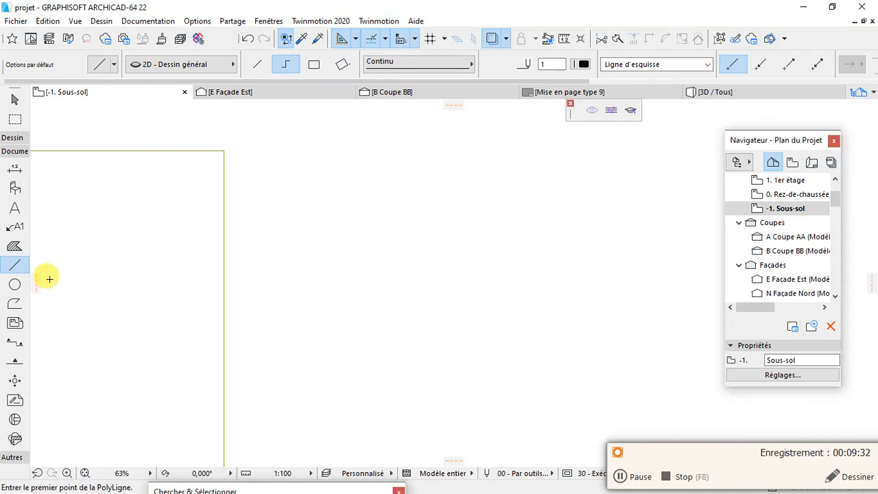
pyautogui.click(279, 249)
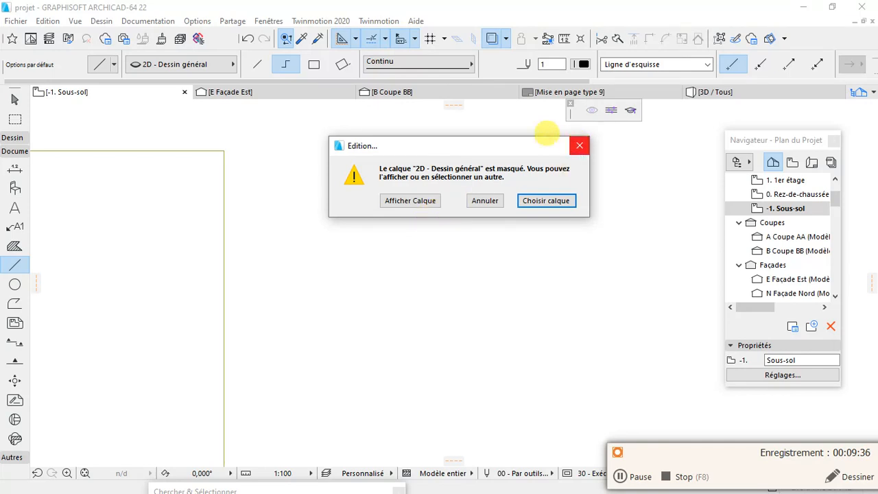
pyautogui.click(580, 145)
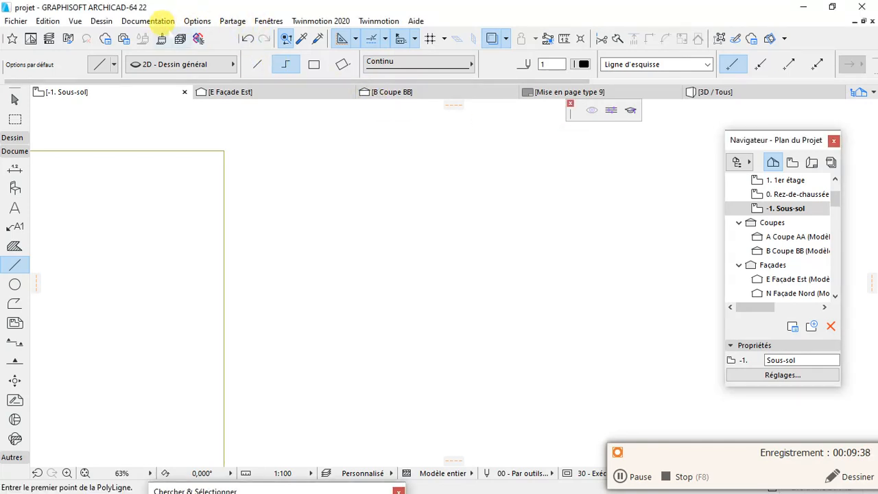
pyautogui.click(161, 21)
pyautogui.moveTo(285, 55)
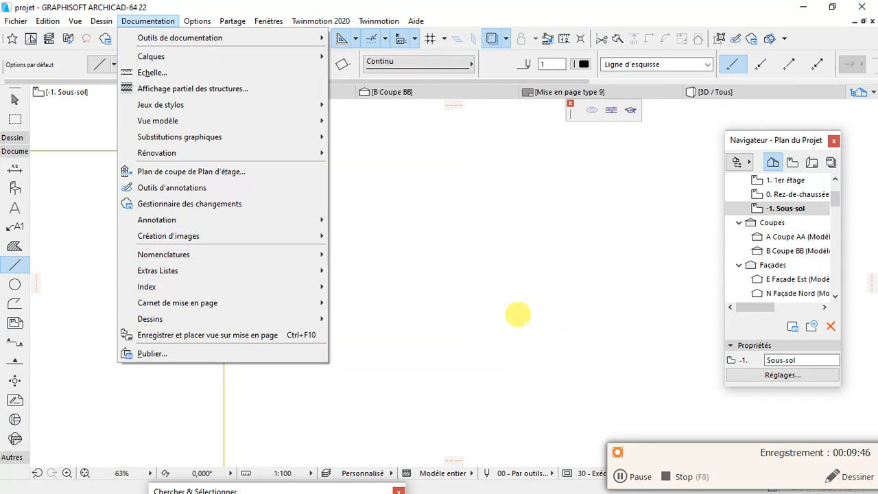
pyautogui.click(5, 243)
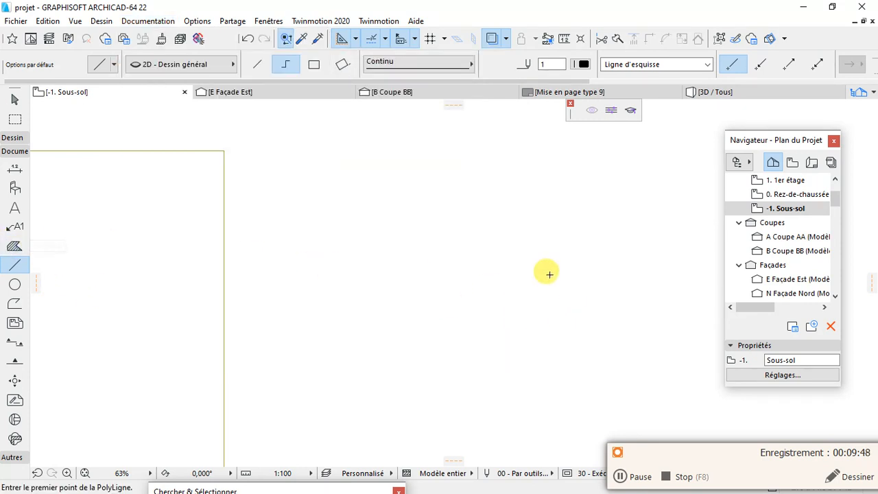
pyautogui.click(415, 232)
pyautogui.click(488, 201)
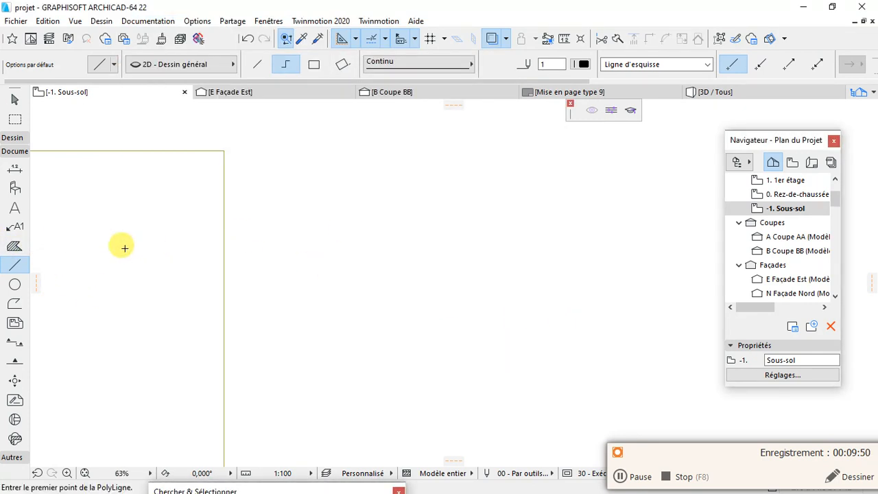
pyautogui.click(15, 245)
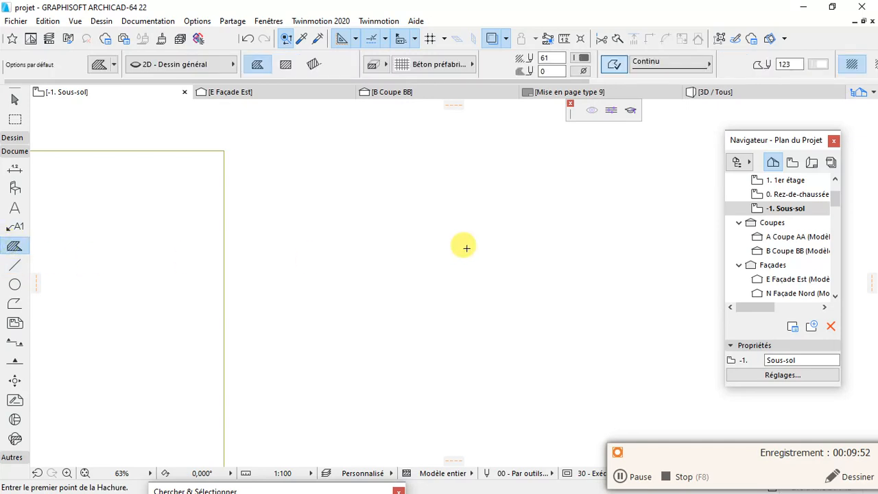
pyautogui.click(411, 219)
pyautogui.click(493, 202)
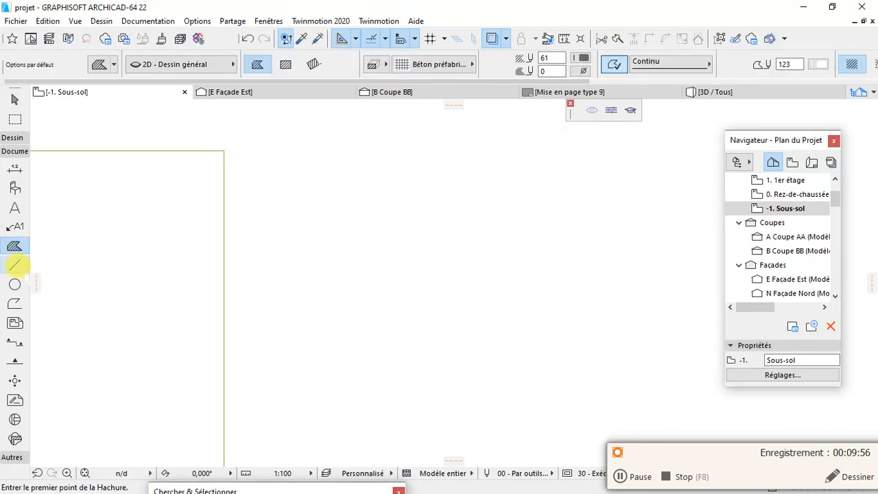
# - Start a polyline in the empty area east of the drawing frame, displaying the hidden layer "2D - Dessin général"
pyautogui.click(15, 265)
pyautogui.click(315, 238)
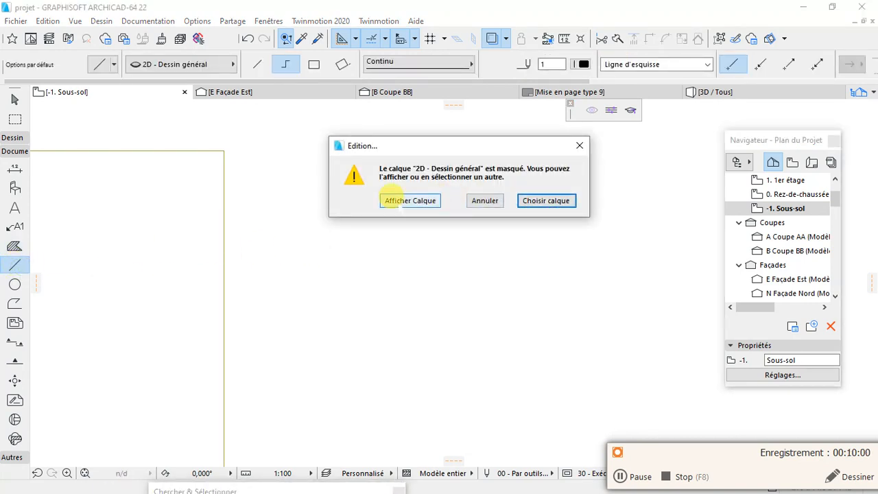
pyautogui.click(397, 200)
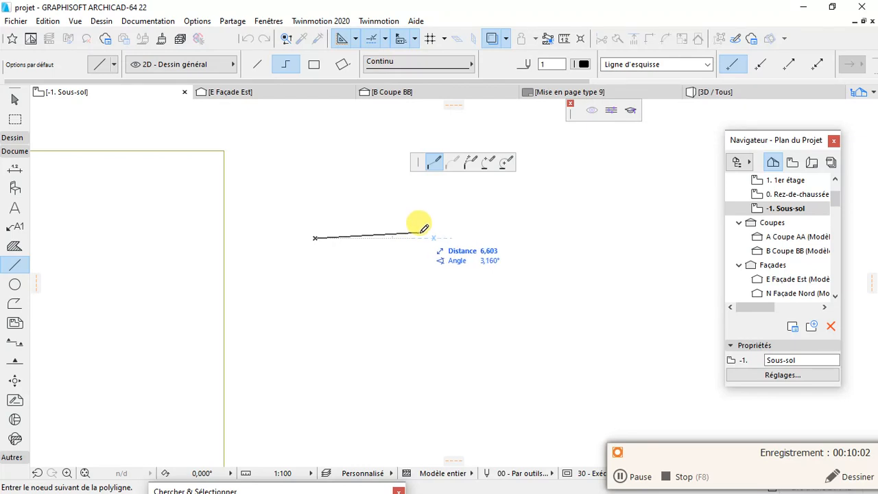
# - Complete the polyline as a closed square with 0,2 m sides and leave the Line tool
pyautogui.scroll(-4, 422, 233)
pyautogui.scroll(7, 392, 237)
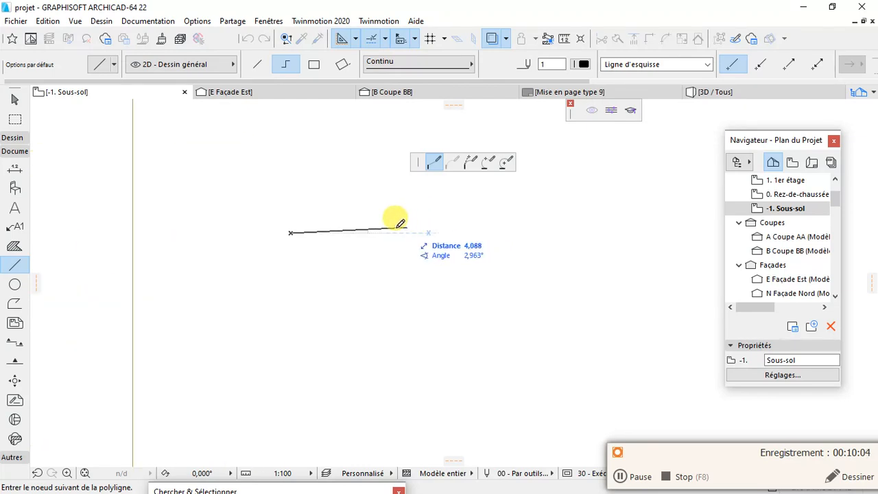
pyautogui.write('0')
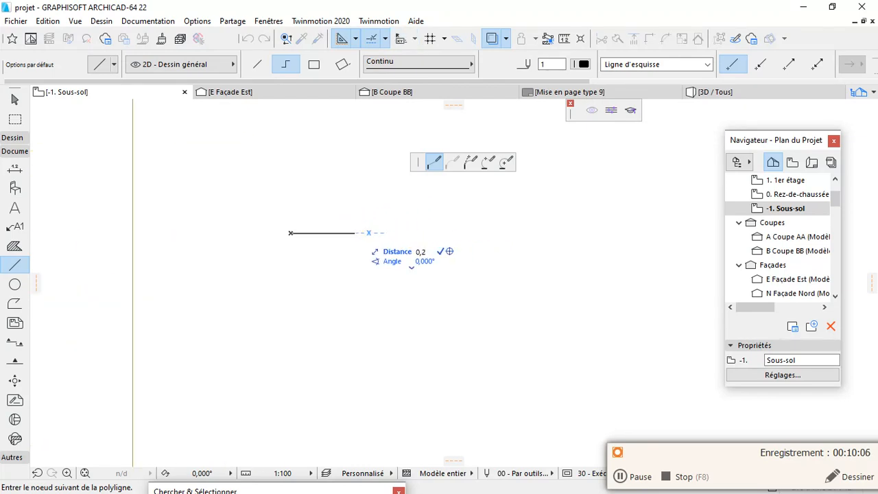
pyautogui.write(',2')
pyautogui.press('Return')
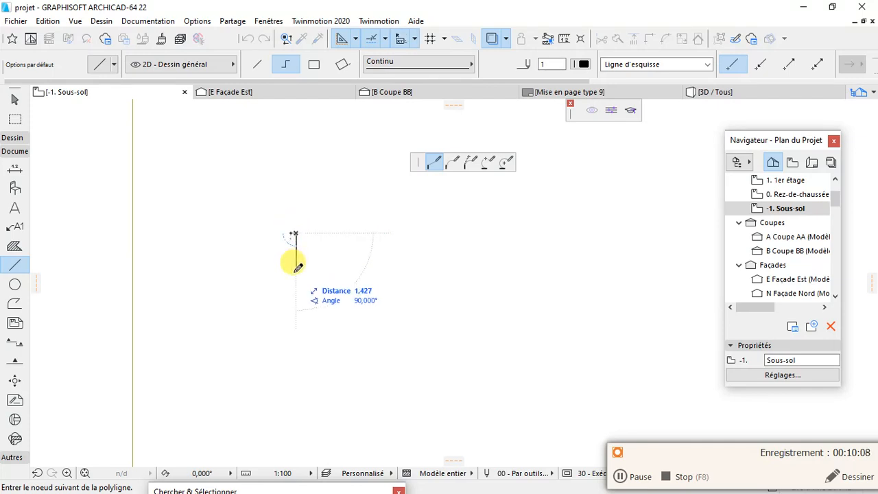
pyautogui.press('Return')
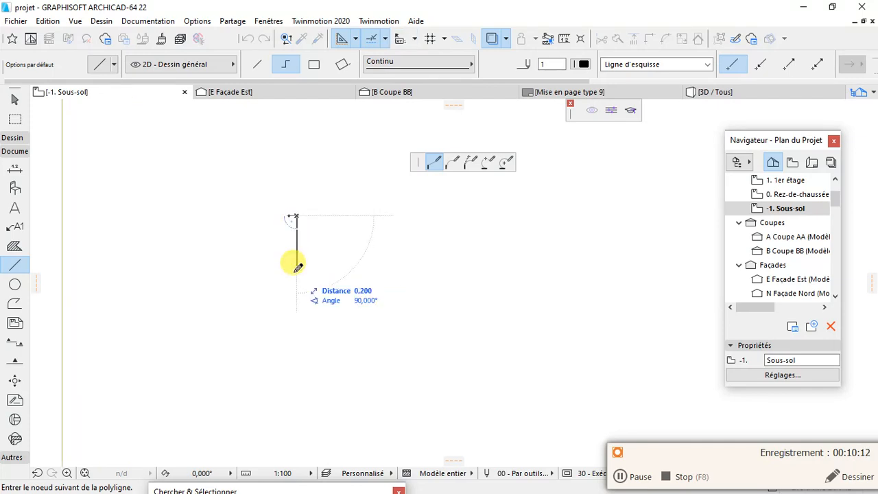
pyautogui.click(297, 272)
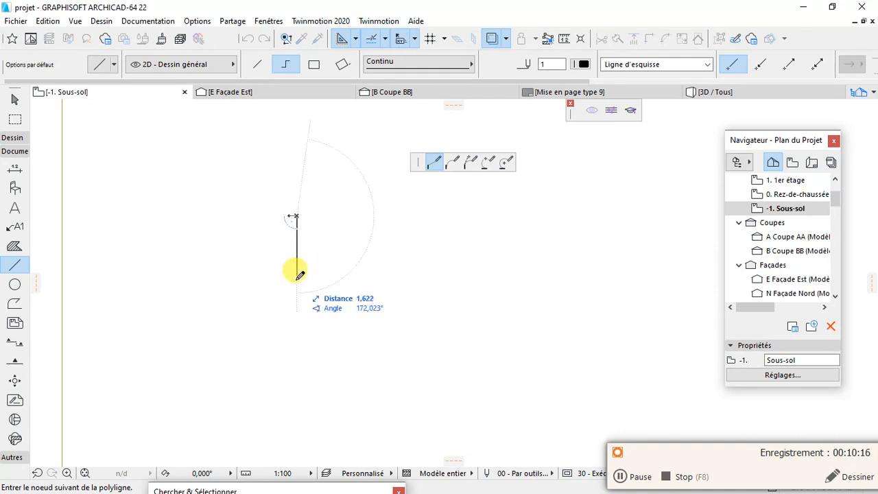
pyautogui.press('Return')
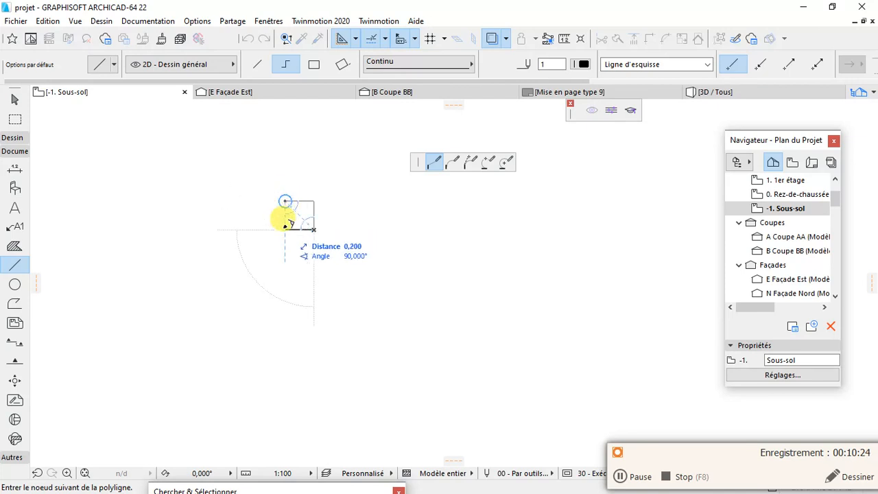
pyautogui.click(285, 199)
pyautogui.rightClick(324, 152)
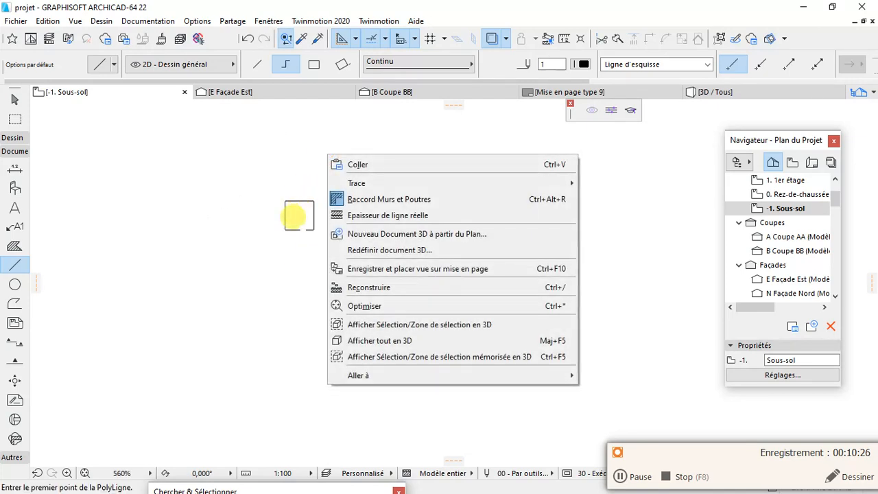
pyautogui.click(291, 177)
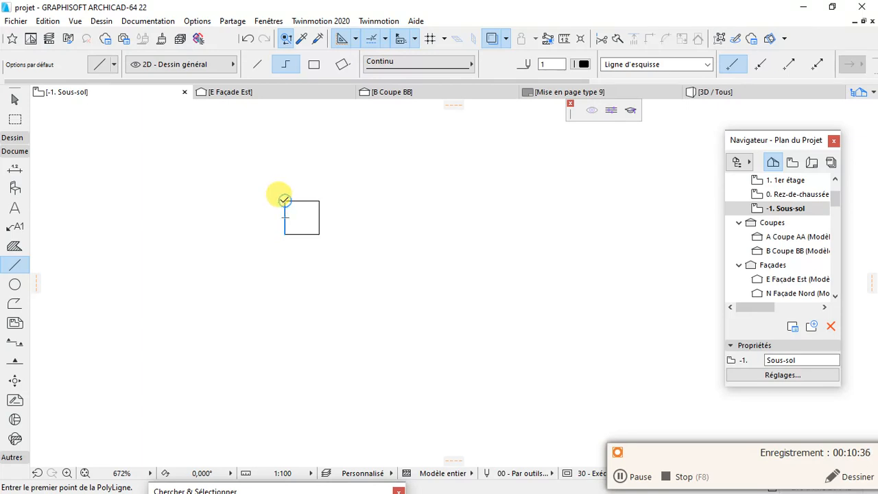
pyautogui.press('Escape')
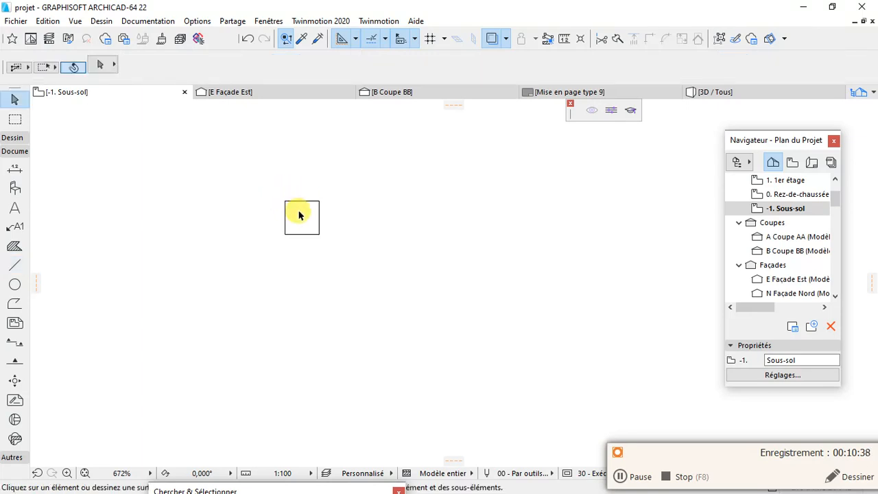
pyautogui.scroll(3, 297, 199)
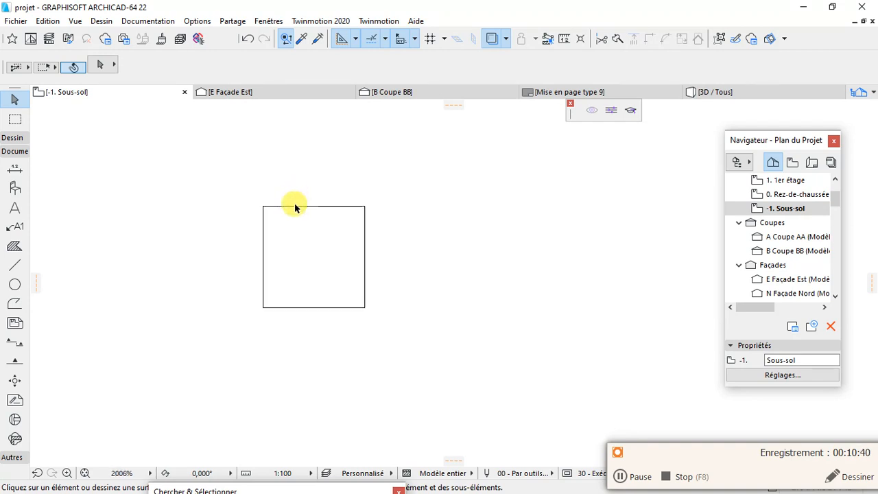
pyautogui.click(296, 206)
pyautogui.click(313, 207)
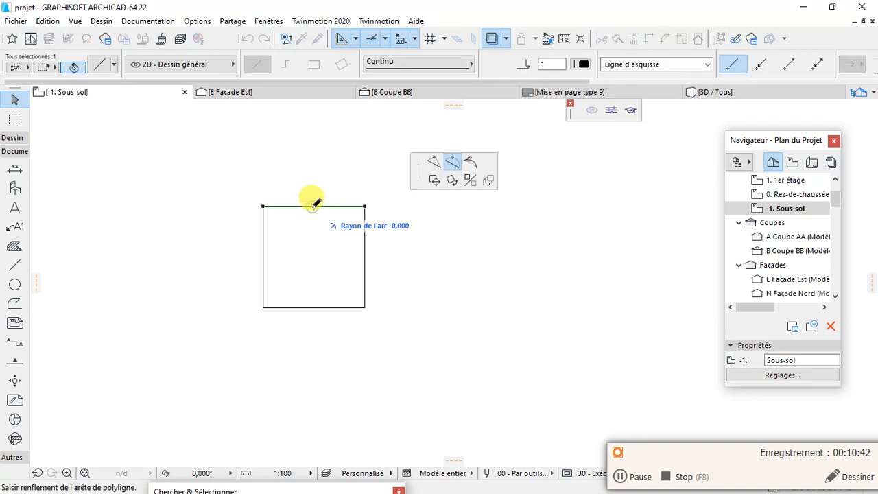
pyautogui.scroll(-5, 291, 220)
pyautogui.click(221, 211)
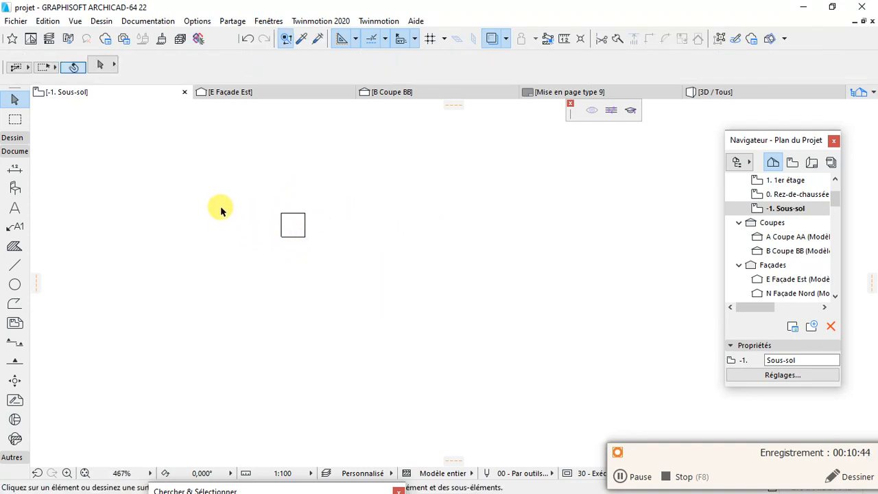
pyautogui.scroll(-8, 259, 237)
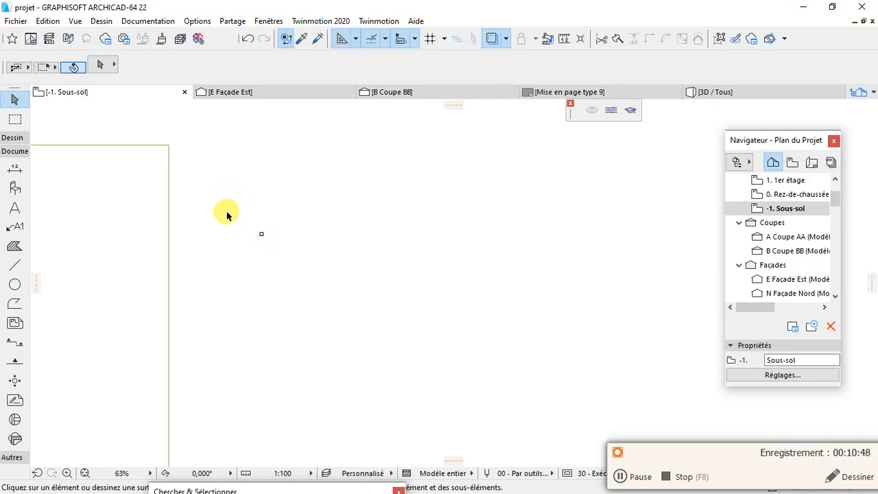
pyautogui.scroll(5, 227, 215)
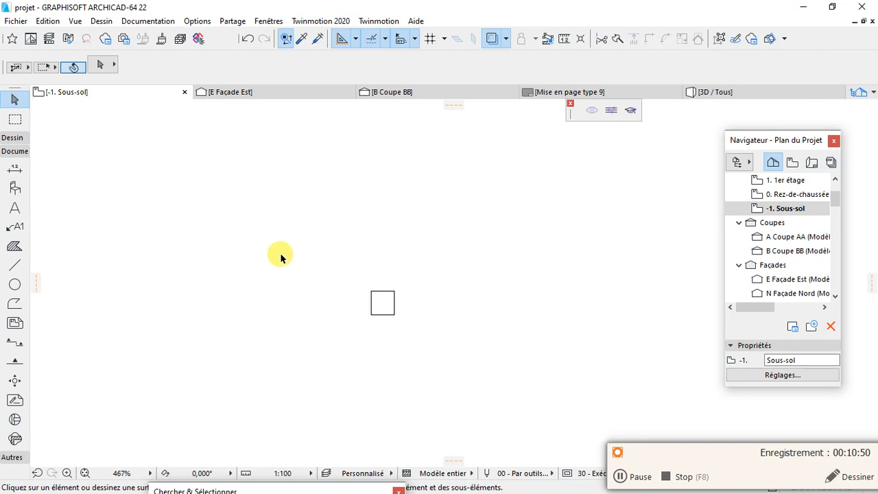
pyautogui.scroll(-3, 281, 258)
pyautogui.scroll(1, 319, 259)
pyautogui.scroll(-8, 310, 255)
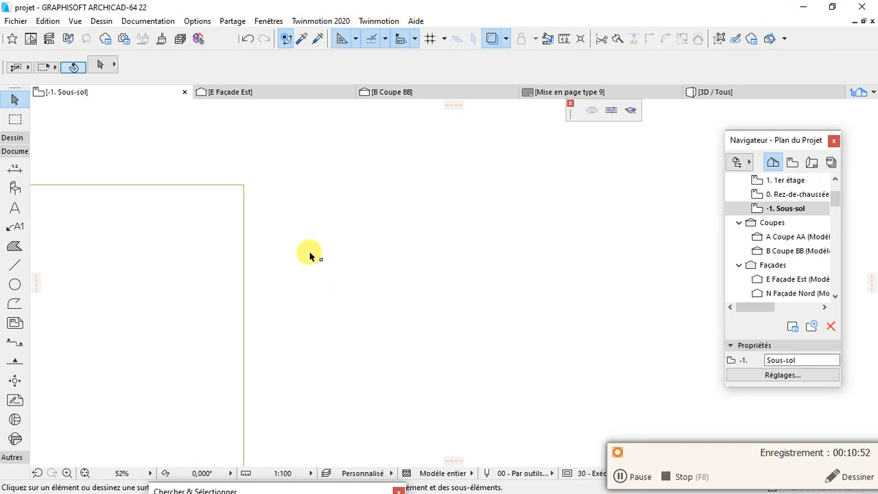
pyautogui.scroll(3, 288, 248)
pyautogui.scroll(2, 302, 250)
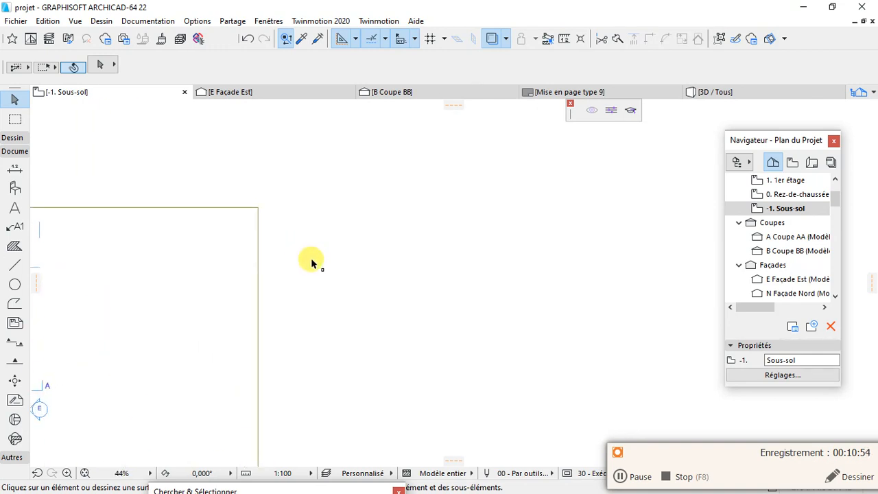
pyautogui.scroll(-3, 309, 264)
pyautogui.scroll(3, 308, 254)
pyautogui.scroll(7, 329, 274)
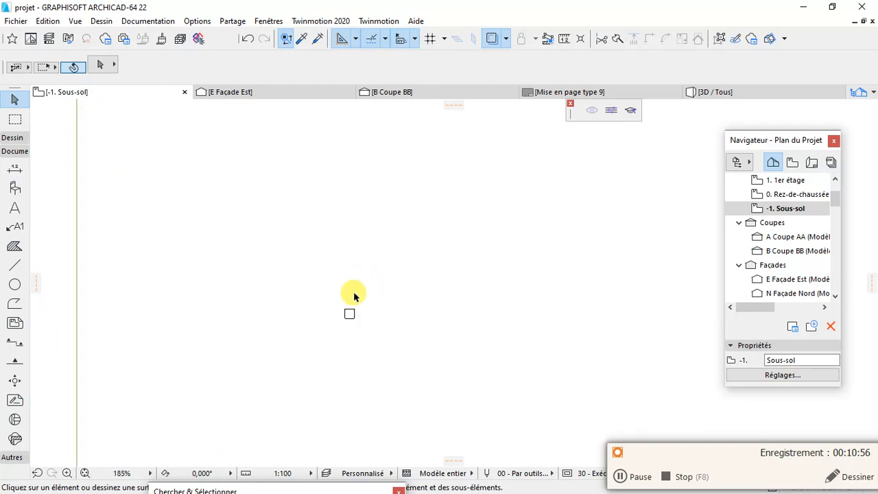
pyautogui.scroll(-3, 337, 278)
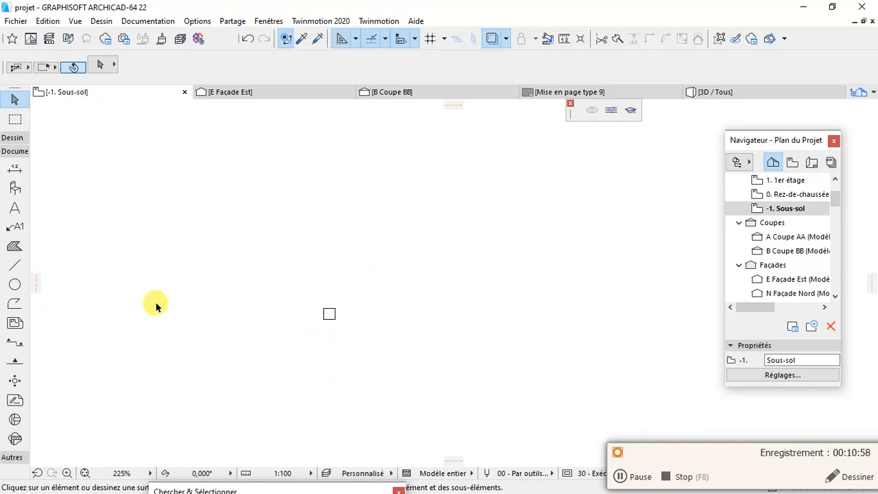
# - Draw the north, east and south sides of a 1 m square as a polyline, north of the small square
pyautogui.click(15, 265)
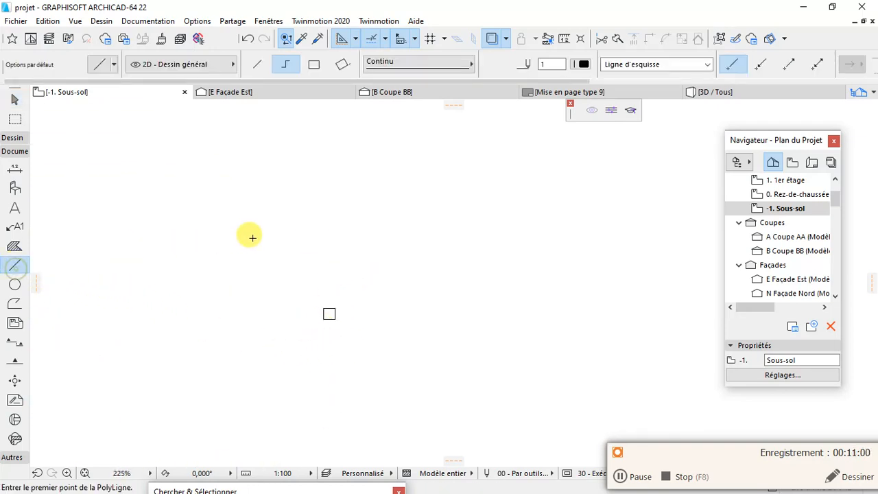
pyautogui.click(283, 190)
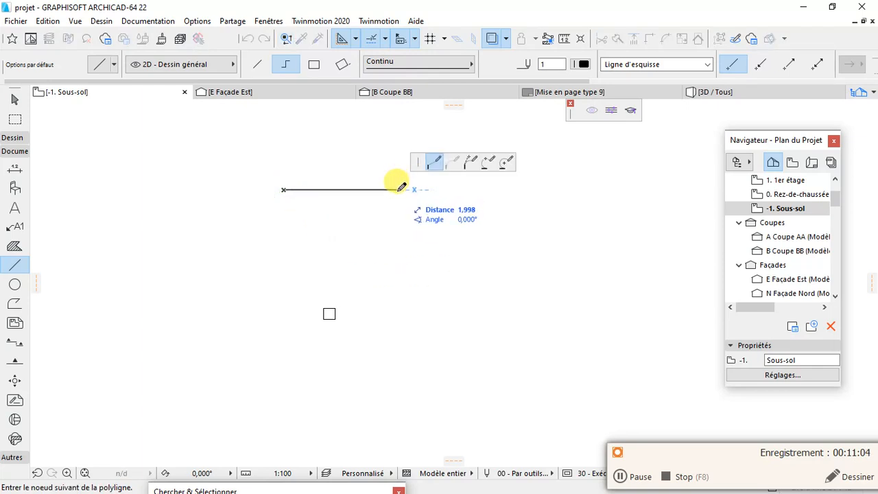
pyautogui.write('1')
pyautogui.press('Return')
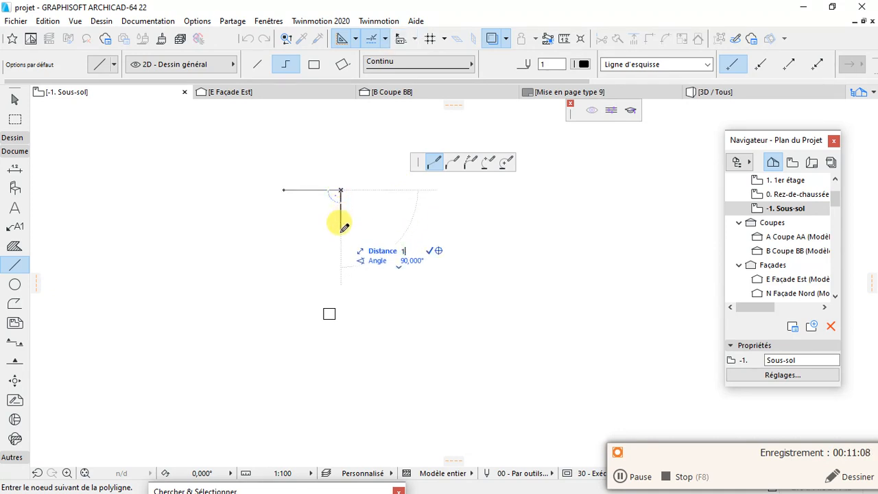
pyautogui.write('1')
pyautogui.press('Return')
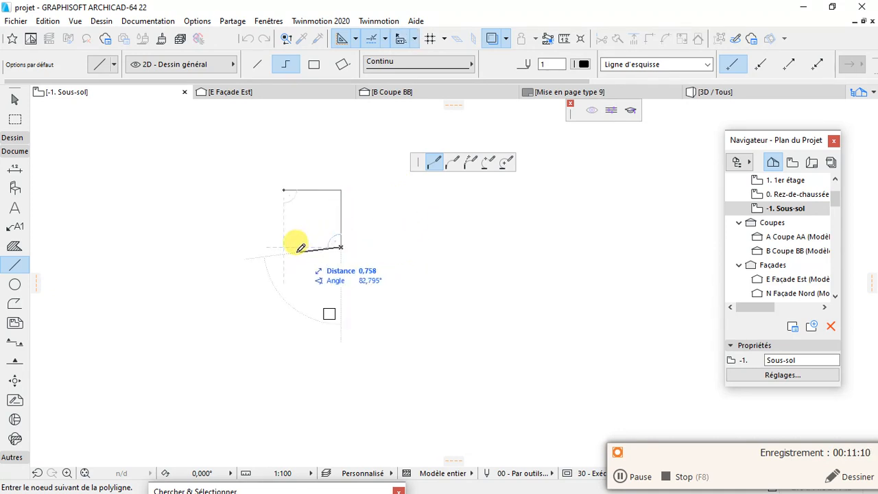
pyautogui.doubleClick(283, 245)
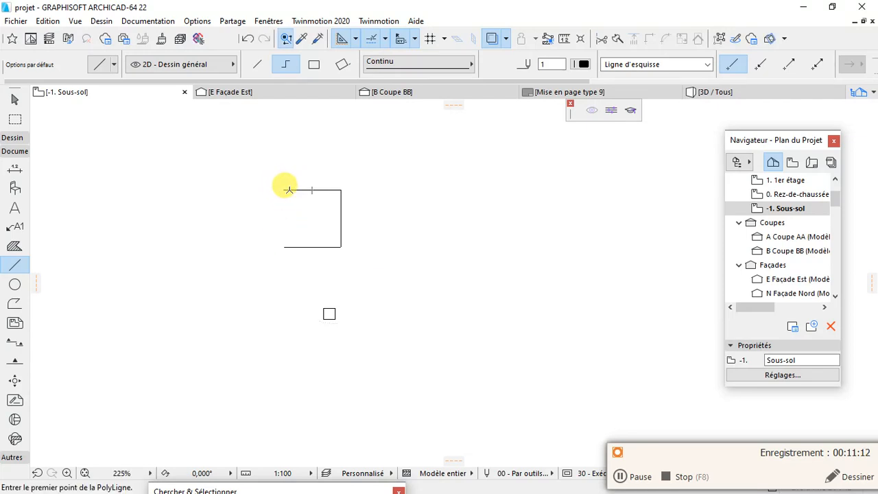
# - Close the open west side of the 1 m square with a line between its two free corners
pyautogui.click(284, 190)
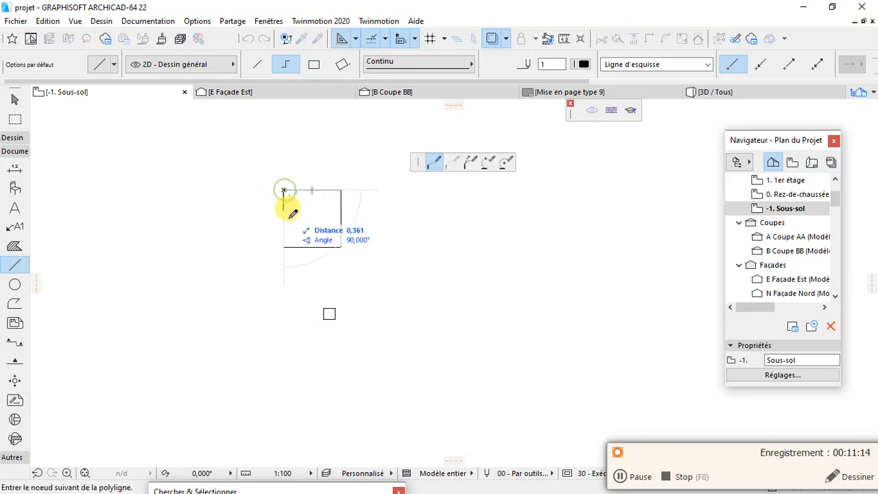
pyautogui.click(284, 247)
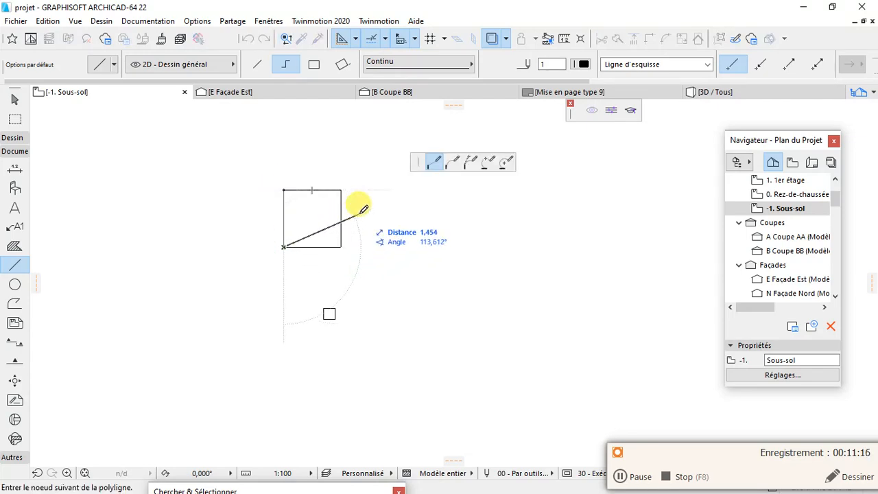
pyautogui.rightClick(360, 217)
pyautogui.click(385, 317)
# - Draw a diagonal across the large square from its north-west corner to its south-east corner
pyautogui.scroll(3, 325, 259)
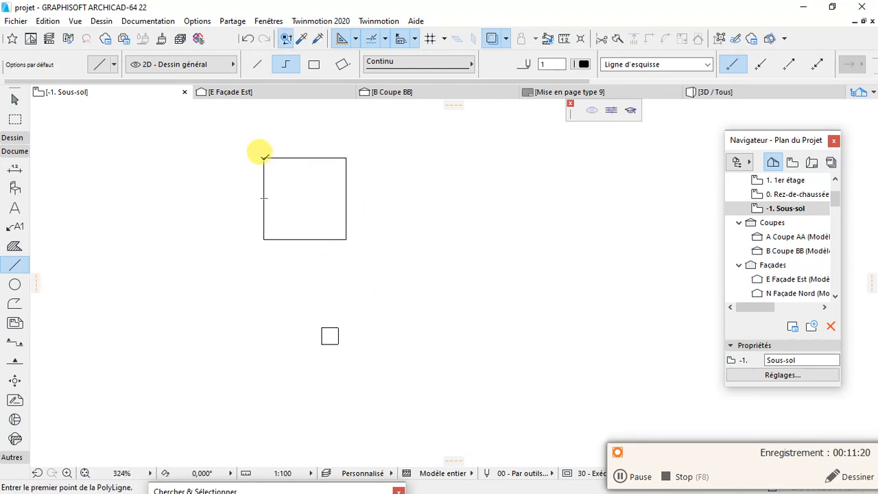
pyautogui.click(264, 158)
pyautogui.click(346, 240)
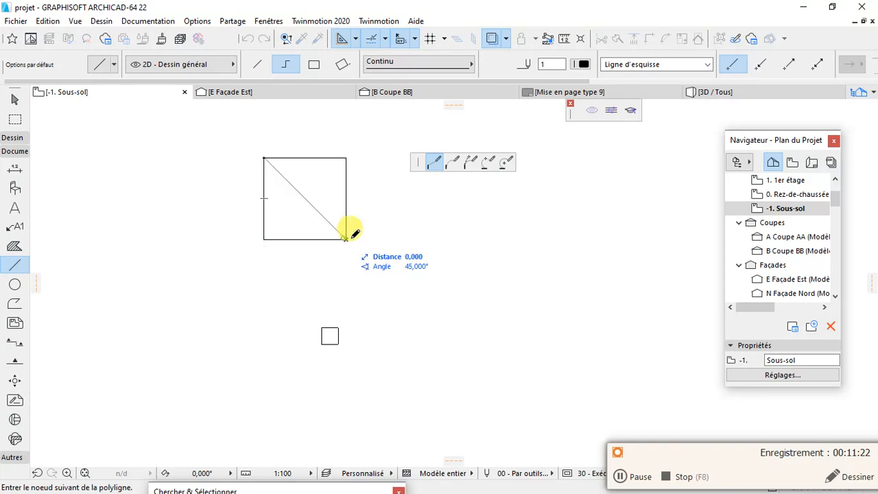
pyautogui.rightClick(355, 217)
pyautogui.click(395, 368)
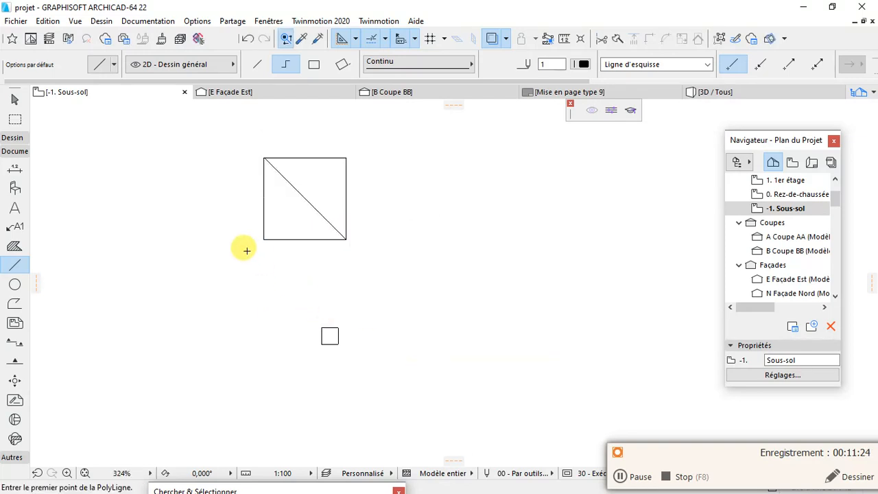
pyautogui.click(265, 240)
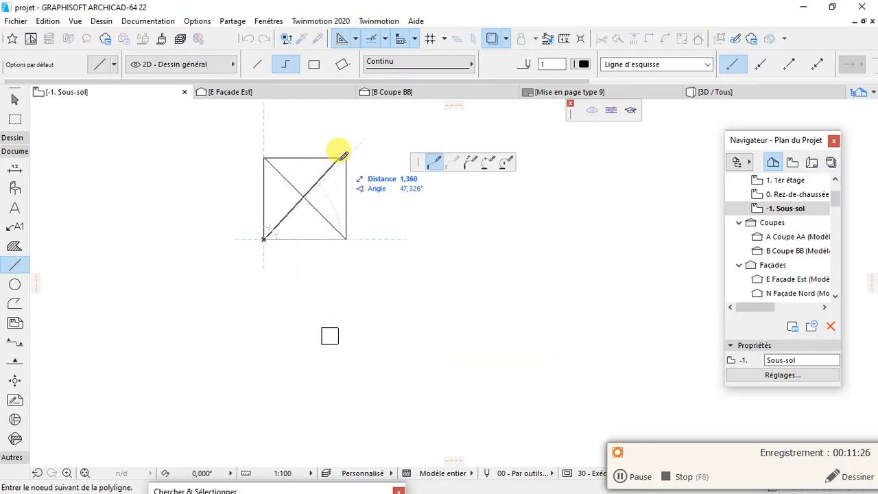
pyautogui.click(347, 158)
pyautogui.rightClick(362, 184)
pyautogui.click(402, 302)
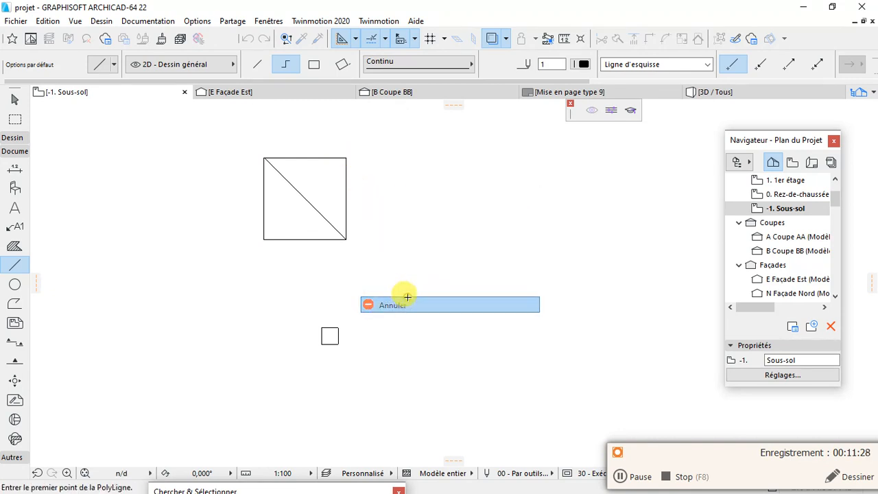
# - Draw the other diagonal of the large square from its south-west corner to its north-east corner
pyautogui.click(264, 238)
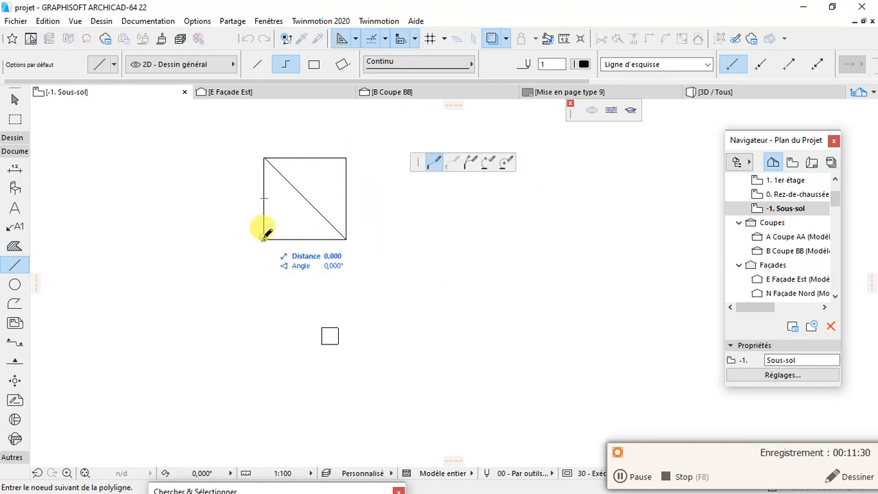
pyautogui.click(347, 158)
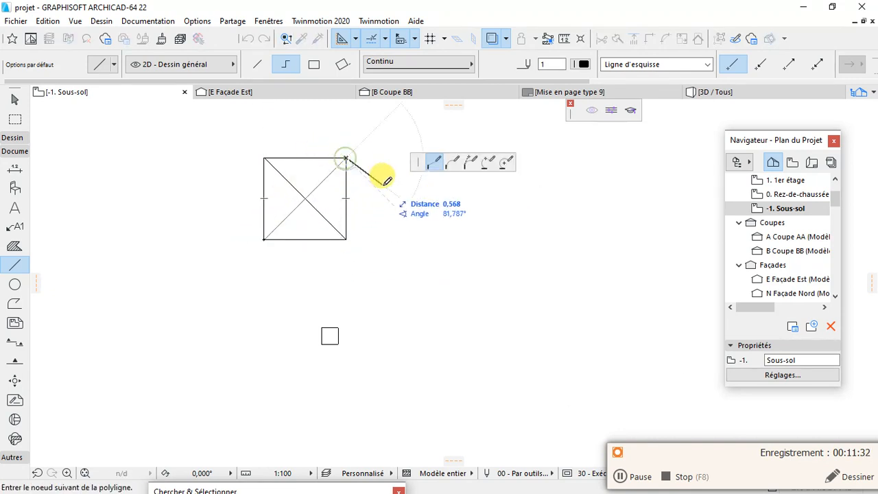
pyautogui.rightClick(375, 204)
pyautogui.click(401, 303)
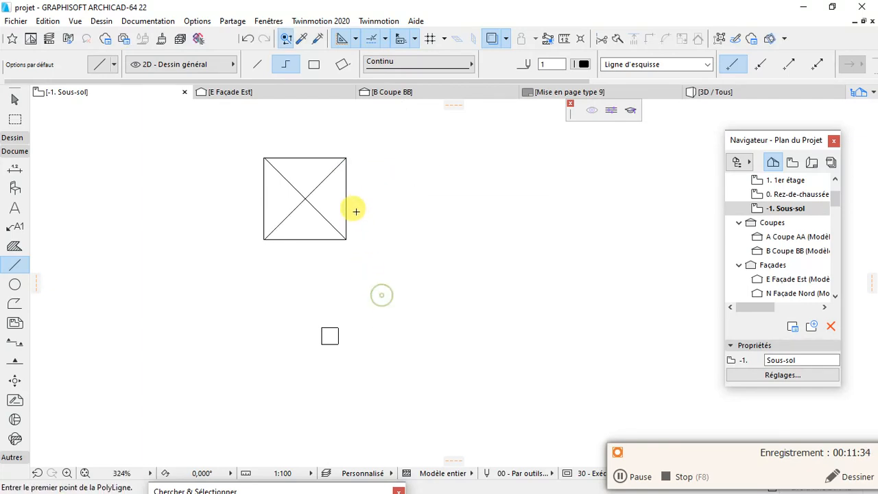
# - Leave the Line tool and select the large square together with both diagonals
pyautogui.press('Escape')
pyautogui.moveTo(377, 140); pyautogui.dragTo(231, 253)
pyautogui.scroll(1, 308, 193)
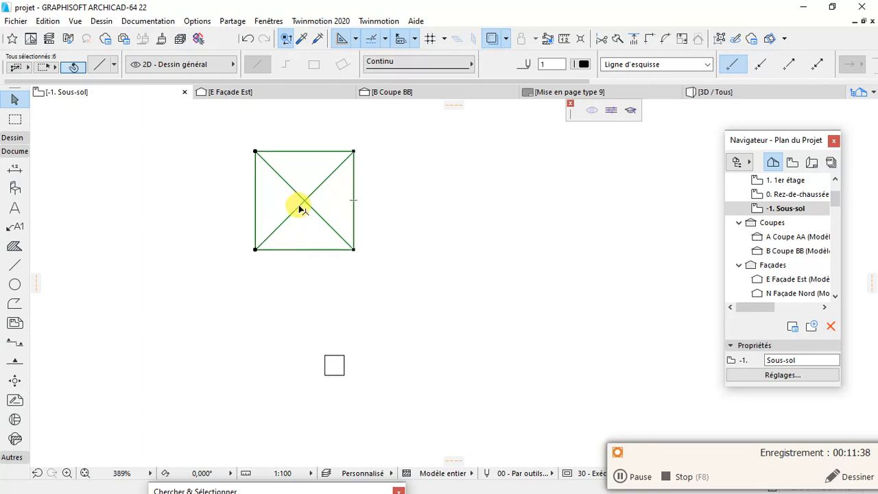
# - Try to move the selected square by the crossing of its diagonals onto the small square's centre, and undo the move
pyautogui.click(307, 200)
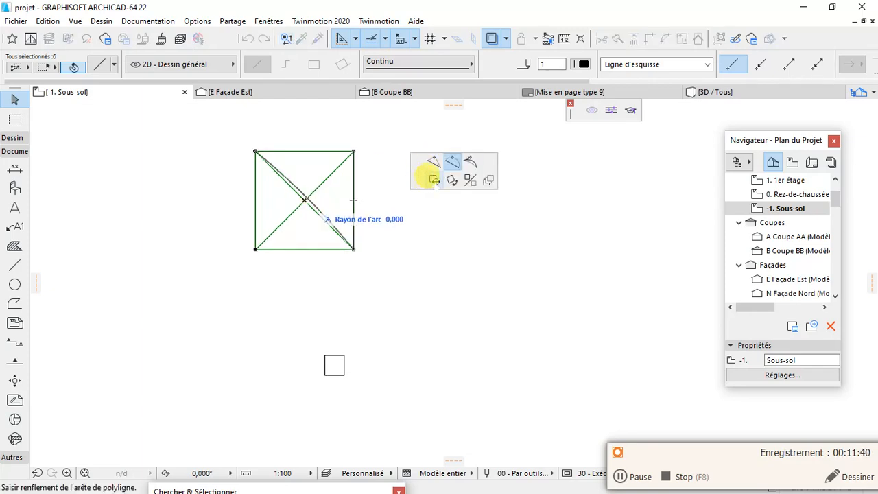
pyautogui.click(434, 180)
pyautogui.scroll(-1, 328, 271)
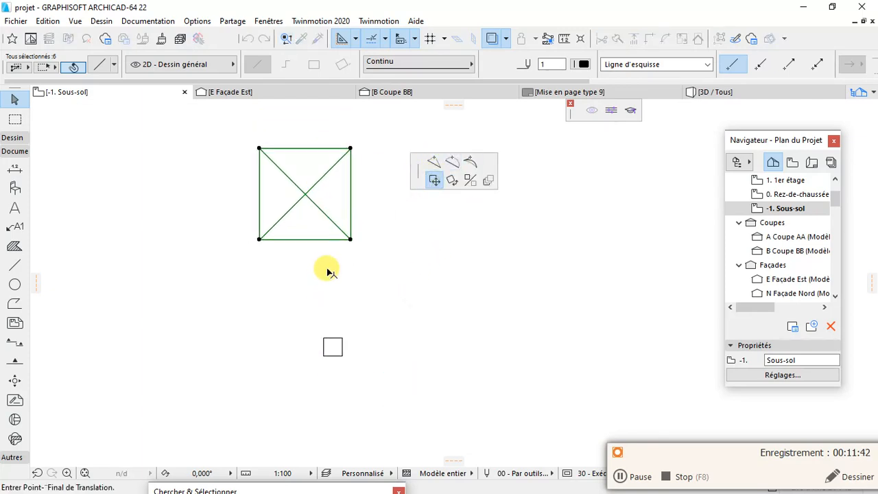
pyautogui.scroll(8, 327, 271)
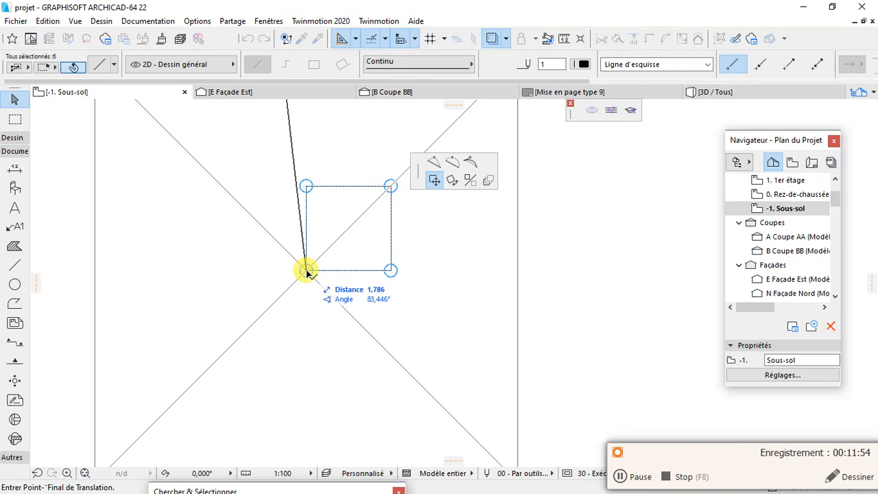
pyautogui.click(347, 228)
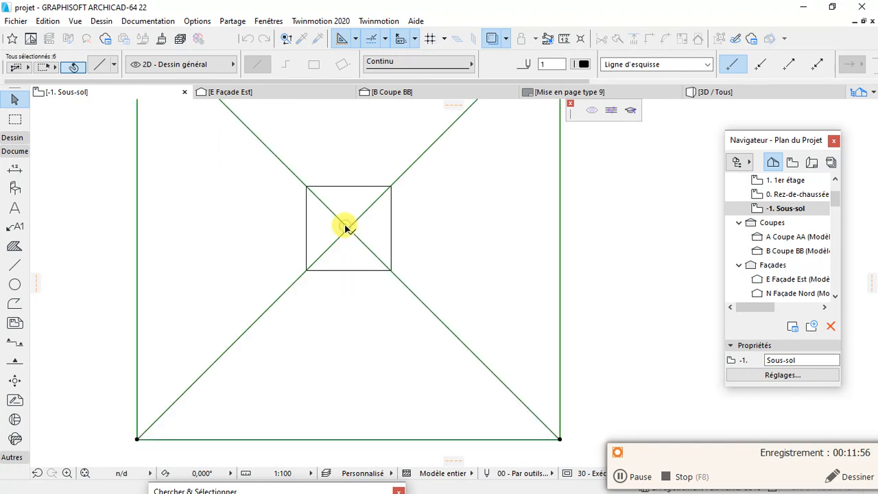
pyautogui.scroll(-3, 343, 228)
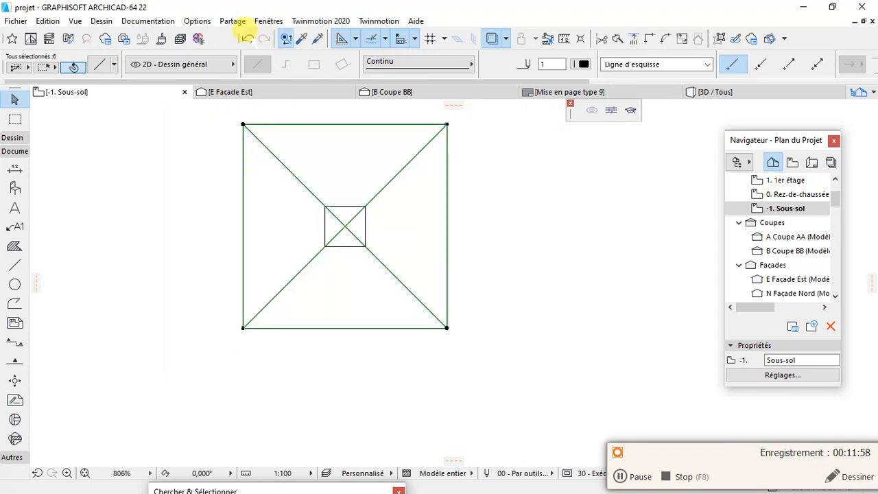
pyautogui.click(248, 38)
# - Move the large square and its diagonals from their crossing point to the centre of the small square, and clear the selection
pyautogui.scroll(-5, 278, 227)
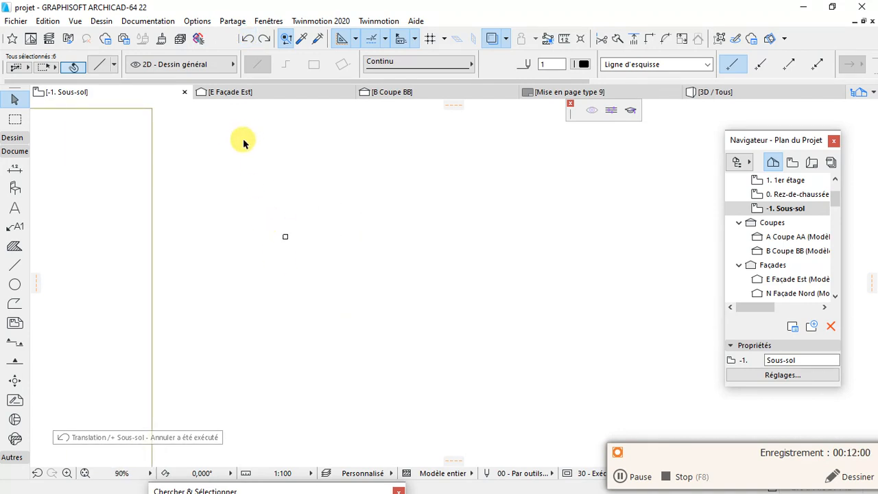
pyautogui.scroll(4, 247, 157)
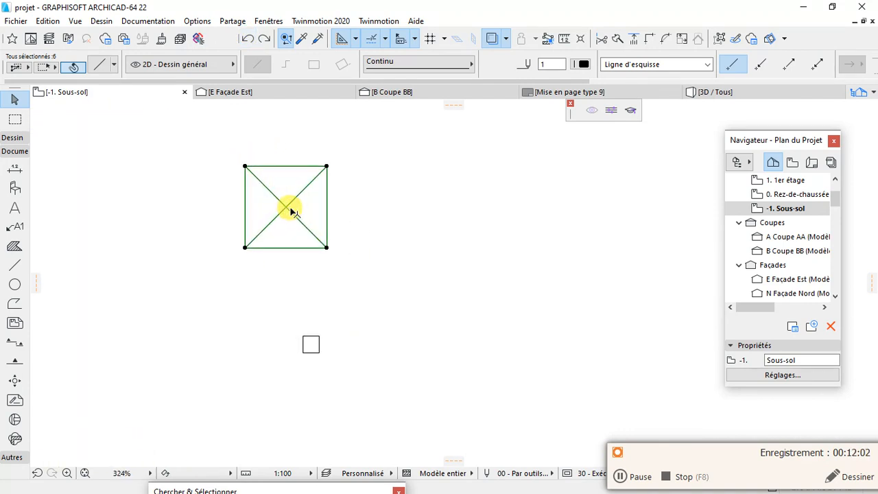
pyautogui.click(287, 207)
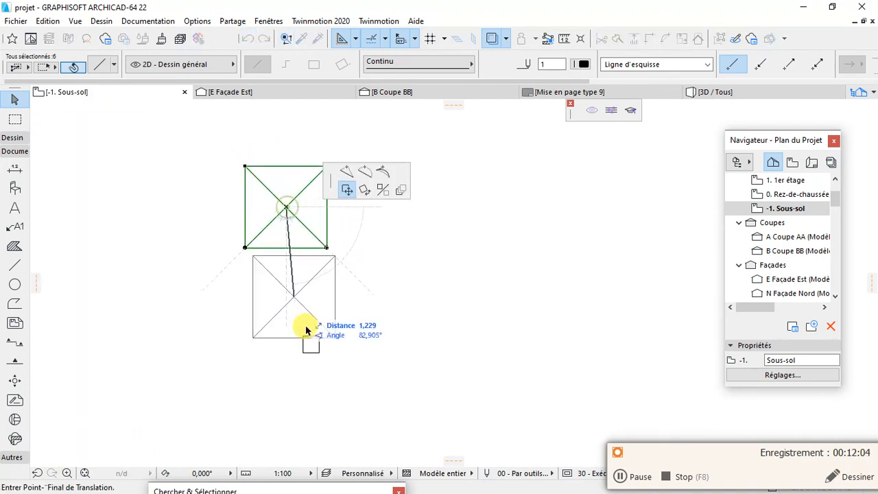
pyautogui.scroll(3, 294, 311)
pyautogui.scroll(-2, 259, 165)
pyautogui.scroll(3, 290, 261)
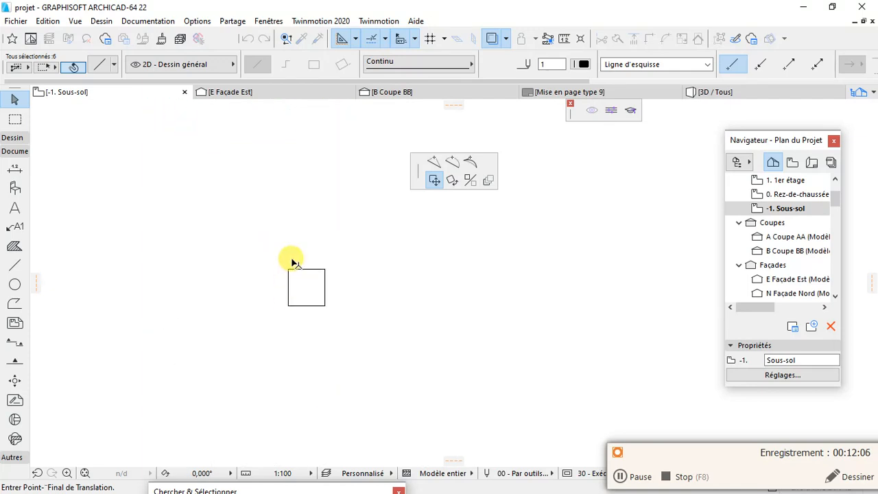
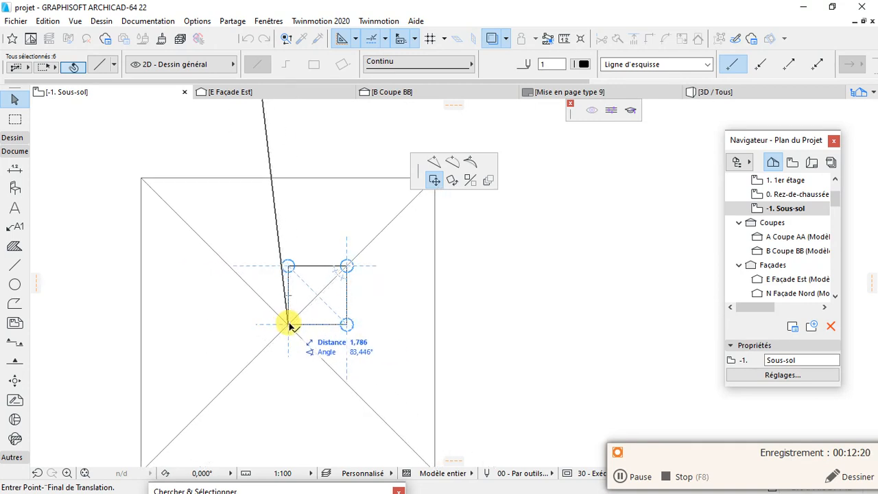
pyautogui.scroll(3, 302, 316)
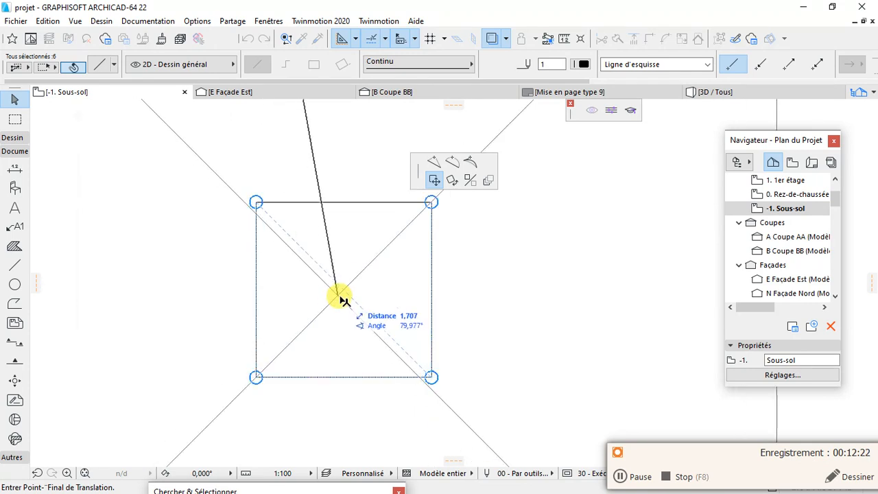
pyautogui.click(347, 297)
pyautogui.scroll(-4, 371, 288)
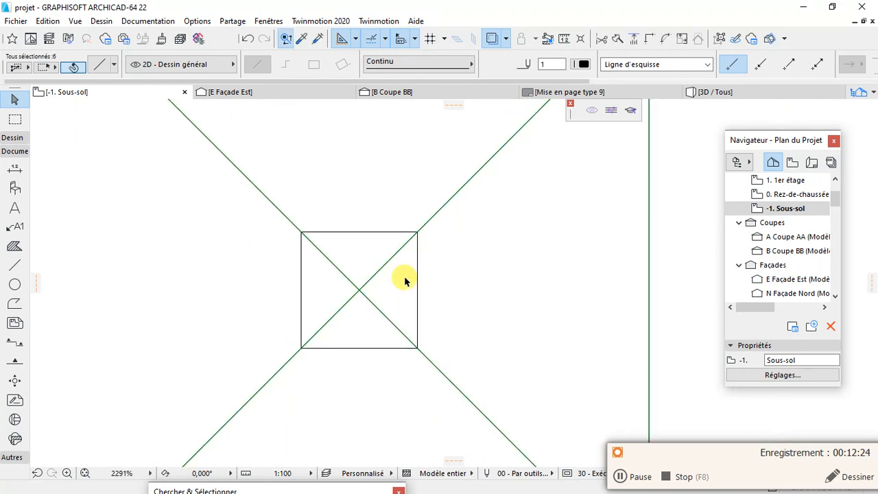
pyautogui.click(584, 261)
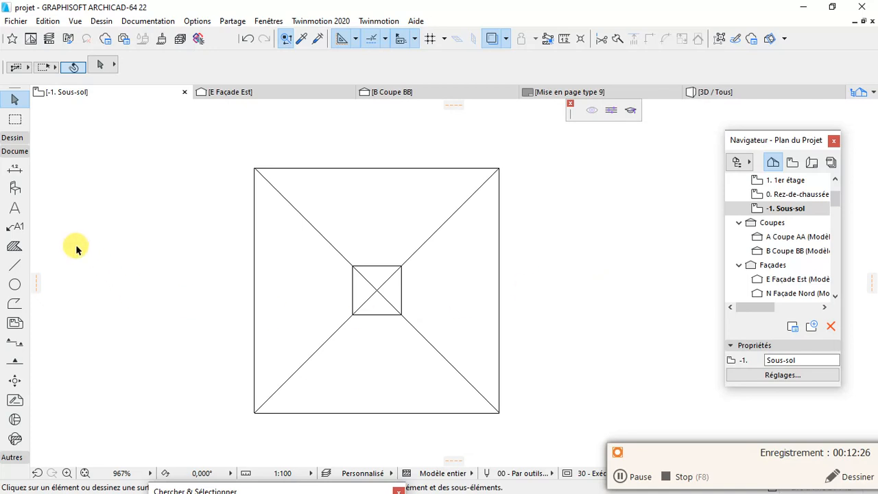
# - Set the Fill tool defaults to contour pen 1 and hatch pen 1, keeping the Béton préfabriqué pattern
pyautogui.doubleClick(14, 245)
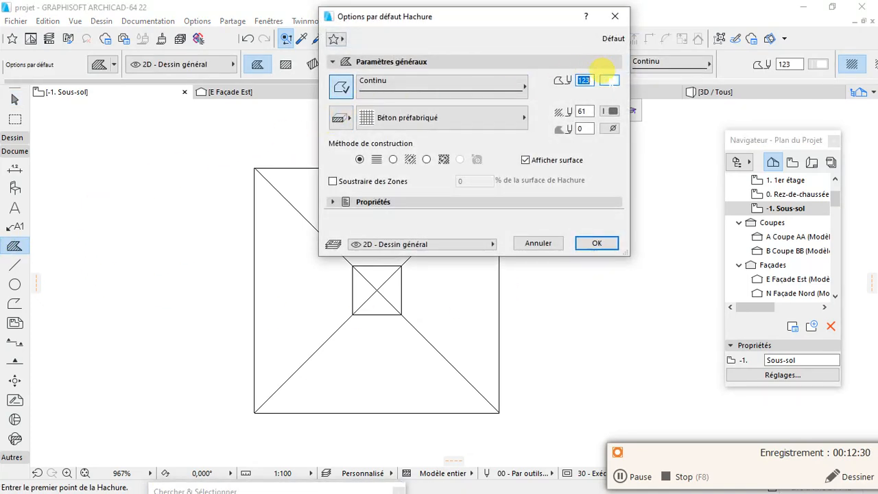
pyautogui.click(608, 80)
pyautogui.click(627, 78)
pyautogui.click(610, 110)
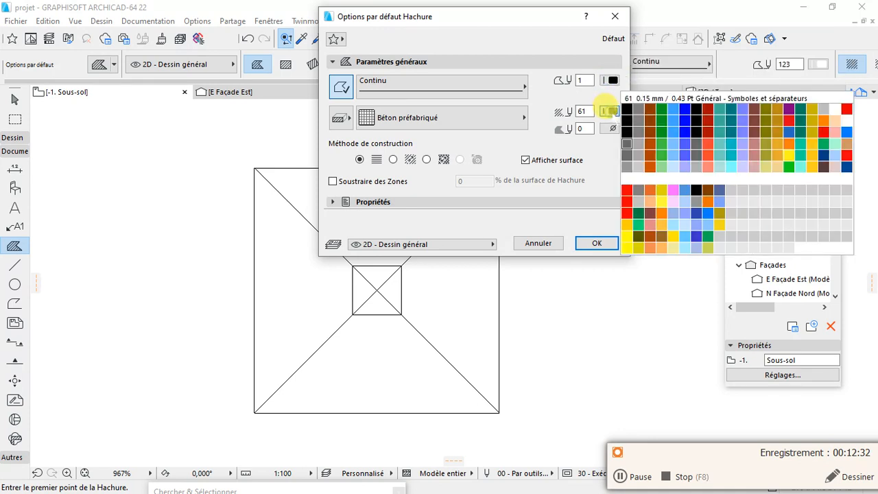
pyautogui.click(626, 109)
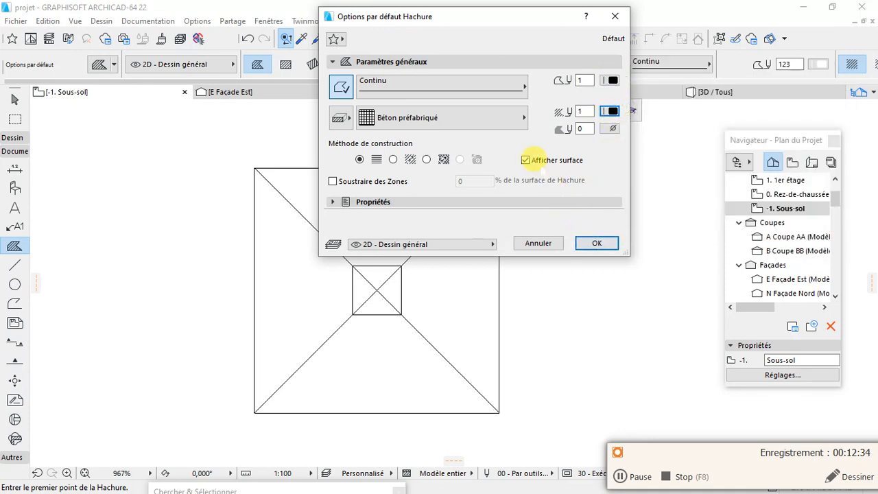
pyautogui.click(594, 242)
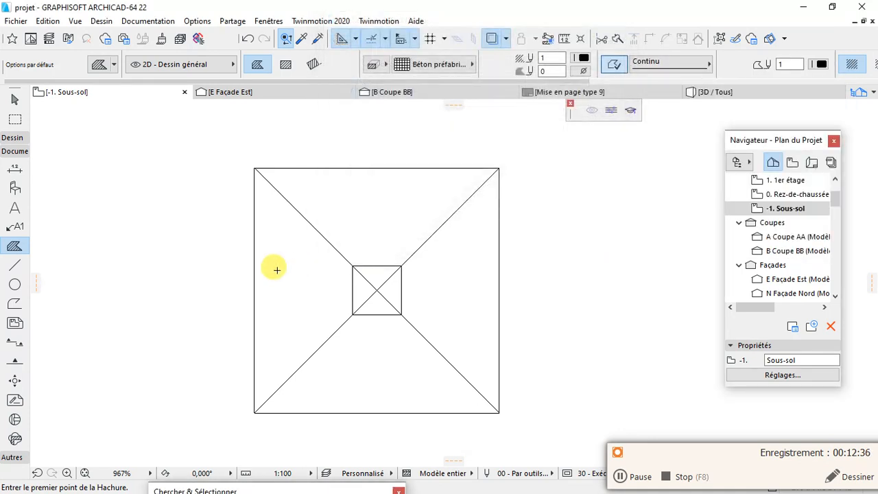
# - Draw a Béton préfabriqué fill over the small 0,2 m square by tracing its four corners, and leave the Fill tool
pyautogui.scroll(3, 308, 268)
pyautogui.click(388, 260)
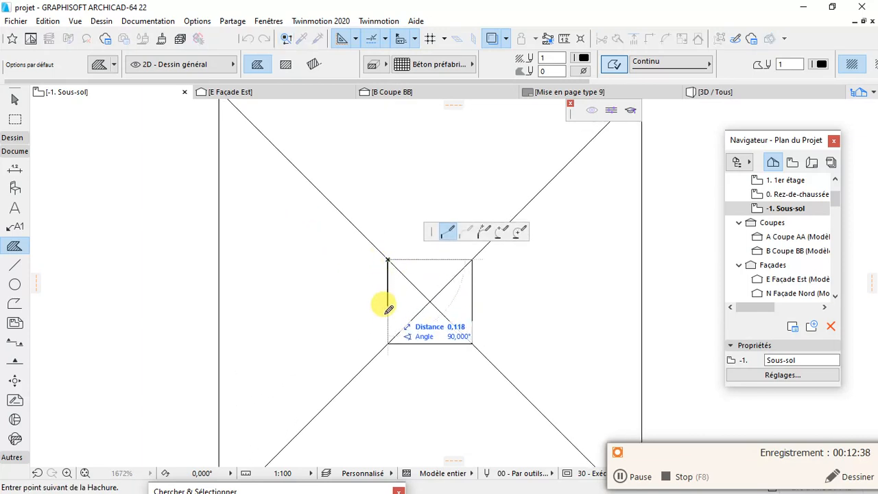
pyautogui.click(389, 343)
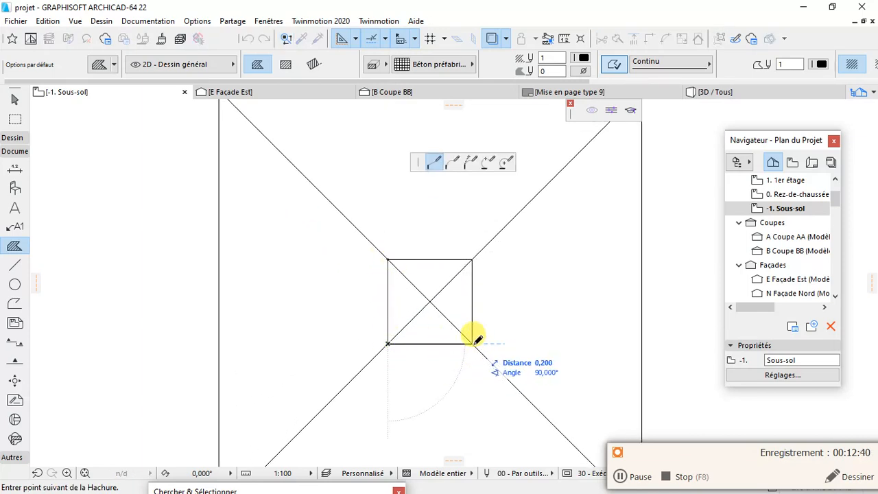
pyautogui.click(472, 343)
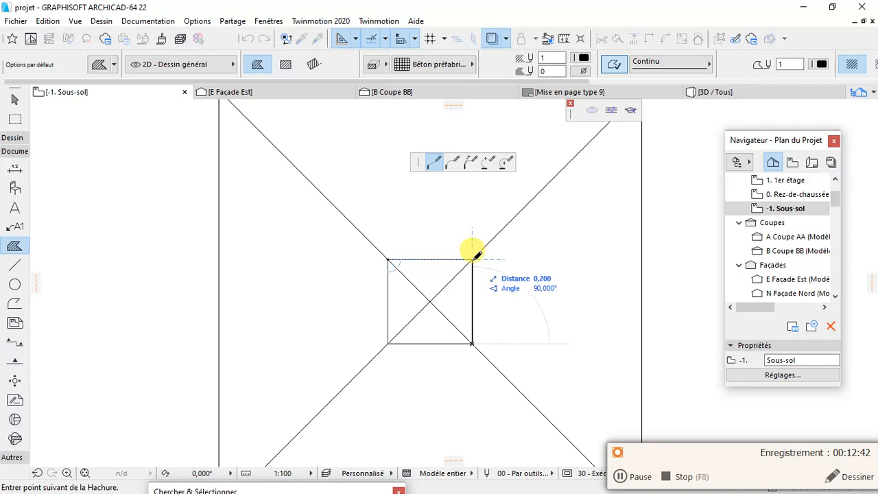
pyautogui.click(472, 260)
pyautogui.click(387, 260)
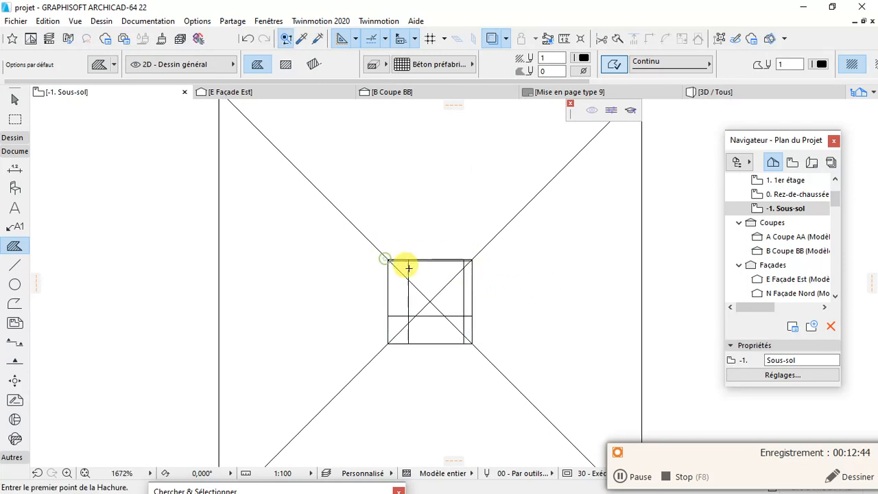
pyautogui.press('Escape')
# - Send the small square's fill to the back of the display order and clear the selection
pyautogui.click(433, 275)
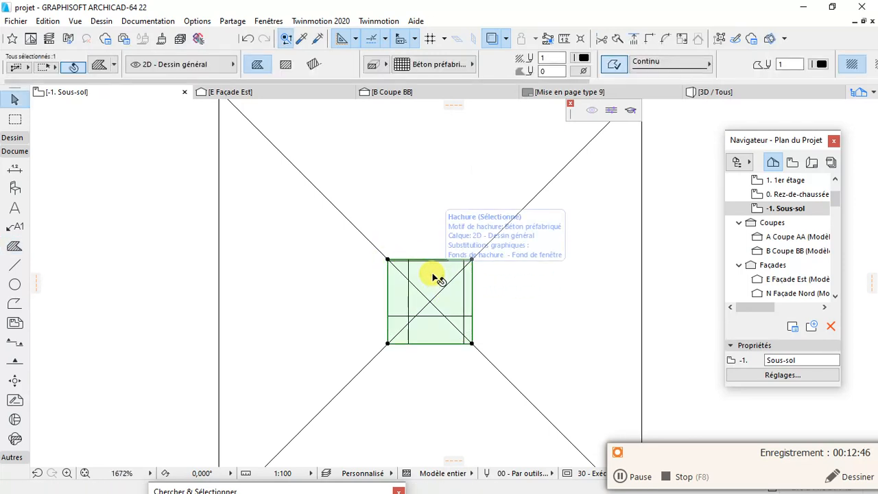
pyautogui.rightClick(433, 275)
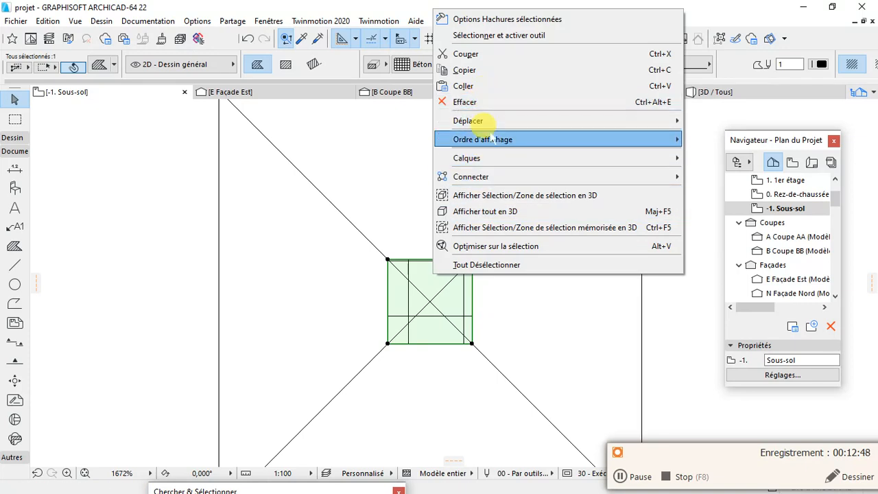
pyautogui.moveTo(491, 138)
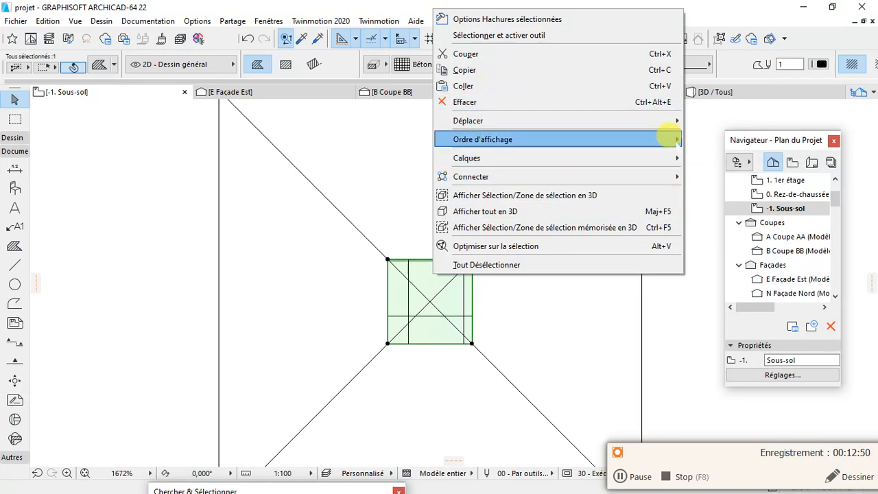
pyautogui.click(720, 188)
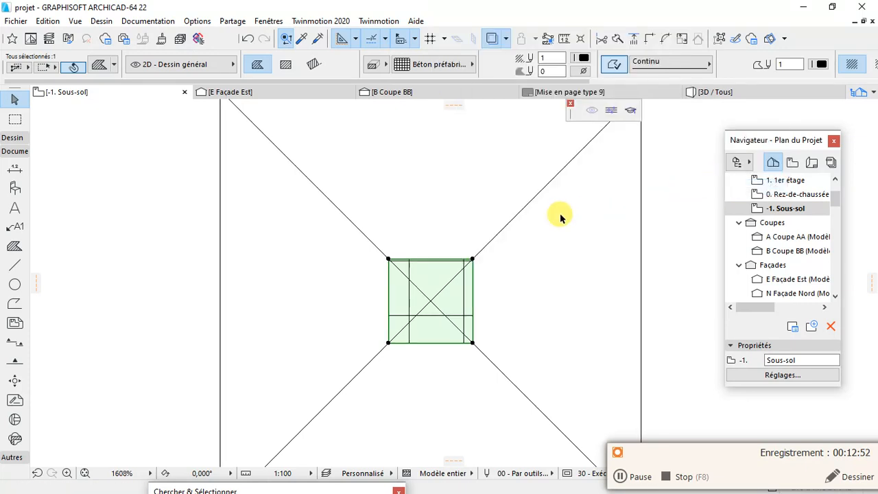
pyautogui.scroll(-5, 508, 220)
pyautogui.scroll(1, 594, 245)
pyautogui.scroll(-5, 563, 220)
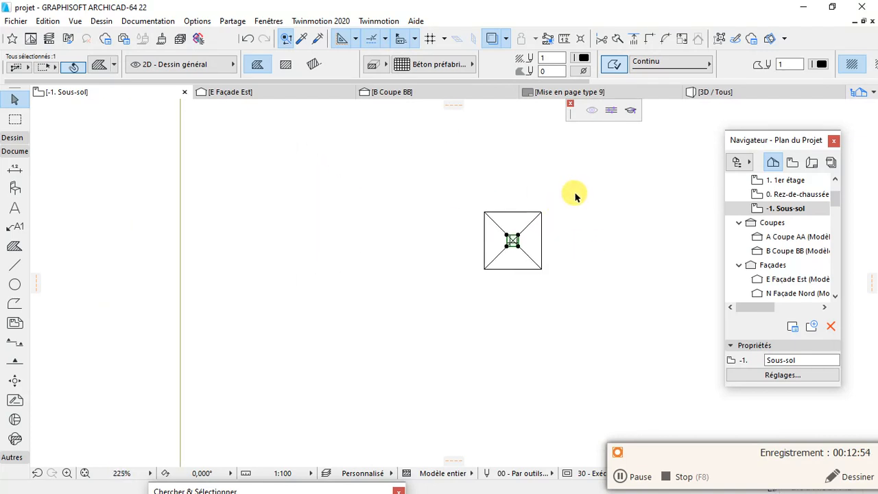
pyautogui.scroll(6, 570, 206)
pyautogui.click(562, 202)
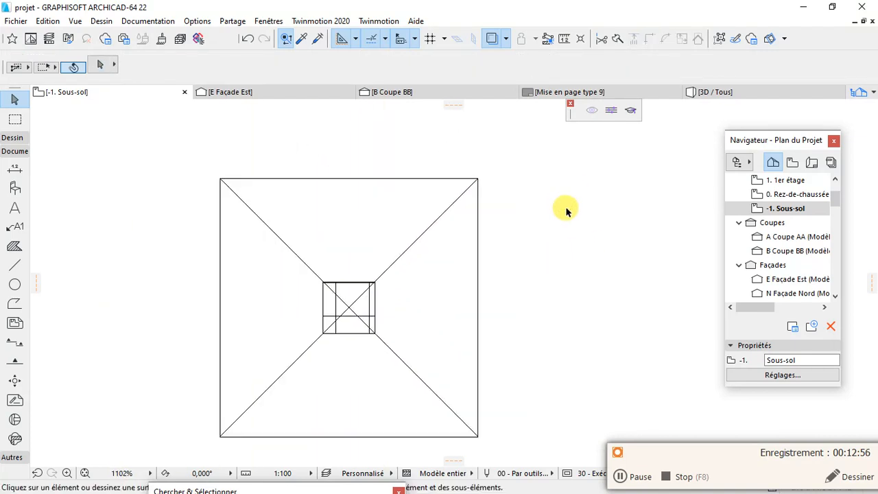
# - Select the whole symbol, with both squares, the diagonals and the fill, and group it
pyautogui.scroll(-1, 497, 225)
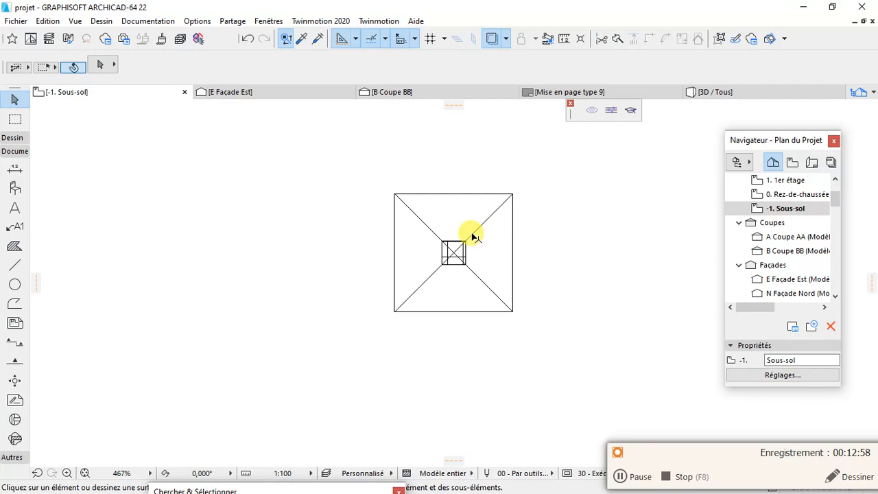
pyautogui.click(474, 237)
pyautogui.click(561, 180)
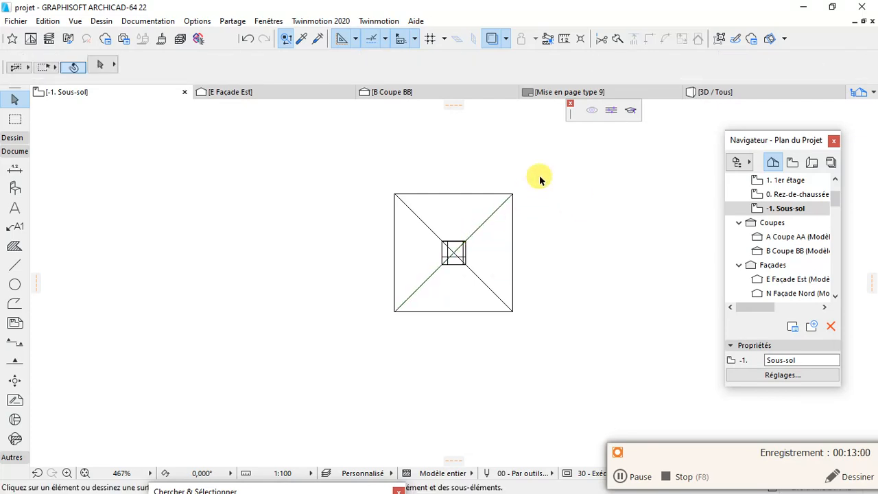
pyautogui.moveTo(555, 161); pyautogui.dragTo(285, 335)
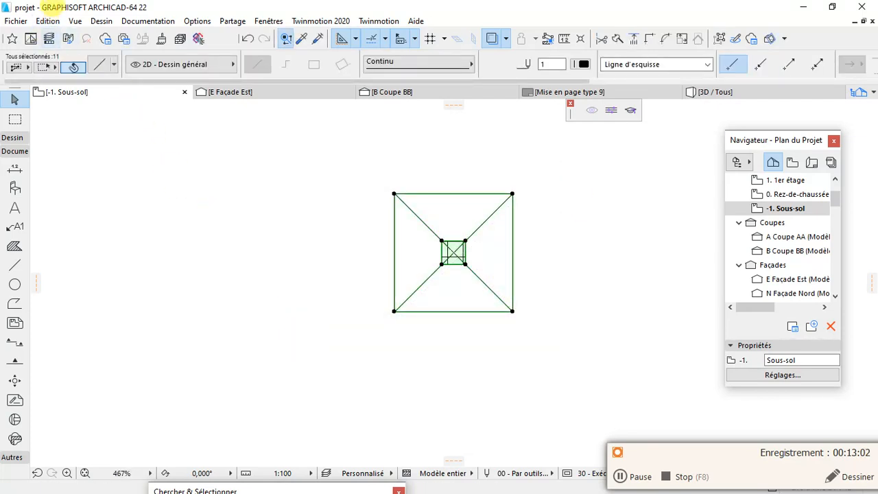
pyautogui.click(14, 20)
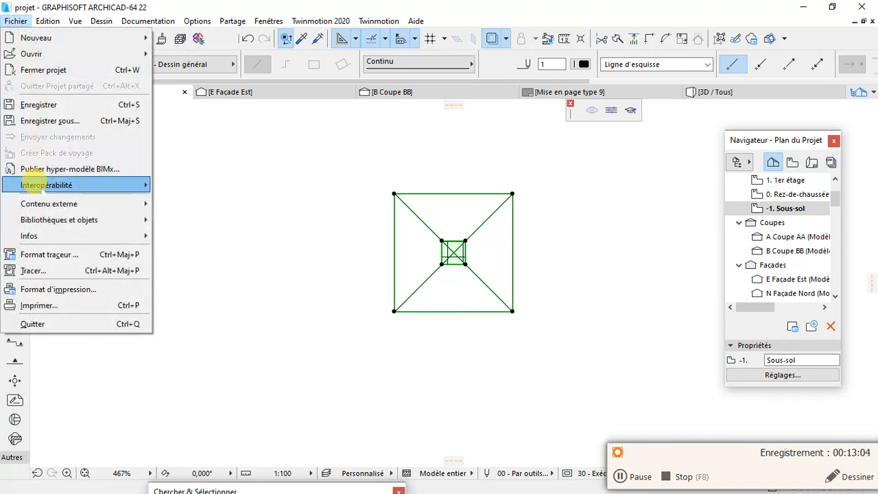
pyautogui.click(49, 21)
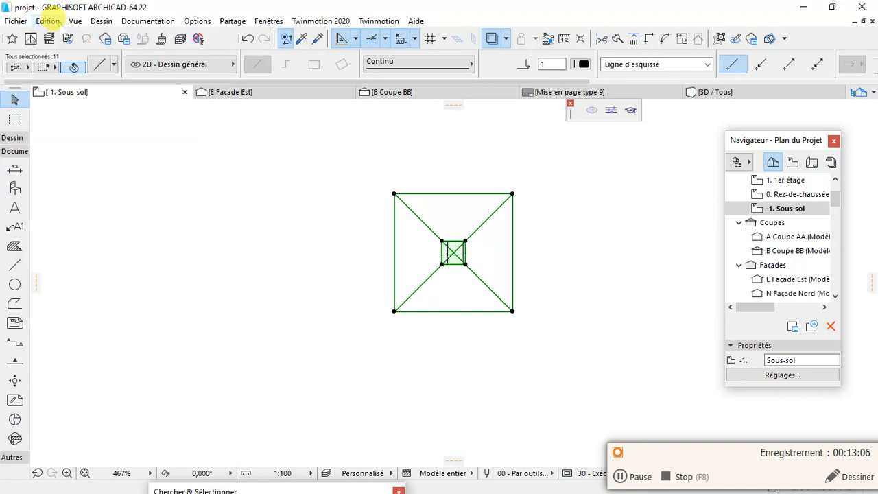
pyautogui.click(50, 20)
pyautogui.moveTo(76, 206)
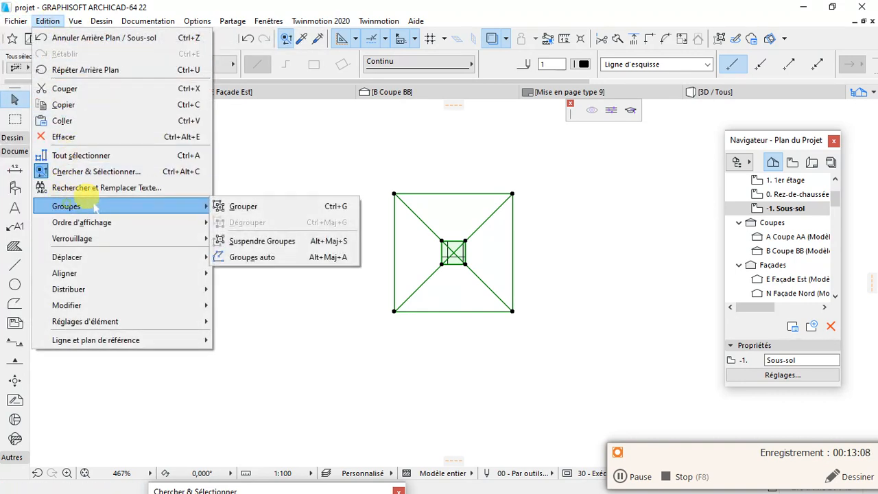
pyautogui.click(245, 206)
# - Move the grouped symbol by the crossing of its diagonals onto the beam axis intersection at the building's south-east corner
pyautogui.scroll(5, 412, 258)
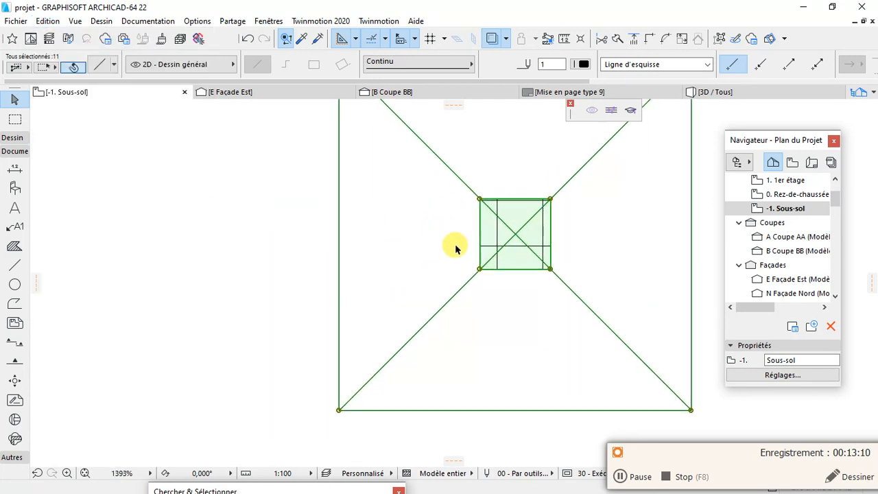
pyautogui.click(517, 237)
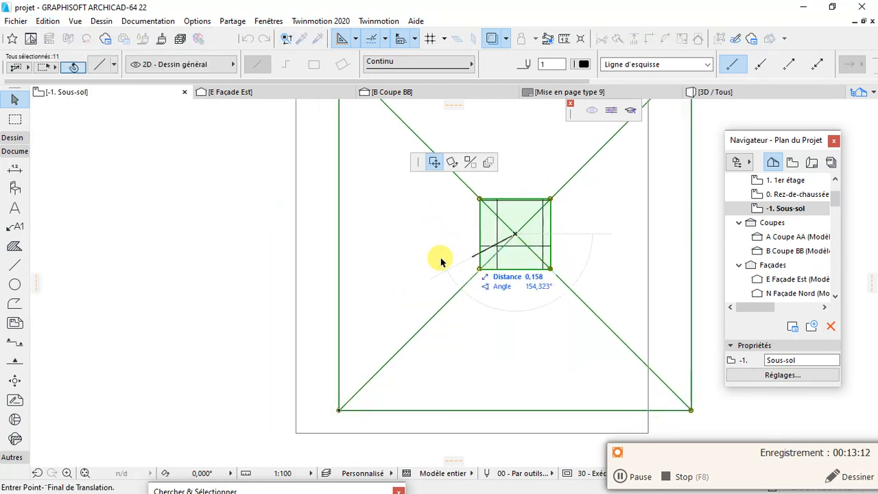
pyautogui.scroll(-8, 333, 284)
pyautogui.scroll(10, 393, 293)
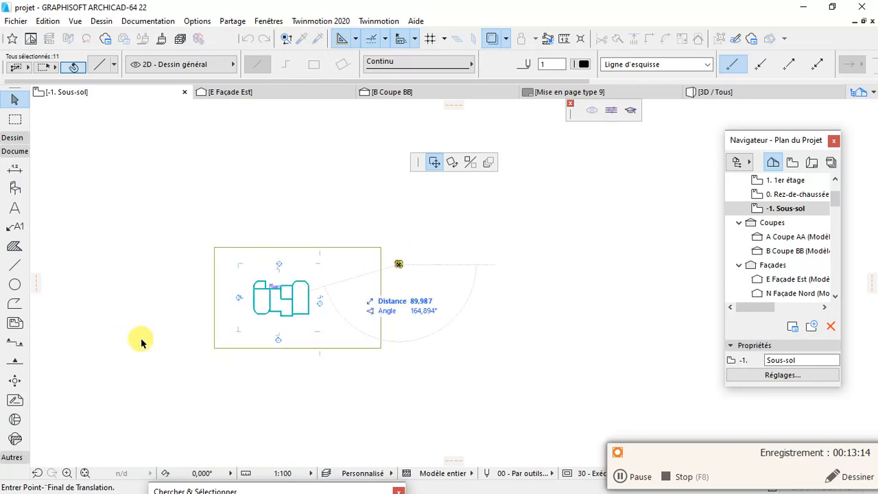
pyautogui.scroll(5, 455, 298)
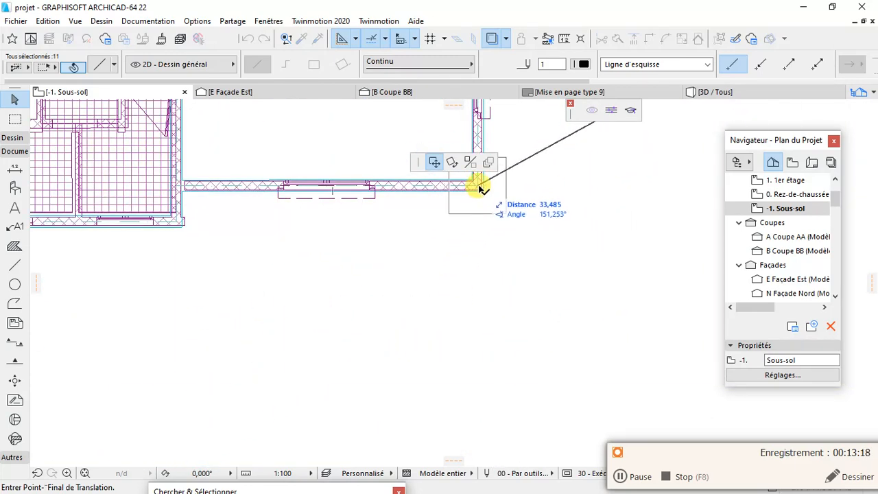
pyautogui.click(480, 186)
pyautogui.scroll(3, 476, 240)
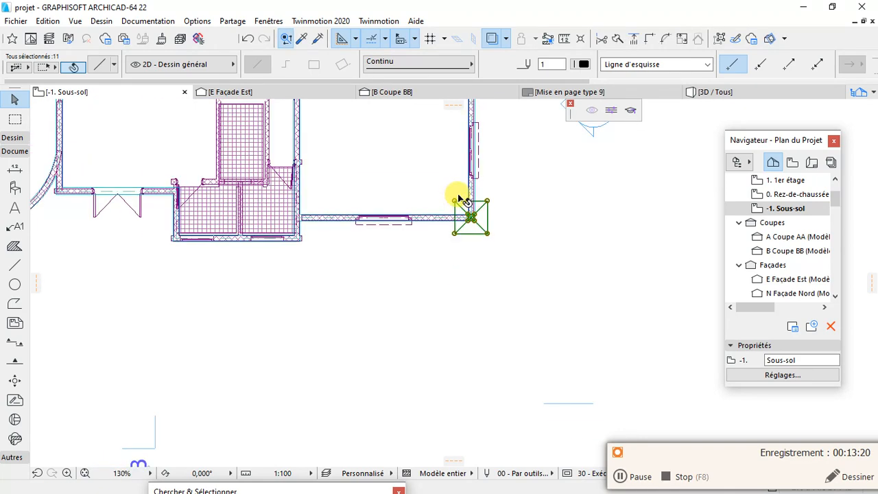
pyautogui.scroll(8, 480, 258)
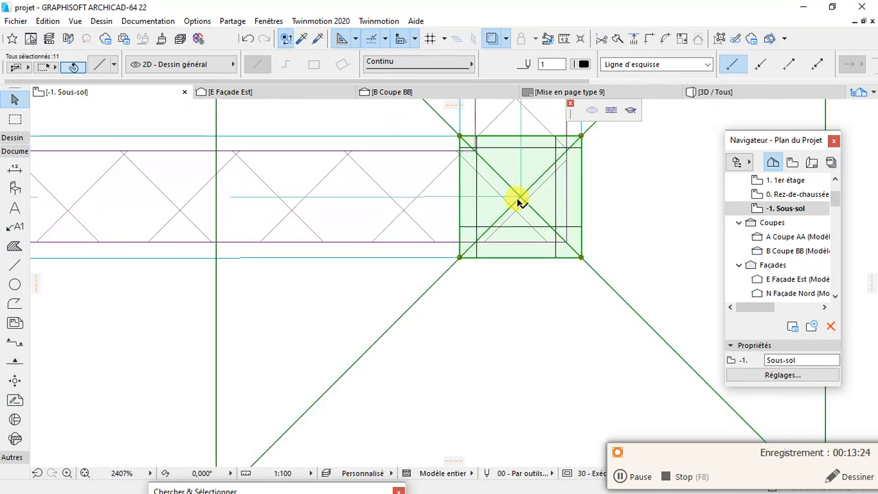
# - Reselect the symbol and use translation with multiple copies from its centre to place one where the east wall meets the curved wall
pyautogui.rightClick(519, 200)
pyautogui.click(479, 303)
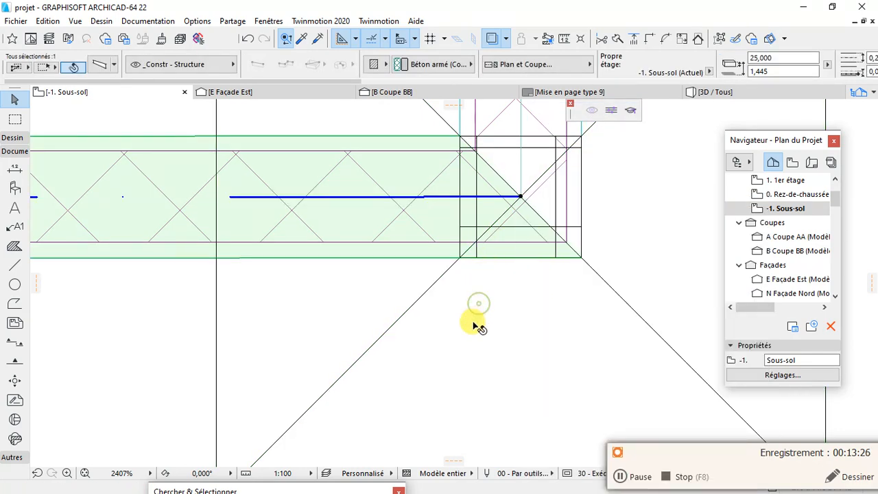
pyautogui.click(392, 323)
pyautogui.rightClick(390, 320)
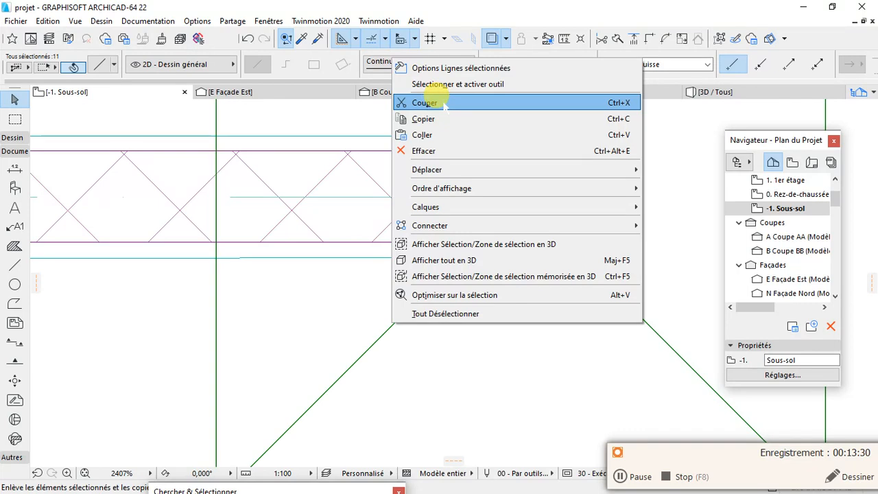
pyautogui.moveTo(441, 172)
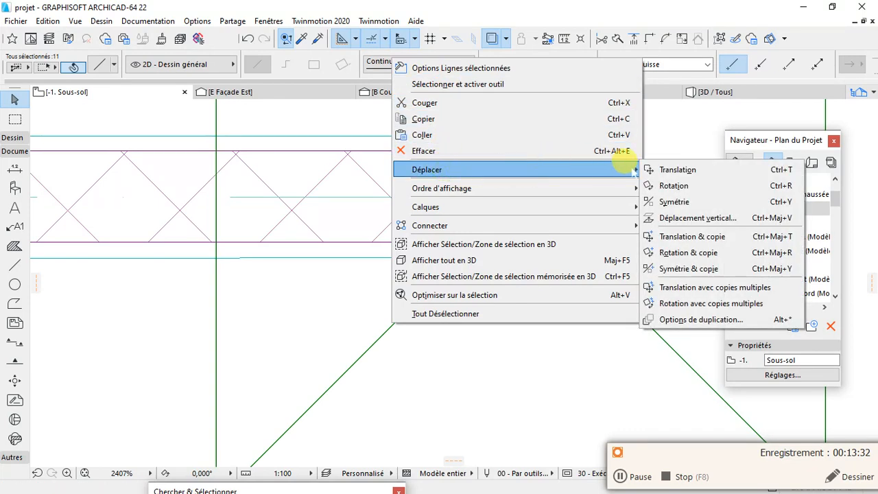
pyautogui.click(669, 287)
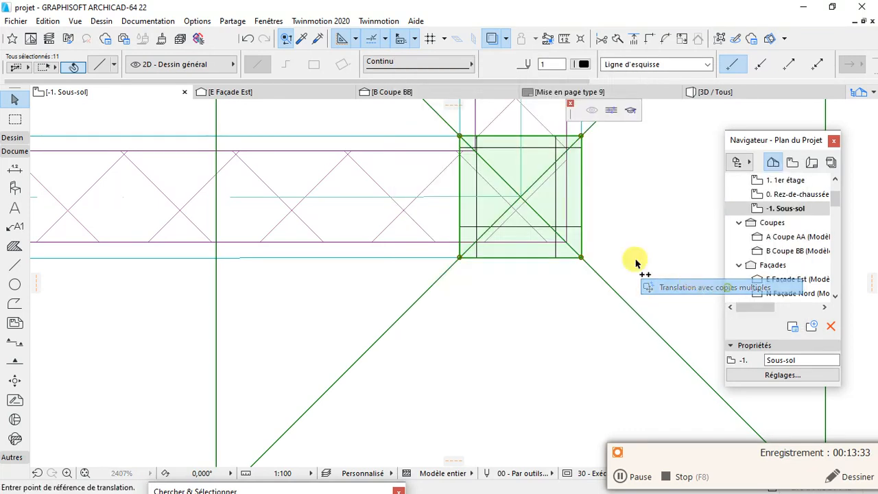
pyautogui.click(523, 199)
pyautogui.scroll(-6, 435, 353)
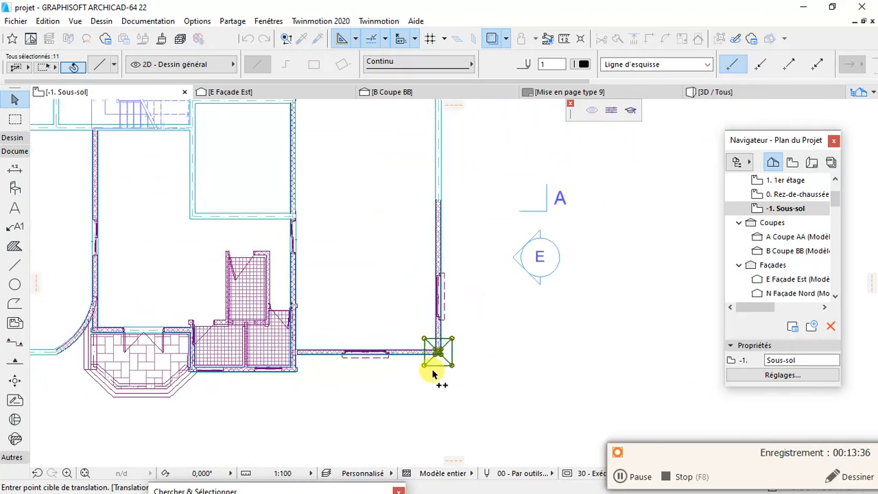
pyautogui.scroll(2, 439, 271)
pyautogui.scroll(-3, 409, 151)
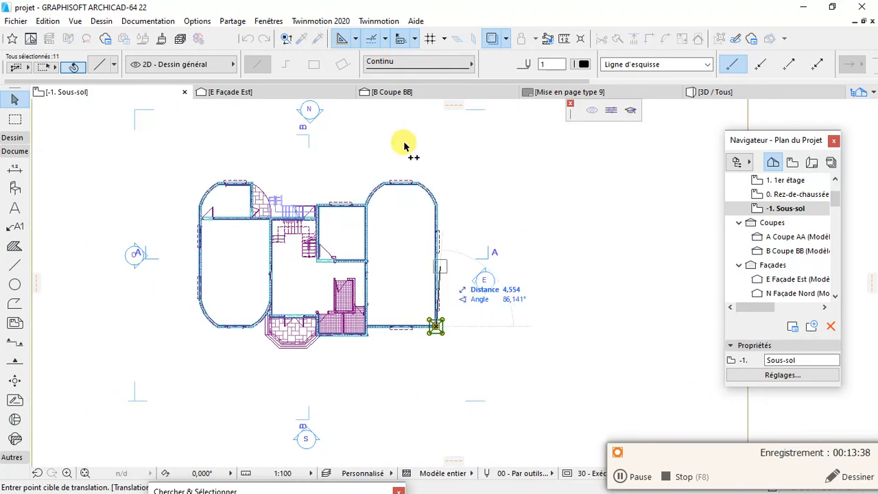
pyautogui.scroll(4, 422, 220)
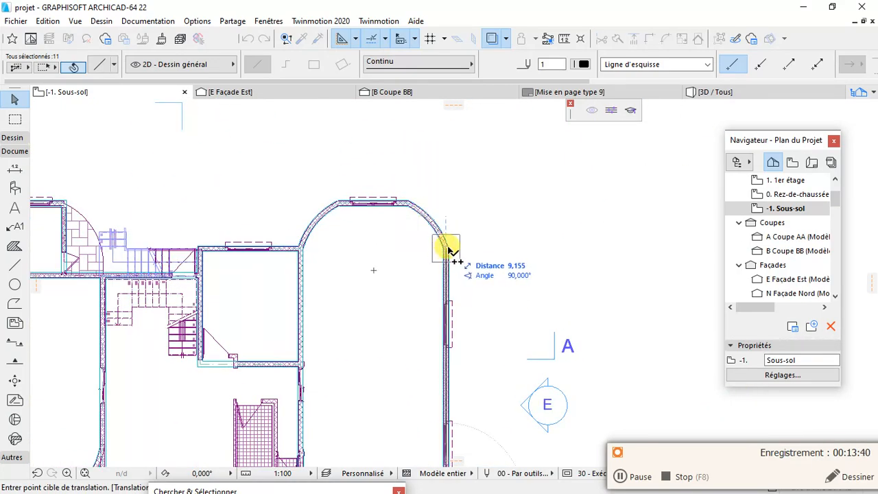
pyautogui.scroll(4, 450, 250)
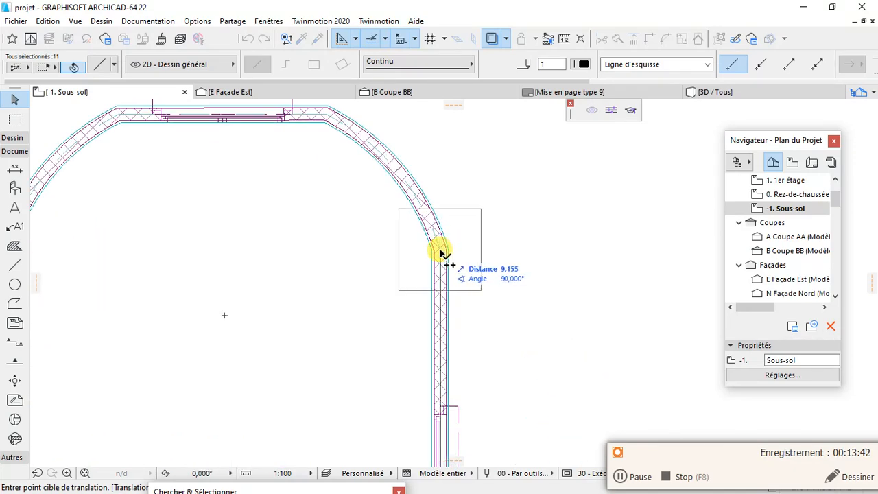
pyautogui.moveTo(441, 251)
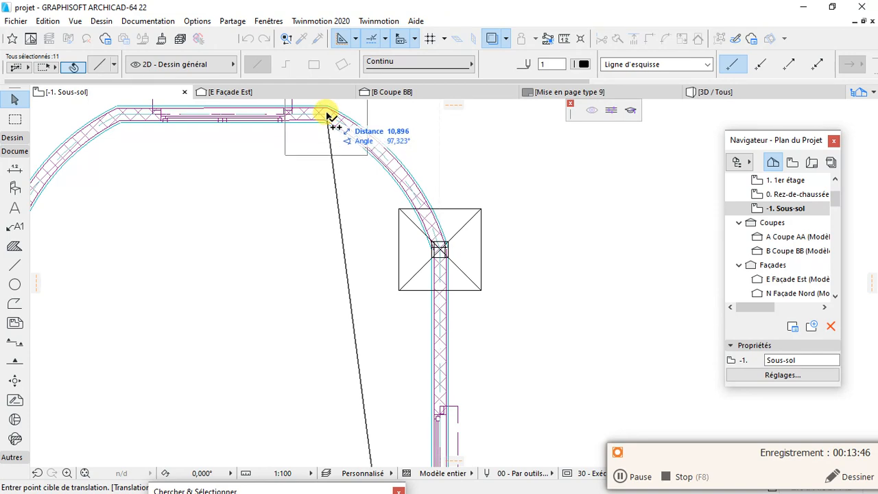
# - Place symbol copies at both ends of the straight north walls of the east and west wings
pyautogui.click(329, 116)
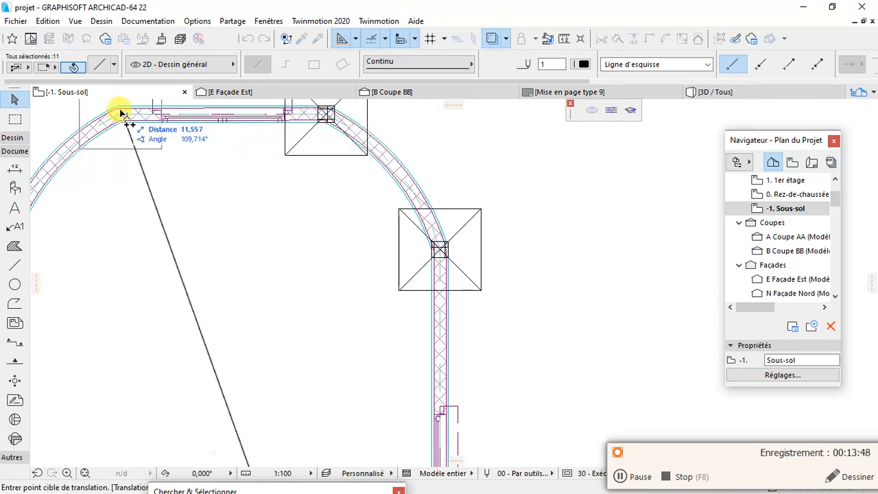
pyautogui.scroll(-5, 297, 200)
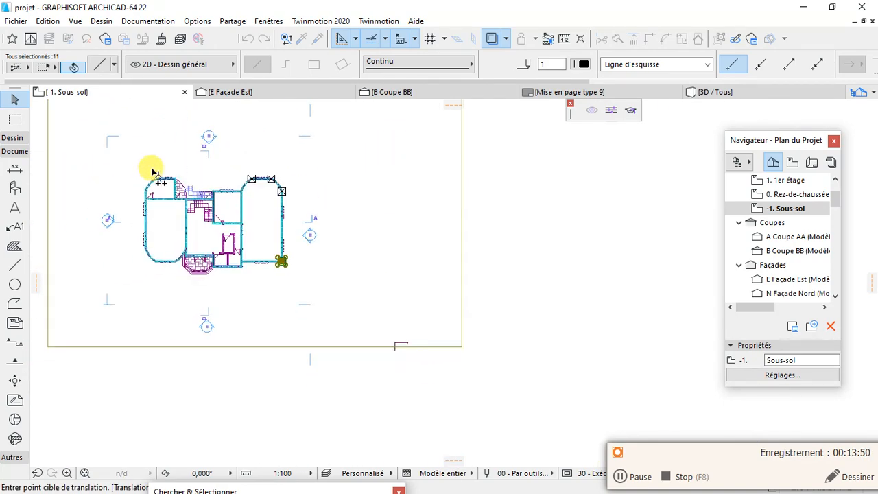
pyautogui.scroll(5, 131, 183)
pyautogui.scroll(3, 209, 213)
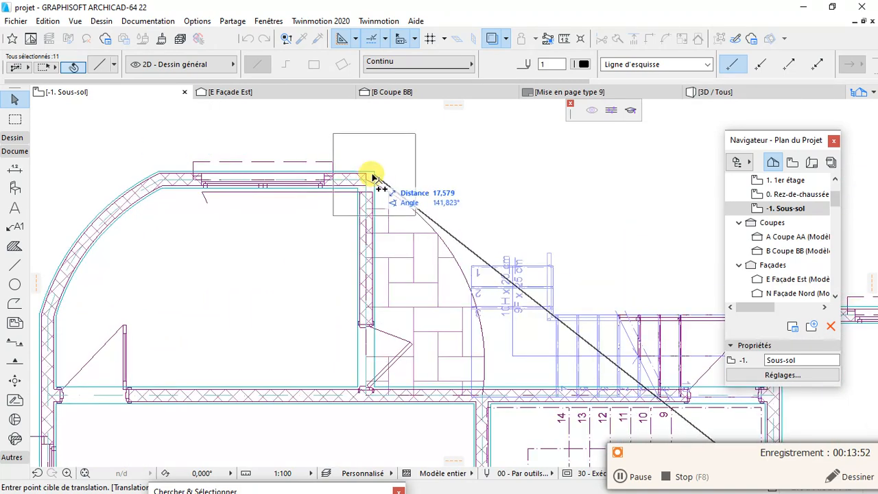
pyautogui.click(365, 184)
pyautogui.scroll(-2, 196, 172)
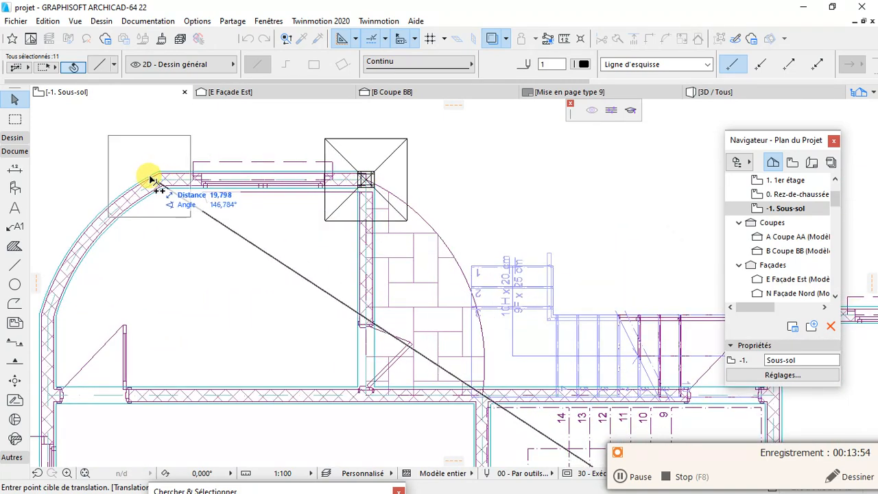
pyautogui.scroll(-1, 178, 183)
# - Place copies at the three beam junctions along the west cross wall and where the middle room's north wall meets the east wing
pyautogui.scroll(-4, 133, 274)
pyautogui.scroll(4, 108, 239)
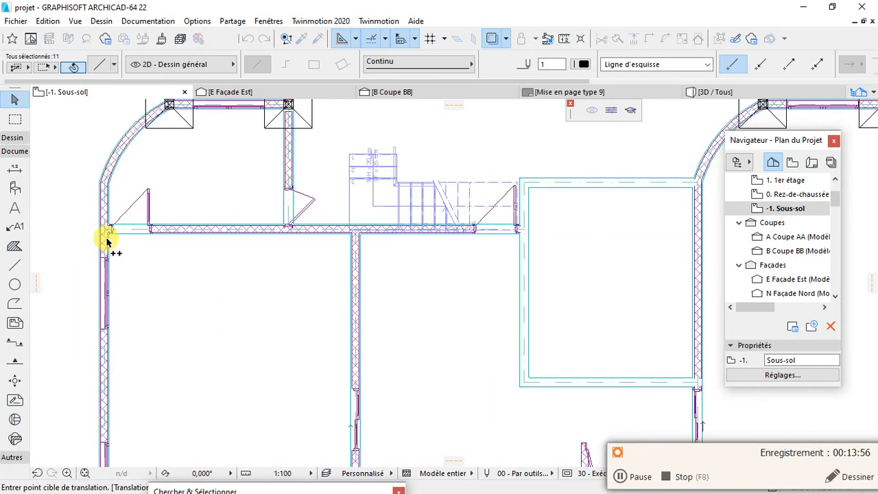
pyautogui.click(105, 230)
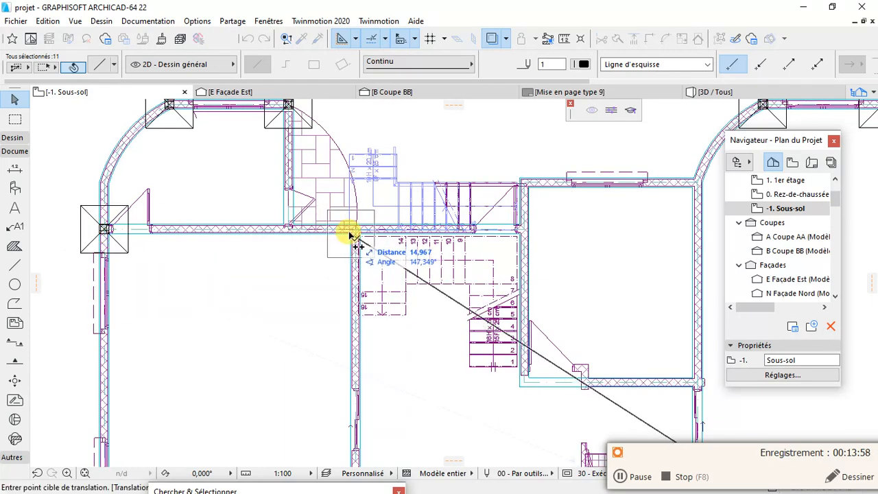
pyautogui.click(377, 236)
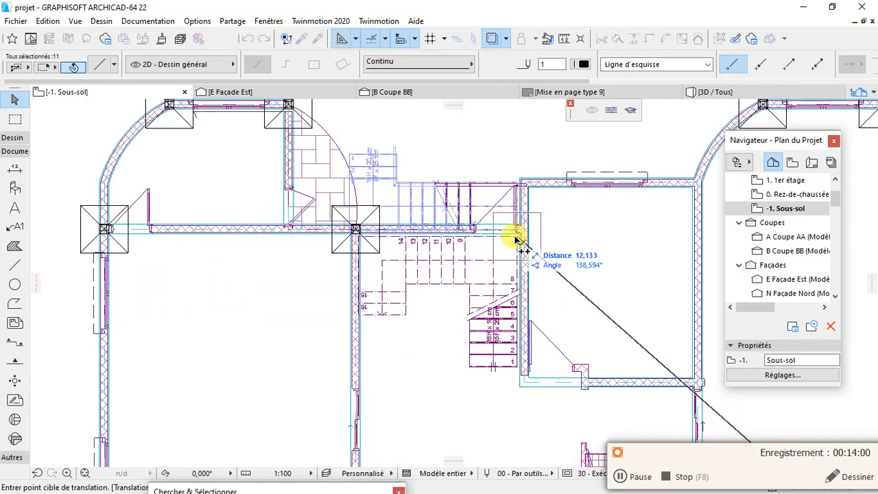
pyautogui.click(523, 230)
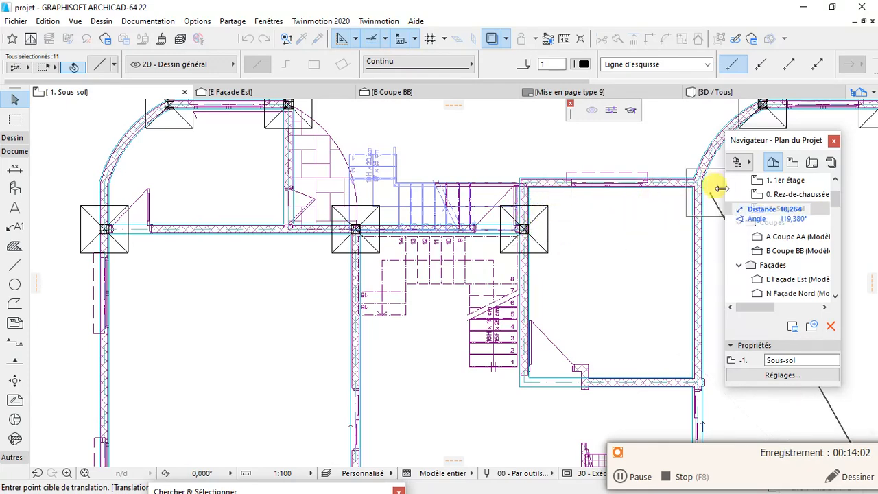
pyautogui.scroll(-3, 584, 176)
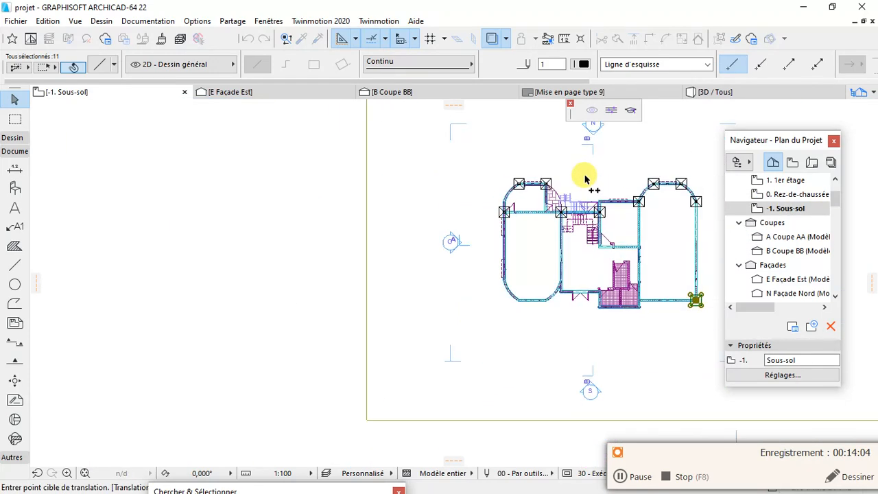
# - Place copies at both ends of the two curved walls at the south end of the west wing
pyautogui.scroll(4, 549, 249)
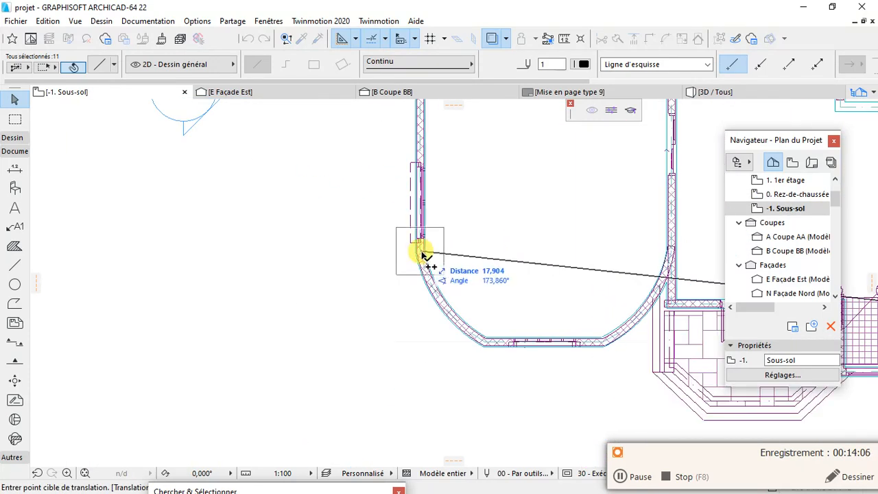
pyautogui.click(421, 251)
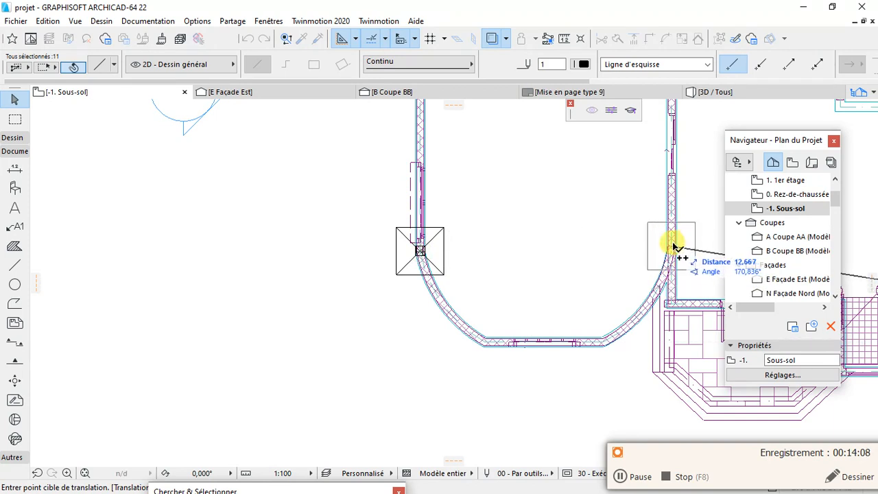
pyautogui.click(672, 248)
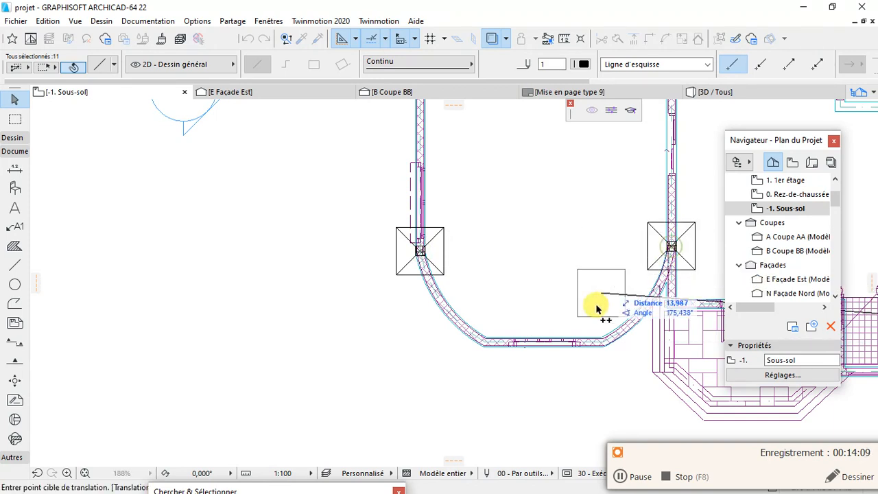
pyautogui.click(487, 342)
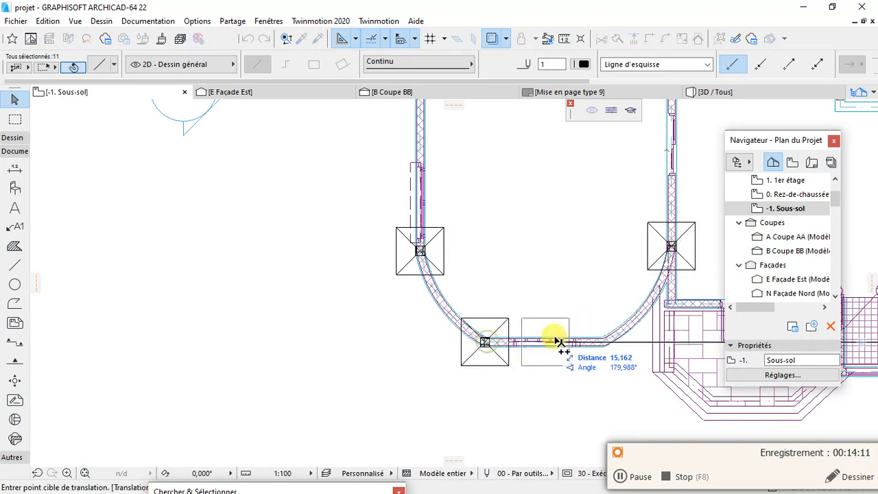
pyautogui.click(600, 342)
# - Place copies at the two ends of the middle room's south wall, including the corner by the foot of the stairs
pyautogui.scroll(-3, 600, 341)
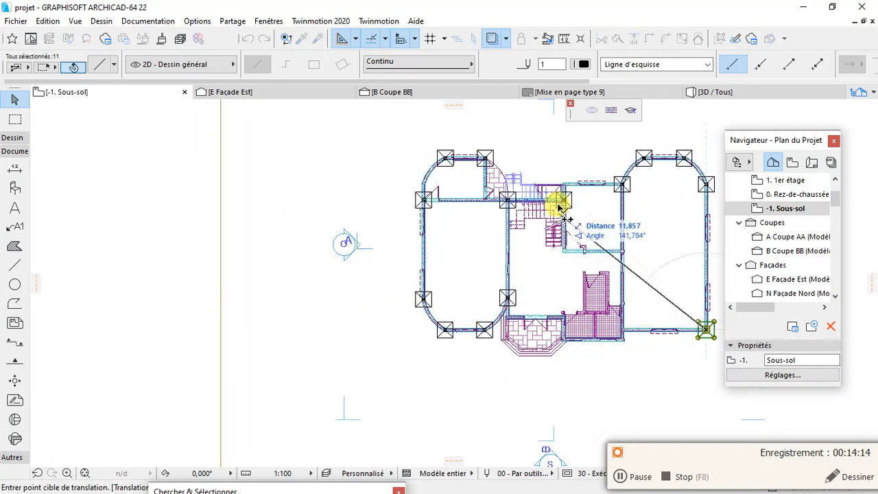
pyautogui.scroll(3, 558, 201)
pyautogui.scroll(-4, 386, 206)
pyautogui.scroll(3, 574, 225)
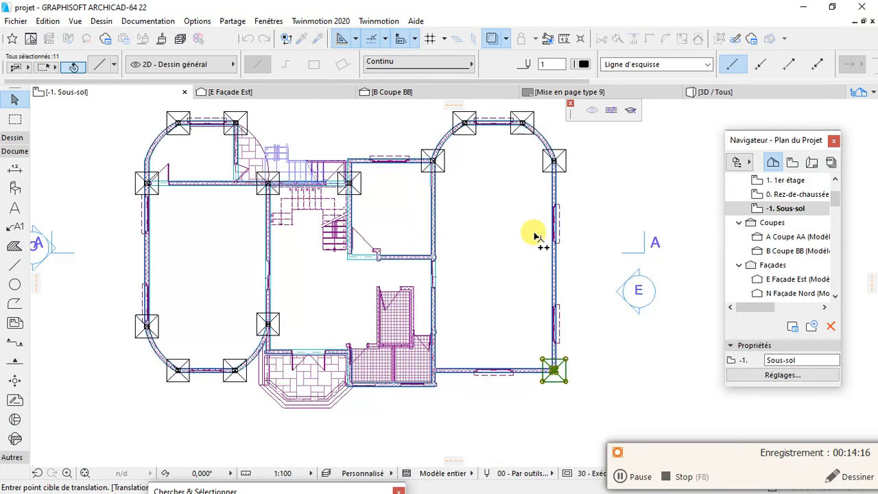
pyautogui.click(434, 260)
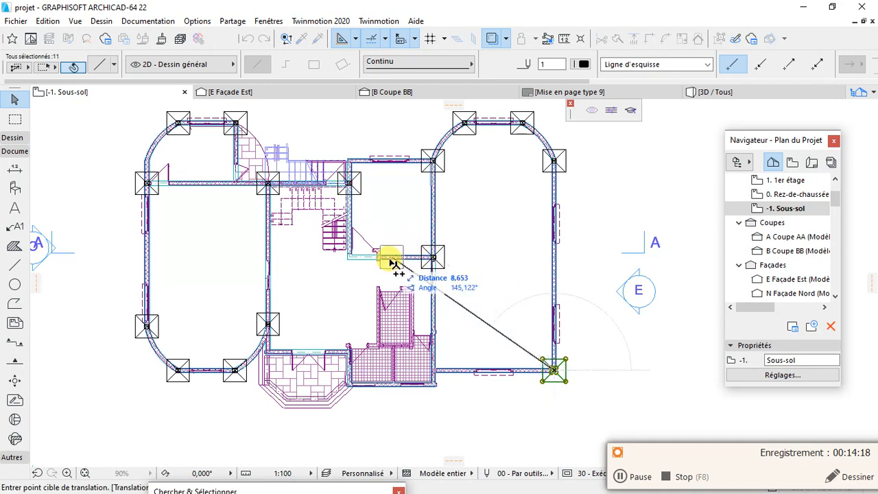
pyautogui.click(349, 259)
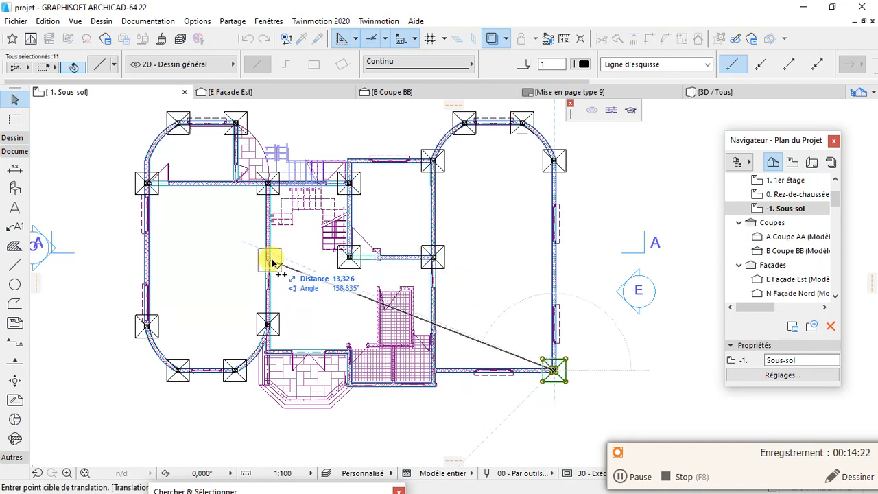
# - Try placing copies midway along the west wing's two long walls, roughly level with the symbol by the stairs
pyautogui.scroll(4, 273, 261)
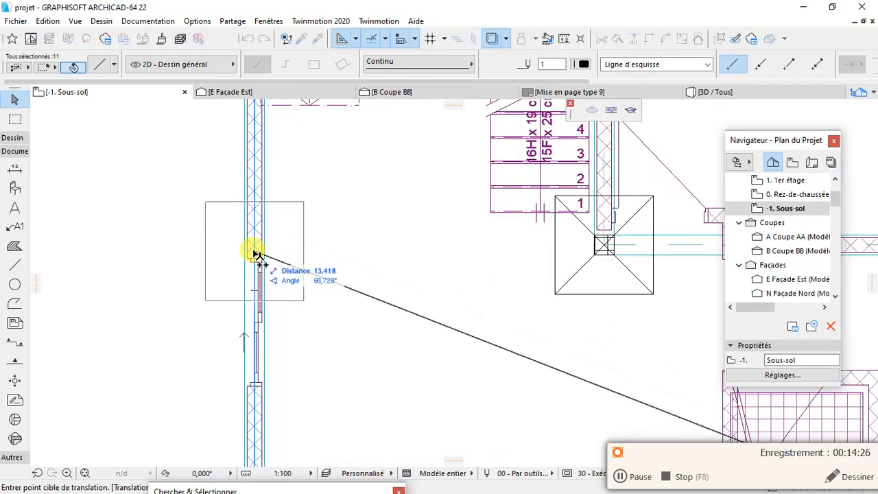
pyautogui.scroll(-4, 255, 255)
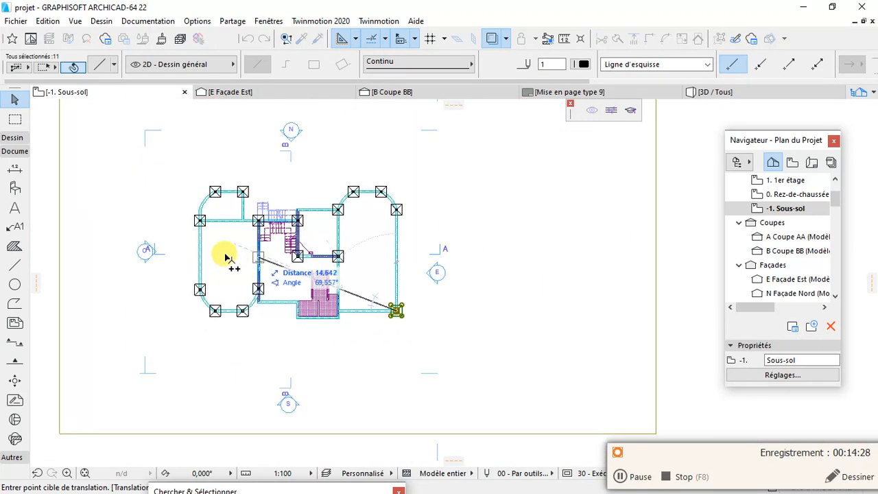
pyautogui.scroll(4, 226, 257)
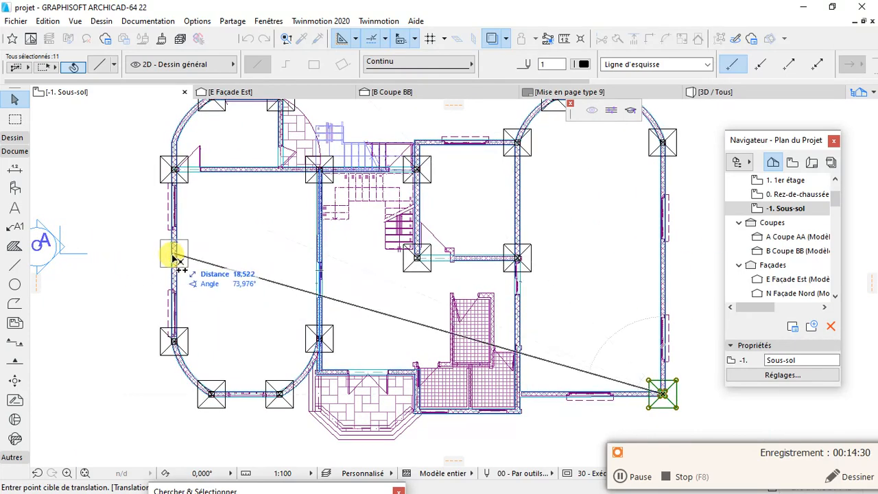
pyautogui.scroll(2, 315, 268)
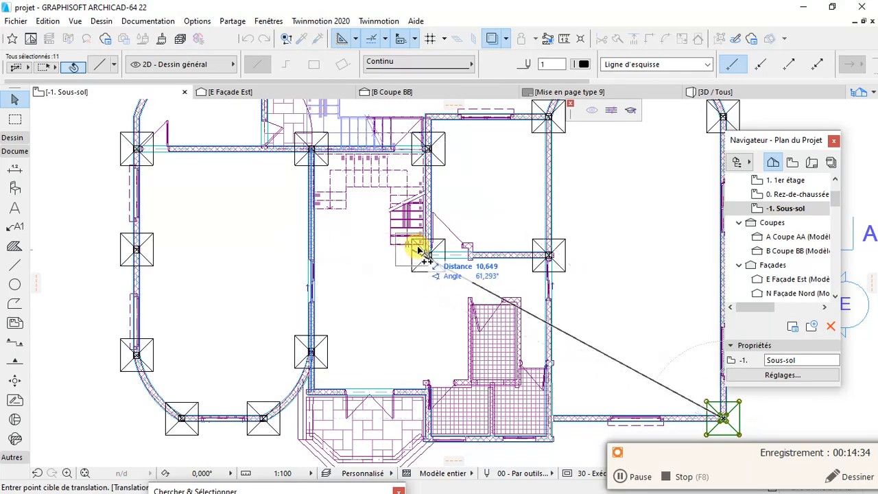
pyautogui.scroll(3, 422, 251)
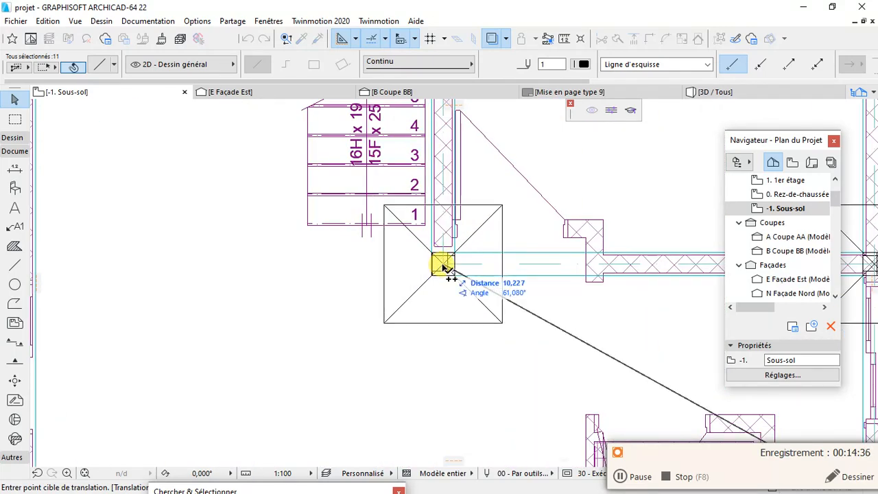
pyautogui.scroll(-4, 443, 268)
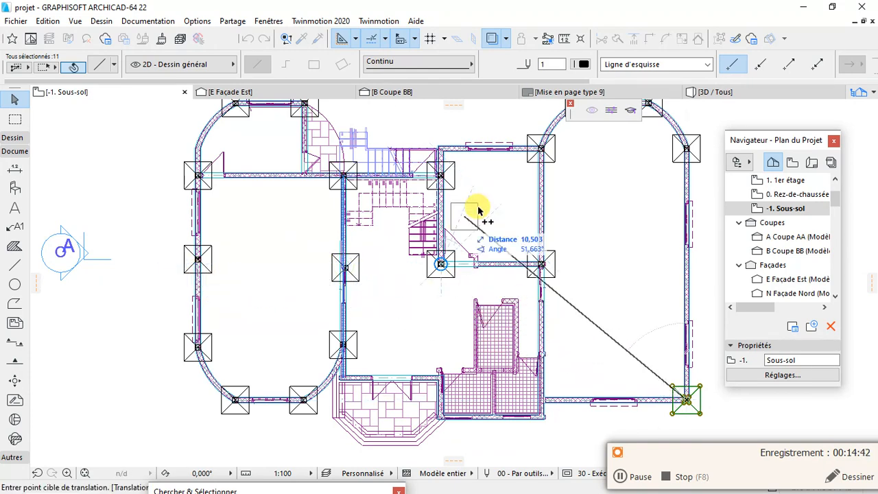
# - End the multiple copying, select all the symbols and undo the last two copies
pyautogui.press('Escape')
pyautogui.hotkey('ctrl', 'a')
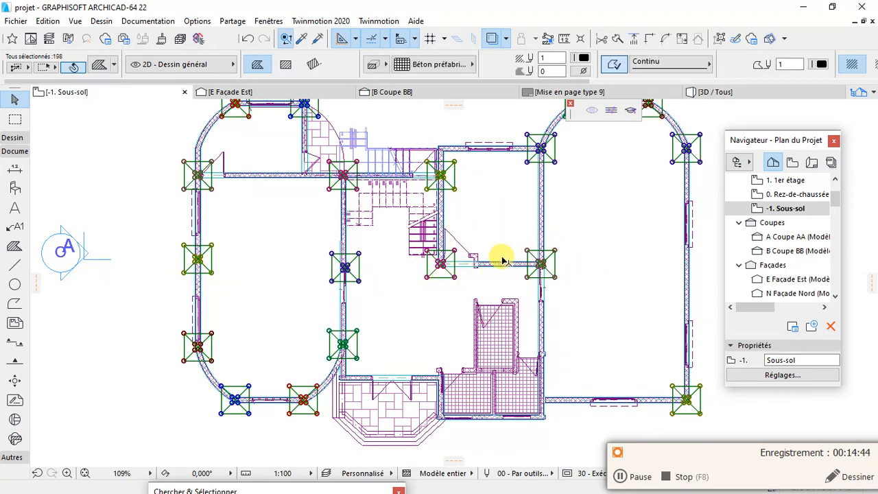
pyautogui.hotkey('ctrl', "'")
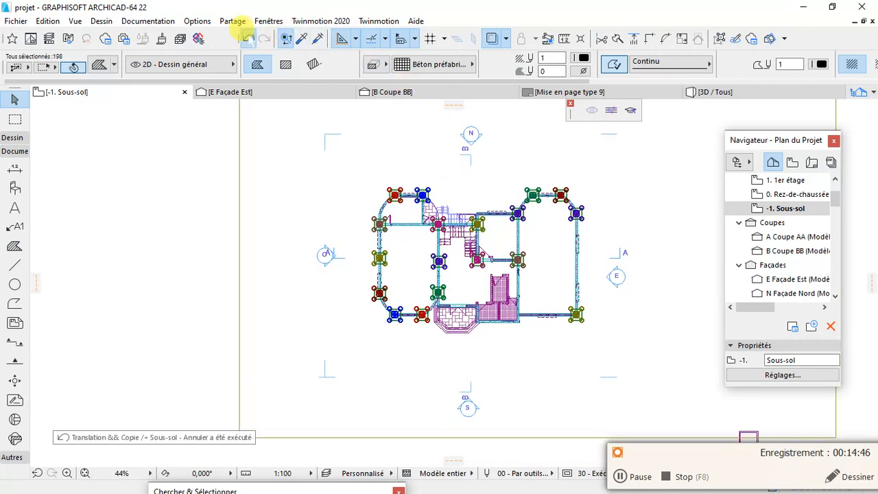
pyautogui.scroll(10, 484, 257)
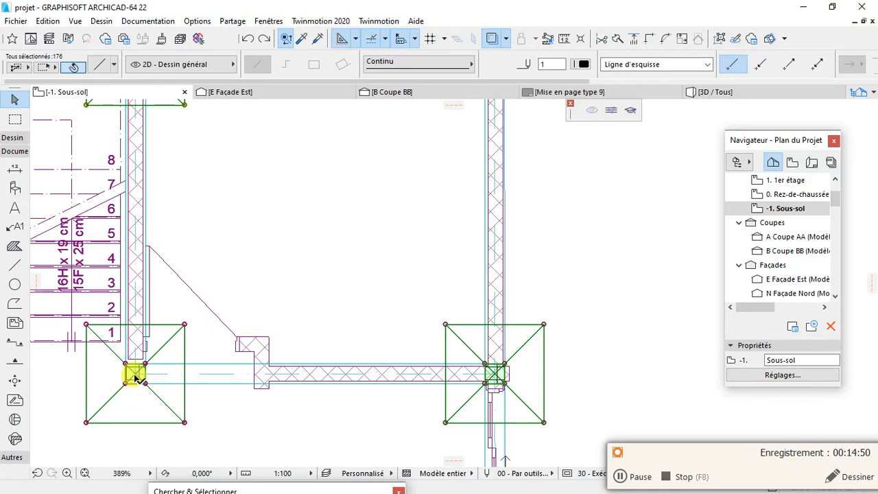
pyautogui.click(136, 378)
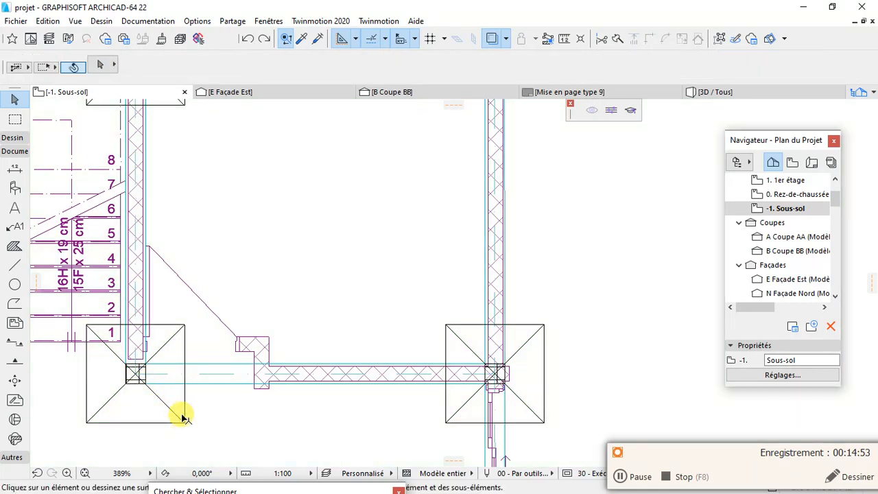
pyautogui.click(181, 419)
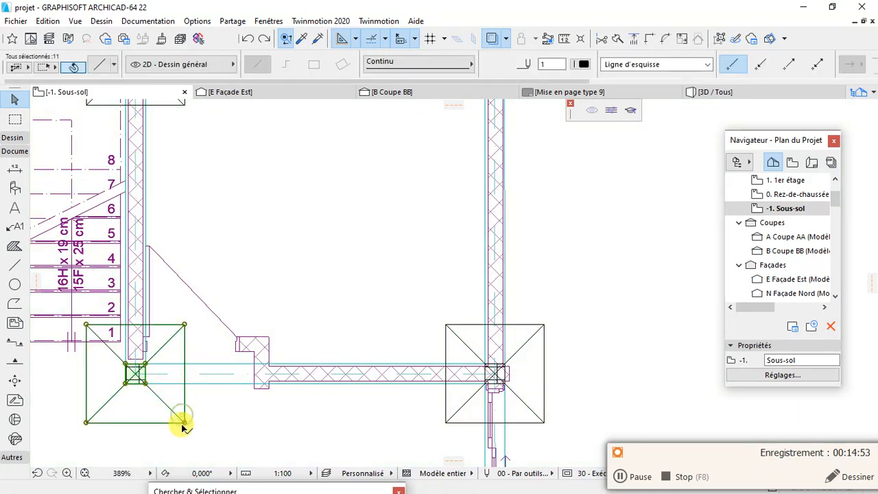
pyautogui.click(132, 383)
pyautogui.click(176, 326)
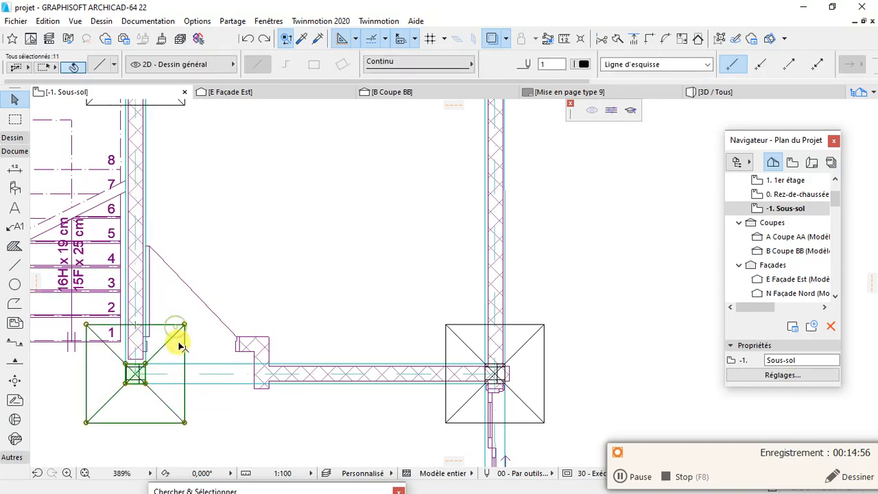
pyautogui.scroll(7, 137, 379)
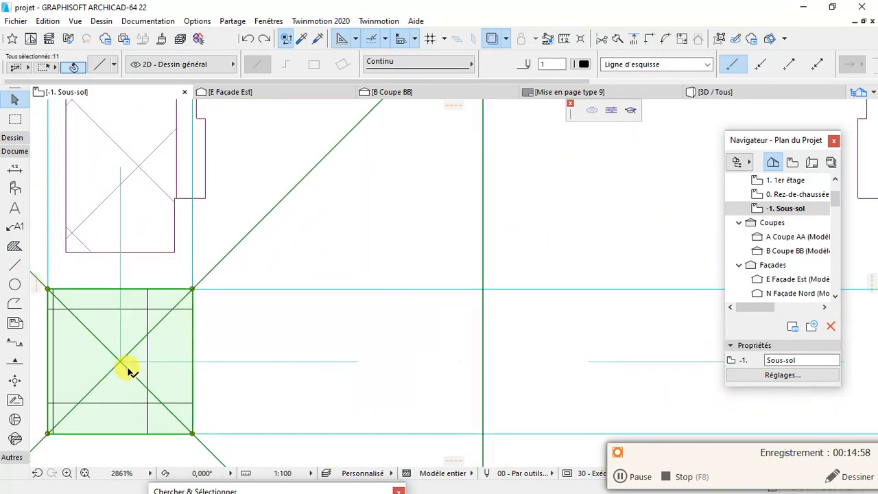
pyautogui.click(120, 362)
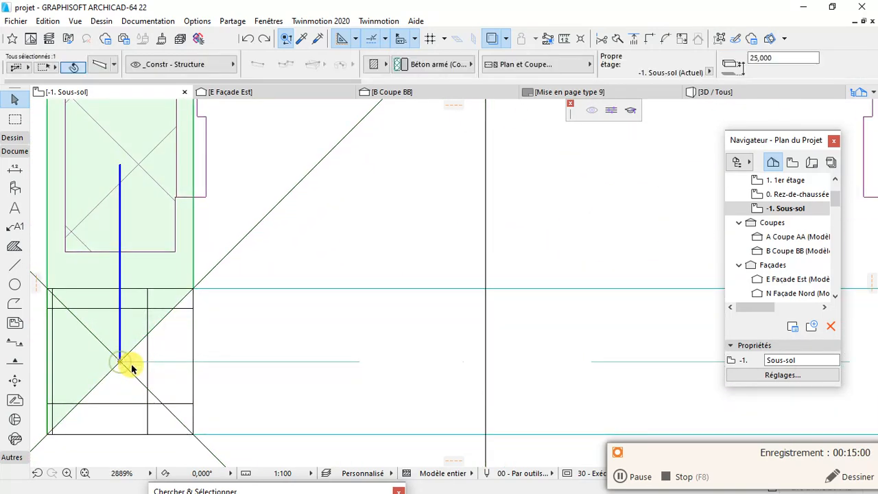
pyautogui.press('Escape')
# - Copy the symbol at the foot of the stairs straight west onto the west wing's east long wall
pyautogui.scroll(-7, 137, 367)
pyautogui.scroll(-3, 474, 290)
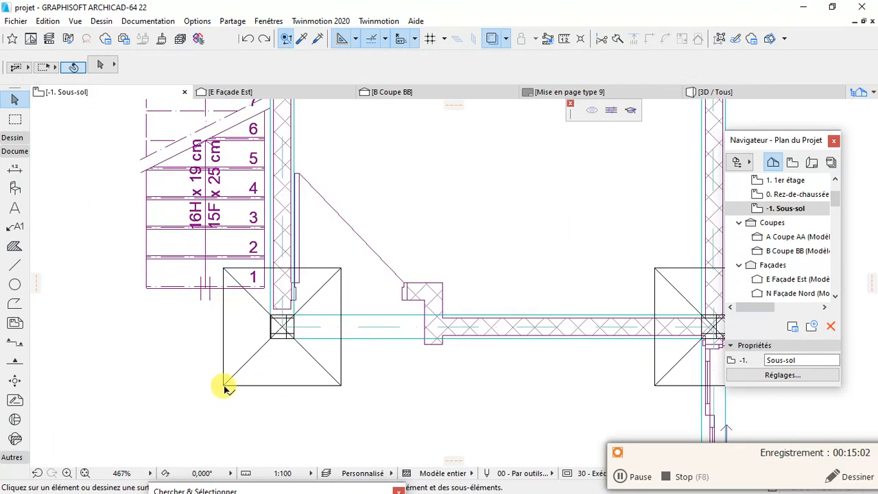
pyautogui.click(227, 388)
pyautogui.scroll(3, 259, 348)
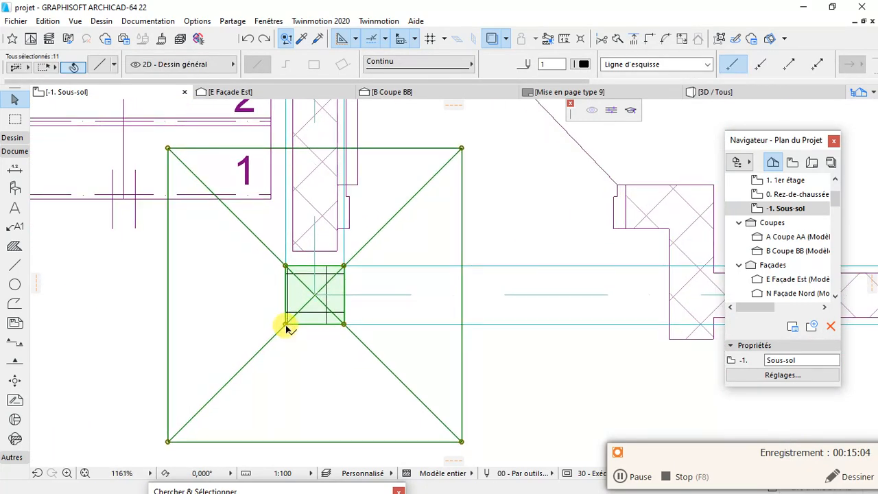
pyautogui.scroll(-4, 285, 326)
pyautogui.scroll(-3, 471, 329)
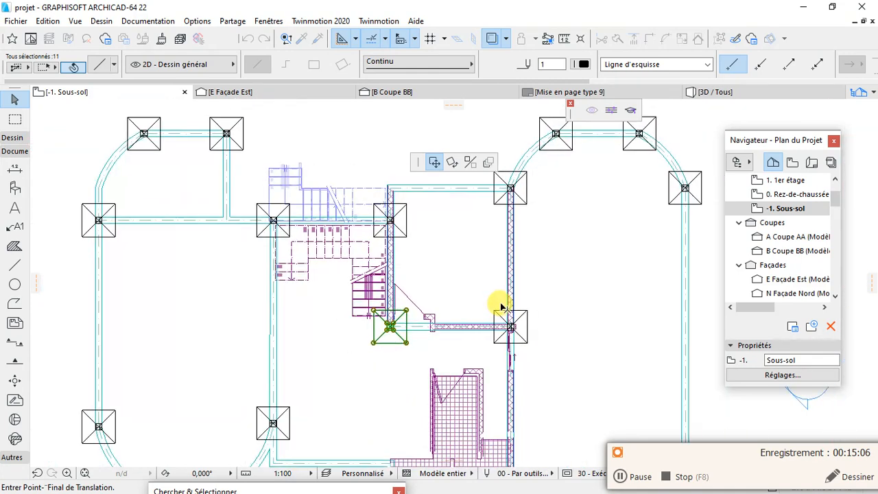
pyautogui.scroll(4, 271, 331)
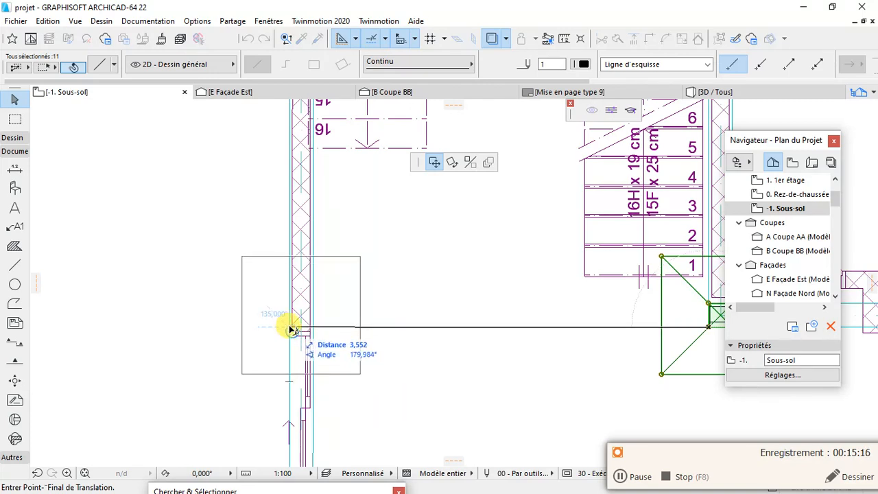
pyautogui.scroll(3, 288, 332)
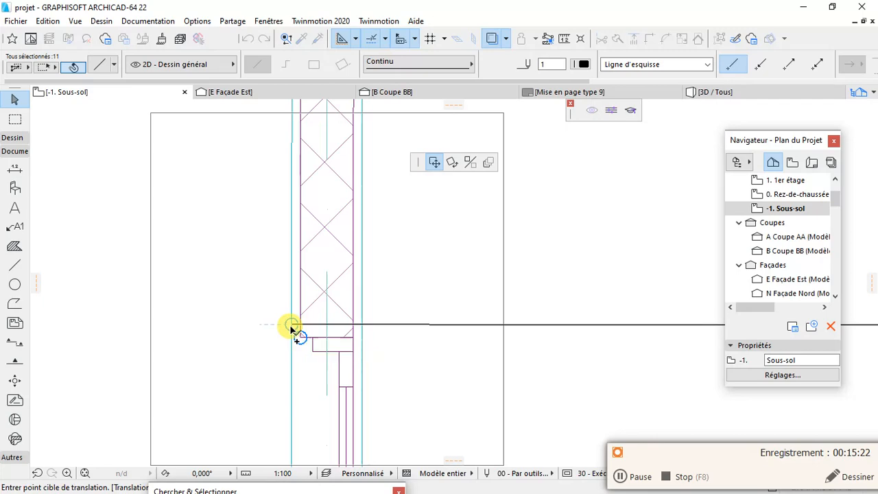
pyautogui.click(291, 328)
# - Copy the new symbol straight across to the west wing's outer west wall at the same level, and clear the selection
pyautogui.scroll(-5, 298, 333)
pyautogui.scroll(3, 308, 315)
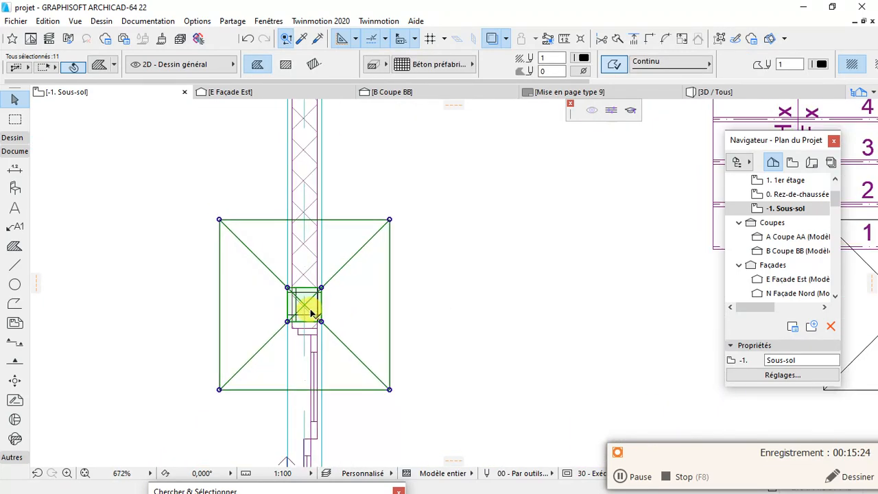
pyautogui.scroll(2, 311, 314)
pyautogui.click(271, 330)
pyautogui.scroll(-8, 304, 312)
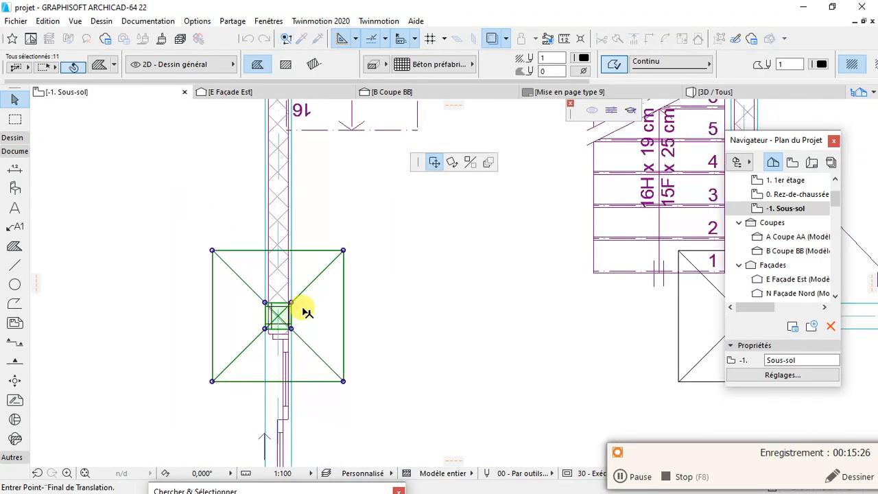
pyautogui.scroll(4, 109, 309)
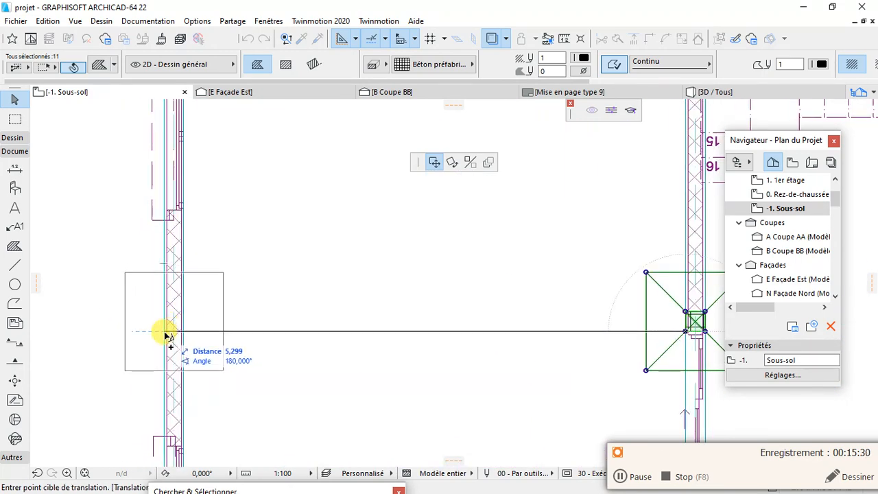
pyautogui.click(167, 335)
pyautogui.scroll(-4, 379, 272)
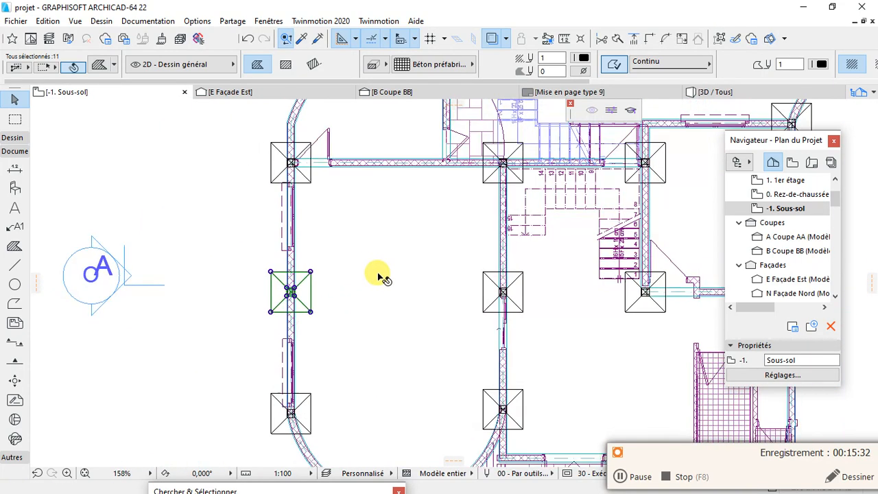
pyautogui.press('Escape')
# - Try moving the symbol at the foot of the stairs to the beam corner northeast of the paved terrace, and undo the move
pyautogui.scroll(-5, 431, 254)
pyautogui.scroll(4, 490, 265)
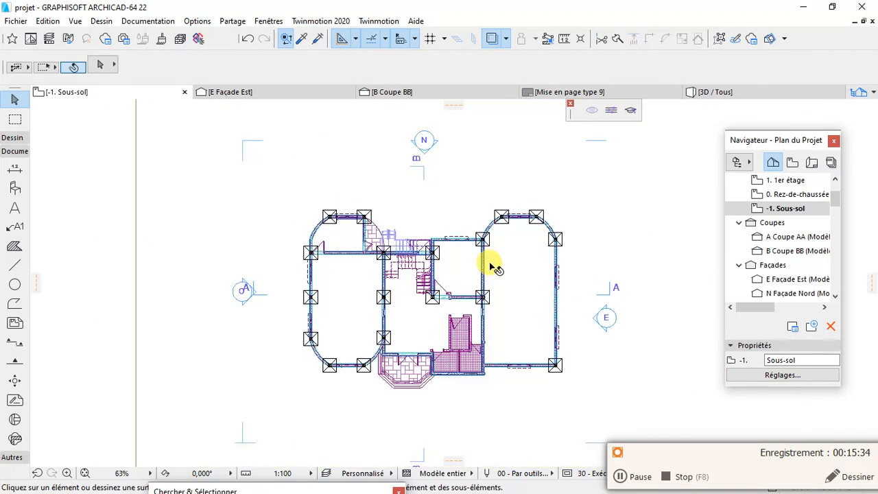
pyautogui.scroll(-4, 446, 256)
pyautogui.scroll(2, 456, 263)
pyautogui.scroll(3, 468, 268)
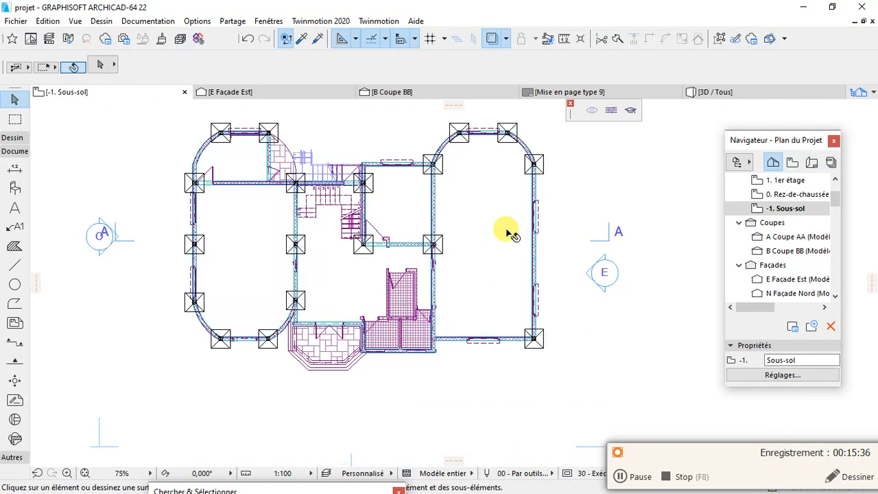
pyautogui.scroll(3, 343, 304)
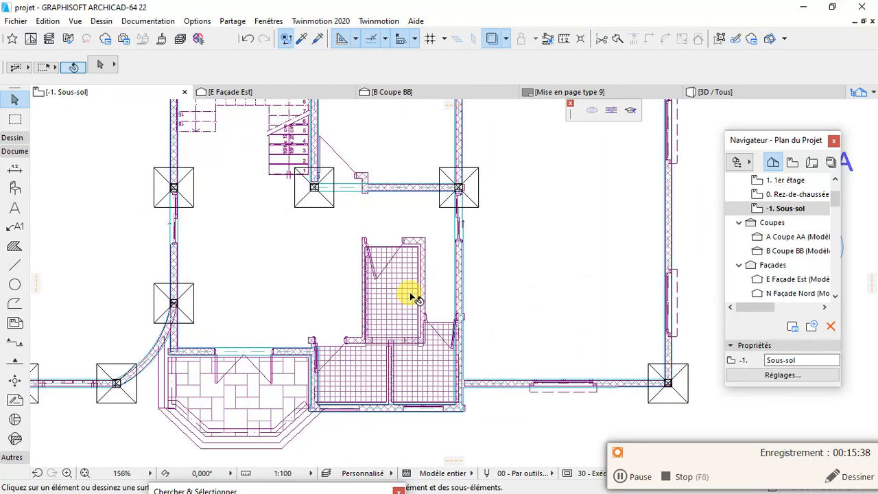
pyautogui.scroll(3, 316, 184)
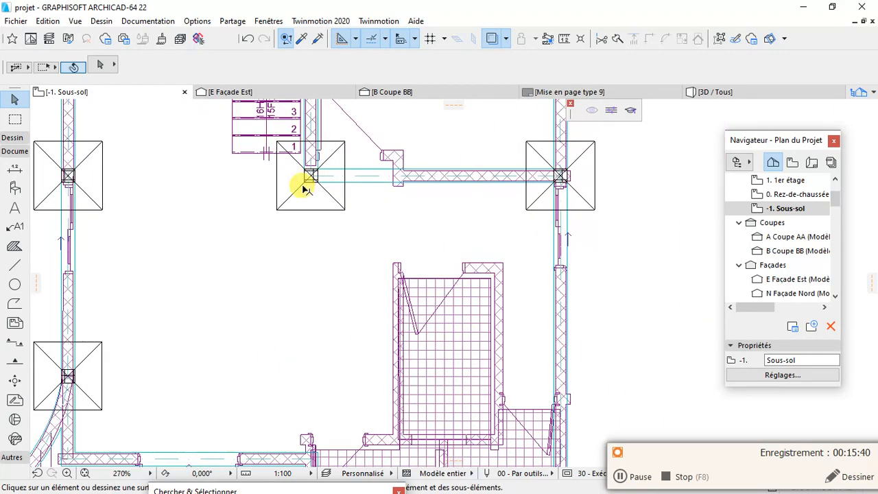
pyautogui.scroll(3, 305, 187)
pyautogui.click(305, 181)
pyautogui.scroll(2, 305, 182)
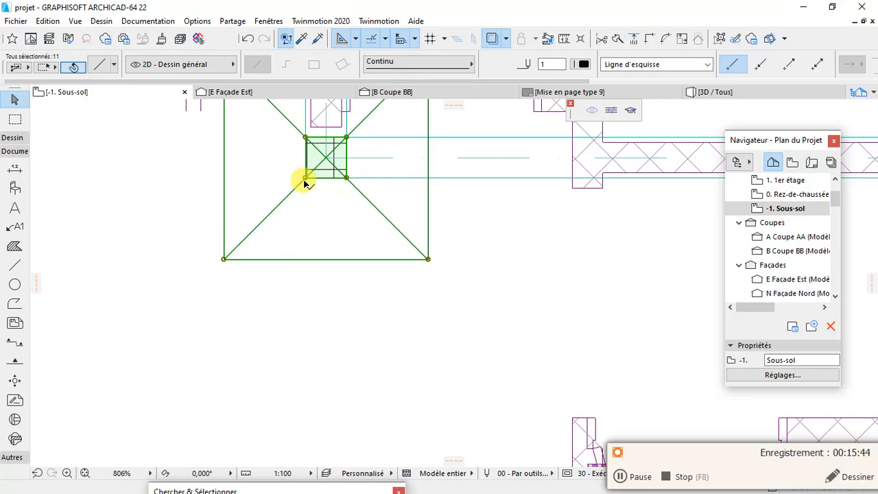
pyautogui.click(305, 180)
pyautogui.scroll(-4, 347, 157)
pyautogui.scroll(4, 337, 336)
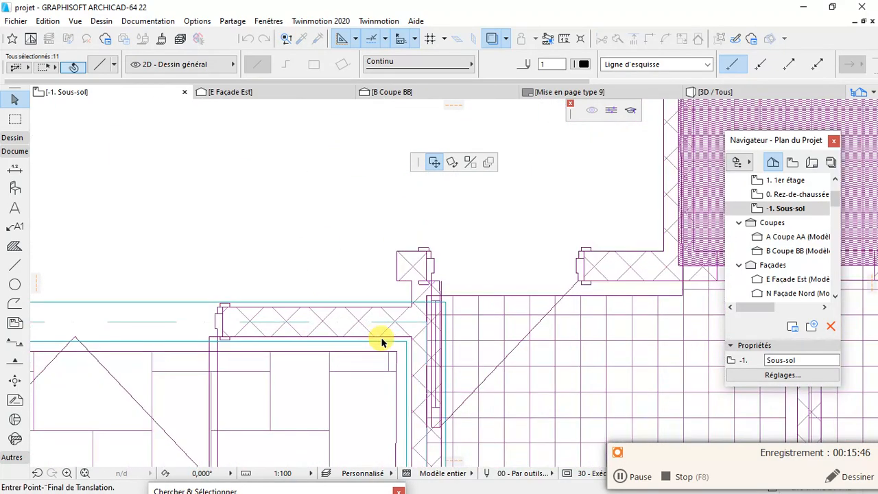
pyautogui.scroll(2, 382, 343)
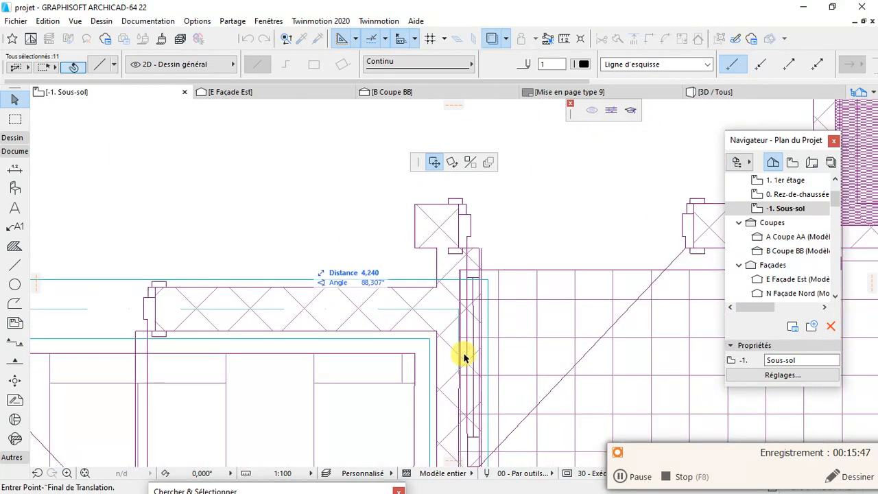
pyautogui.click(431, 282)
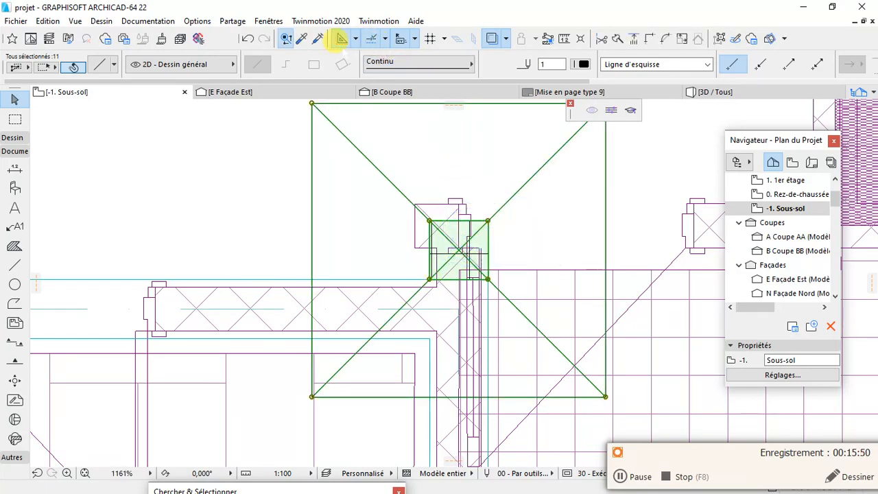
pyautogui.click(247, 38)
# - Try copying the stair-foot symbol by its column's northwest corner to the beam junction at the terrace's northeast corner, and undo the copy
pyautogui.scroll(-8, 433, 295)
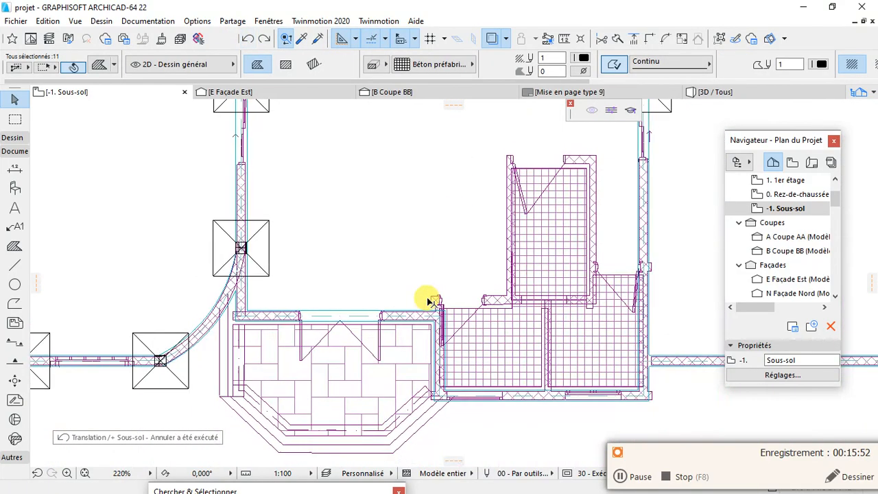
pyautogui.scroll(4, 427, 205)
pyautogui.hotkey('ctrl', 'd')
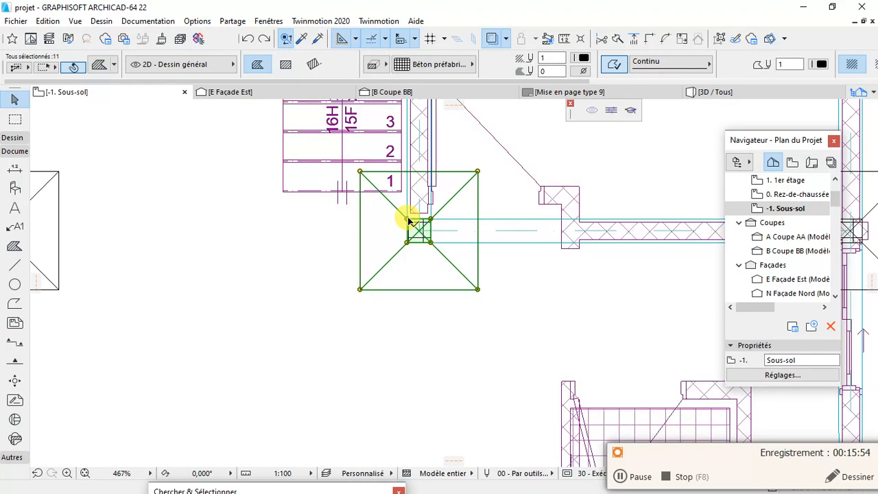
pyautogui.click(408, 219)
pyautogui.scroll(-4, 403, 302)
pyautogui.scroll(-4, 389, 354)
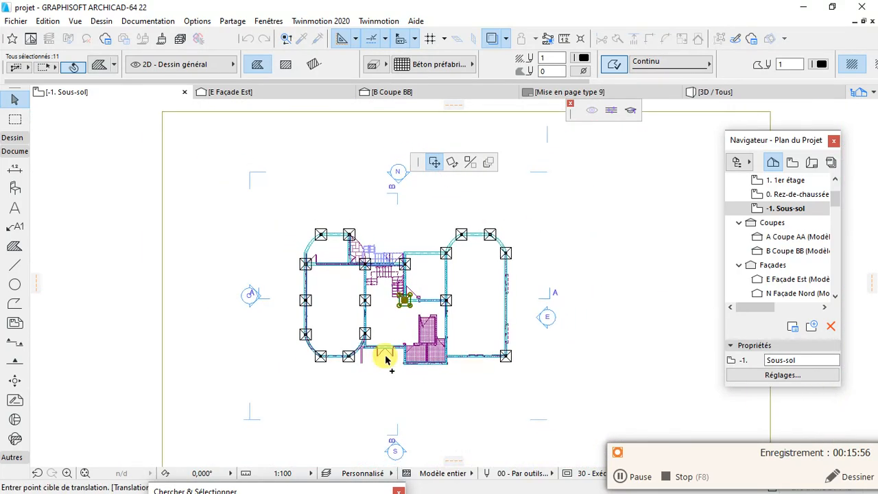
pyautogui.scroll(6, 412, 343)
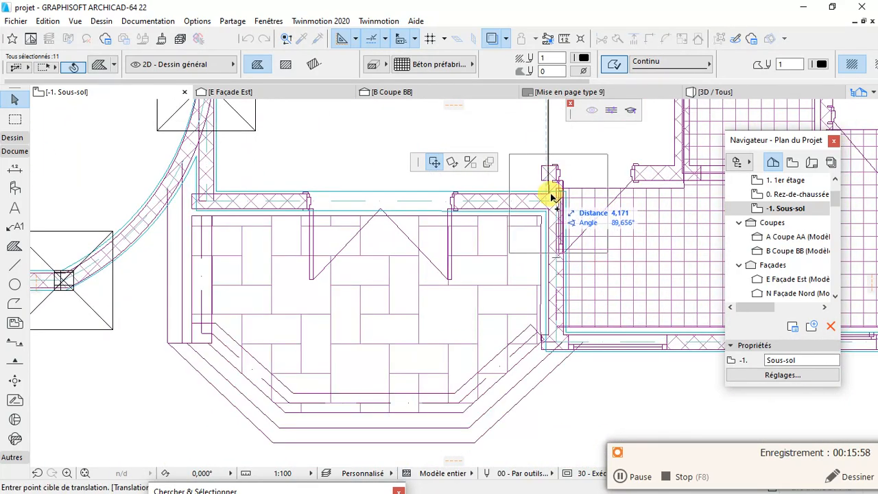
pyautogui.press('Escape')
pyautogui.scroll(3, 555, 196)
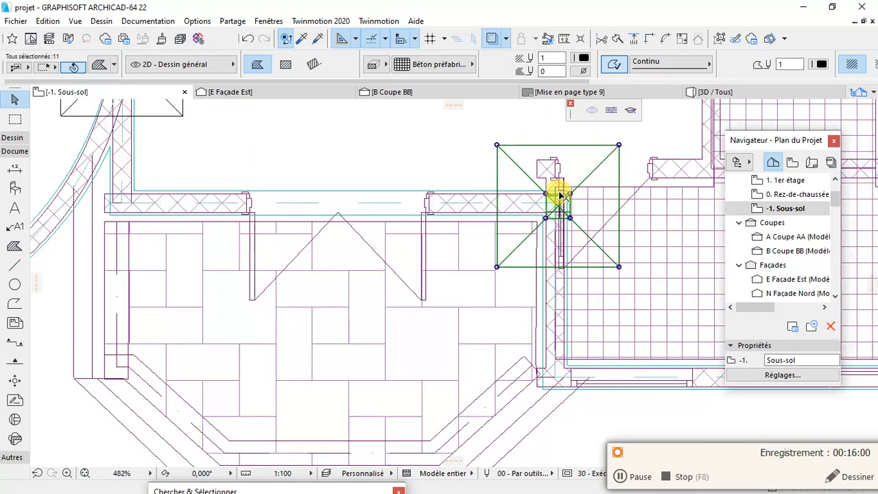
pyautogui.scroll(-5, 549, 199)
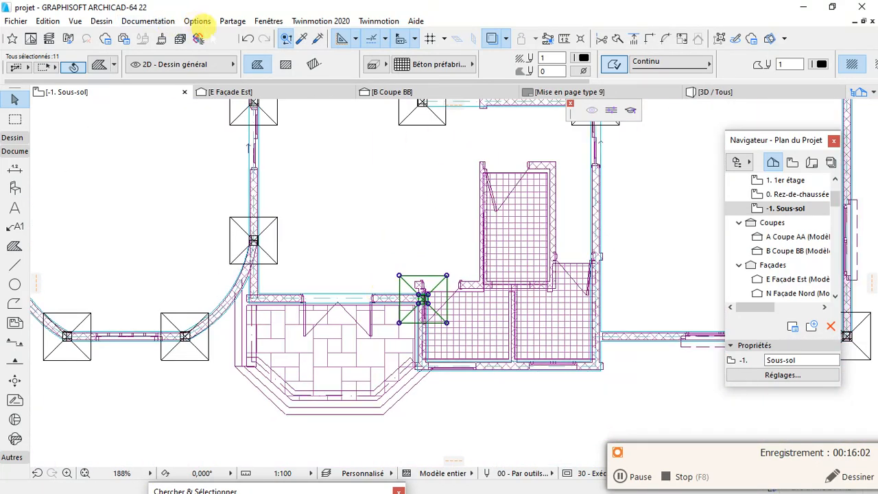
pyautogui.click(247, 38)
pyautogui.scroll(-2, 412, 167)
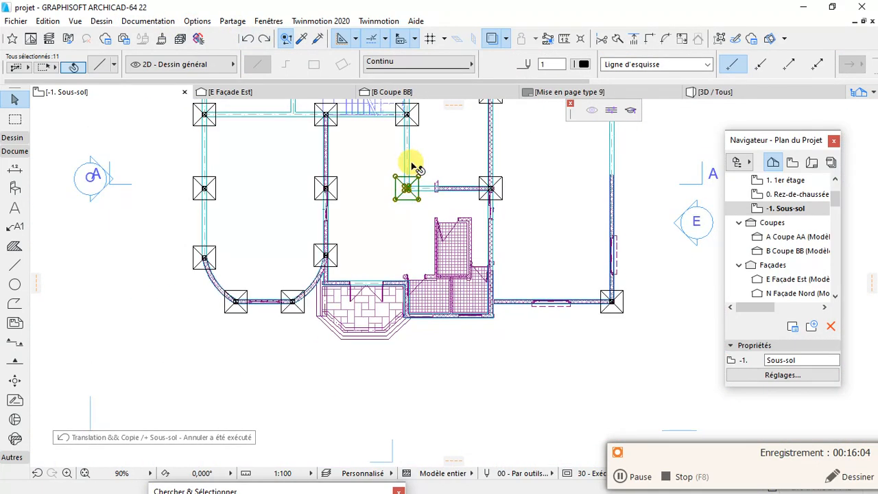
# - Copy the selected footing from its column corner to the wall corner between the paved terrace and the tiled rooms
pyautogui.scroll(5, 405, 221)
pyautogui.scroll(-2, 406, 149)
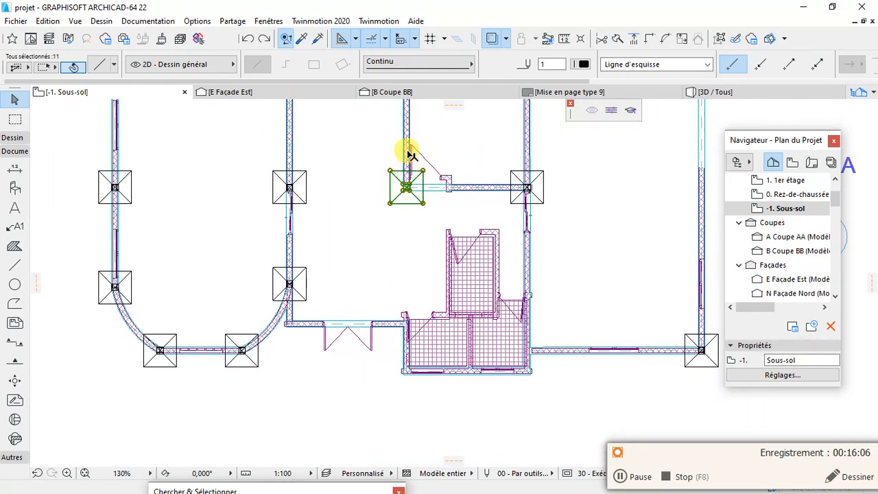
pyautogui.scroll(5, 398, 222)
pyautogui.scroll(3, 409, 186)
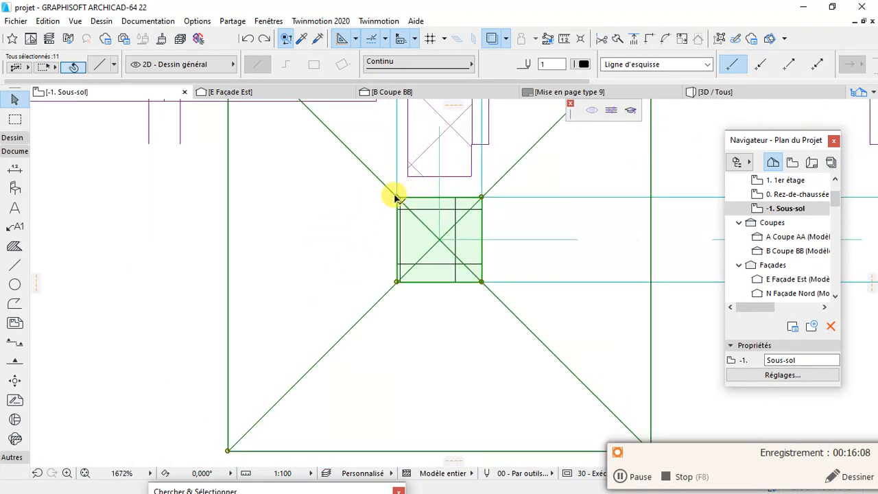
pyautogui.click(397, 200)
pyautogui.scroll(-7, 373, 206)
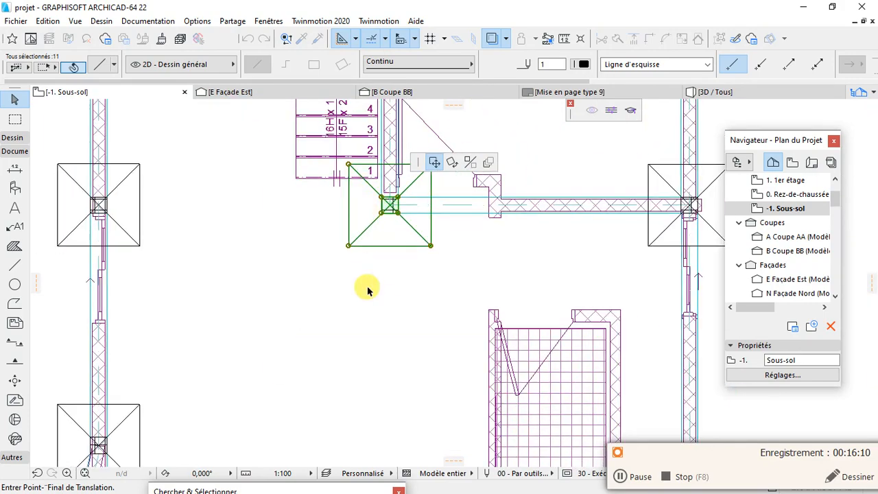
pyautogui.scroll(4, 402, 249)
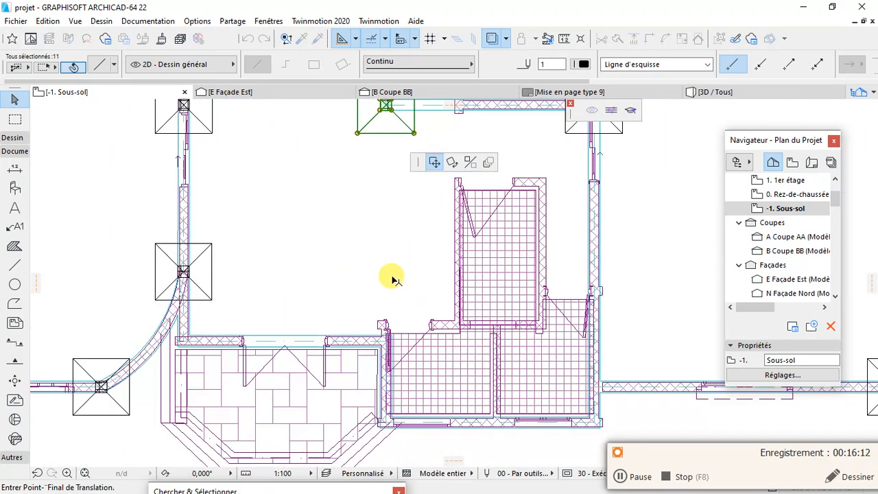
pyautogui.scroll(5, 394, 309)
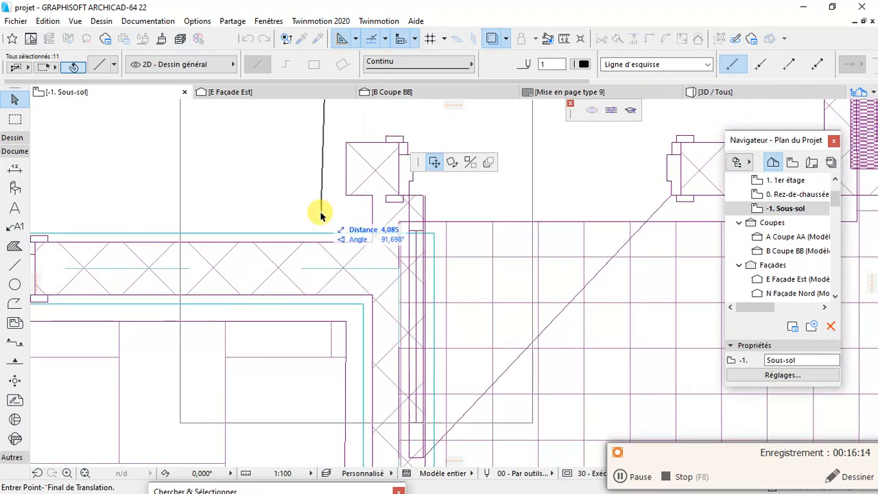
pyautogui.click(364, 236)
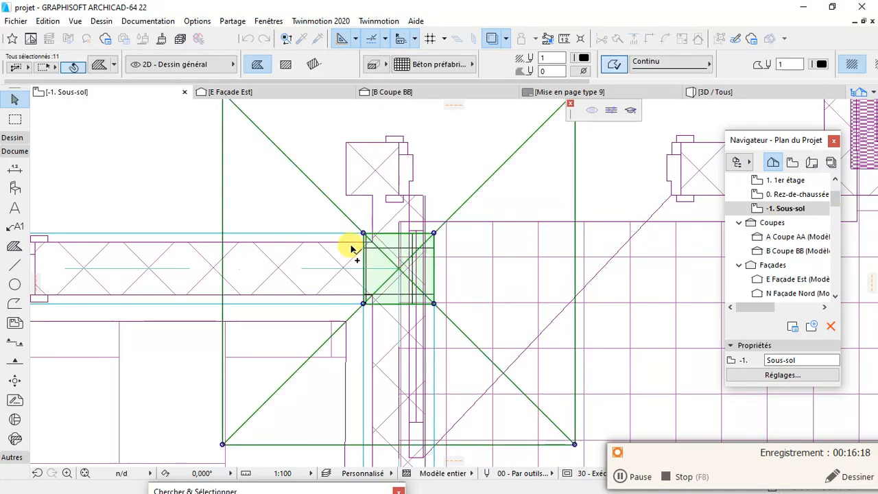
# - Hide the trace reference on the basement plan so only the footings and foundation beams show
pyautogui.scroll(-5, 323, 284)
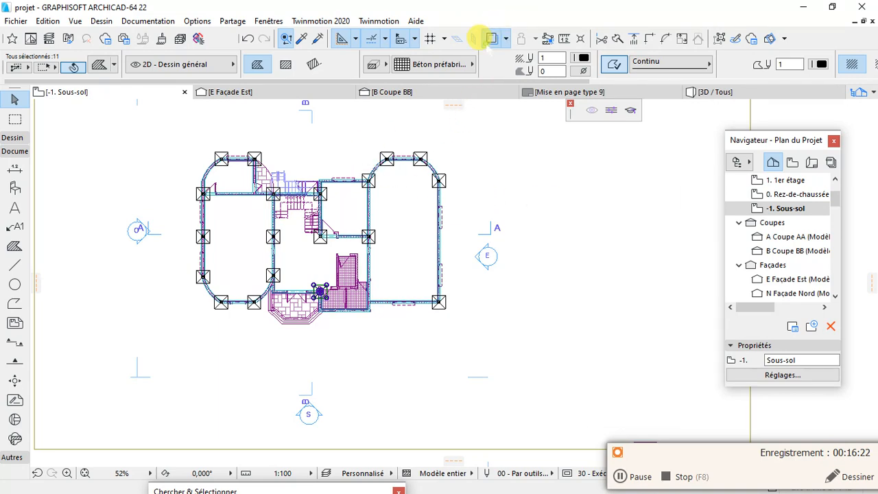
pyautogui.scroll(3, 275, 223)
pyautogui.scroll(-4, 323, 265)
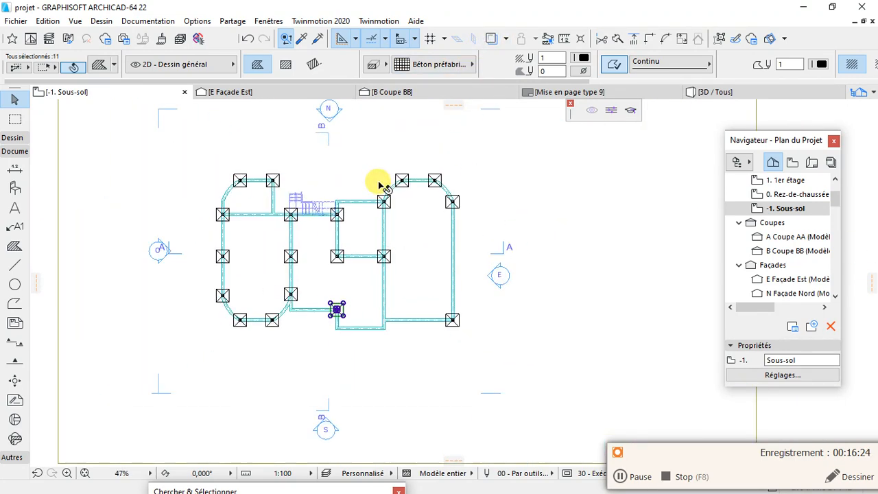
pyautogui.scroll(2, 380, 185)
pyautogui.scroll(3, 376, 304)
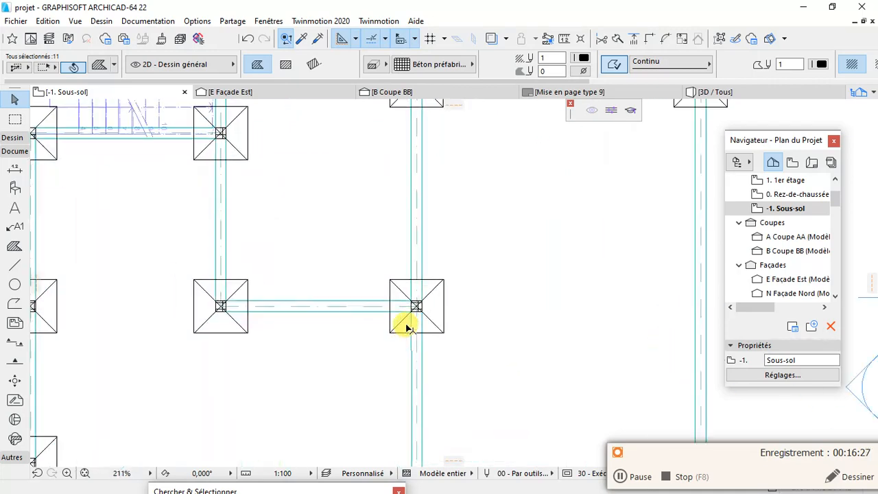
pyautogui.click(436, 320)
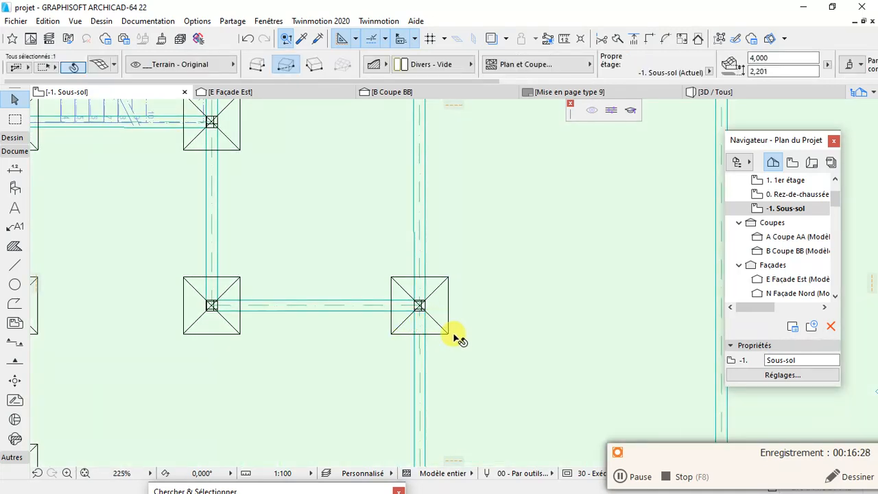
pyautogui.scroll(-6, 465, 342)
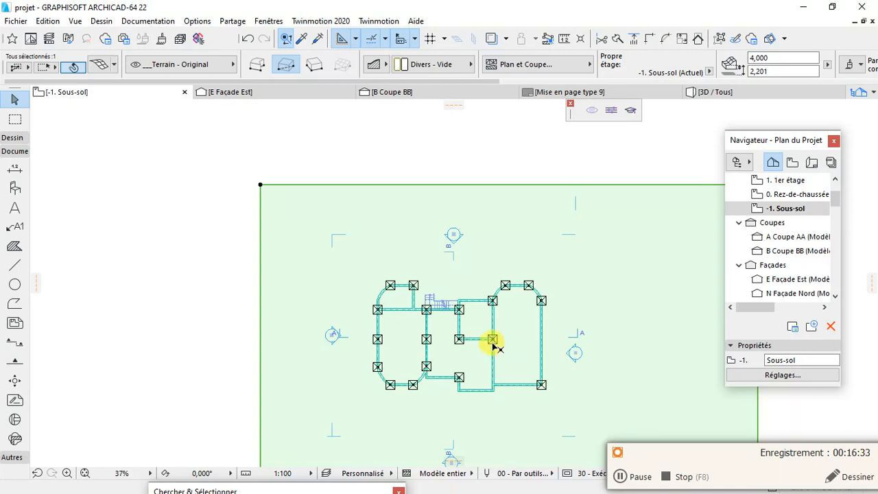
pyautogui.scroll(3, 493, 341)
pyautogui.press('Escape')
# - Copy the footing at the central beam junction horizontally onto the east outer beam, then clear the selection
pyautogui.click(504, 343)
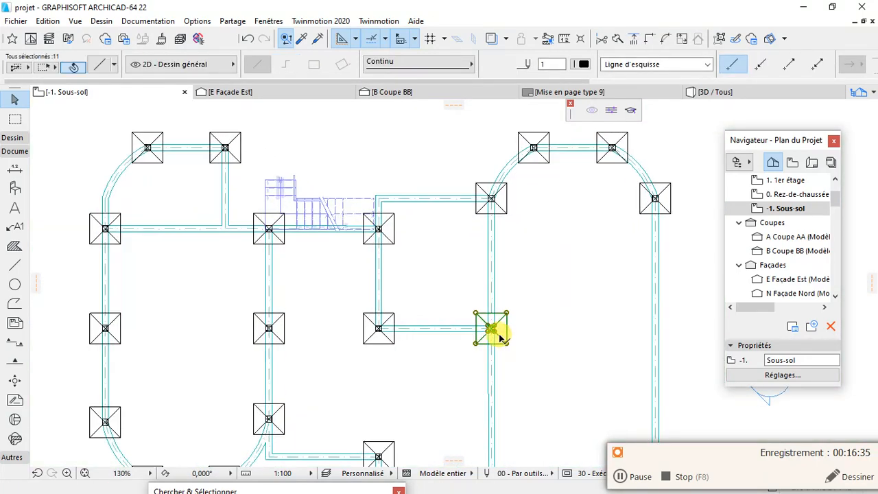
pyautogui.scroll(3, 505, 343)
pyautogui.click(474, 310)
pyautogui.scroll(-4, 489, 332)
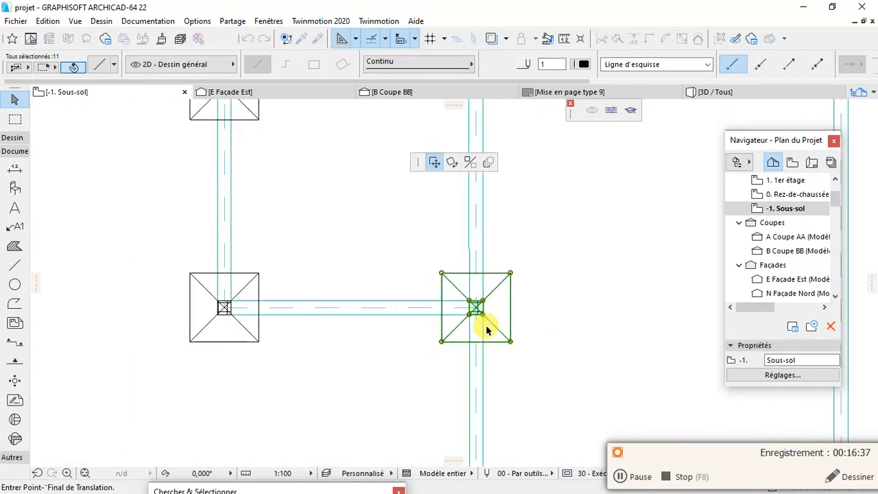
pyautogui.scroll(2, 608, 355)
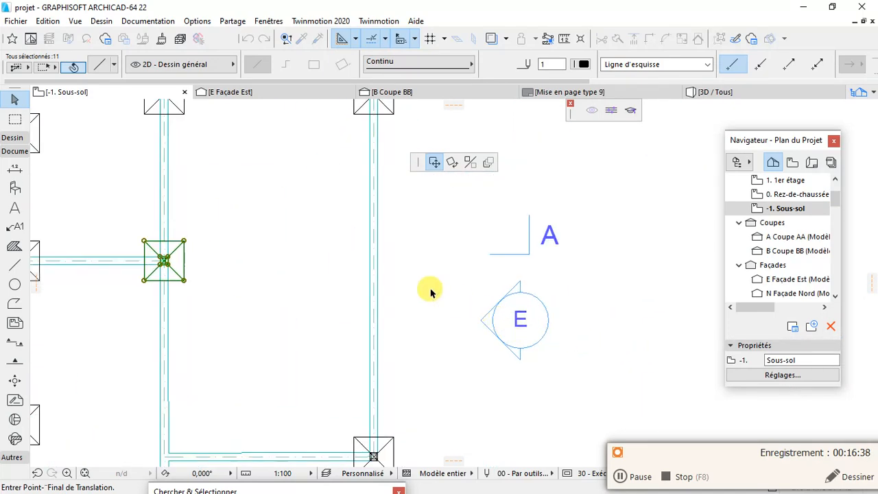
pyautogui.click(379, 267)
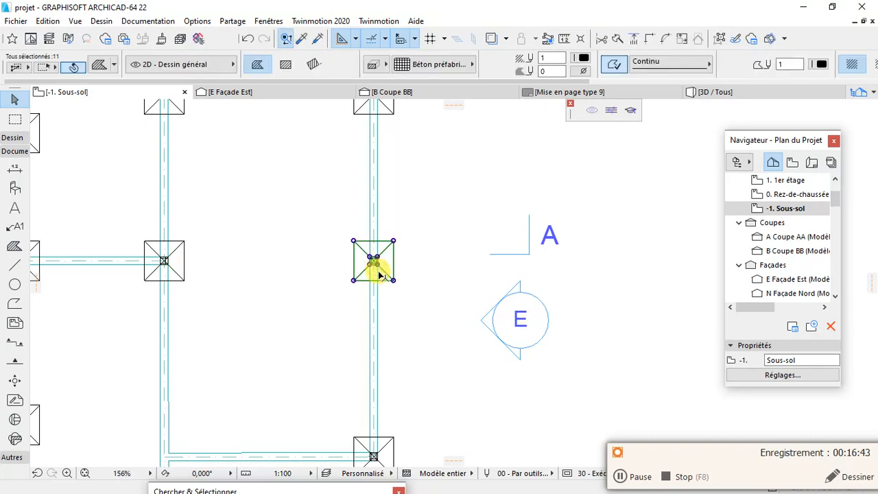
pyautogui.scroll(-3, 377, 271)
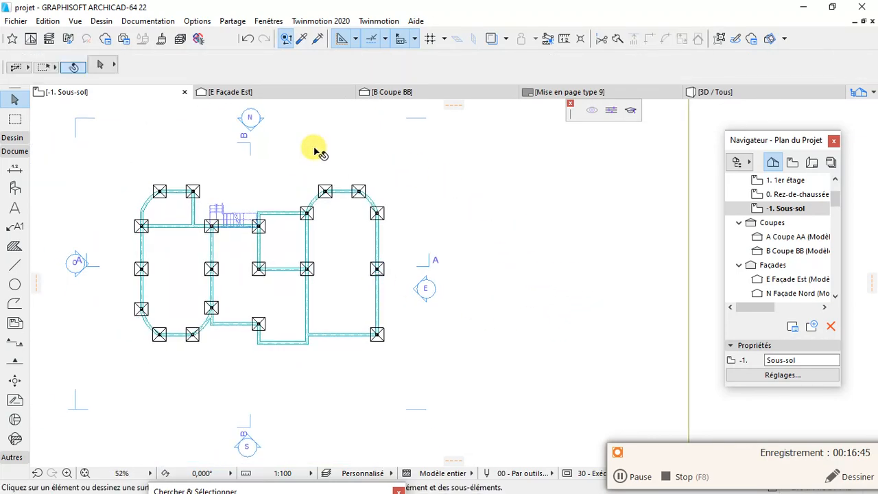
pyautogui.scroll(2, 282, 249)
pyautogui.scroll(2, 357, 343)
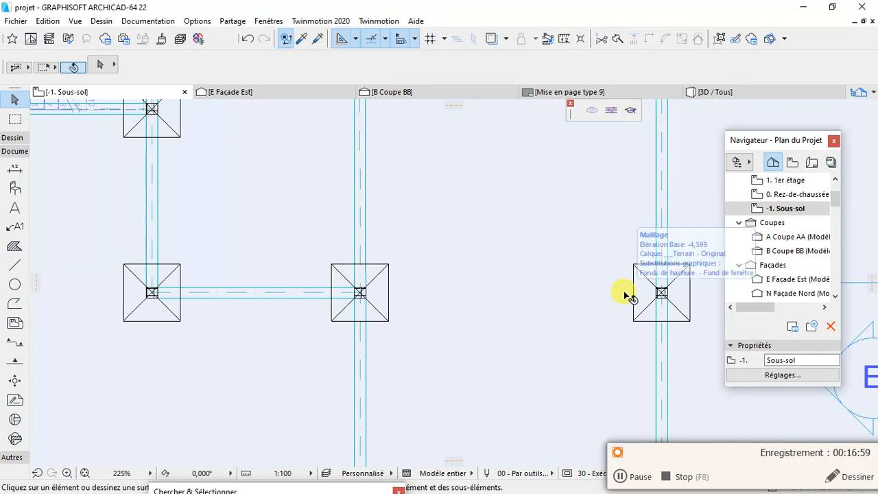
pyautogui.scroll(-3, 624, 293)
pyautogui.scroll(5, 489, 295)
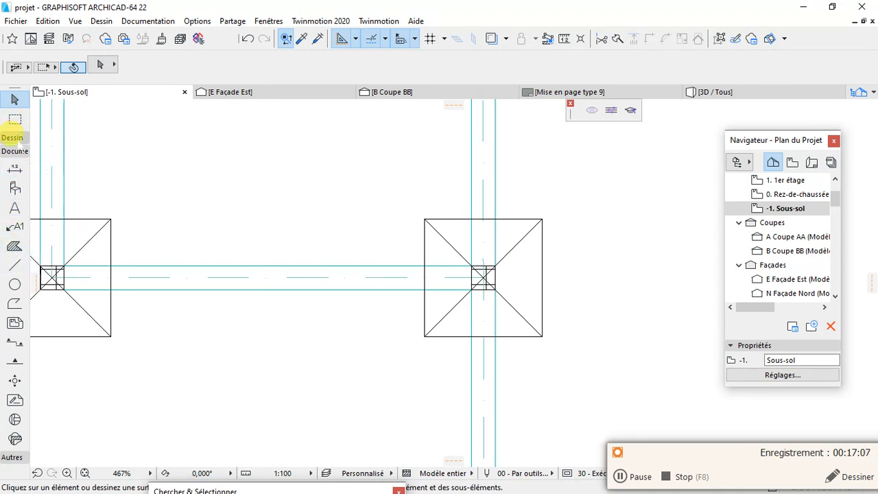
# - Open the Column tool's default settings, set the column top to Non lié and its height to 1,300
pyautogui.click(12, 137)
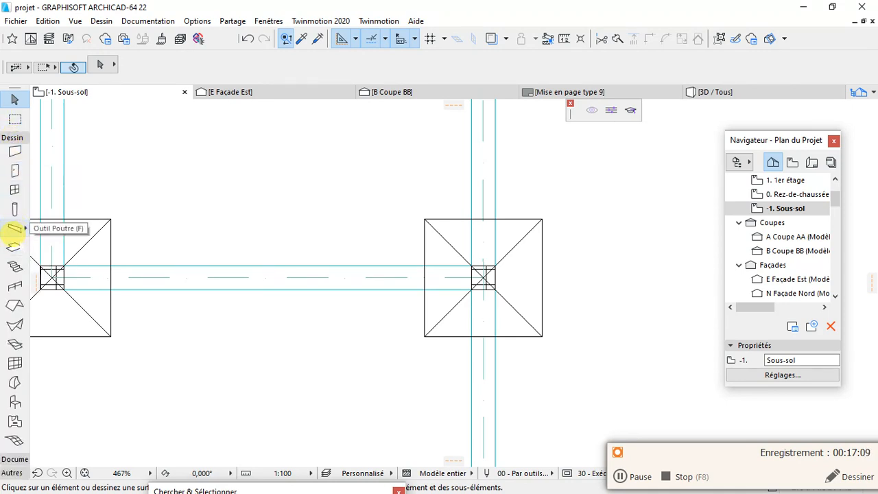
pyautogui.click(14, 209)
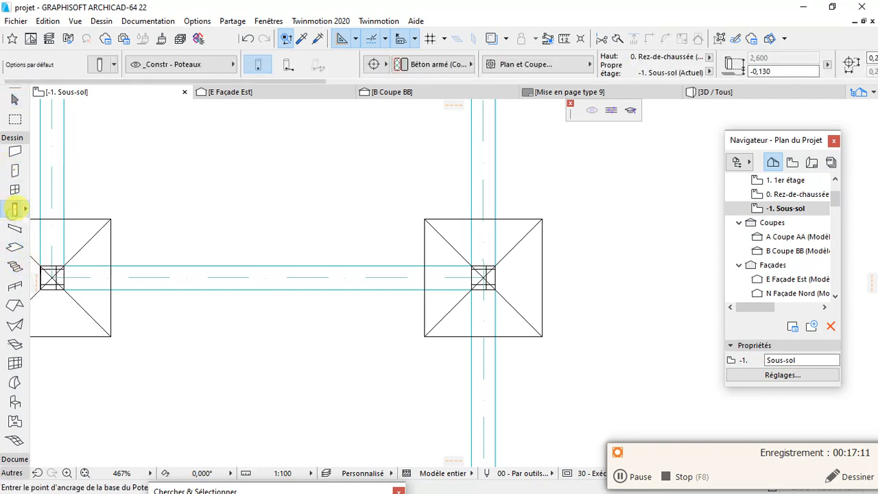
pyautogui.doubleClick(14, 209)
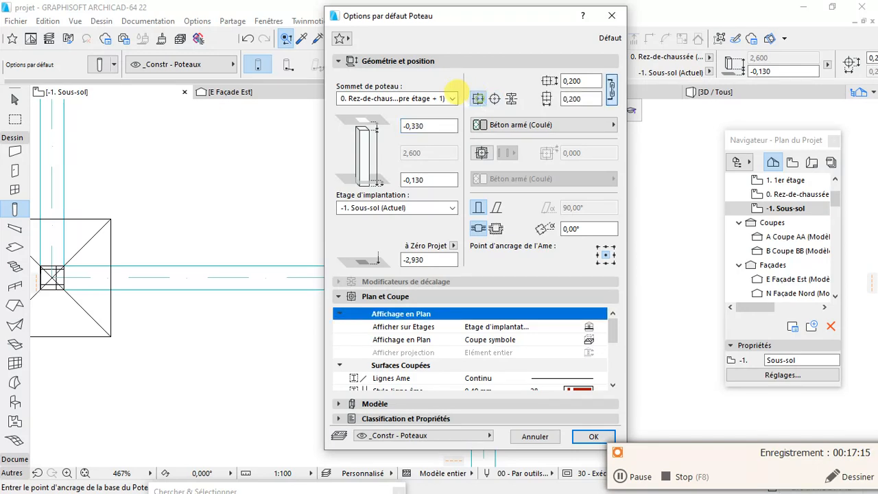
pyautogui.click(445, 98)
pyautogui.click(443, 148)
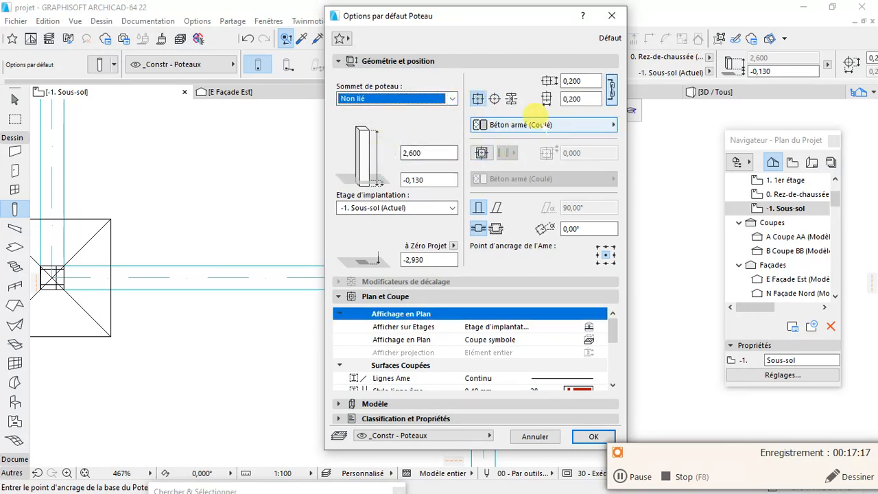
pyautogui.click(571, 100)
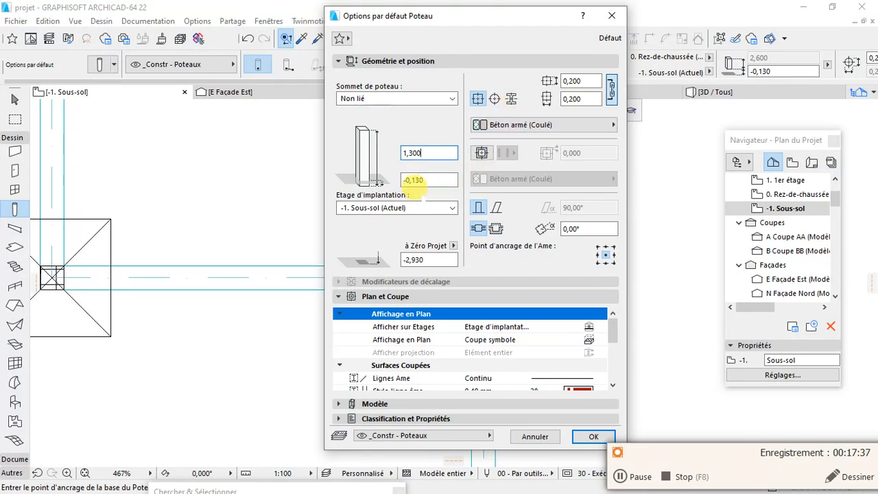
# - Set the column's core line pen to 1 and its uncut line pen to 21
pyautogui.scroll(-2, 590, 347)
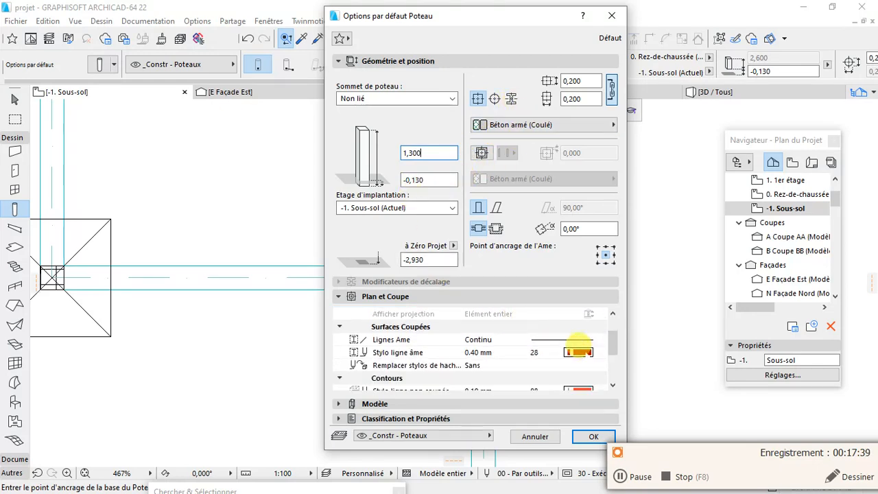
pyautogui.click(579, 353)
pyautogui.click(591, 343)
pyautogui.scroll(-4, 579, 316)
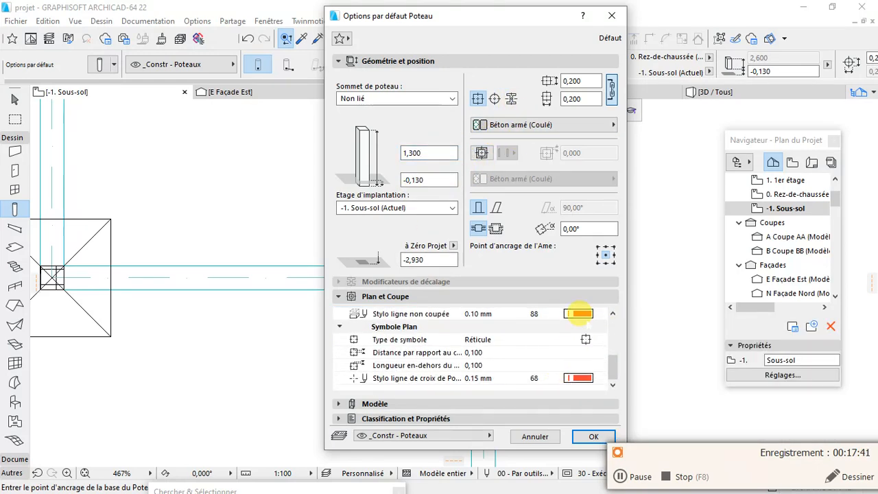
pyautogui.click(579, 313)
pyautogui.click(613, 319)
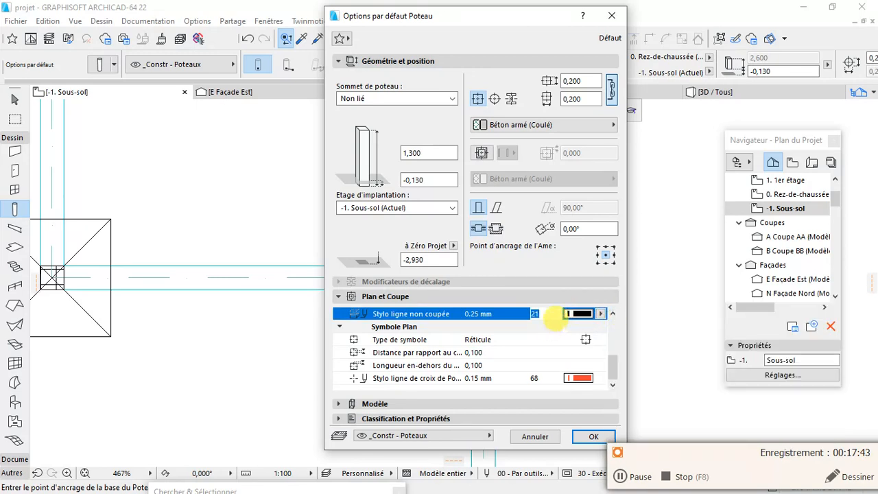
# - Override both column cut hatch pens with Les deux, set foreground and background pens to 1, and accept the settings
pyautogui.scroll(4, 532, 336)
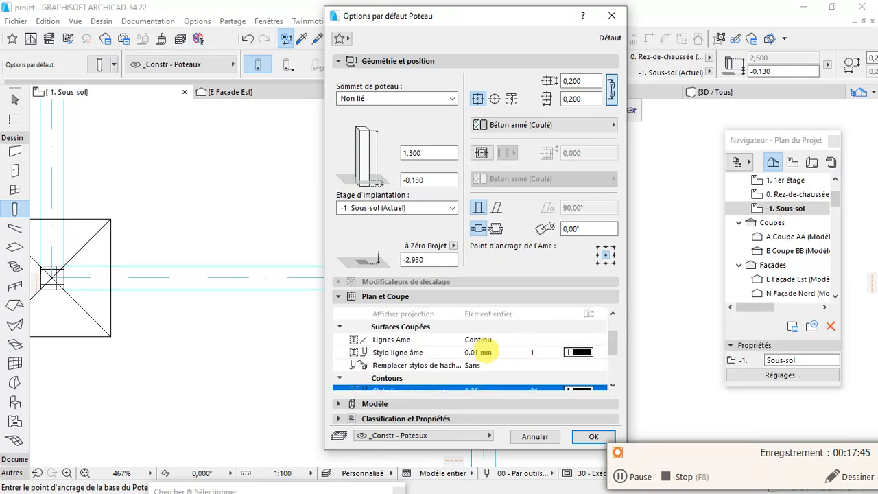
pyautogui.click(478, 352)
pyautogui.click(488, 366)
pyautogui.click(602, 365)
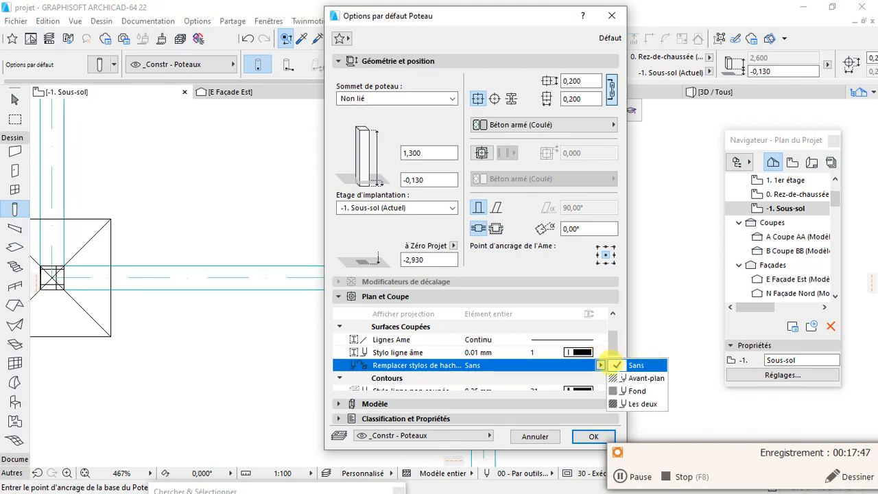
pyautogui.click(626, 401)
pyautogui.click(579, 378)
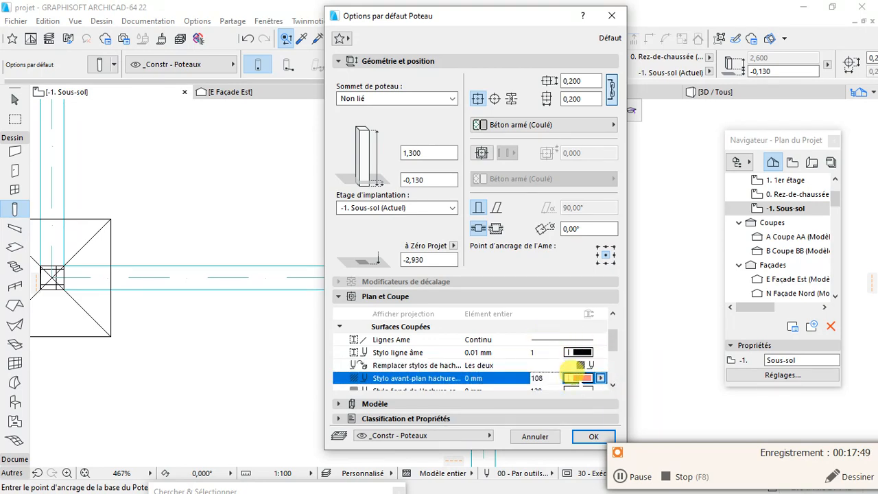
pyautogui.click(579, 378)
pyautogui.click(594, 333)
pyautogui.scroll(-3, 587, 324)
pyautogui.scroll(2, 584, 324)
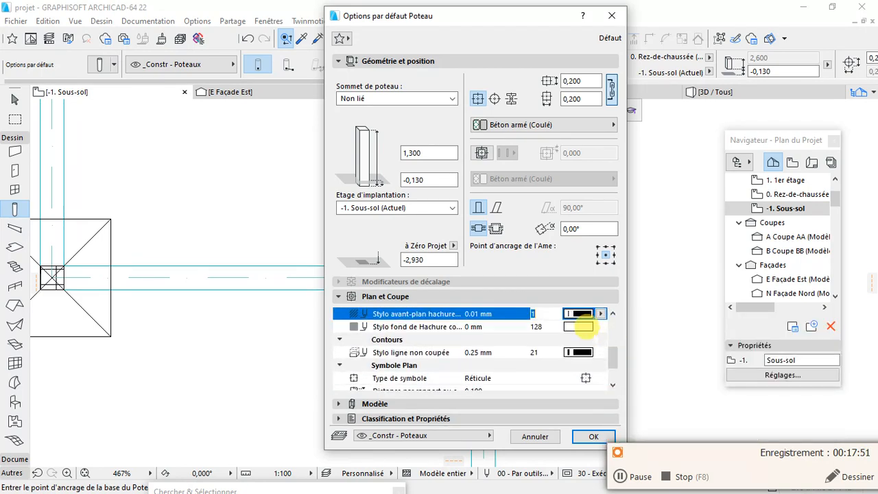
pyautogui.click(587, 327)
pyautogui.click(614, 323)
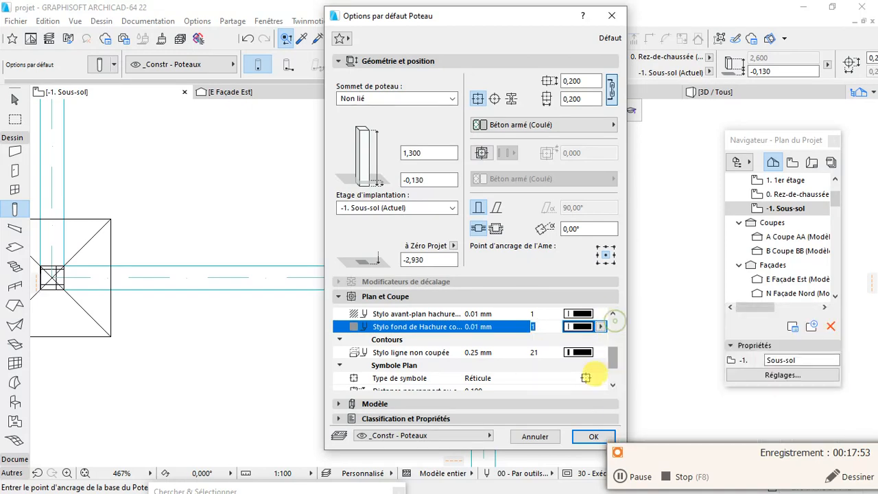
pyautogui.click(594, 436)
# - Place a 0,200 by 0,200 column in the empty area east of the central junction footing
pyautogui.scroll(-5, 598, 298)
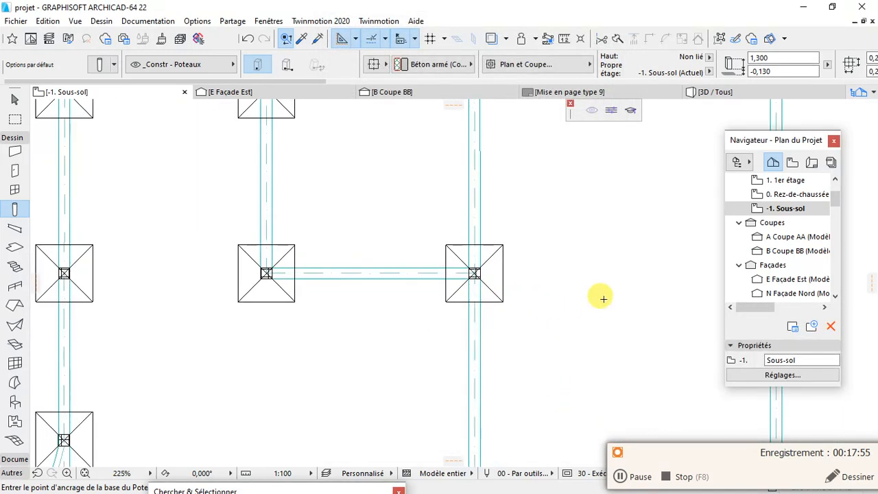
pyautogui.scroll(7, 567, 294)
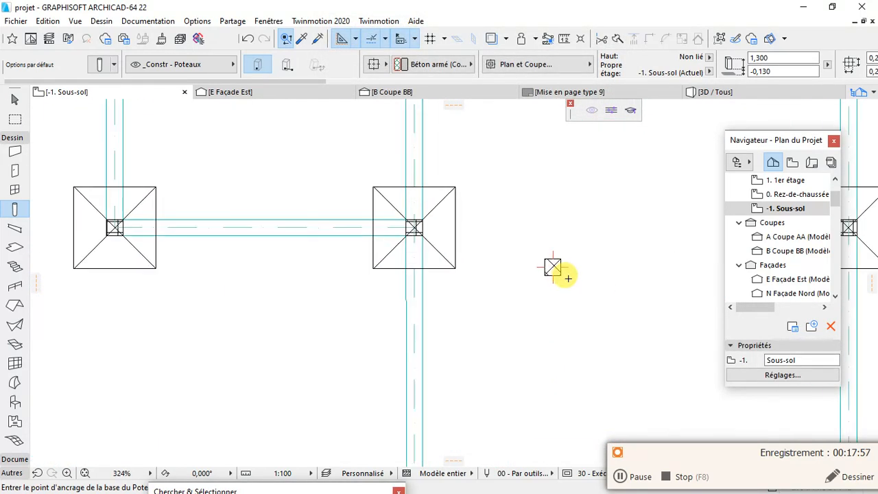
pyautogui.press('Escape')
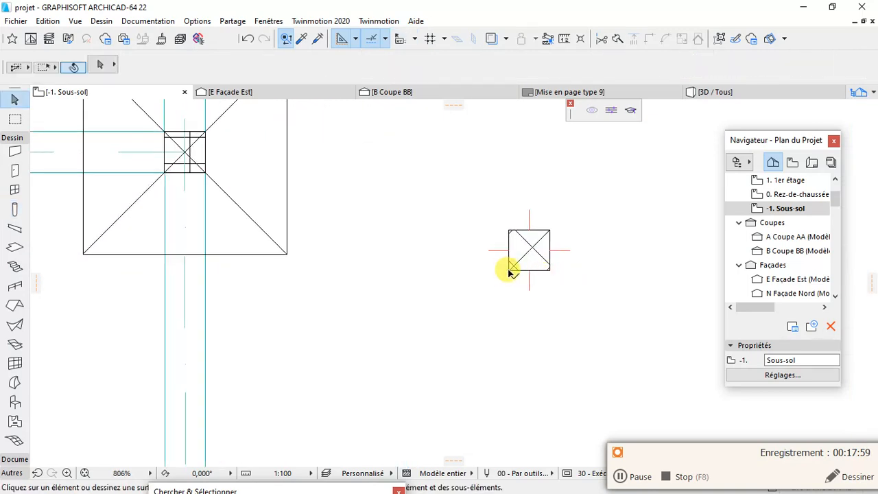
# - Copy the loose column by its lower-left corner onto the centre of the central junction footing
pyautogui.click(509, 272)
pyautogui.click(509, 270)
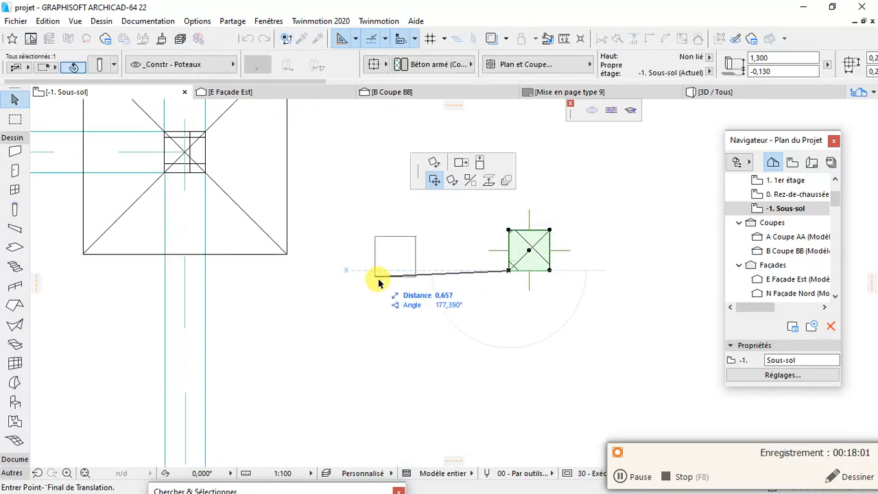
pyautogui.scroll(-4, 182, 206)
pyautogui.scroll(3, 174, 195)
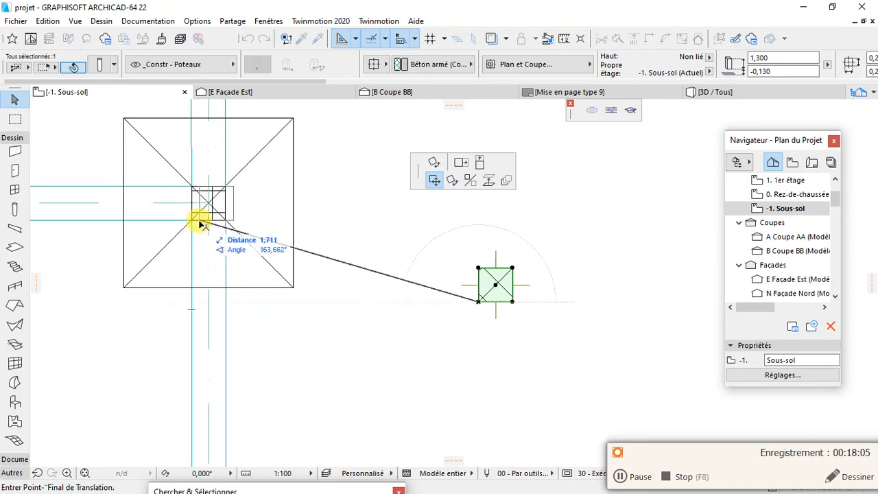
pyautogui.click(192, 223)
pyautogui.scroll(-3, 273, 244)
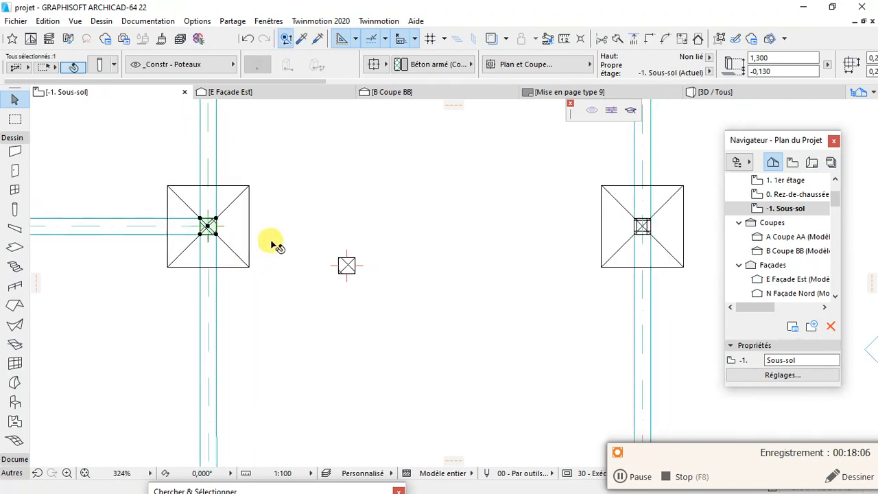
pyautogui.rightClick(209, 229)
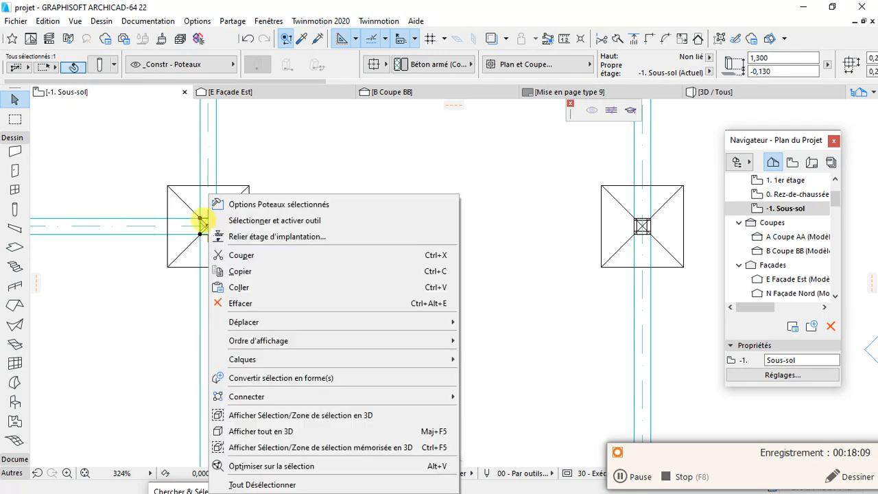
pyautogui.click(230, 148)
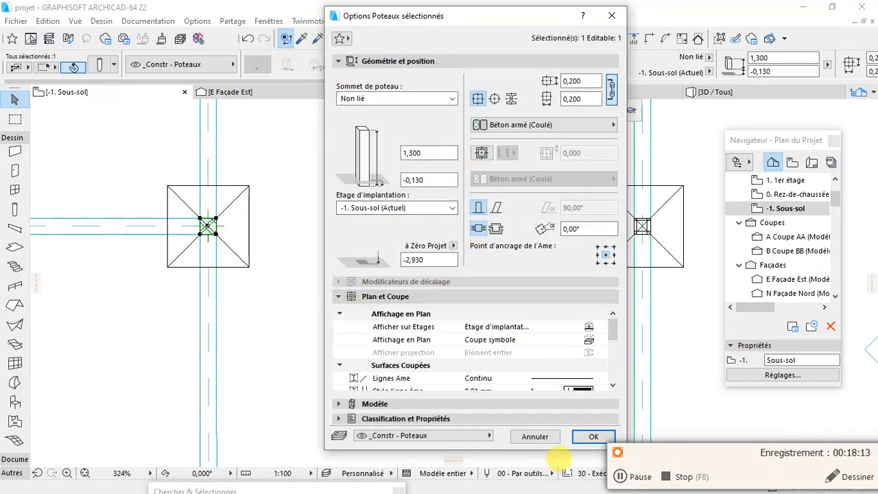
pyautogui.click(612, 16)
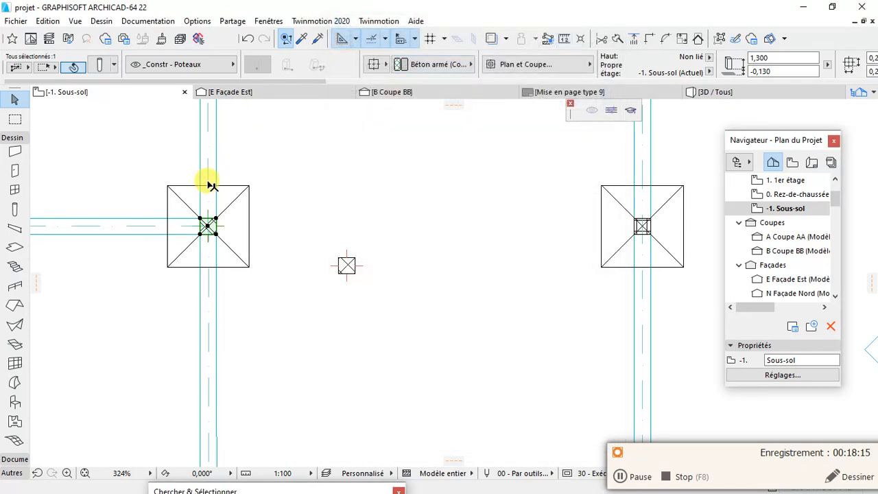
# - Start a translation with multiple copies from the central column's lower-left corner and place a copy on the southeast corner footing
pyautogui.rightClick(213, 228)
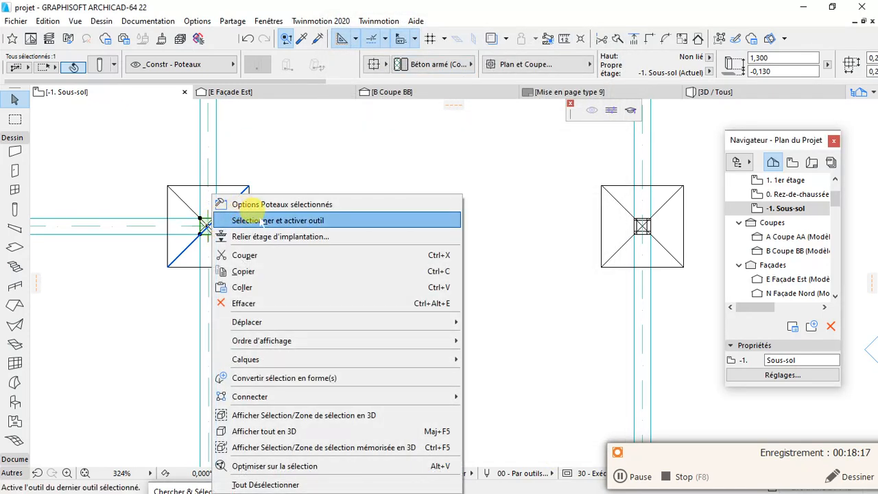
pyautogui.moveTo(273, 324)
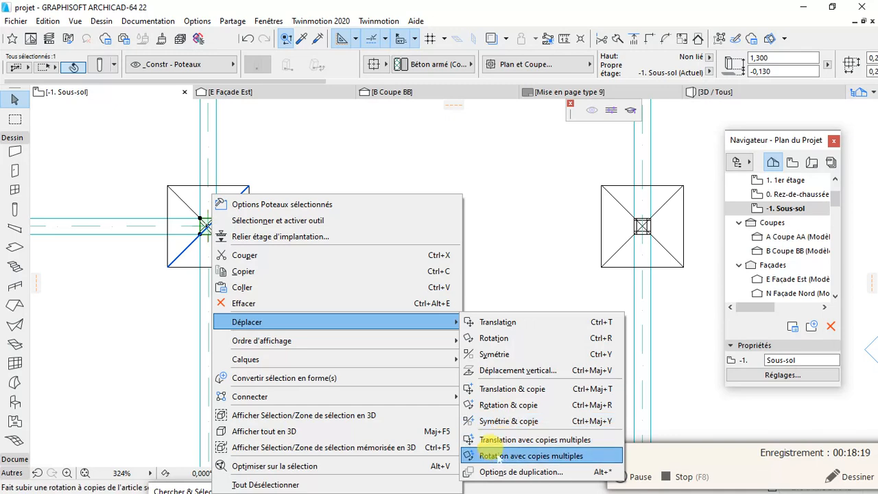
pyautogui.click(490, 439)
pyautogui.scroll(-2, 294, 259)
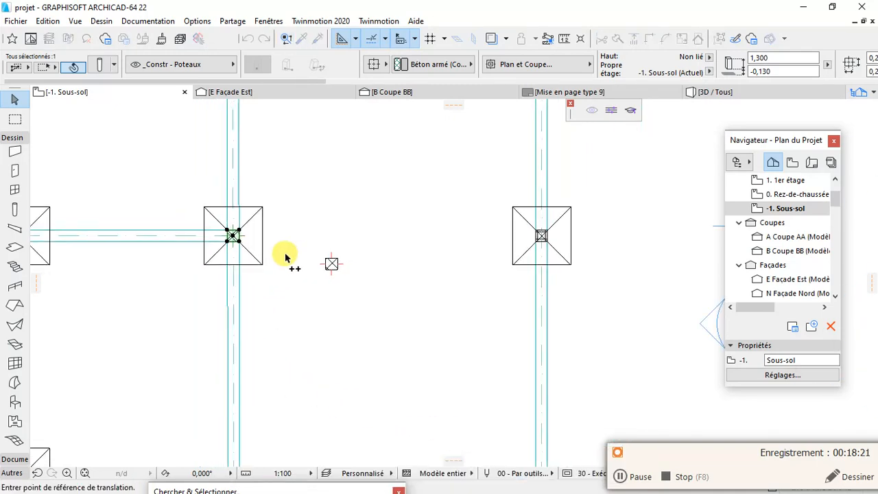
pyautogui.scroll(4, 217, 231)
pyautogui.click(259, 252)
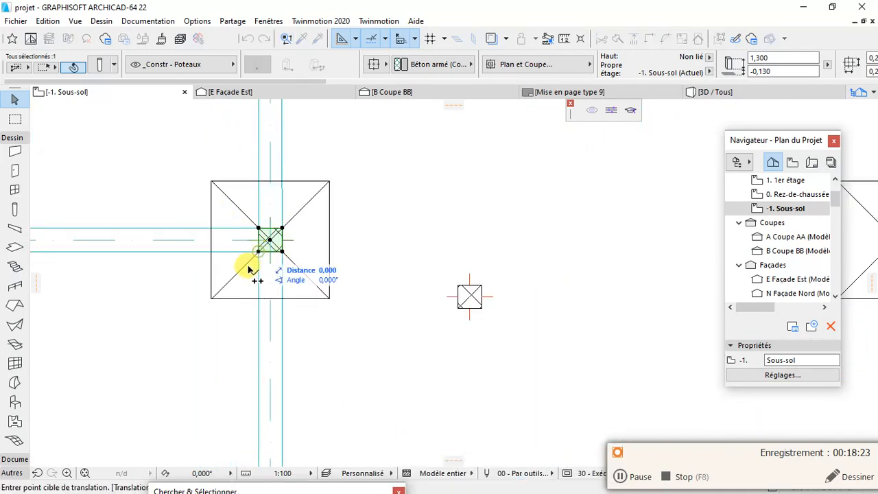
pyautogui.scroll(-5, 284, 255)
pyautogui.scroll(3, 302, 330)
pyautogui.scroll(4, 272, 298)
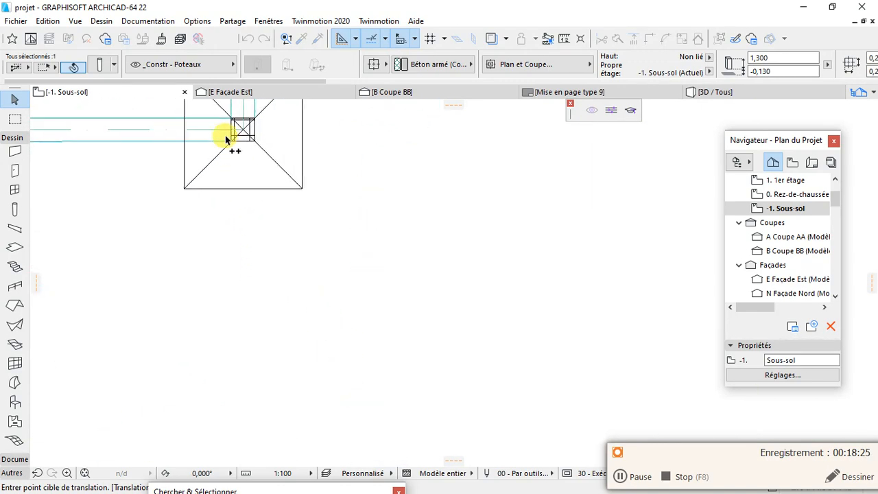
pyautogui.scroll(-5, 245, 239)
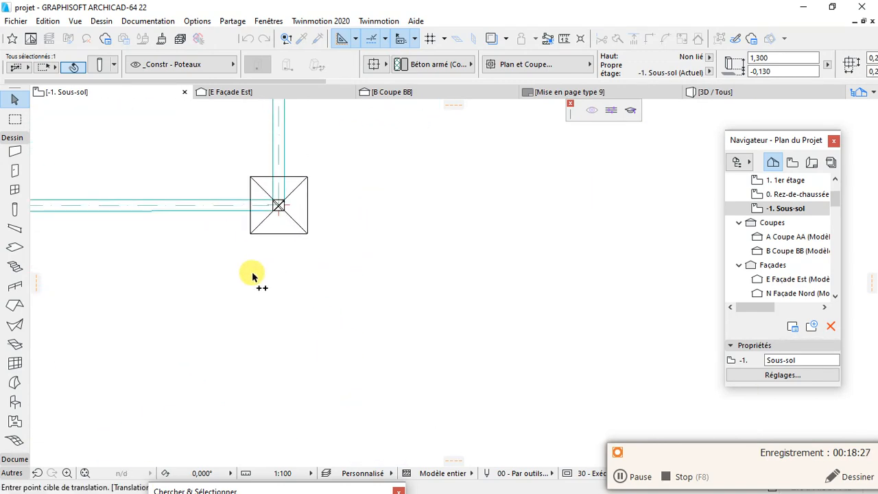
# - Place column copies on the south-central footing and on the two southern footings of the southwest curved bay
pyautogui.scroll(4, 74, 240)
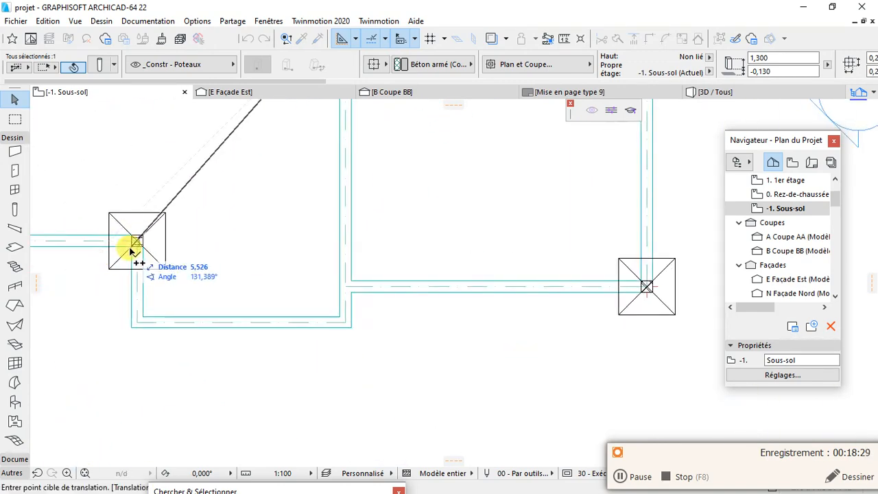
pyautogui.scroll(-5, 192, 306)
pyautogui.scroll(4, 245, 329)
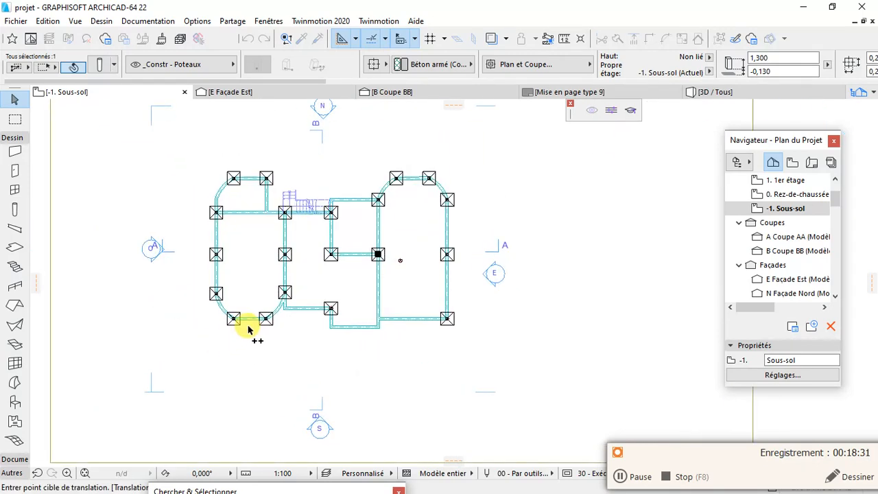
pyautogui.scroll(2, 291, 301)
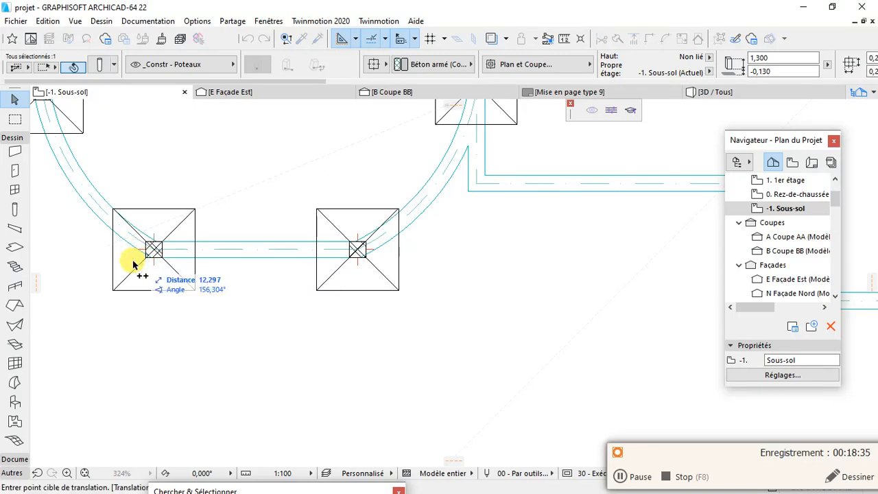
pyautogui.scroll(-3, 134, 264)
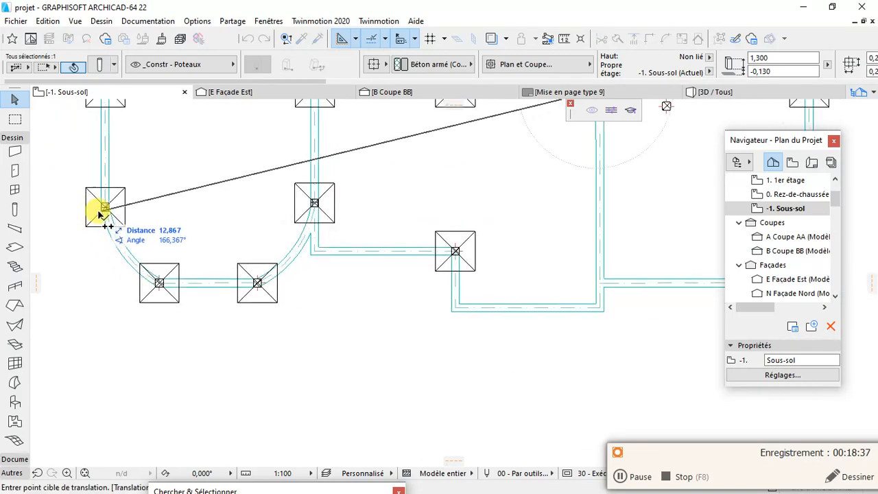
# - Place column copies on the southern and middle footings of the west wall, aligned to their lower-left corners
pyautogui.click(98, 212)
pyautogui.scroll(-5, 80, 153)
pyautogui.scroll(2, 79, 152)
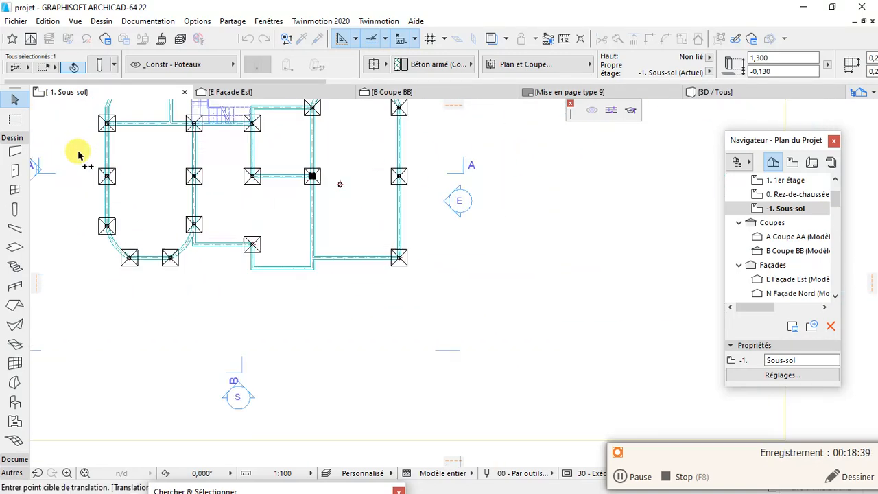
pyautogui.scroll(5, 78, 155)
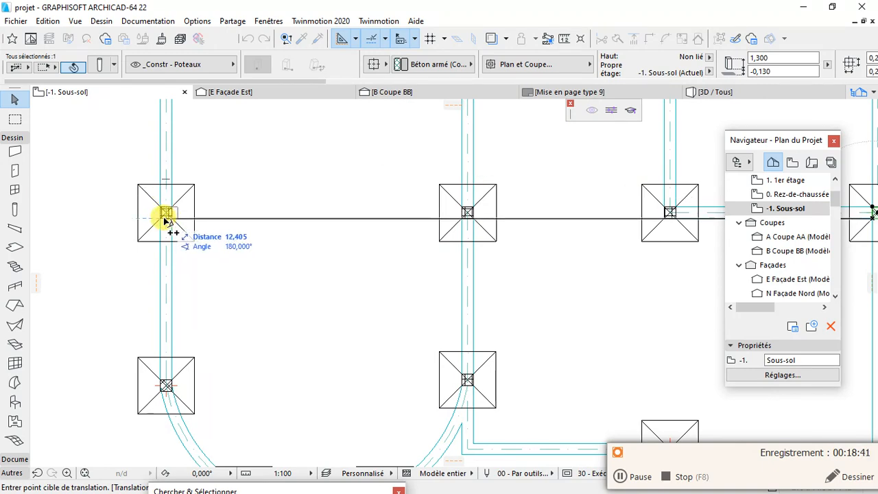
pyautogui.scroll(5, 165, 220)
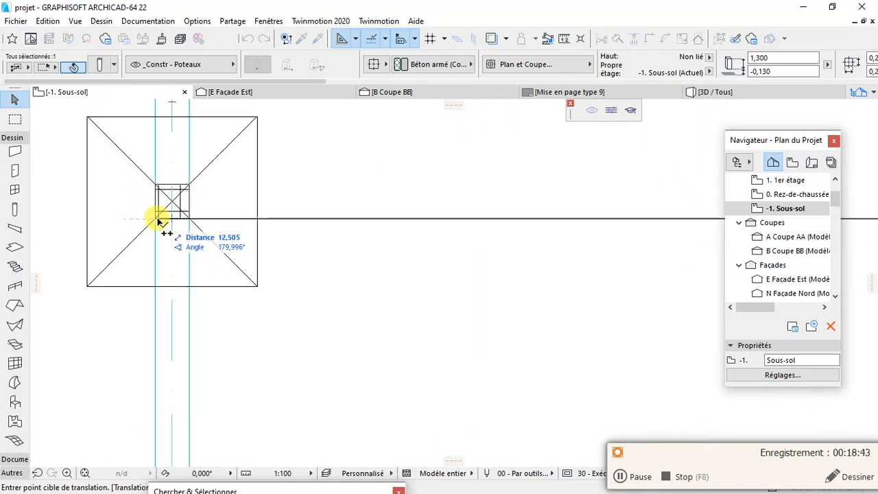
pyautogui.scroll(-8, 164, 226)
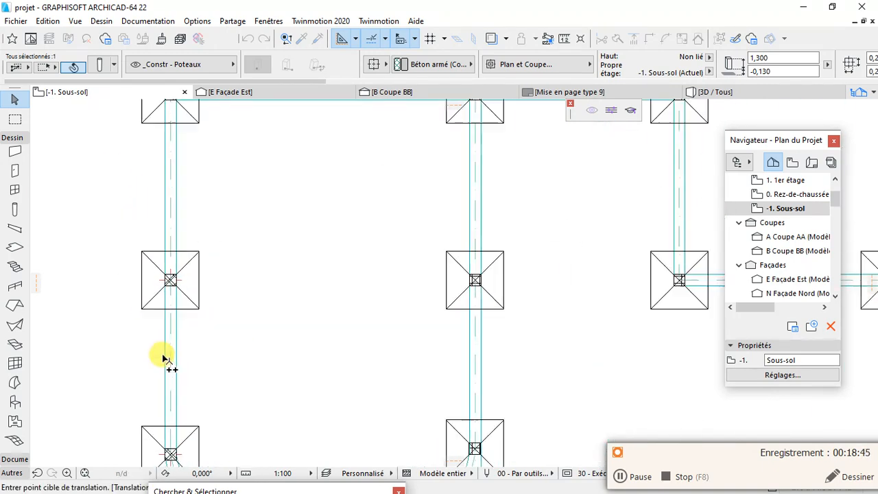
# - Place a column copy on the footing at the west end of the short wall leading to the central junction
pyautogui.scroll(4, 139, 200)
pyautogui.scroll(-3, 235, 240)
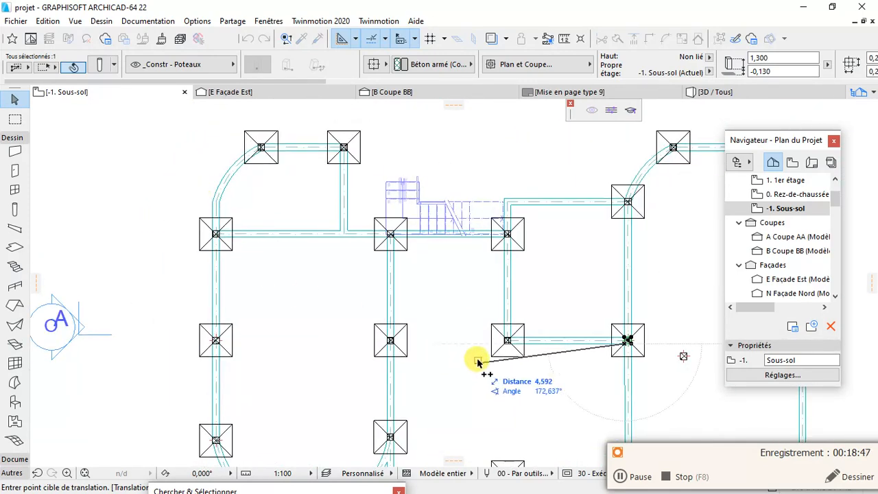
pyautogui.click(504, 348)
pyautogui.scroll(3, 504, 348)
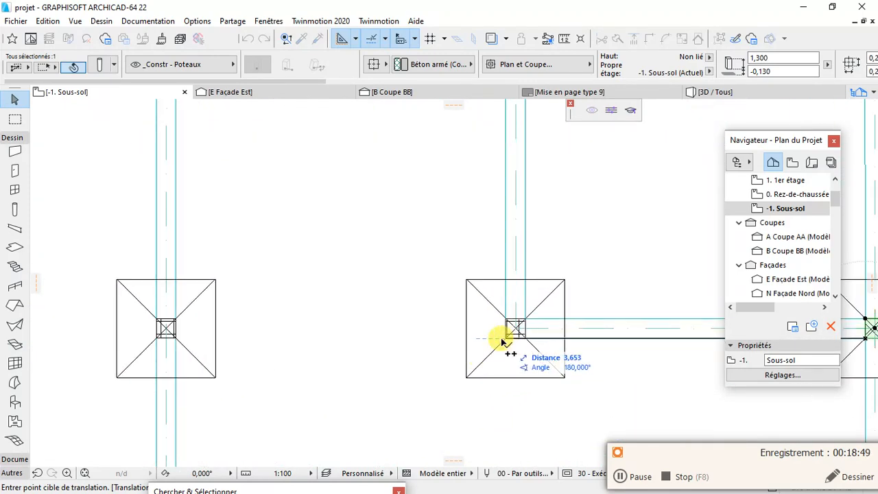
pyautogui.scroll(3, 501, 341)
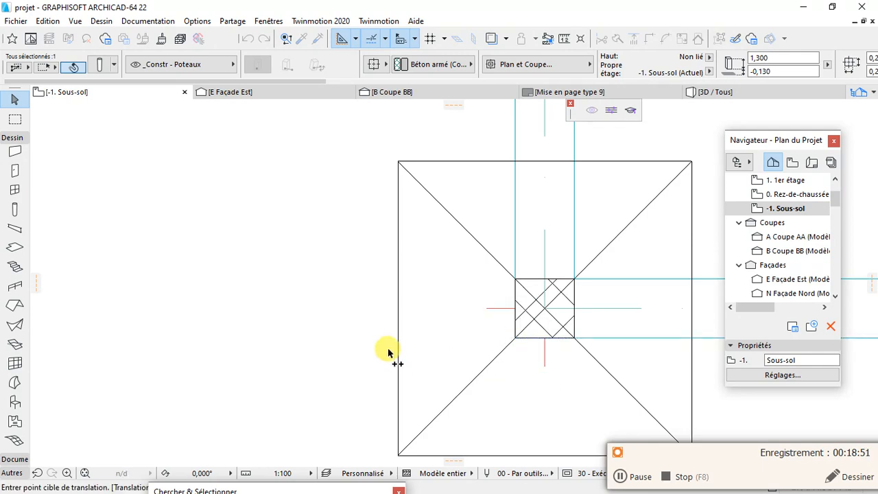
pyautogui.scroll(-5, 210, 318)
# - Place column copies on the middle and southern footings of the interior wall between the west wall and the centre
pyautogui.scroll(2, 216, 317)
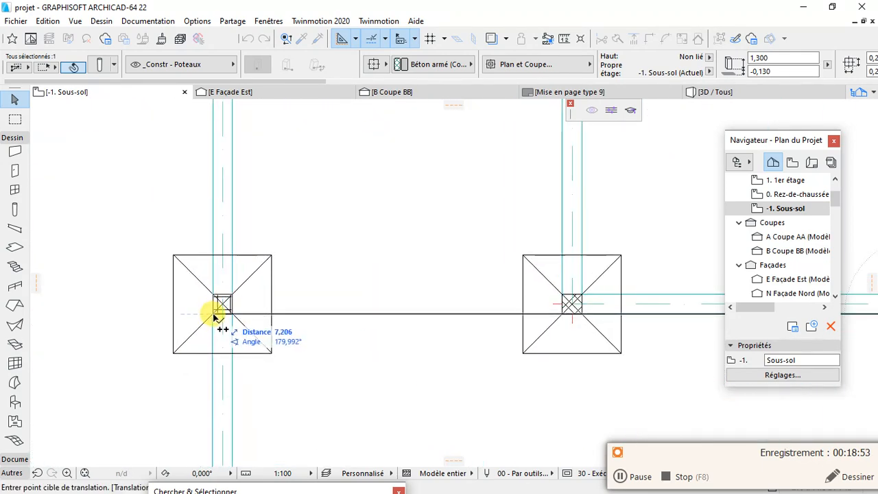
pyautogui.click(213, 315)
pyautogui.scroll(-3, 247, 286)
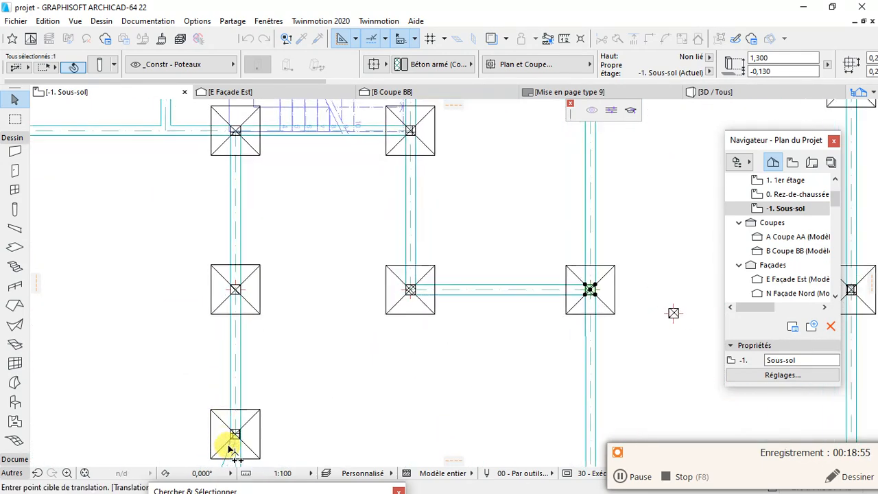
pyautogui.scroll(4, 230, 439)
pyautogui.click(236, 416)
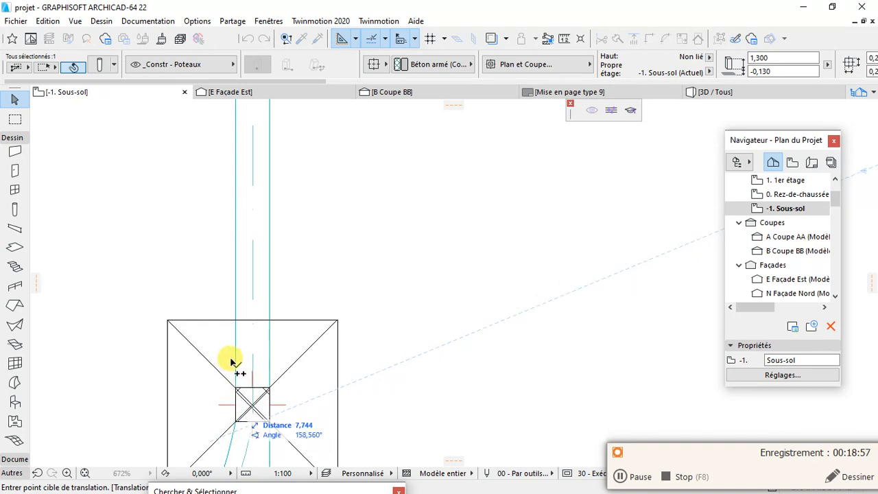
# - Place column copies on the west wall's northern footing and on the footing at the staircase's west end
pyautogui.scroll(-6, 173, 249)
pyautogui.scroll(6, 39, 158)
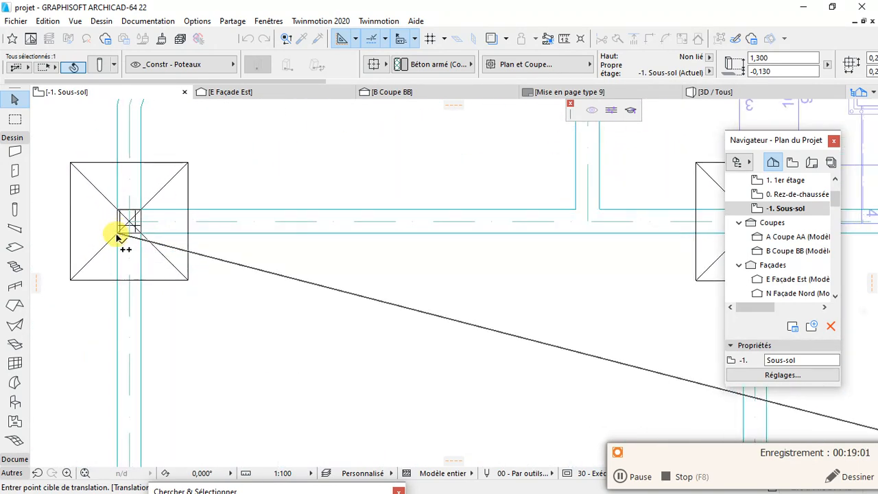
pyautogui.scroll(-2, 410, 271)
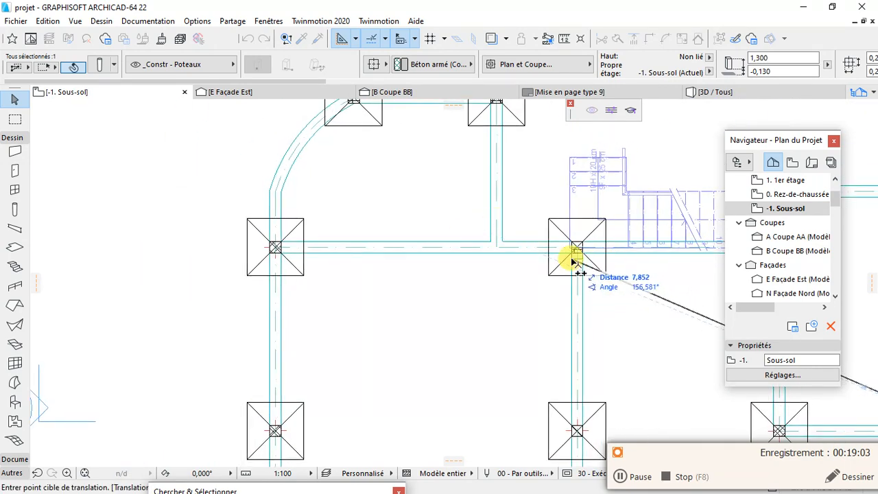
# - Place column copies on the two northernmost footings of the northwest curved bay
pyautogui.scroll(-3, 476, 146)
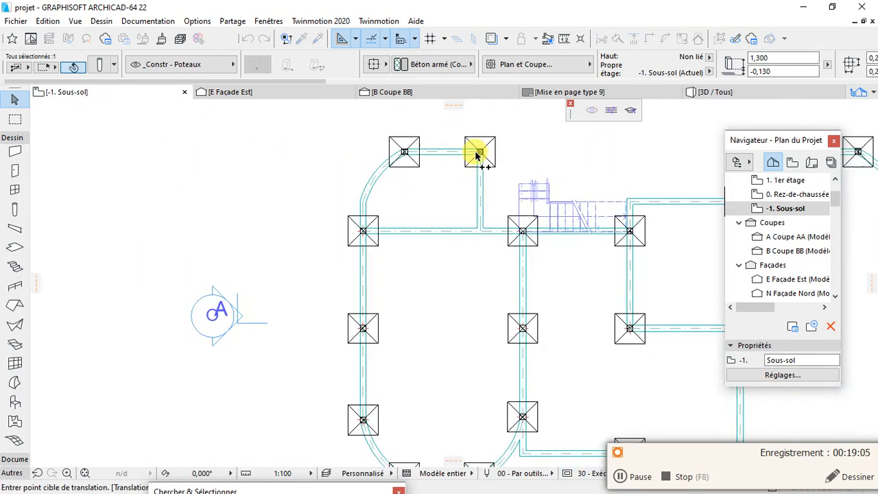
pyautogui.scroll(4, 481, 142)
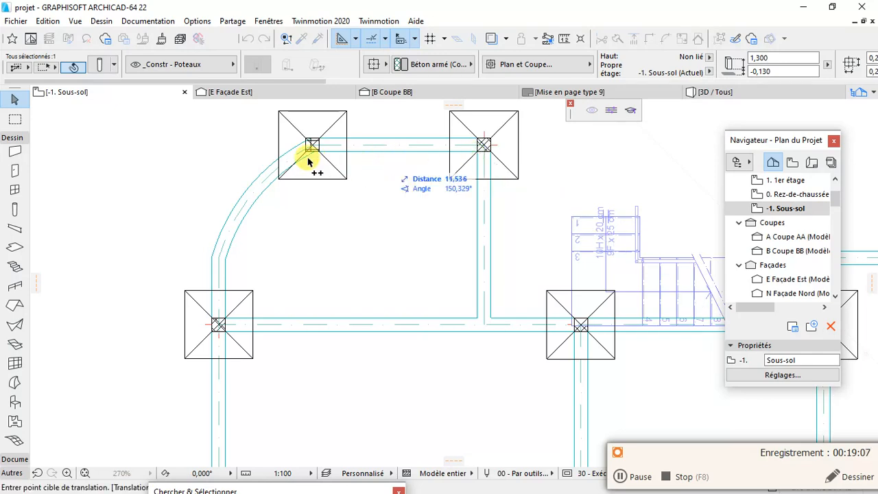
pyautogui.scroll(-3, 254, 252)
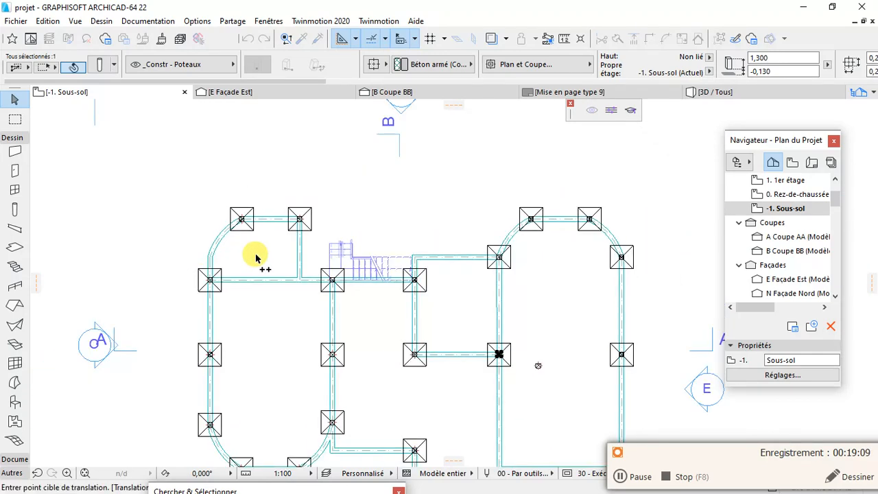
# - Place column copies on the footings of the northeast curved bay, at its two northern corners and its lower ends
pyautogui.scroll(4, 311, 222)
pyautogui.scroll(2, 310, 222)
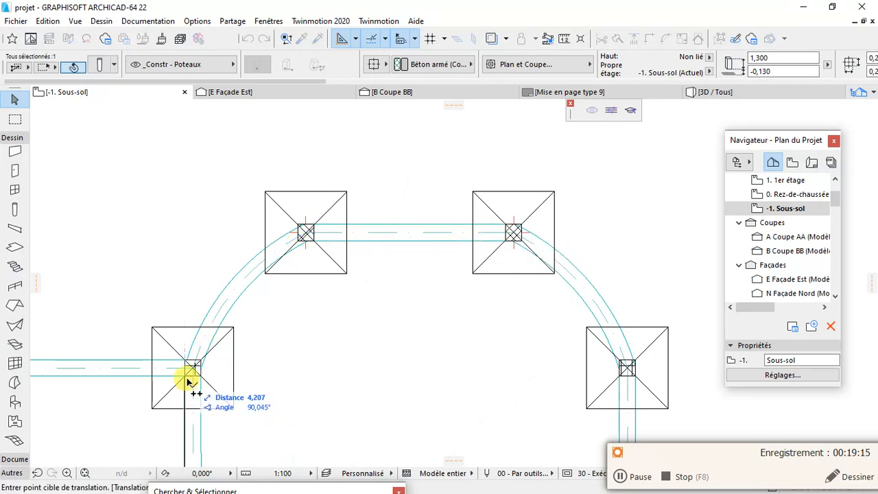
pyautogui.click(184, 376)
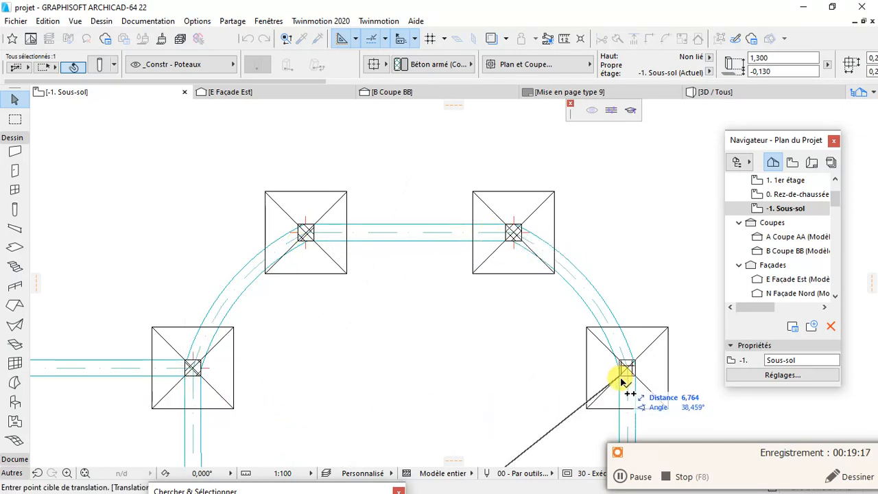
# - Place column copies on the northeast bay's lower east footing, the east wall's middle footing and the southeast corner footing
pyautogui.scroll(-5, 417, 250)
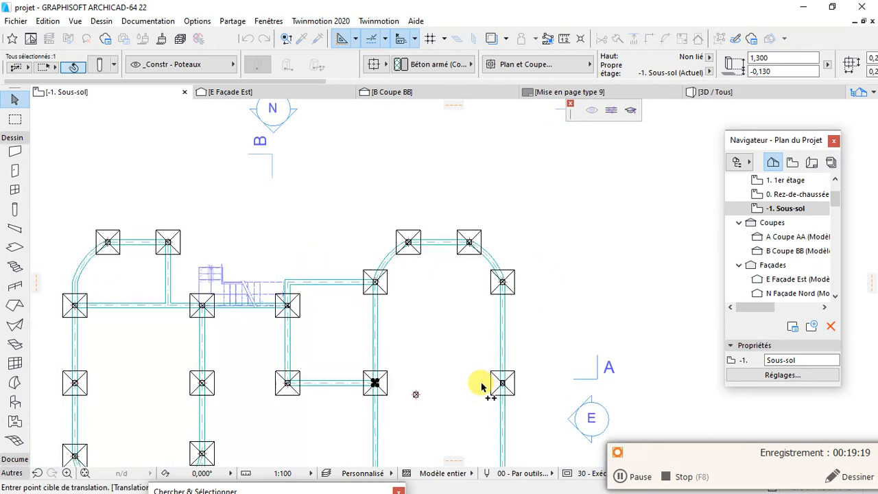
pyautogui.scroll(4, 522, 388)
pyautogui.scroll(1, 530, 388)
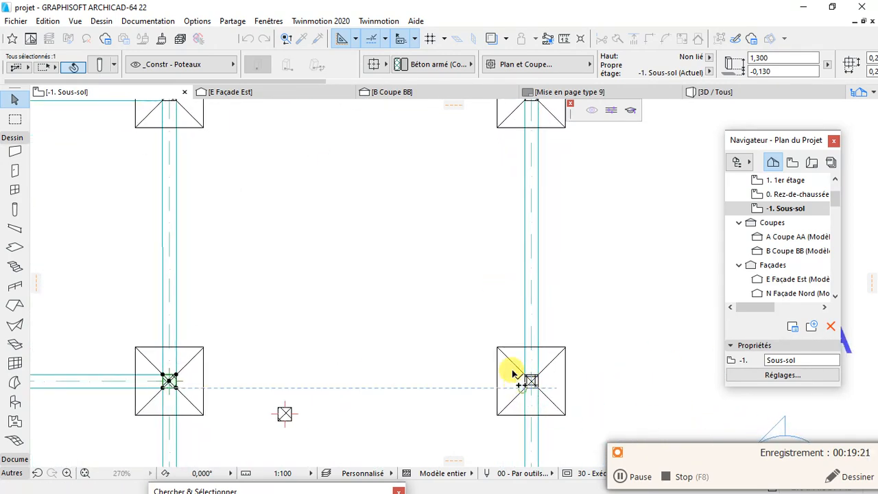
pyautogui.scroll(-5, 490, 310)
pyautogui.scroll(4, 476, 374)
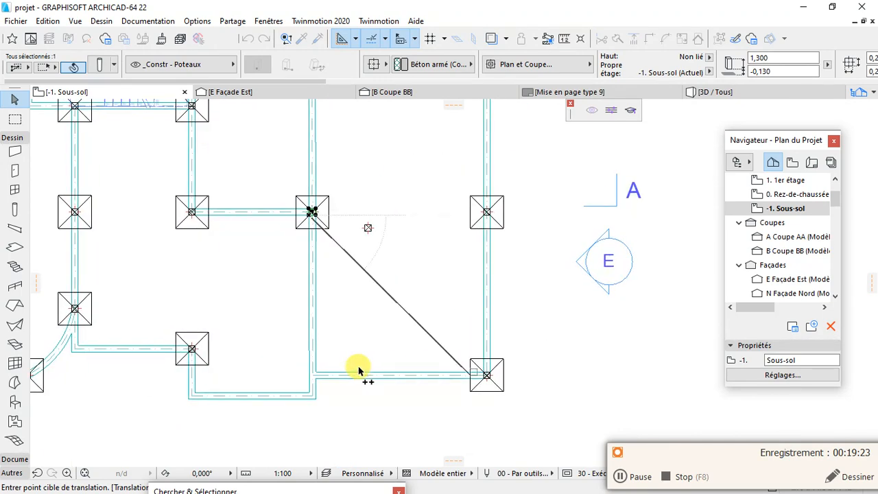
# - Place a column copy on the footing at the staircase's east end and finish the multiple copy
pyautogui.scroll(-4, 359, 368)
pyautogui.scroll(4, 255, 295)
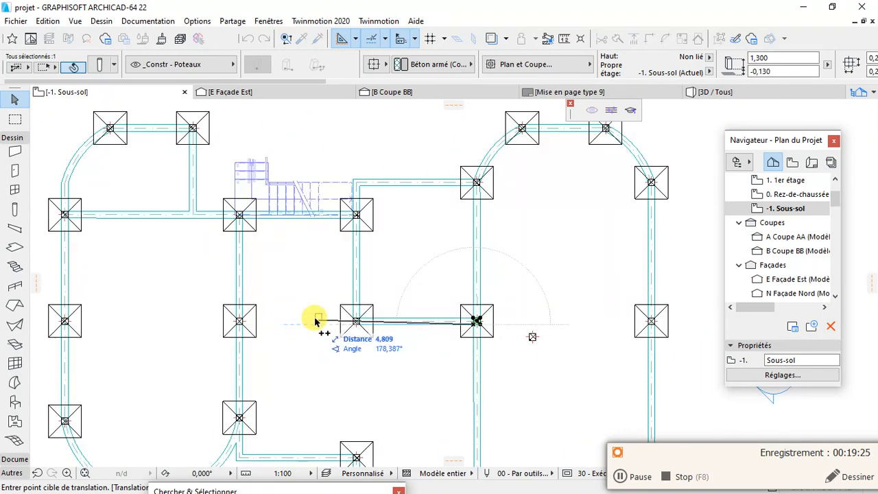
pyautogui.scroll(3, 356, 214)
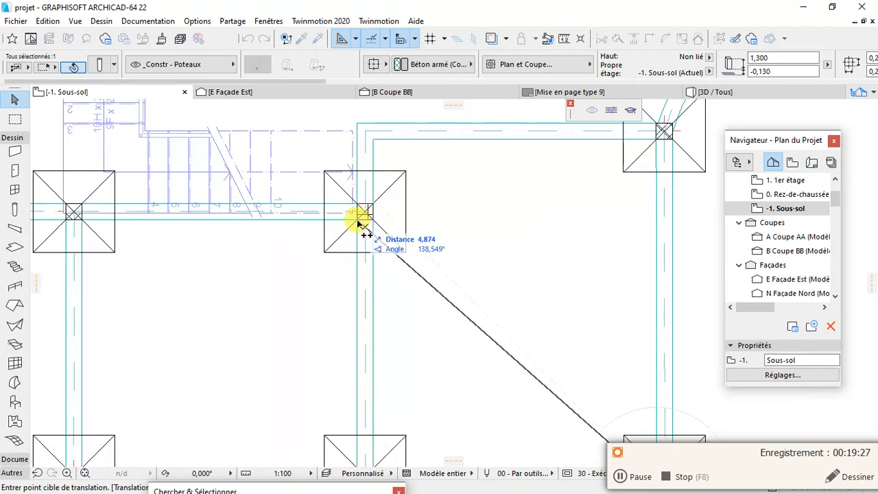
pyautogui.scroll(-6, 320, 281)
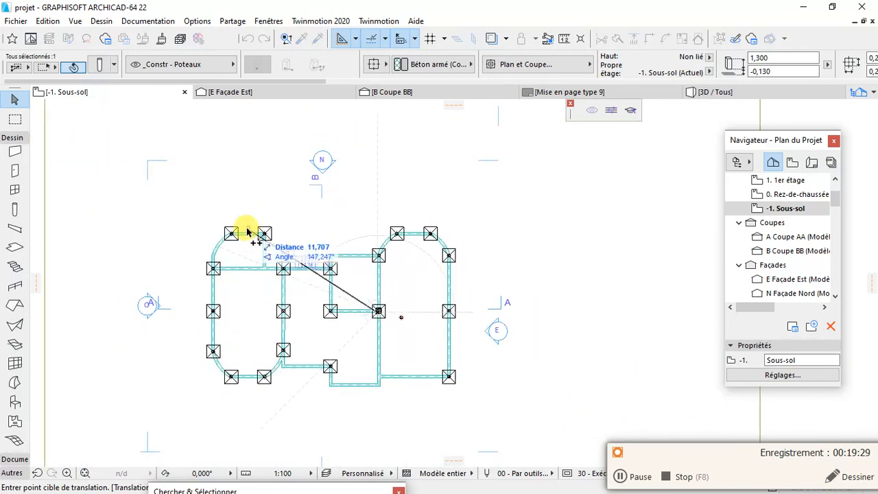
pyautogui.scroll(2, 246, 227)
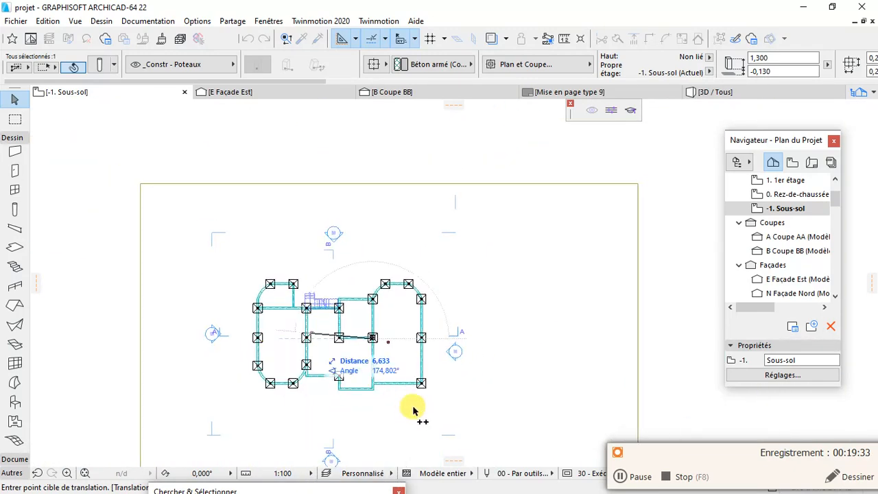
pyautogui.click(416, 366)
pyautogui.scroll(2, 302, 302)
pyautogui.scroll(-4, 340, 251)
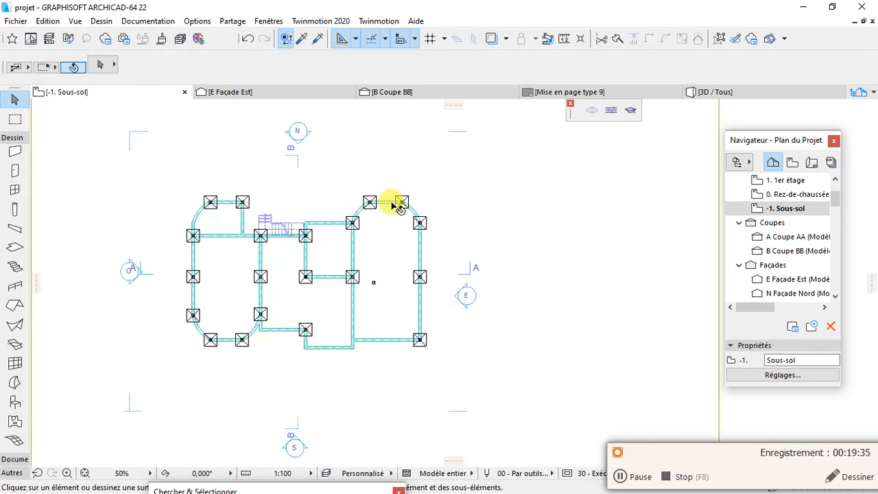
# - Configure the Slab tool defaults with a thickness of 0,250 and Béton as the building material
pyautogui.click(15, 247)
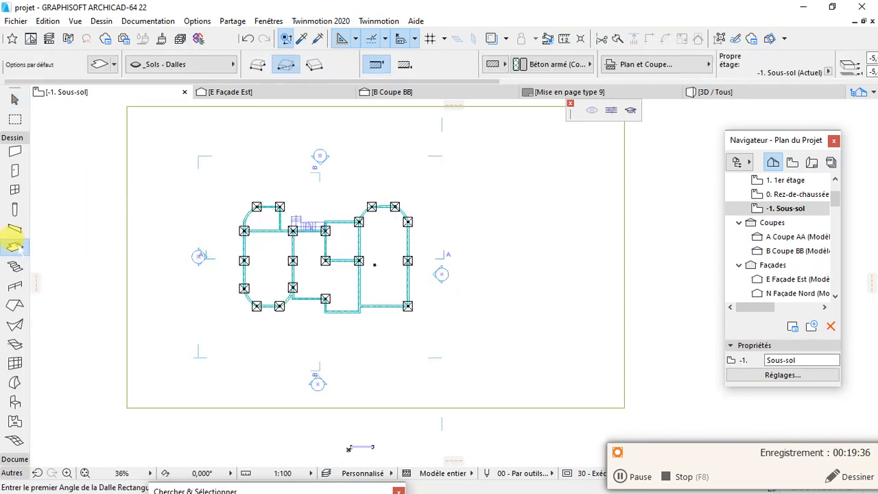
pyautogui.hotkey('ctrl', 't')
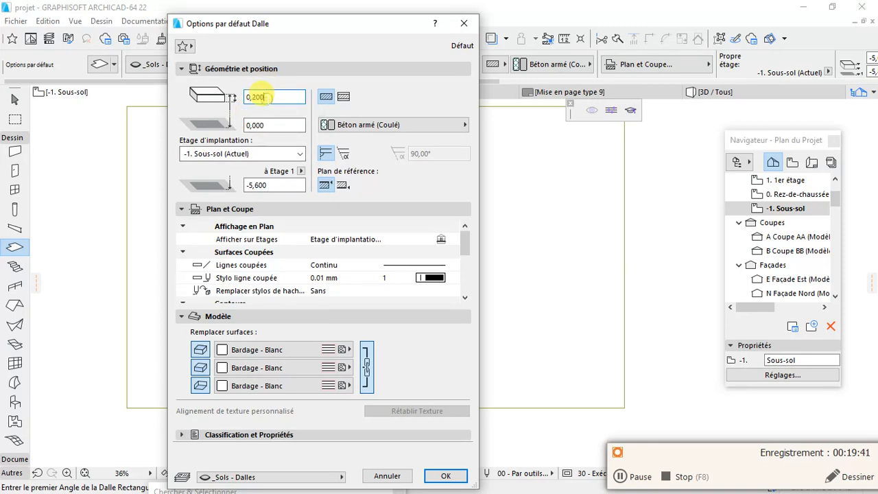
pyautogui.write('0,25')
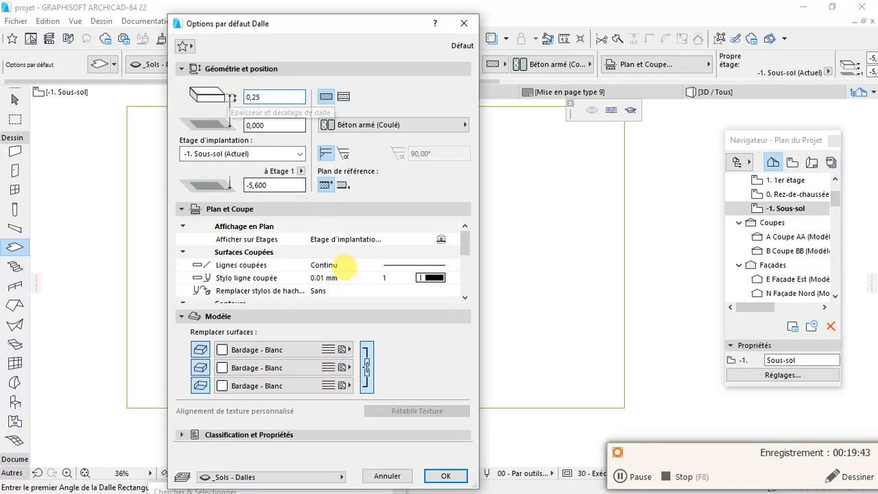
pyautogui.scroll(-3, 425, 275)
pyautogui.scroll(1, 426, 266)
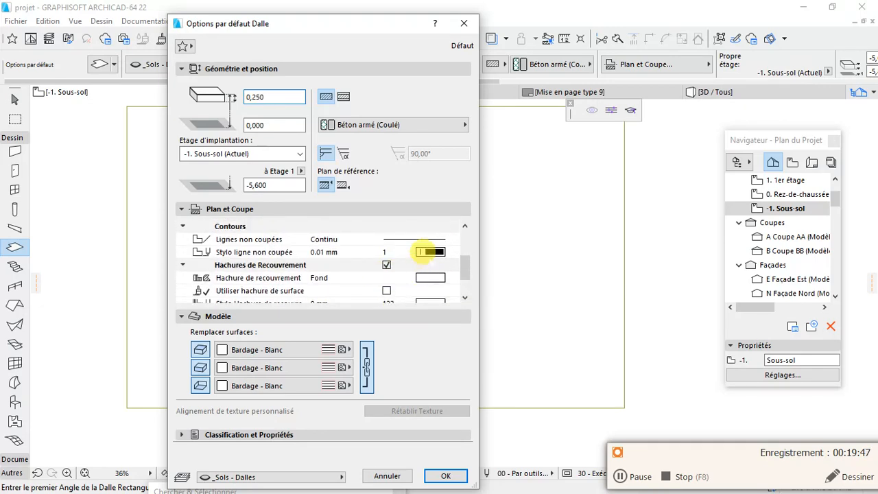
pyautogui.click(387, 124)
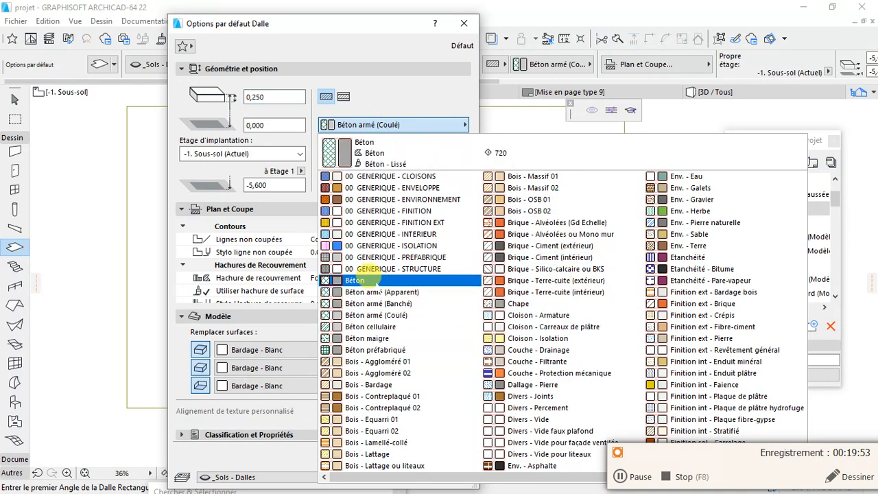
pyautogui.click(367, 280)
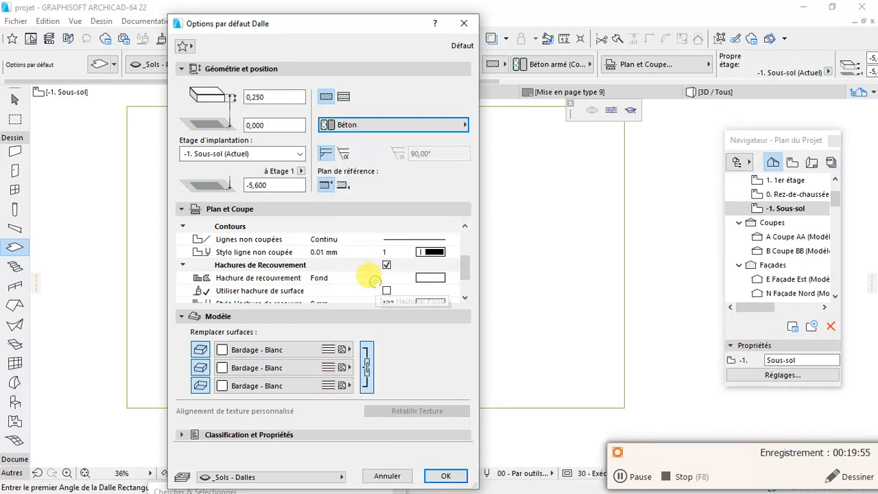
pyautogui.scroll(-1, 425, 275)
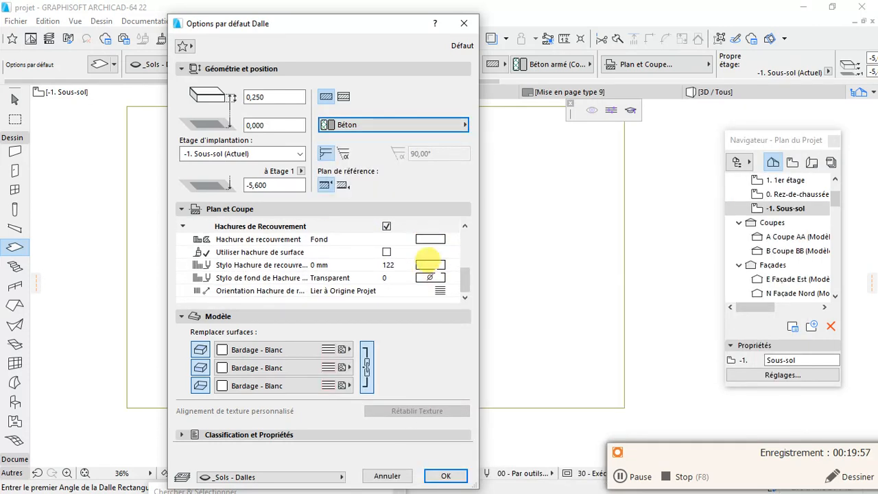
pyautogui.scroll(5, 426, 261)
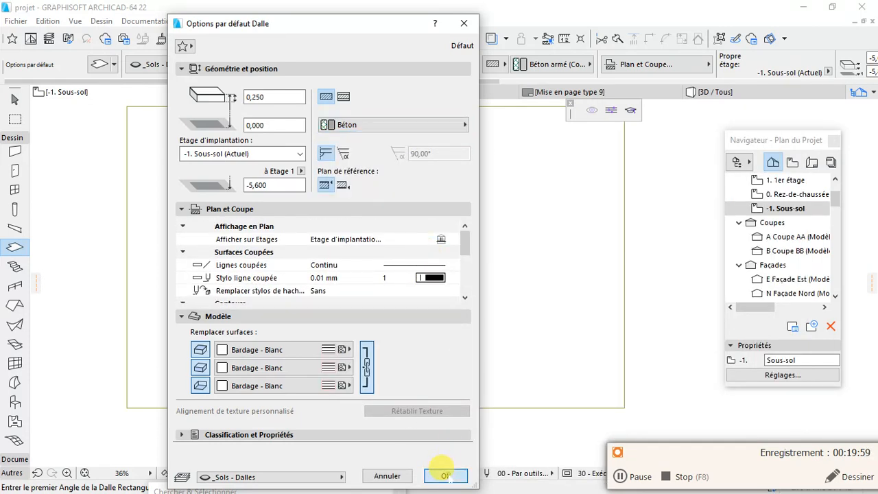
pyautogui.click(445, 476)
# - Draw a rectangular slab corner to corner over the southeast footing, showing the hidden _Sols - Dalles layer
pyautogui.scroll(8, 404, 284)
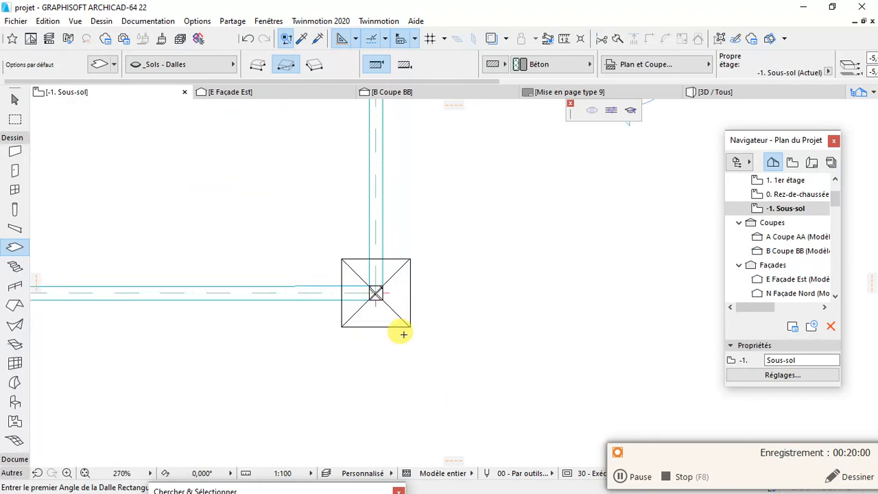
pyautogui.scroll(3, 403, 334)
pyautogui.click(415, 316)
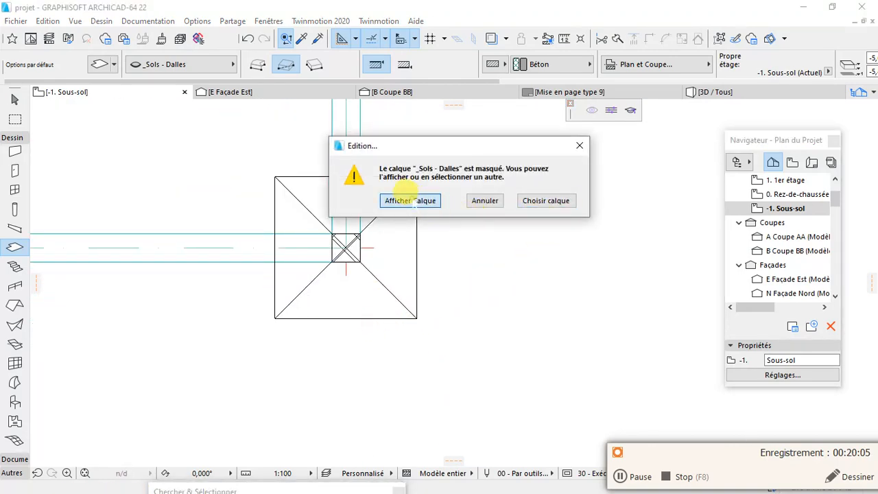
pyautogui.click(410, 200)
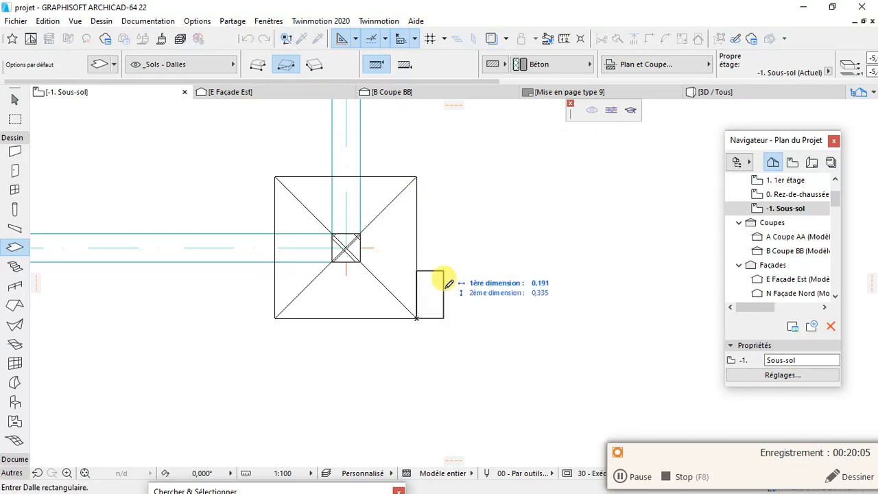
pyautogui.click(278, 170)
pyautogui.scroll(2, 389, 298)
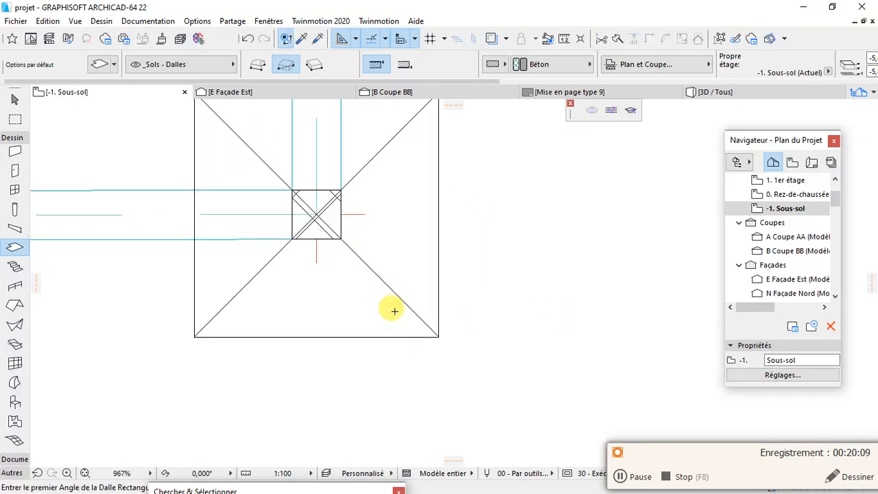
# - Multiple-copy the southeast footing's slab onto the east wall's middle footing, the northeast bay's footings, the central footing and the staircase's east footing
pyautogui.click(378, 320)
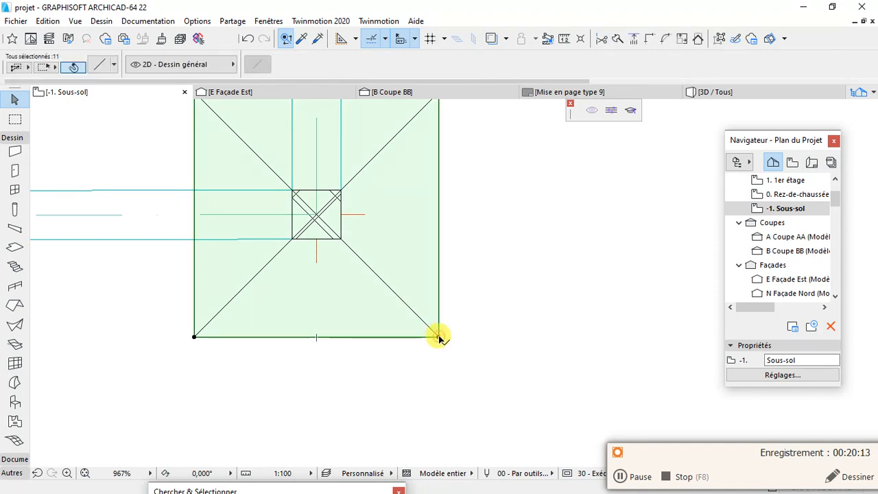
pyautogui.rightClick(437, 334)
pyautogui.click(372, 320)
pyautogui.rightClick(374, 319)
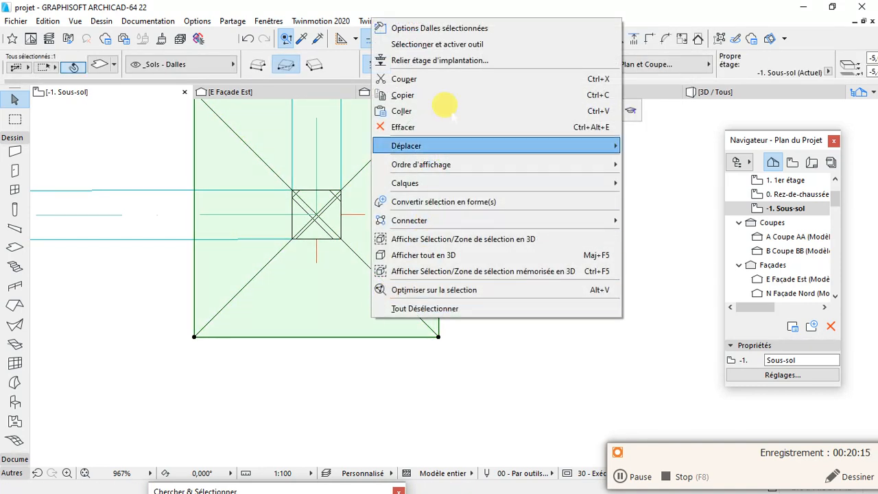
pyautogui.moveTo(447, 144)
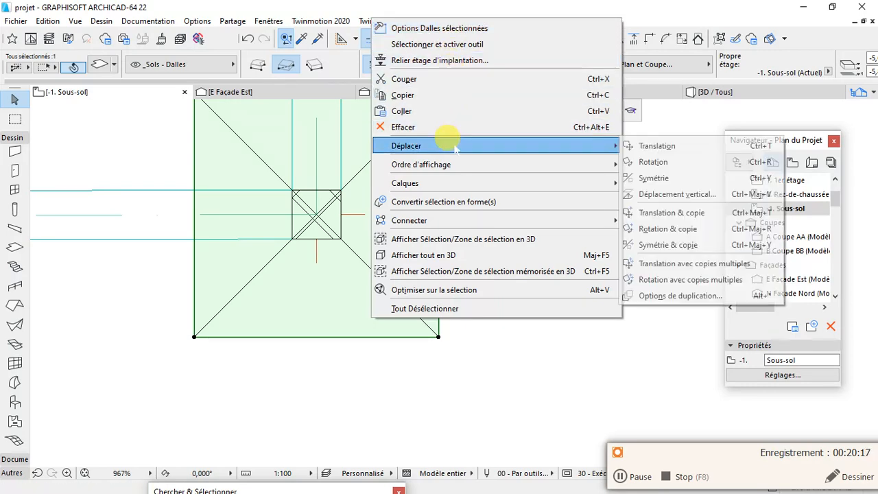
pyautogui.click(680, 265)
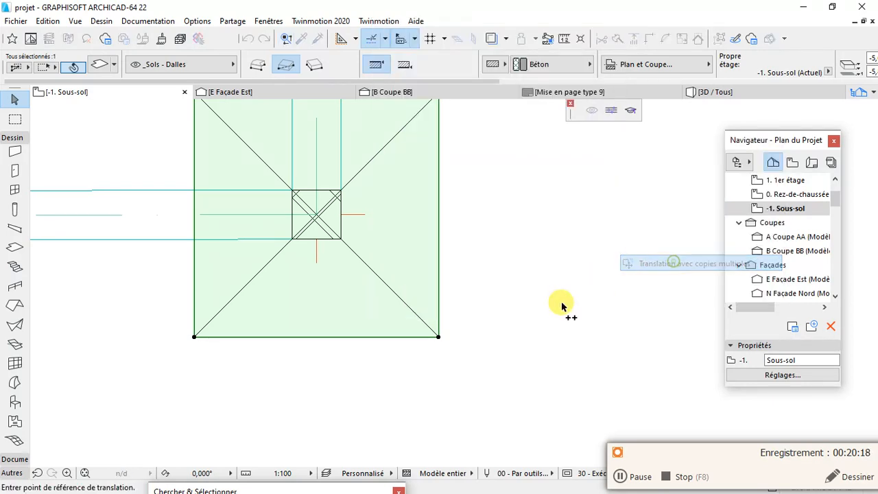
pyautogui.click(439, 338)
pyautogui.scroll(-8, 432, 412)
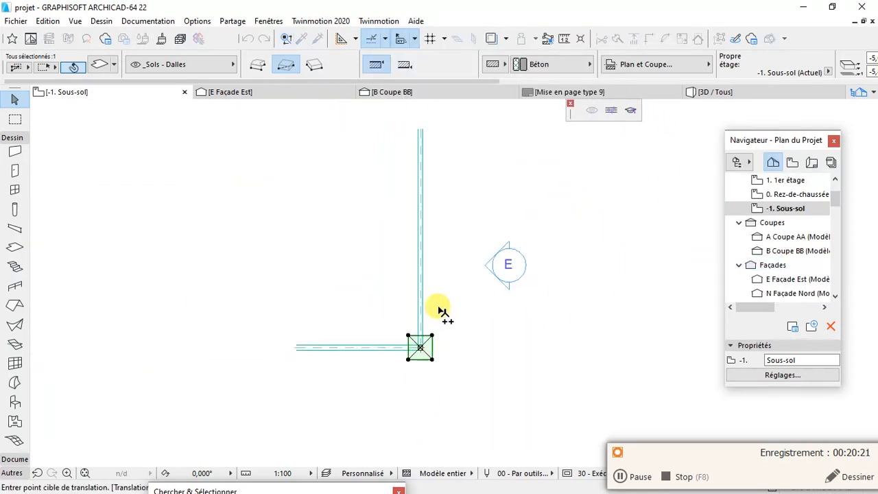
pyautogui.scroll(10, 453, 259)
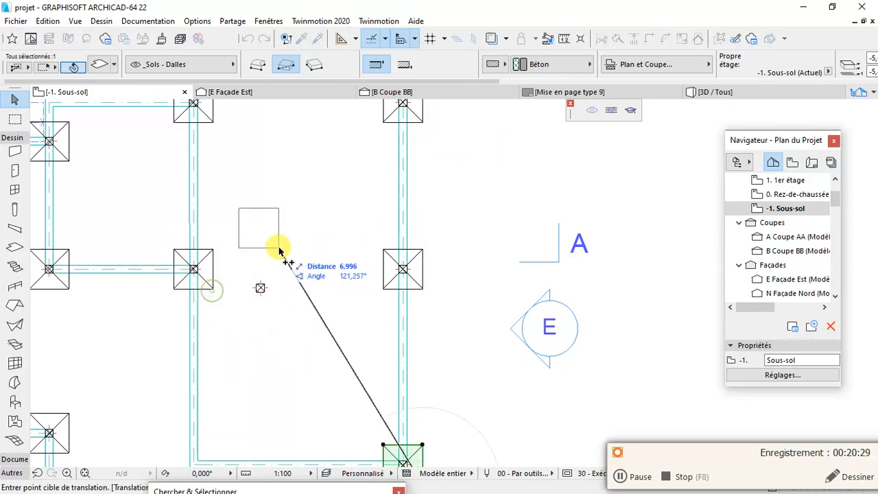
pyautogui.scroll(-3, 280, 258)
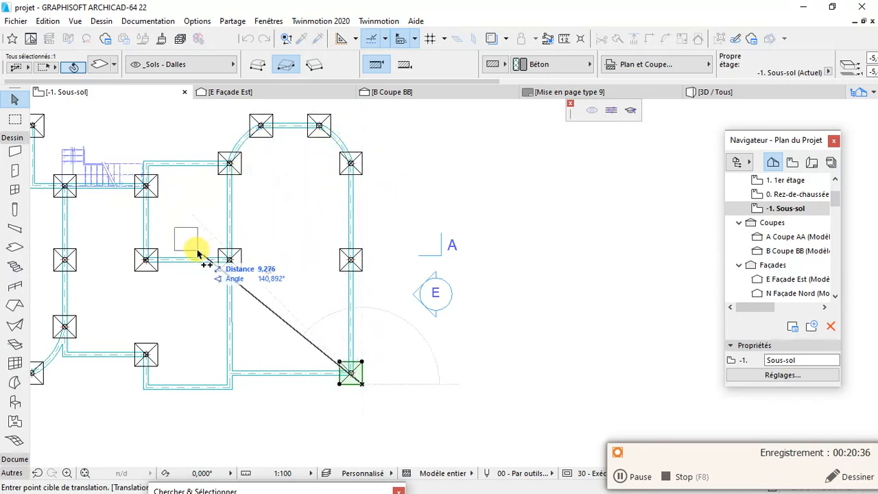
pyautogui.click(158, 197)
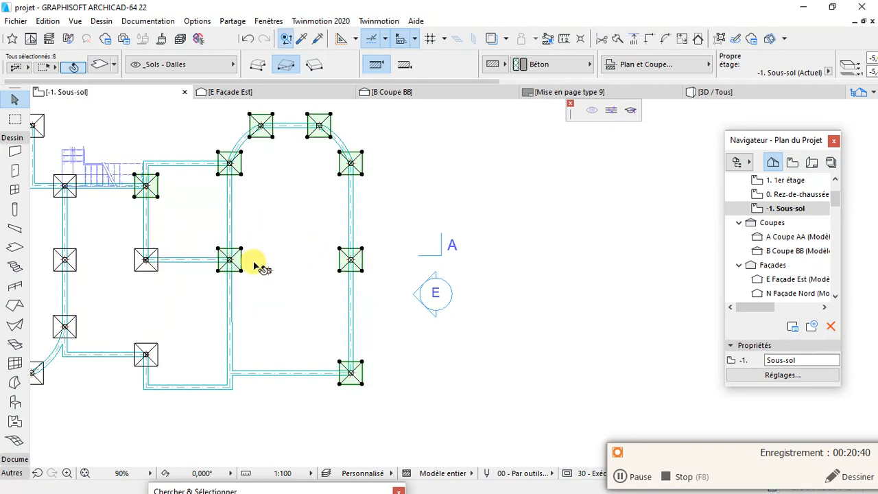
pyautogui.scroll(2, 256, 268)
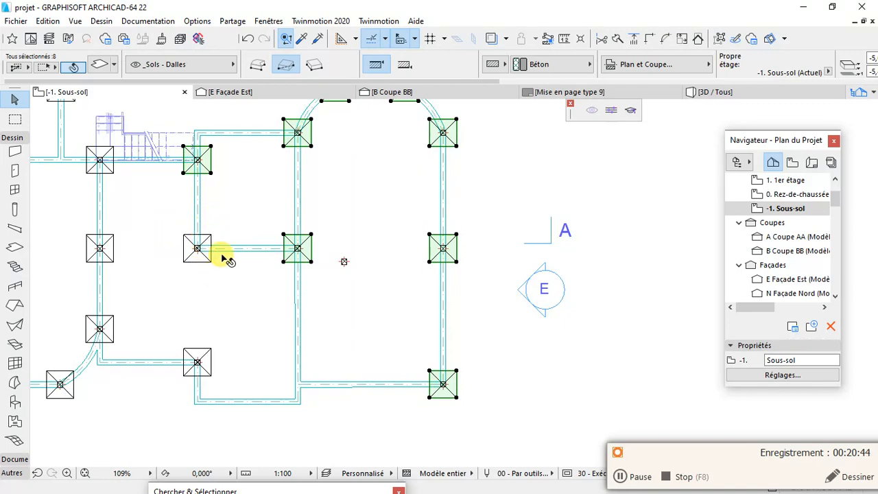
pyautogui.scroll(1, 211, 184)
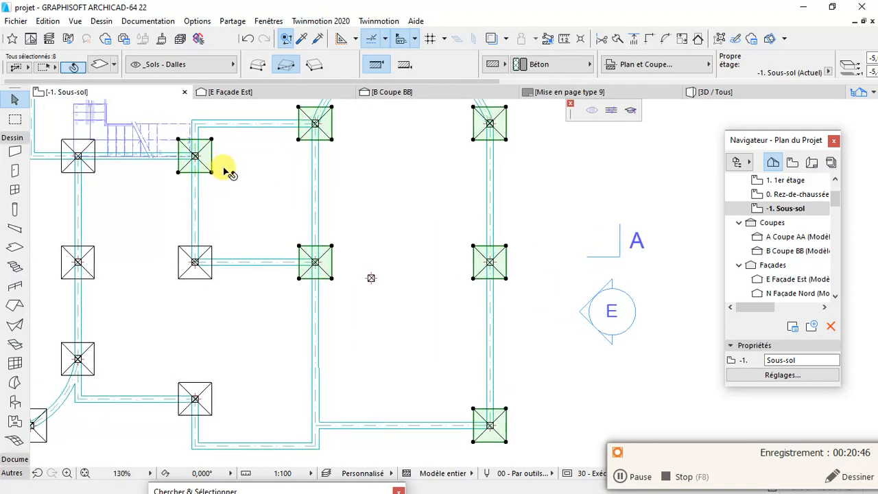
pyautogui.click(225, 170)
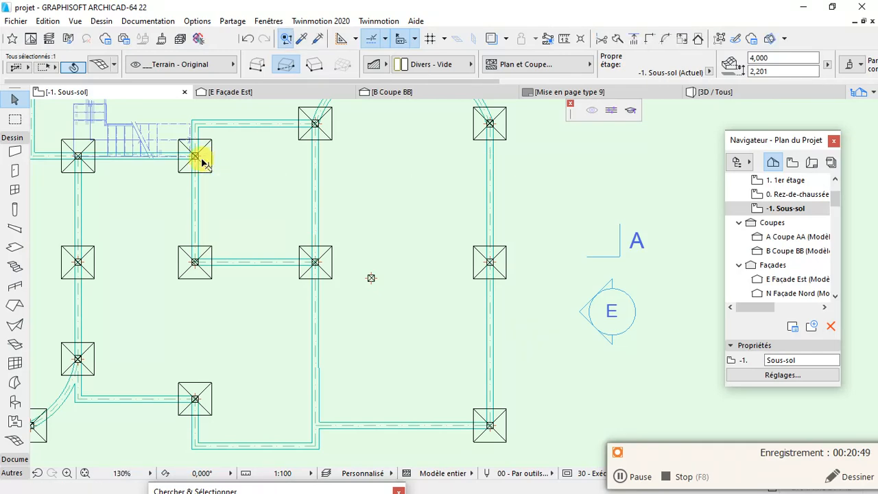
pyautogui.press('Escape')
pyautogui.click(493, 439)
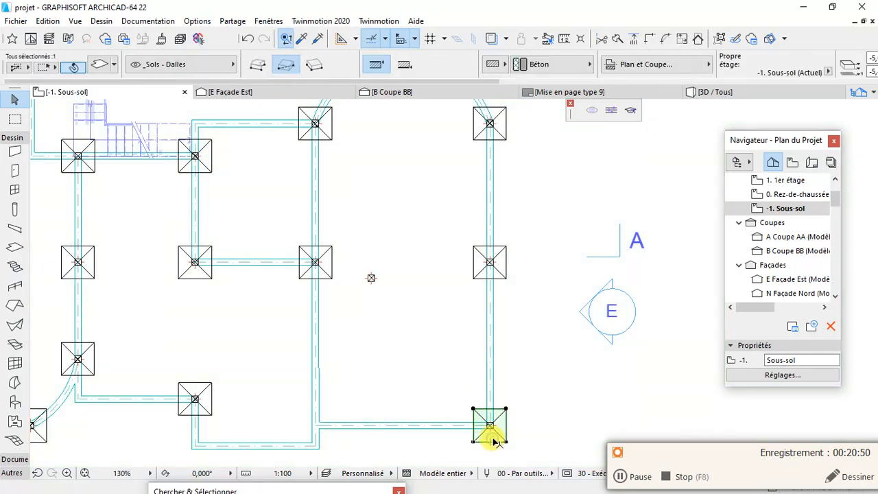
pyautogui.rightClick(496, 436)
pyautogui.click(511, 422)
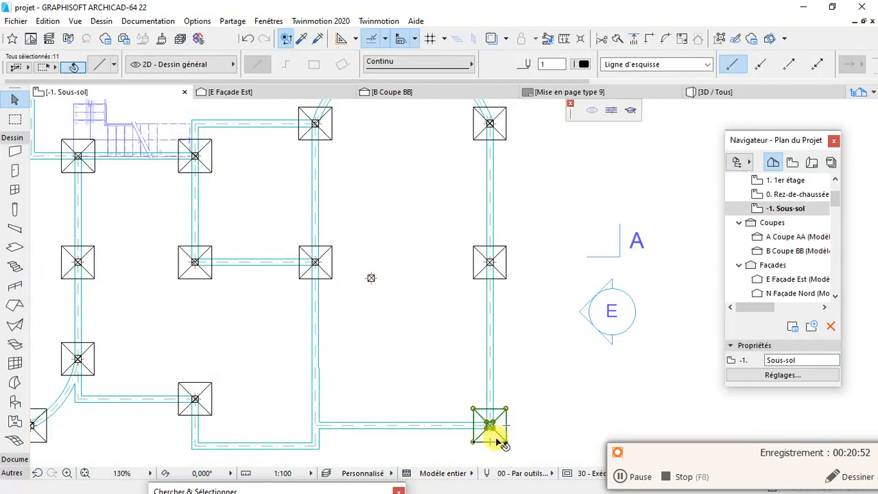
pyautogui.click(490, 437)
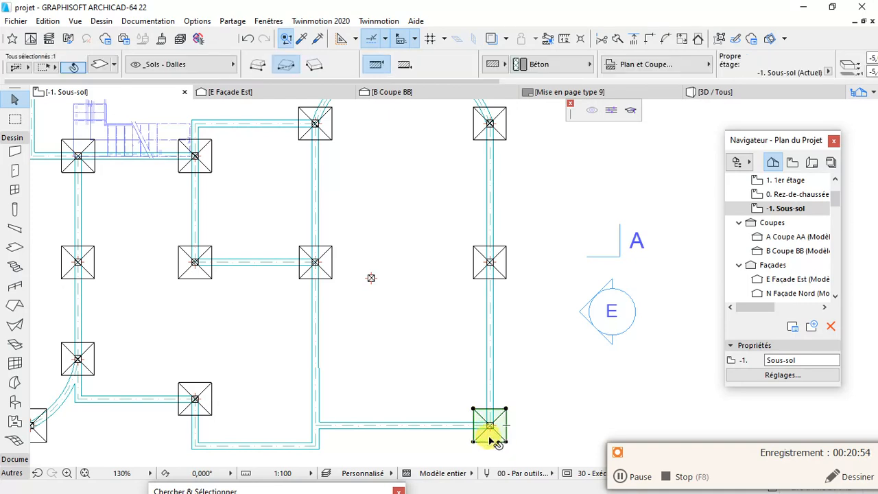
pyautogui.click(490, 440)
pyautogui.press('Escape')
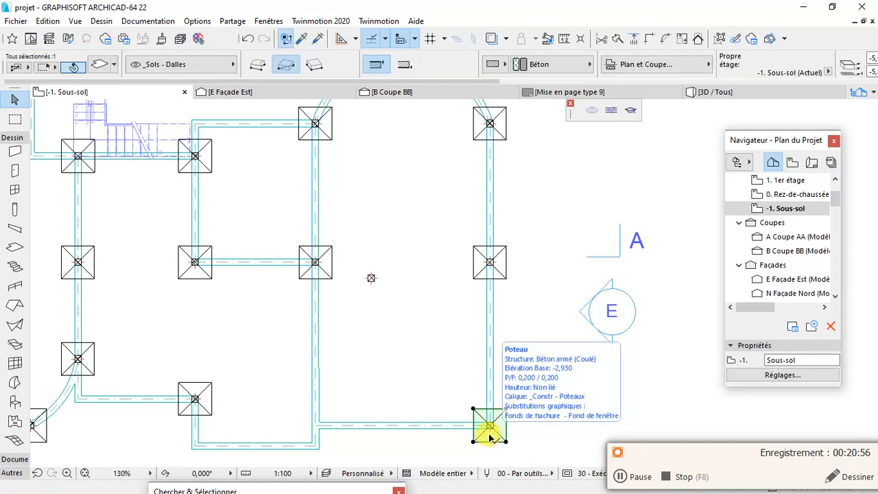
pyautogui.rightClick(490, 437)
pyautogui.press('Escape')
pyautogui.click(492, 439)
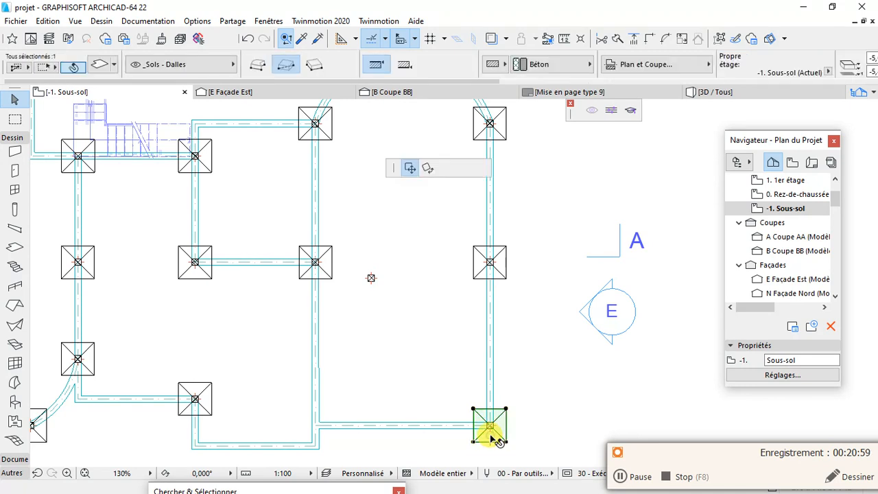
pyautogui.click(492, 439)
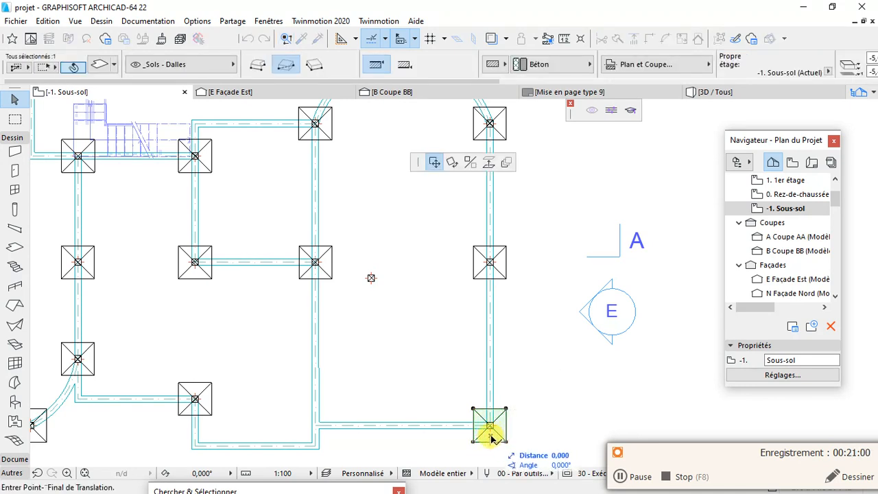
pyautogui.press('Escape')
pyautogui.click(490, 428)
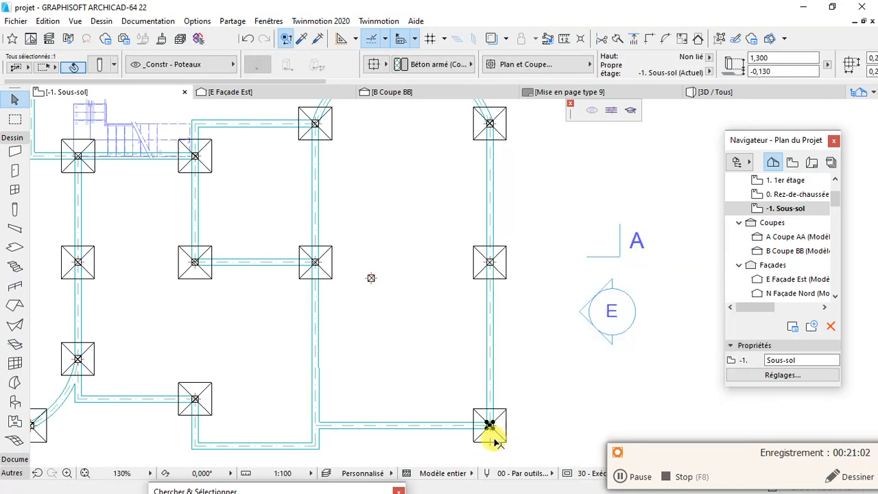
pyautogui.click(491, 437)
pyautogui.rightClick(492, 436)
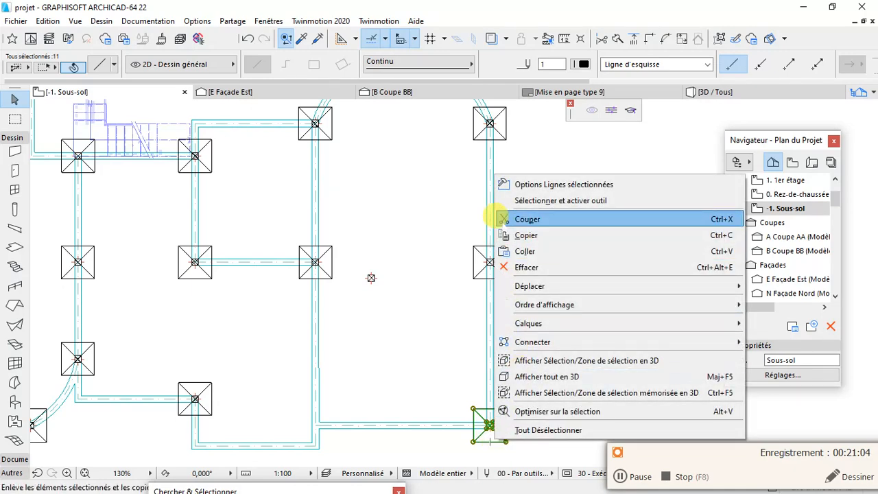
pyautogui.moveTo(528, 285)
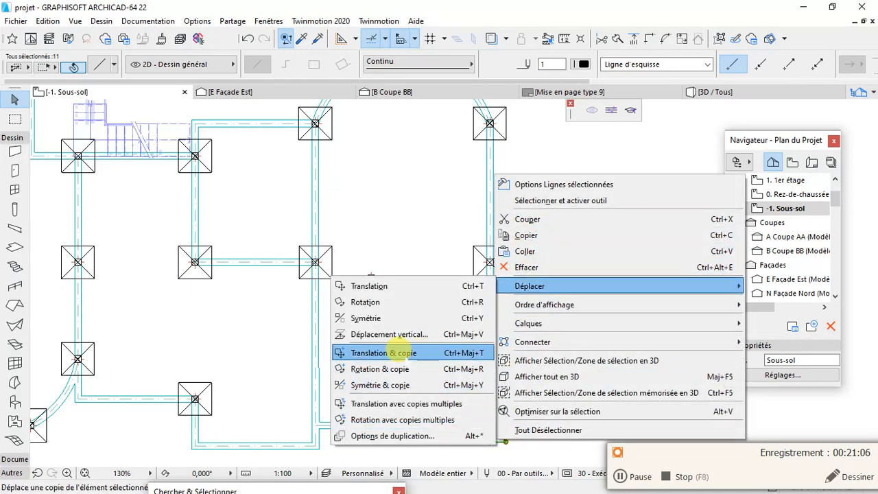
pyautogui.click(394, 403)
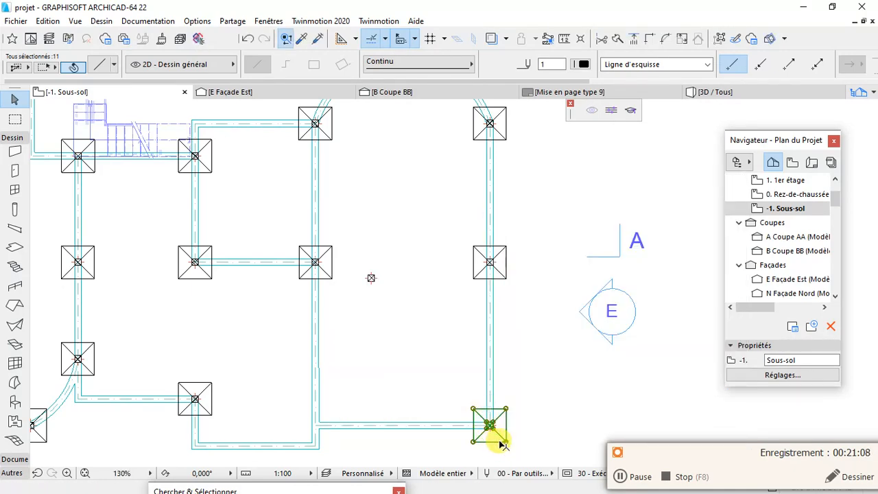
pyautogui.click(499, 444)
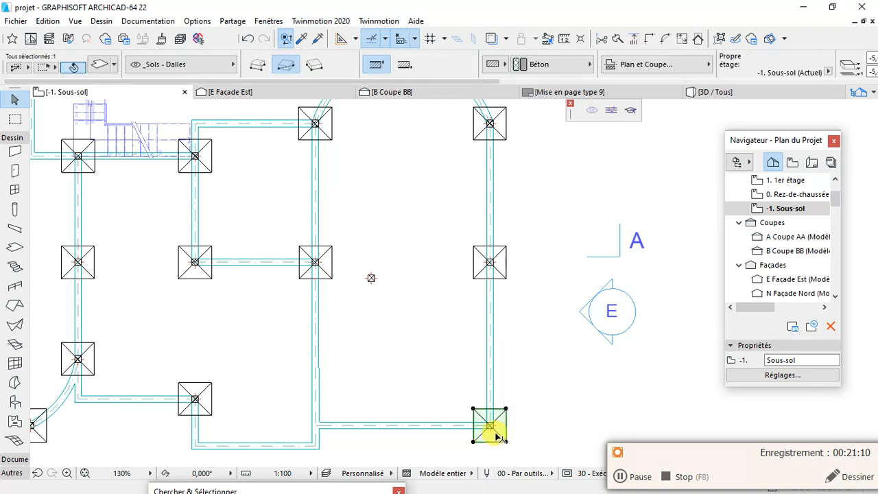
pyautogui.click(499, 437)
pyautogui.rightClick(496, 437)
pyautogui.press('Escape')
# - Multiple-copy the southeast footing's slab from its corner onto the four central footings south of the staircase
pyautogui.scroll(5, 496, 439)
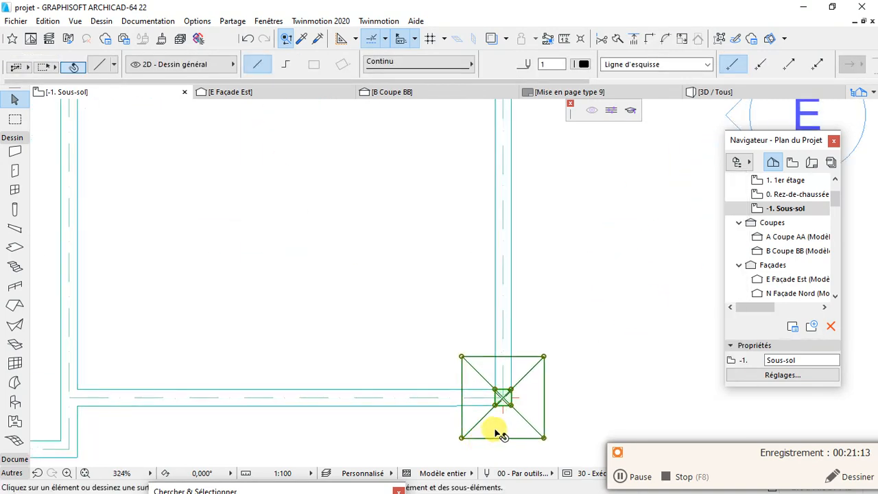
pyautogui.click(499, 435)
pyautogui.rightClick(499, 435)
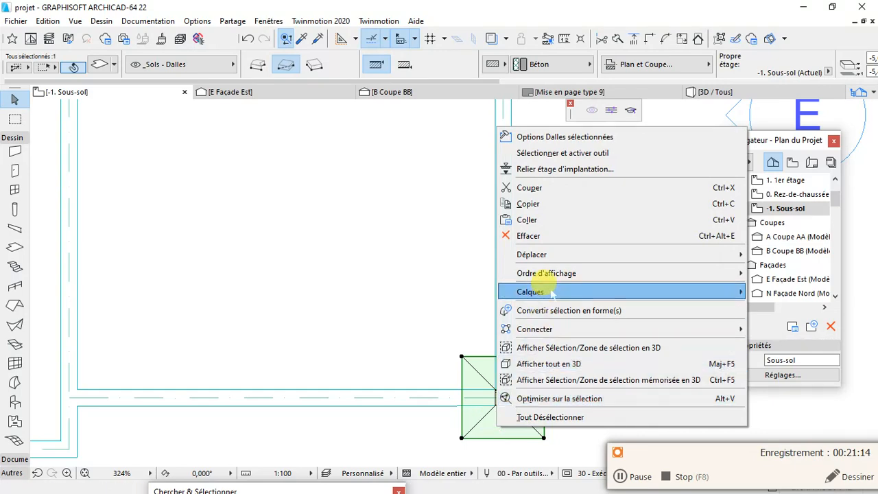
pyautogui.moveTo(539, 253)
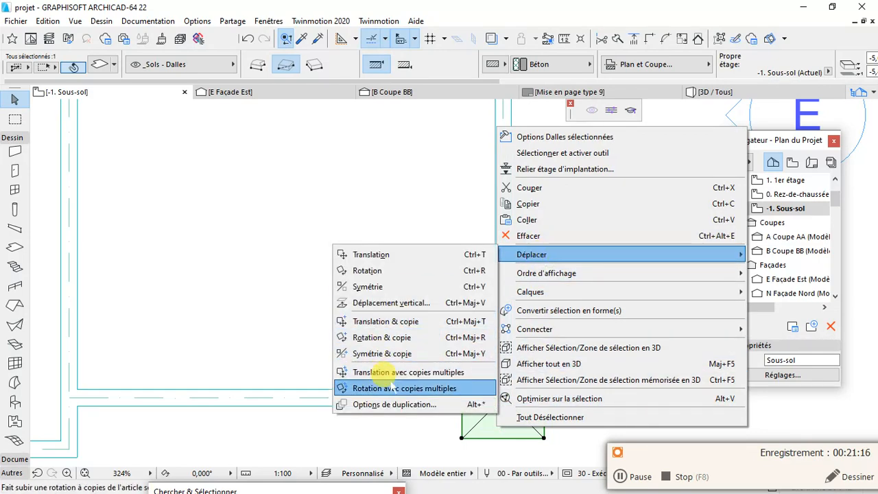
pyautogui.click(383, 372)
pyautogui.click(545, 438)
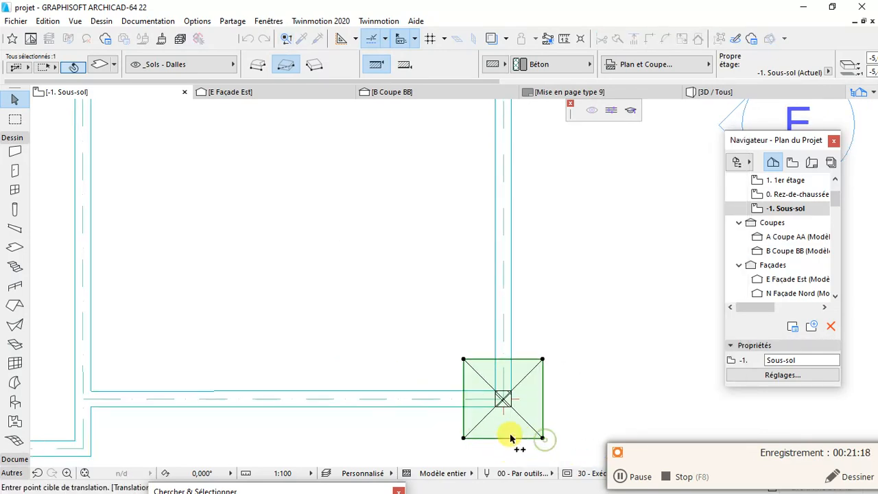
pyautogui.scroll(-3, 514, 427)
pyautogui.scroll(-2, 458, 424)
pyautogui.scroll(3, 456, 424)
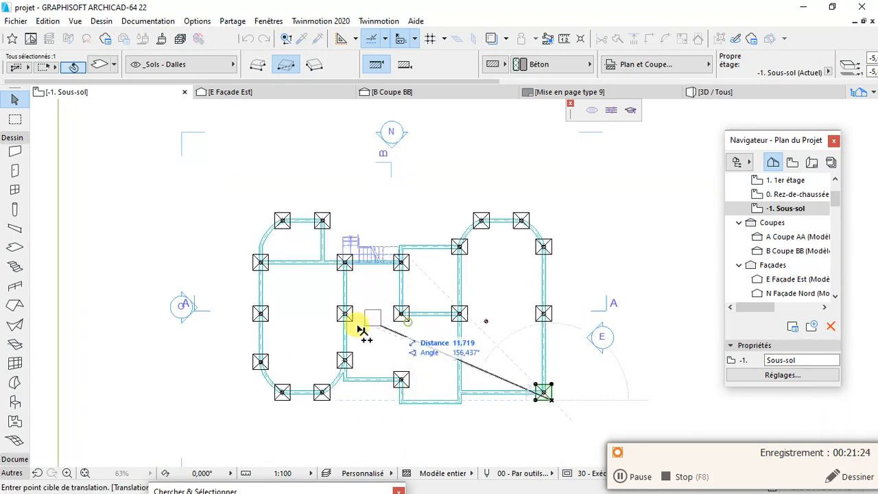
pyautogui.click(355, 372)
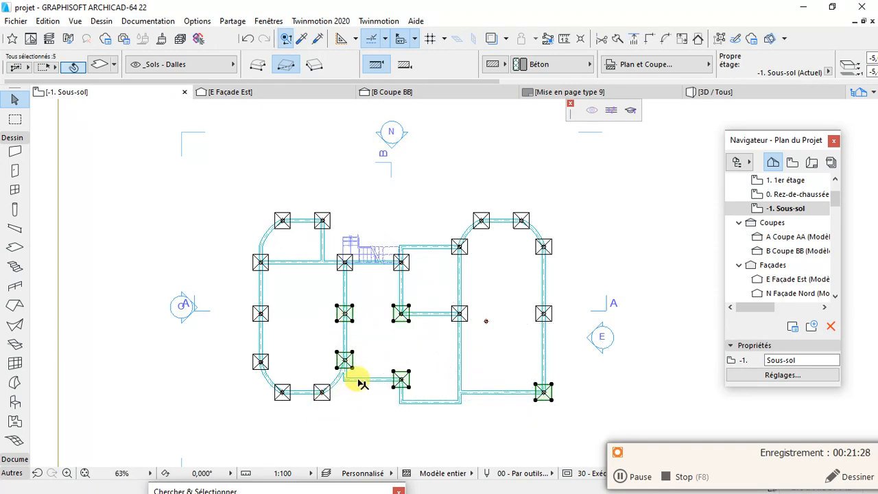
# - Start a multiple copy of the slab directly south of the staircase's west footing and place a copy on that west footing
pyautogui.scroll(10, 362, 384)
pyautogui.press('Escape')
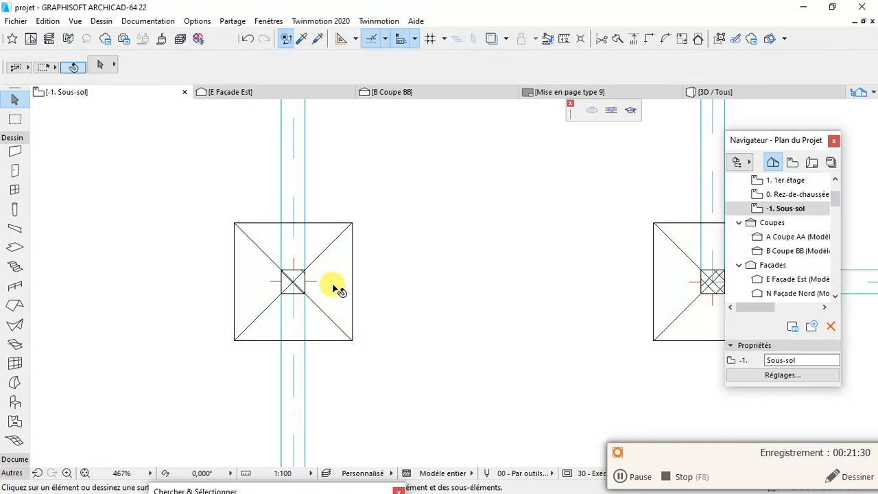
pyautogui.click(335, 289)
pyautogui.rightClick(335, 288)
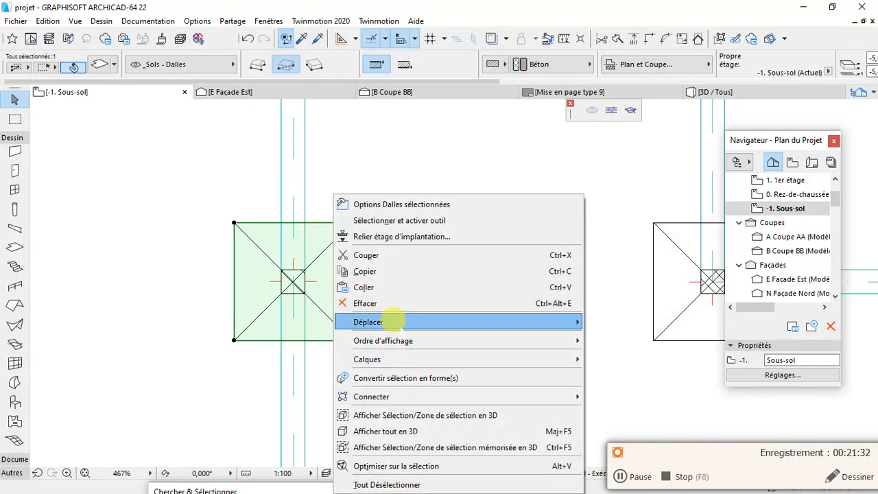
pyautogui.moveTo(395, 321)
pyautogui.click(663, 439)
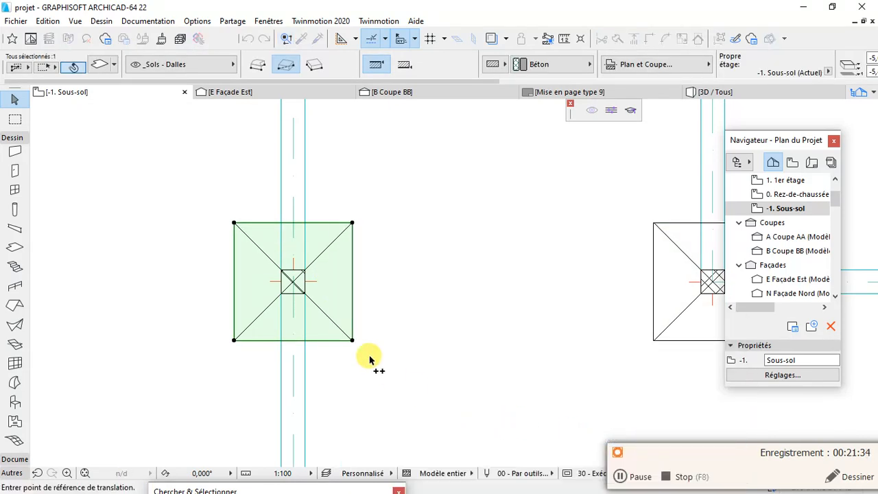
pyautogui.scroll(-3, 402, 295)
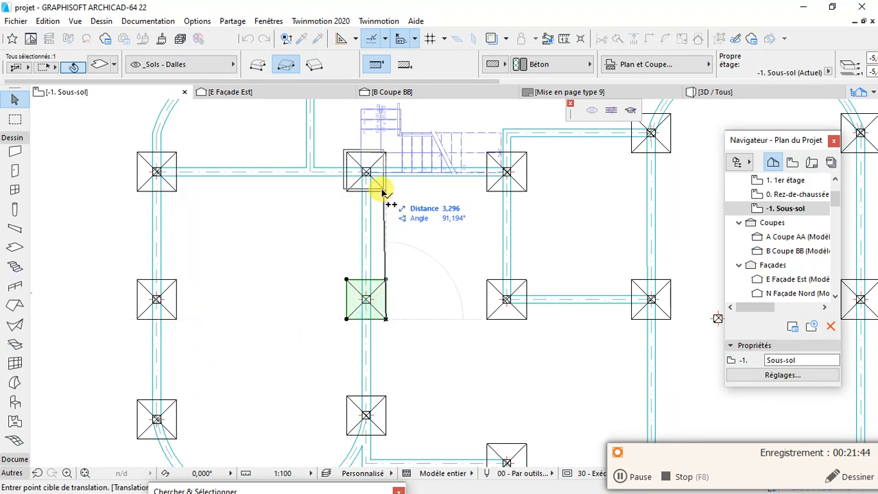
pyautogui.scroll(-3, 350, 261)
pyautogui.scroll(4, 360, 247)
pyautogui.scroll(4, 350, 258)
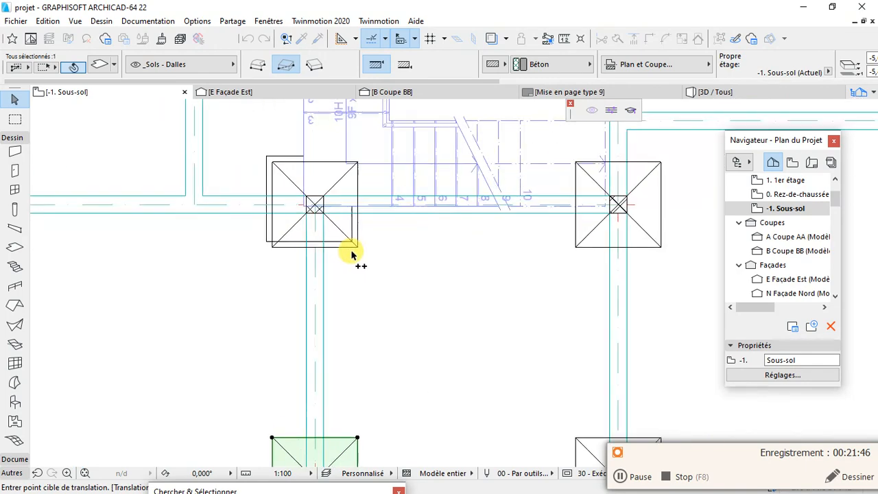
# - Place slab copies on the west wing's footings, finish the multiple copy and clear the selection
pyautogui.scroll(-5, 359, 247)
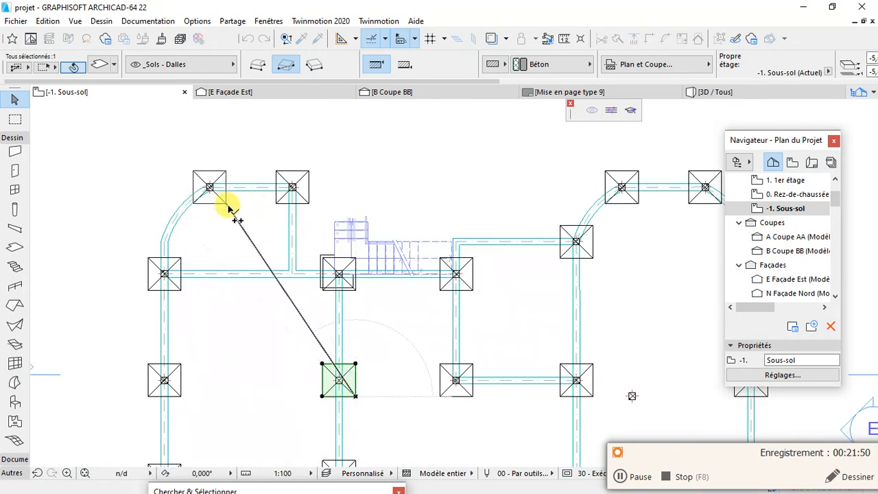
pyautogui.scroll(-5, 307, 218)
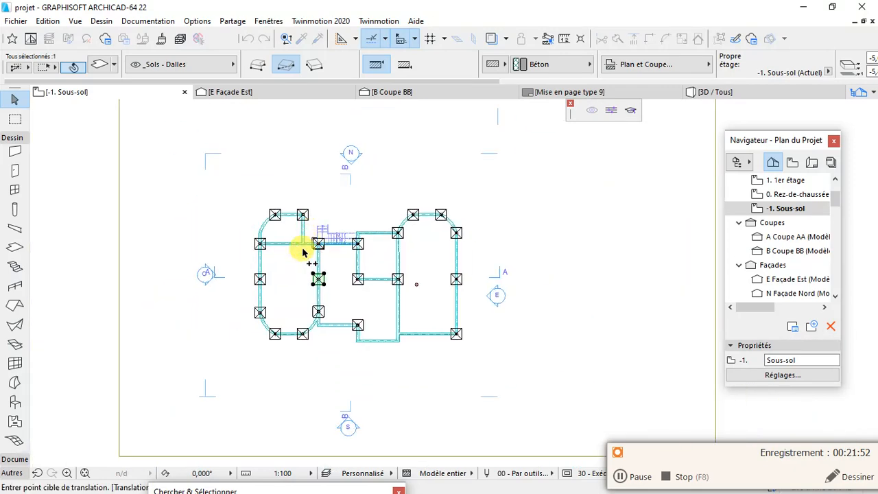
pyautogui.scroll(4, 281, 346)
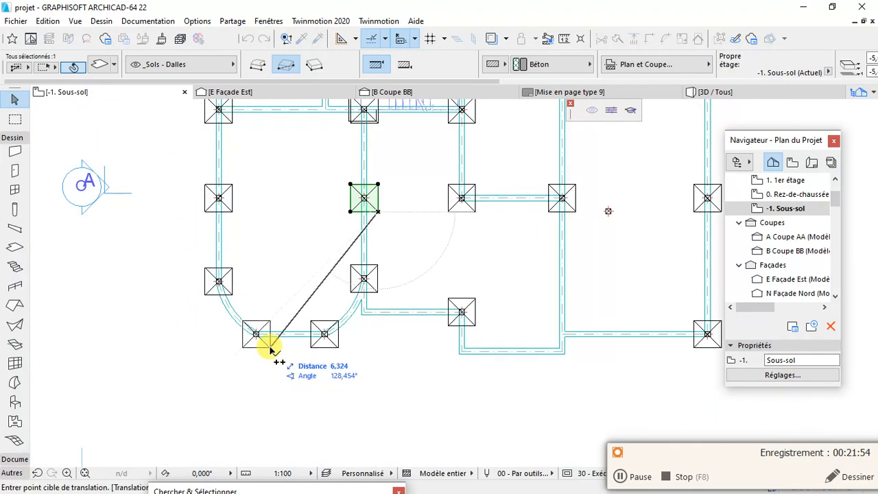
pyautogui.scroll(-5, 447, 382)
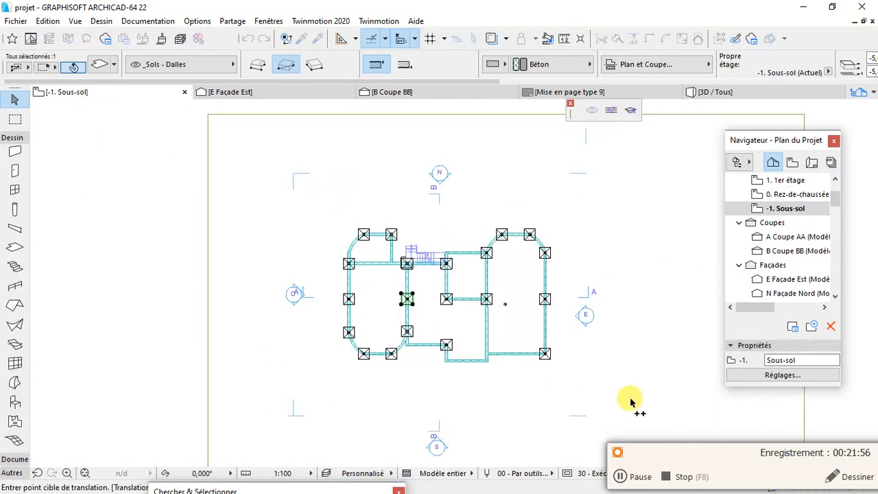
pyautogui.scroll(5, 573, 358)
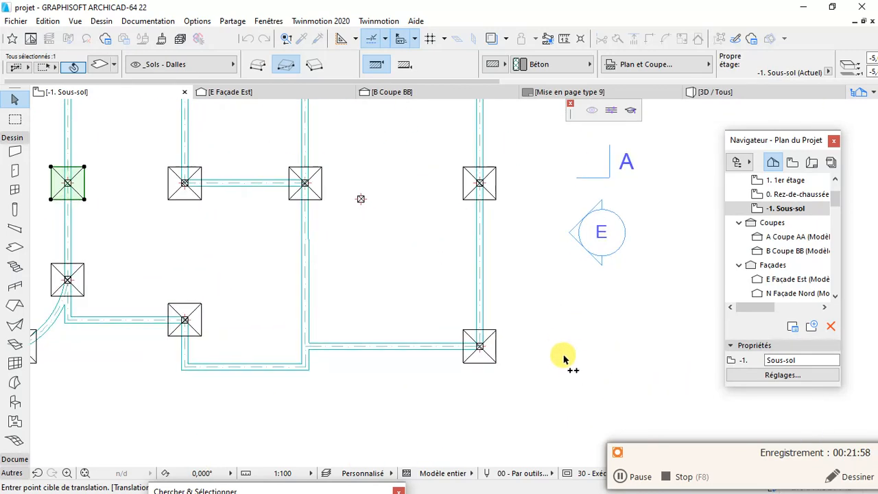
pyautogui.click(518, 332)
pyautogui.press('Escape')
# - Copy the southeast footing's slab and column from the column's centre onto the bare wall junction directly west and clear the selection
pyautogui.scroll(1, 499, 336)
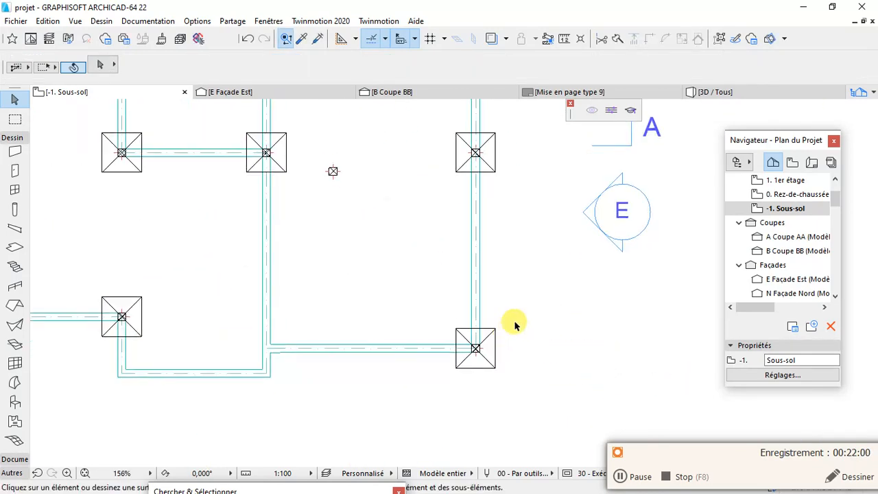
pyautogui.click(522, 306)
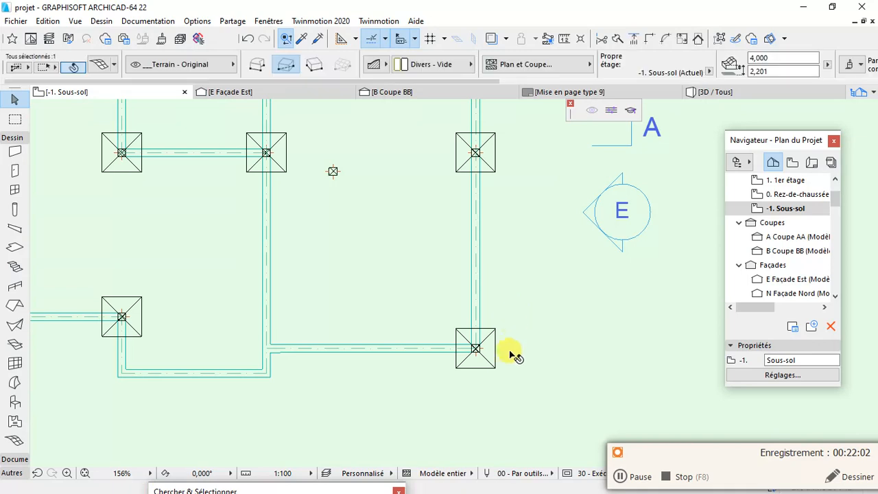
pyautogui.click(490, 347)
pyautogui.scroll(5, 490, 352)
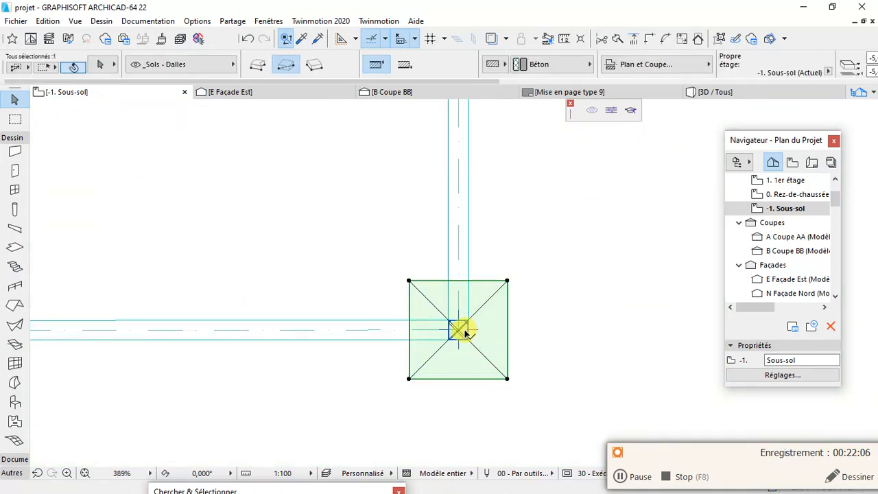
pyautogui.keyDown('shift'); pyautogui.click(465, 335); pyautogui.keyUp('shift')
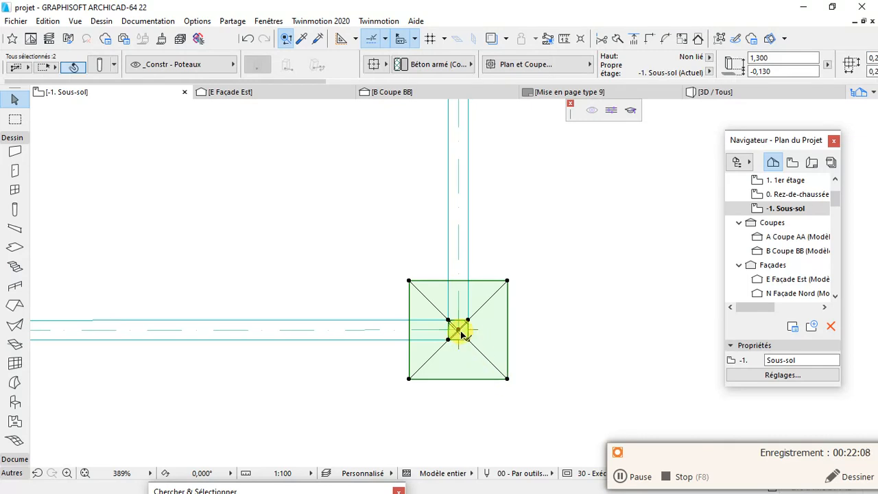
pyautogui.scroll(5, 460, 333)
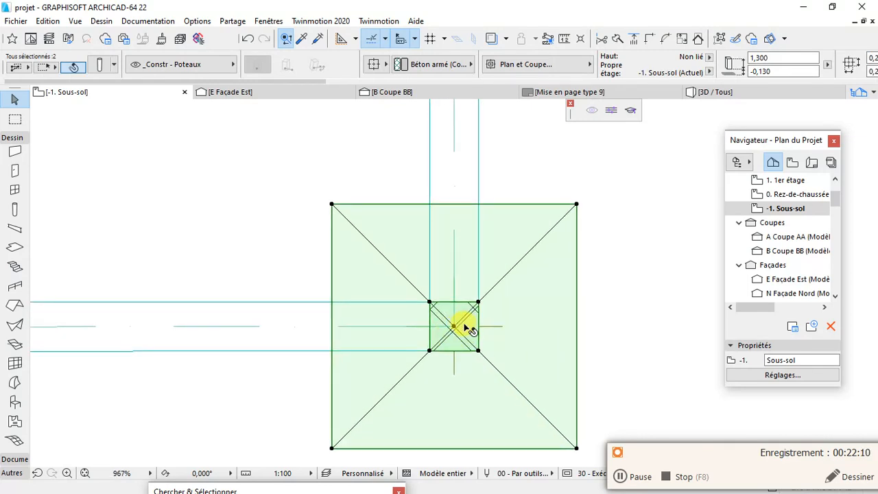
pyautogui.rightClick(523, 319)
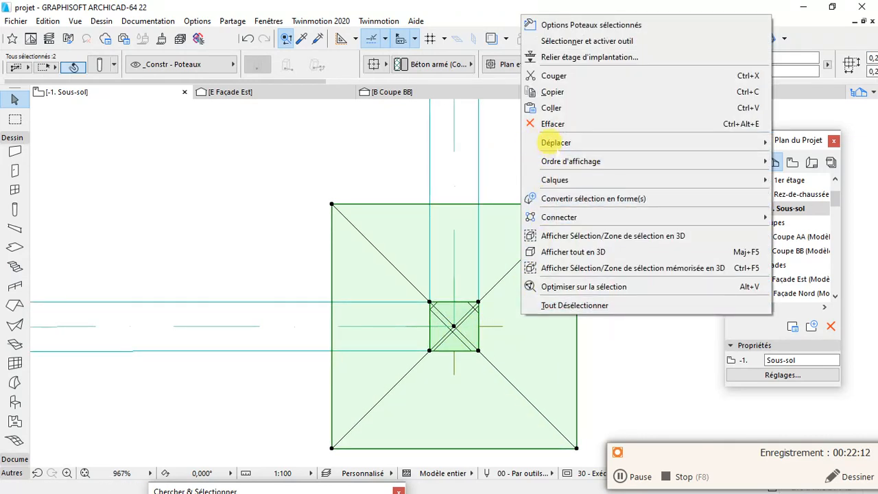
pyautogui.moveTo(556, 142)
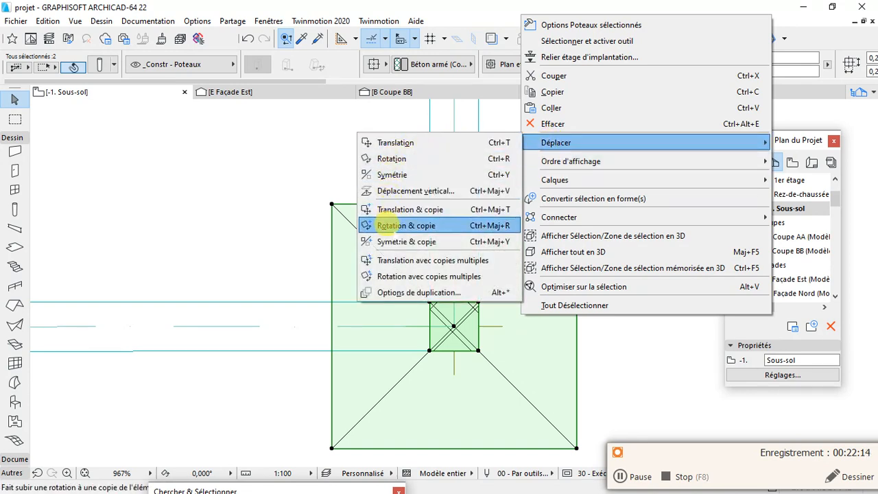
pyautogui.click(381, 210)
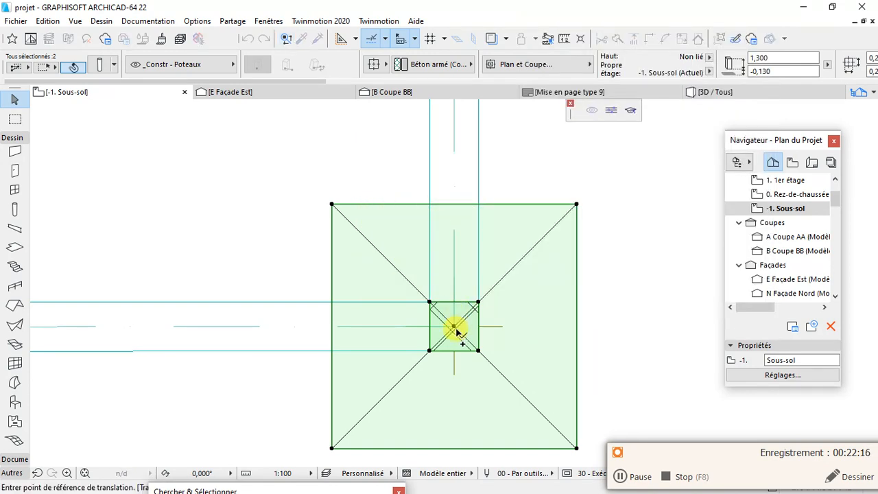
pyautogui.scroll(-5, 351, 343)
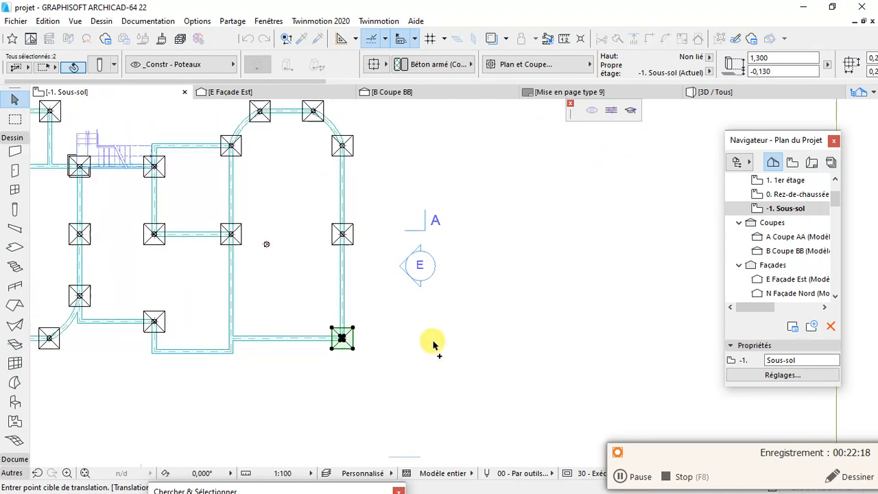
pyautogui.scroll(5, 308, 347)
pyautogui.scroll(2, 422, 319)
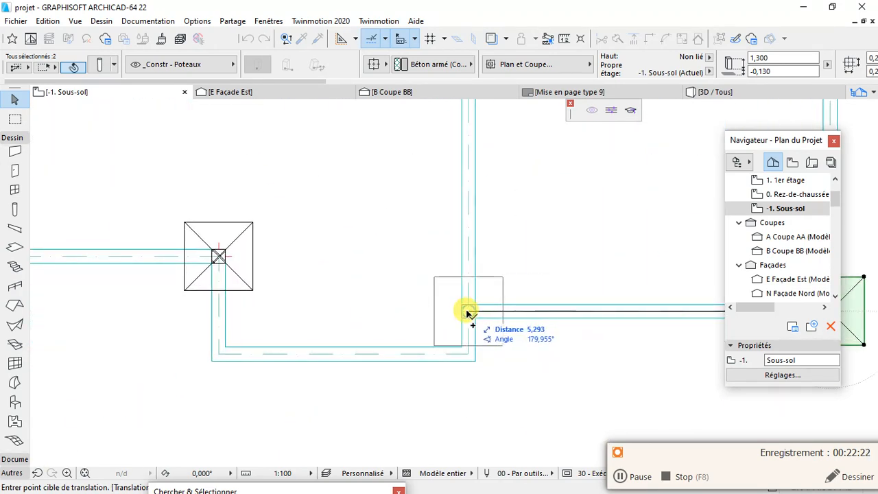
pyautogui.click(467, 312)
pyautogui.scroll(-5, 428, 378)
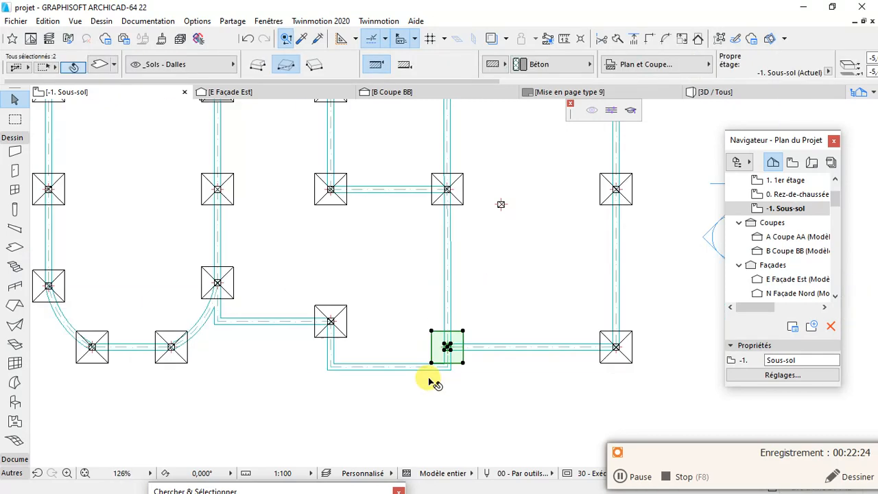
pyautogui.click(613, 381)
# - Copy the southeast footing's grouped 2D lines and hatch from the column's corner onto the matching column corner of the new footing directly west
pyautogui.scroll(5, 611, 380)
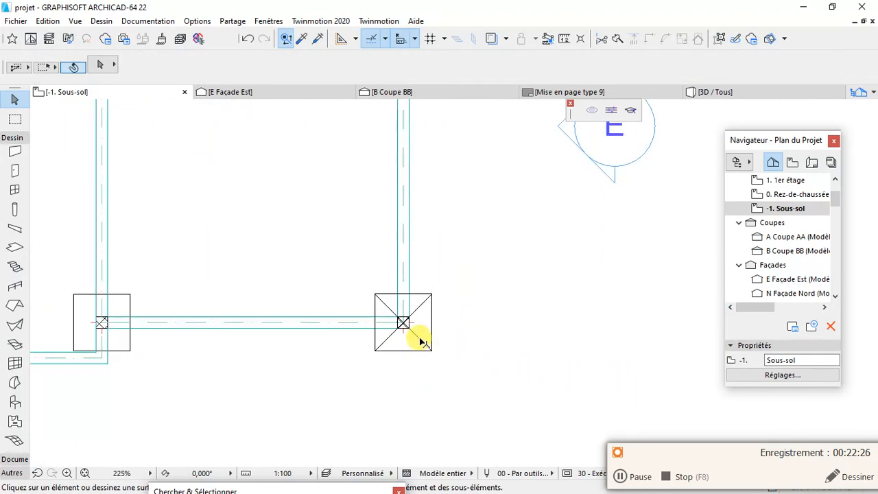
pyautogui.click(421, 342)
pyautogui.scroll(8, 407, 328)
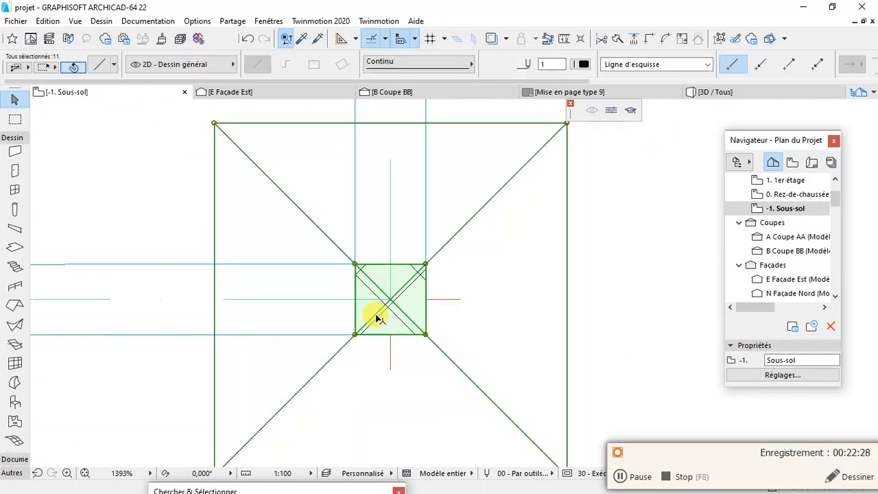
pyautogui.click(356, 337)
pyautogui.scroll(-8, 325, 359)
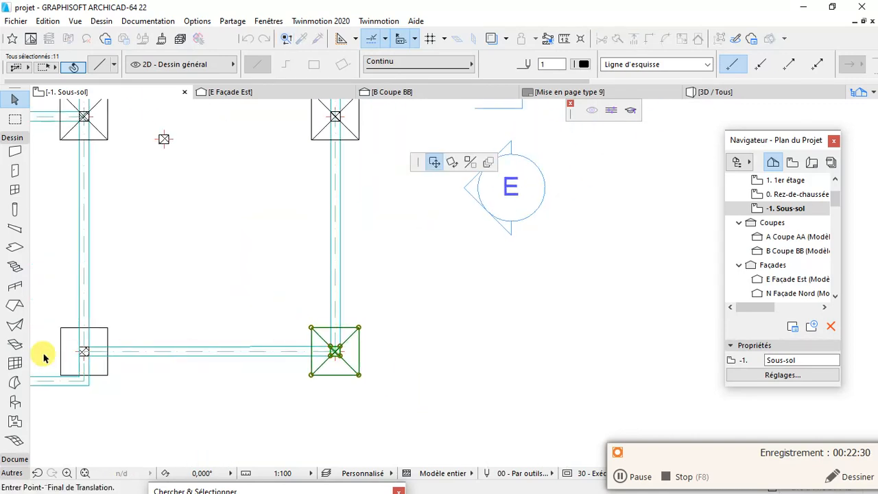
pyautogui.scroll(4, 123, 371)
pyautogui.scroll(-5, 474, 406)
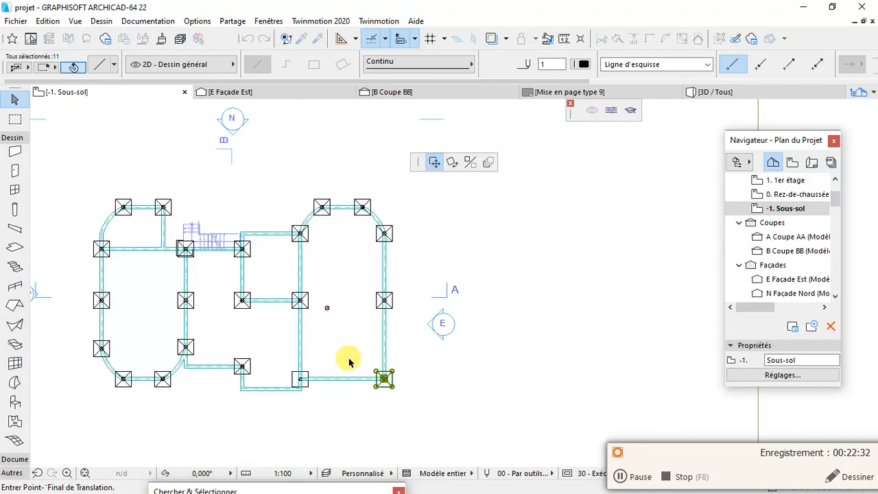
pyautogui.scroll(4, 259, 383)
pyautogui.scroll(5, 337, 387)
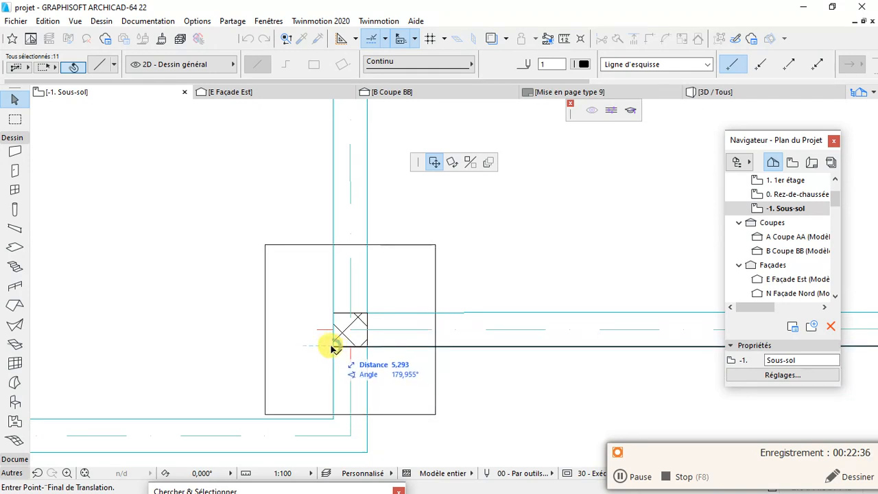
pyautogui.click(332, 348)
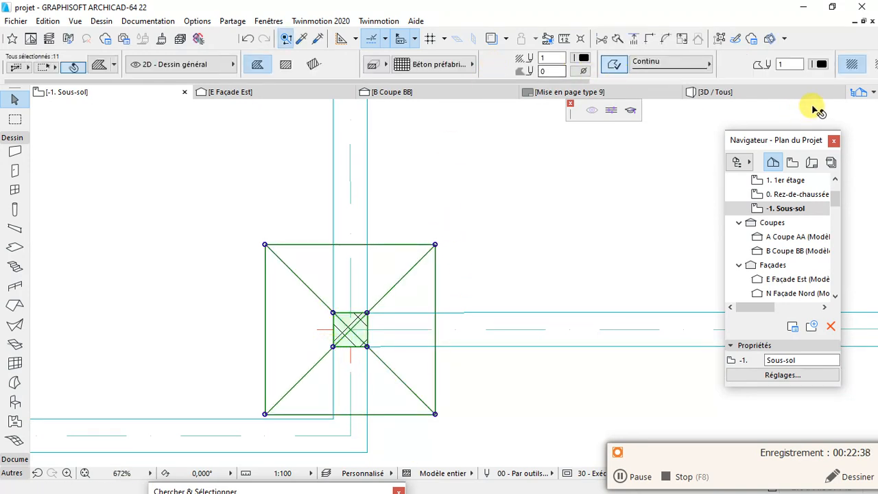
# - Examine the basement walls, beams and footings beneath the building from a lower angle in the 3D view
pyautogui.click(748, 89)
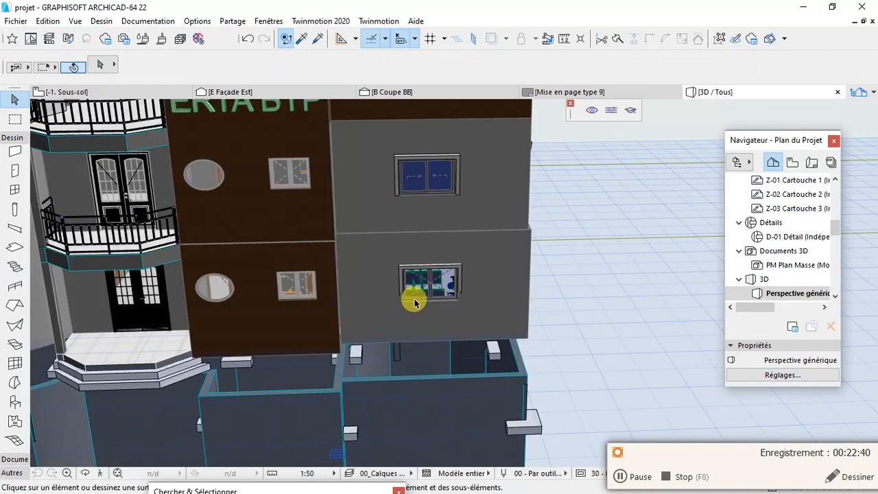
pyautogui.scroll(-5, 417, 300)
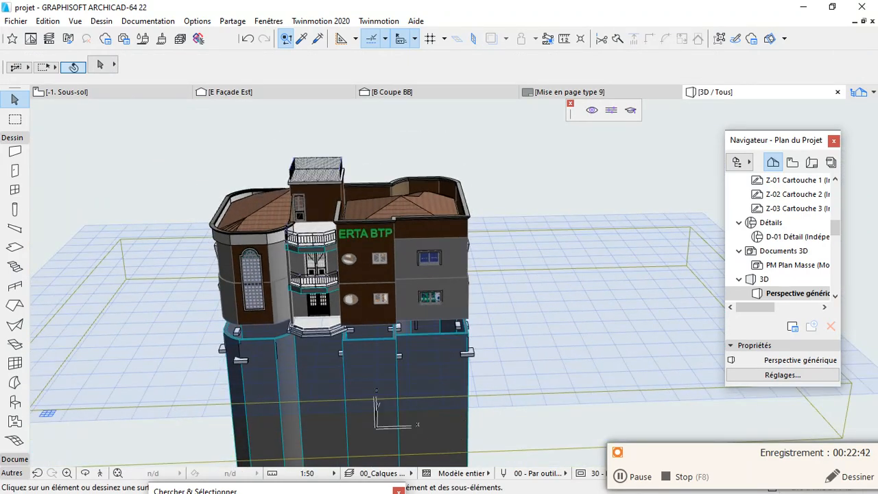
pyautogui.click(83, 473)
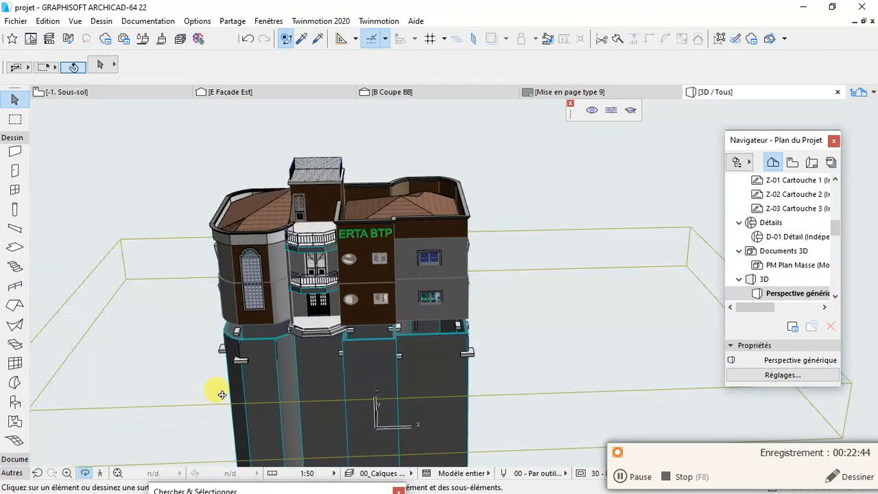
pyautogui.moveTo(217, 381); pyautogui.dragTo(284, 281)
pyautogui.scroll(3, 383, 387)
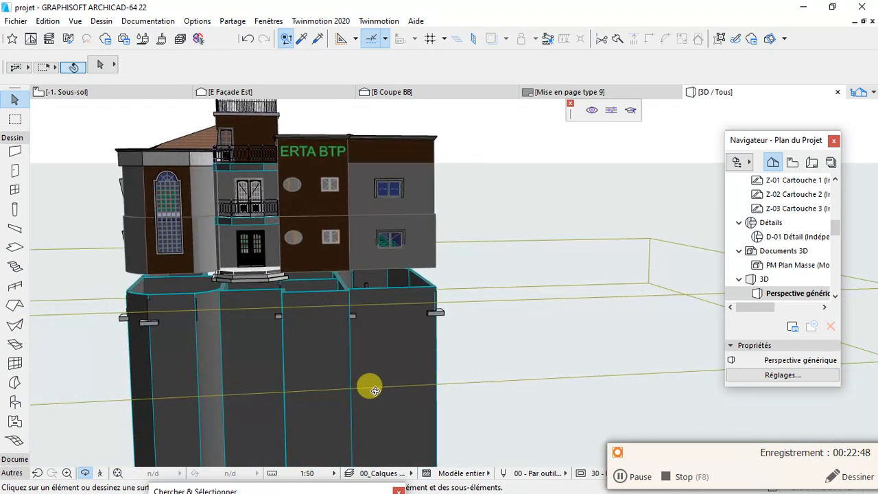
pyautogui.press('Escape')
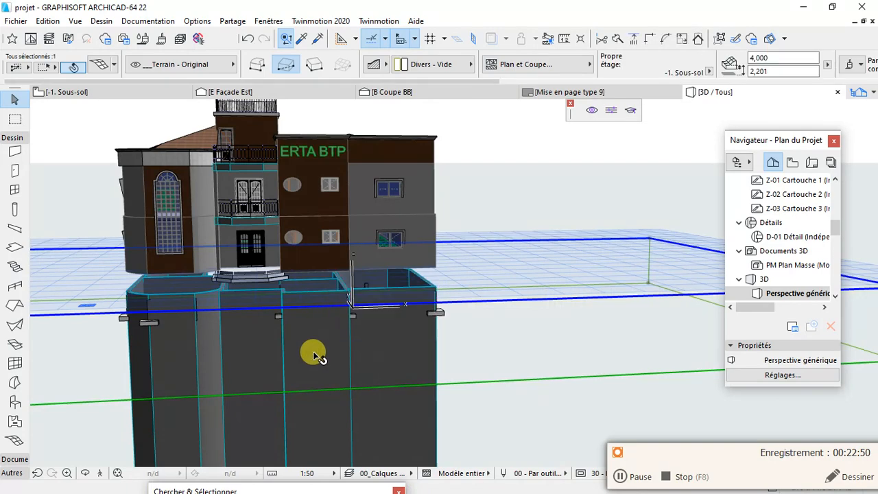
# - Return to the -1. Sous-sol plan and add all elements of type Poutre to the selection with Find & Select
pyautogui.click(65, 90)
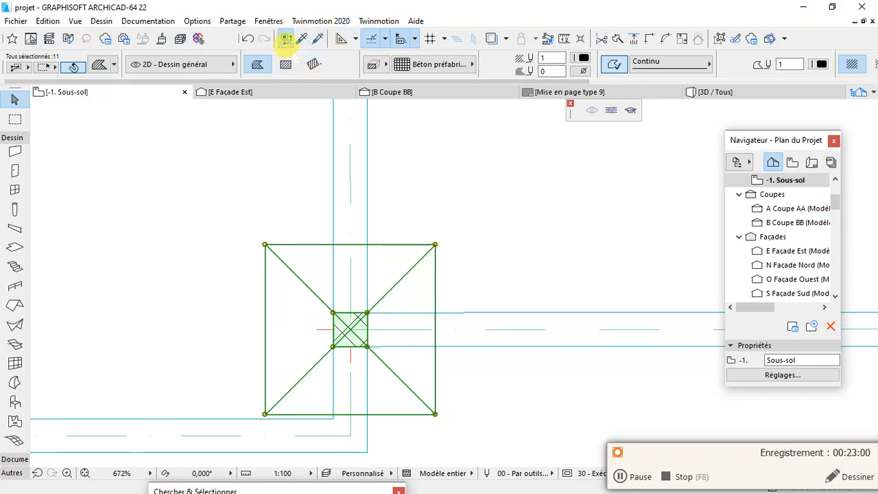
pyautogui.scroll(-3, 280, 116)
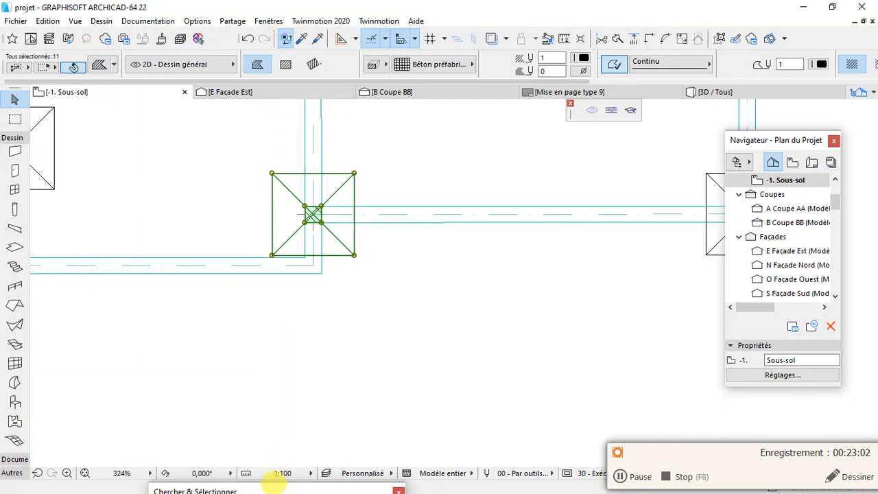
pyautogui.moveTo(273, 484); pyautogui.dragTo(271, 184)
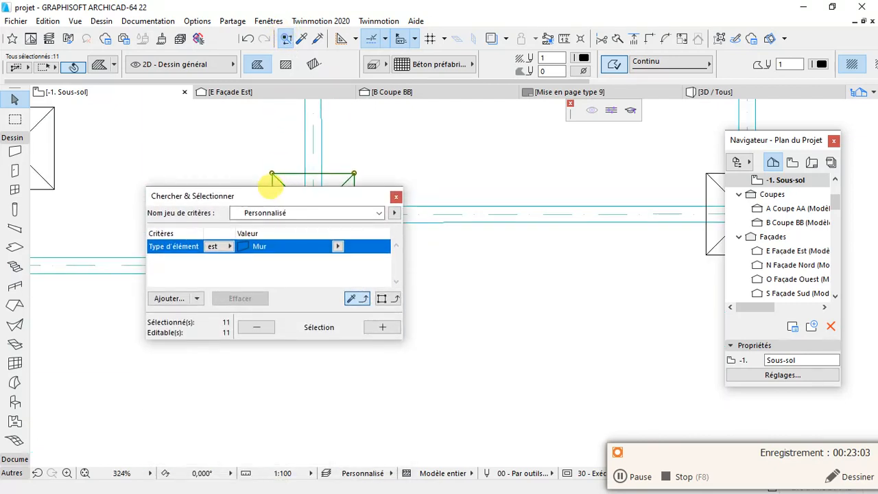
pyautogui.click(337, 245)
pyautogui.click(372, 76)
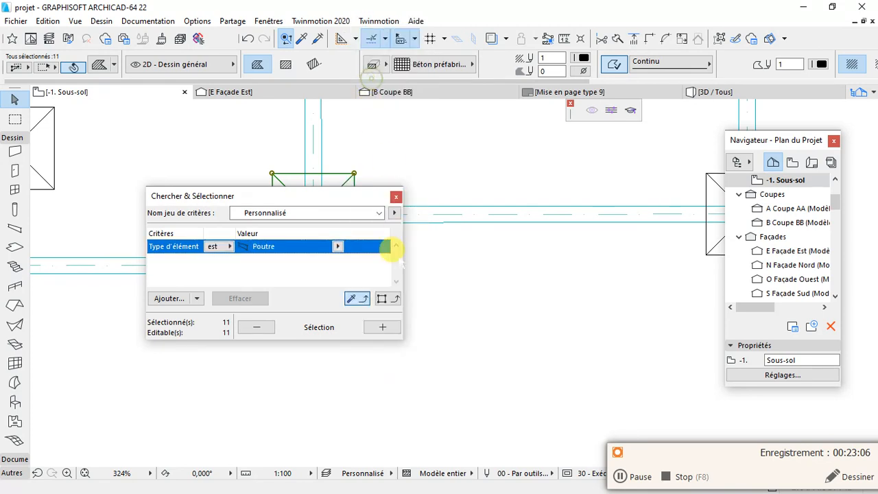
pyautogui.click(382, 327)
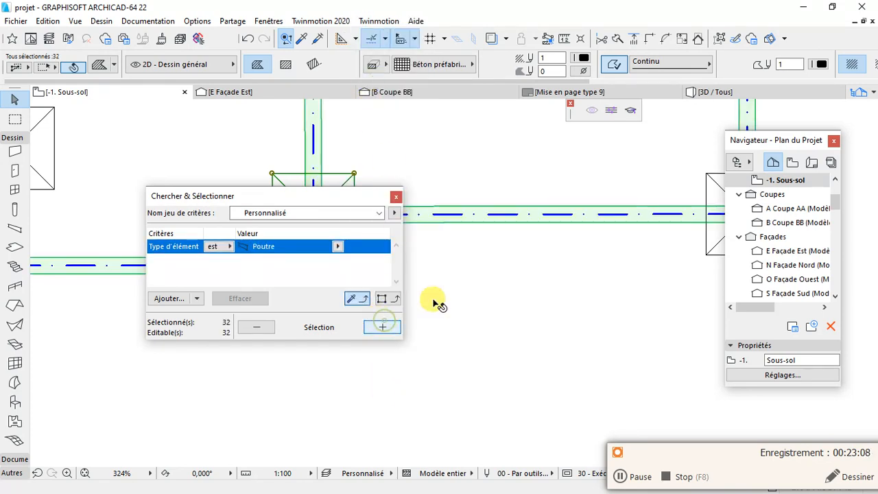
# - Set the selected beams' height to 0,250 and their offset to 1,300 from the home storey -1. Sous-sol
pyautogui.rightClick(484, 215)
pyautogui.click(502, 200)
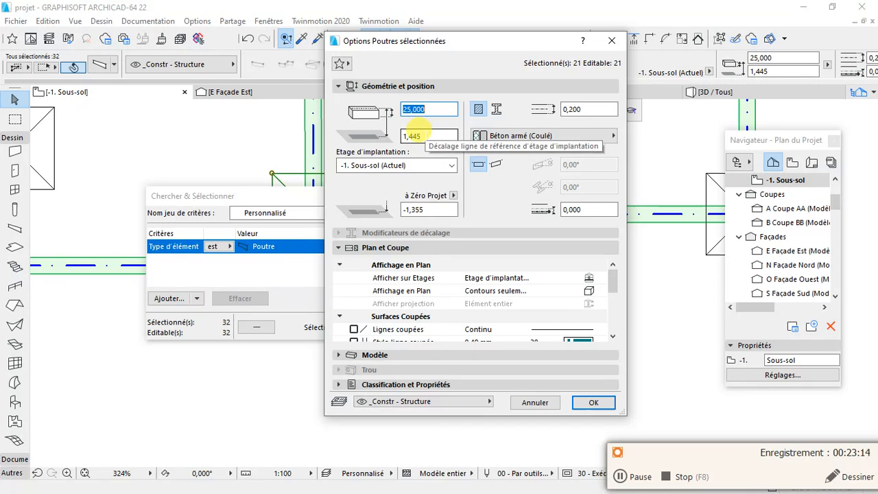
pyautogui.click(443, 166)
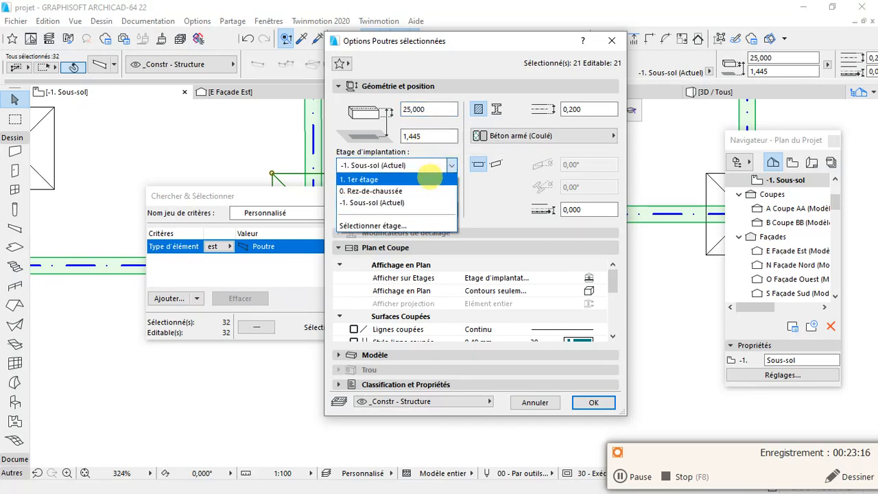
pyautogui.click(406, 201)
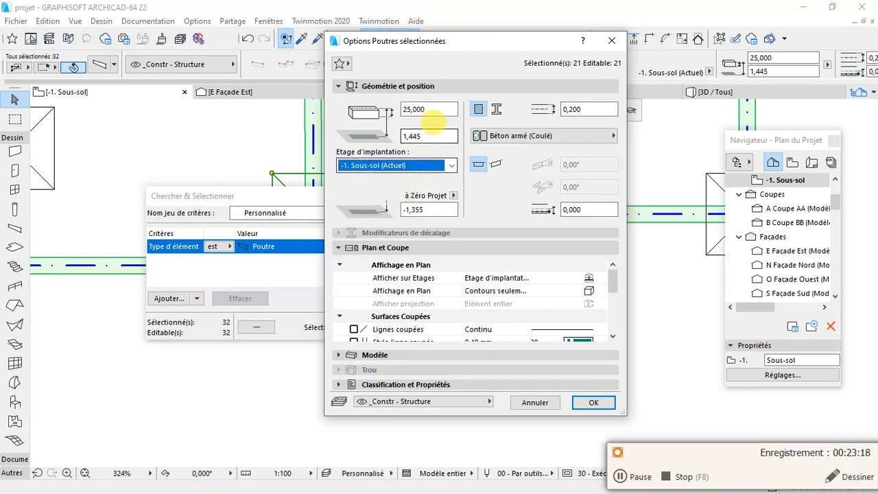
pyautogui.click(438, 109)
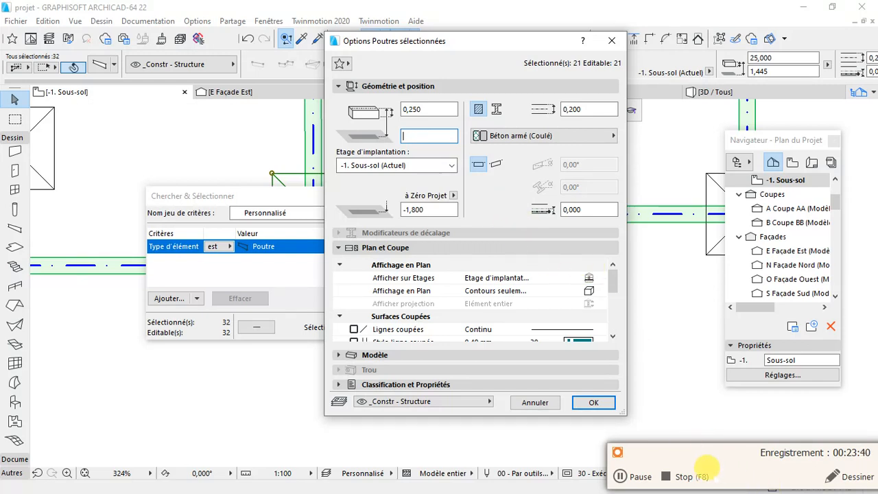
pyautogui.write('1')
pyautogui.press('Return')
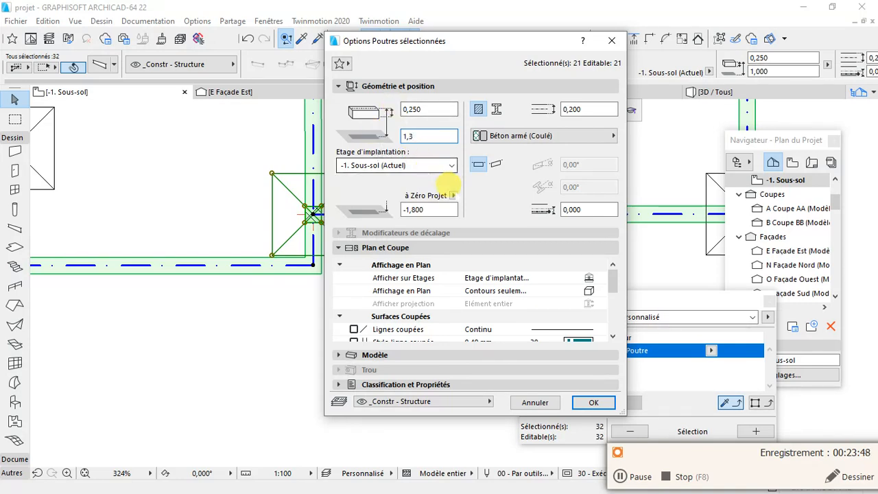
pyautogui.click(591, 403)
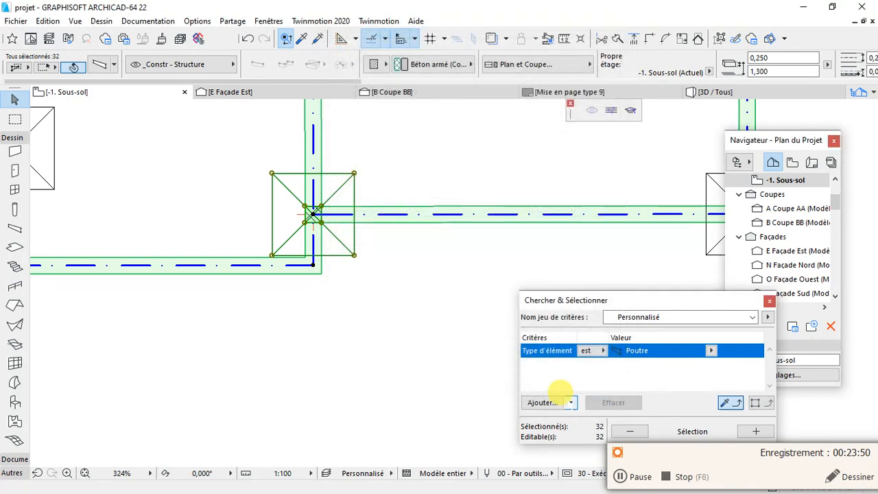
# - Check the resized foundation beams against the columns and footings in the 3D view
pyautogui.scroll(-5, 357, 208)
pyautogui.scroll(3, 241, 190)
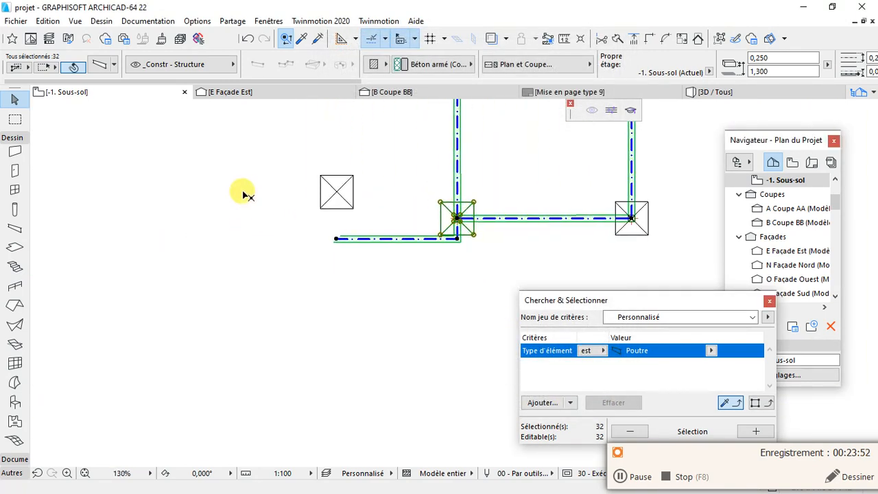
pyautogui.click(713, 91)
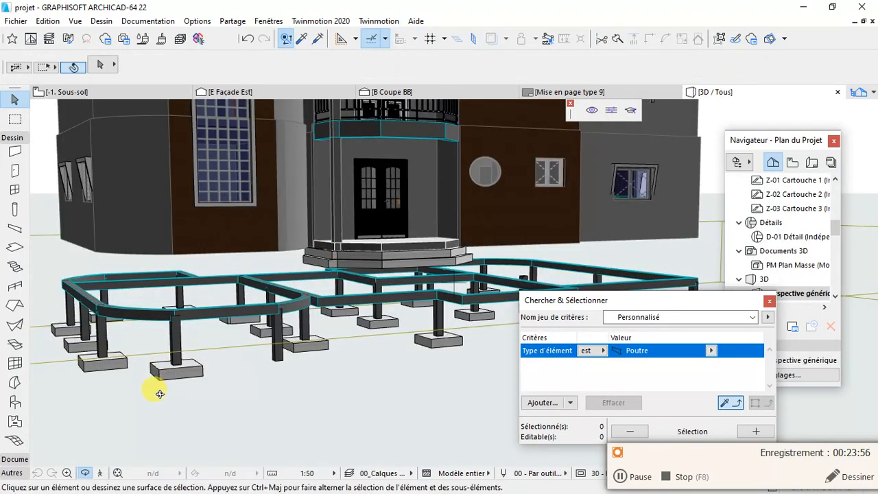
# - Examine the gap between the foundation beams and the ground-floor slab in section B Coupe BB
pyautogui.keyDown('shift'); pyautogui.moveTo(159, 394); pyautogui.dragTo(206, 329, button='middle'); pyautogui.keyUp('shift')
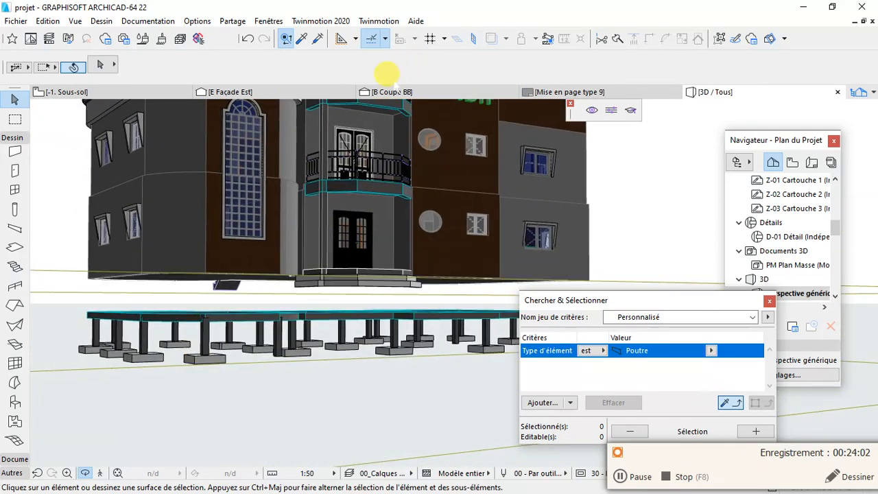
pyautogui.click(377, 91)
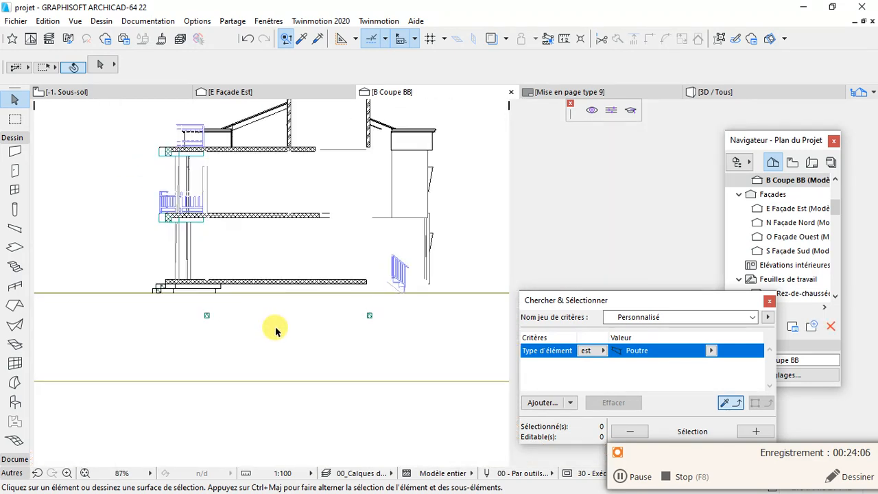
pyautogui.scroll(6, 275, 331)
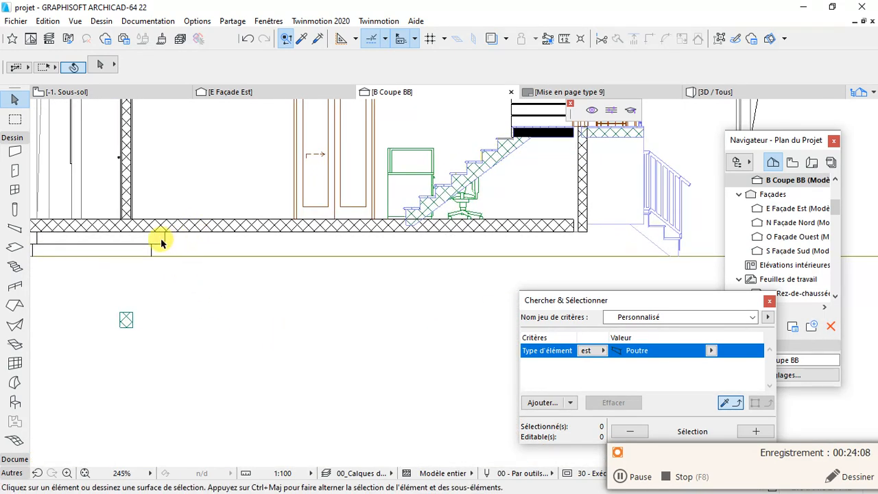
pyautogui.scroll(-5, 160, 242)
pyautogui.scroll(3, 310, 261)
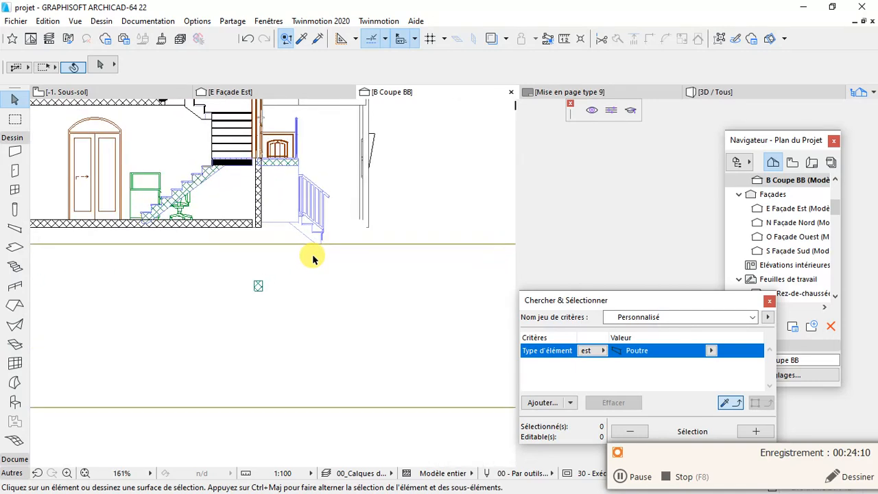
pyautogui.scroll(2, 312, 259)
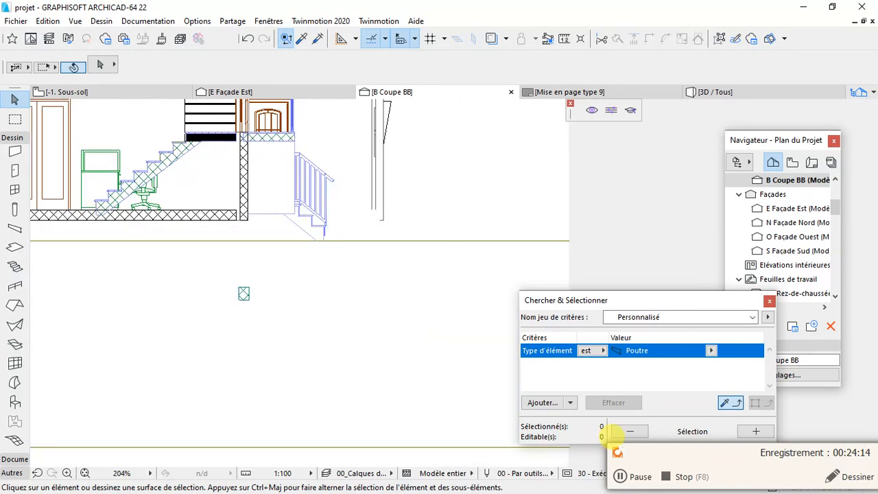
# - Return to the 3D view and examine the beams, columns and footings under the building up close
pyautogui.press('F3')
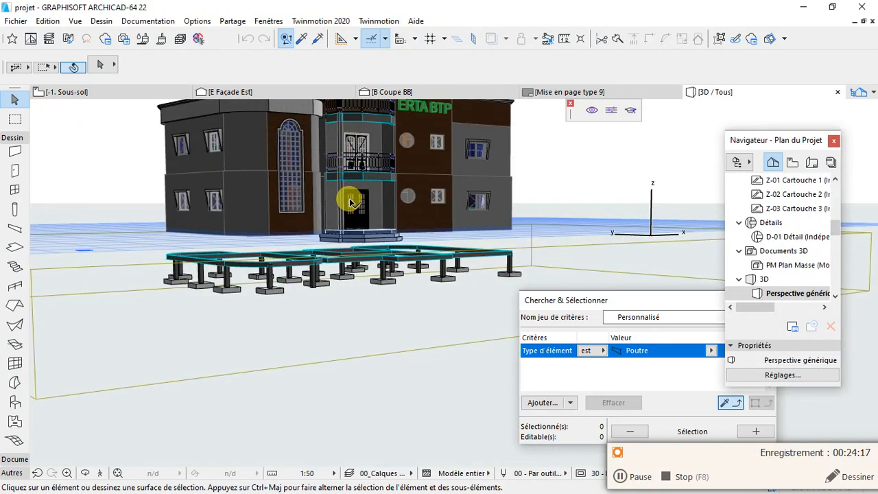
pyautogui.scroll(3, 288, 201)
pyautogui.scroll(2, 265, 238)
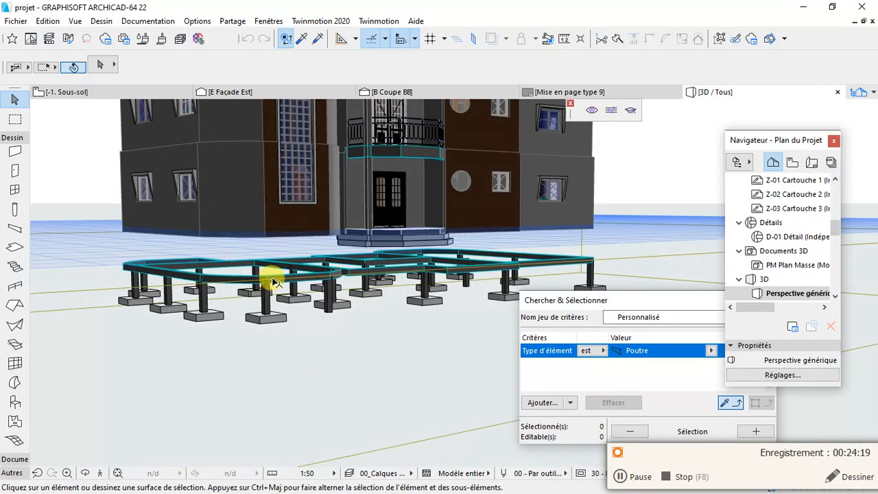
pyautogui.scroll(1, 283, 251)
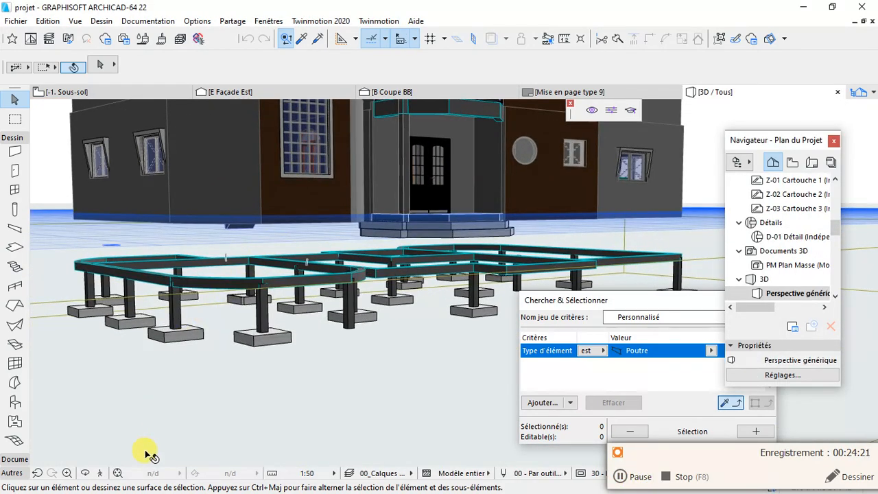
pyautogui.click(85, 473)
pyautogui.moveTo(98, 447); pyautogui.dragTo(247, 323)
pyautogui.scroll(4, 247, 324)
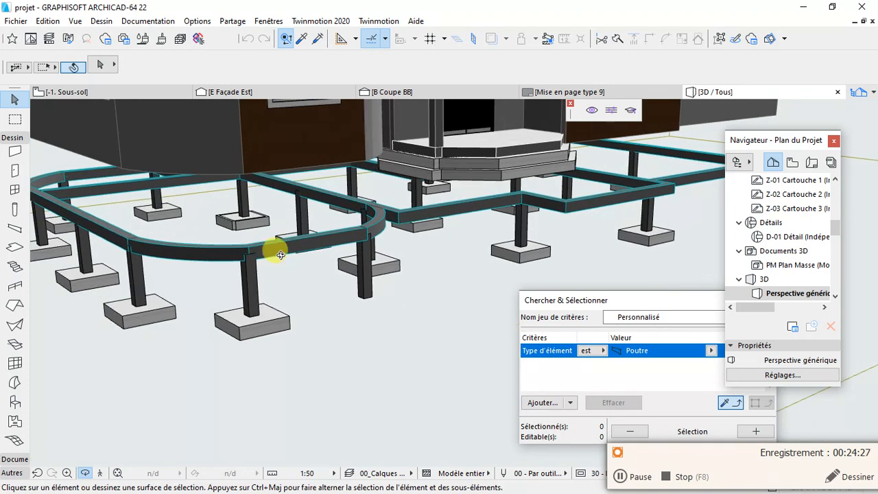
pyautogui.scroll(-2, 333, 257)
pyautogui.scroll(-1, 431, 198)
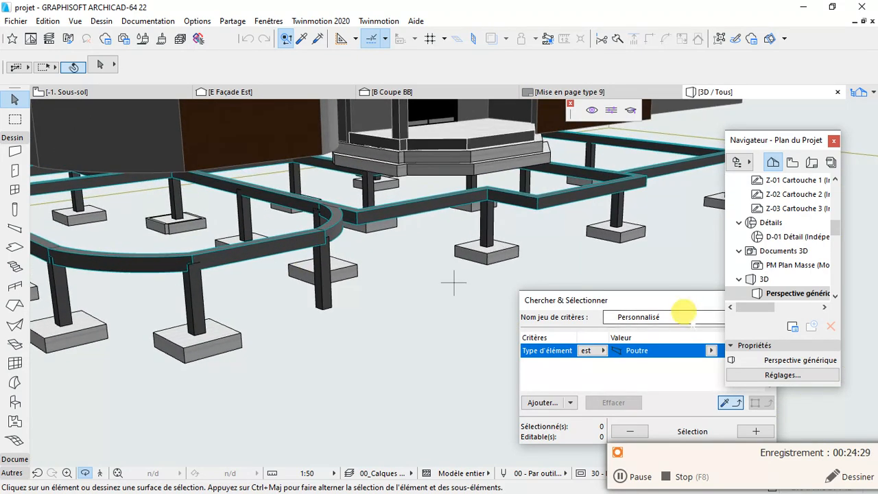
# - Set the -1 Sous-sol storey to a height of 1,500 and an altitude of -1,500 in the storey settings
pyautogui.scroll(10, 772, 206)
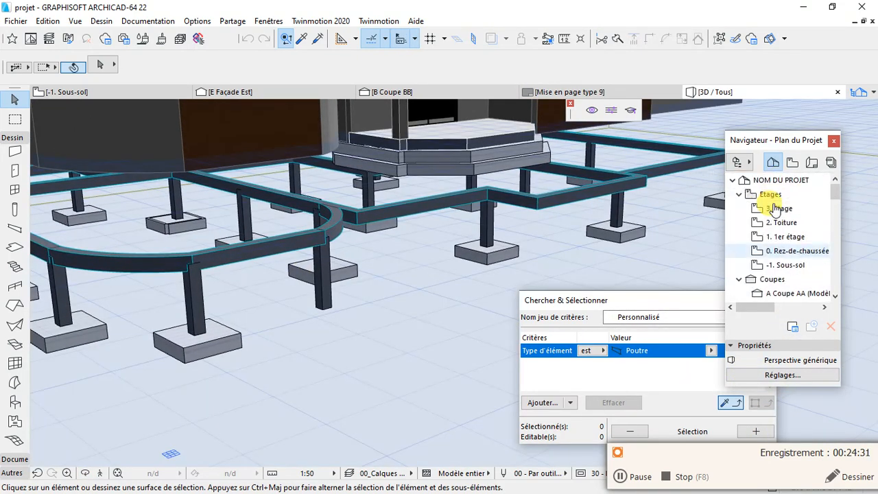
pyautogui.click(780, 267)
pyautogui.rightClick(781, 273)
pyautogui.click(713, 439)
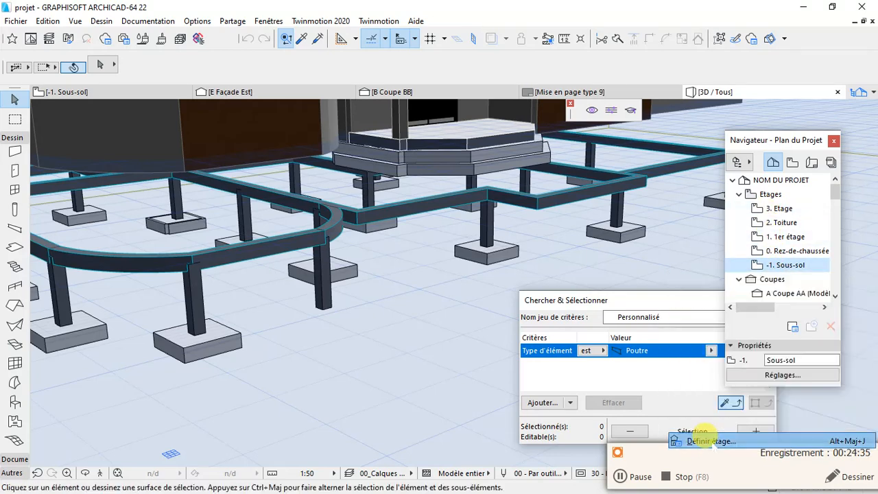
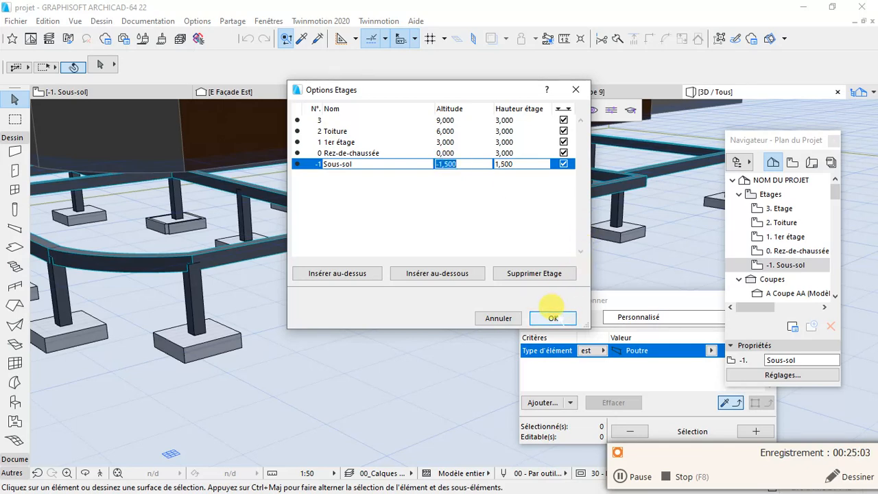
pyautogui.click(553, 318)
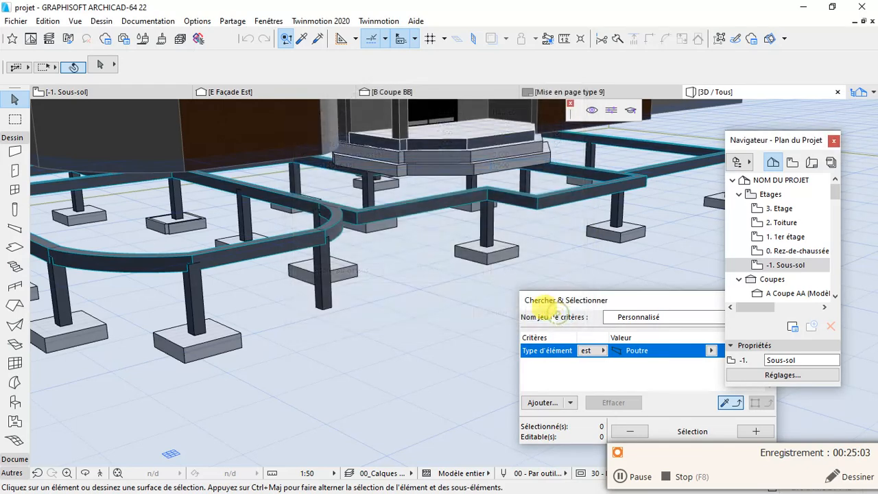
# - Check from several angles in 3D how the building sits on the foundation beams and columns
pyautogui.click(348, 250)
pyautogui.keyDown('shift'); pyautogui.moveTo(352, 222); pyautogui.dragTo(377, 248, button='middle'); pyautogui.keyUp('shift')
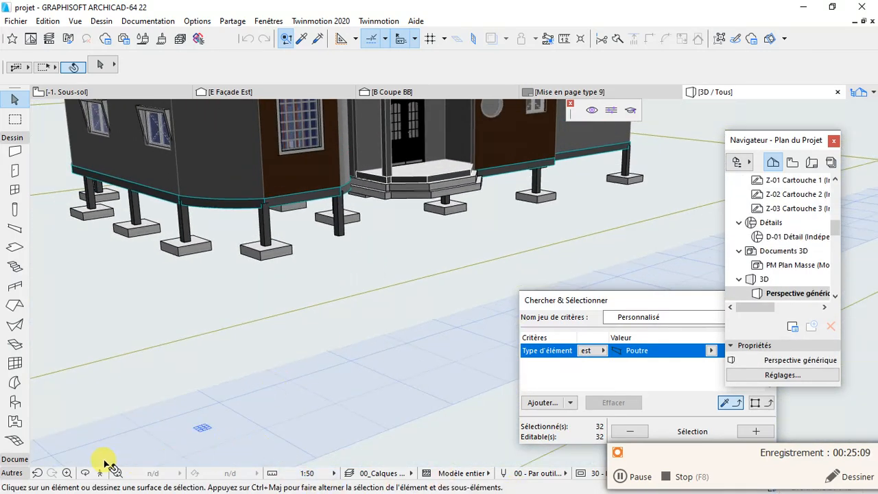
pyautogui.click(84, 473)
pyautogui.moveTo(299, 384); pyautogui.dragTo(405, 349)
pyautogui.press('Escape')
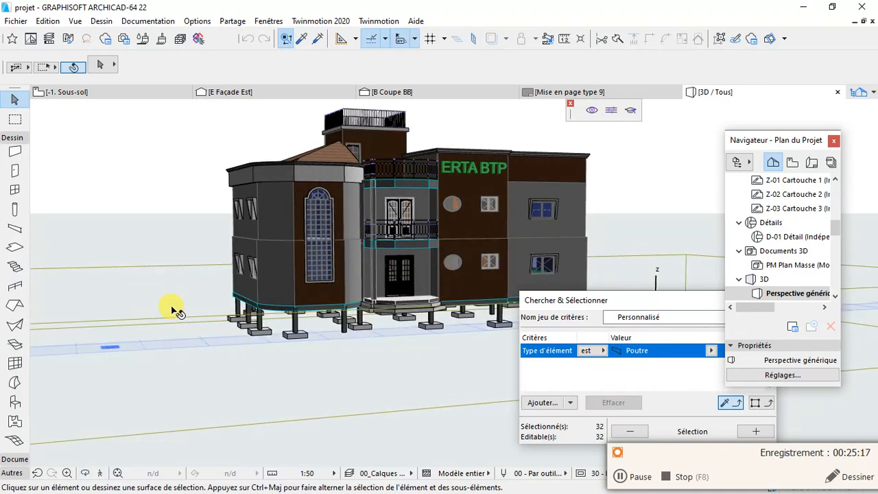
# - Change the terrain mesh's building material to Env. - Terre
pyautogui.click(137, 307)
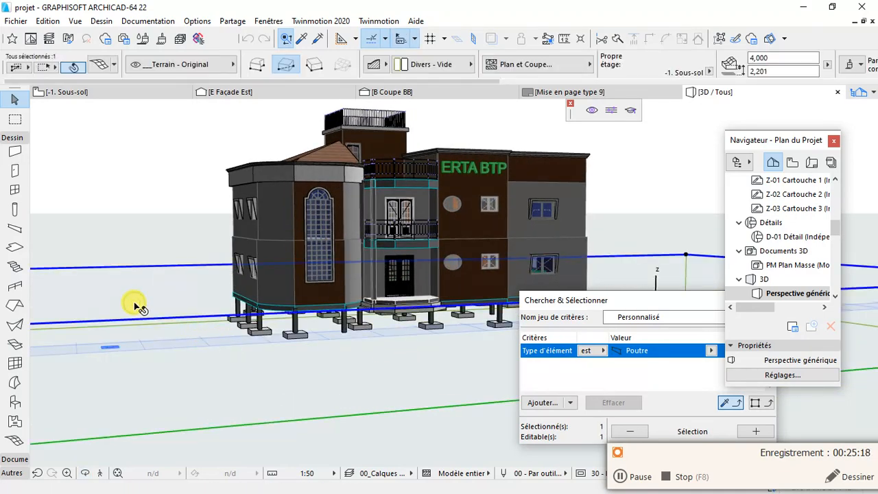
pyautogui.rightClick(137, 306)
pyautogui.click(219, 26)
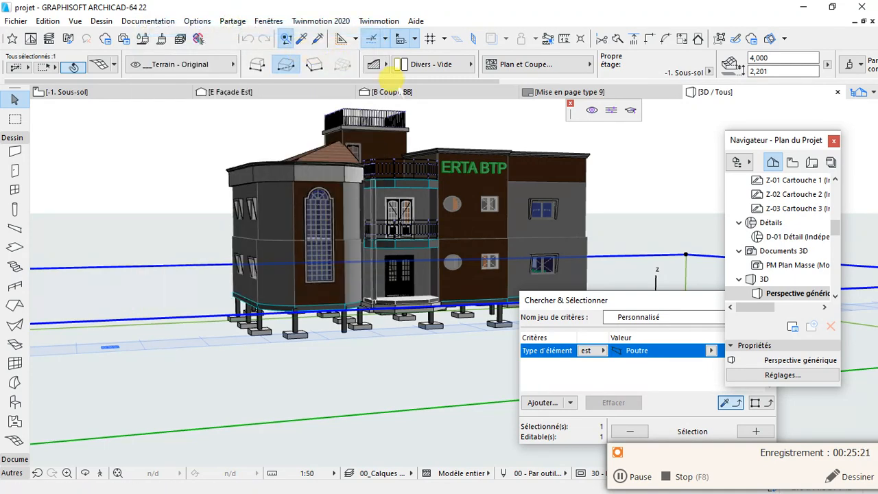
pyautogui.click(557, 111)
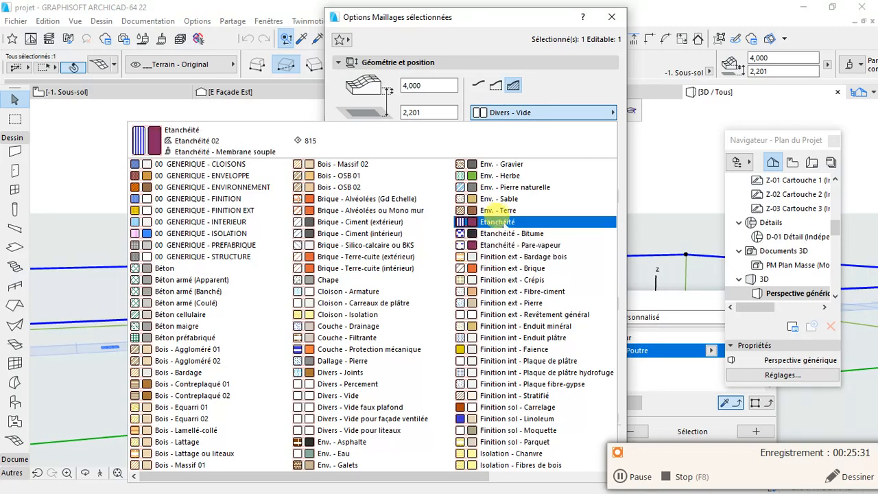
pyautogui.click(498, 210)
pyautogui.click(592, 437)
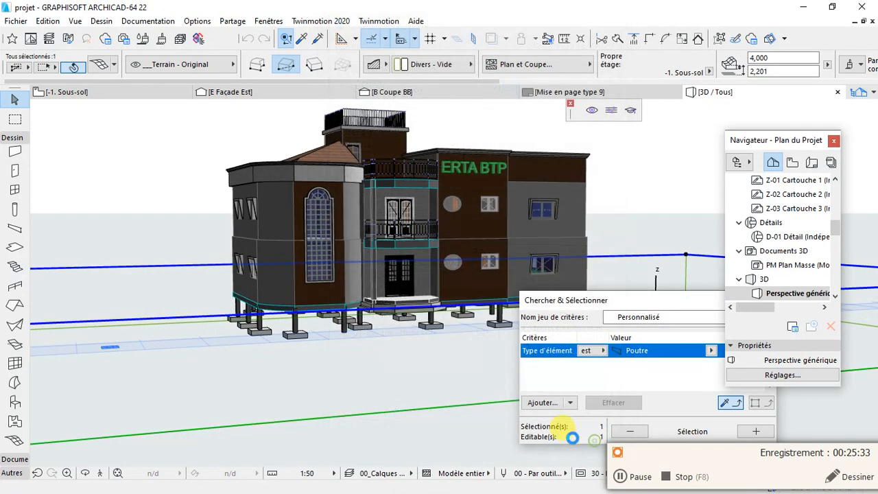
pyautogui.scroll(-5, 373, 348)
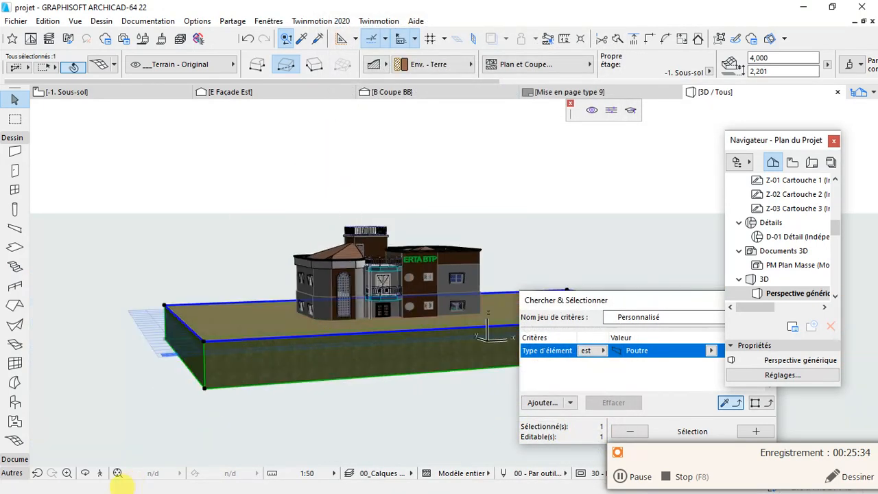
pyautogui.click(265, 200)
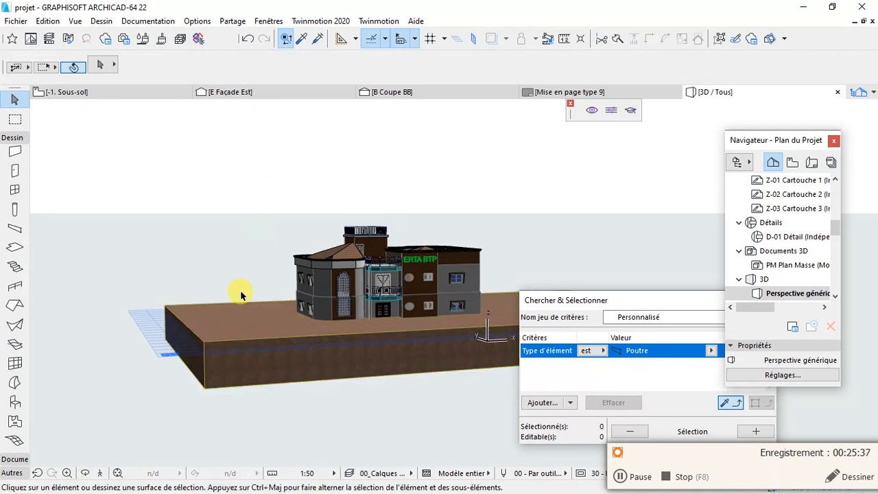
# - Examine the building on the earth-filled terrain from above and from the side in 3D
pyautogui.click(83, 473)
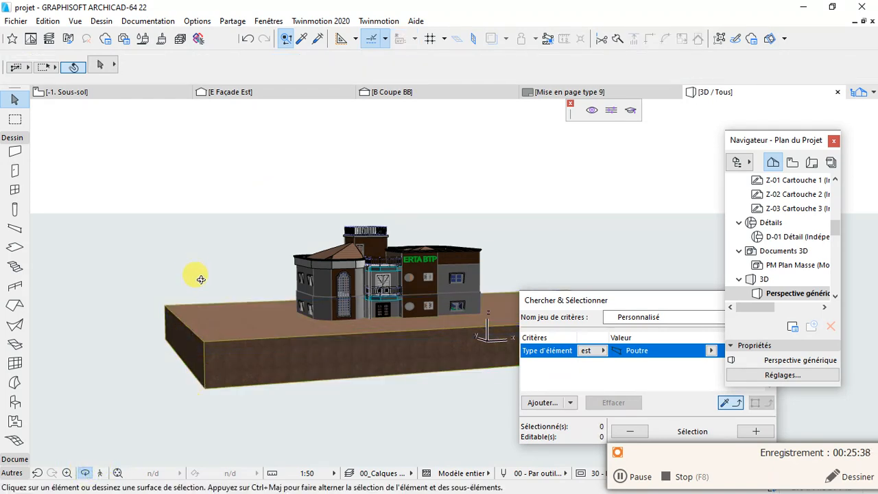
pyautogui.moveTo(201, 280); pyautogui.dragTo(446, 418)
pyautogui.scroll(5, 347, 267)
pyautogui.scroll(-2, 283, 148)
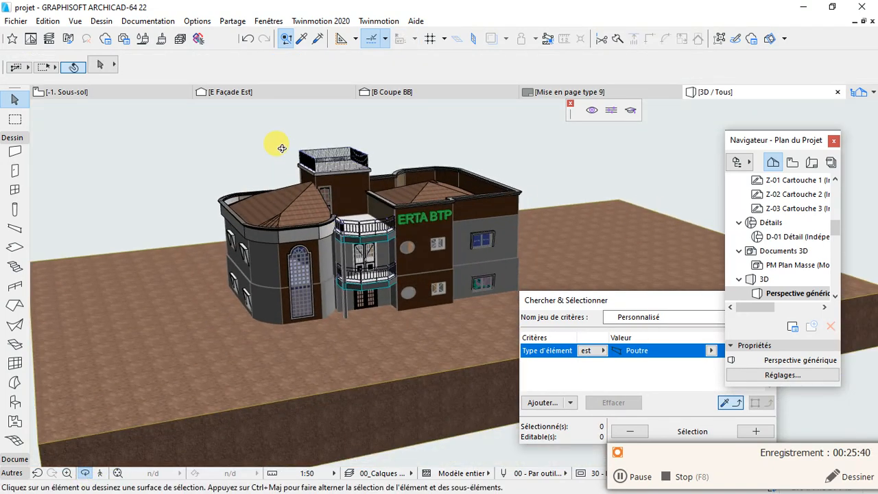
pyautogui.scroll(-2, 282, 149)
pyautogui.scroll(4, 368, 299)
pyautogui.scroll(-6, 358, 245)
pyautogui.moveTo(365, 312); pyautogui.dragTo(386, 274)
pyautogui.press('Escape')
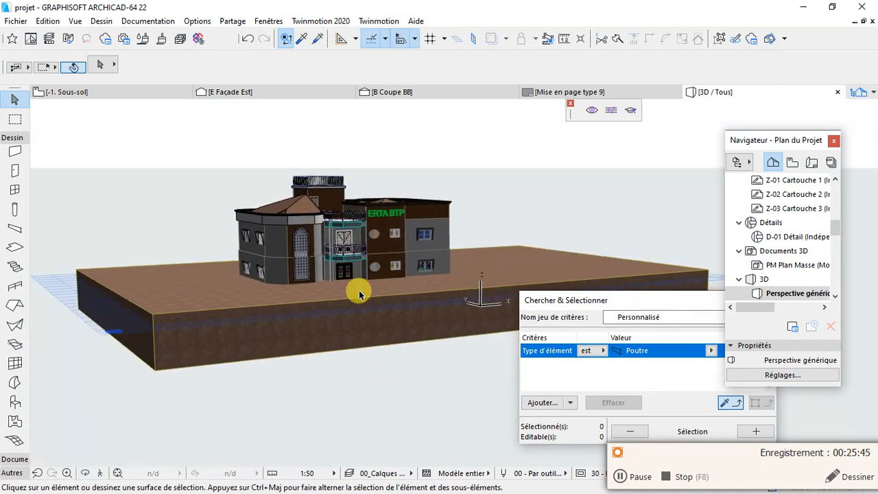
# - Set the terrain mesh's building material back to Divers - Vide
pyautogui.click(240, 304)
pyautogui.rightClick(239, 304)
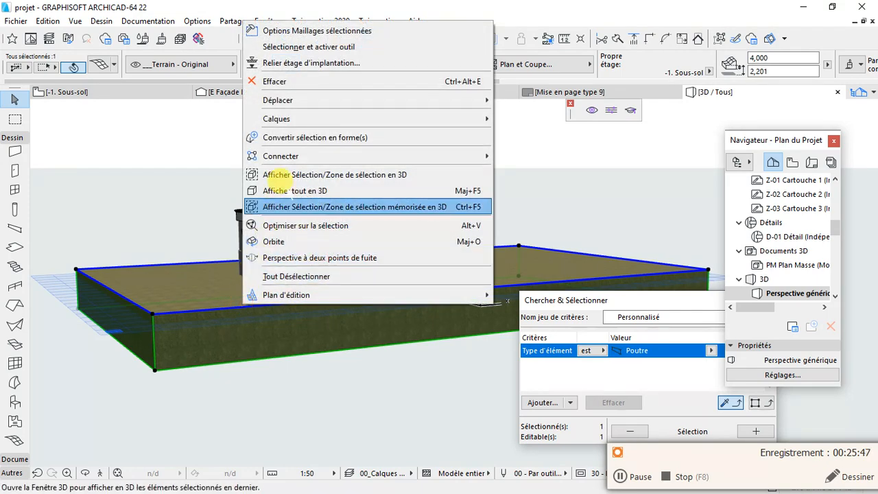
pyautogui.click(313, 31)
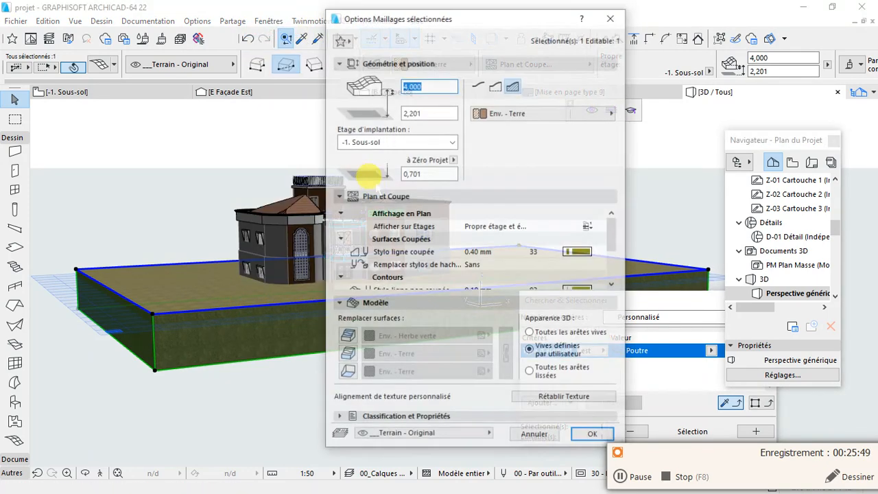
pyautogui.click(529, 114)
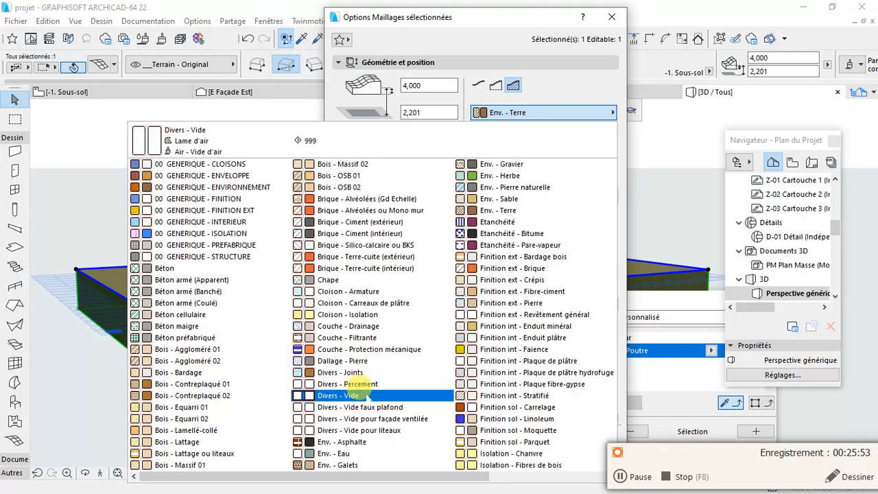
pyautogui.click(360, 394)
pyautogui.click(592, 435)
pyautogui.scroll(3, 373, 199)
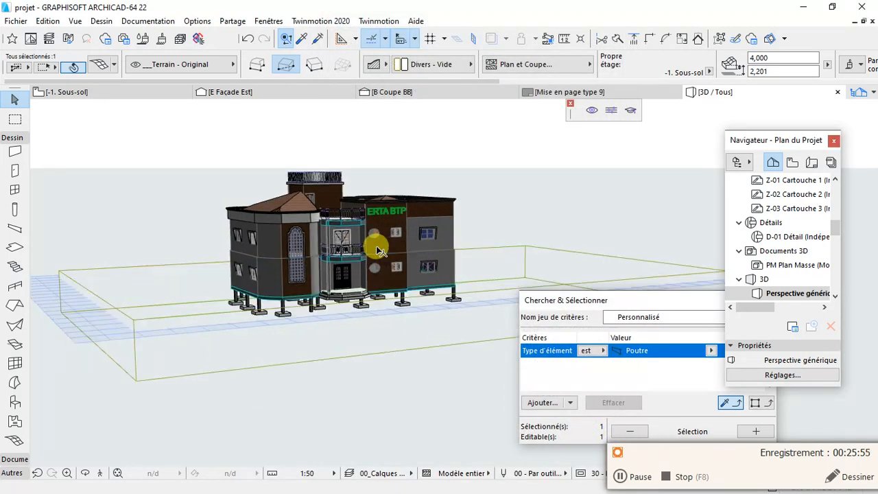
pyautogui.scroll(-1, 376, 226)
# - In section B Coupe BB, move the terrain mesh a short distance straight down towards the ground-floor slab
pyautogui.click(274, 292)
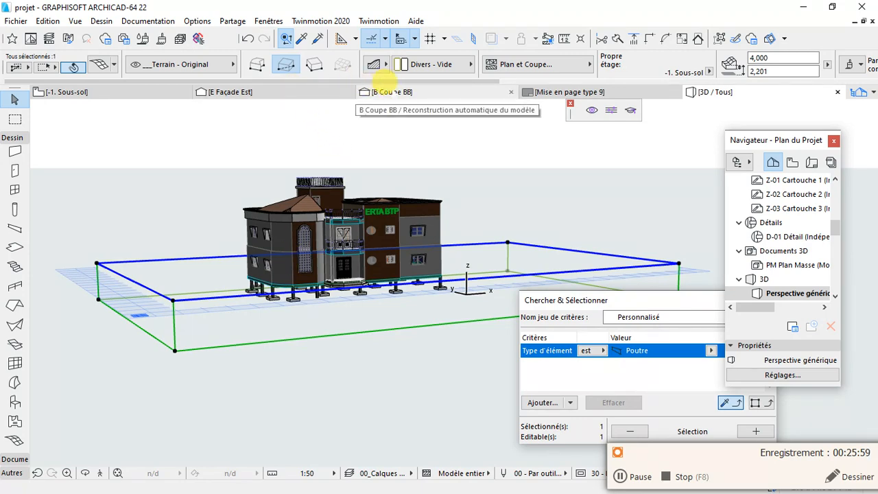
pyautogui.click(388, 92)
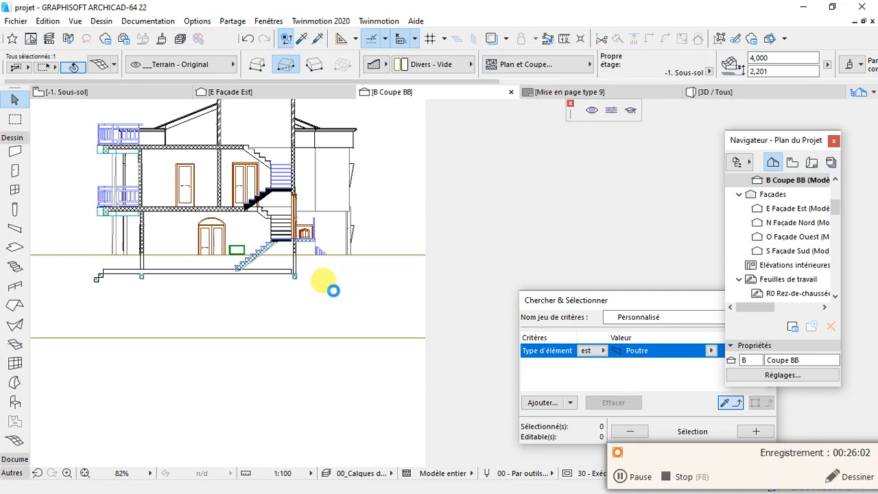
pyautogui.click(368, 272)
pyautogui.scroll(2, 292, 263)
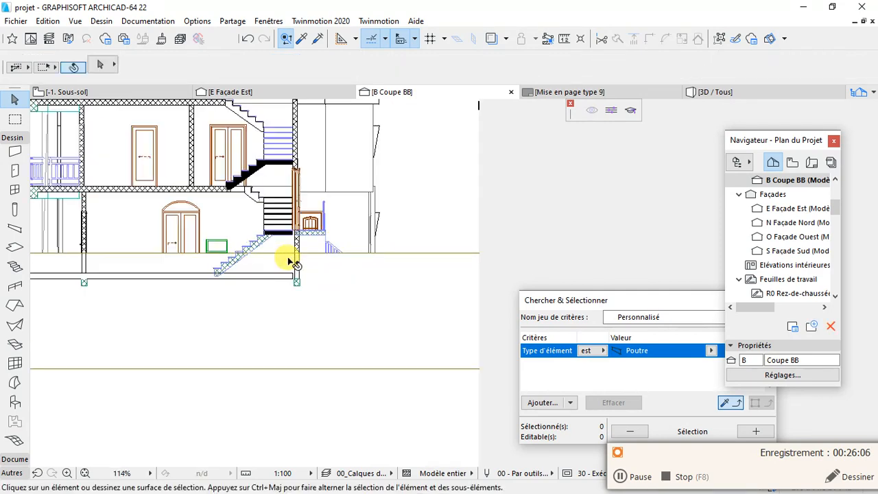
pyautogui.scroll(1, 288, 262)
pyautogui.click(285, 259)
pyautogui.click(282, 258)
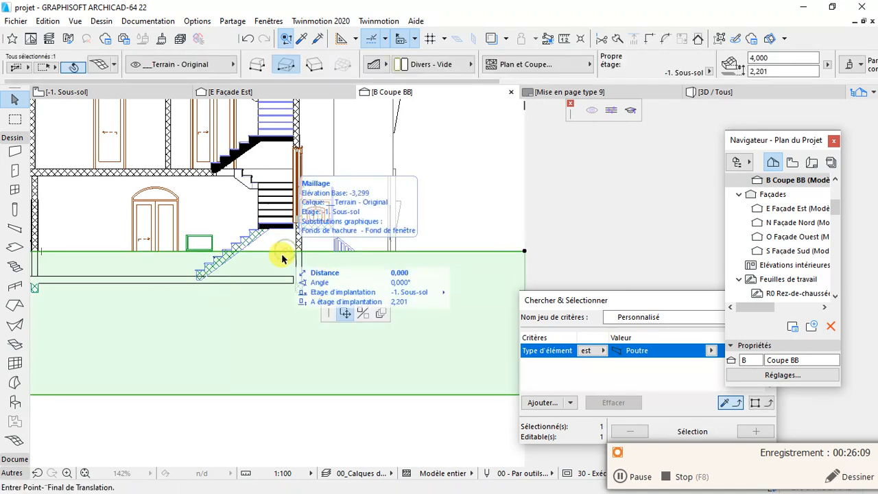
pyautogui.scroll(1, 294, 286)
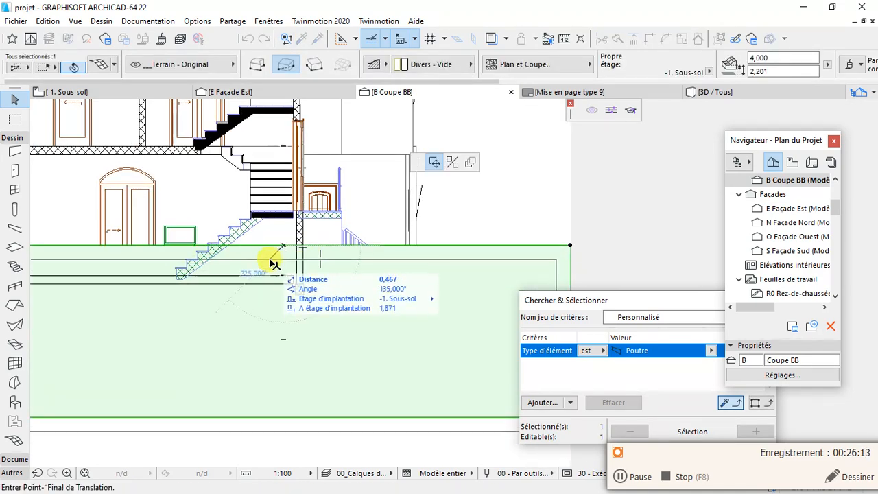
pyautogui.click(273, 259)
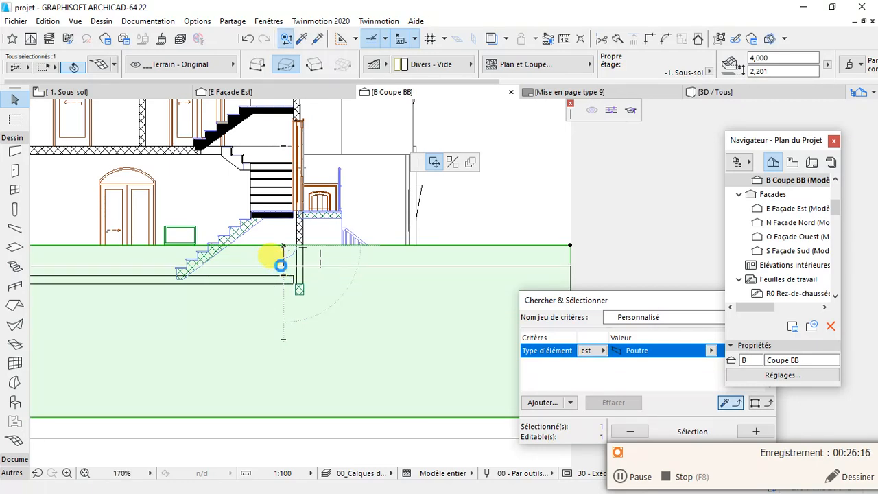
# - Lower the terrain mesh in section B Coupe BB until its top surface meets the underside of the ground-floor slab
pyautogui.click(287, 268)
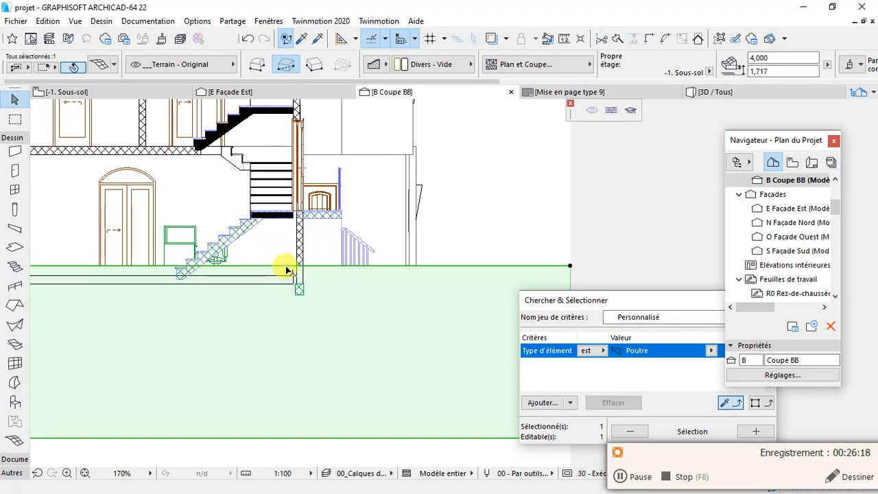
pyautogui.scroll(-4, 289, 258)
pyautogui.scroll(3, 290, 261)
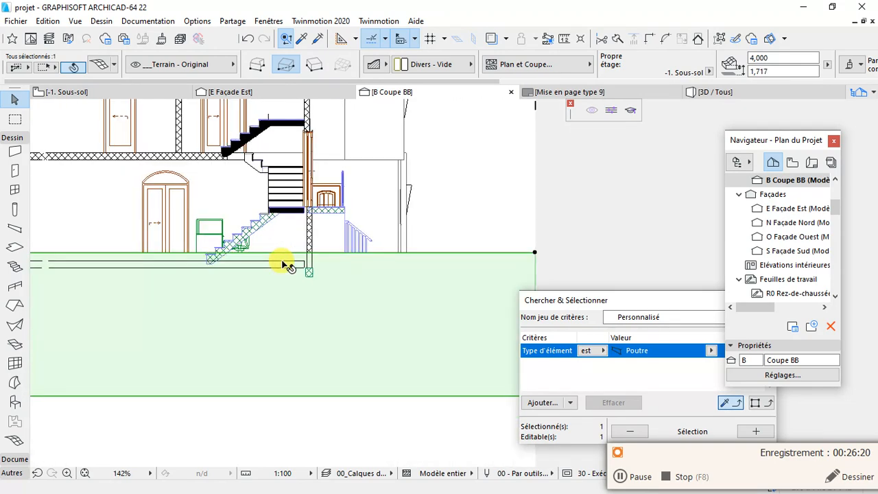
pyautogui.scroll(-5, 288, 266)
pyautogui.scroll(6, 292, 267)
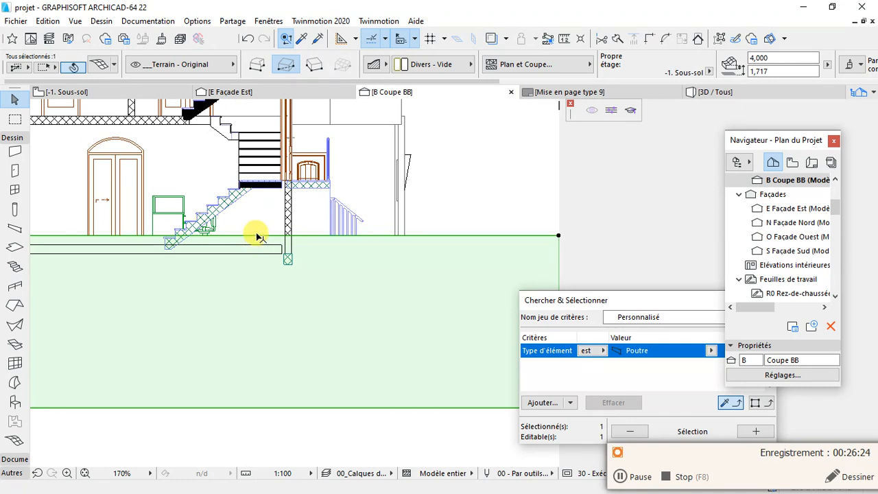
pyautogui.click(258, 237)
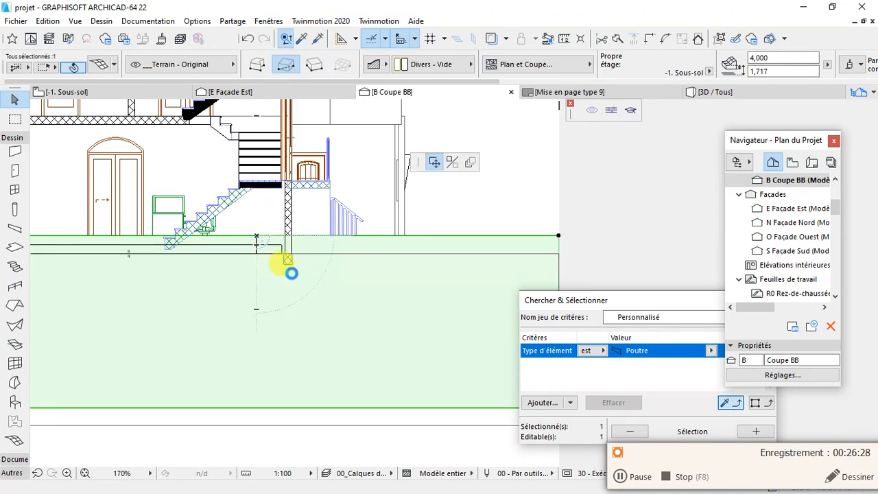
pyautogui.click(293, 267)
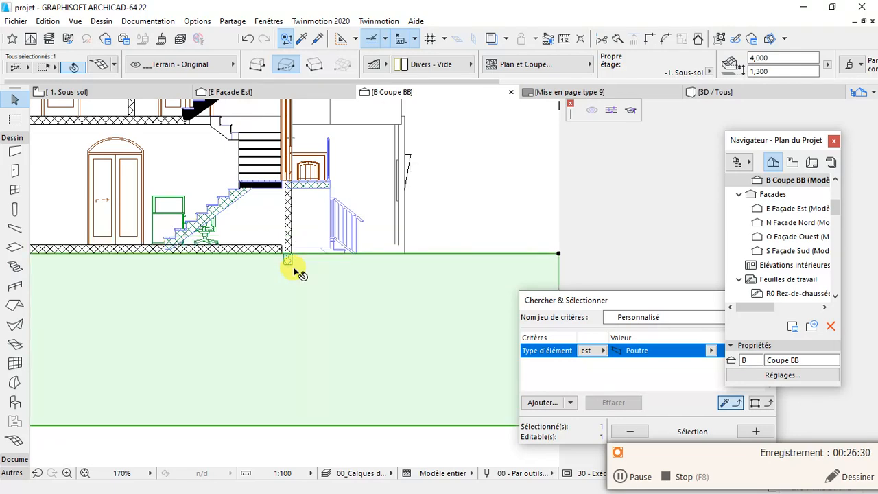
# - In the 3D view, set the terrain mesh's building material to Env. - Terre and override its top surface with Env. - Herbe verte
pyautogui.click(707, 91)
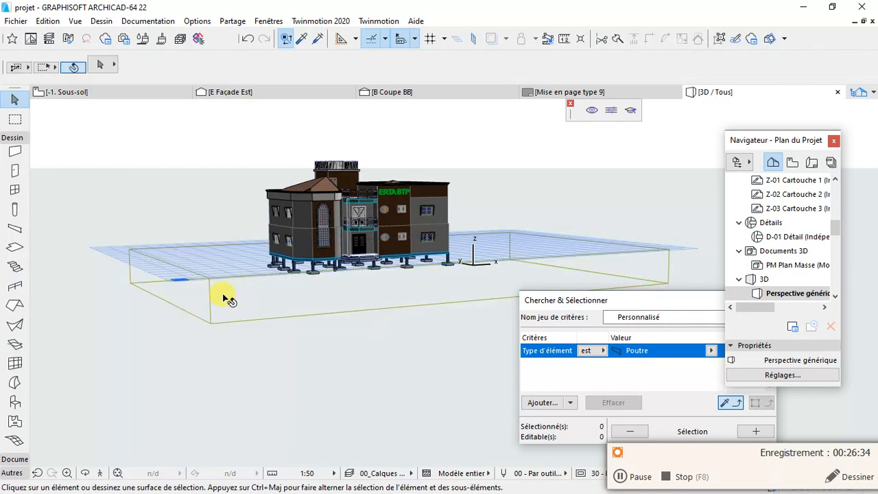
pyautogui.rightClick(223, 297)
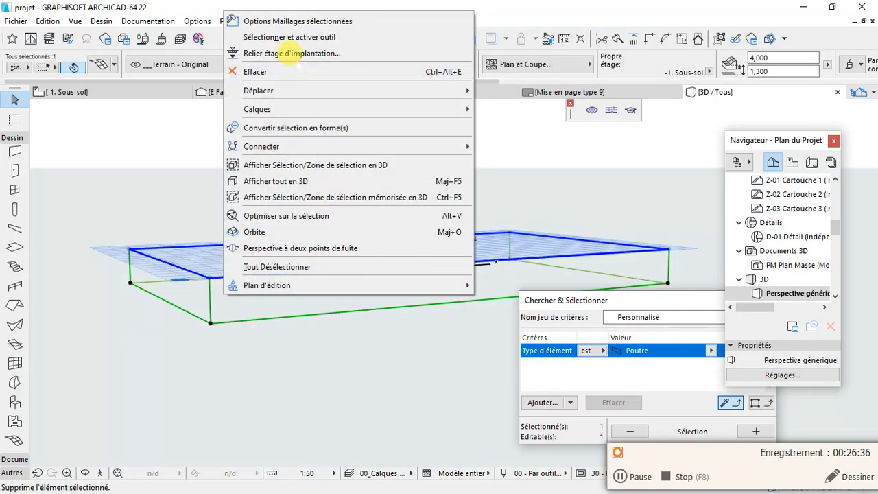
pyautogui.click(302, 23)
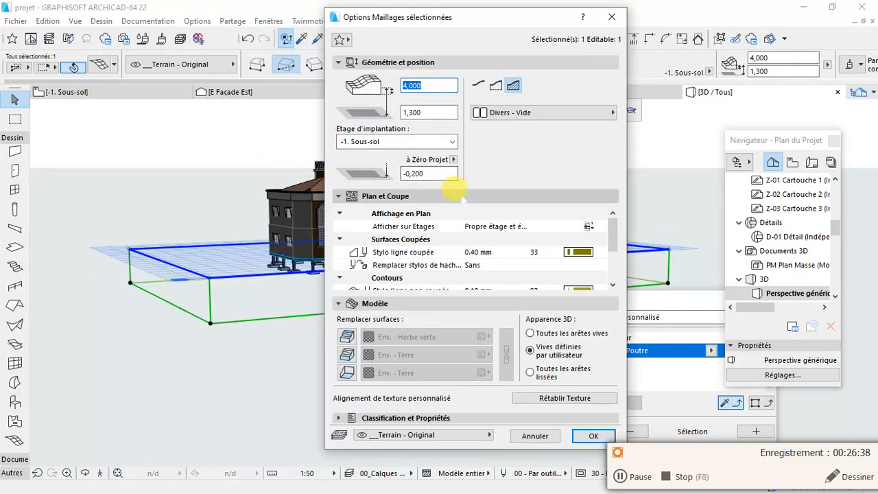
pyautogui.click(551, 108)
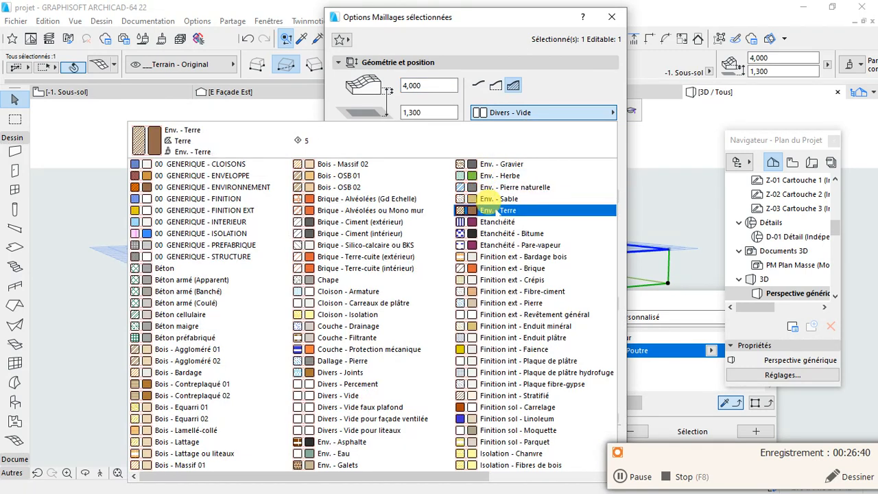
pyautogui.click(493, 210)
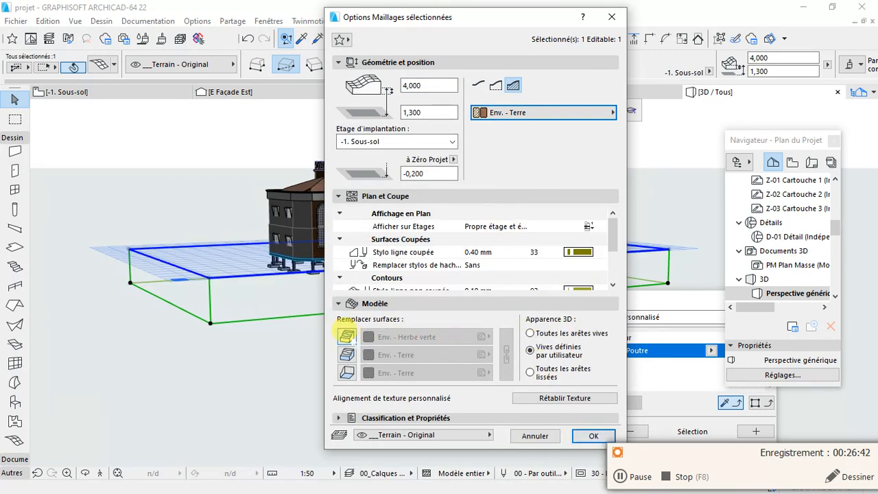
pyautogui.click(346, 336)
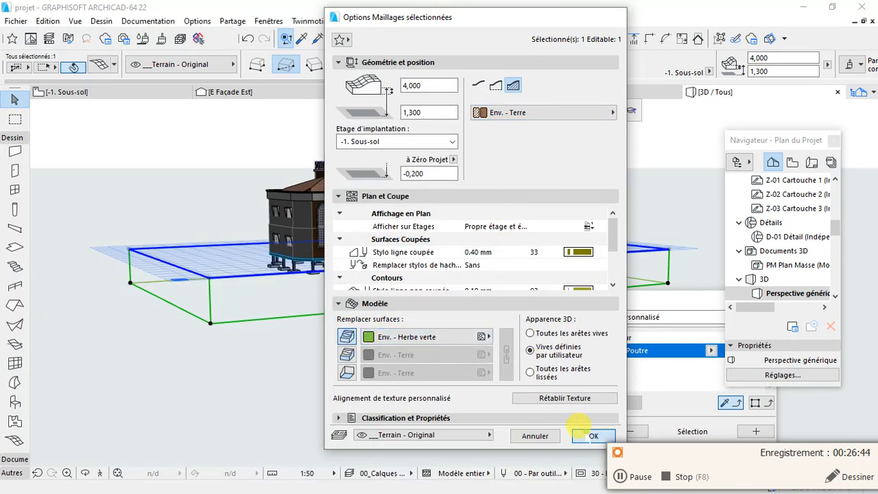
pyautogui.click(594, 436)
pyautogui.scroll(8, 377, 218)
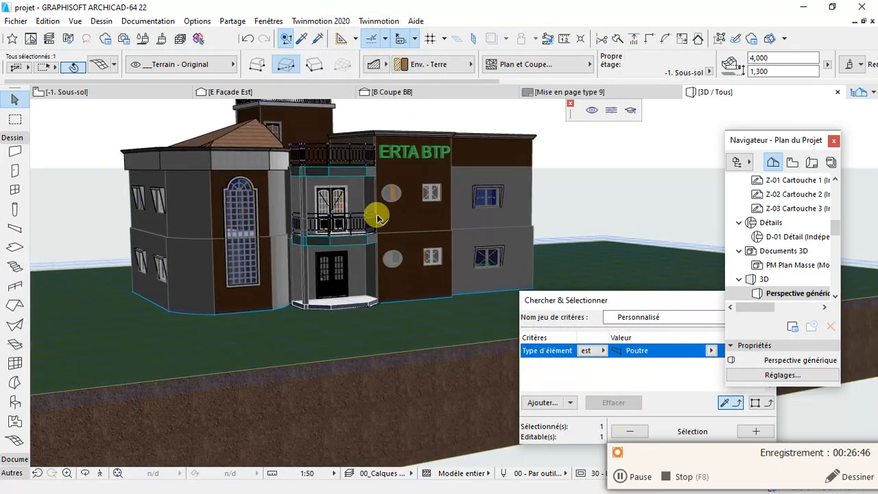
pyautogui.scroll(-2, 361, 200)
pyautogui.scroll(2, 364, 263)
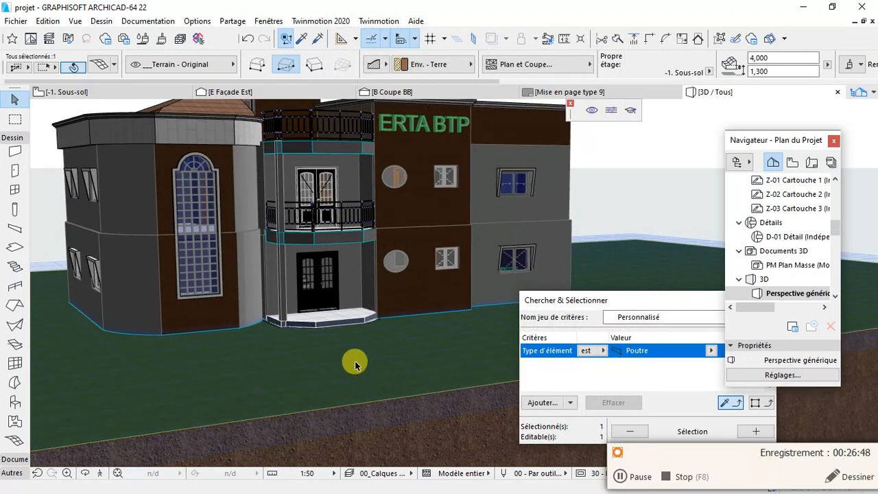
pyautogui.scroll(-3, 390, 180)
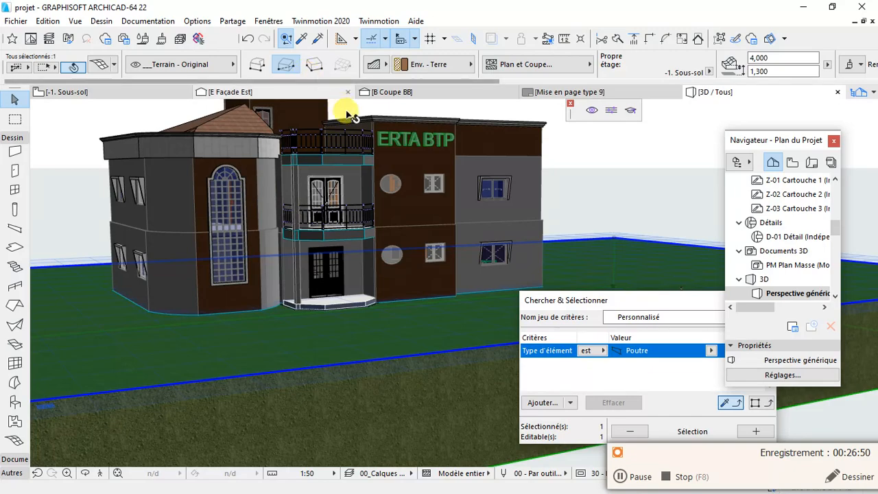
# - Set the terrain mesh's building material back to Divers - Vide and turn off its Env. - Herbe verte surface override
pyautogui.rightClick(355, 337)
pyautogui.click(440, 60)
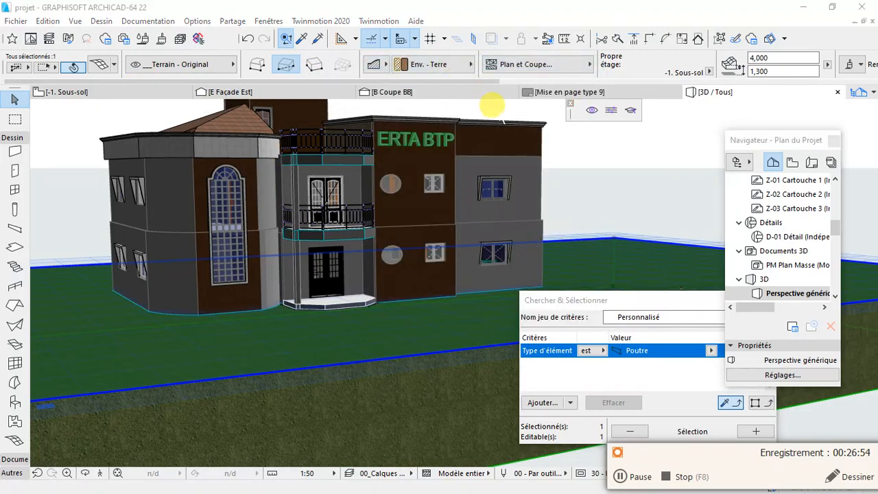
pyautogui.click(587, 116)
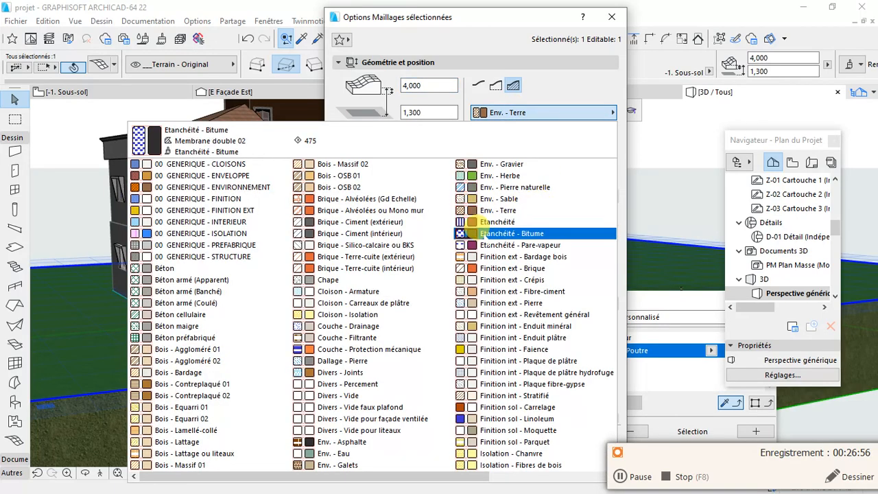
pyautogui.click(351, 395)
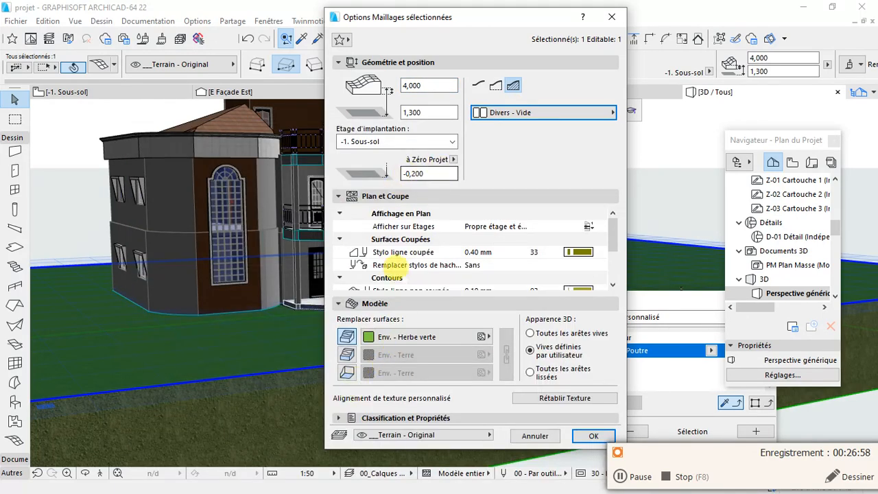
pyautogui.click(420, 337)
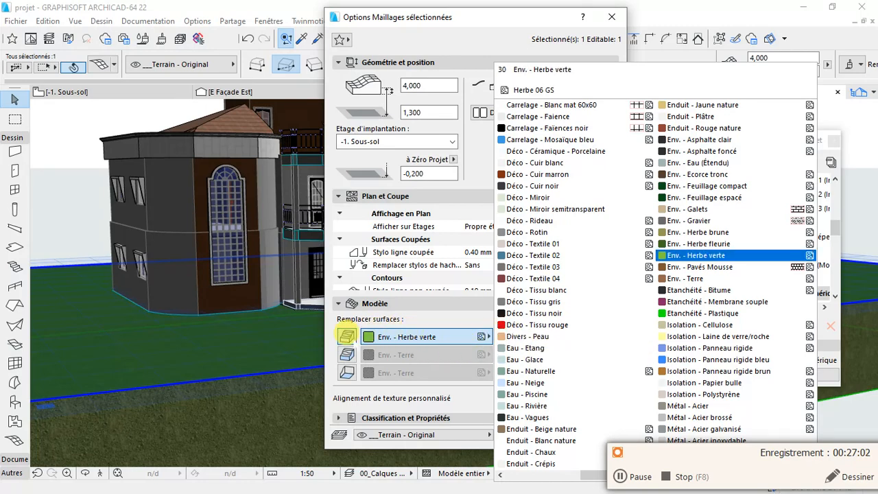
pyautogui.click(346, 335)
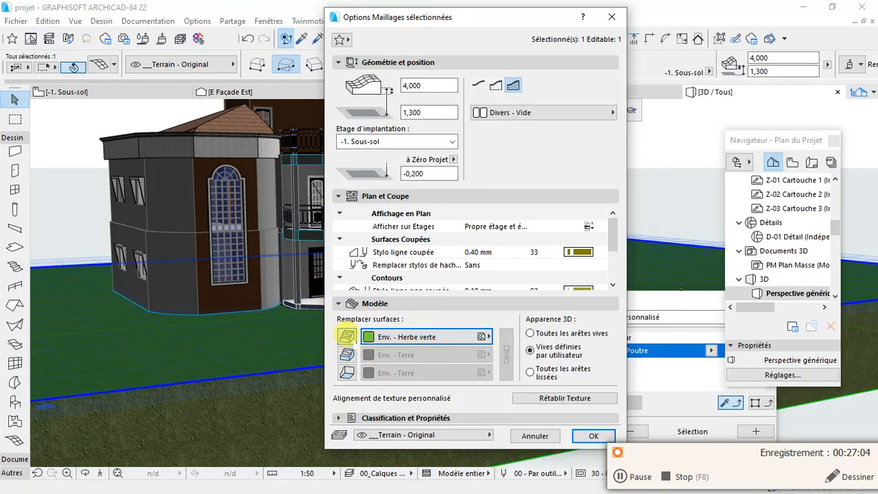
pyautogui.click(346, 335)
pyautogui.click(594, 436)
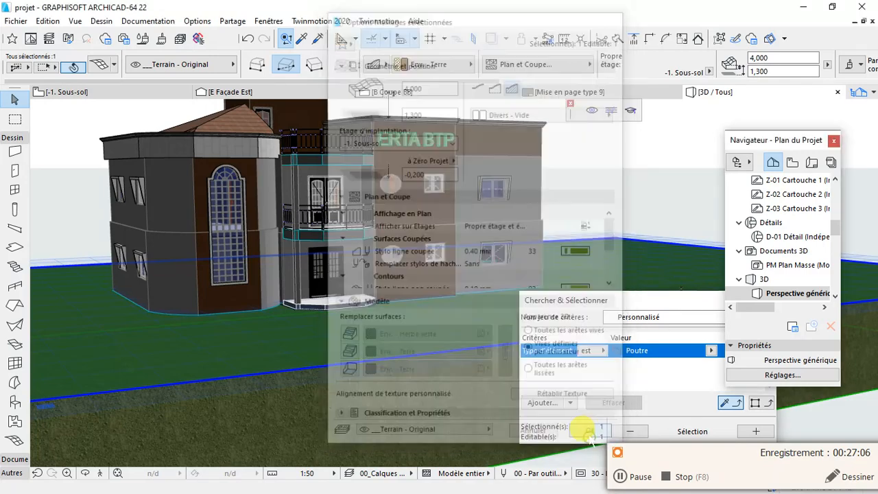
# - In the Sous-sol plan, copy the footing at the upper end of the curved tie beam onto the column at its lower end
pyautogui.scroll(6, 245, 279)
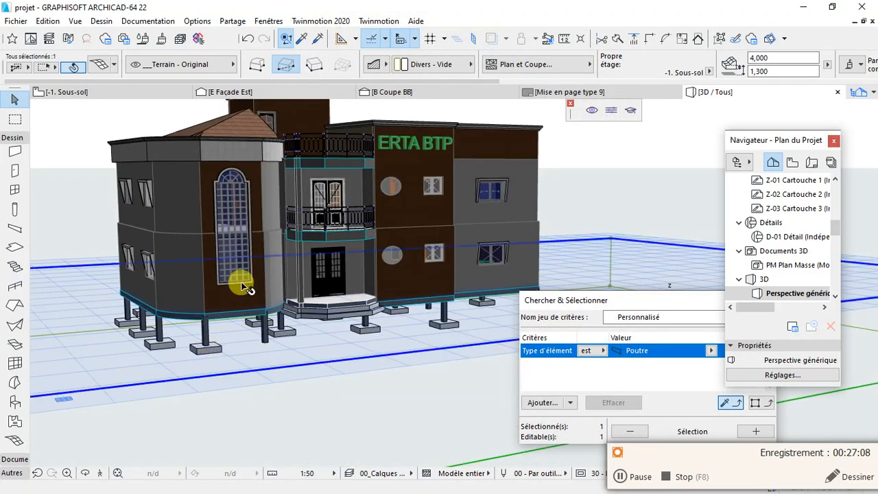
pyautogui.click(68, 92)
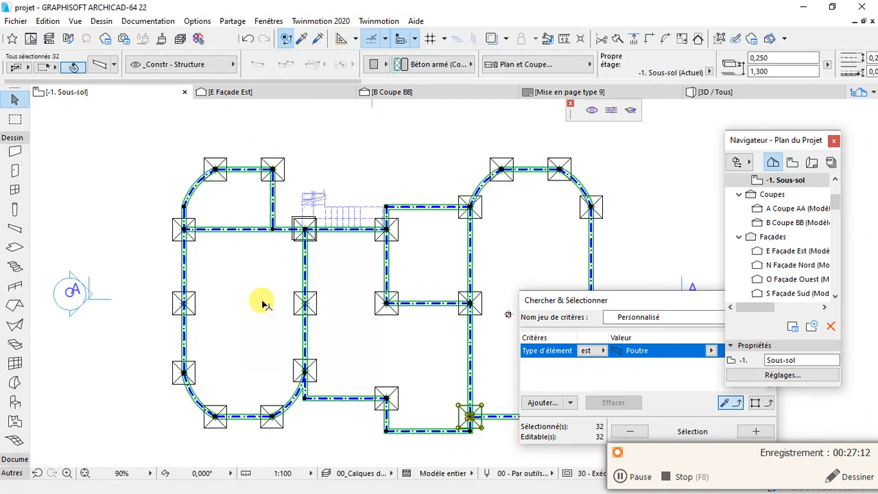
pyautogui.scroll(2, 231, 330)
pyautogui.scroll(4, 308, 406)
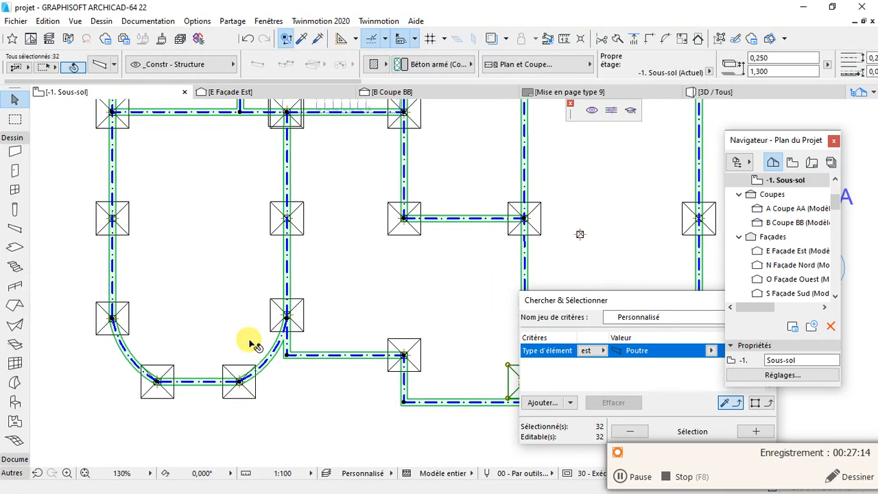
pyautogui.click(320, 316)
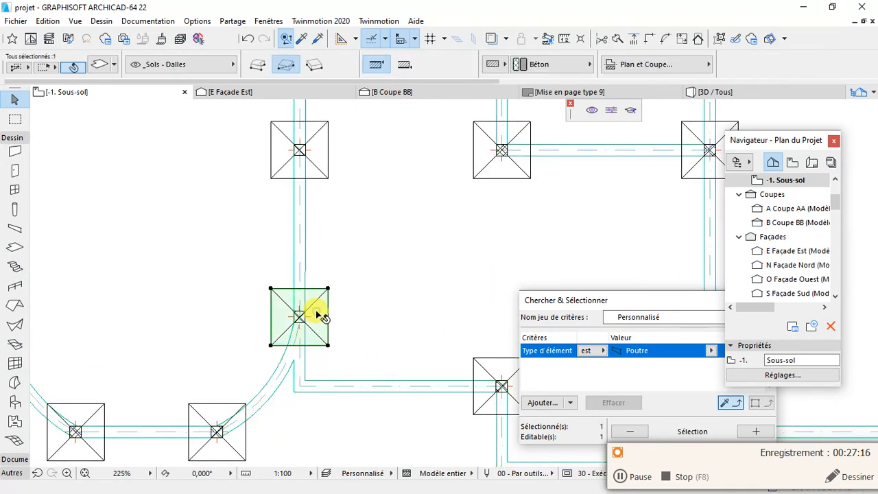
pyautogui.scroll(-10, 304, 264)
pyautogui.scroll(7, 318, 282)
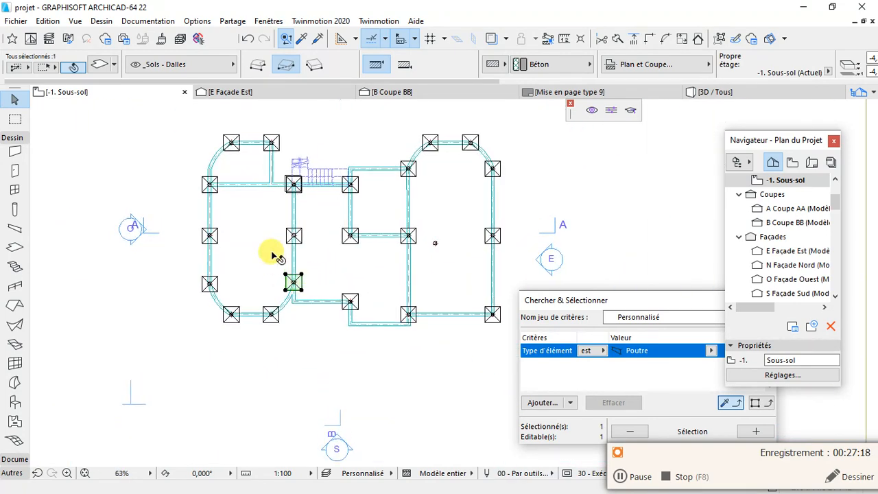
pyautogui.scroll(3, 318, 313)
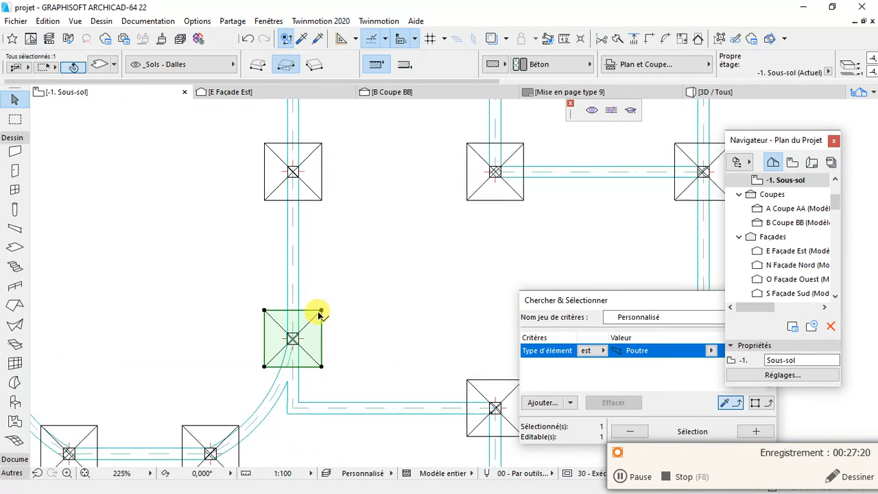
pyautogui.click(321, 311)
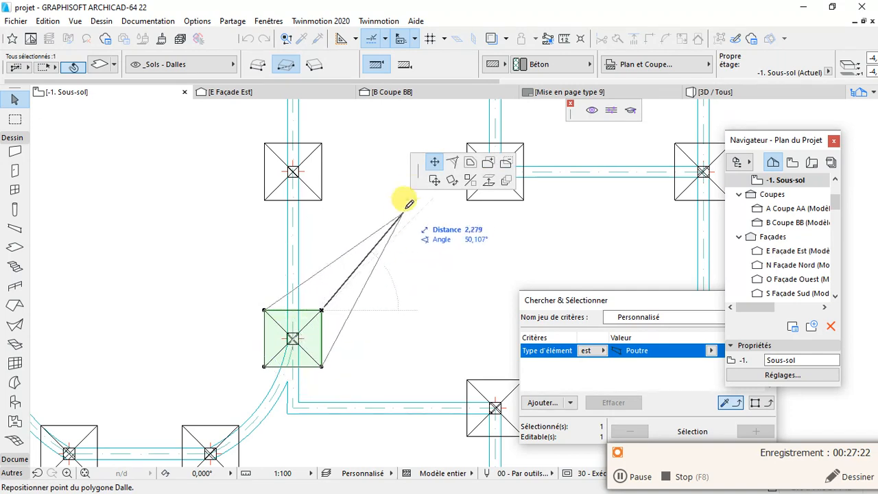
pyautogui.click(434, 180)
pyautogui.scroll(-5, 290, 290)
pyautogui.scroll(5, 308, 251)
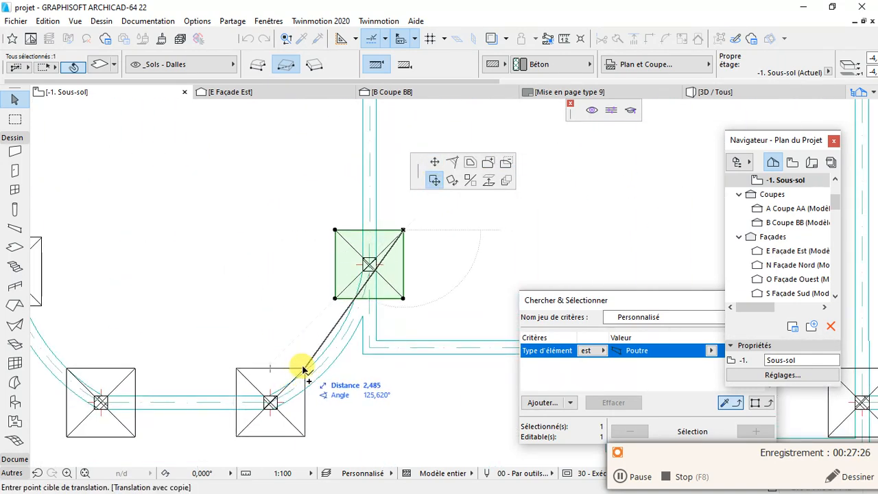
pyautogui.click(304, 371)
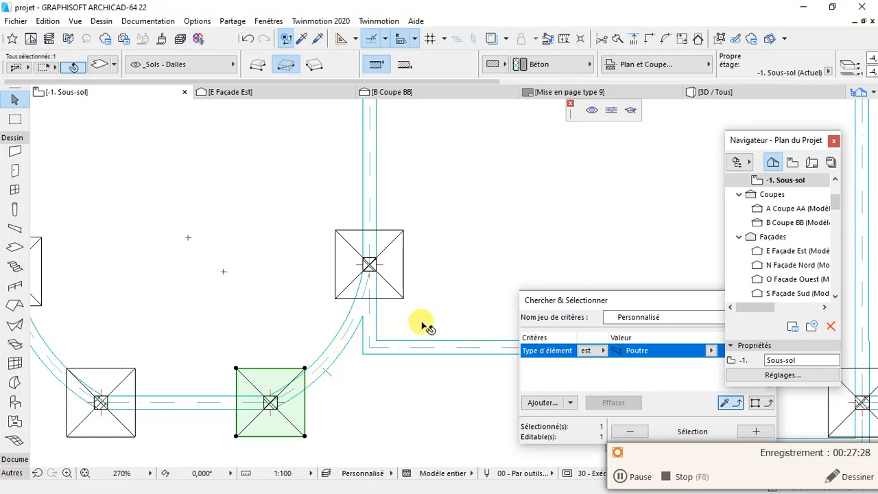
# - Examine the footings under the building in 3D and go back to the Sous-sol plan to look over the foundation layout
pyautogui.click(710, 92)
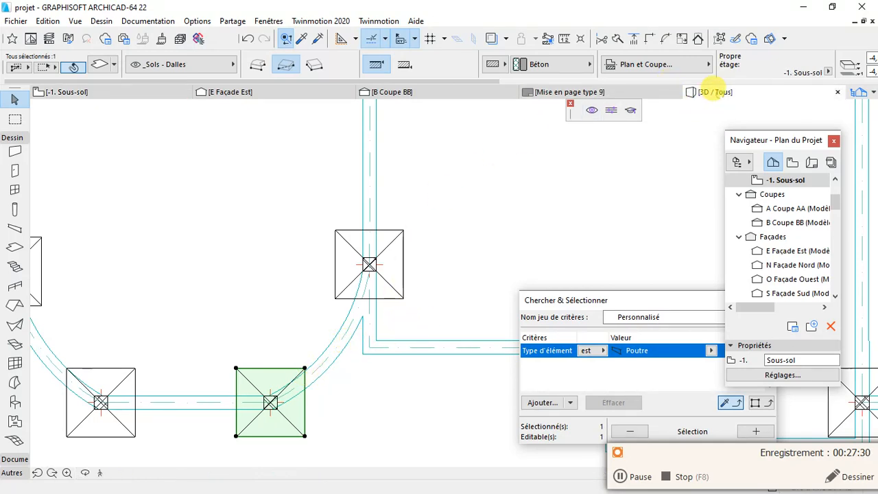
pyautogui.scroll(-5, 300, 328)
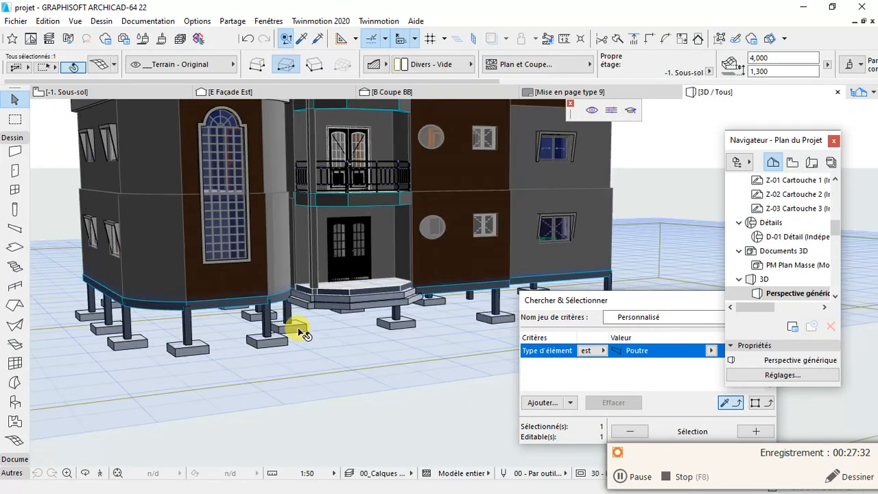
pyautogui.keyDown('shift'); pyautogui.moveTo(317, 378); pyautogui.dragTo(205, 212, button='middle'); pyautogui.keyUp('shift')
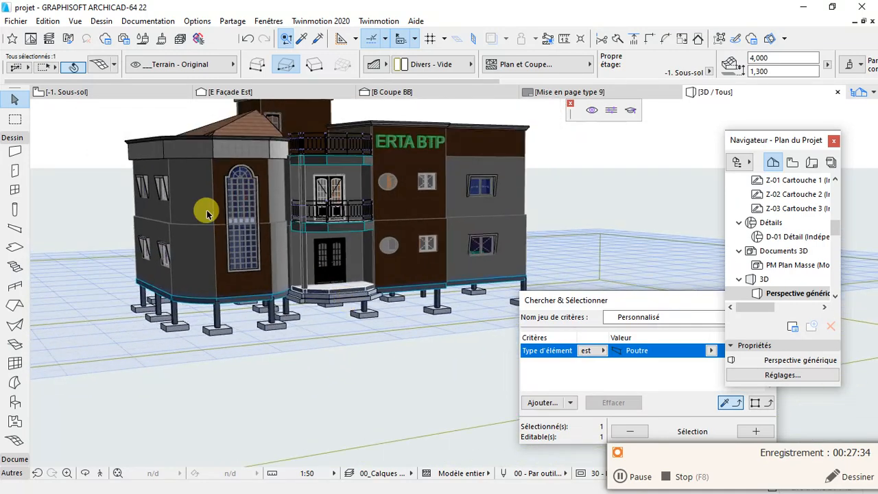
pyautogui.click(106, 92)
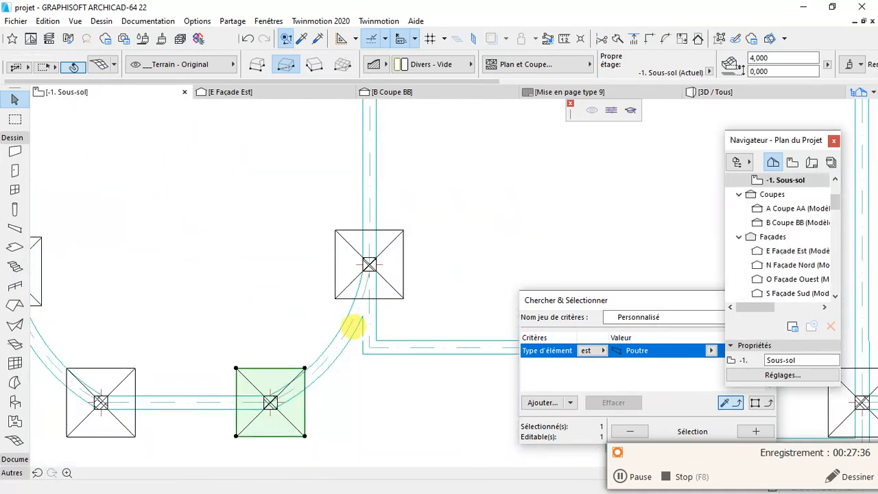
pyautogui.scroll(-4, 511, 383)
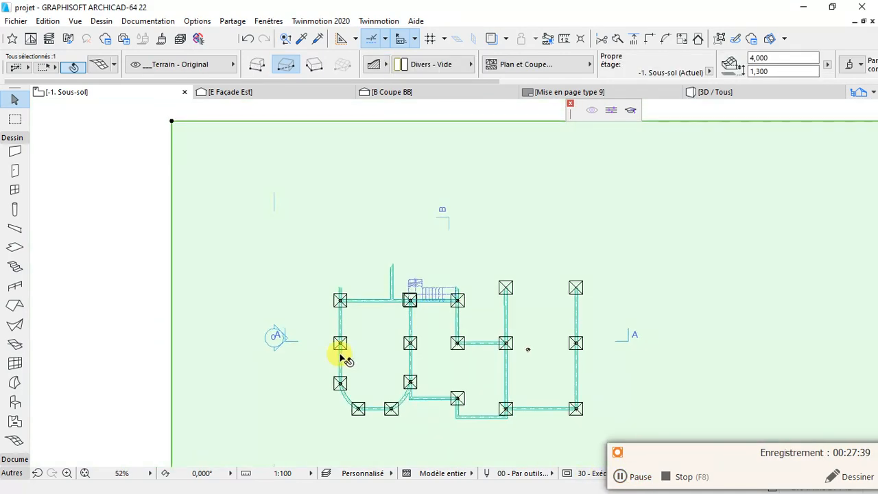
pyautogui.scroll(3, 440, 337)
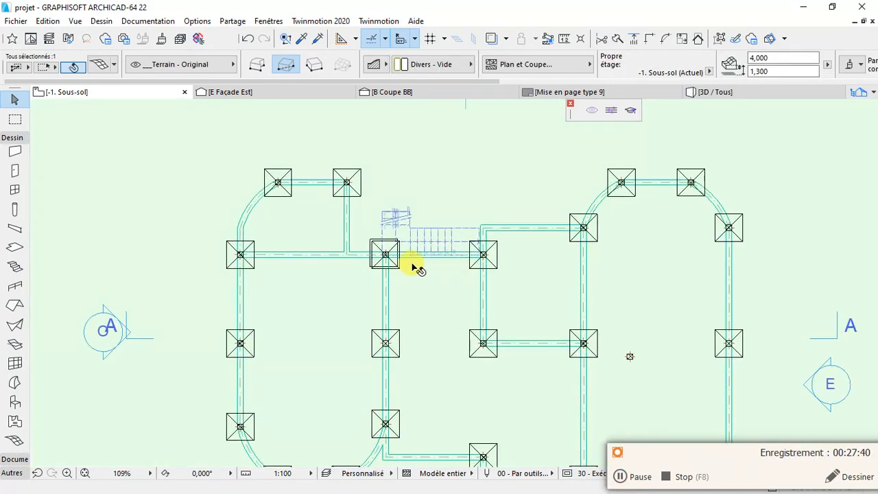
# - Deselect the terrain mesh and delete the stray column standing free inside the eastern bay of the Sous-sol plan
pyautogui.scroll(-4, 404, 265)
pyautogui.scroll(4, 484, 294)
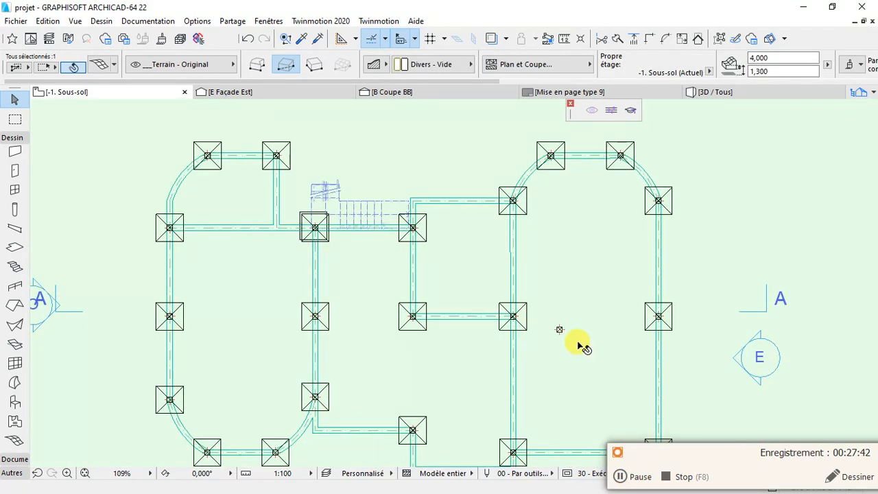
pyautogui.scroll(3, 580, 346)
pyautogui.scroll(-10, 501, 353)
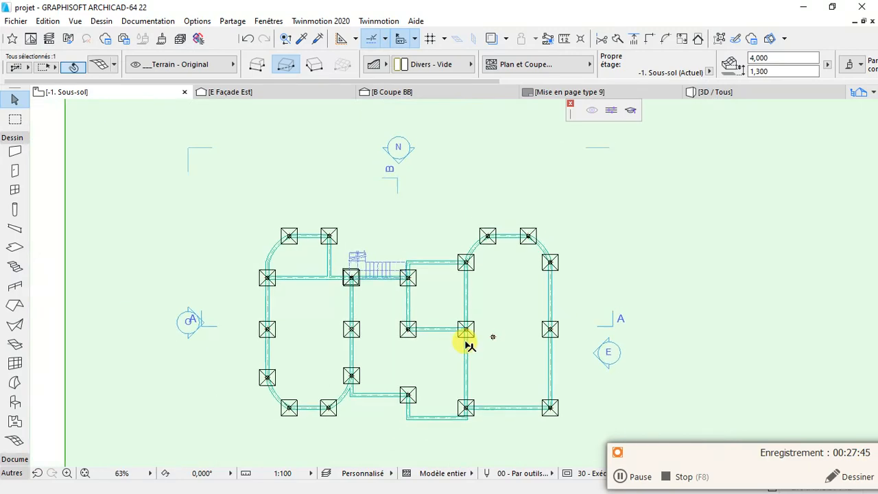
pyautogui.click(768, 295)
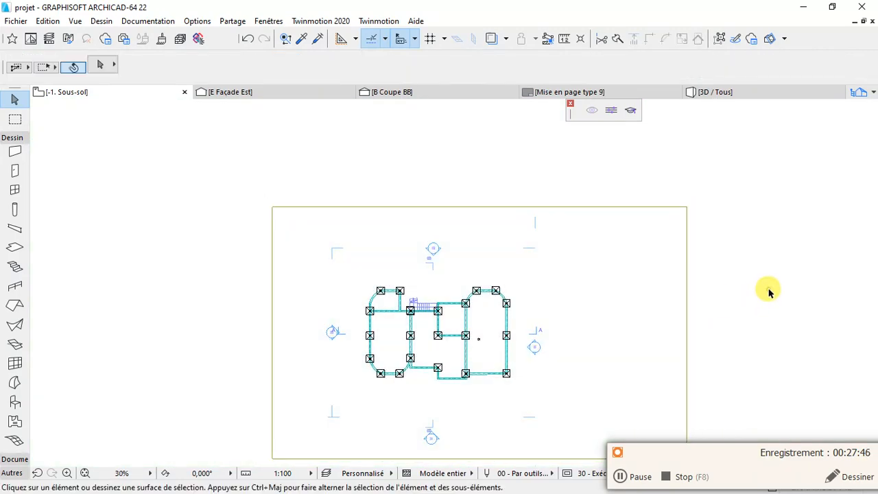
pyautogui.scroll(5, 494, 358)
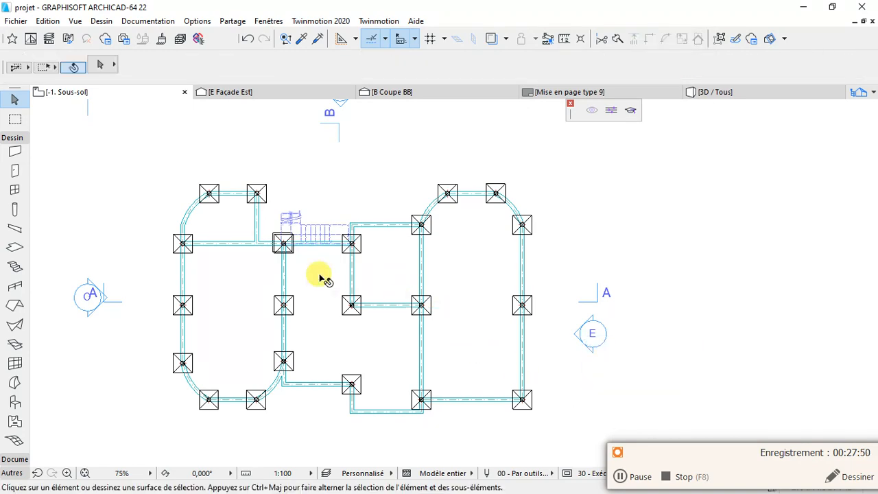
# - Delete the duplicate slab footing sitting slightly offset over the column at the foot of the stair
pyautogui.scroll(8, 278, 234)
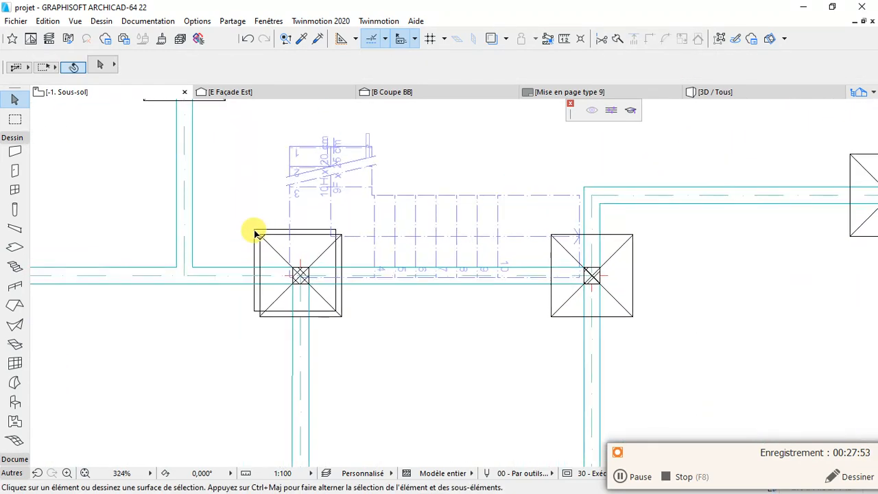
pyautogui.click(254, 234)
pyautogui.click(254, 242)
pyautogui.press('Escape')
pyautogui.scroll(-5, 254, 243)
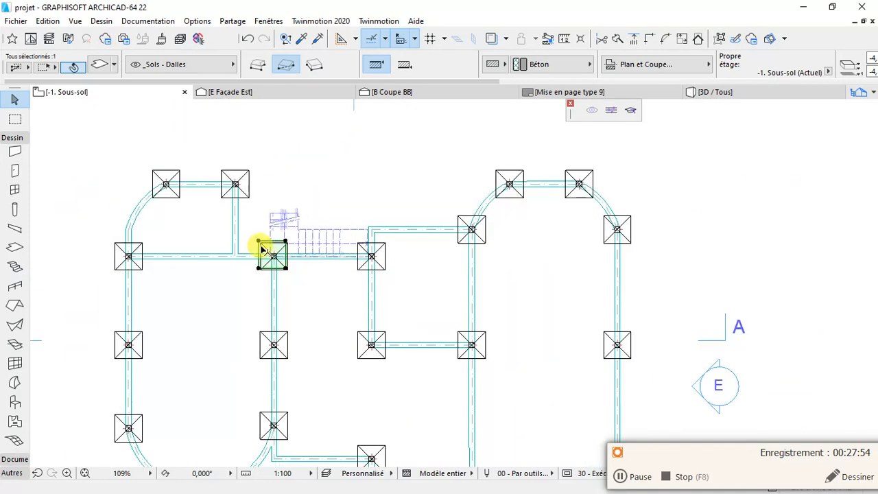
pyautogui.scroll(3, 257, 235)
pyautogui.click(255, 237)
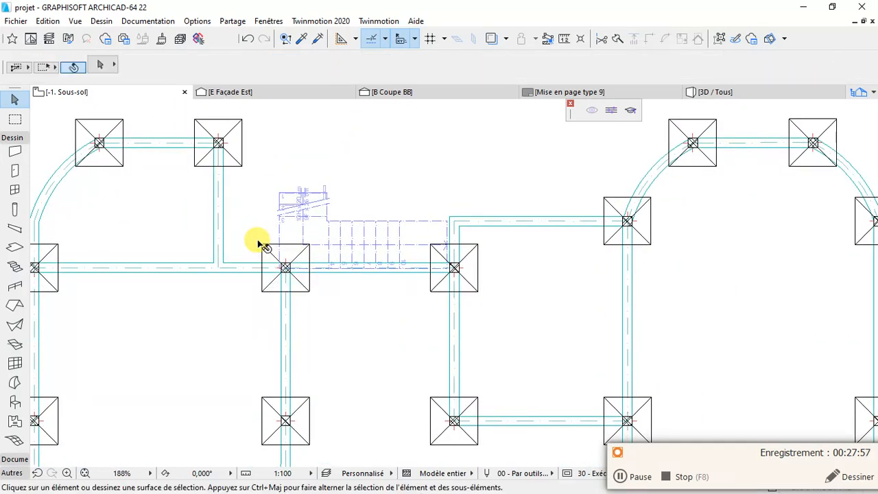
pyautogui.scroll(-1, 278, 256)
pyautogui.scroll(-3, 281, 261)
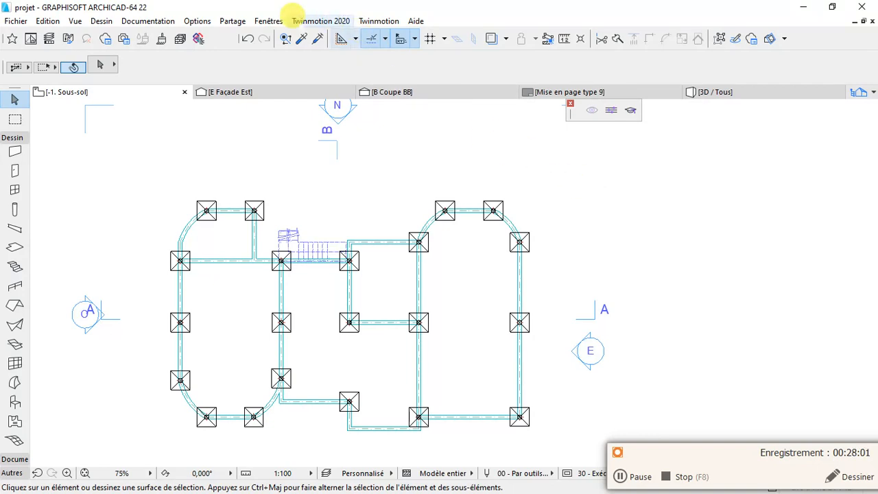
# - Activate the Grid Element tool
pyautogui.click(12, 473)
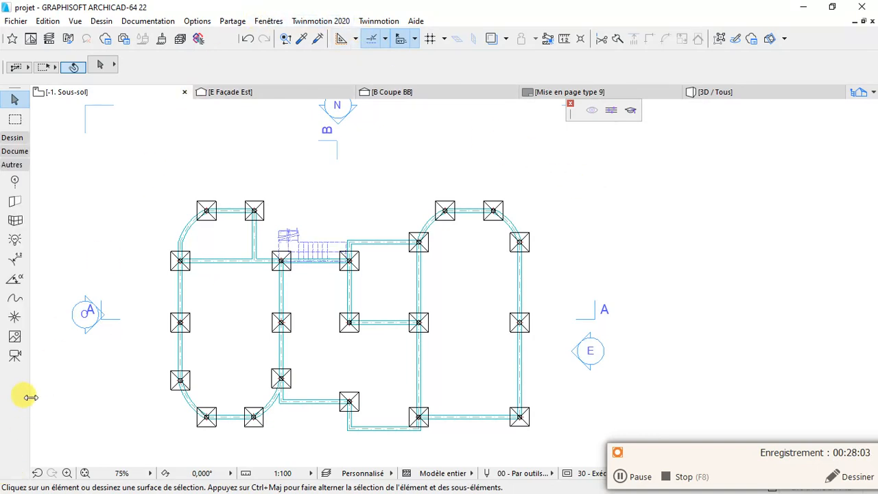
pyautogui.click(14, 180)
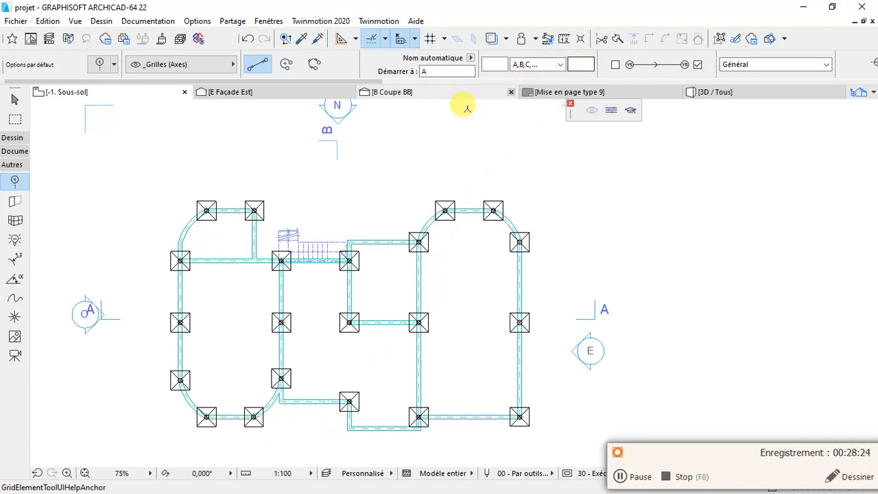
pyautogui.doubleClick(17, 180)
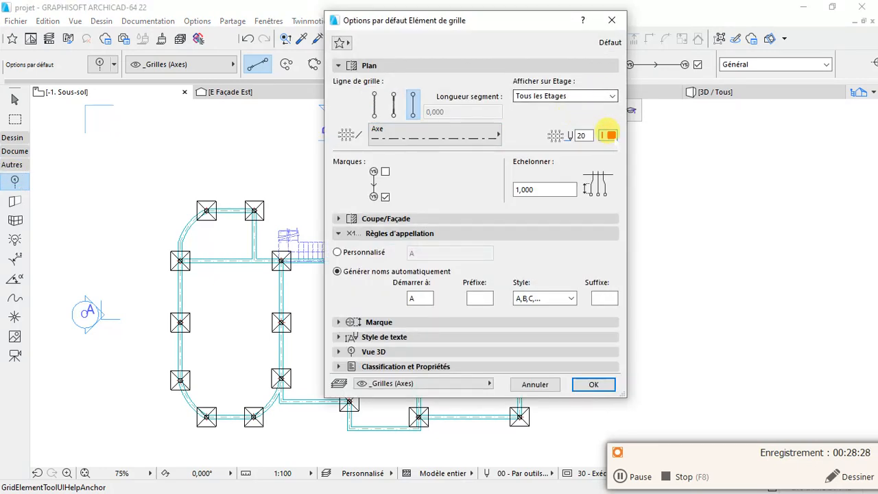
pyautogui.click(608, 134)
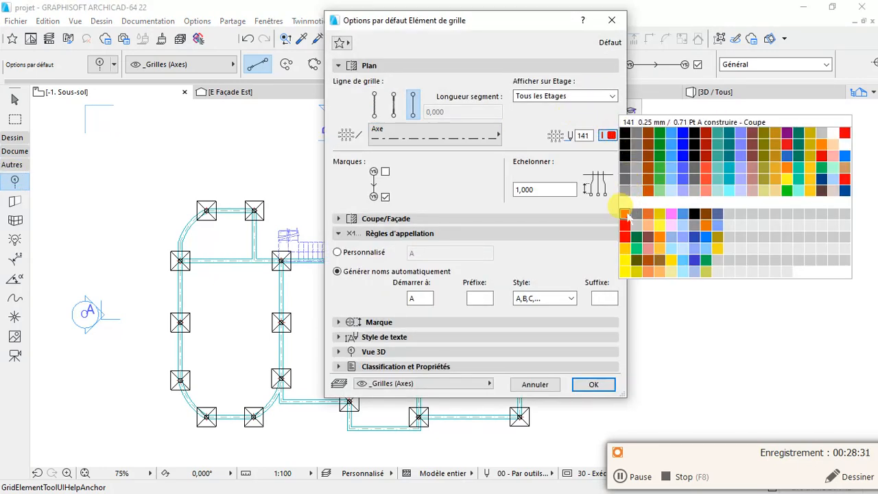
pyautogui.click(625, 134)
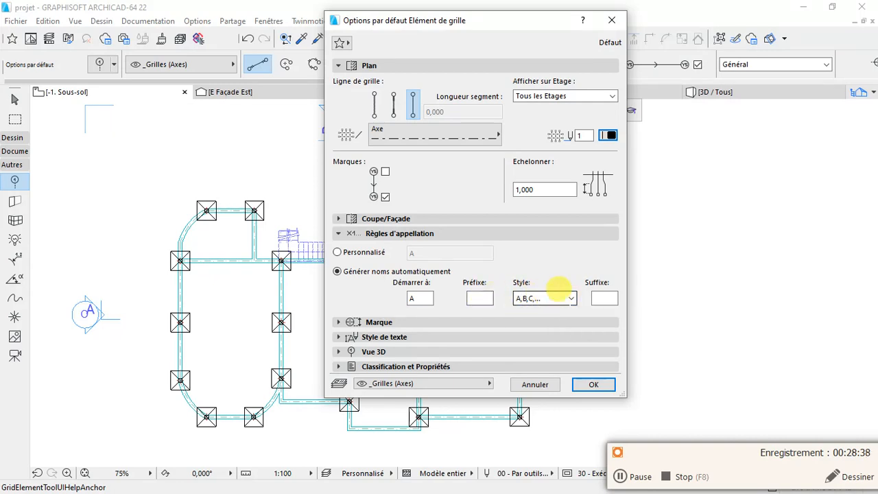
pyautogui.click(538, 322)
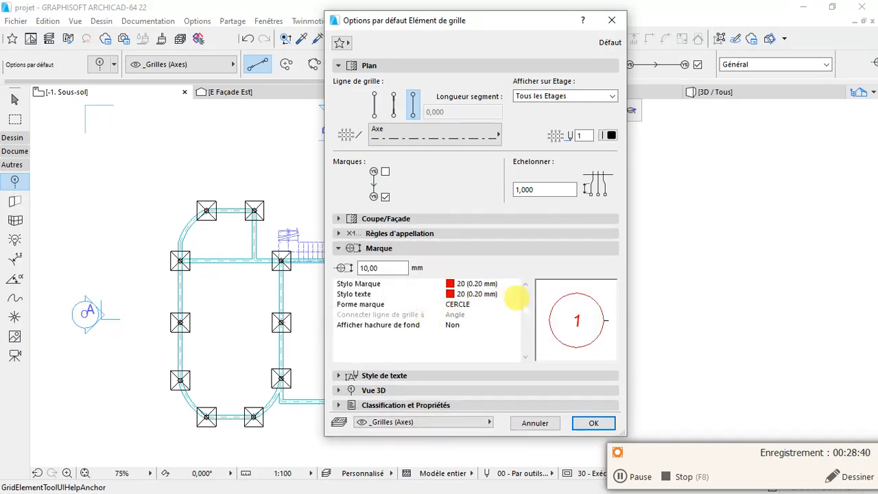
pyautogui.click(450, 282)
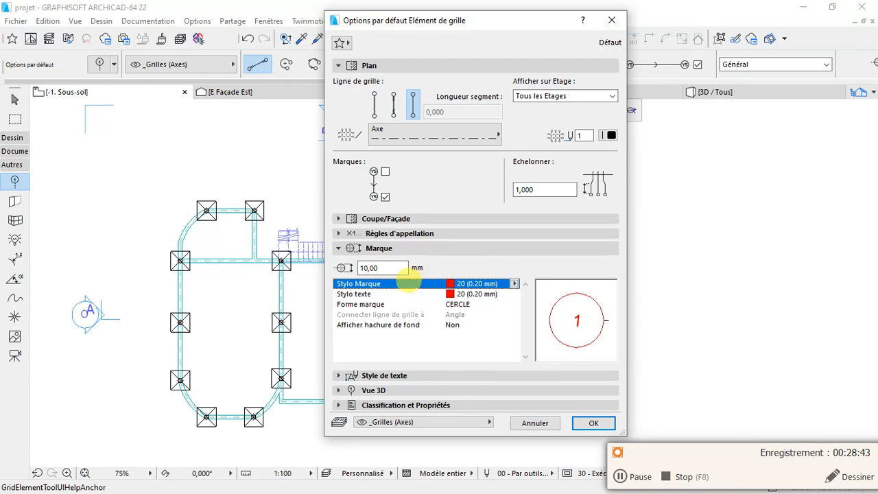
pyautogui.click(513, 283)
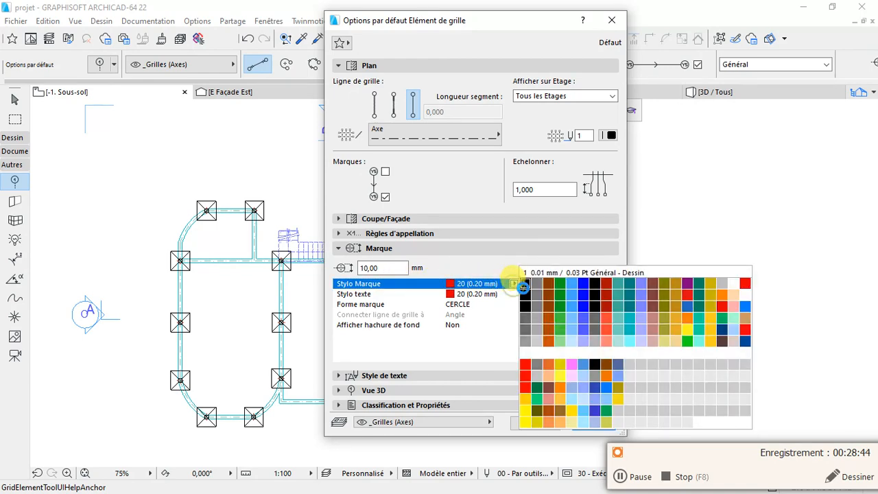
pyautogui.click(525, 284)
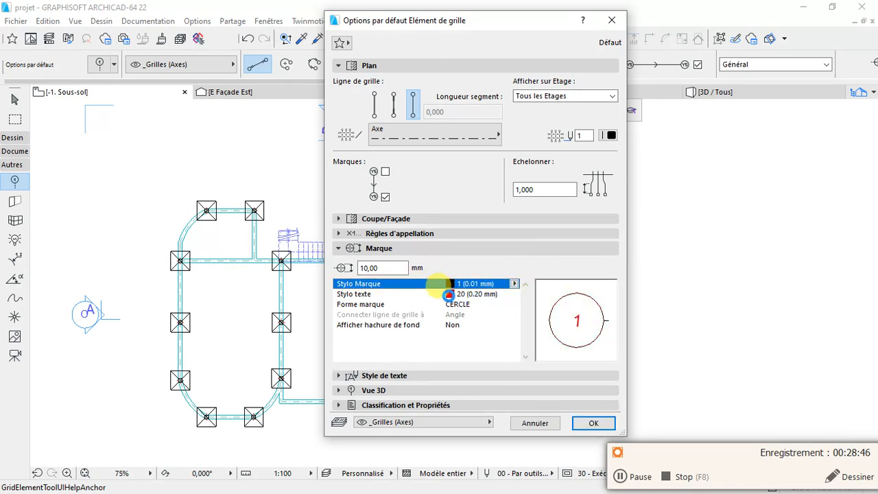
pyautogui.press('Return')
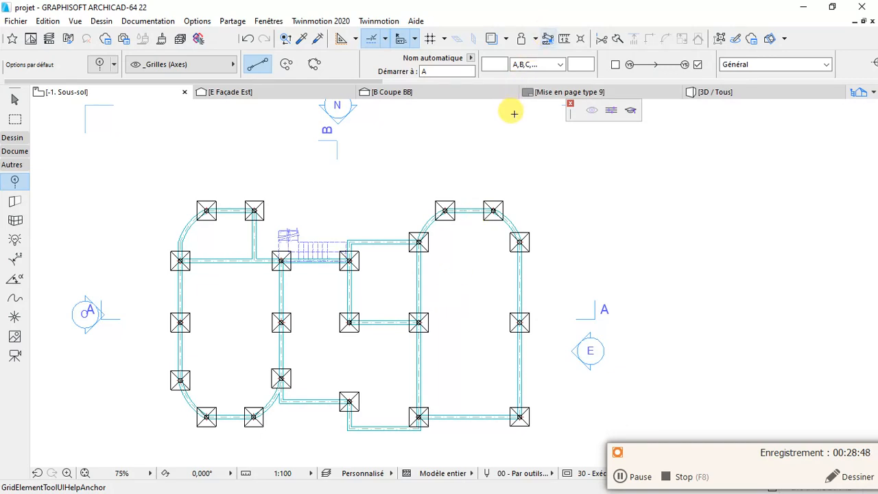
# - In the default grid element settings, set both the marker pen and the marker text pen to pen 1 (0.01 mm)
pyautogui.doubleClick(13, 180)
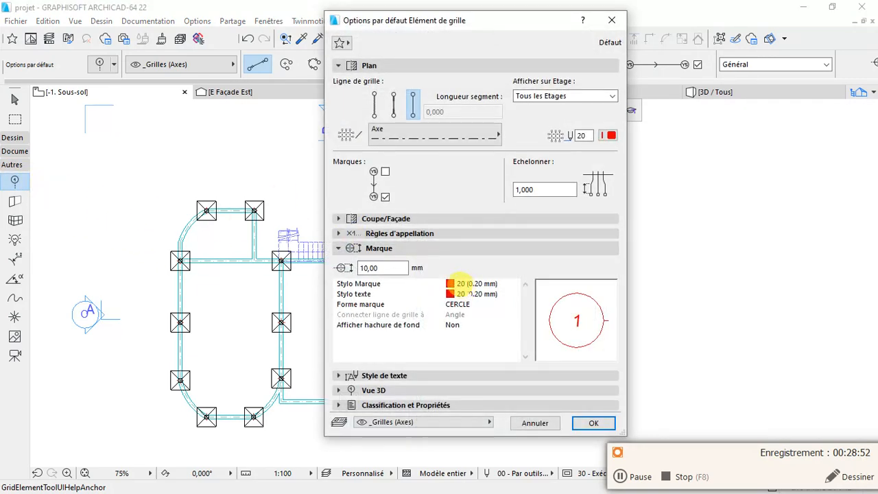
pyautogui.click(450, 282)
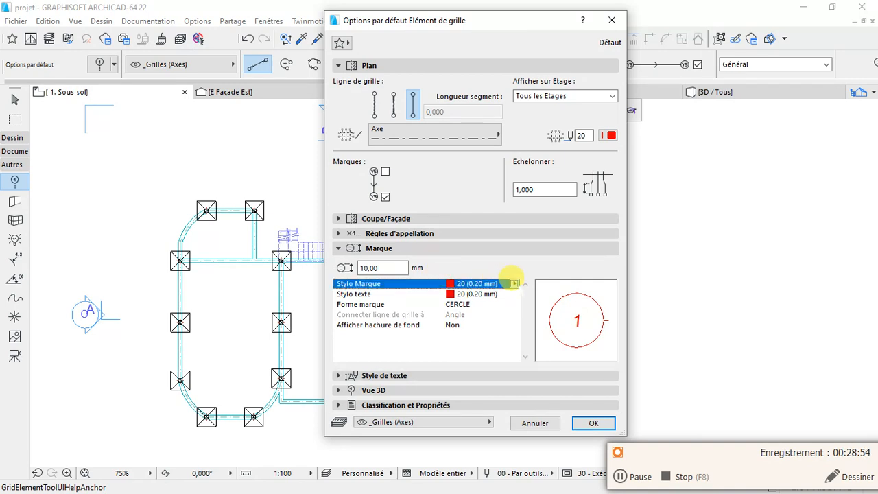
pyautogui.click(513, 283)
pyautogui.click(514, 282)
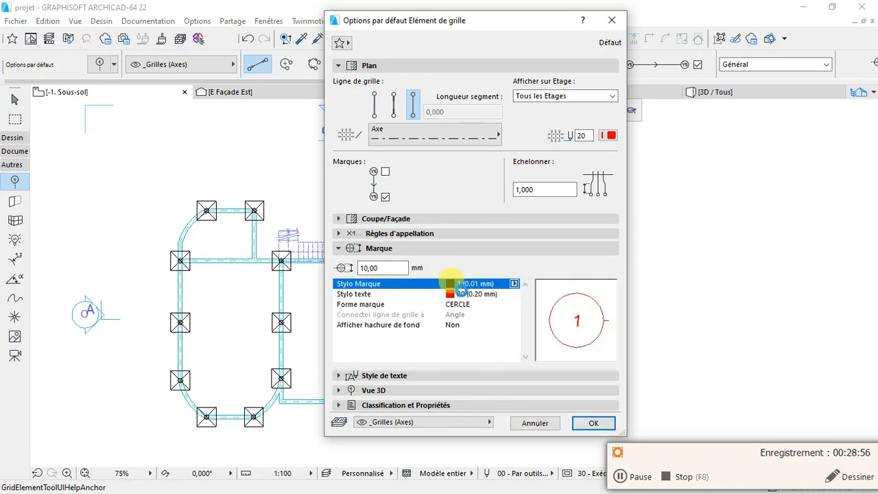
pyautogui.click(448, 294)
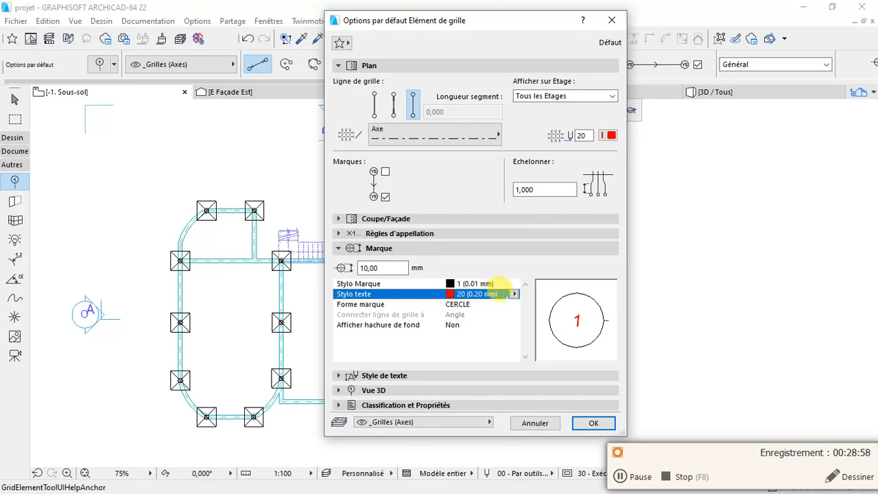
pyautogui.click(513, 294)
pyautogui.click(525, 294)
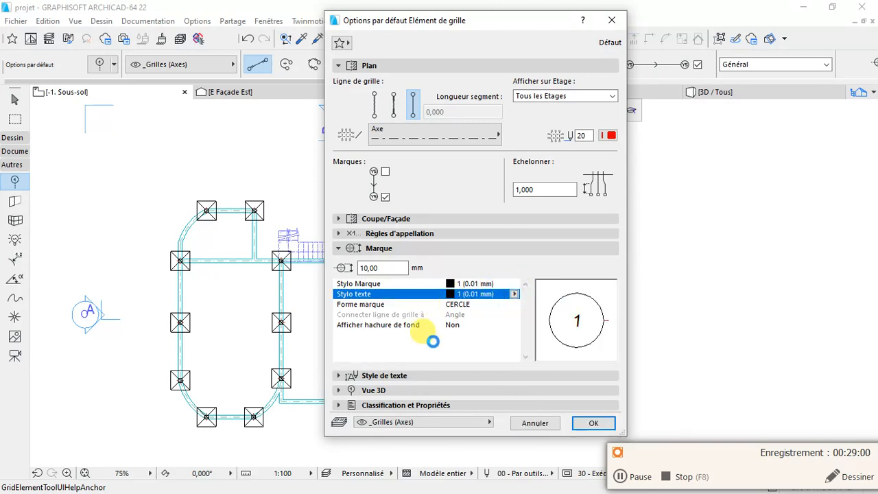
# - Set the grid line pen for sections and elevations to black pen 1
pyautogui.click(432, 219)
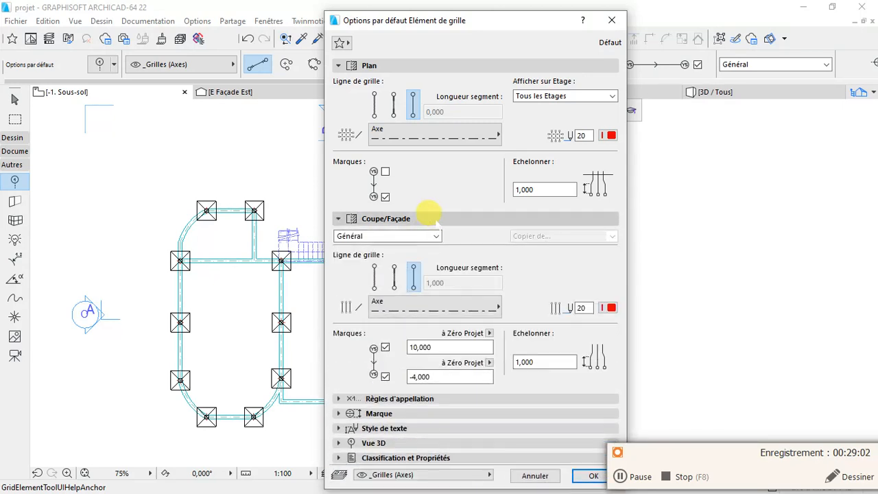
pyautogui.click(607, 308)
pyautogui.click(609, 307)
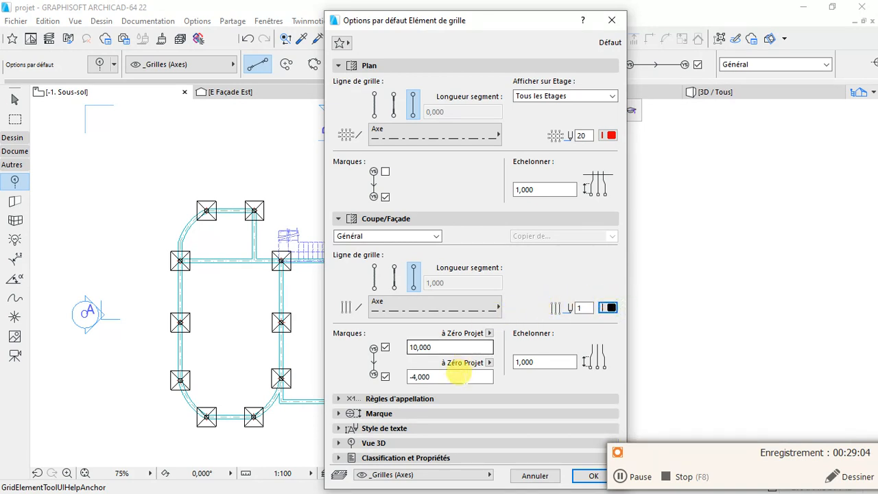
# - Set the surface of the grid marker text in 3D view to Plastique - Noir
pyautogui.click(450, 398)
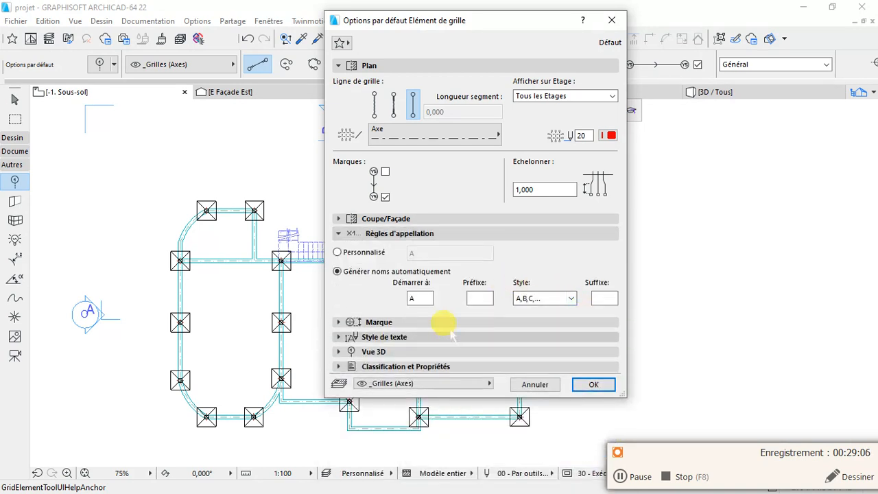
pyautogui.click(442, 322)
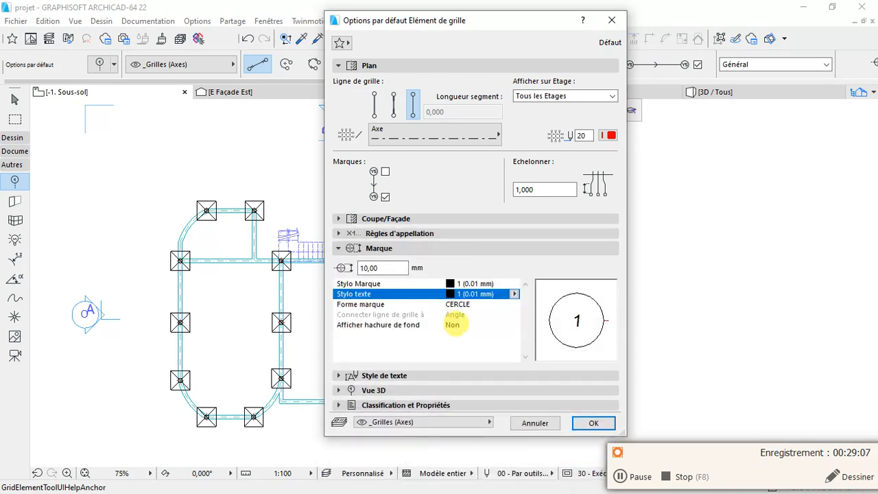
pyautogui.click(436, 375)
pyautogui.click(477, 363)
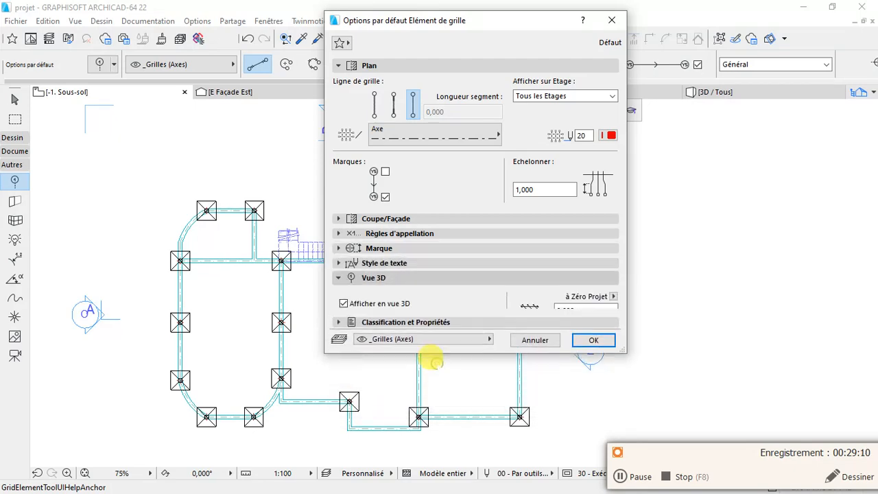
pyautogui.click(418, 417)
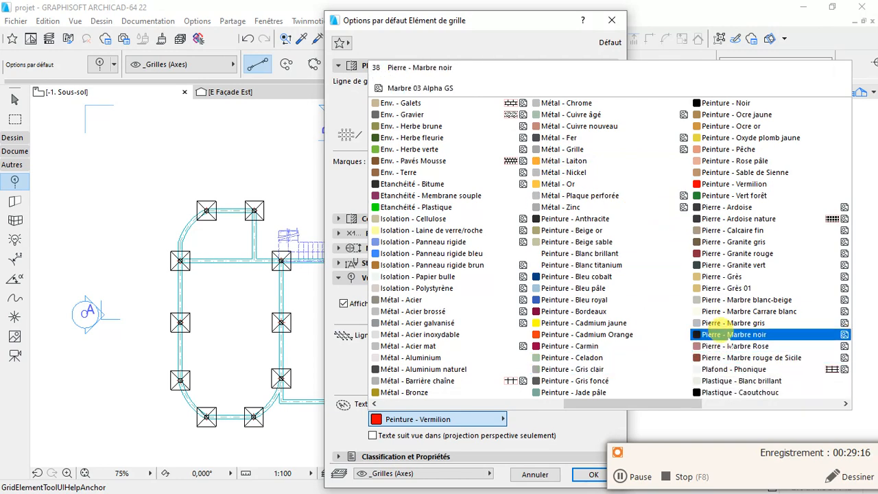
pyautogui.scroll(-3, 713, 334)
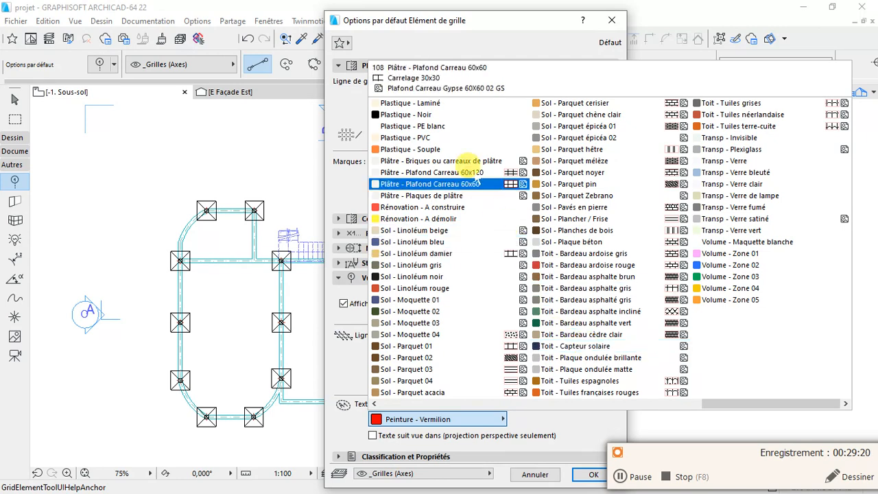
pyautogui.click(433, 115)
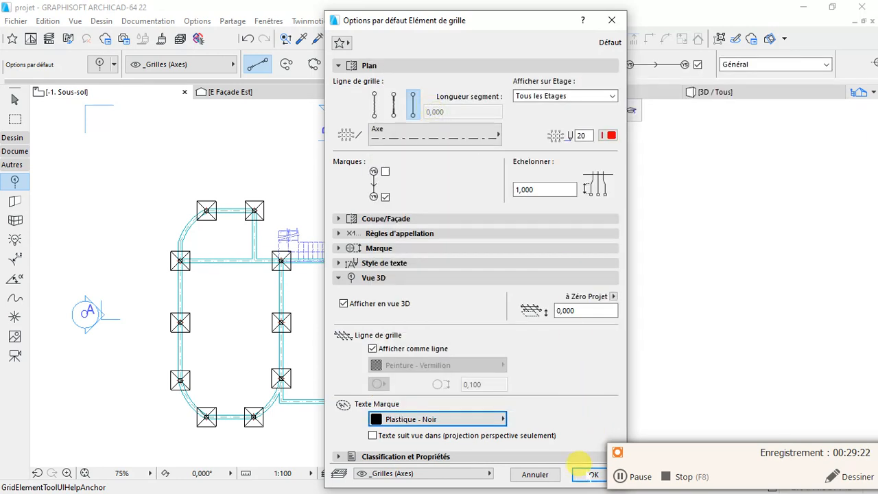
# - Set the plan grid line pen to 1, confirm the defaults and enable the marker at the grid line's start as well
pyautogui.click(610, 136)
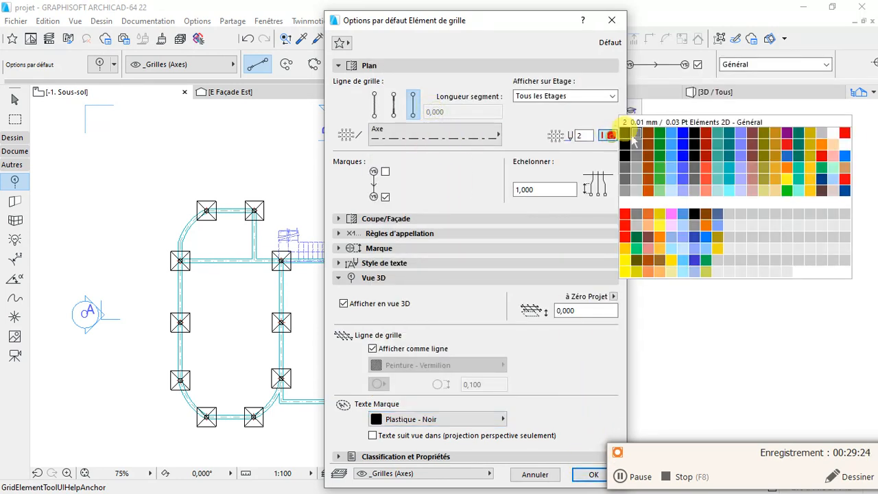
pyautogui.click(626, 136)
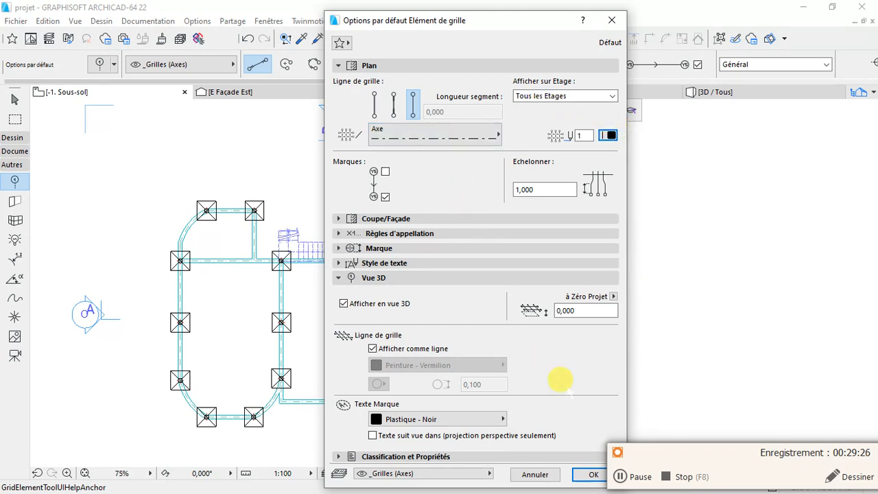
pyautogui.click(591, 474)
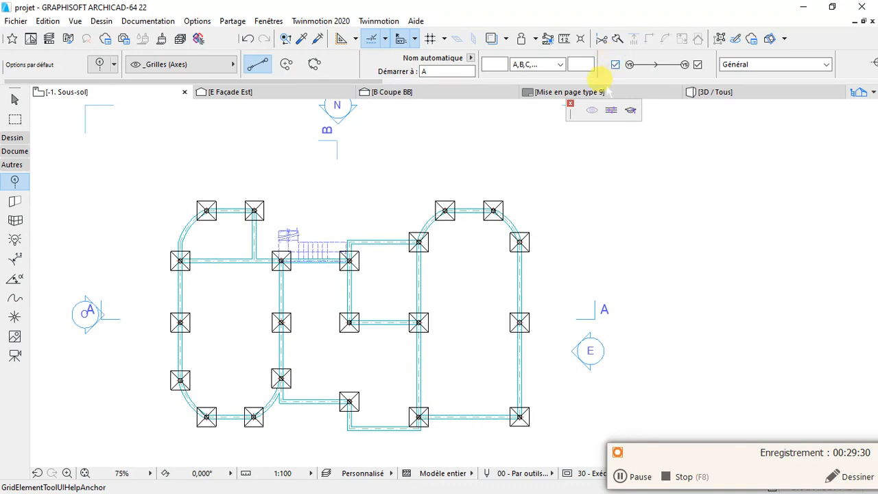
pyautogui.scroll(-2, 251, 161)
pyautogui.scroll(3, 227, 184)
pyautogui.scroll(-3, 253, 188)
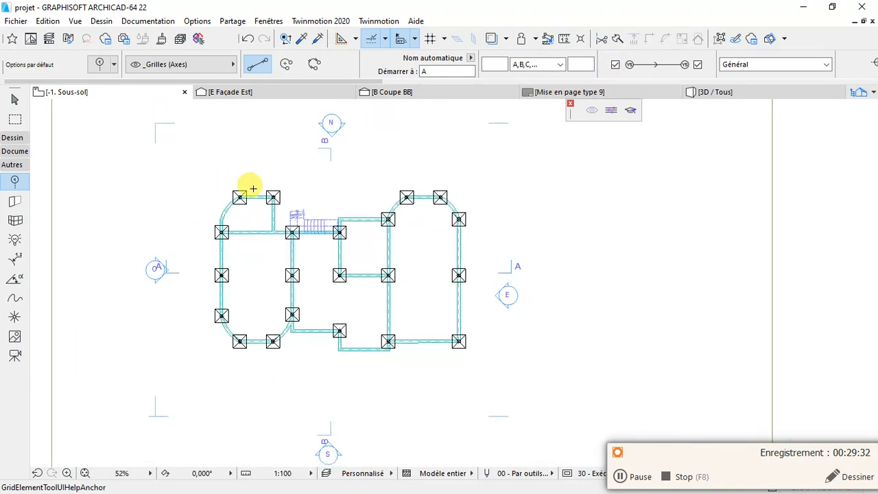
# - Place horizontal grid axis A from the upper-right column through the top row of columns to just beyond the plan's west side
pyautogui.scroll(2, 464, 188)
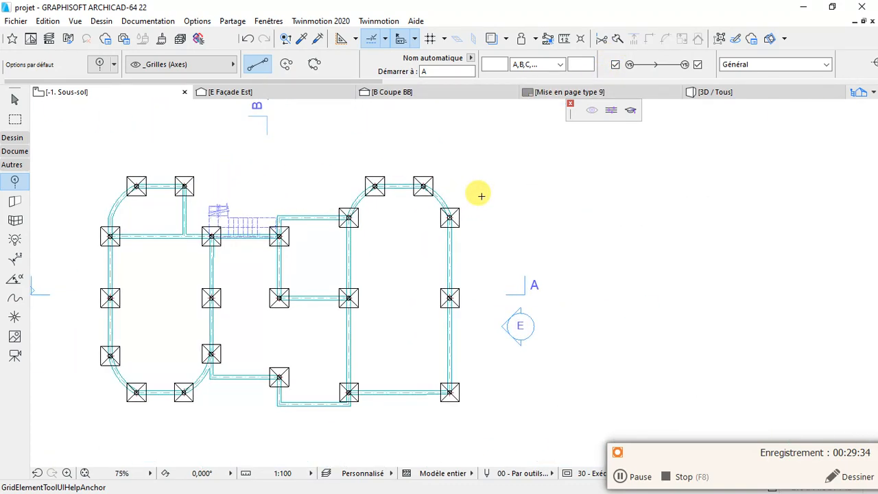
pyautogui.scroll(5, 417, 181)
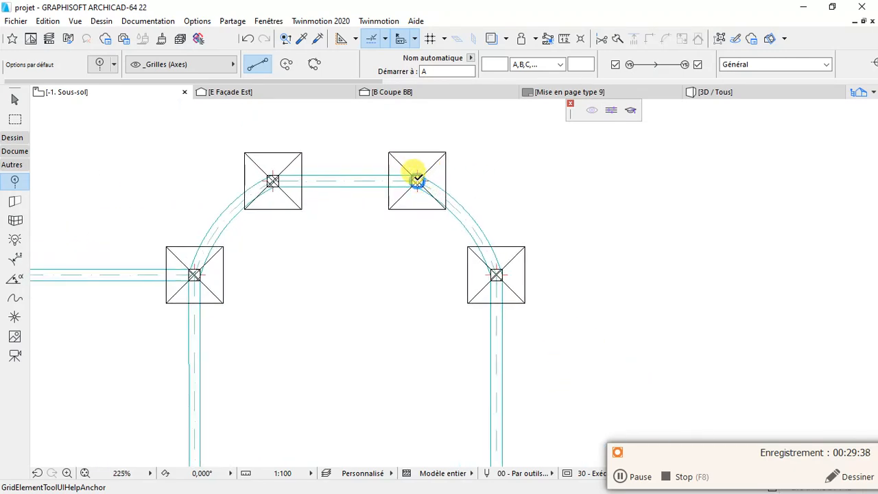
pyautogui.click(418, 177)
pyautogui.scroll(-8, 269, 176)
pyautogui.scroll(4, 243, 183)
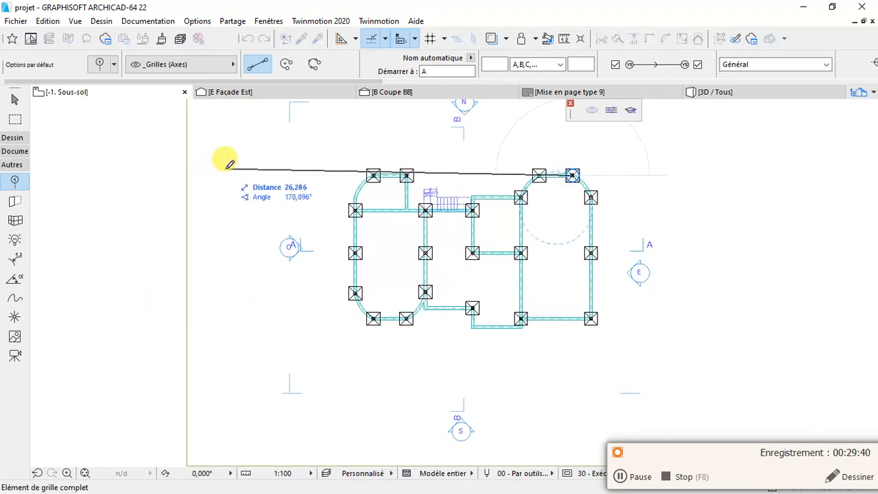
pyautogui.click(323, 171)
pyautogui.scroll(2, 405, 184)
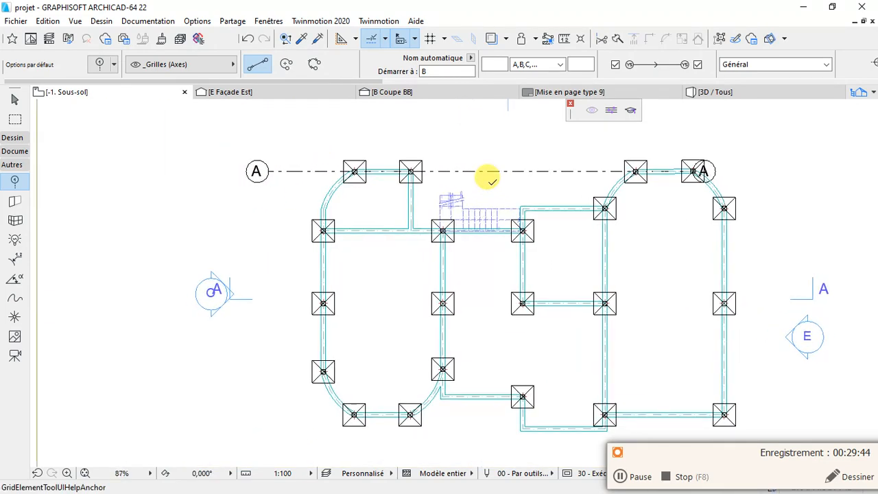
pyautogui.scroll(-3, 486, 178)
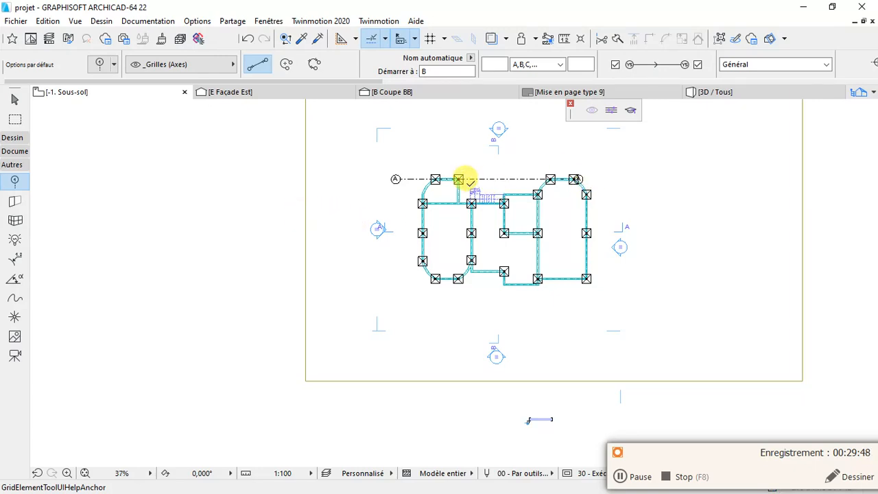
pyautogui.scroll(2, 457, 181)
pyautogui.scroll(2, 371, 221)
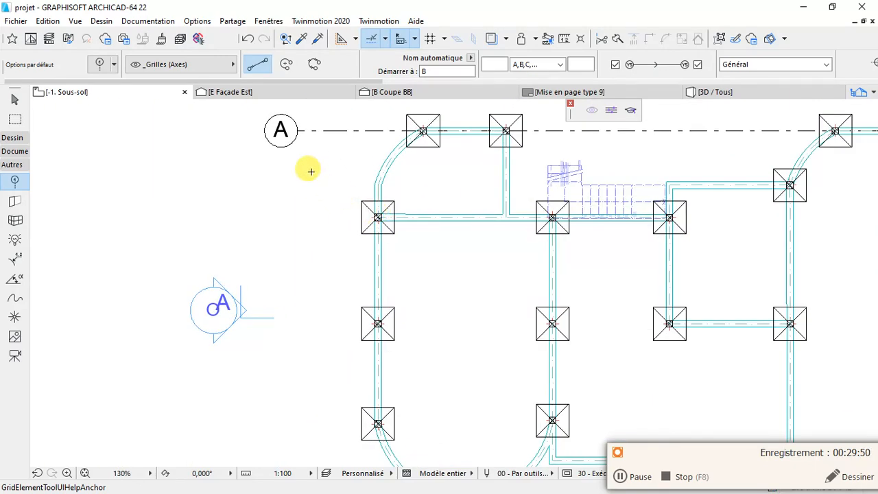
pyautogui.click(297, 130)
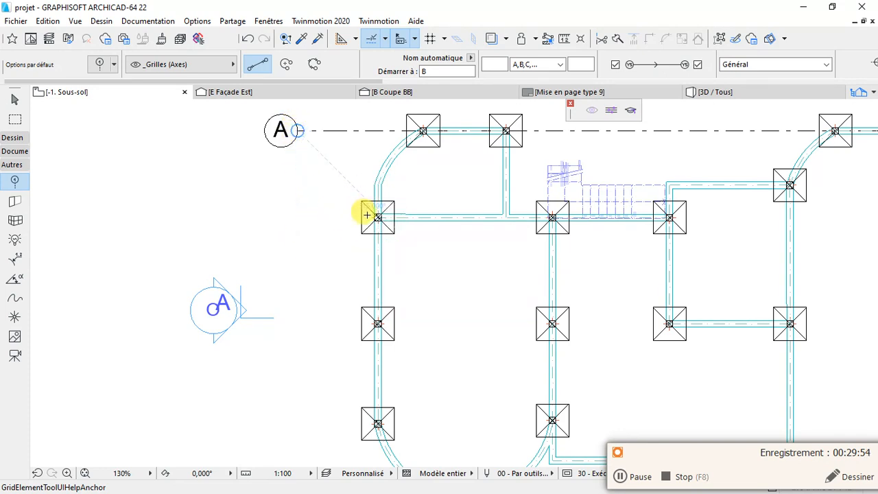
pyautogui.press('Escape')
pyautogui.press('Escape')
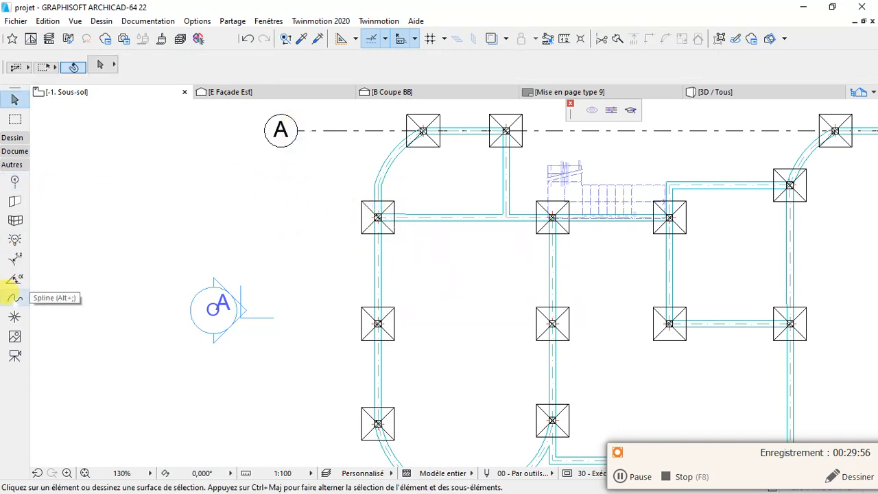
# - Draw a vertical guide line with the Line tool from the west end of axis A down past the lowest footings
pyautogui.click(12, 137)
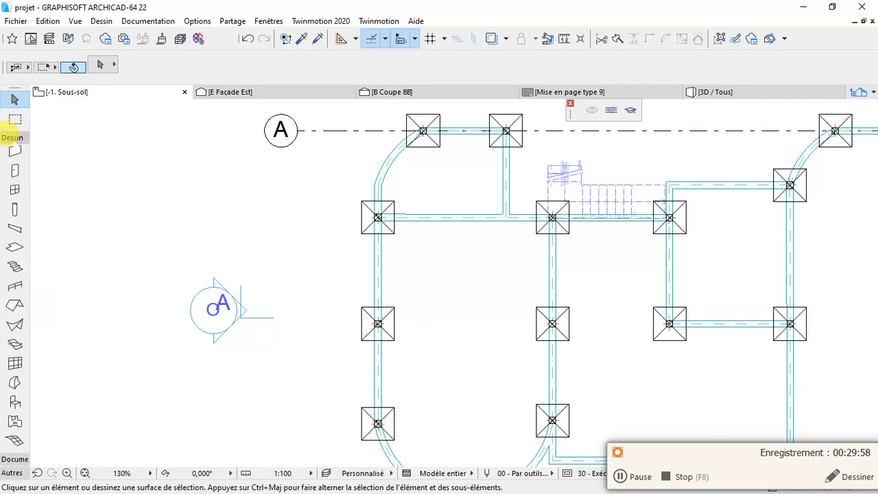
pyautogui.click(14, 459)
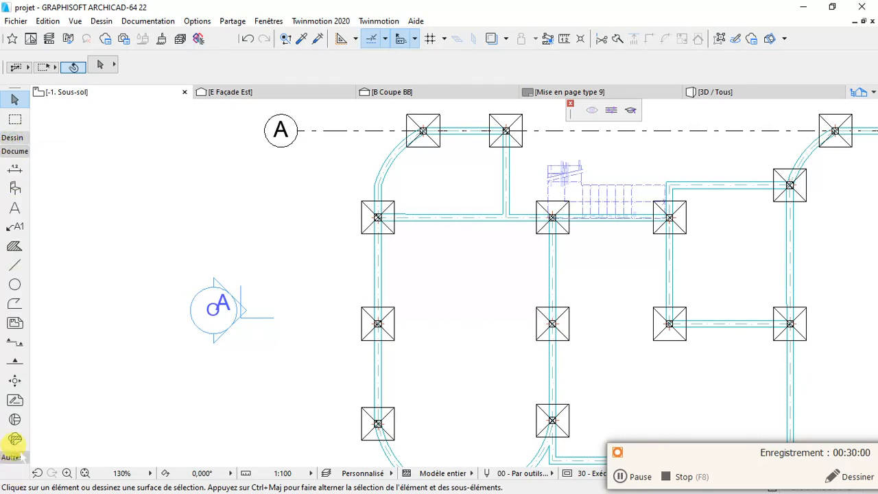
pyautogui.click(15, 265)
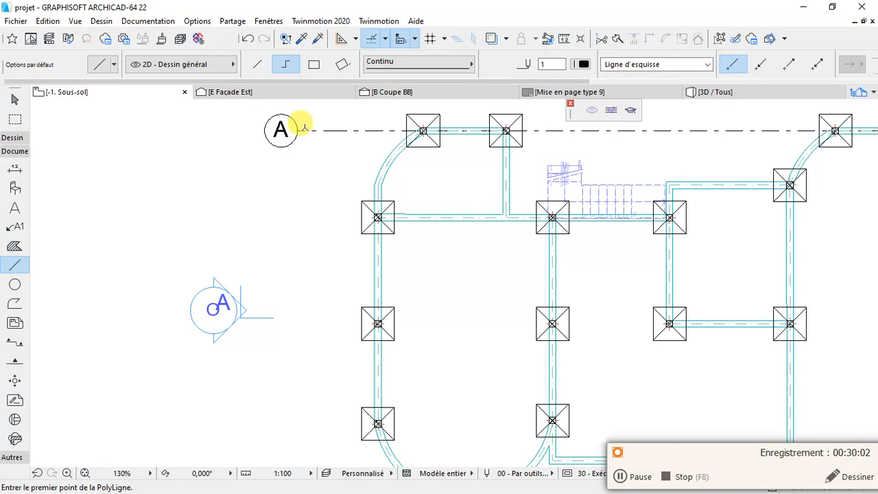
pyautogui.click(300, 125)
pyautogui.scroll(-4, 294, 231)
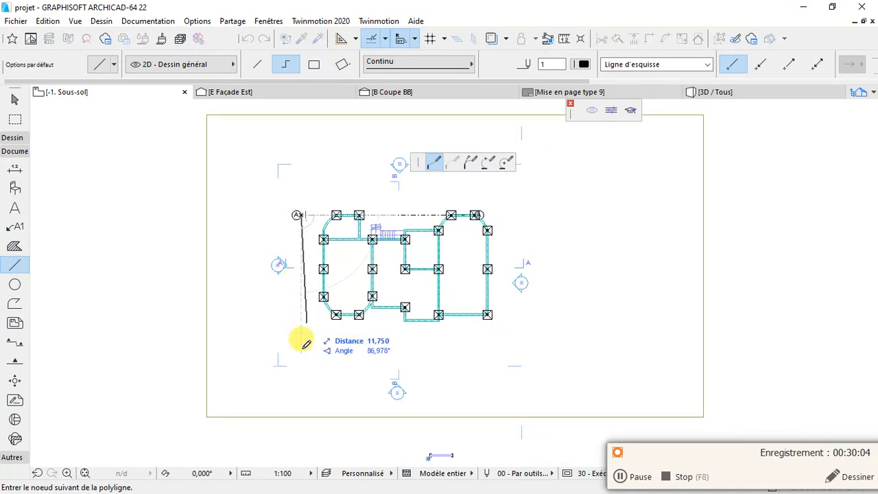
pyautogui.click(302, 357)
pyautogui.rightClick(347, 336)
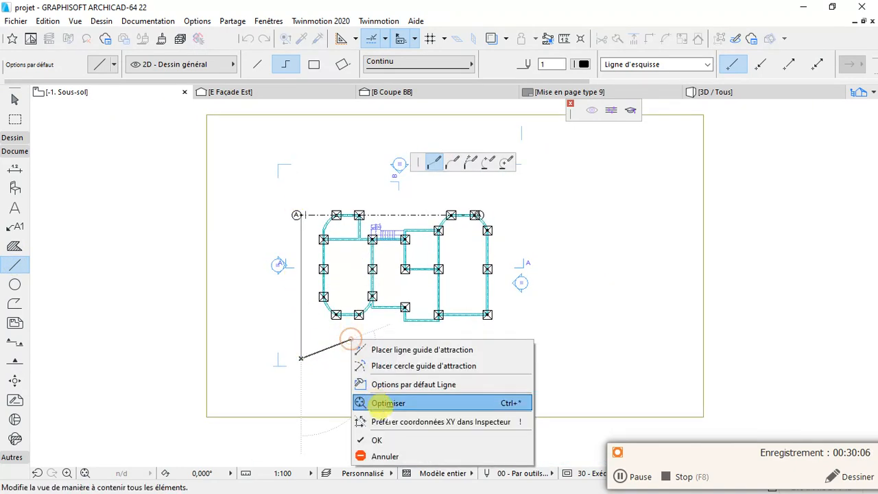
pyautogui.click(383, 436)
# - Draw a second vertical guide line east of the plan, running from above axis A to below the lowest footings
pyautogui.scroll(3, 502, 184)
pyautogui.scroll(3, 455, 227)
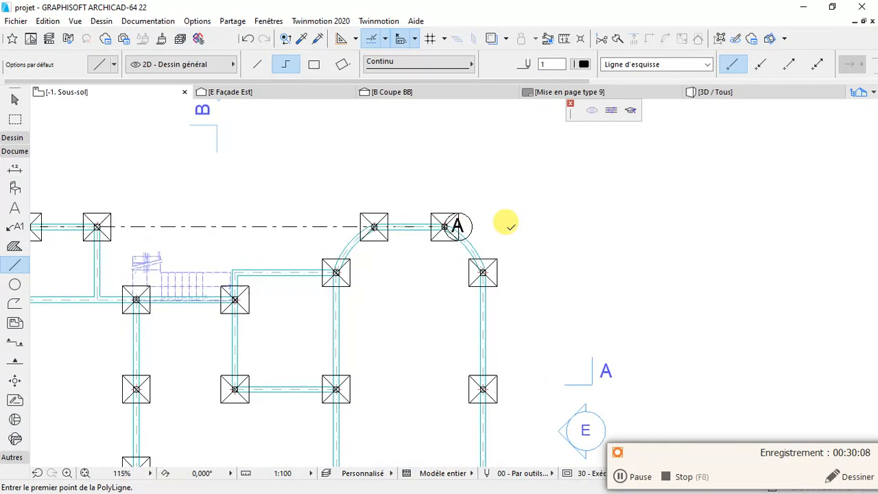
pyautogui.scroll(-5, 589, 235)
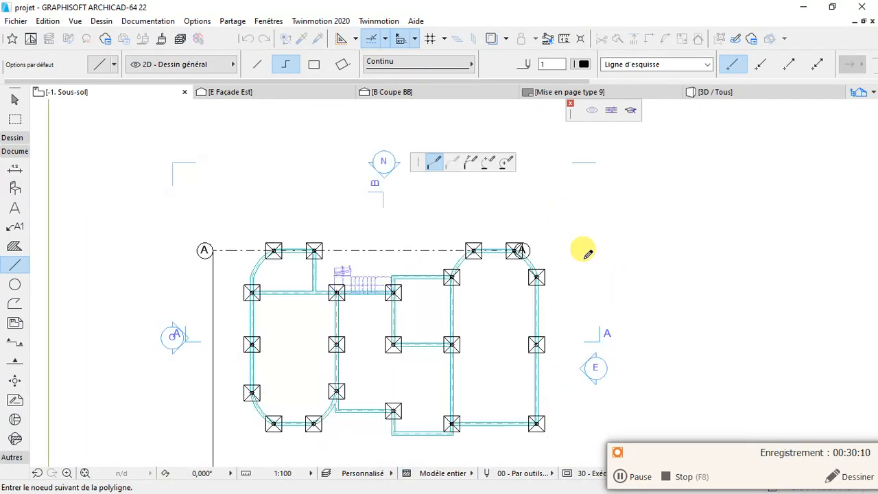
pyautogui.rightClick(647, 374)
pyautogui.click(669, 352)
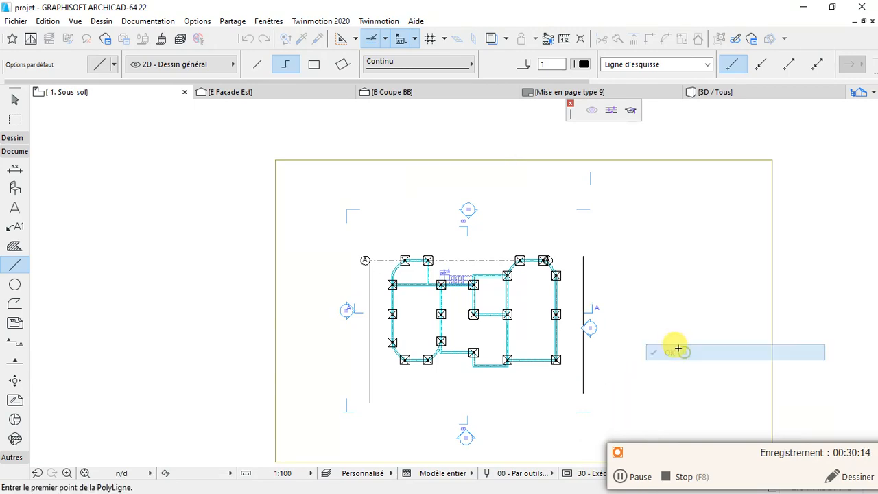
# - Place horizontal grid axis B between the two guide lines, aligned with the easternmost column just below axis A
pyautogui.scroll(5, 553, 247)
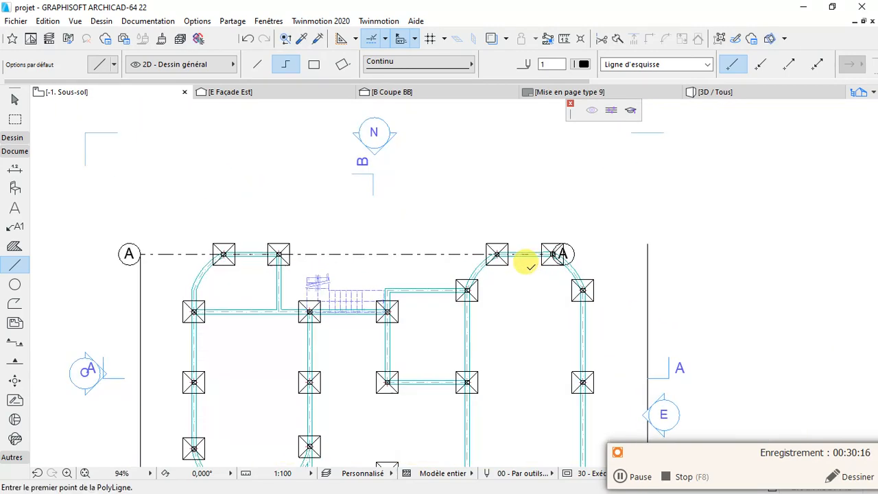
pyautogui.scroll(-3, 407, 222)
pyautogui.scroll(3, 336, 218)
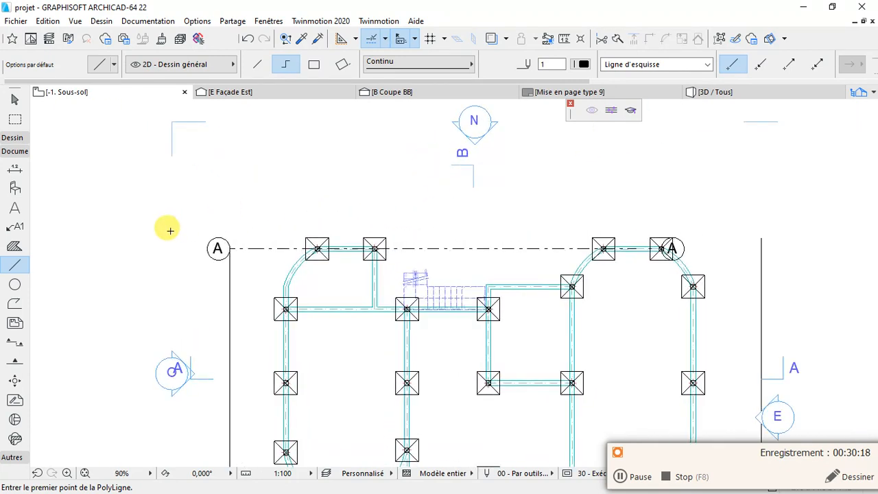
pyautogui.click(10, 458)
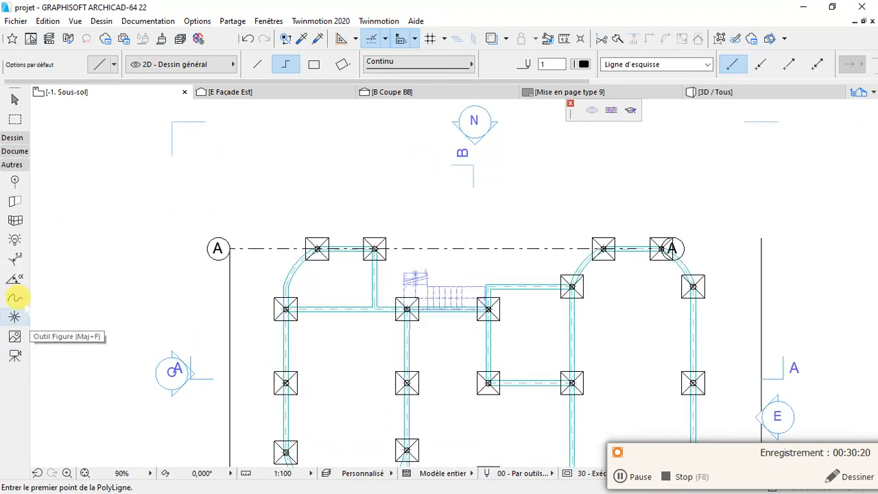
pyautogui.click(14, 181)
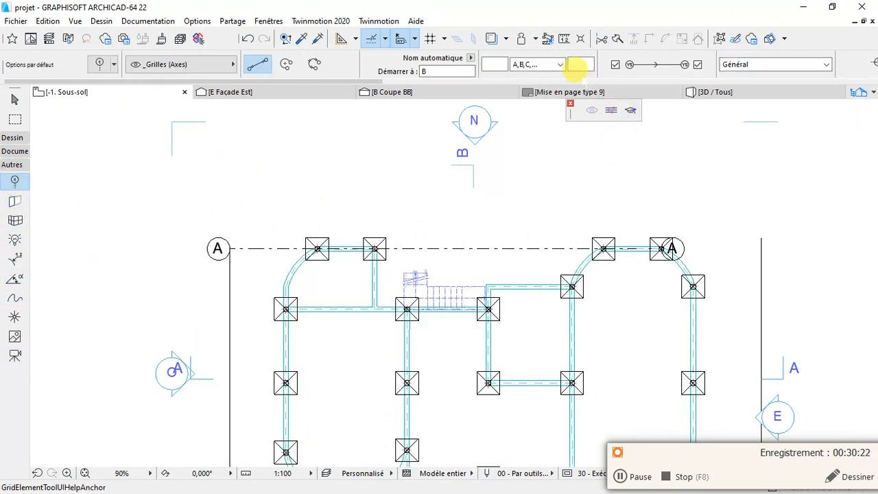
pyautogui.scroll(1, 647, 261)
pyautogui.scroll(-1, 684, 288)
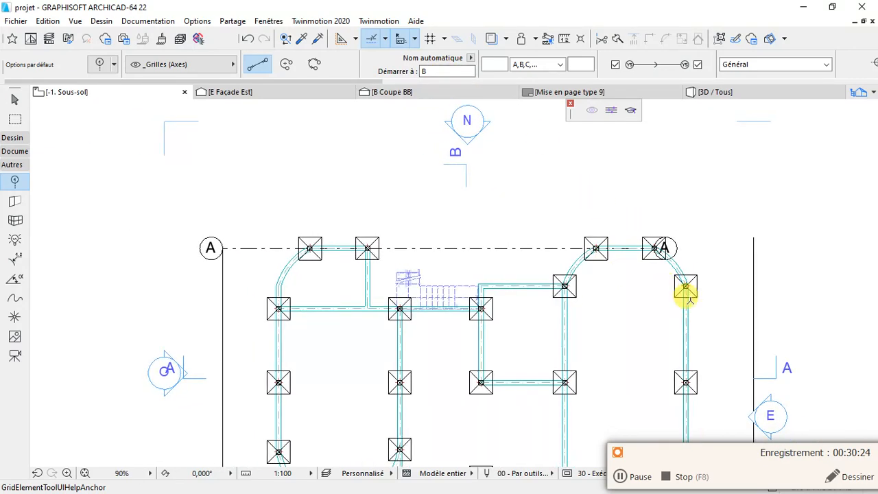
pyautogui.scroll(2, 676, 270)
pyautogui.scroll(3, 679, 271)
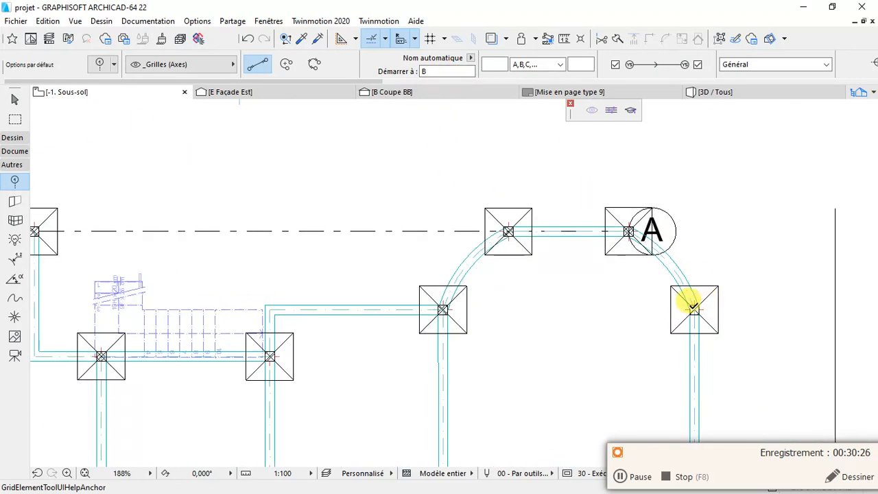
pyautogui.click(837, 310)
pyautogui.scroll(-7, 647, 314)
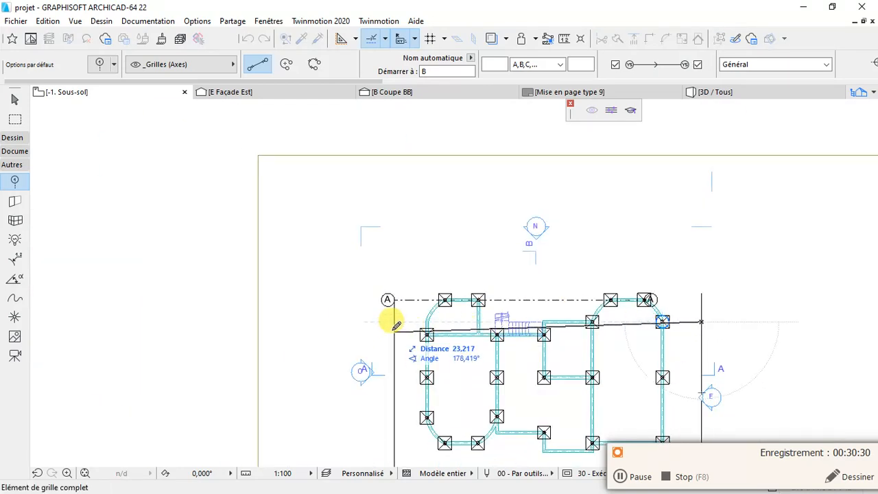
pyautogui.click(388, 320)
# - Place horizontal grid axis C between the guide lines, aligned with the westernmost column just below axis B
pyautogui.scroll(6, 426, 350)
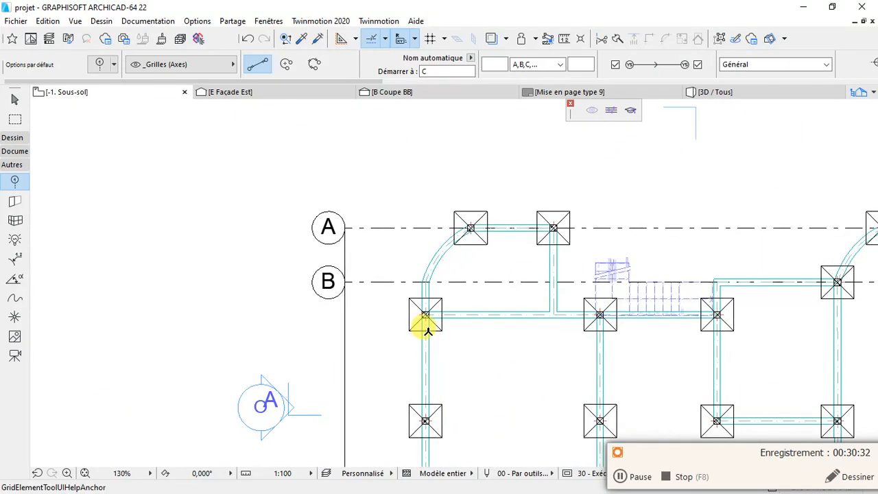
pyautogui.scroll(8, 411, 312)
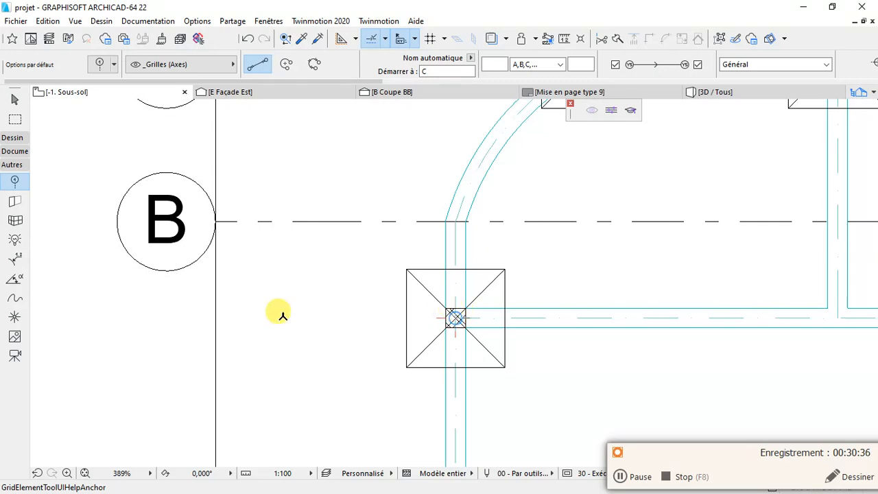
pyautogui.click(212, 318)
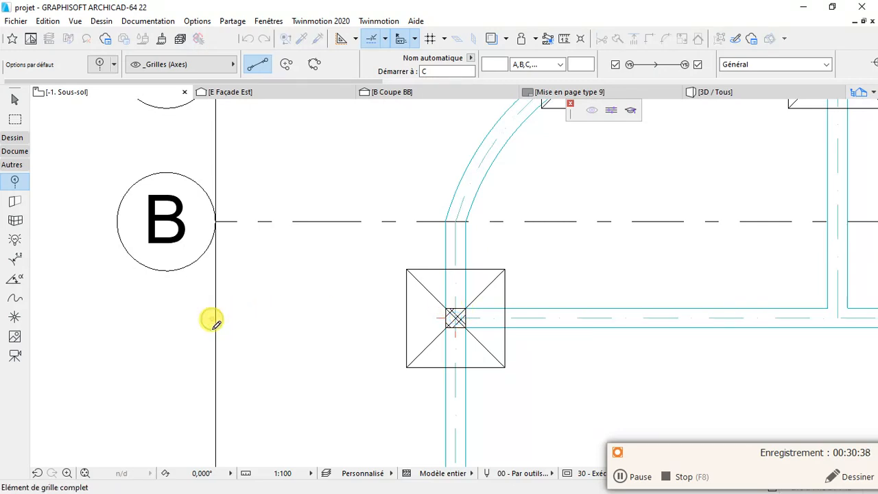
pyautogui.scroll(-10, 210, 318)
pyautogui.scroll(3, 500, 349)
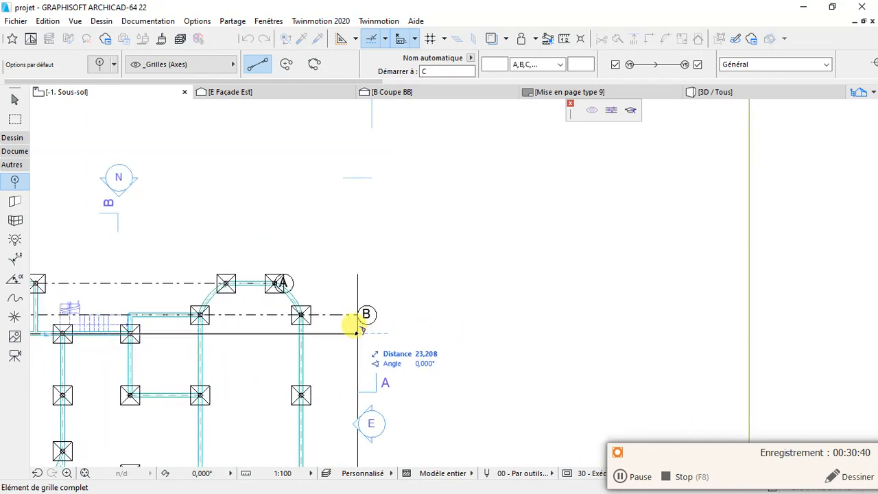
pyautogui.click(358, 330)
# - Place horizontal grid axis D between the guide lines, aligned with the middle row of columns
pyautogui.scroll(5, 308, 395)
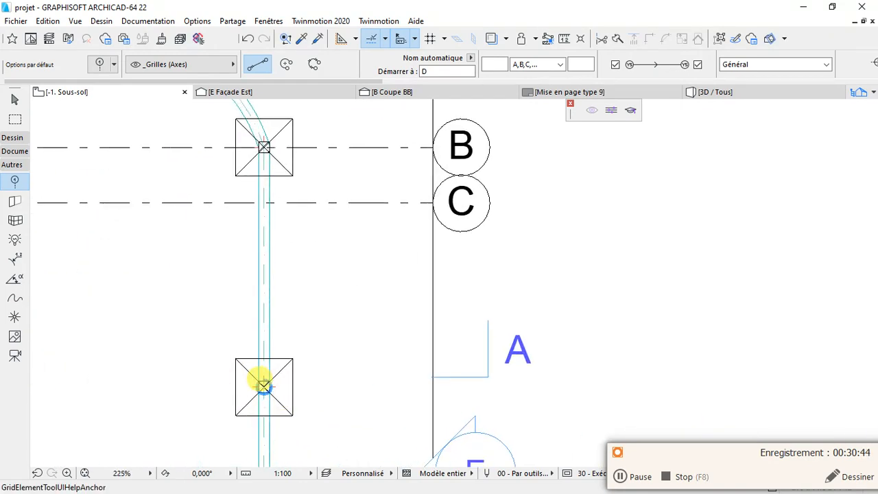
pyautogui.click(433, 388)
pyautogui.scroll(-4, 378, 385)
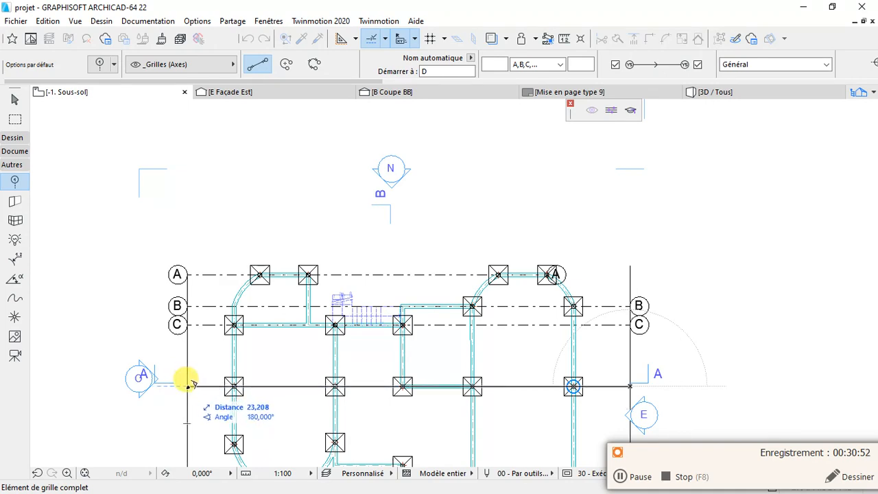
pyautogui.click(186, 384)
# - Place horizontal grid axis E between the guide lines, aligned with the westernmost column below axis D
pyautogui.scroll(-3, 439, 353)
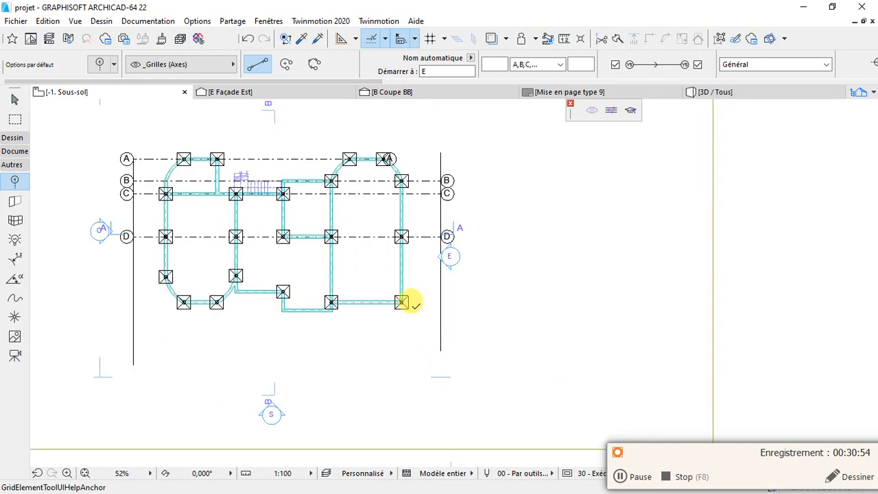
pyautogui.scroll(-2, 138, 268)
pyautogui.scroll(6, 315, 280)
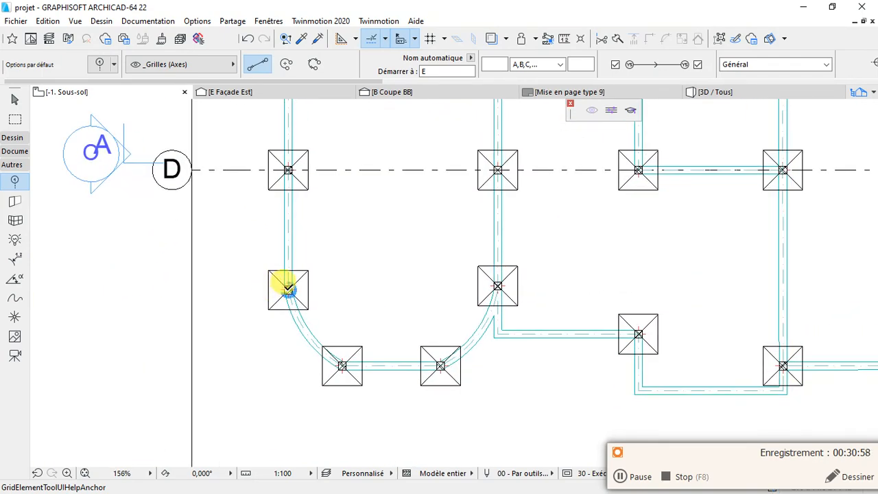
pyautogui.click(288, 288)
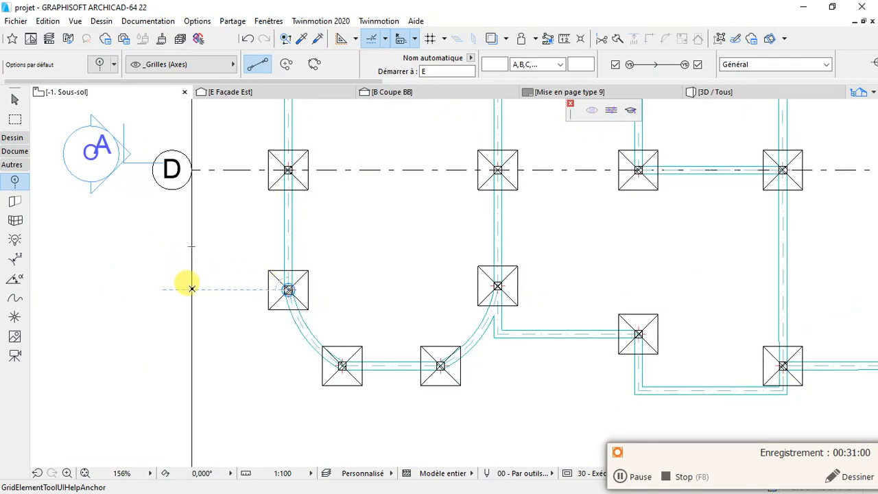
pyautogui.click(192, 288)
pyautogui.scroll(-7, 364, 274)
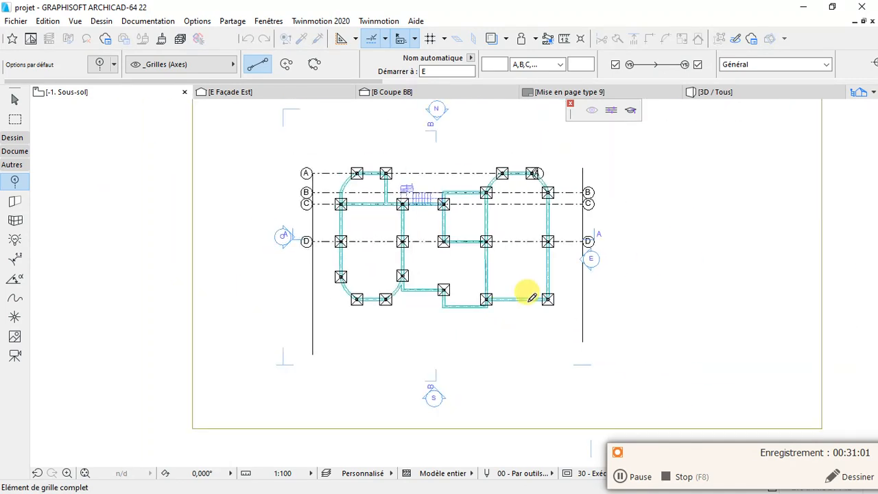
pyautogui.click(569, 276)
# - Place horizontal grid axis F between the two guide lines, aligned with the two southwestern columns below axis E
pyautogui.scroll(5, 304, 304)
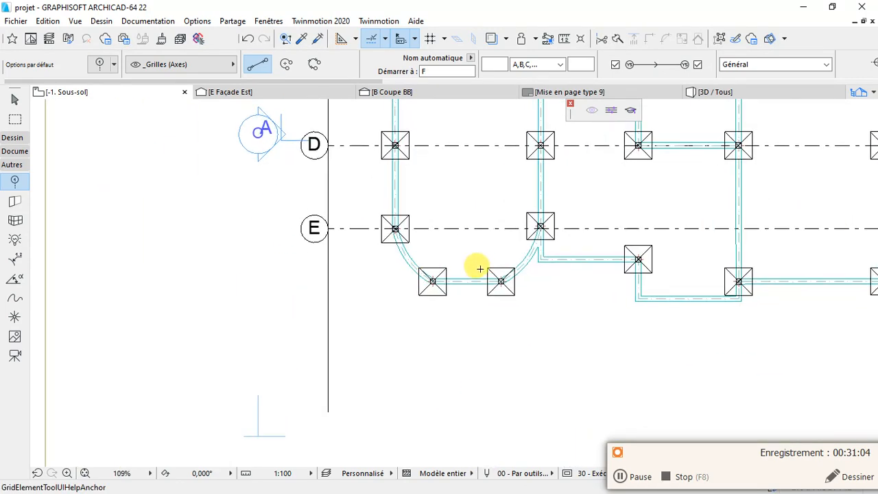
pyautogui.scroll(3, 433, 279)
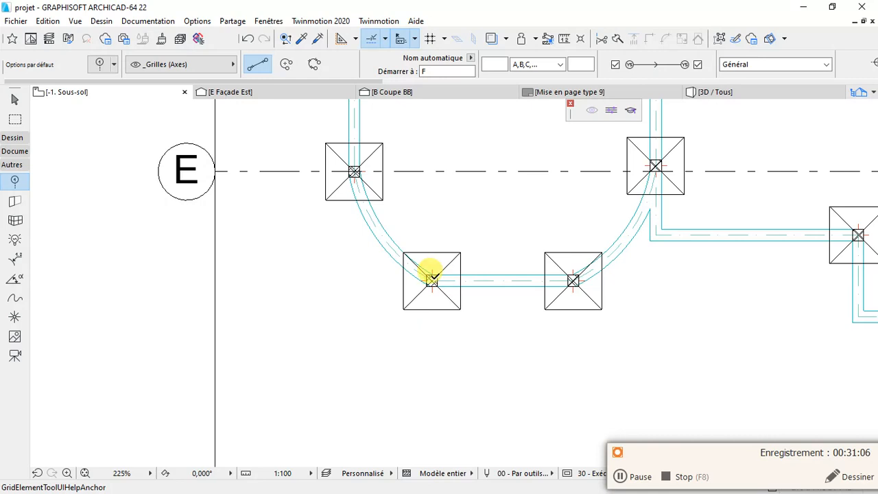
pyautogui.click(431, 279)
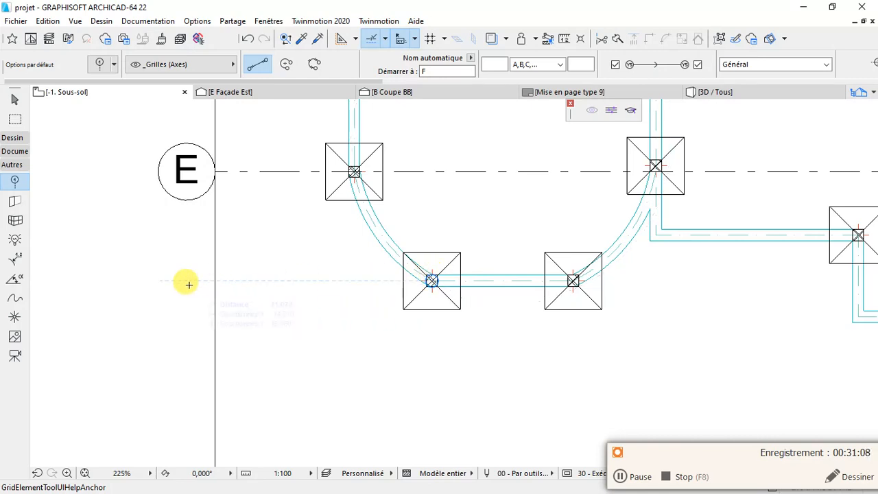
pyautogui.click(214, 280)
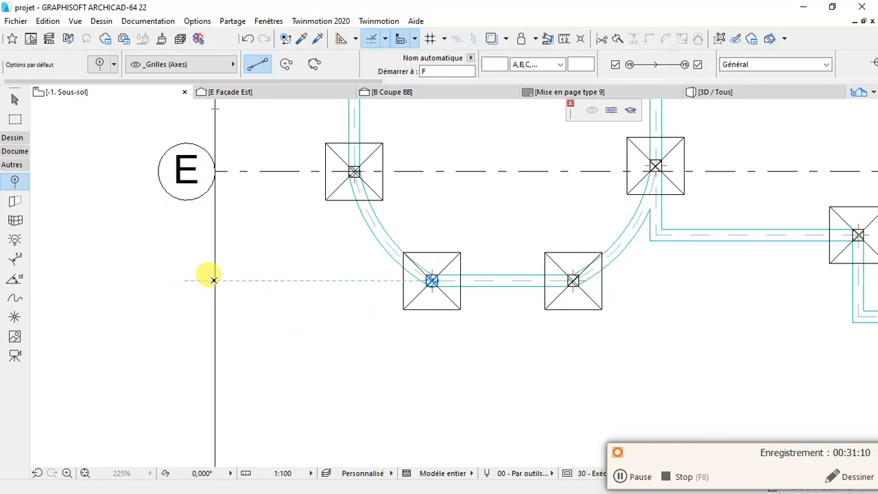
pyautogui.scroll(-5, 392, 347)
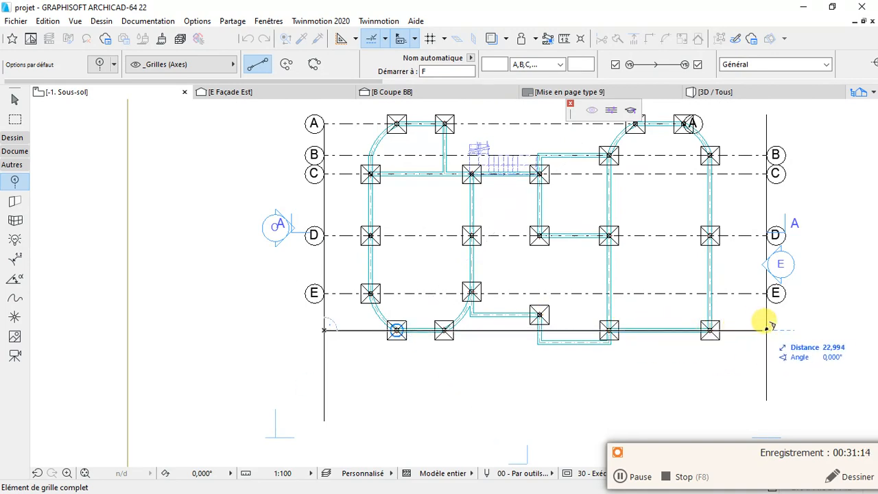
pyautogui.click(766, 331)
# - Move grid axis F up to align with the centre of the single column between axis E and the southernmost column row
pyautogui.scroll(2, 495, 332)
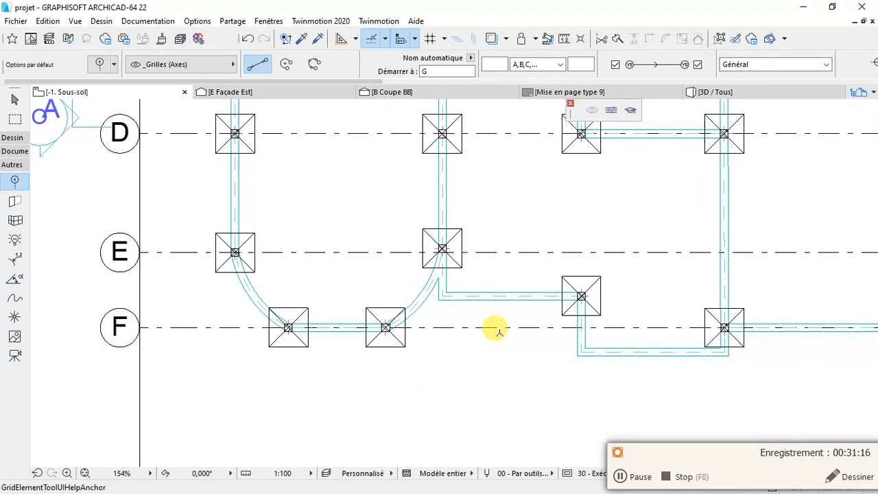
pyautogui.scroll(-3, 423, 329)
pyautogui.scroll(1, 416, 330)
pyautogui.scroll(4, 479, 323)
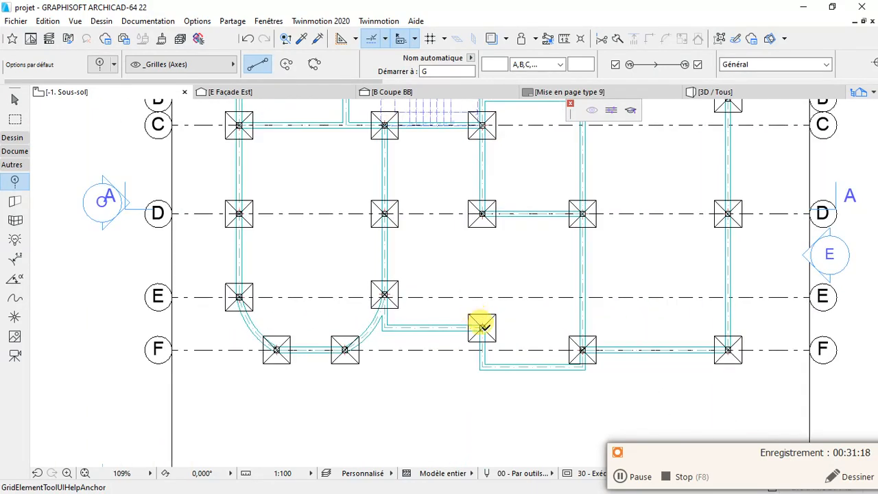
pyautogui.scroll(-3, 398, 323)
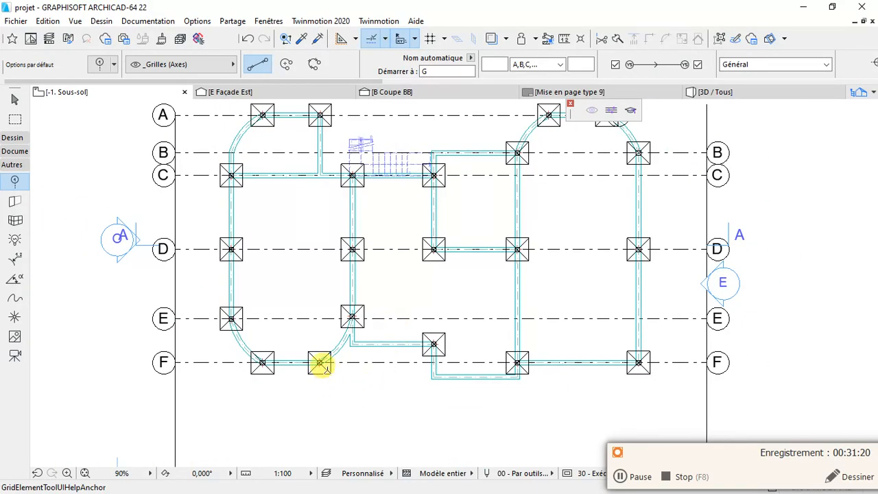
pyautogui.press('Escape')
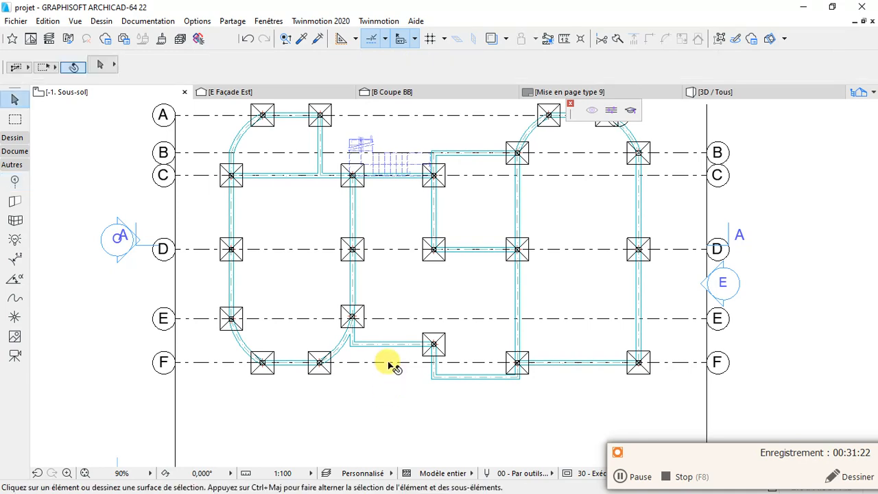
pyautogui.click(396, 362)
pyautogui.scroll(5, 419, 362)
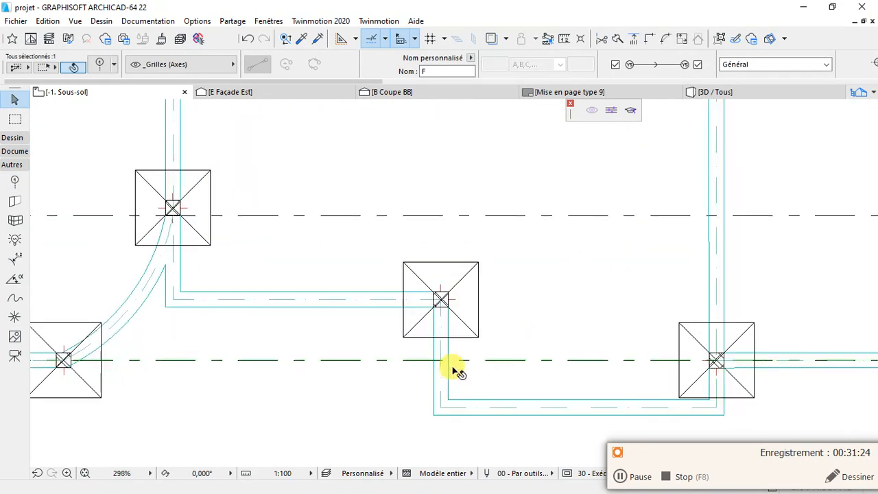
pyautogui.click(435, 356)
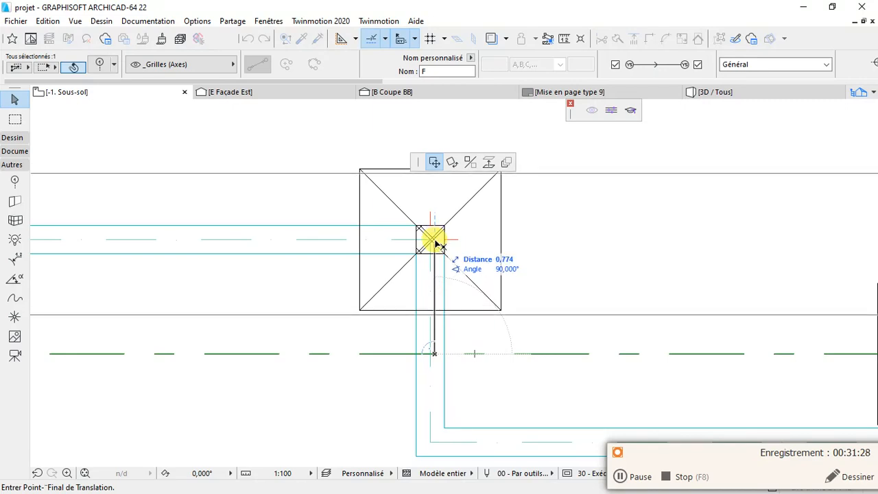
pyautogui.scroll(3, 432, 240)
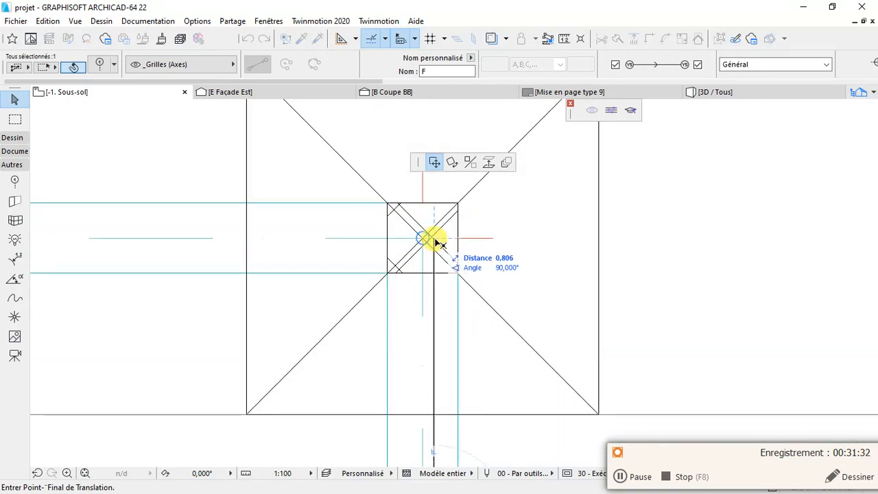
pyautogui.click(435, 241)
pyautogui.scroll(-6, 431, 241)
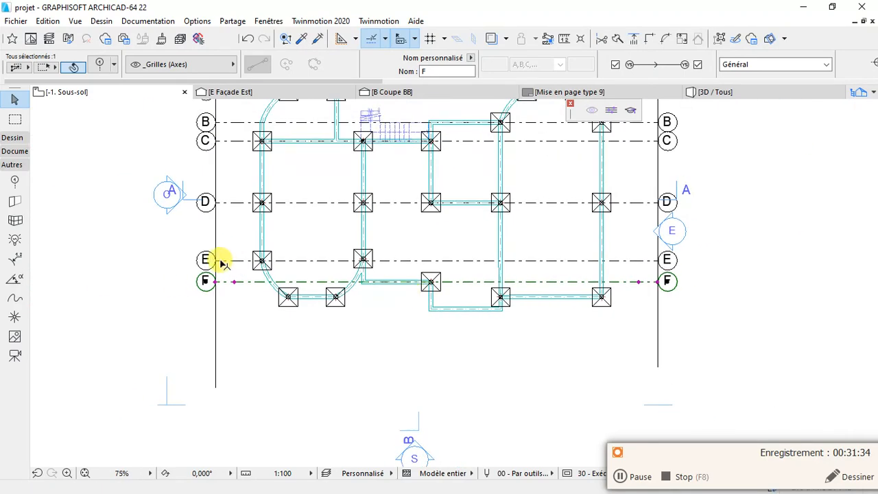
pyautogui.press('Escape')
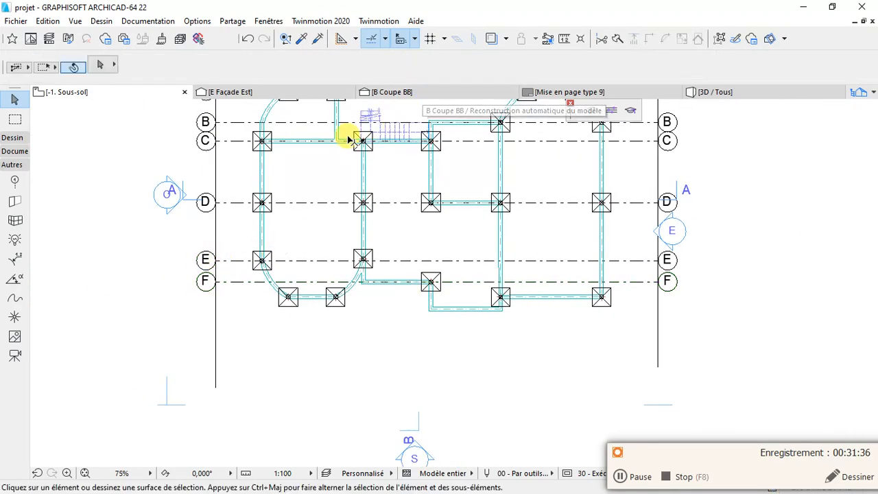
# - Place horizontal grid axis G between the guide lines, aligned with the southernmost row of columns below axis F
pyautogui.click(14, 181)
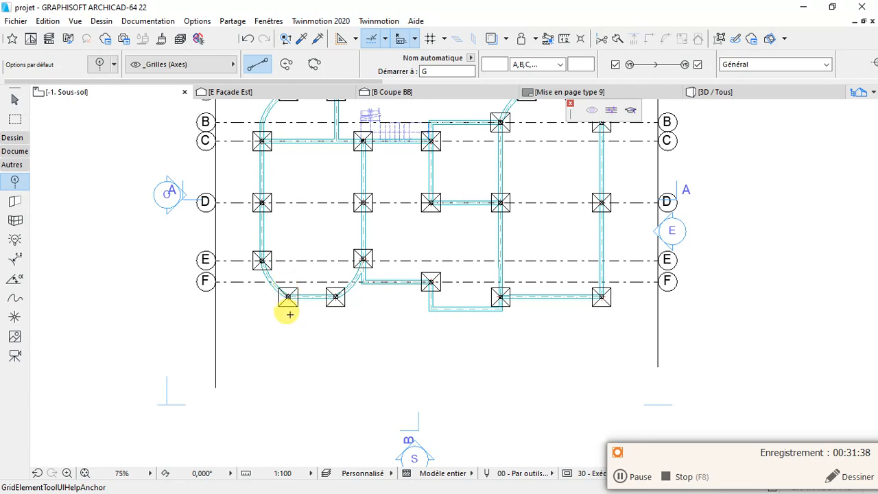
pyautogui.scroll(5, 289, 314)
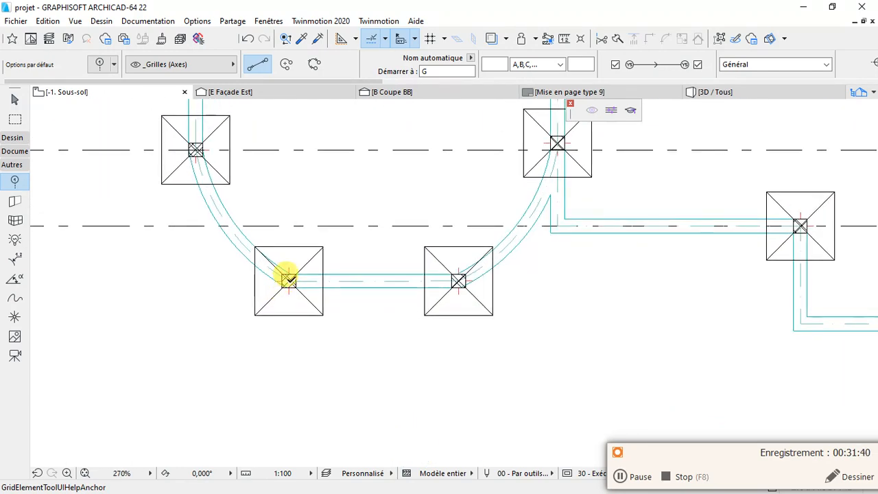
pyautogui.scroll(-5, 289, 278)
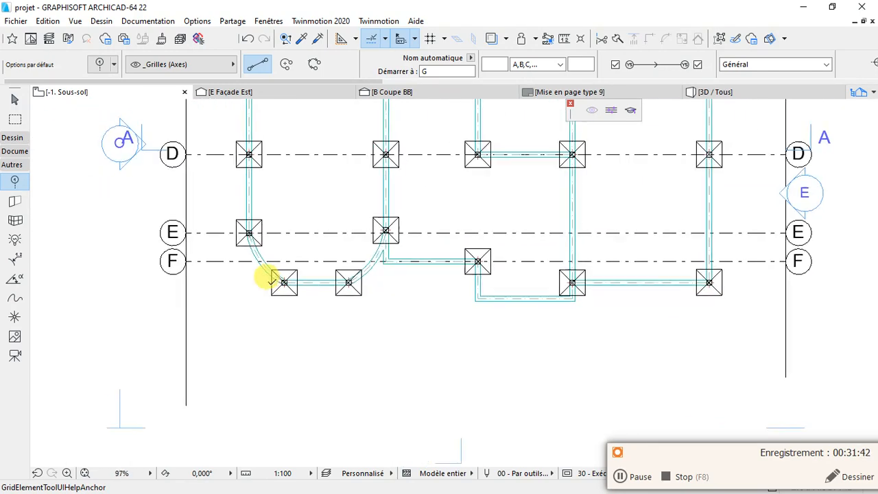
pyautogui.click(197, 282)
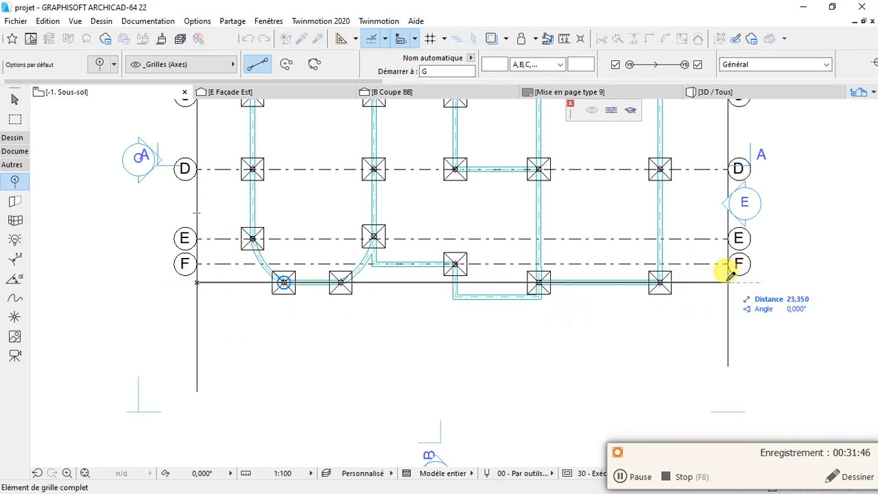
pyautogui.scroll(3, 729, 277)
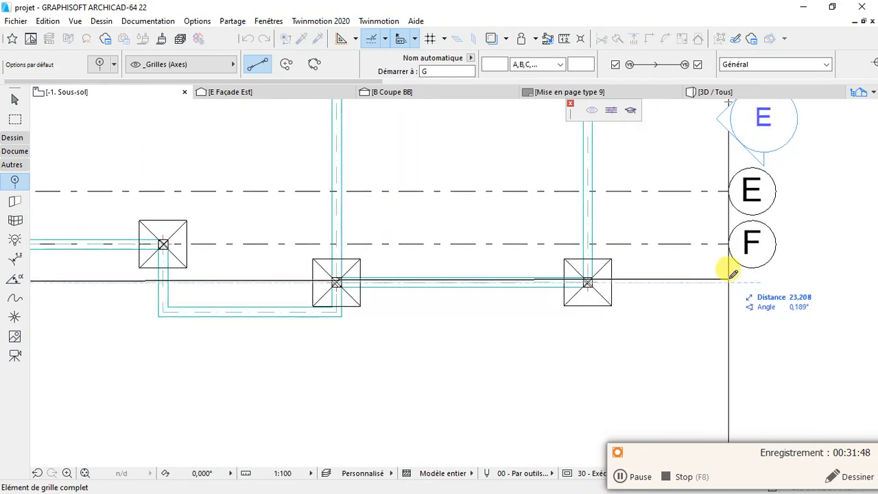
pyautogui.click(729, 280)
pyautogui.scroll(-5, 745, 338)
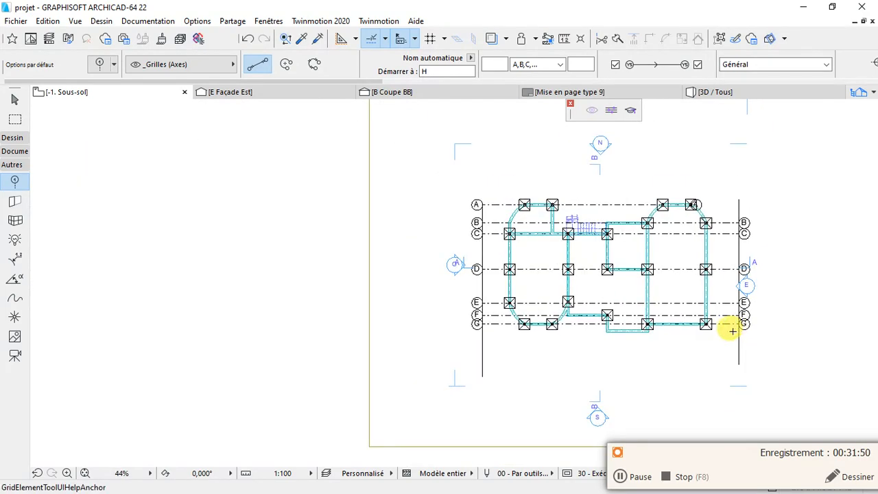
pyautogui.press('Escape')
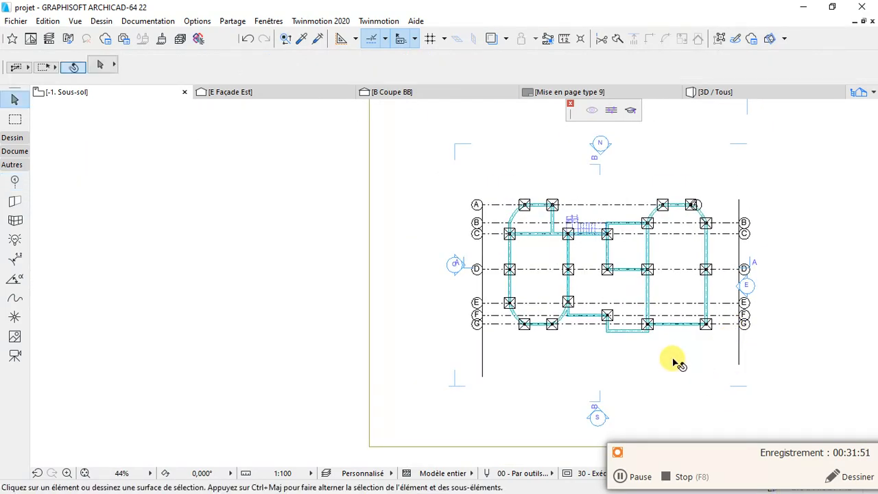
# - Delete the vertical guide line on the east side of the plan
pyautogui.click(739, 356)
pyautogui.press('Delete')
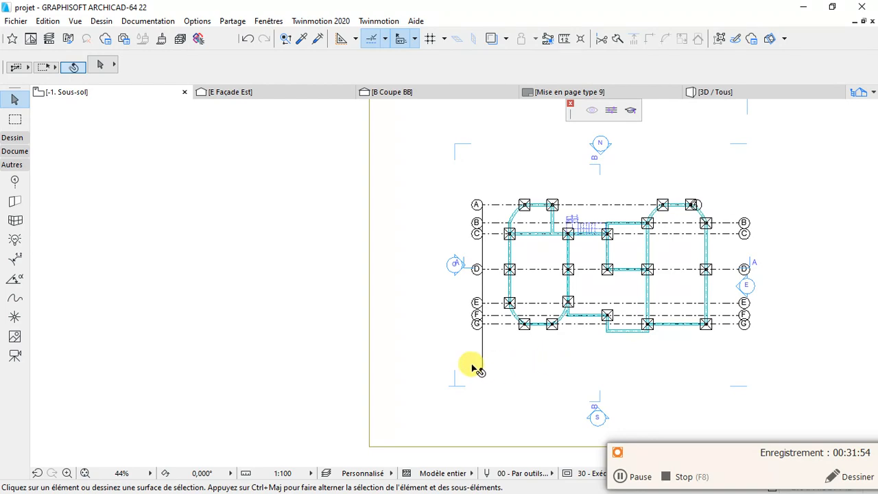
pyautogui.scroll(7, 736, 202)
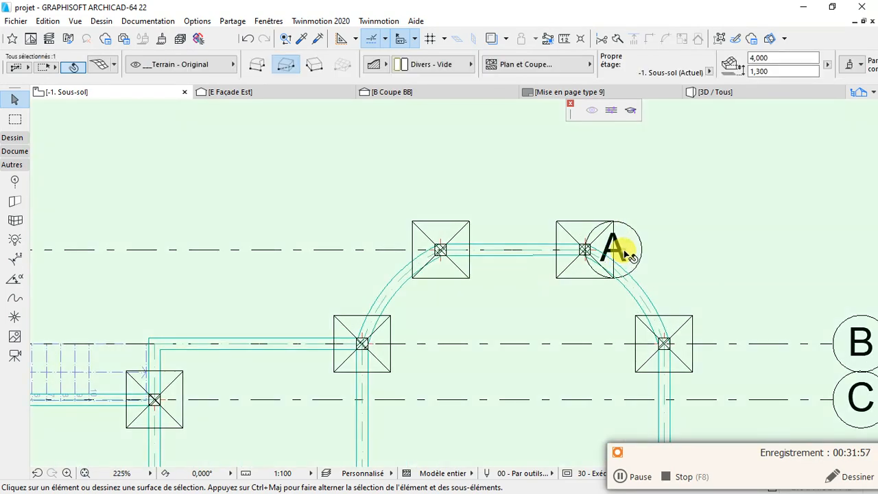
pyautogui.click(623, 250)
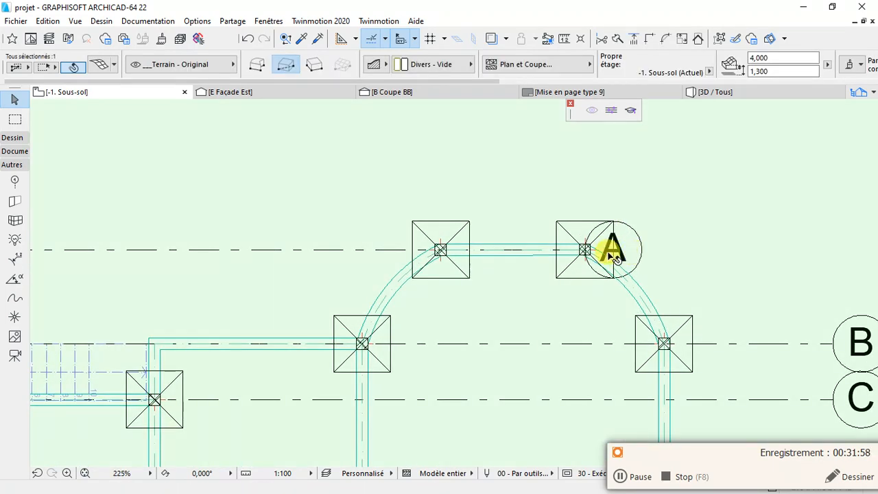
pyautogui.press('Escape')
pyautogui.click(616, 254)
pyautogui.press('Escape')
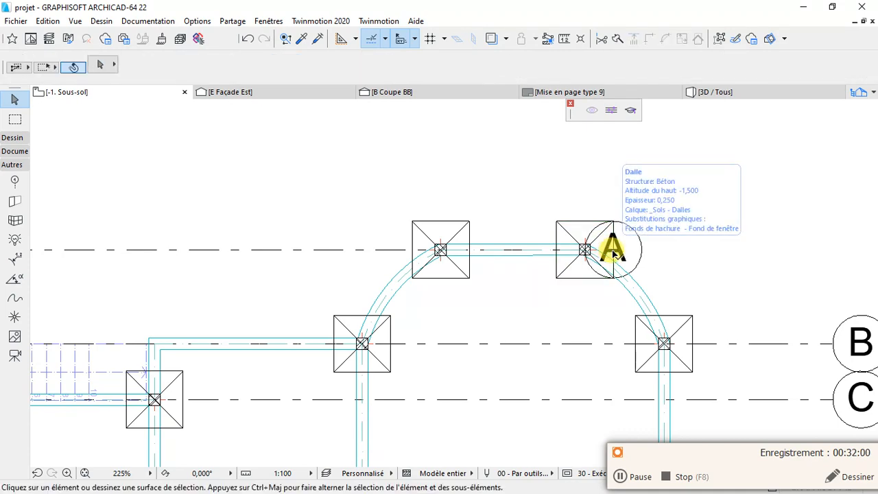
pyautogui.click(621, 253)
pyautogui.press('Escape')
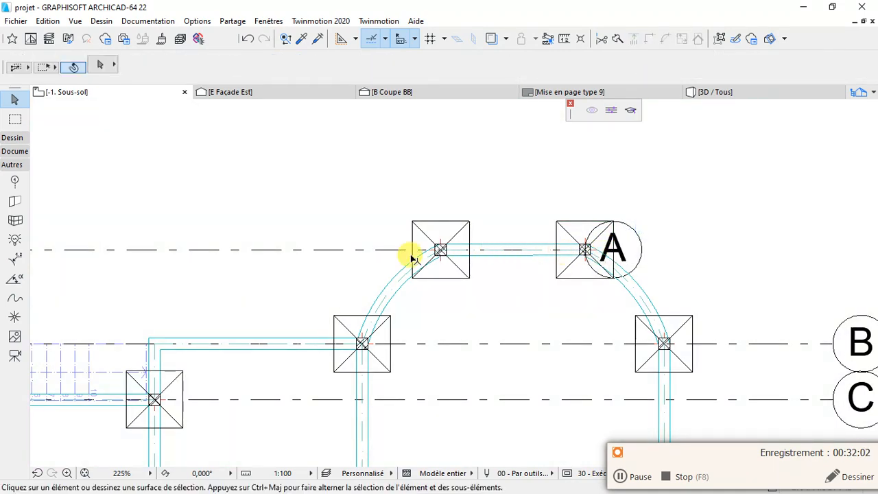
# - Stretch the free end of grid axis A horizontally so its marker aligns with the B and C markers
pyautogui.click(346, 251)
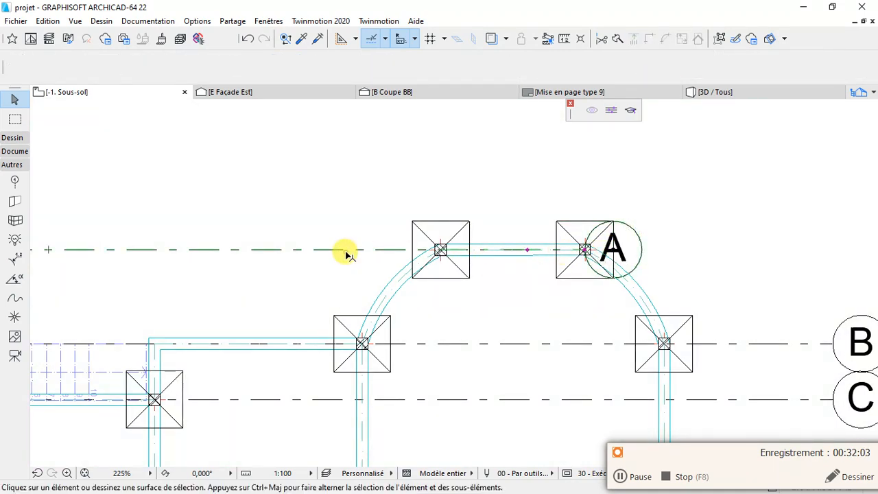
pyautogui.click(585, 251)
pyautogui.scroll(-3, 651, 252)
pyautogui.click(526, 163)
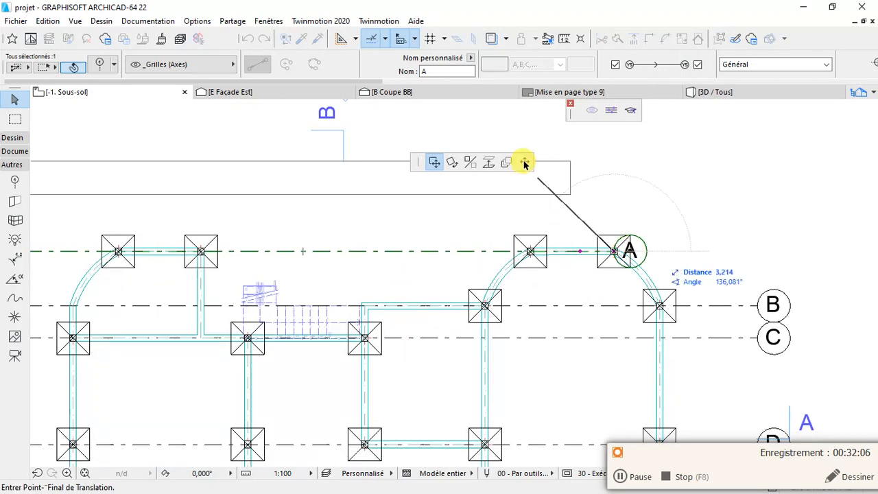
pyautogui.scroll(-3, 677, 276)
pyautogui.scroll(5, 643, 247)
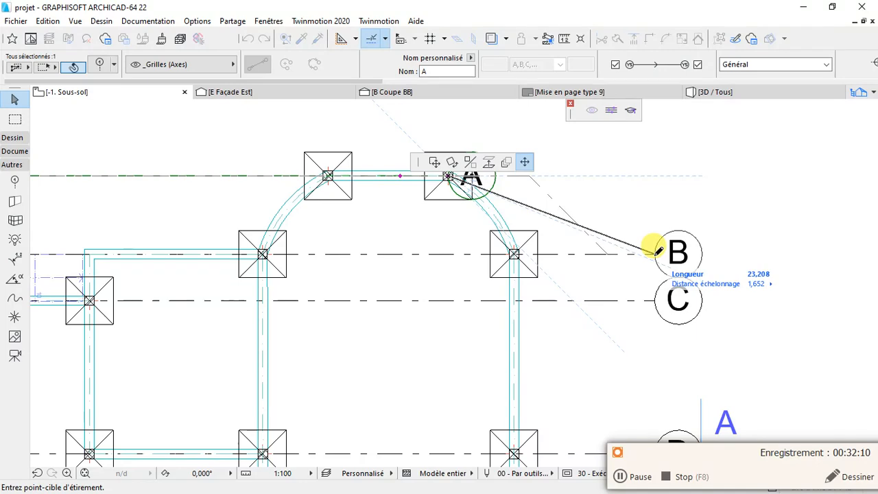
pyautogui.click(653, 172)
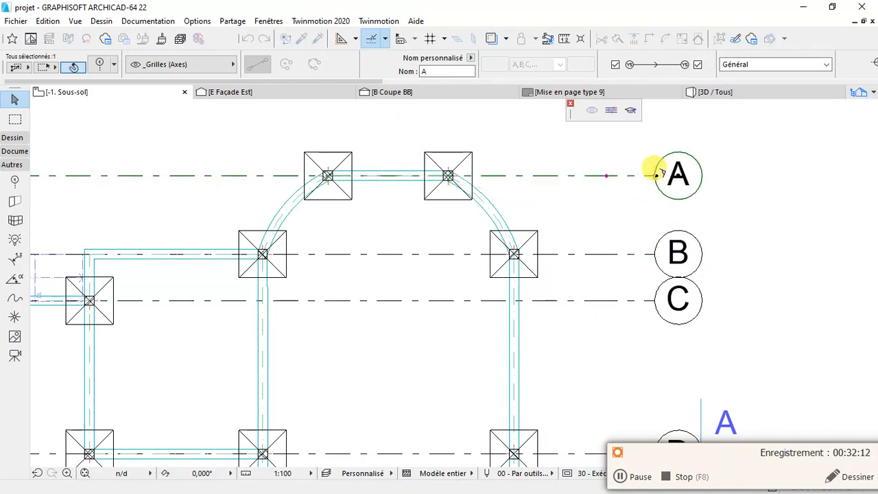
pyautogui.scroll(-4, 611, 229)
pyautogui.click(656, 210)
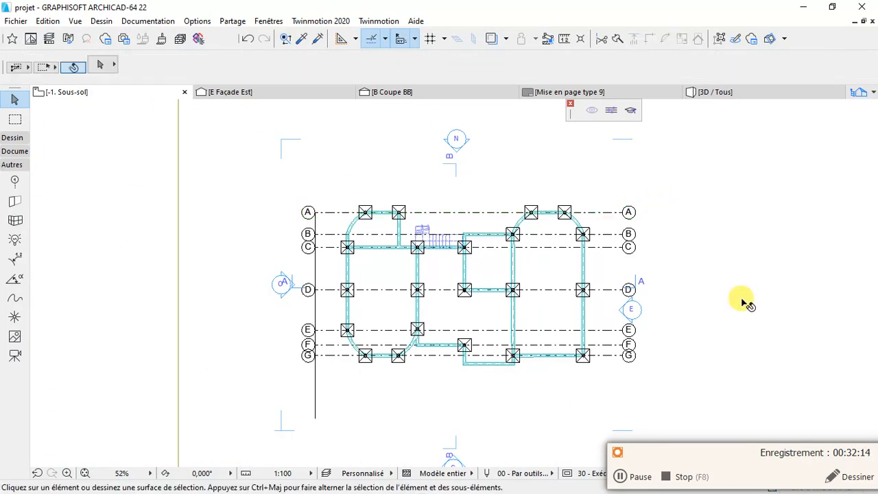
# - Delete the vertical guide line running beside the left-hand axis markers A to G
pyautogui.scroll(2, 521, 333)
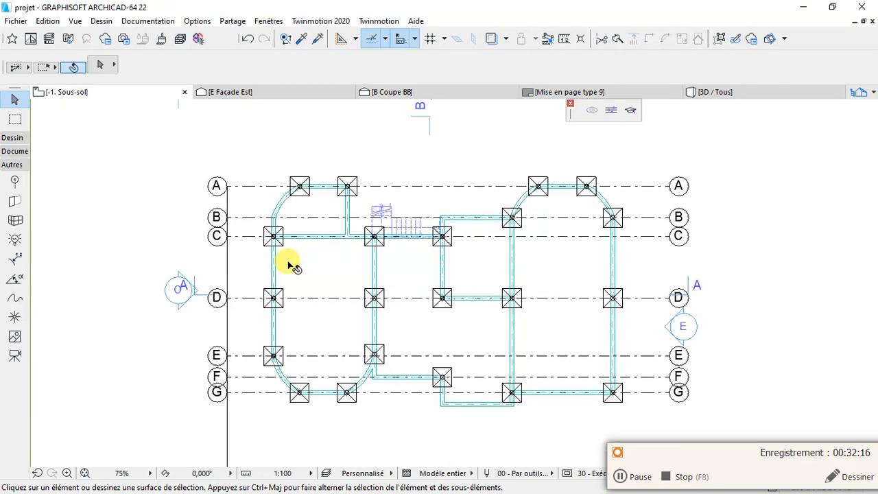
pyautogui.scroll(-3, 136, 280)
pyautogui.scroll(2, 182, 279)
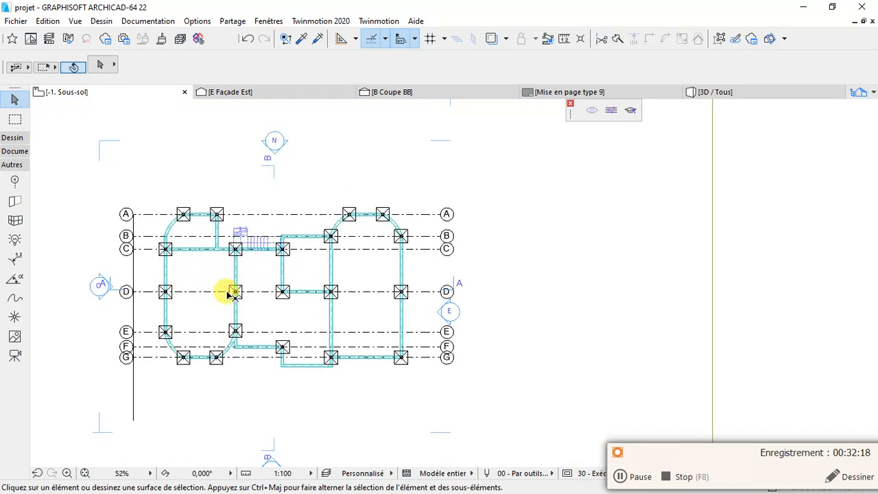
pyautogui.scroll(1, 227, 296)
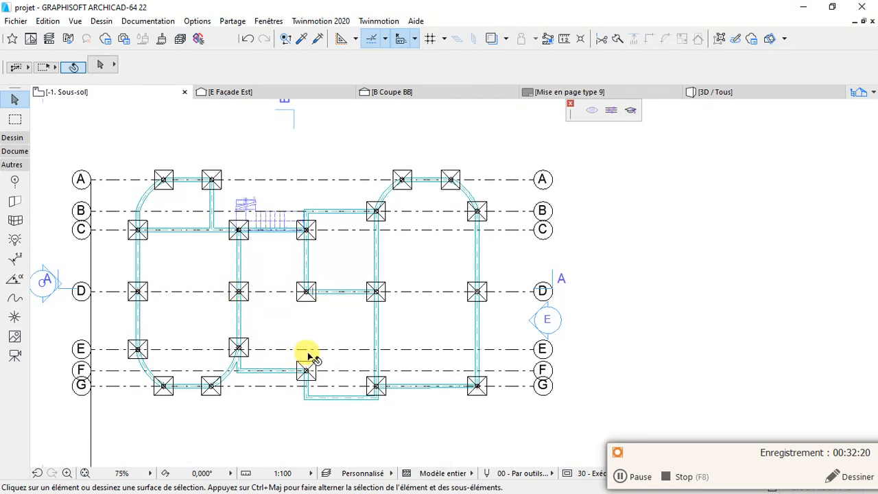
pyautogui.scroll(-2, 382, 229)
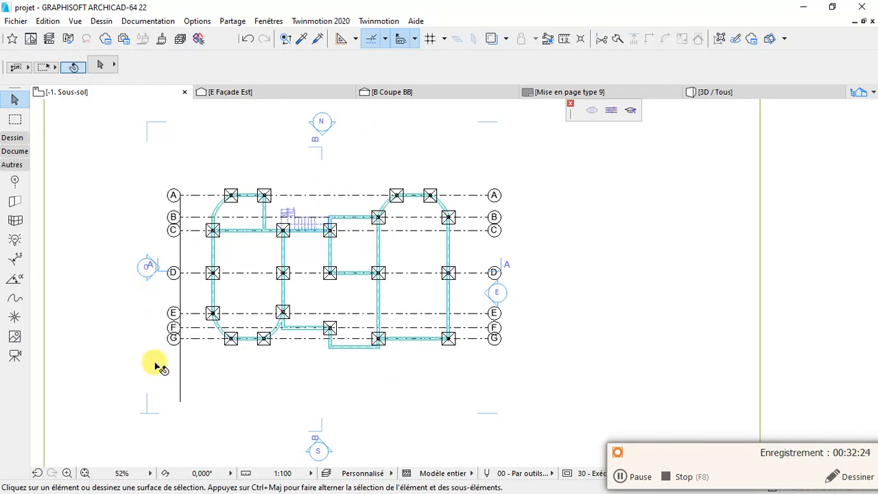
pyautogui.click(179, 376)
pyautogui.click(219, 392)
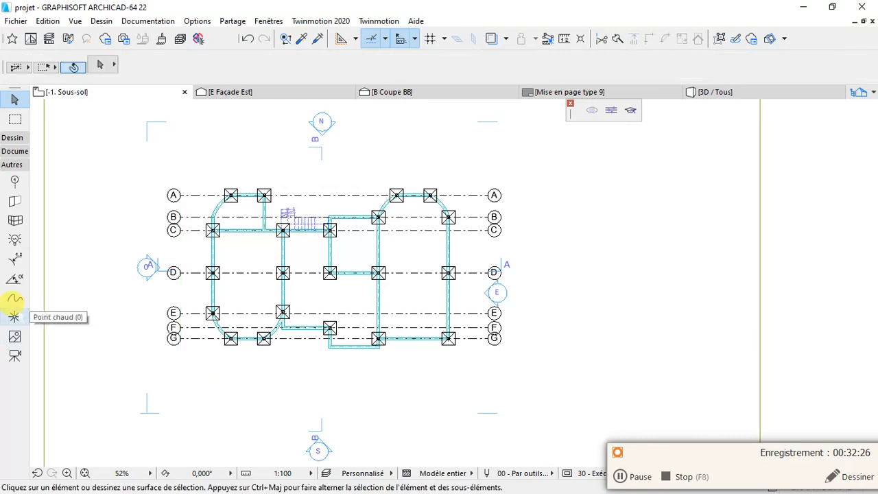
# - Draw a horizontal guide line about 21.6 m long below the foundation plan with the Line tool
pyautogui.click(14, 151)
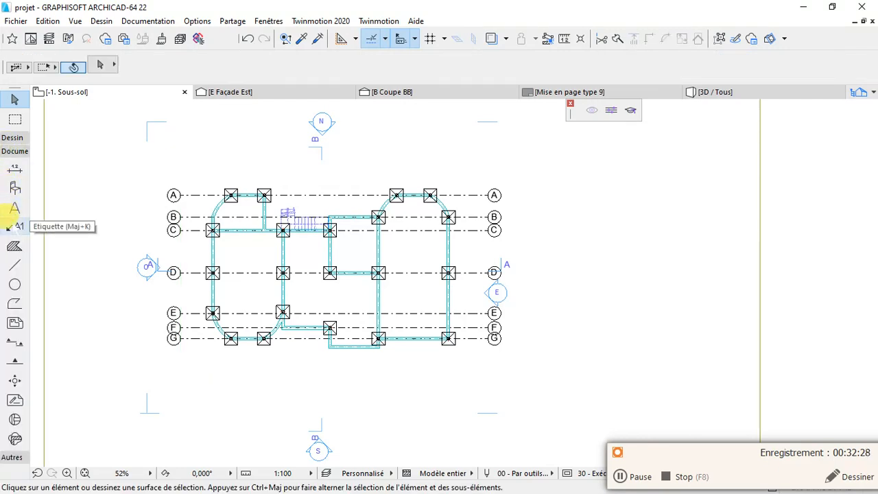
pyautogui.click(15, 265)
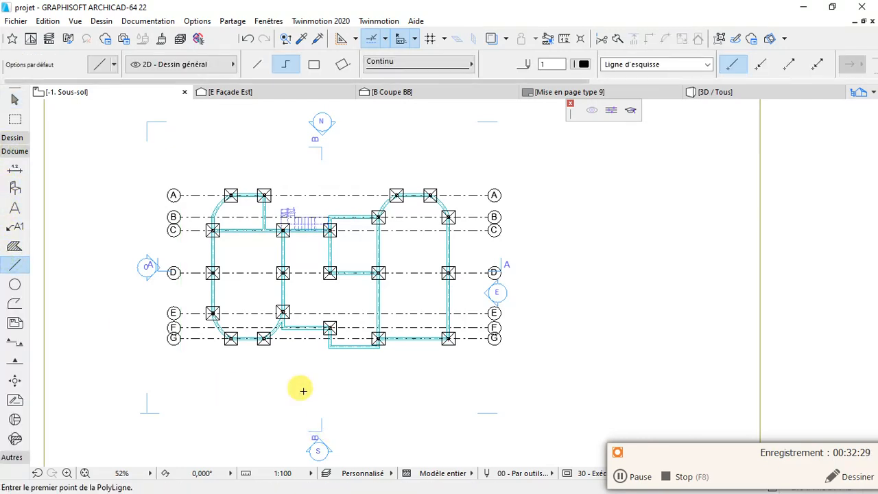
pyautogui.click(189, 374)
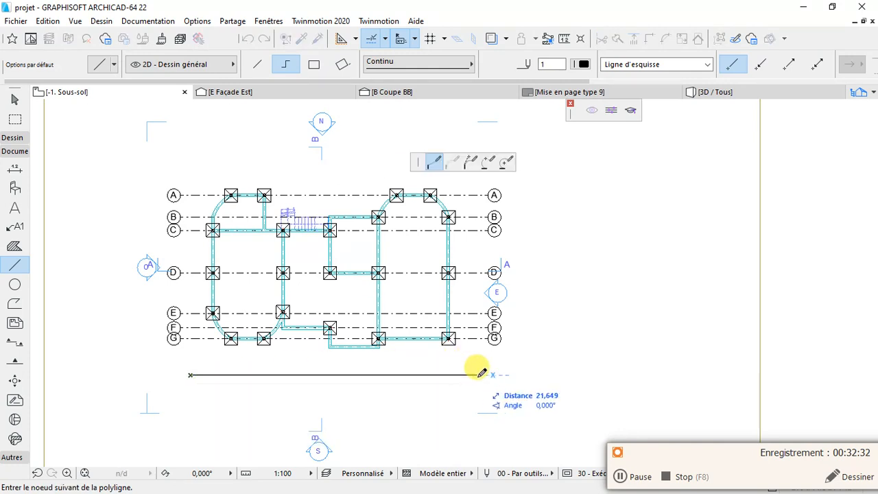
pyautogui.click(477, 374)
pyautogui.rightClick(546, 336)
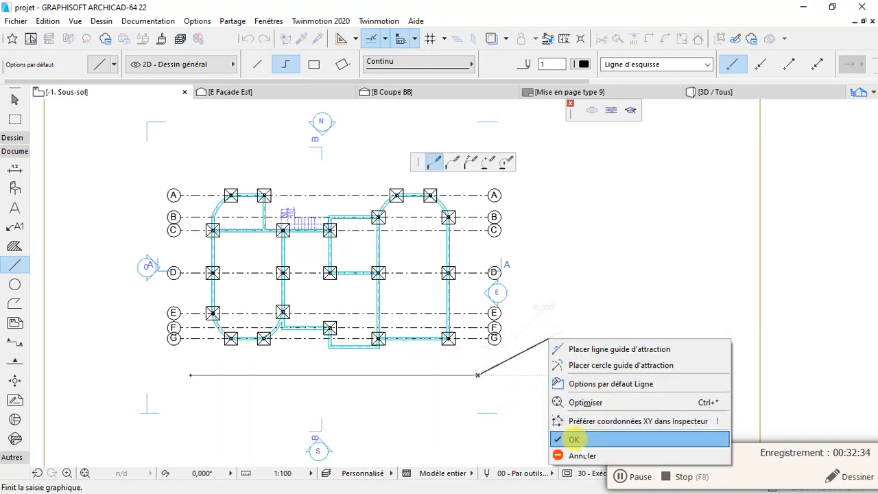
pyautogui.click(573, 439)
pyautogui.click(581, 442)
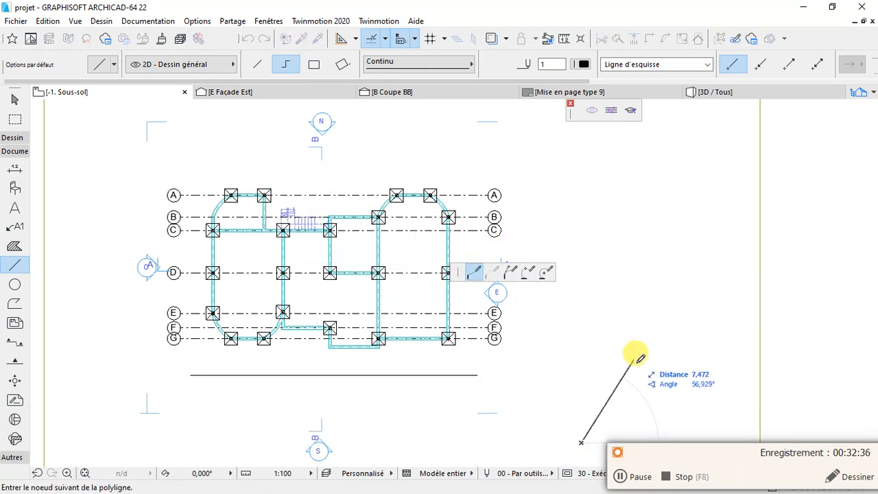
pyautogui.press('Escape')
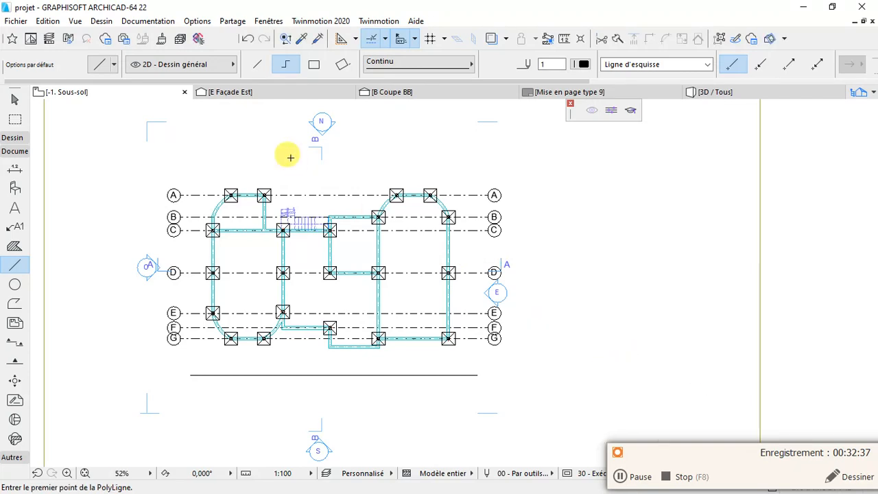
# - Draw a second horizontal guide line above axis A, spanning the width of the plan
pyautogui.click(185, 146)
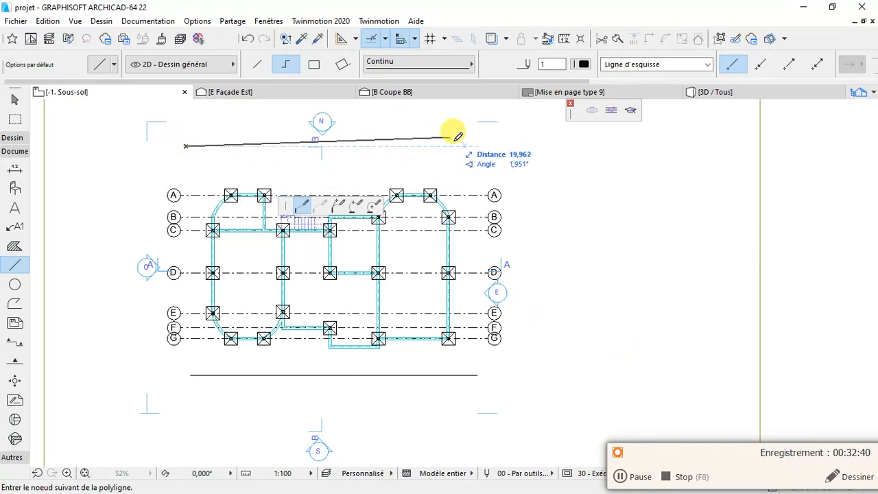
pyautogui.press('Escape')
pyautogui.click(193, 161)
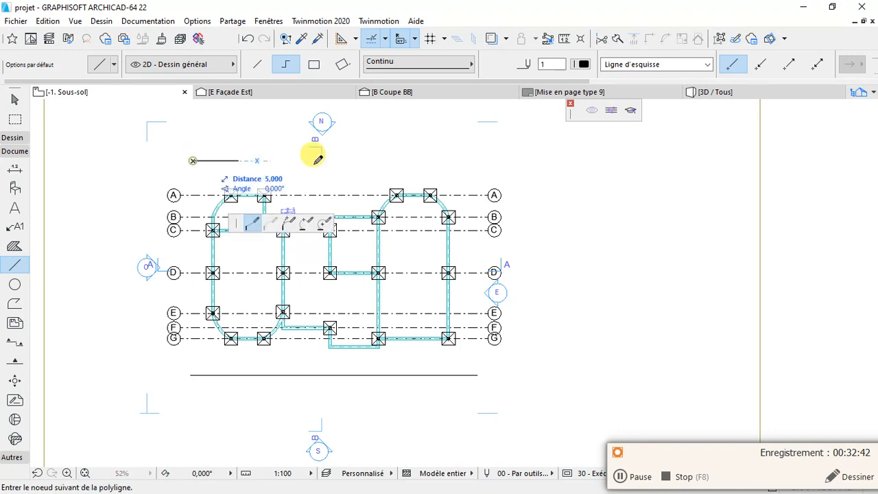
pyautogui.scroll(-3, 254, 152)
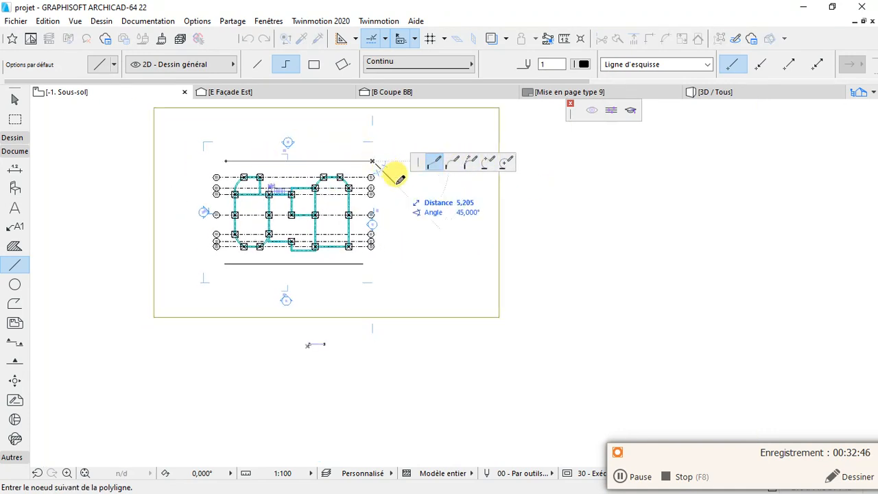
pyautogui.rightClick(396, 179)
pyautogui.click(429, 312)
pyautogui.scroll(4, 243, 164)
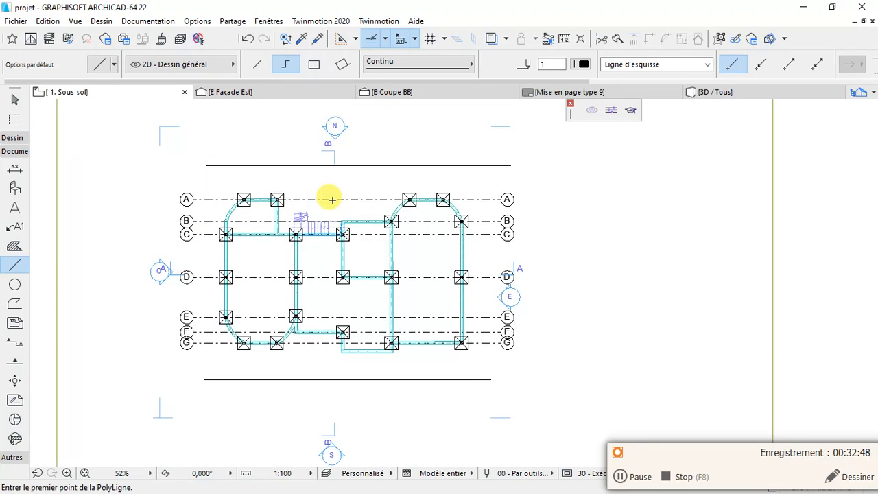
pyautogui.press('Escape')
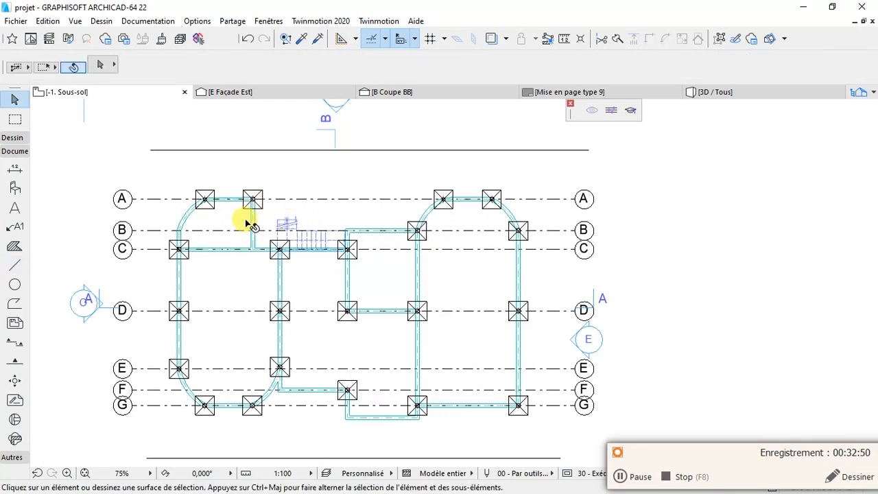
# - Set the grid element's automatic naming to the 1,2,3,... sequence, starting at 1
pyautogui.scroll(2, 245, 227)
pyautogui.scroll(-3, 245, 228)
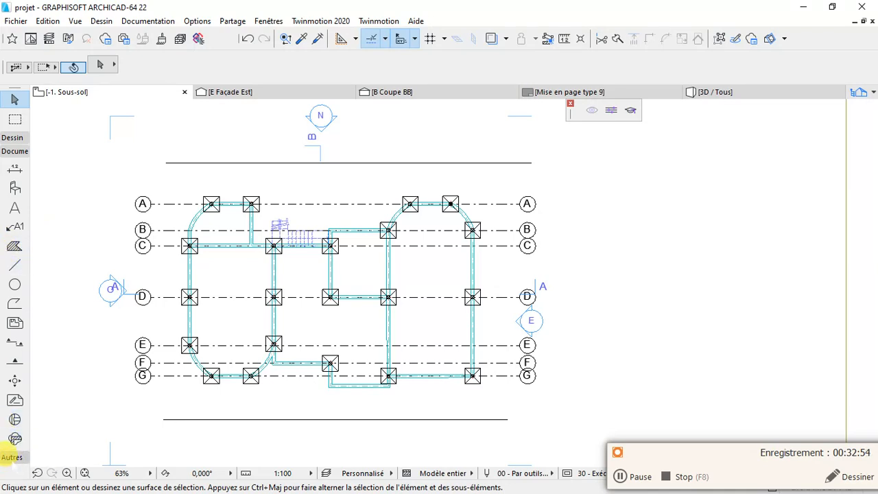
pyautogui.click(11, 457)
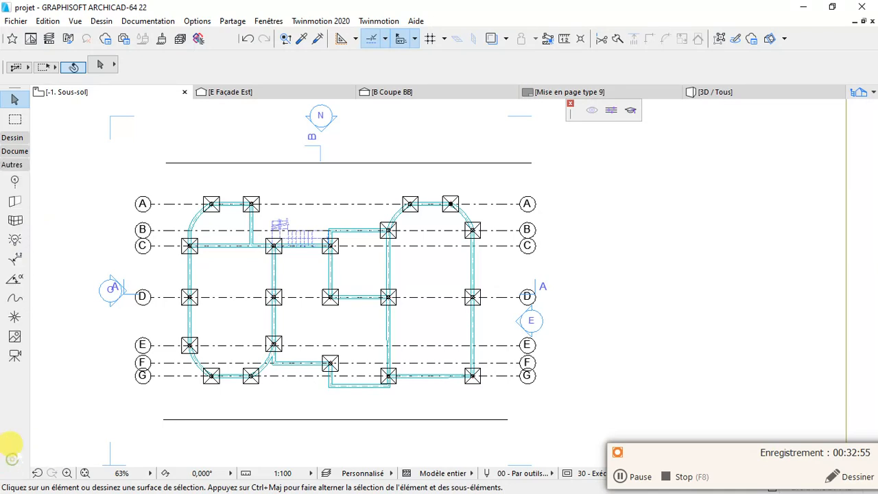
pyautogui.click(14, 181)
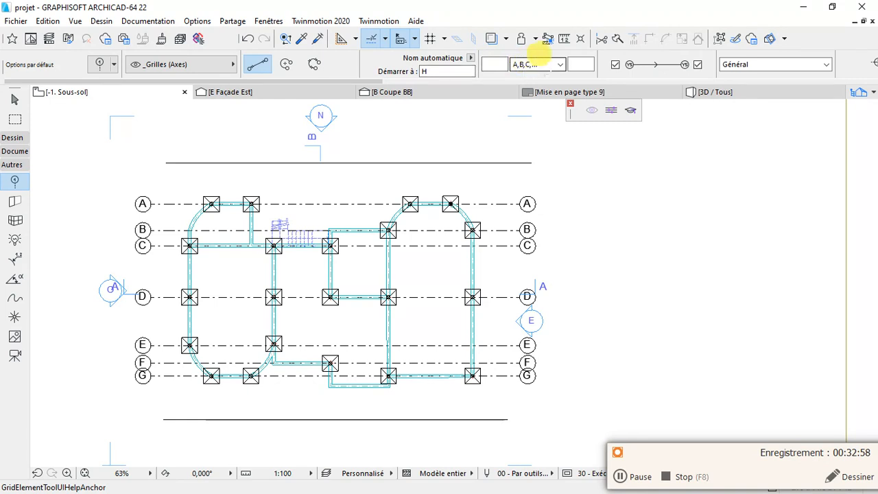
pyautogui.click(540, 64)
pyautogui.click(537, 73)
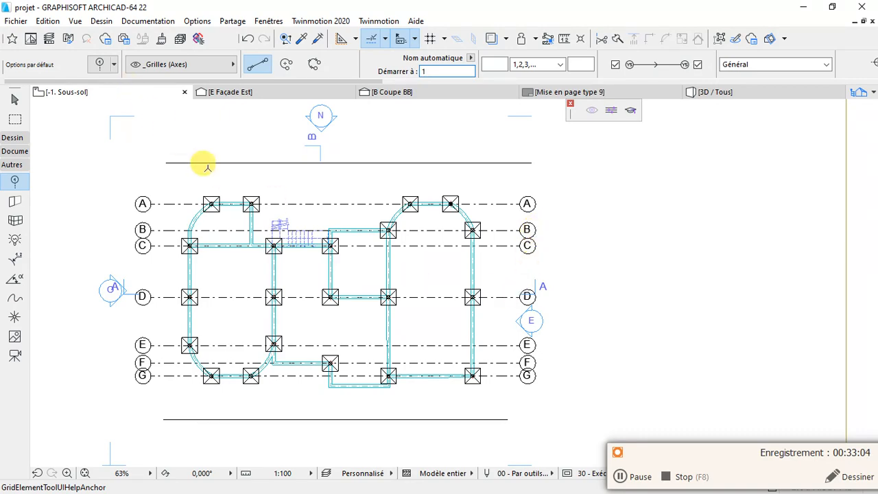
# - Place a vertical grid axis through the leftmost column row, from the lower guide line to the upper one
pyautogui.scroll(3, 210, 236)
pyautogui.scroll(-5, 175, 308)
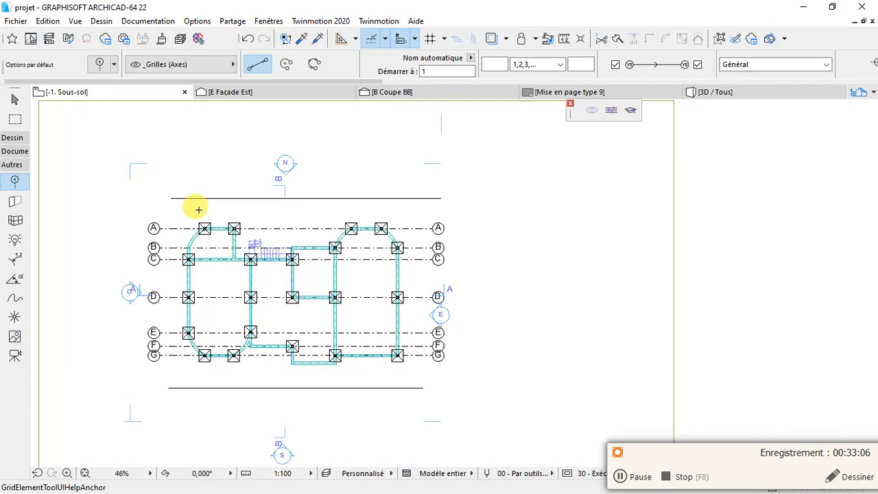
pyautogui.scroll(3, 188, 322)
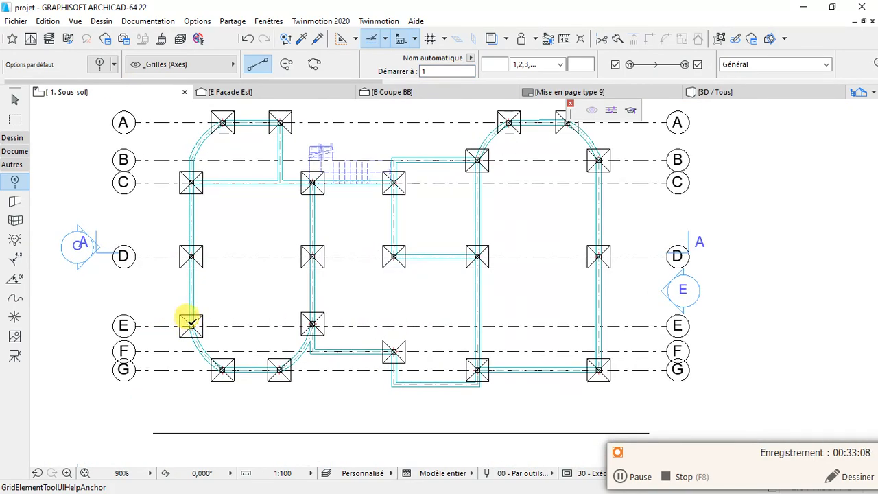
pyautogui.click(192, 431)
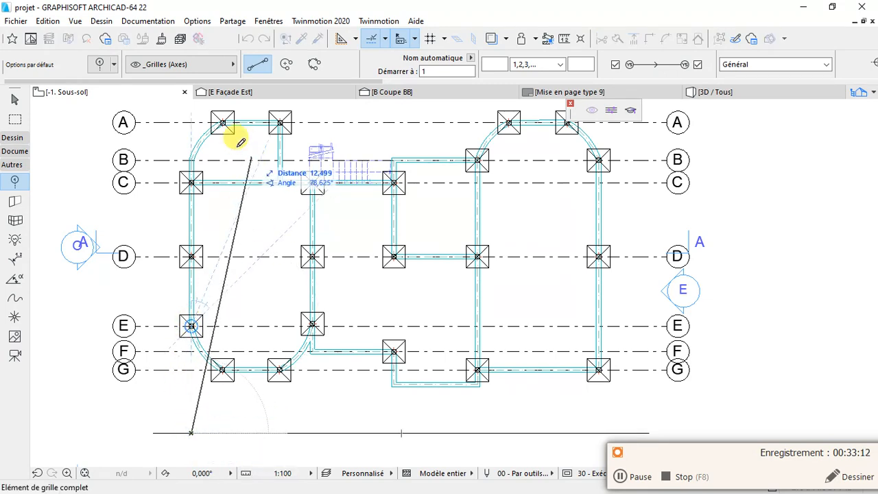
pyautogui.scroll(-4, 240, 137)
pyautogui.click(182, 118)
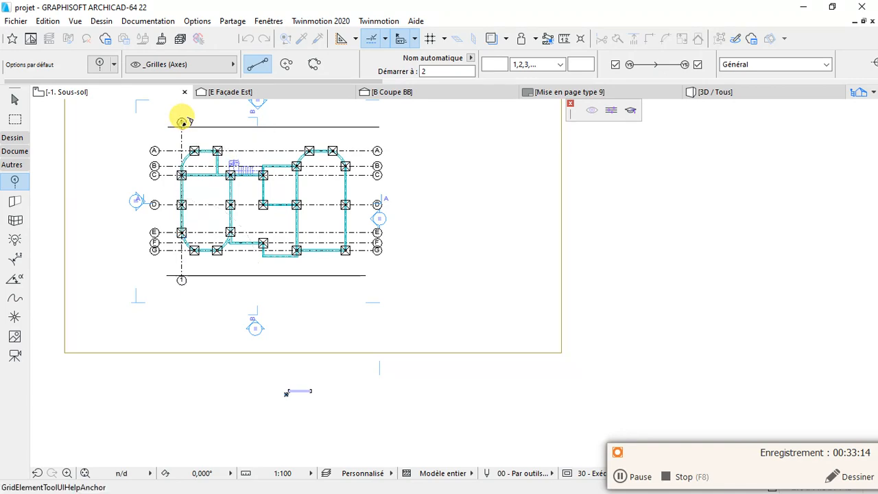
# - Place a vertical grid axis through the leftmost columns on axes A and G, from the lower guide line to the upper one
pyautogui.scroll(4, 186, 218)
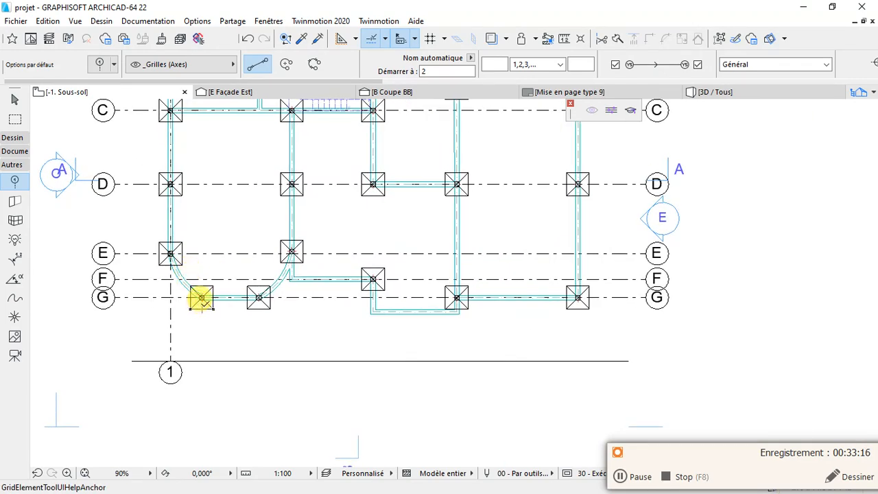
pyautogui.scroll(3, 201, 297)
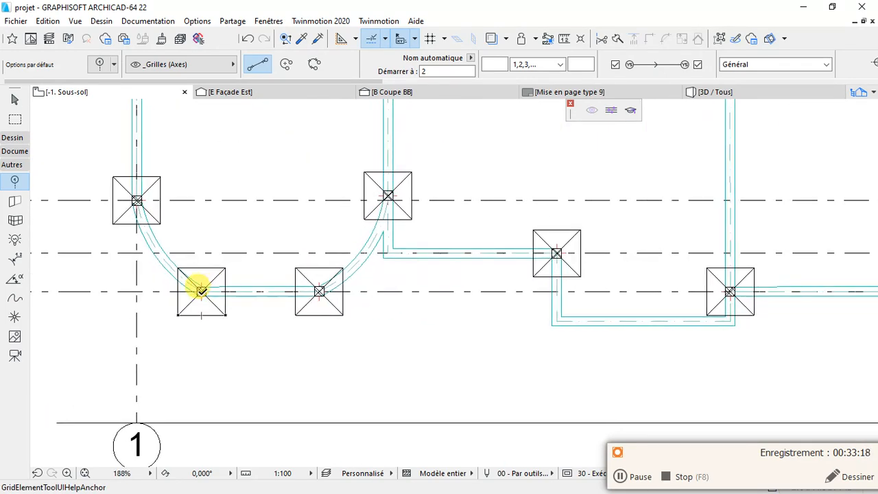
pyautogui.click(201, 292)
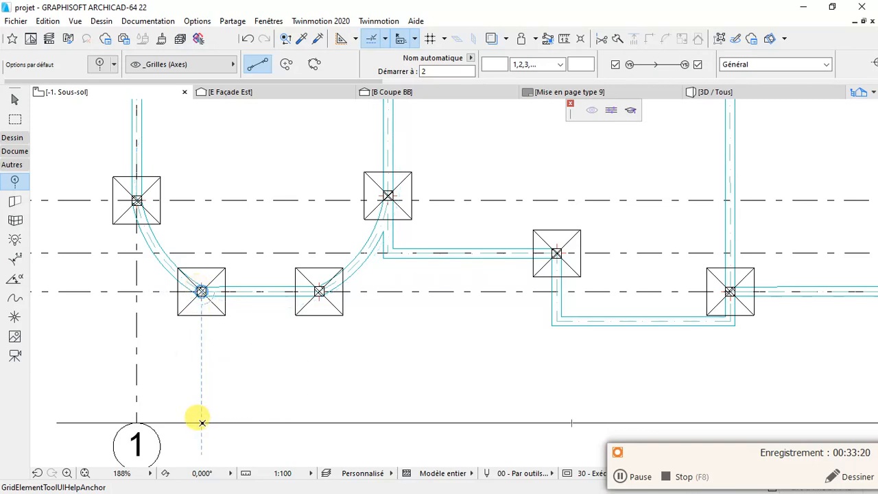
pyautogui.scroll(-3, 210, 275)
pyautogui.scroll(-2, 203, 145)
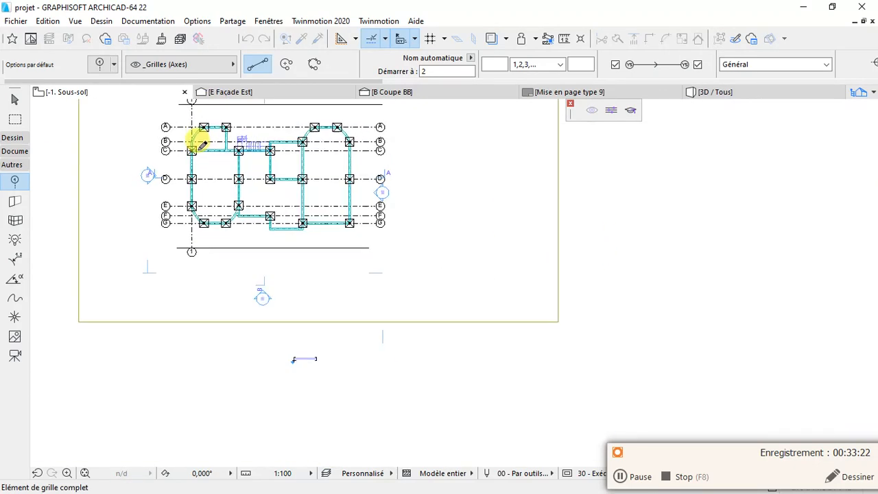
pyautogui.scroll(-1, 203, 144)
pyautogui.click(207, 106)
# - Place a vertical grid axis through the second column from the left on axis A, from the upper guide line to the lower one
pyautogui.scroll(6, 212, 149)
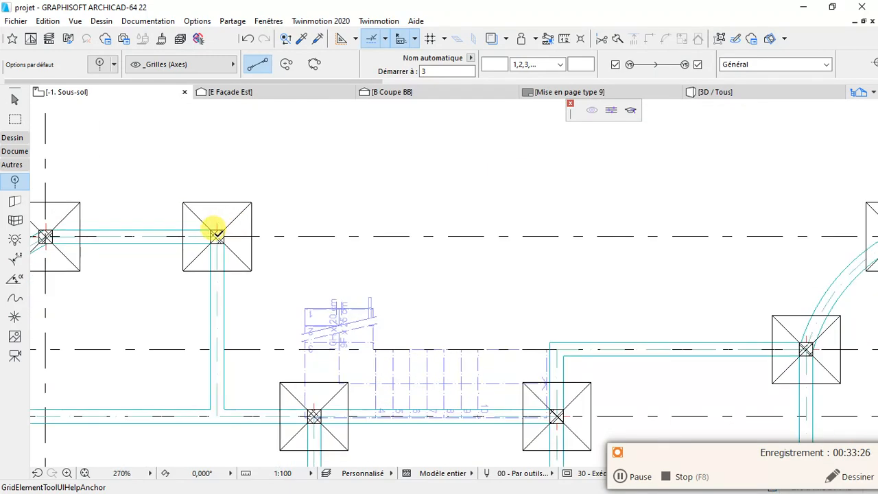
pyautogui.scroll(-4, 214, 230)
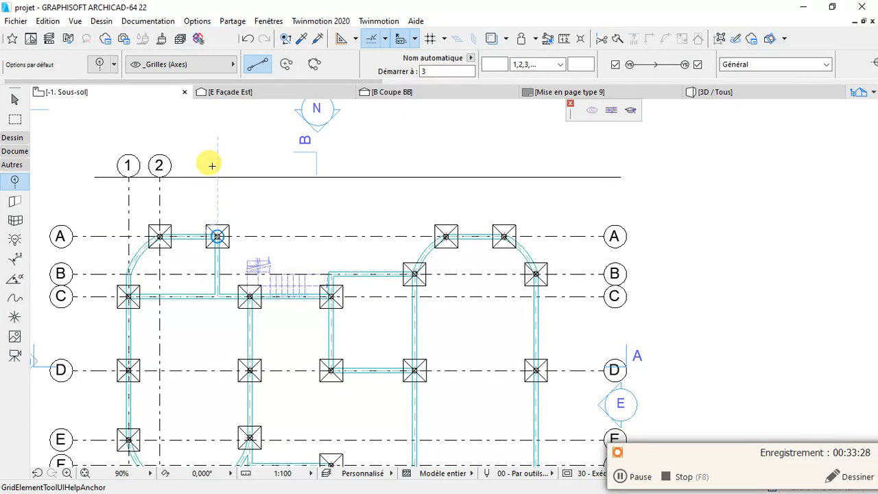
pyautogui.click(213, 219)
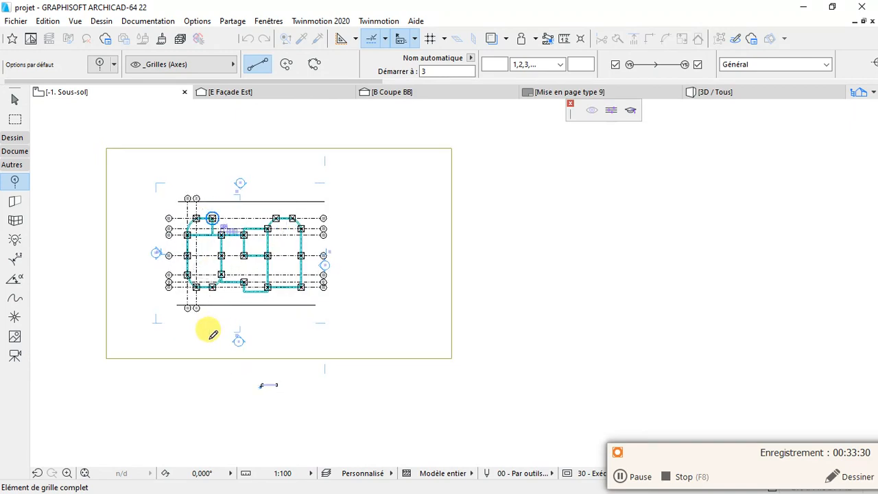
pyautogui.scroll(3, 209, 316)
pyautogui.click(218, 274)
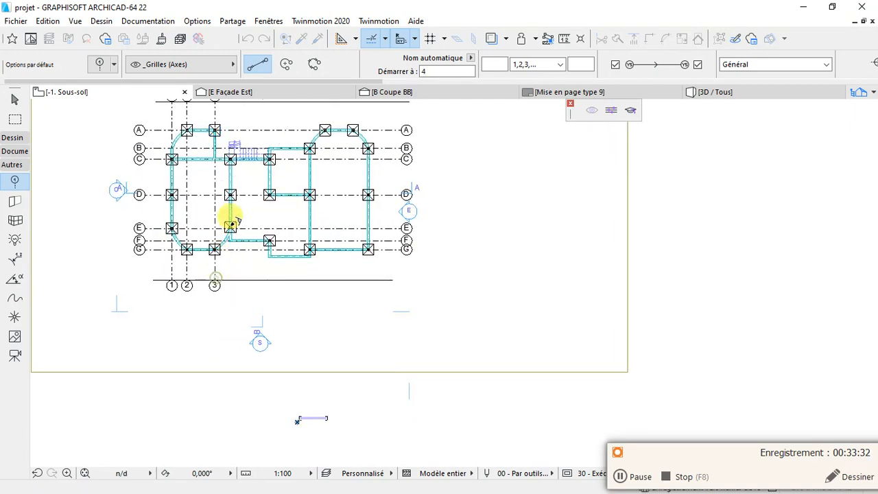
# - Place a vertical grid axis through the second column on axis E, from the lower guide line to the upper one
pyautogui.scroll(4, 223, 227)
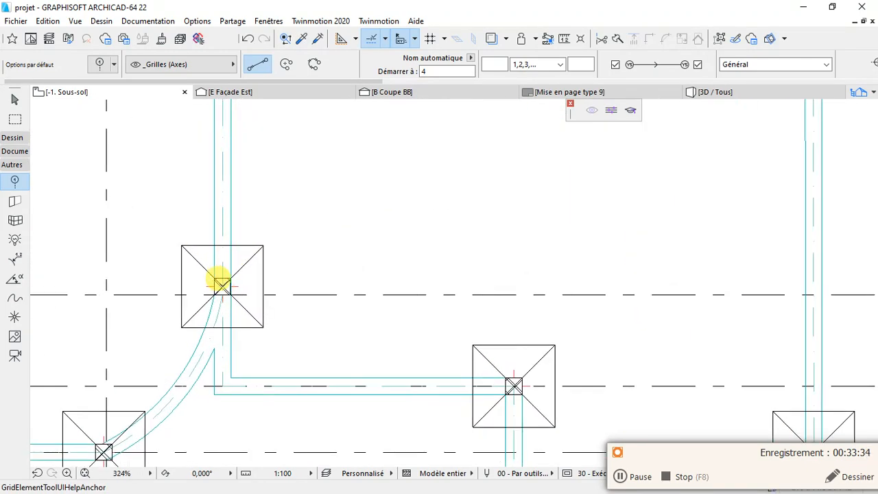
pyautogui.scroll(-5, 222, 284)
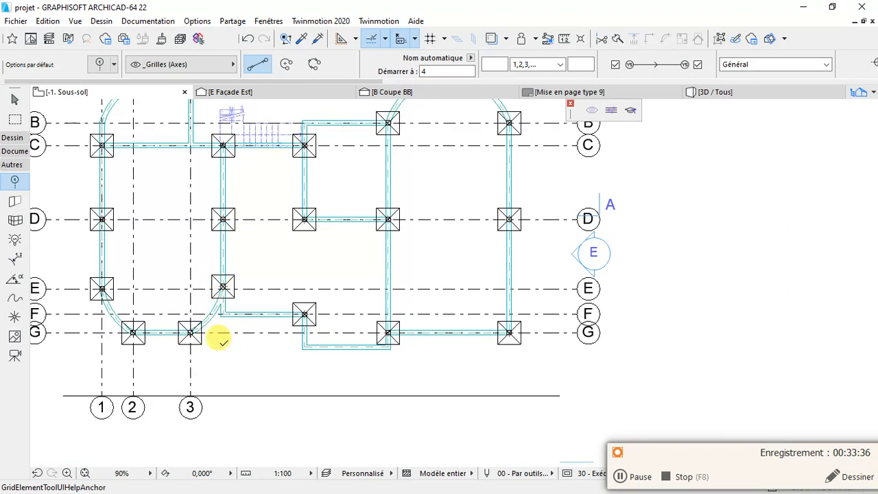
pyautogui.click(223, 396)
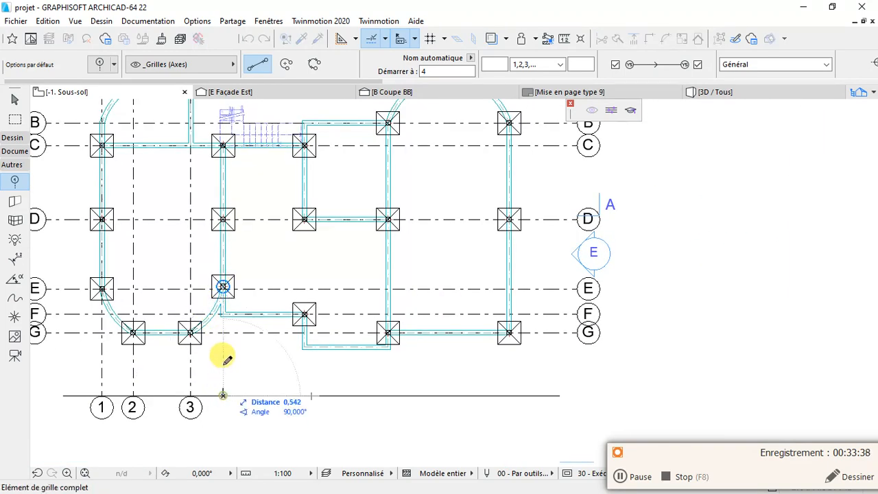
pyautogui.scroll(-3, 233, 301)
pyautogui.scroll(3, 233, 234)
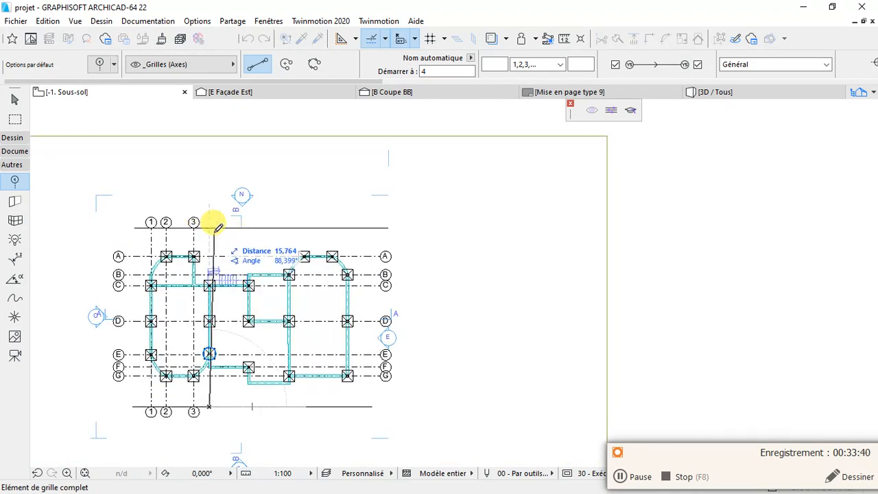
pyautogui.click(206, 221)
# - Place a vertical grid axis through the column on axis F, from the lower guide line to the upper one
pyautogui.scroll(3, 251, 371)
pyautogui.scroll(1, 251, 391)
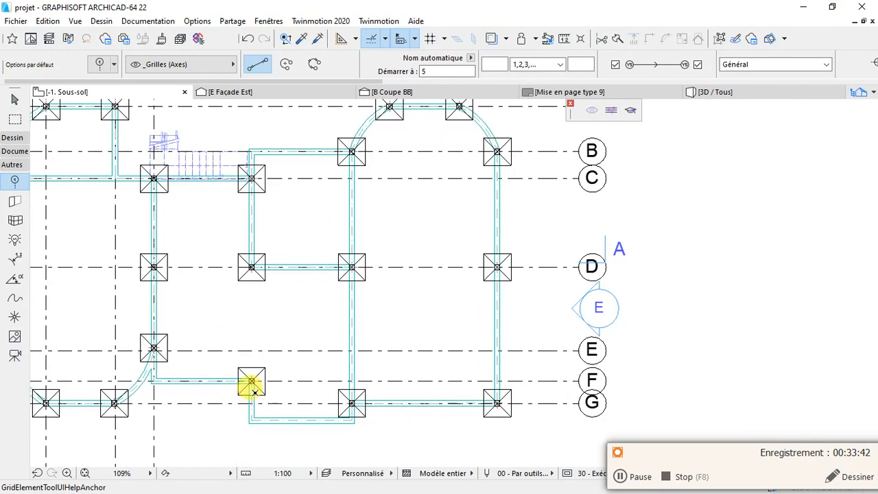
pyautogui.scroll(8, 252, 381)
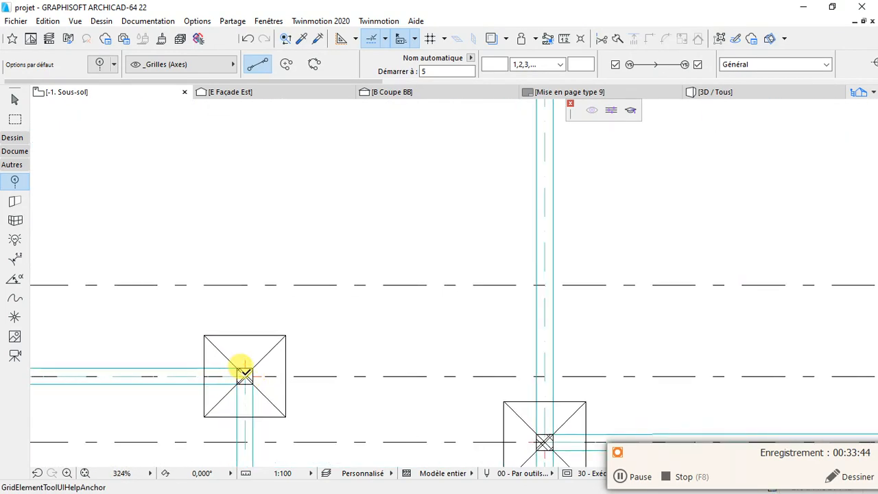
pyautogui.scroll(-10, 245, 373)
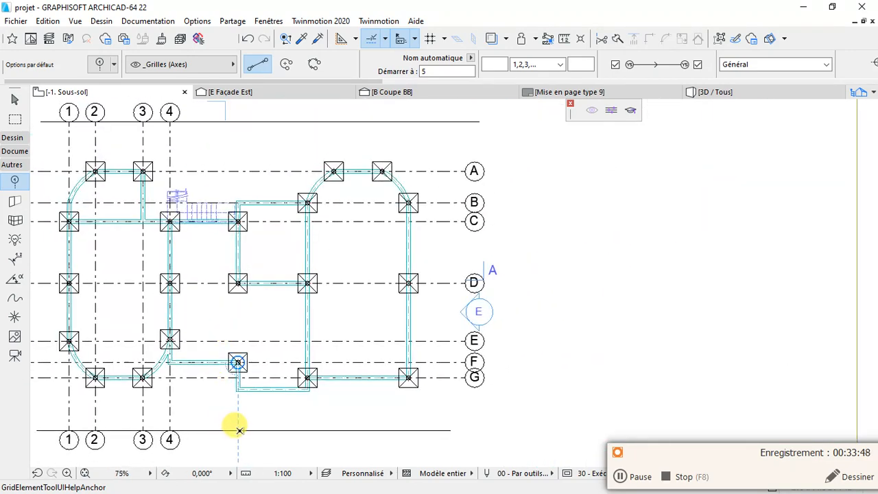
pyautogui.click(238, 430)
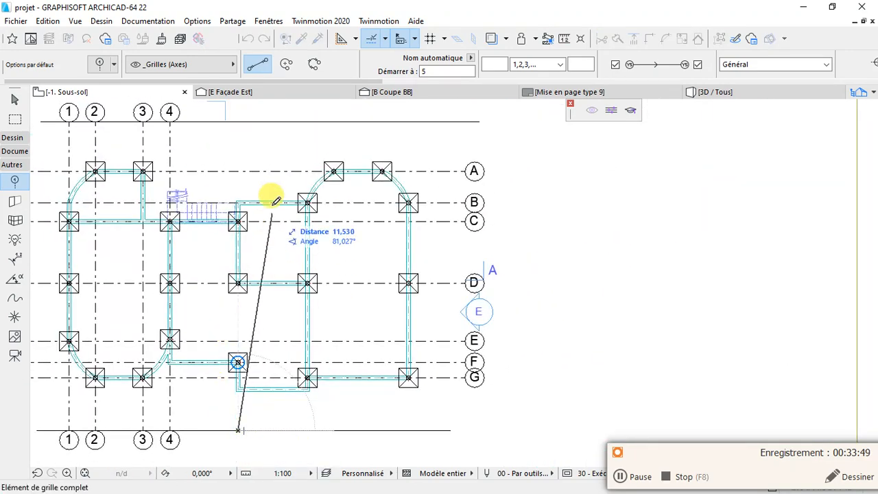
pyautogui.click(238, 113)
# - Place a vertical grid axis through the left column on axis B, from the upper guide line to the lower one
pyautogui.scroll(3, 307, 201)
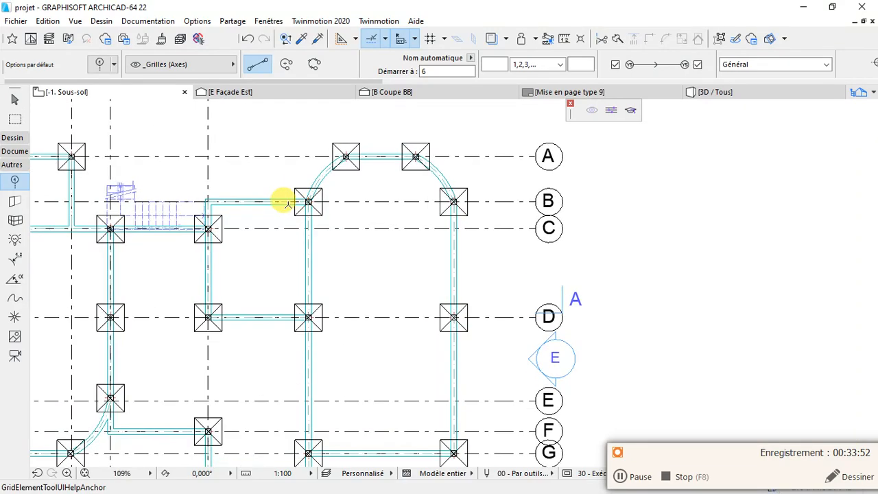
pyautogui.scroll(-4, 282, 200)
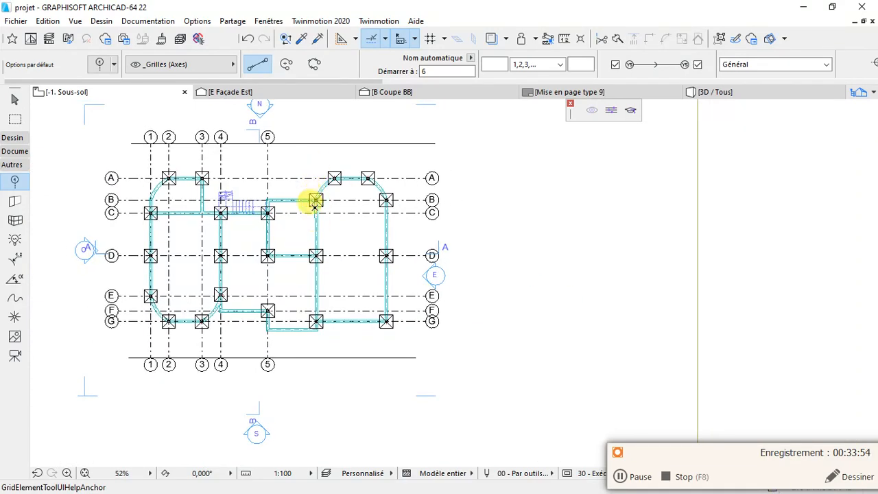
pyautogui.scroll(4, 315, 201)
pyautogui.scroll(10, 318, 191)
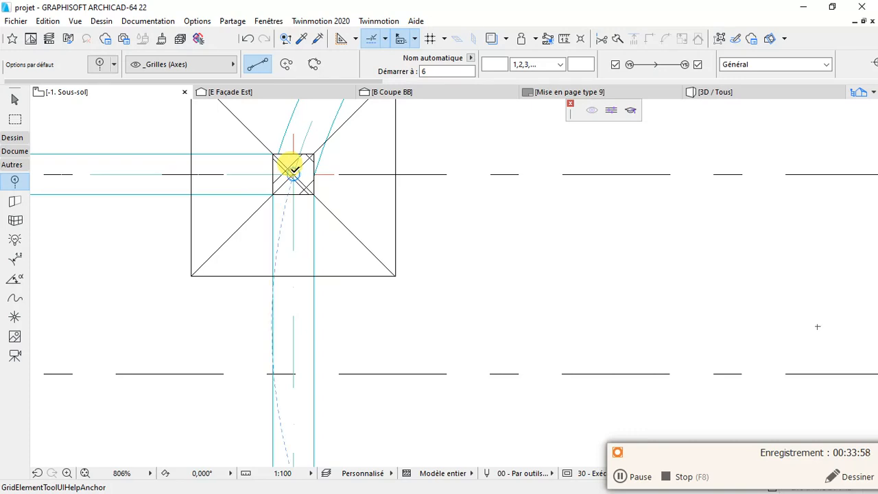
pyautogui.click(294, 170)
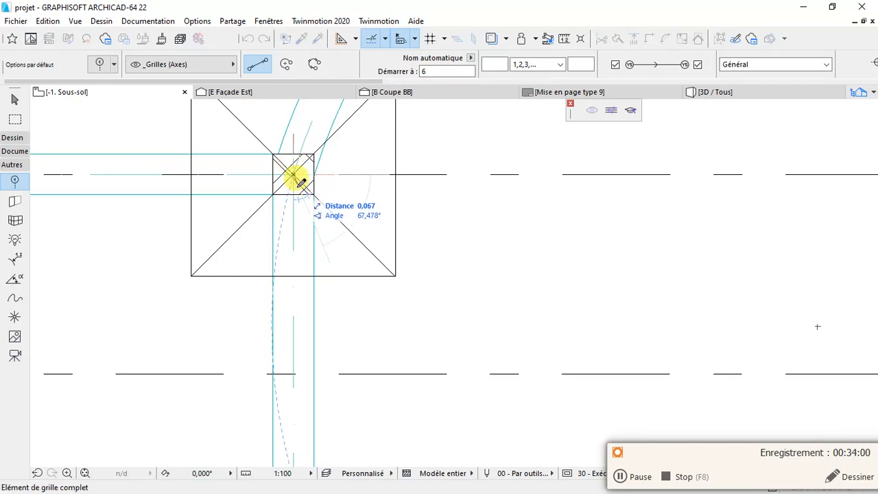
pyautogui.click(295, 177)
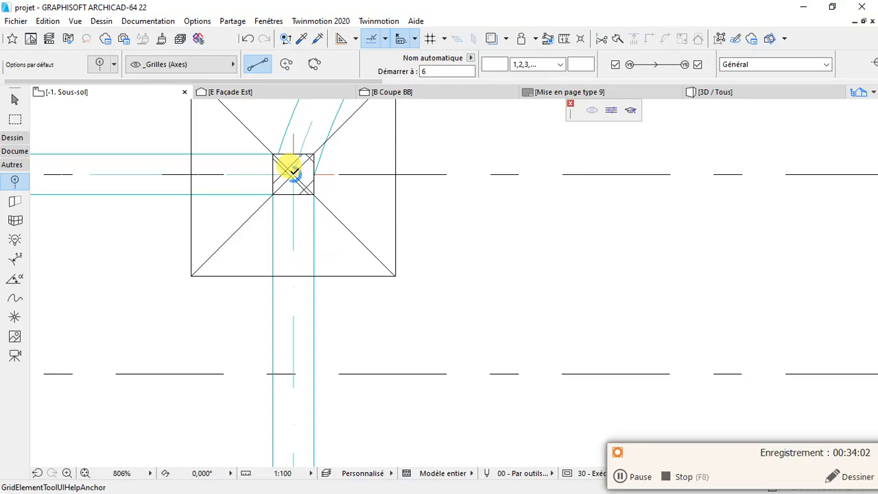
pyautogui.scroll(-11, 304, 192)
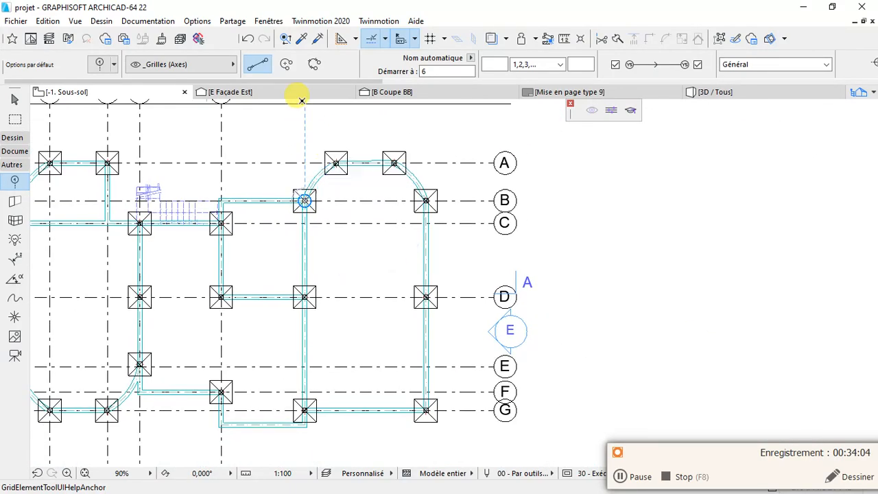
pyautogui.click(303, 103)
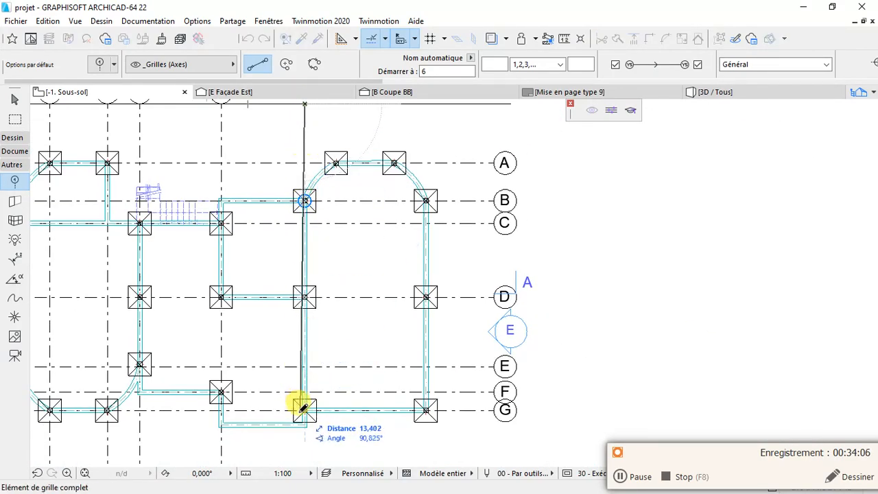
pyautogui.scroll(-3, 302, 409)
pyautogui.scroll(2, 298, 388)
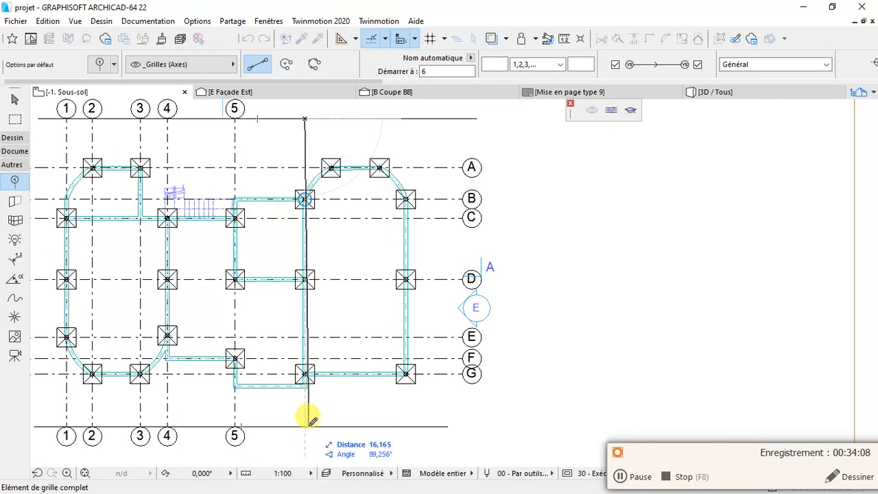
pyautogui.click(308, 416)
# - Place a vertical grid axis through the rightmost column on axis A, from the upper guide line to the lower one
pyautogui.scroll(2, 405, 385)
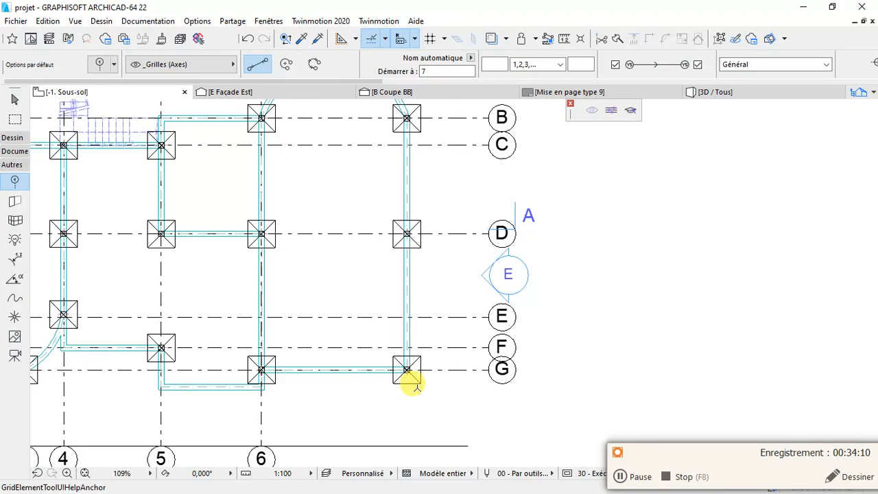
pyautogui.scroll(-2, 376, 368)
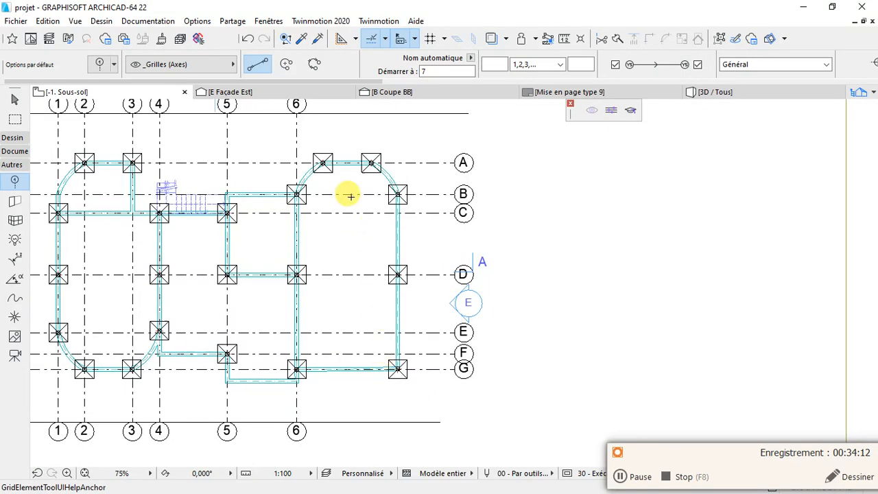
pyautogui.scroll(4, 370, 162)
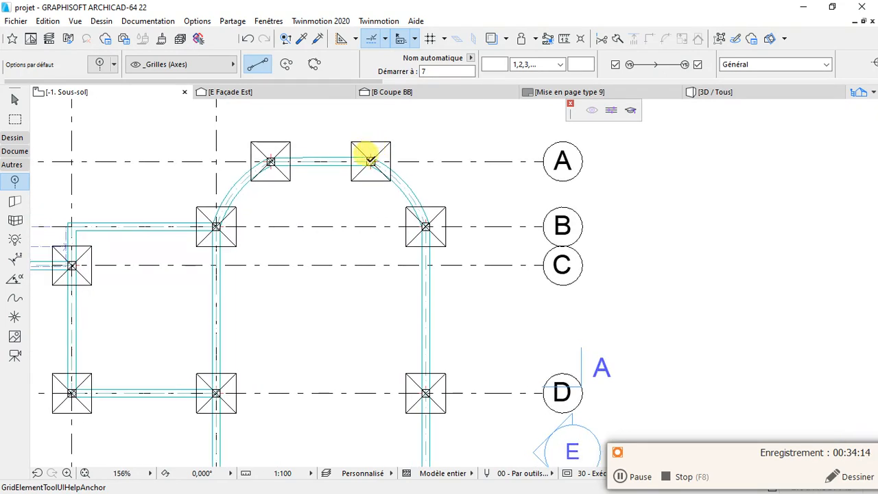
pyautogui.scroll(-6, 371, 161)
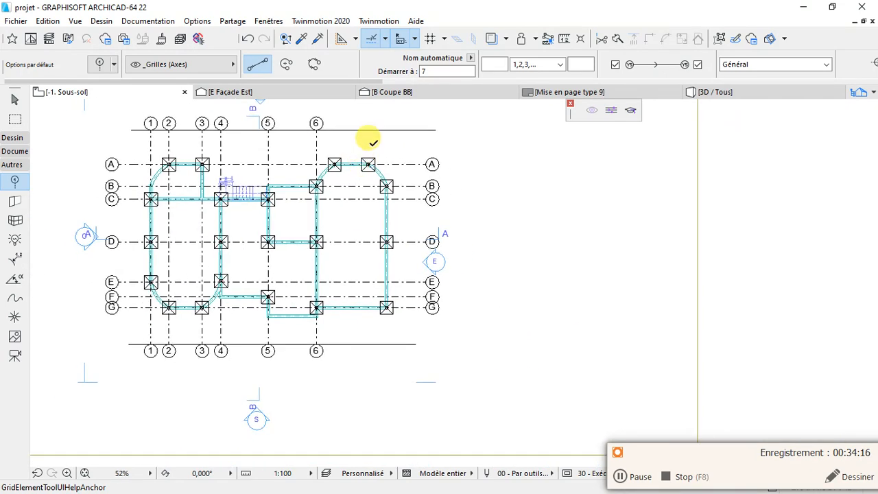
pyautogui.click(367, 128)
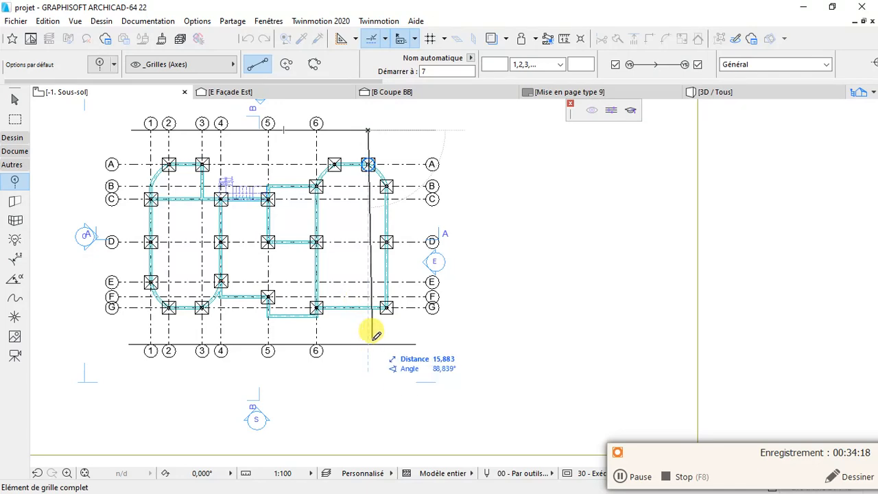
pyautogui.click(368, 344)
# - Place a vertical grid axis through the rightmost column row on axes B, D and G, from the lower guide line to the upper one
pyautogui.scroll(5, 386, 314)
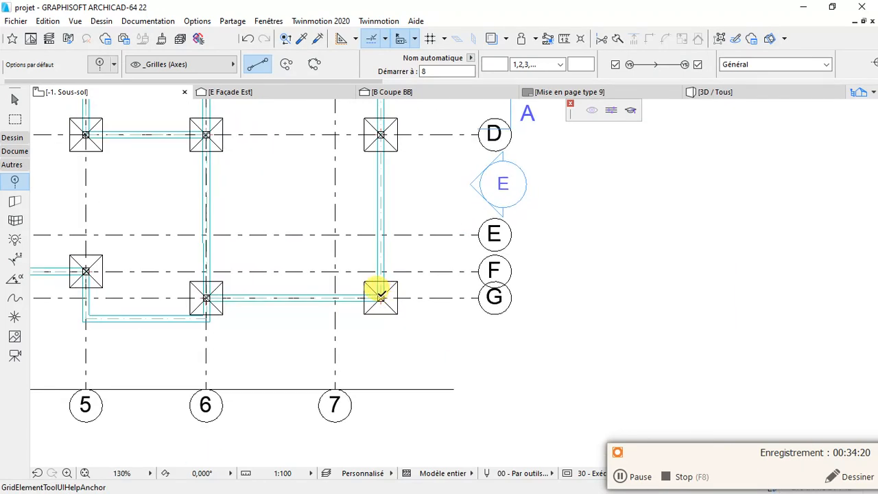
pyautogui.scroll(-7, 381, 296)
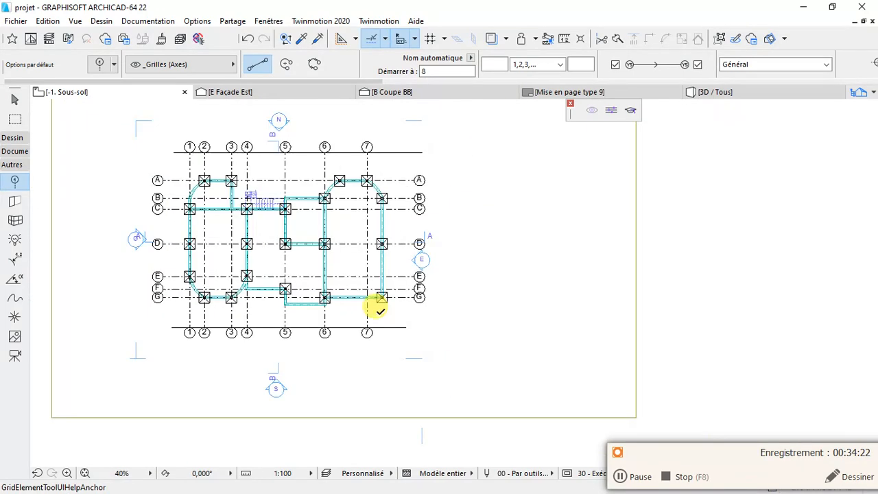
pyautogui.click(383, 323)
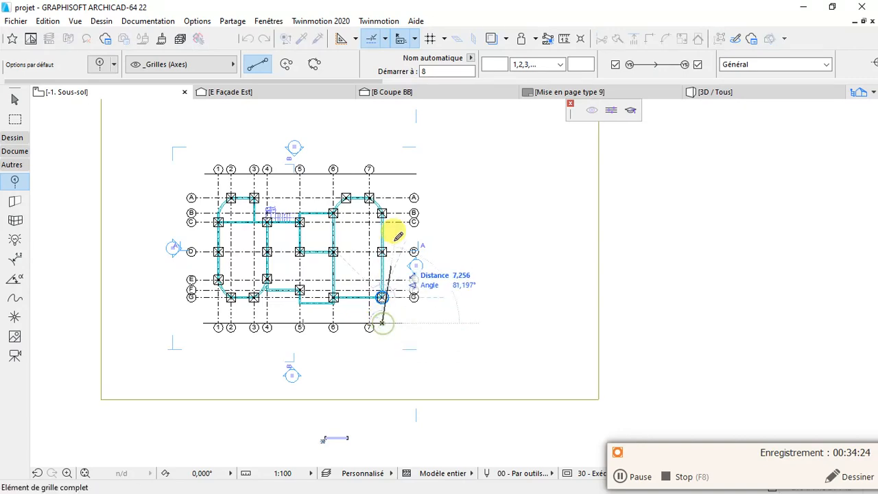
pyautogui.click(383, 167)
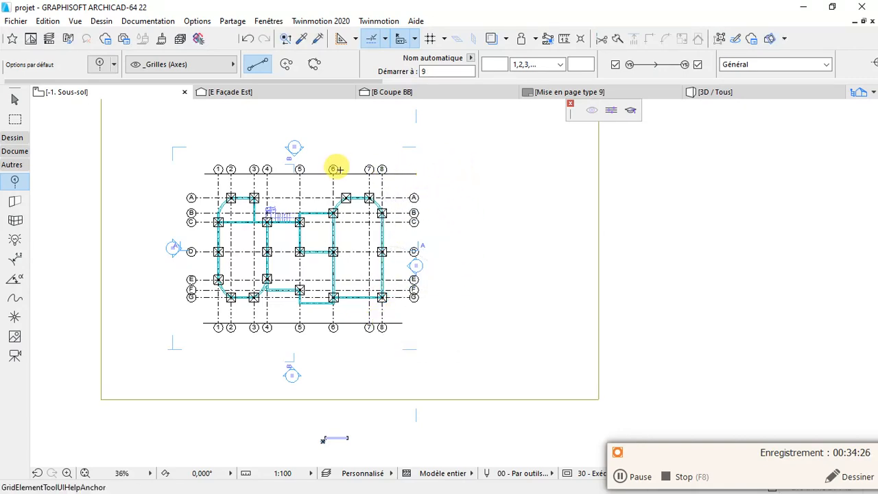
# - Delete the two horizontal guide lines at the upper and lower ends of the numbered grid axes
pyautogui.scroll(3, 309, 210)
pyautogui.scroll(-5, 309, 210)
pyautogui.scroll(4, 293, 208)
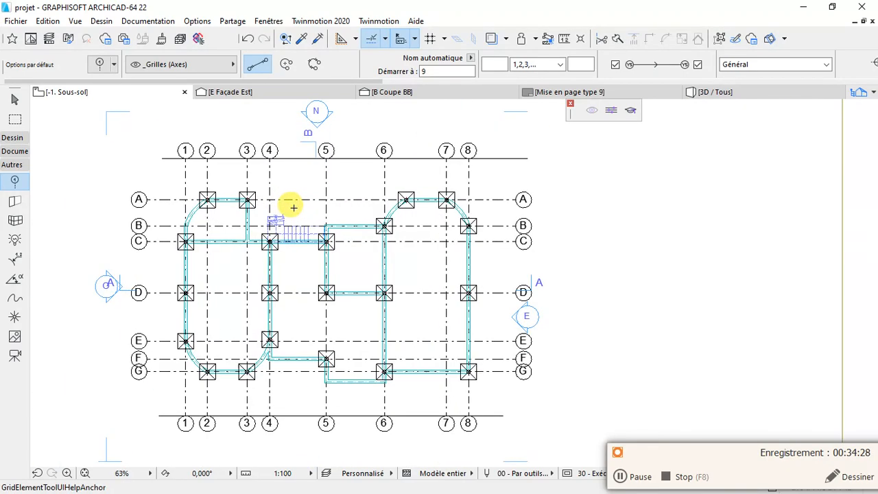
pyautogui.scroll(1, 305, 205)
pyautogui.keyDown('shift'); pyautogui.click(432, 148); pyautogui.keyUp('shift')
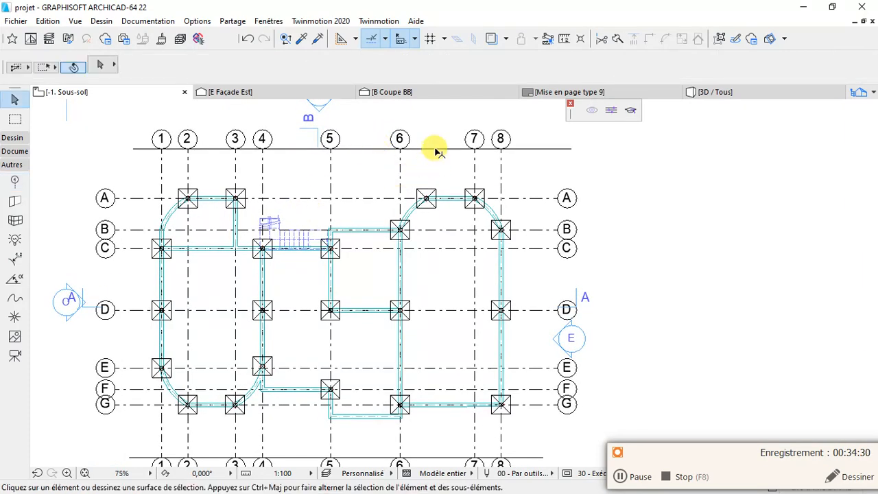
pyautogui.scroll(-4, 428, 240)
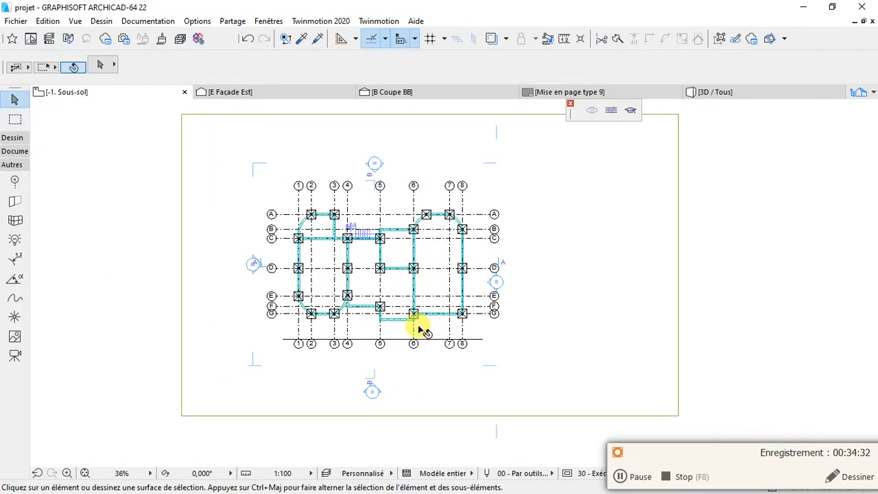
pyautogui.click(427, 339)
pyautogui.press('Escape')
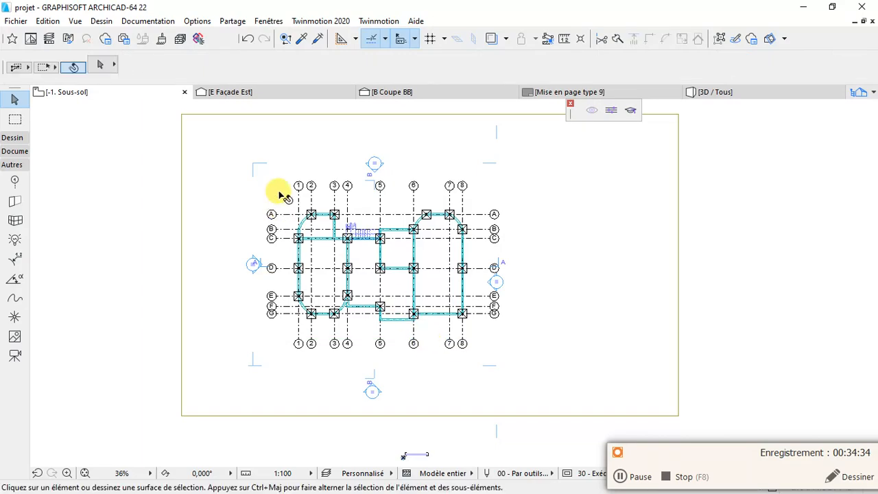
# - Move both end markers of section BB outward, clear of the grid bubbles above and below the plan
pyautogui.scroll(3, 283, 191)
pyautogui.scroll(3, 405, 216)
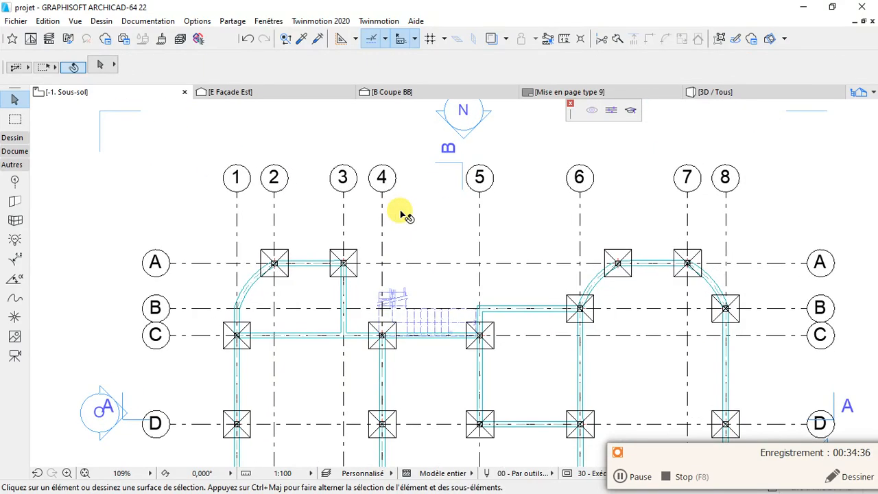
pyautogui.scroll(-4, 415, 153)
pyautogui.scroll(2, 429, 162)
pyautogui.scroll(1, 434, 166)
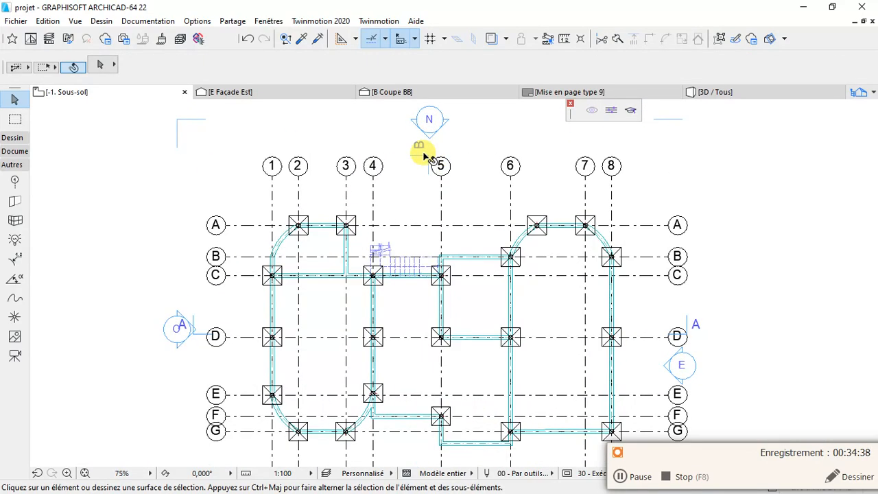
pyautogui.click(427, 155)
pyautogui.click(427, 155)
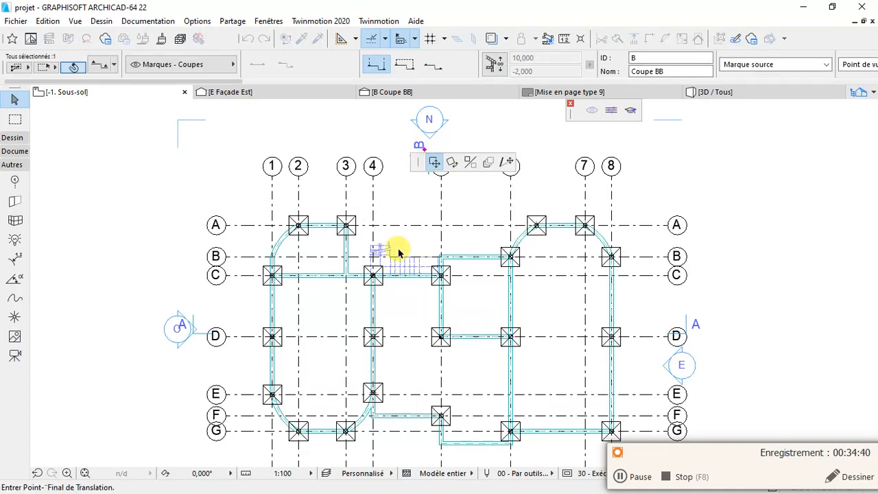
pyautogui.scroll(-4, 408, 197)
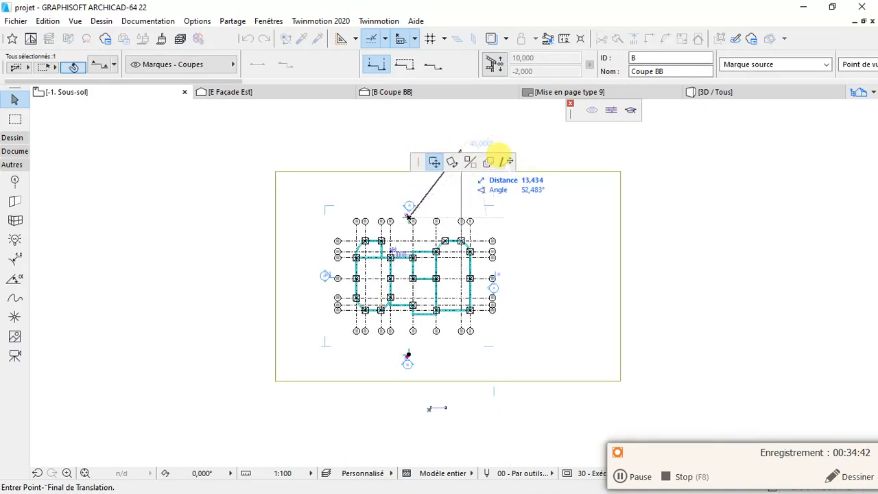
pyautogui.click(506, 162)
pyautogui.click(424, 180)
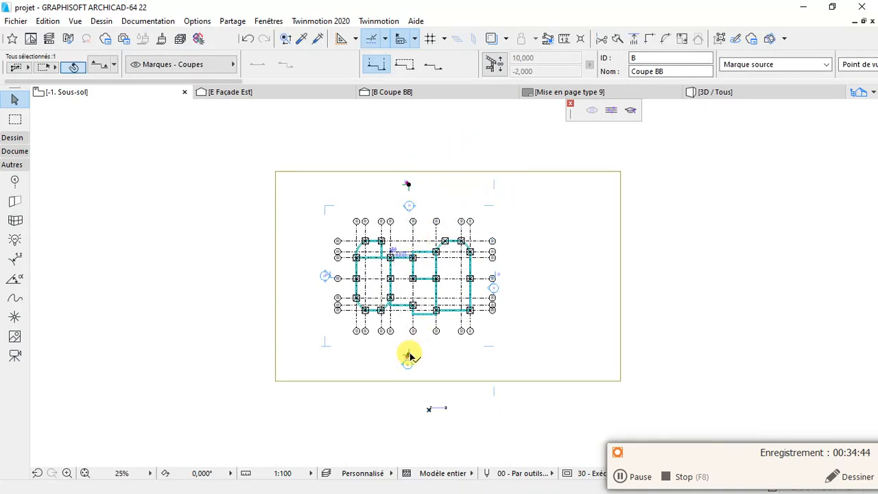
pyautogui.click(408, 355)
pyautogui.click(409, 382)
# - Move both end markers of section AA outward, clear of the axis D bubbles on either side of the plan
pyautogui.scroll(5, 310, 269)
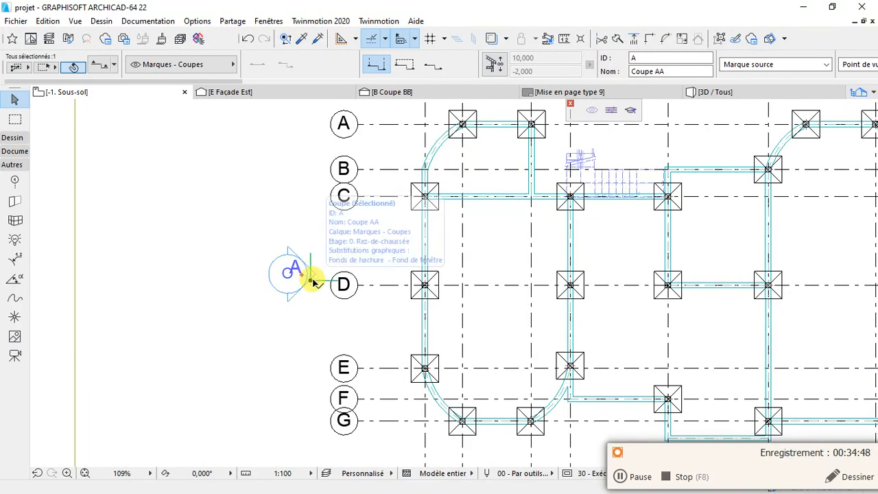
pyautogui.click(312, 280)
pyautogui.click(285, 269)
pyautogui.scroll(-5, 489, 278)
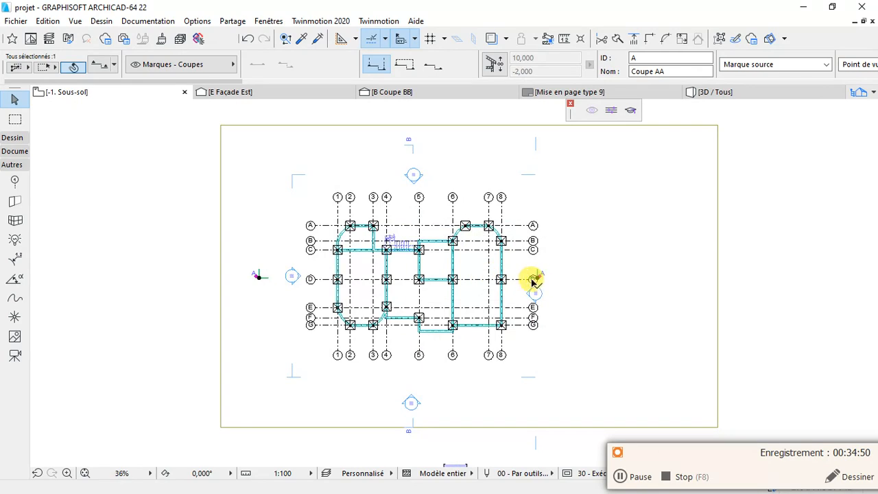
pyautogui.scroll(3, 537, 280)
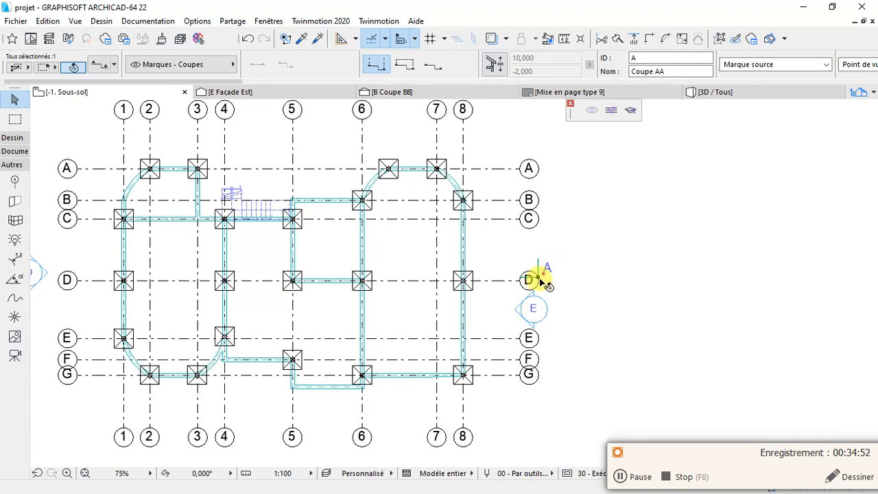
pyautogui.click(540, 280)
pyautogui.click(614, 276)
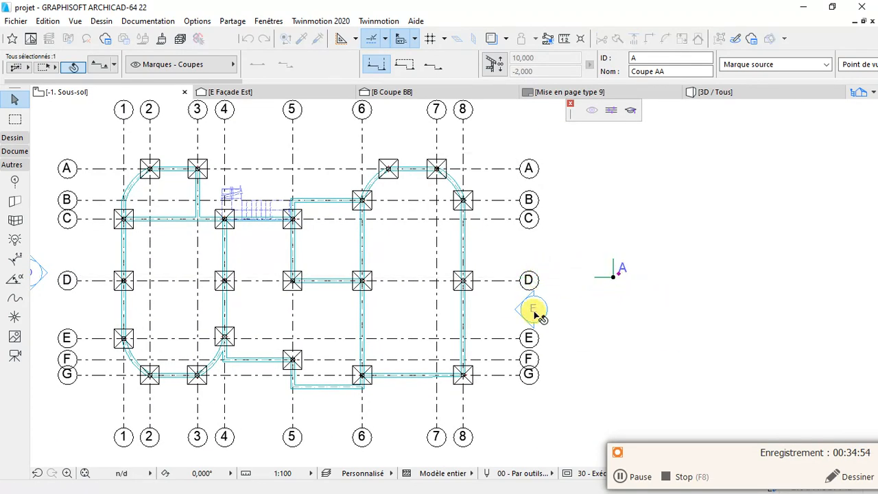
# - Move the east elevation marker outward, away from the lettered grid bubbles and beyond the section A marker
pyautogui.click(535, 312)
pyautogui.click(534, 310)
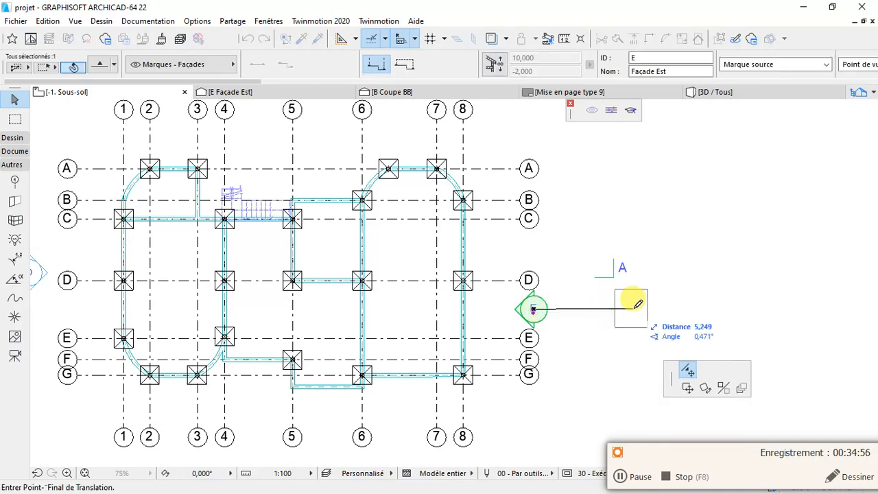
pyautogui.click(688, 308)
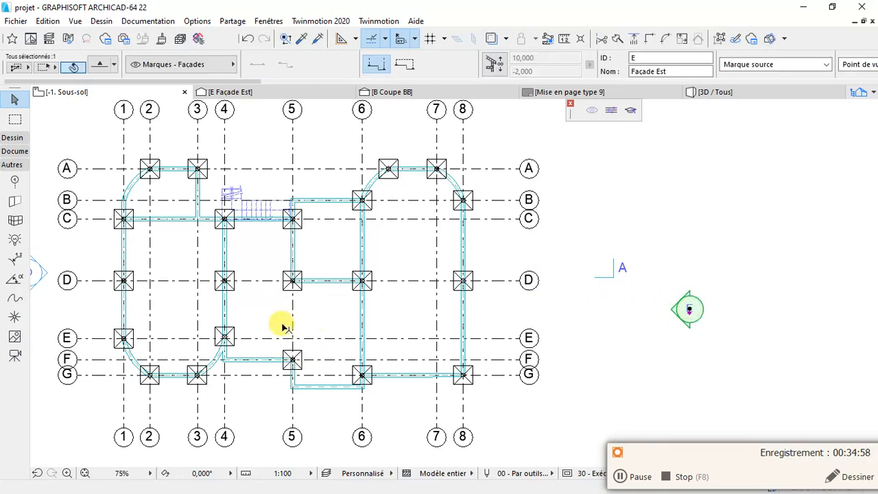
pyautogui.scroll(-5, 236, 348)
pyautogui.scroll(4, 268, 295)
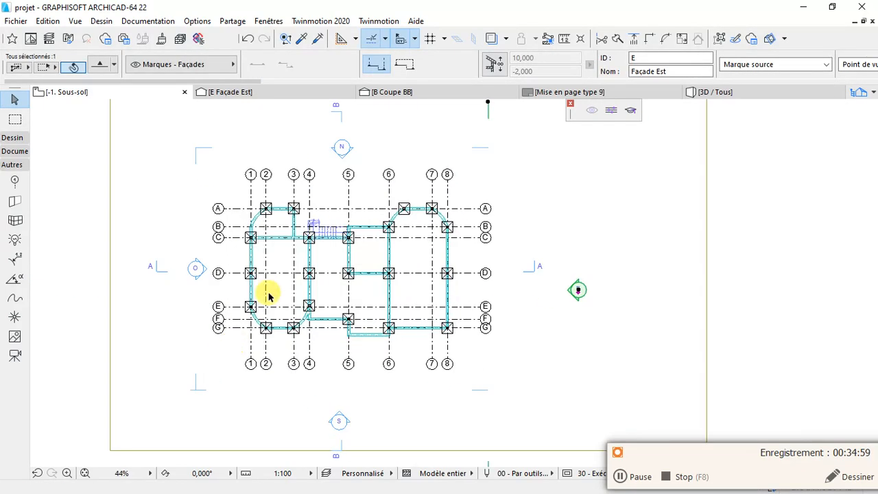
# - Move the north elevation marker farther above the numbered grid bubbles and clear the selection
pyautogui.click(343, 150)
pyautogui.scroll(-5, 337, 252)
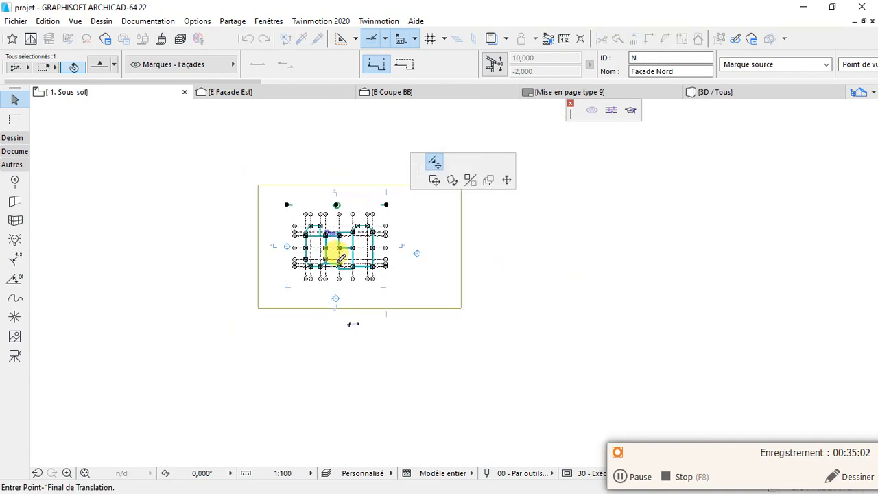
pyautogui.click(337, 202)
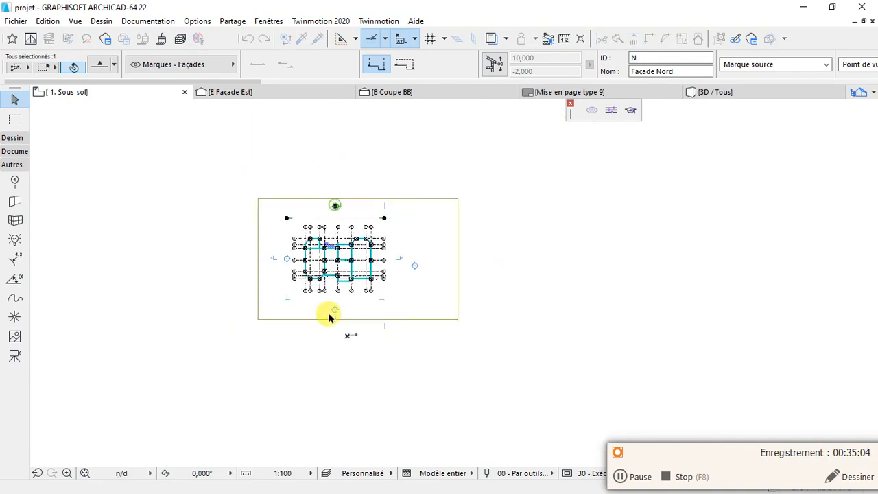
pyautogui.scroll(5, 331, 313)
pyautogui.scroll(-5, 329, 223)
pyautogui.scroll(7, 318, 179)
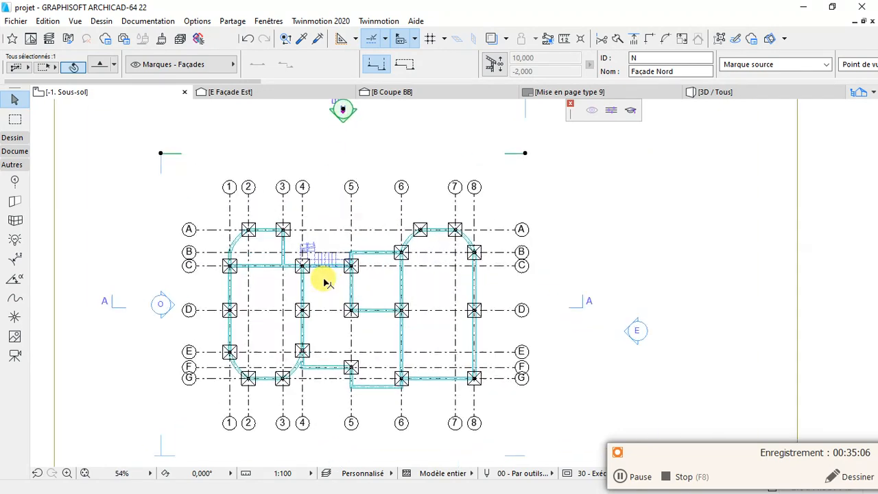
pyautogui.click(67, 239)
# - Set the Dimension tool's default type to cumulative and review its marker and witness line options
pyautogui.click(11, 138)
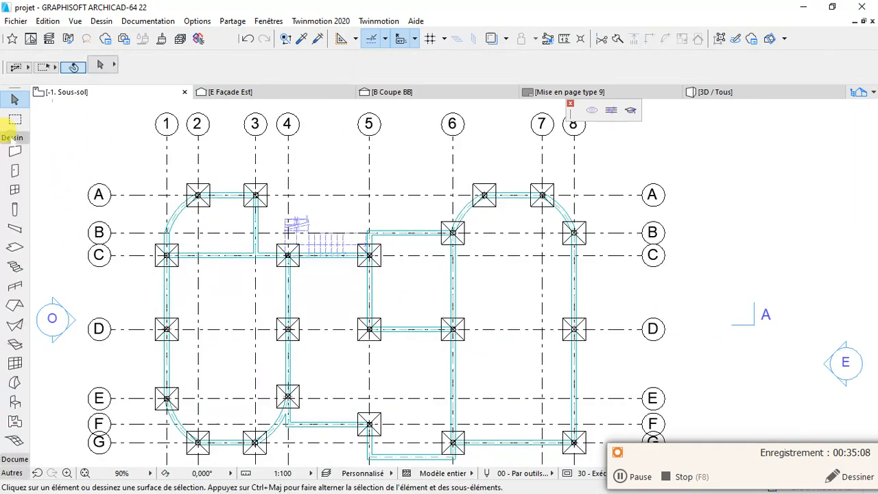
pyautogui.click(12, 459)
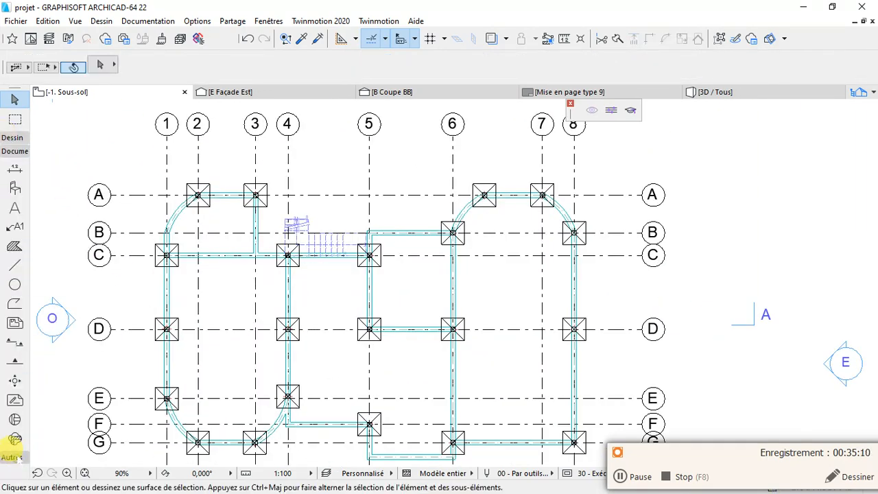
pyautogui.doubleClick(15, 169)
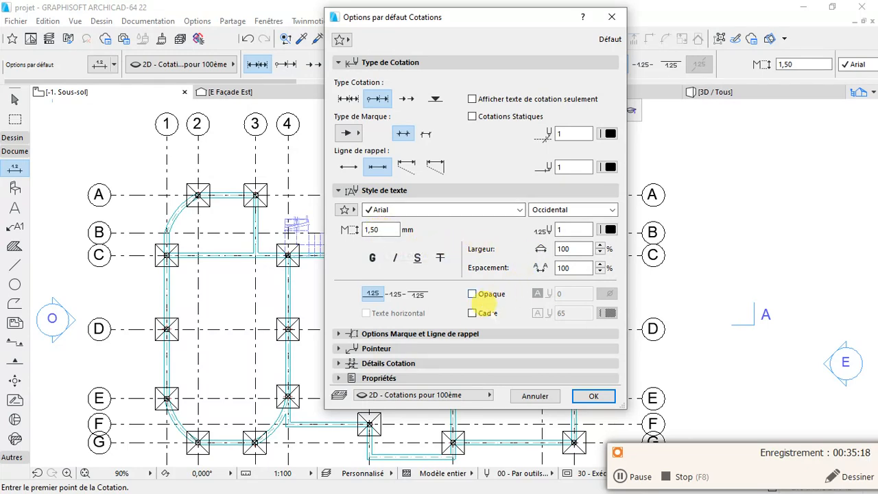
pyautogui.click(464, 333)
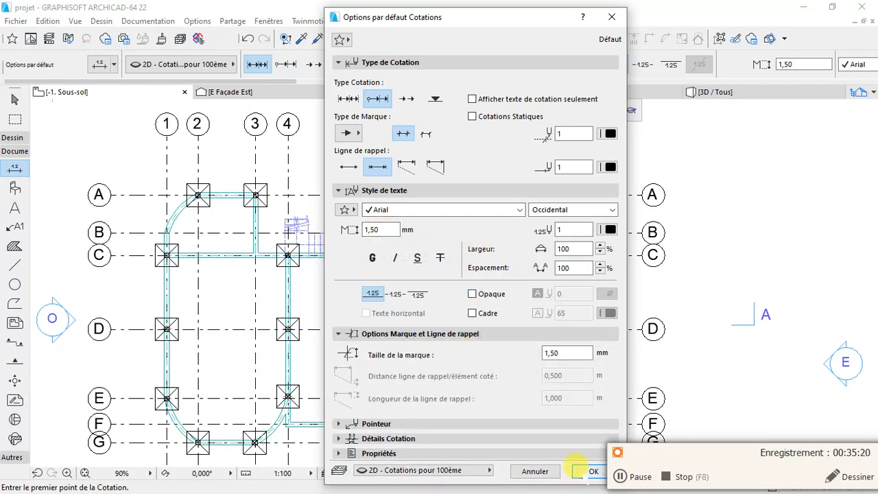
pyautogui.click(580, 472)
# - Start a dimension on axis G near its left bubble and show the hidden layer "2D - Cotations pour 100ème"
pyautogui.scroll(-3, 226, 190)
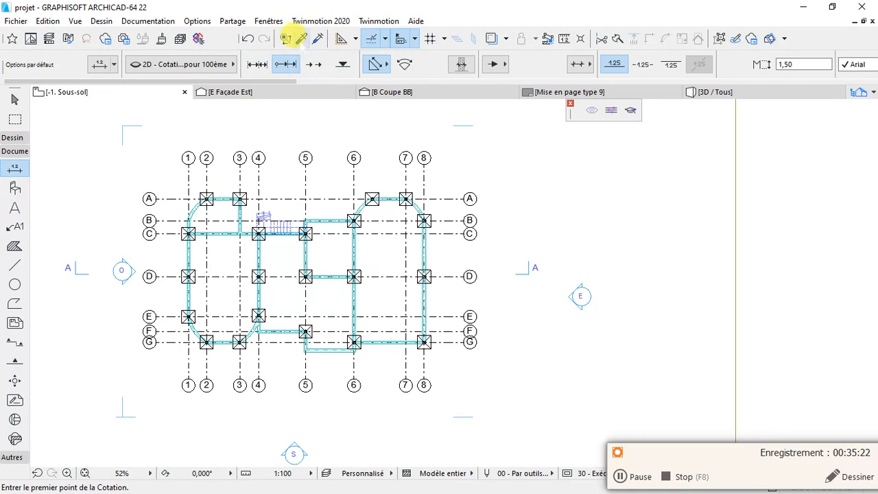
pyautogui.scroll(5, 123, 343)
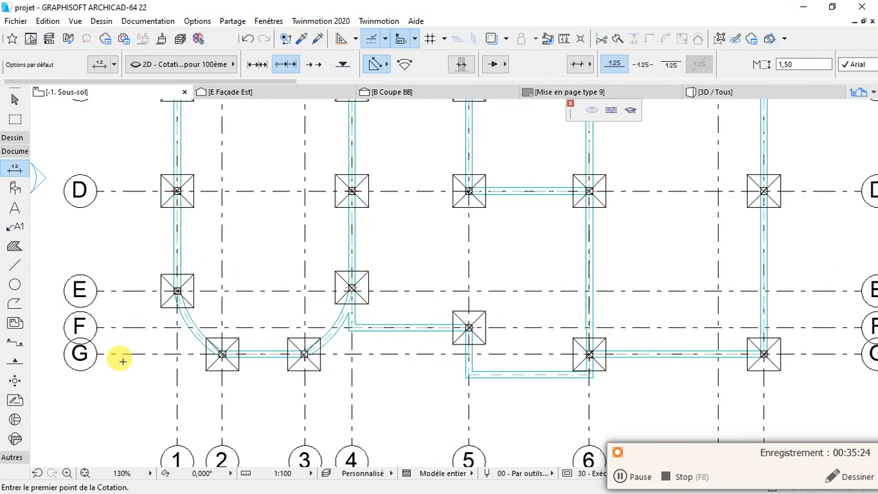
pyautogui.click(133, 351)
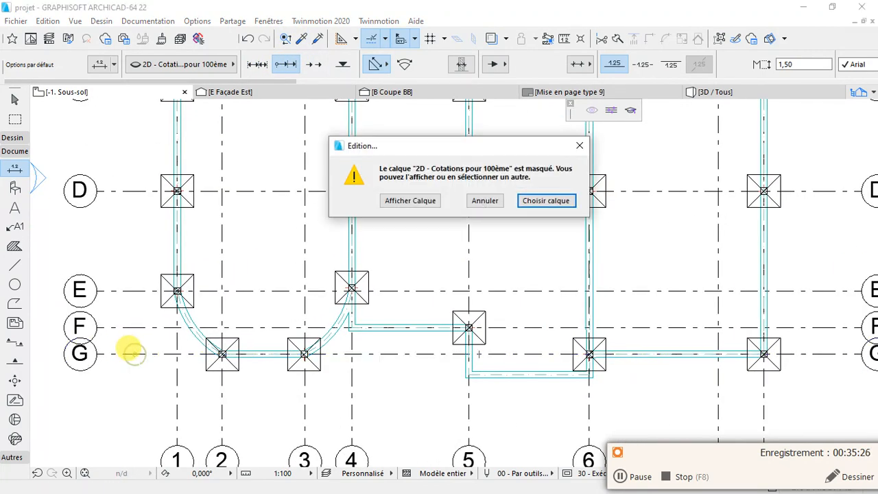
pyautogui.click(410, 200)
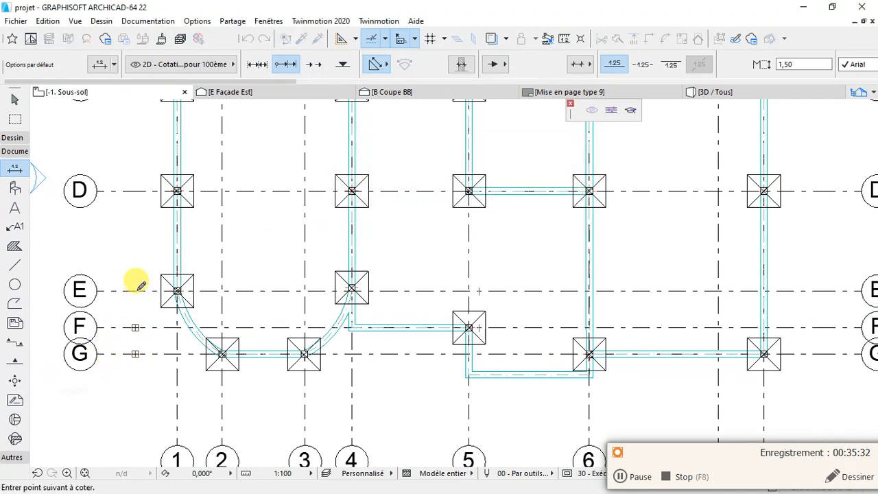
# - Extend the dimension through axes F to A and place its line just beside the left grid bubbles
pyautogui.scroll(-3, 137, 185)
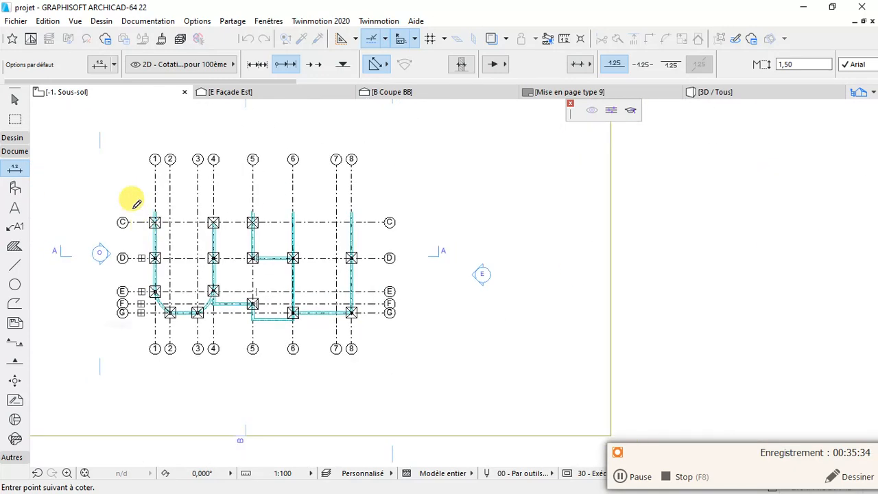
pyautogui.scroll(3, 137, 204)
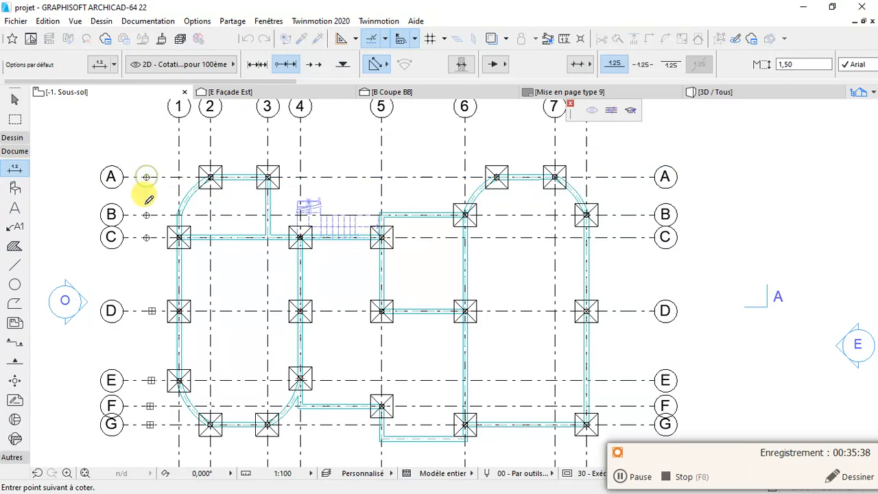
pyautogui.rightClick(128, 268)
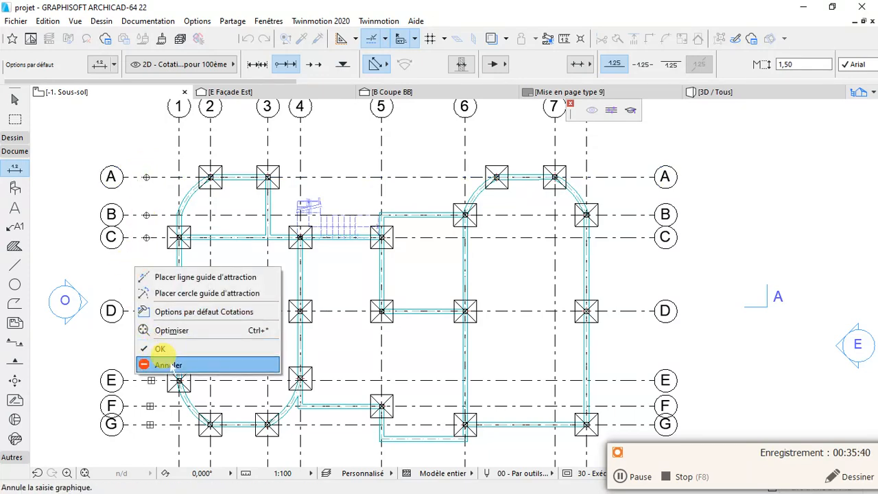
pyautogui.click(162, 361)
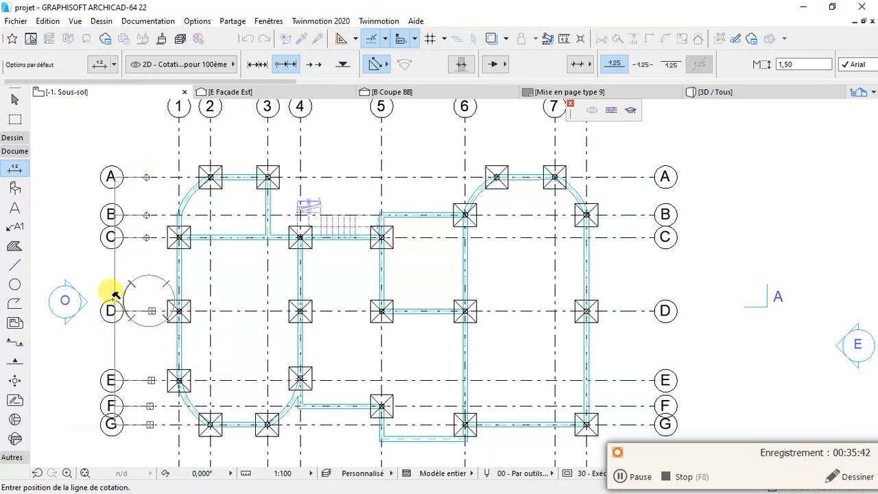
pyautogui.scroll(3, 121, 290)
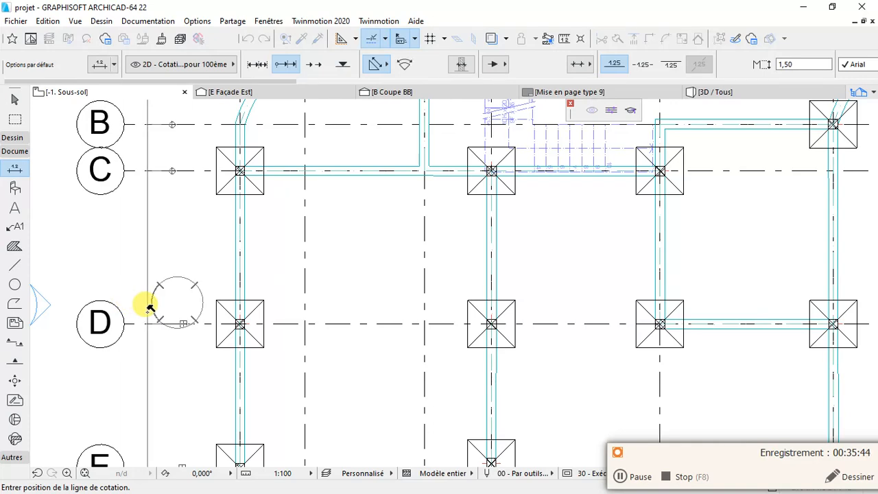
pyautogui.click(145, 309)
pyautogui.scroll(-5, 123, 313)
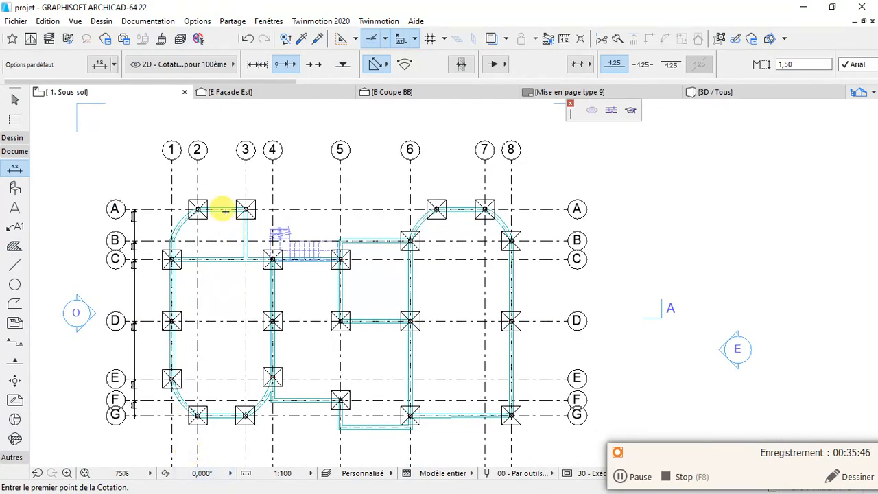
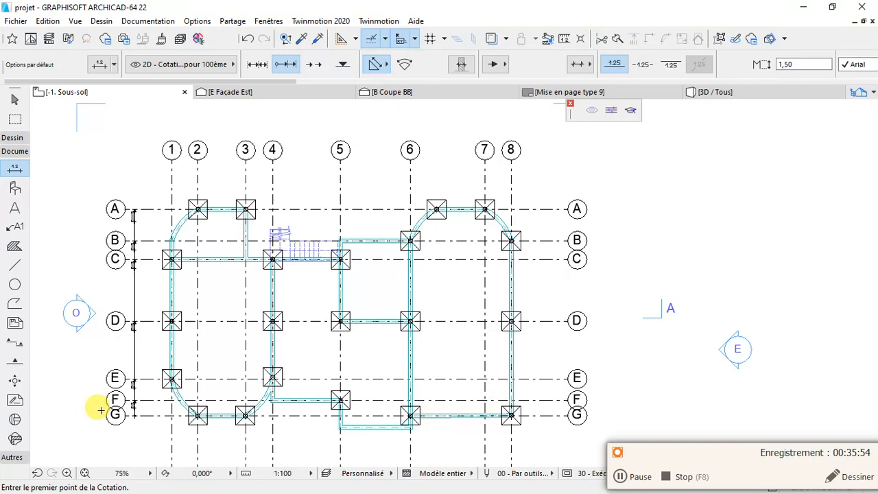
# - Start a cumulative dimension on axis A near its right bubble and extend it through axes B to G
pyautogui.scroll(4, 546, 216)
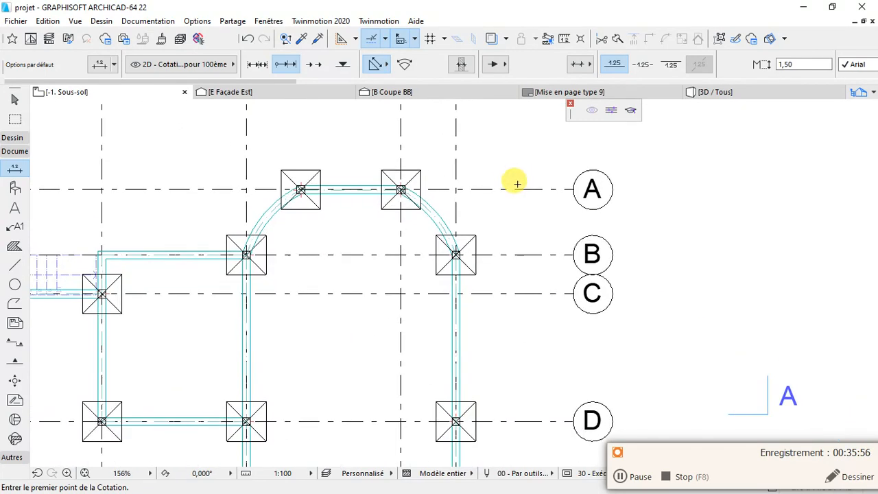
pyautogui.click(517, 188)
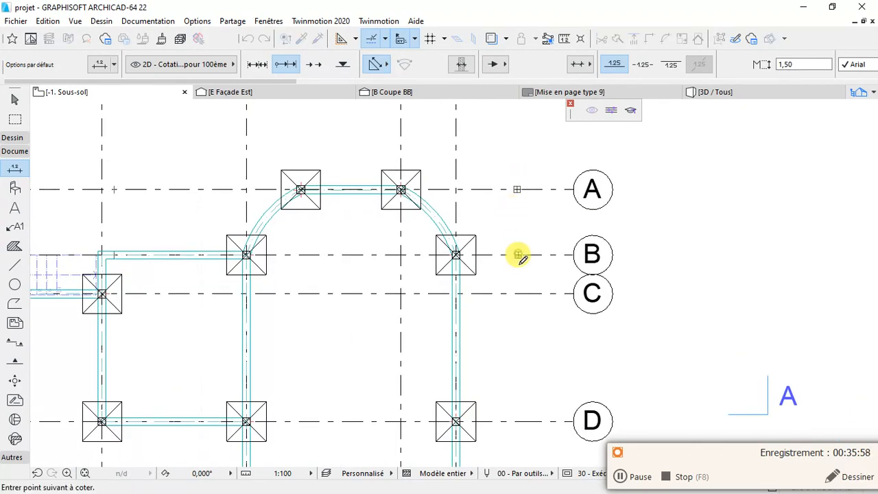
pyautogui.scroll(-5, 515, 293)
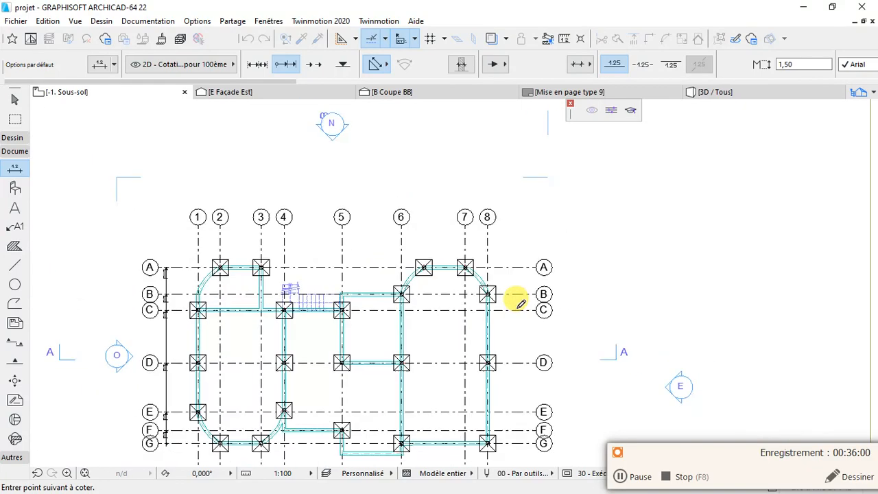
pyautogui.scroll(4, 516, 360)
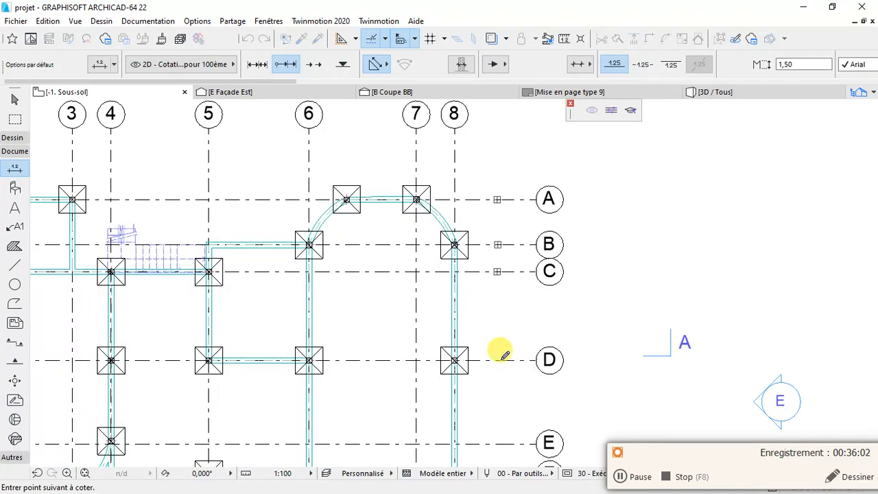
pyautogui.scroll(-4, 501, 354)
pyautogui.scroll(4, 504, 381)
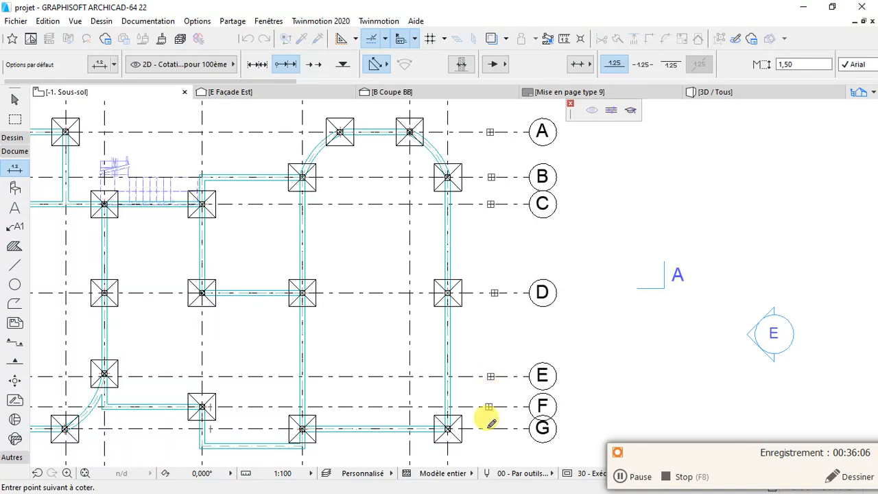
pyautogui.scroll(-5, 474, 357)
# - Finish picking the lettered axes and place their dimension line just beside the right grid bubbles
pyautogui.rightClick(473, 375)
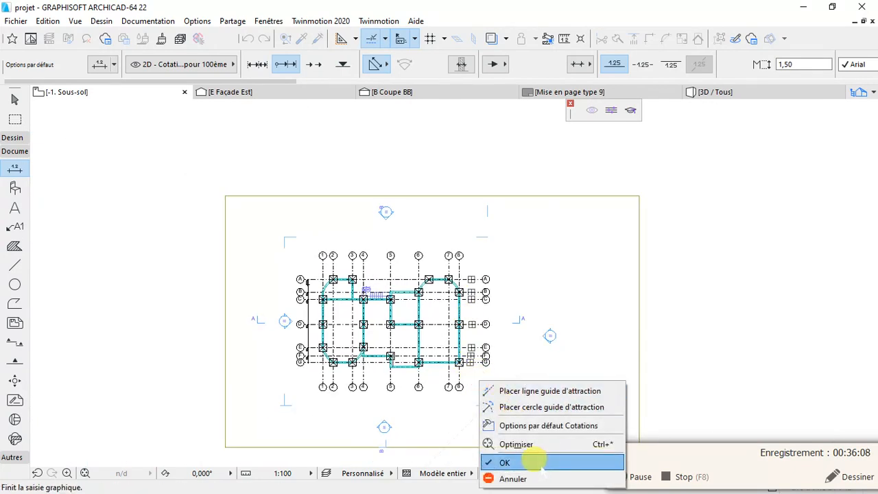
pyautogui.click(527, 445)
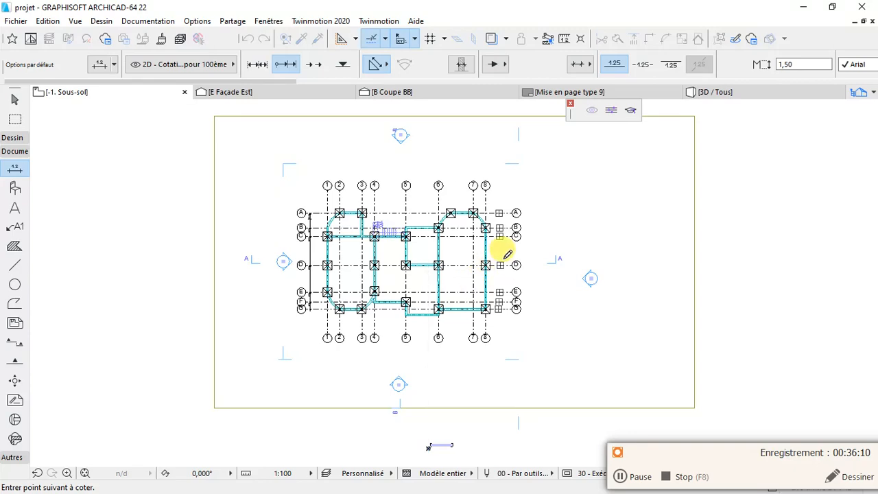
pyautogui.scroll(5, 521, 249)
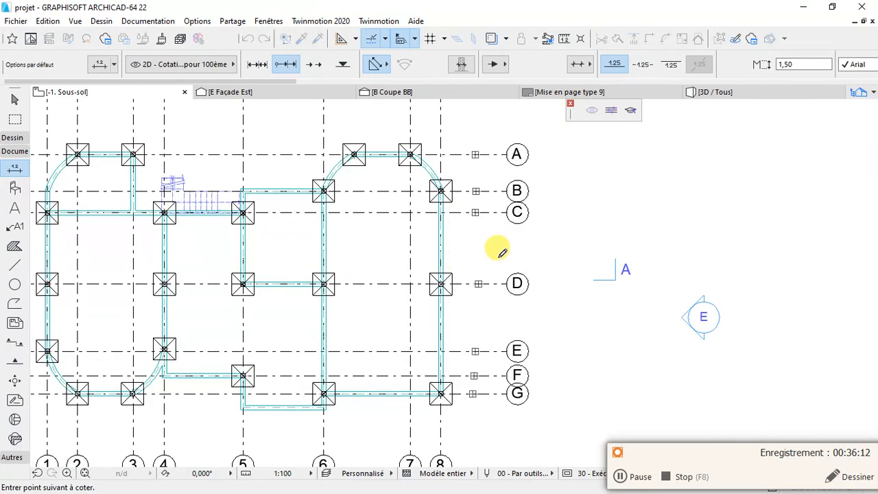
pyautogui.rightClick(505, 252)
pyautogui.click(516, 334)
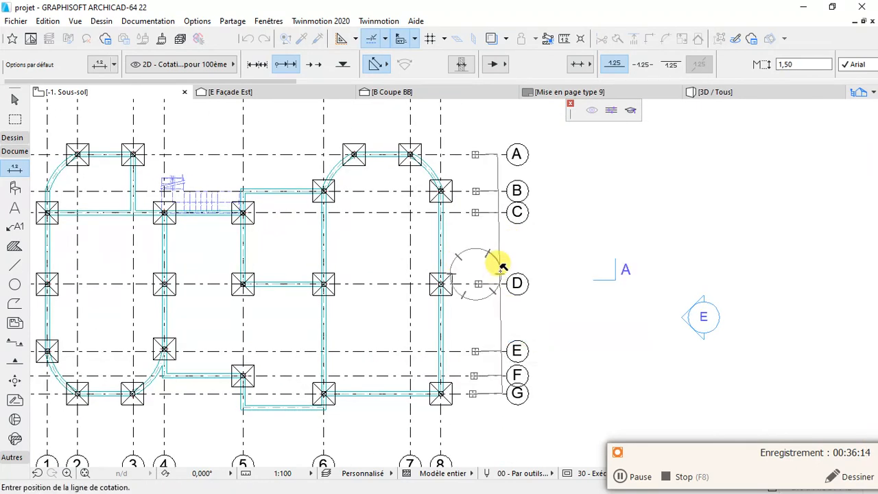
pyautogui.scroll(4, 493, 276)
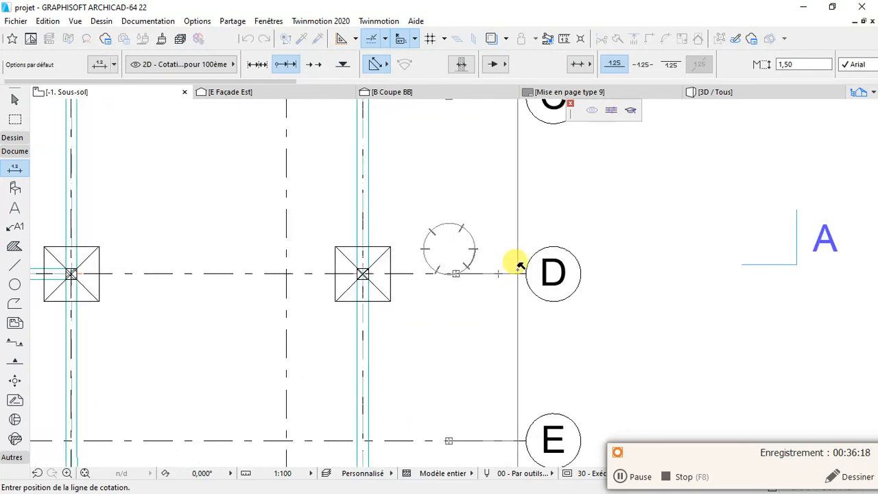
pyautogui.scroll(-4, 520, 258)
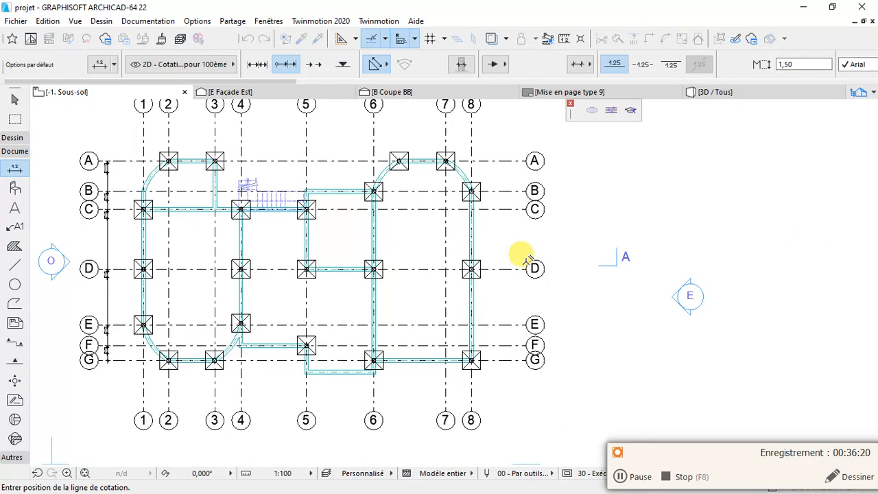
pyautogui.click(501, 267)
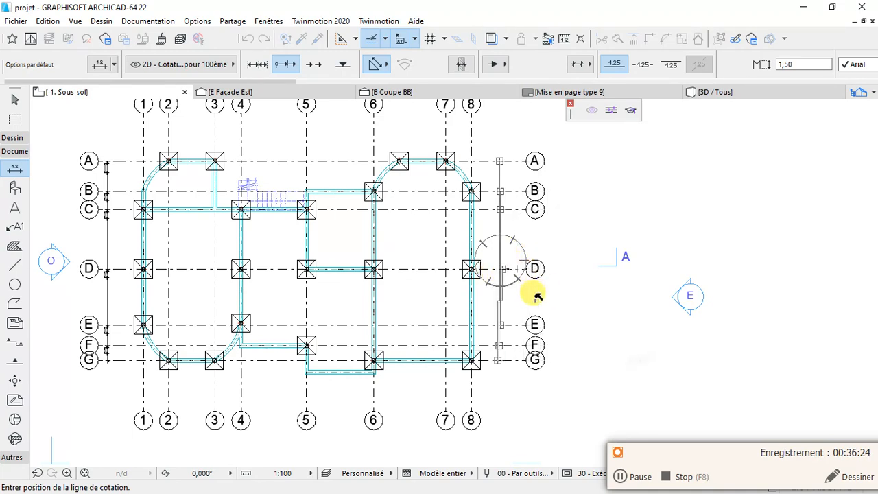
pyautogui.scroll(2, 533, 295)
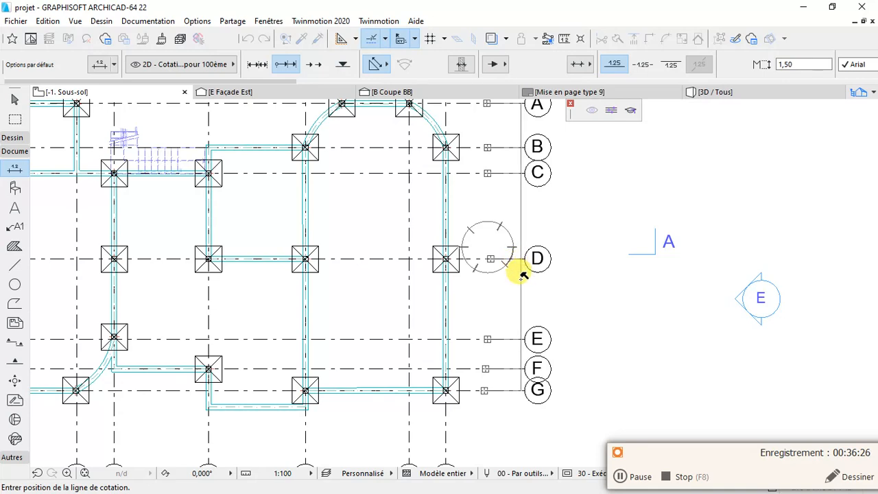
pyautogui.click(521, 276)
pyautogui.scroll(-3, 480, 293)
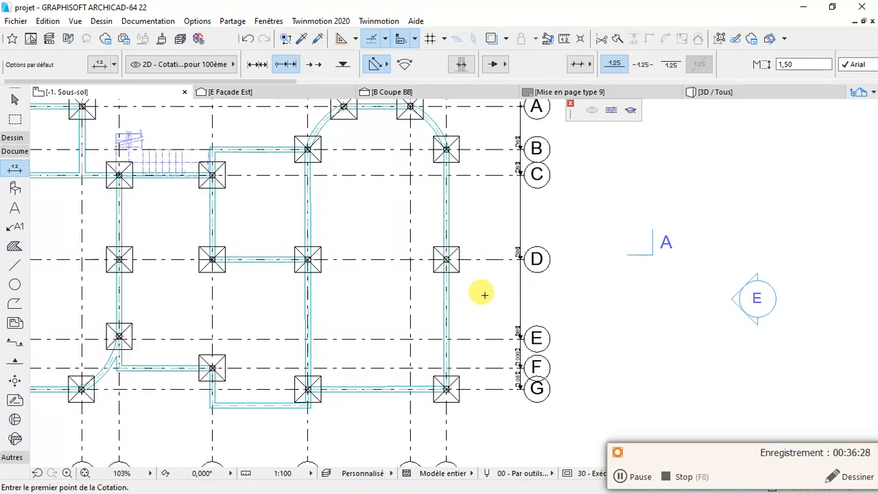
# - Start a dimension on axis 8 near its lower bubble and extend it through axes 7 to 1
pyautogui.scroll(6, 423, 315)
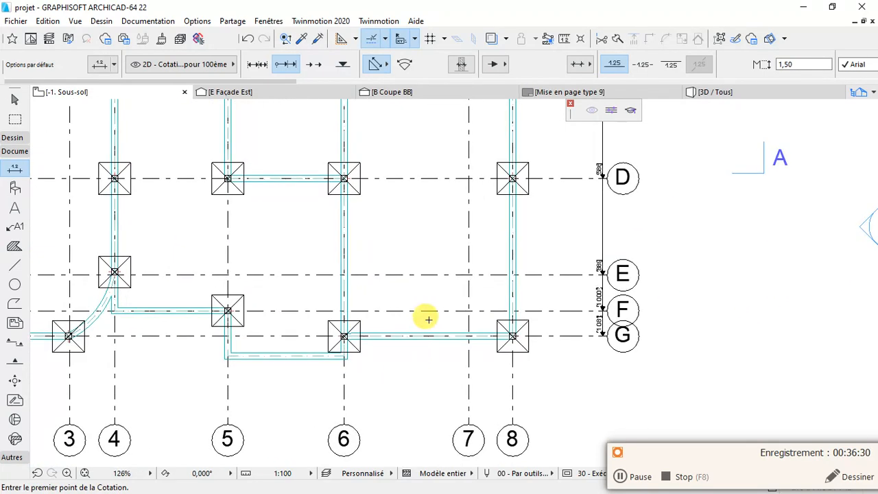
pyautogui.scroll(-4, 445, 291)
pyautogui.scroll(5, 502, 378)
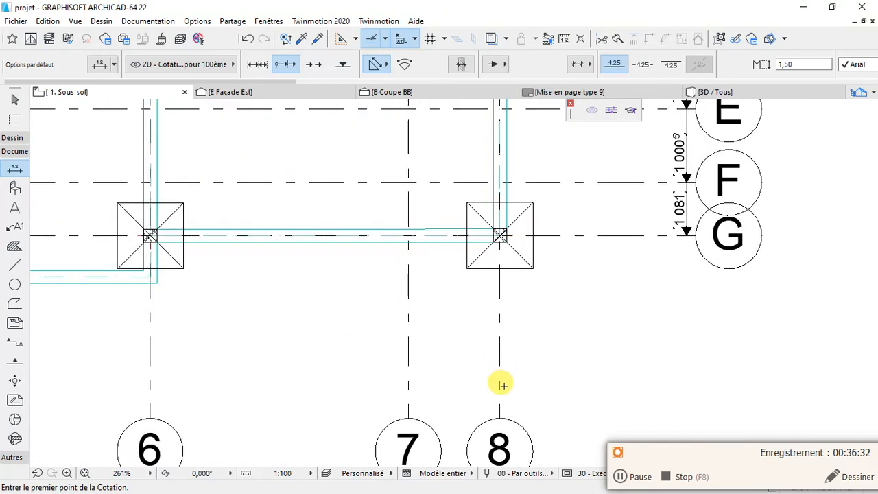
pyautogui.click(500, 386)
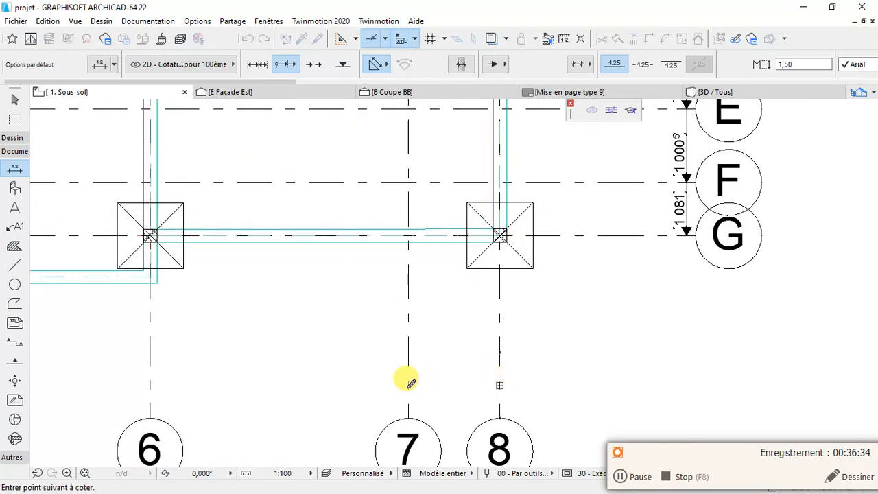
pyautogui.scroll(-9, 408, 380)
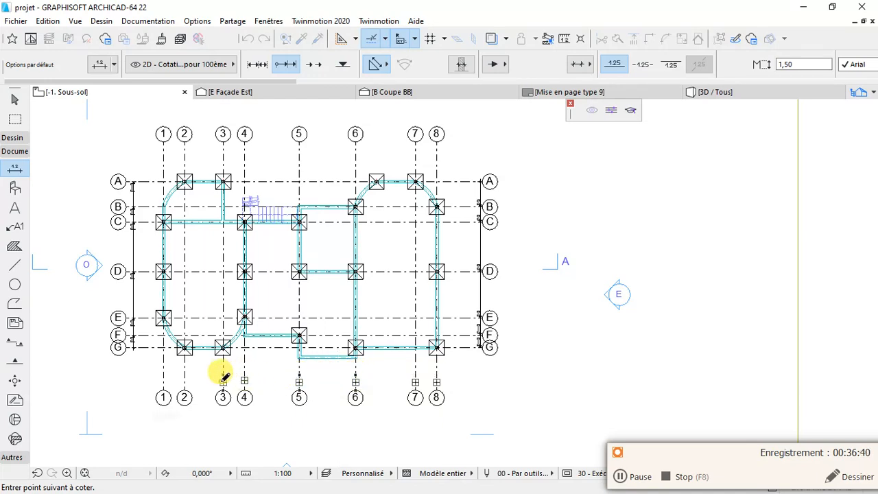
pyautogui.click(183, 375)
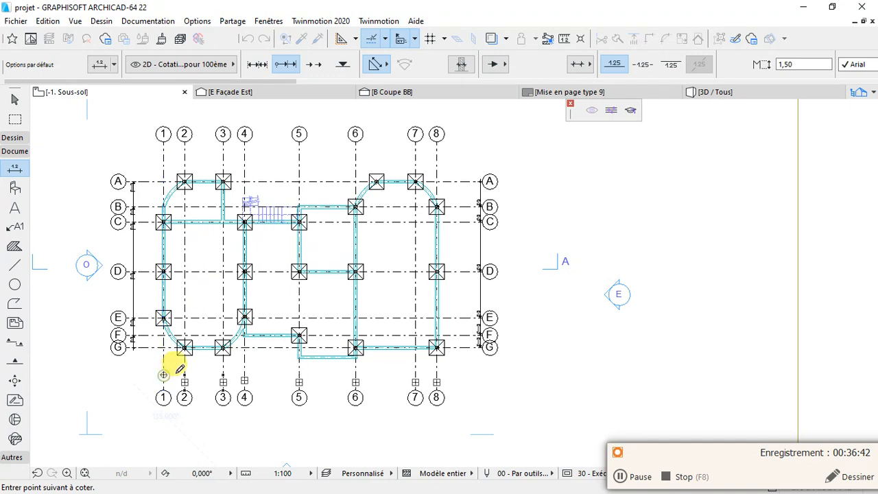
# - Finish picking the numbered axes and place their dimension line between the lower foundation edge and the bubbles
pyautogui.rightClick(209, 365)
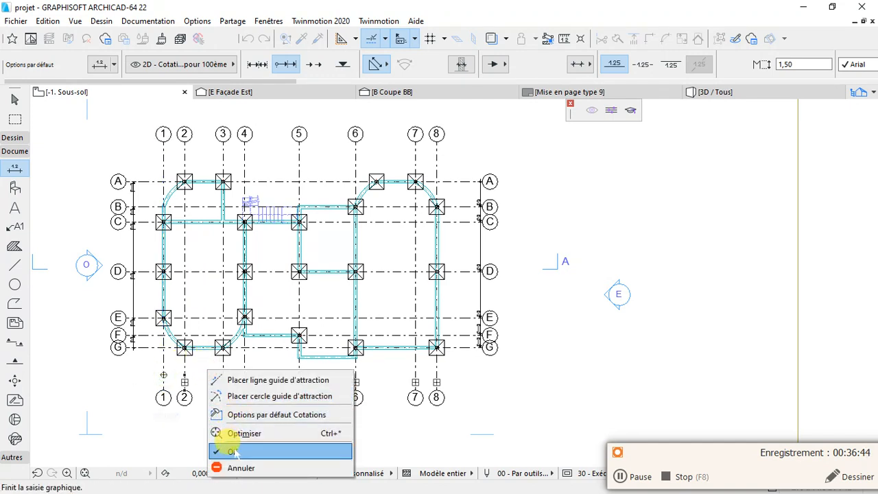
pyautogui.click(223, 452)
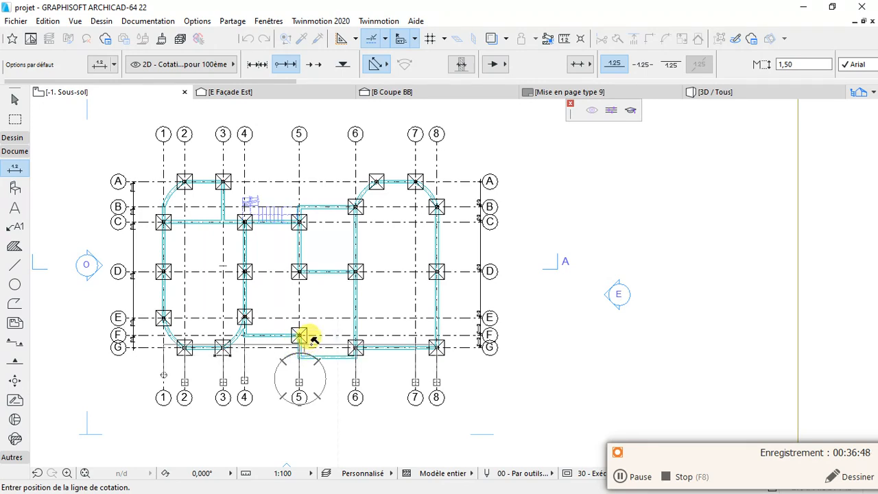
pyautogui.scroll(4, 312, 347)
pyautogui.click(293, 386)
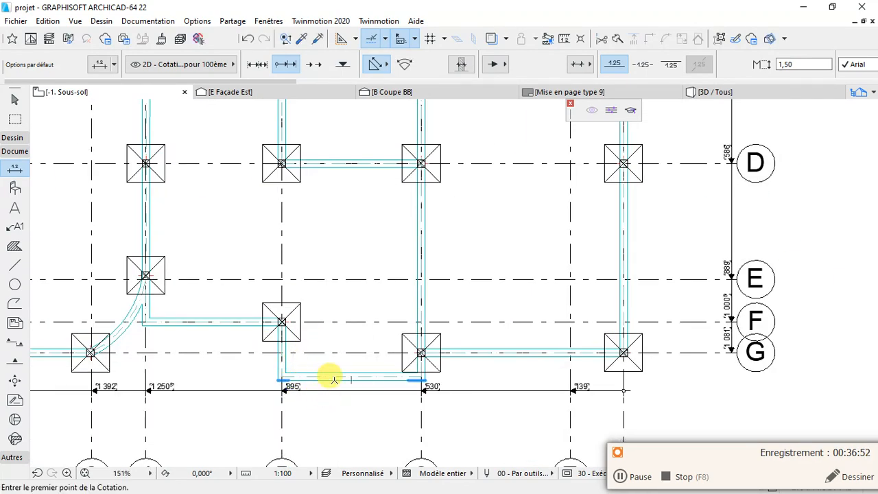
# - Start a dimension on axis 1 near its upper bubble and extend it through axes 2 to 8
pyautogui.scroll(-4, 330, 376)
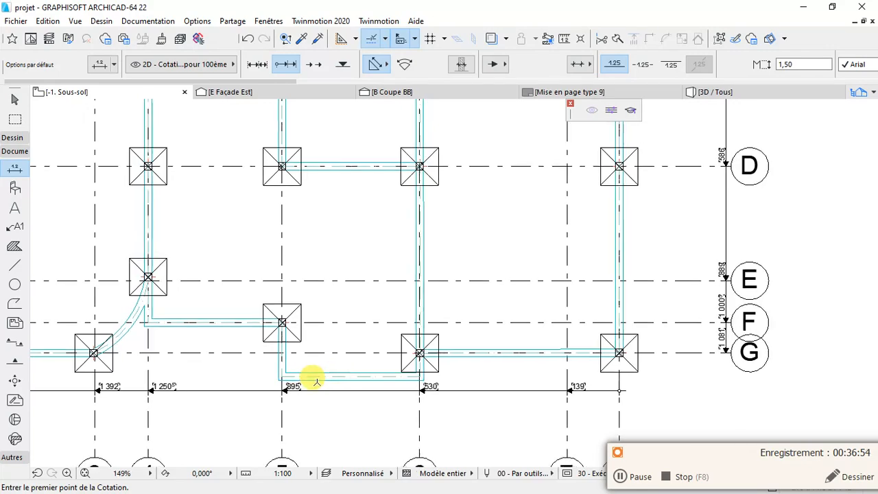
pyautogui.scroll(3, 325, 222)
pyautogui.scroll(-1, 102, 176)
pyautogui.scroll(-1, 53, 194)
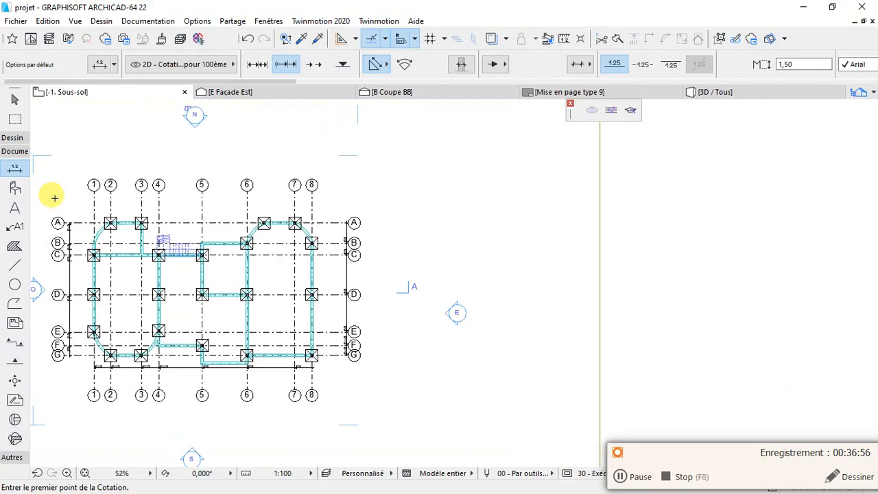
pyautogui.scroll(2, 146, 221)
pyautogui.click(138, 223)
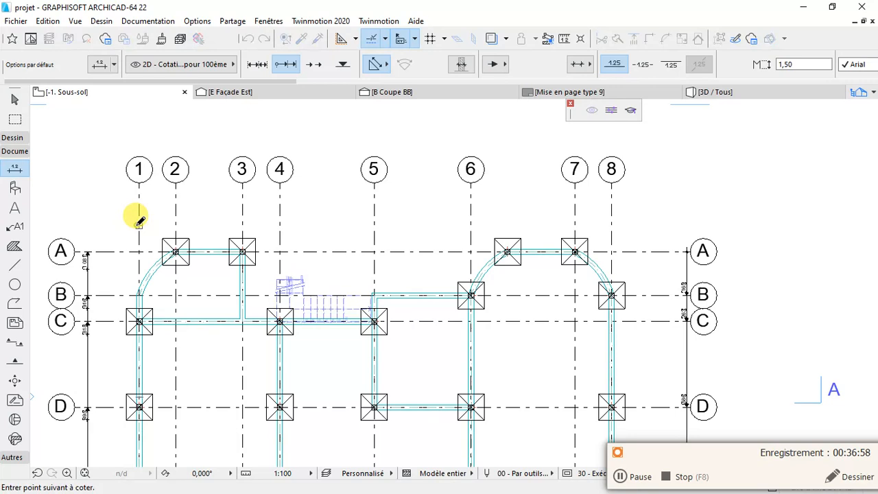
pyautogui.click(176, 223)
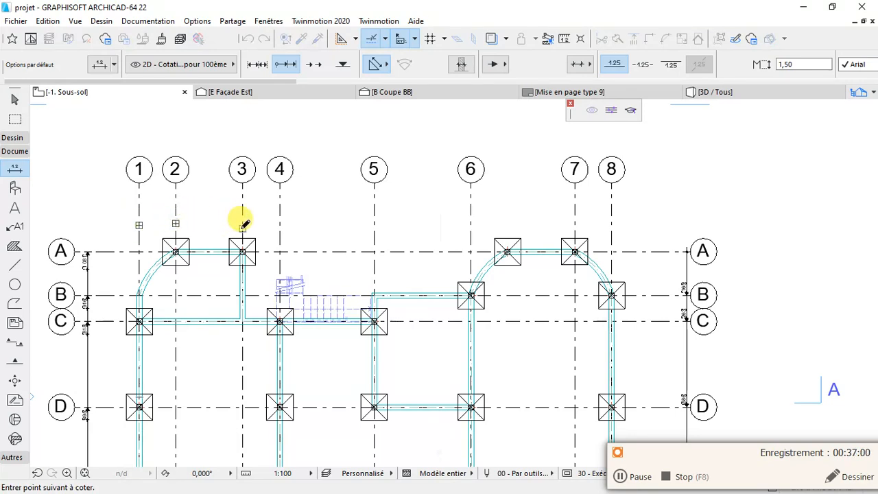
pyautogui.click(375, 236)
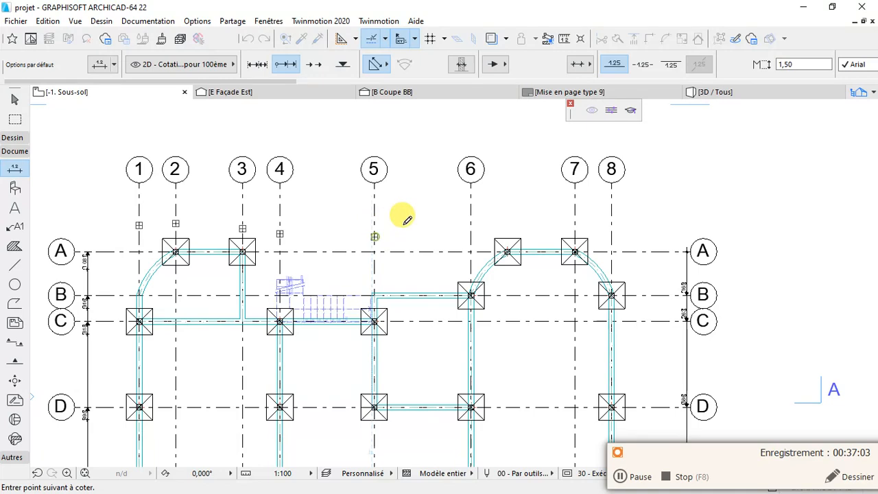
pyautogui.click(471, 233)
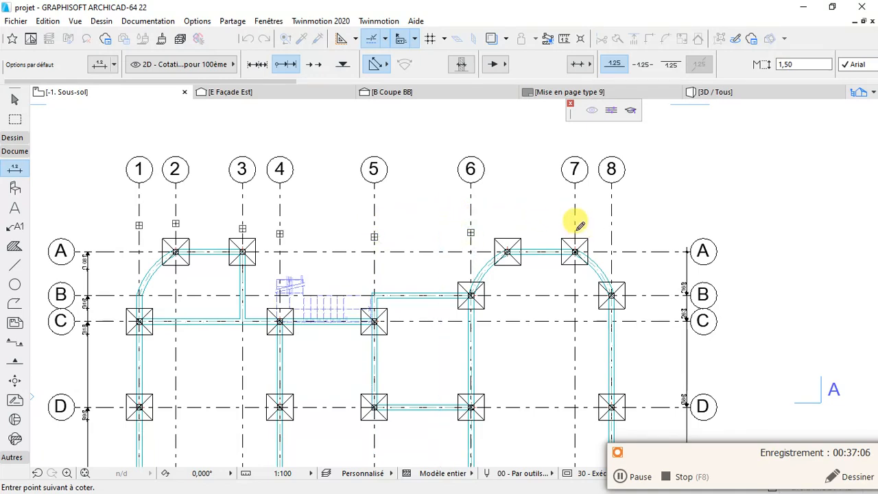
# - Place the upper dimension line just below the numbered grid bubbles and end dimensioning
pyautogui.rightClick(513, 217)
pyautogui.click(542, 281)
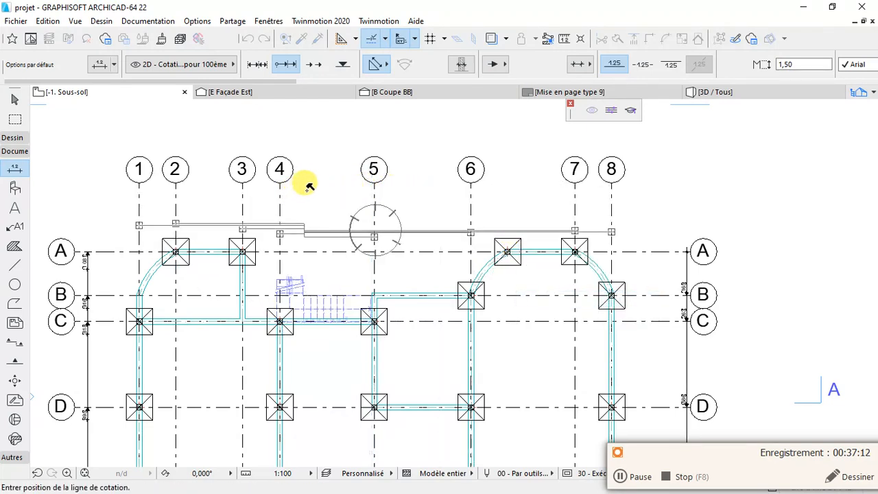
pyautogui.click(394, 192)
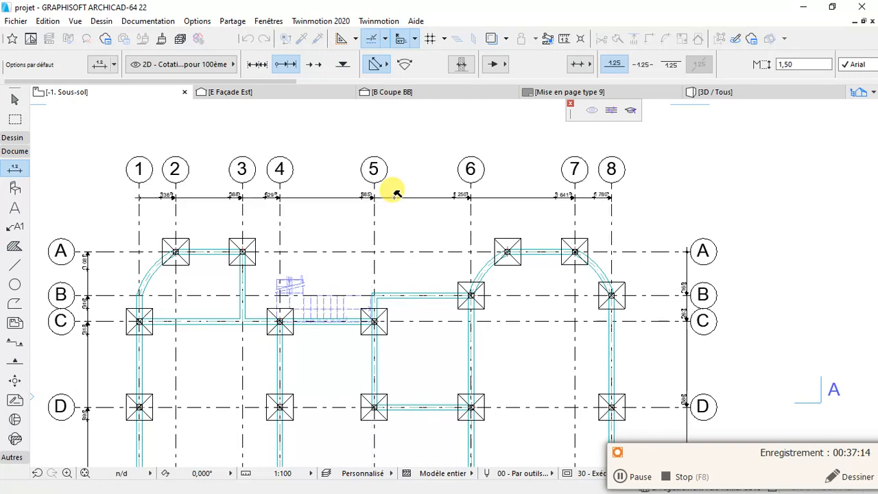
pyautogui.scroll(-4, 386, 199)
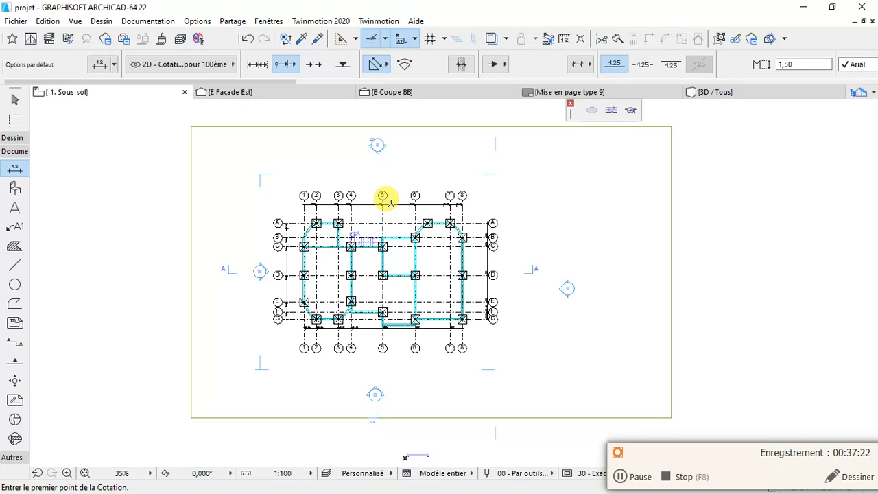
pyautogui.scroll(4, 441, 317)
pyautogui.press('Escape')
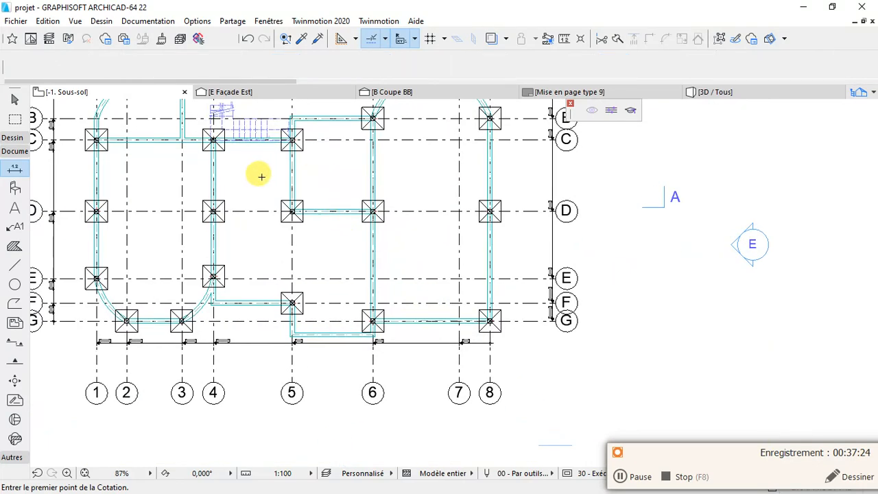
# - Stretch the lower end of the foundation beam on axis 5 from axis D down to the footing on axis F
pyautogui.click(293, 176)
pyautogui.scroll(5, 298, 206)
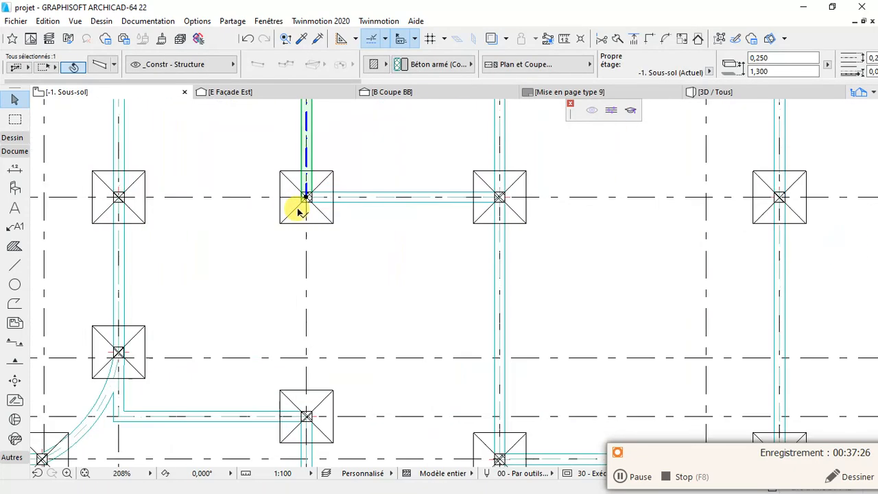
pyautogui.click(308, 195)
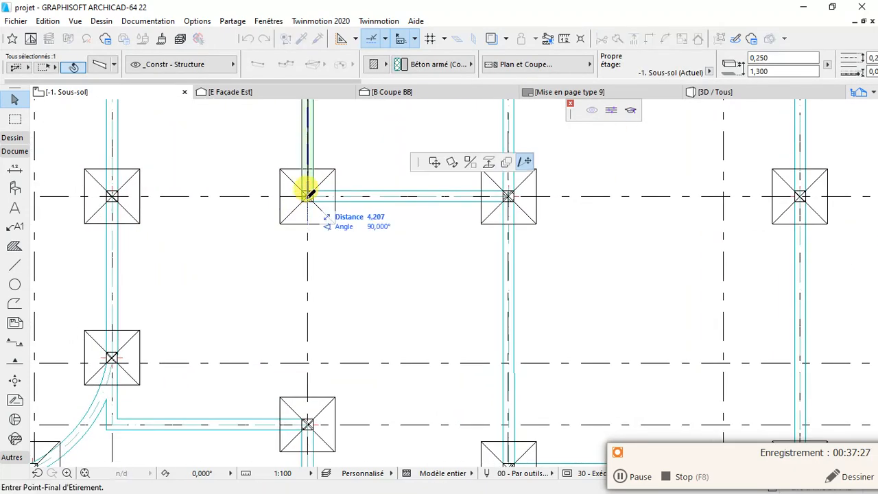
pyautogui.click(308, 420)
pyautogui.scroll(-5, 391, 284)
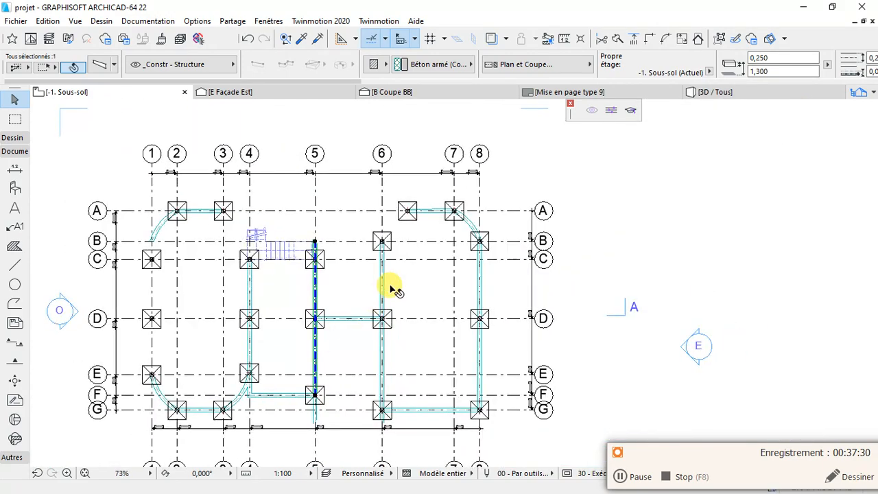
# - Deselect the beam and shift the dimension line beside axis 8 away from the lettered bubbles, towards the foundations
pyautogui.press('Escape')
pyautogui.scroll(-1, 377, 294)
pyautogui.scroll(-1, 380, 295)
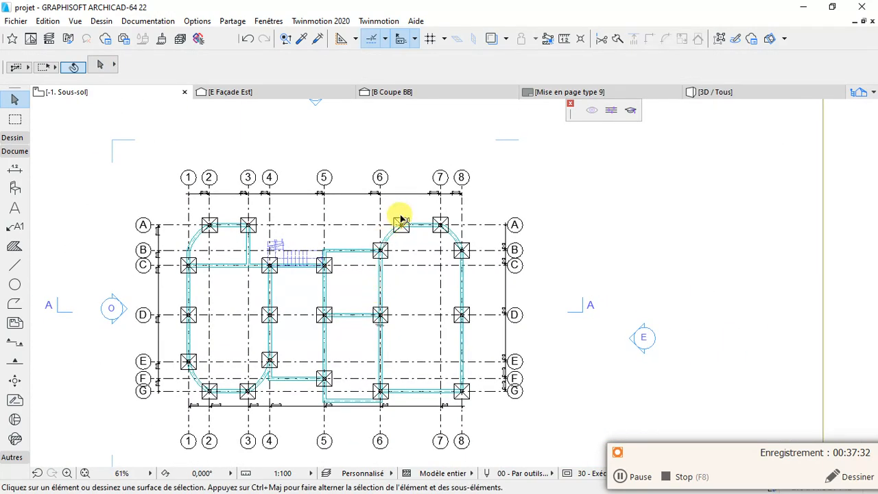
pyautogui.scroll(4, 482, 317)
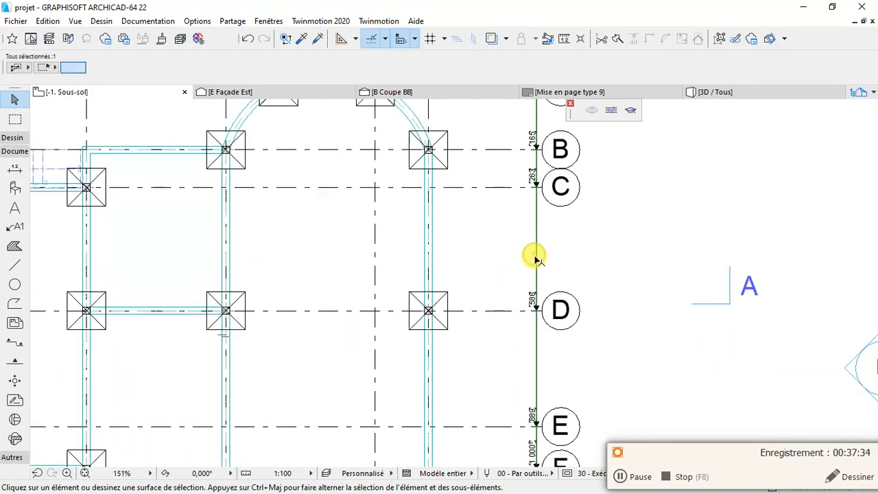
pyautogui.click(537, 258)
pyautogui.scroll(-2, 517, 261)
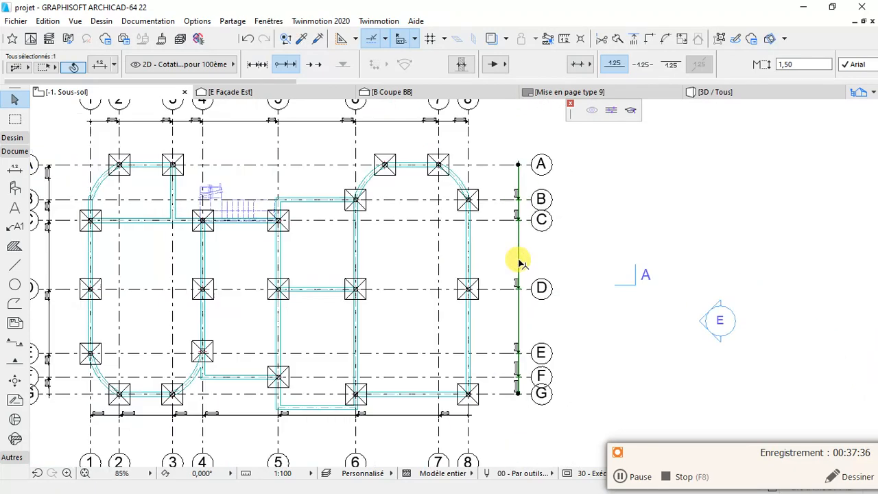
pyautogui.scroll(-3, 366, 175)
pyautogui.scroll(3, 348, 185)
# - Shift the upper dimension line slightly below its numbered bubbles, and the one beside axis 1 away from the lettered bubbles
pyautogui.click(340, 182)
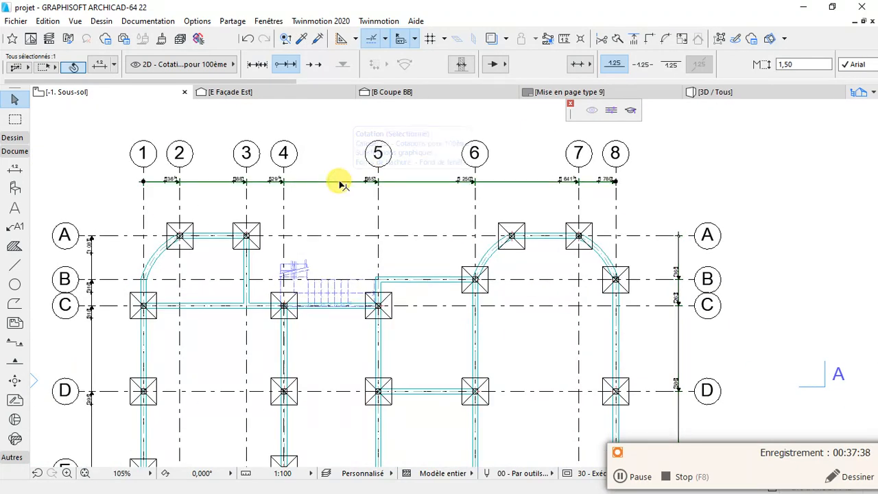
pyautogui.click(339, 182)
pyautogui.click(339, 187)
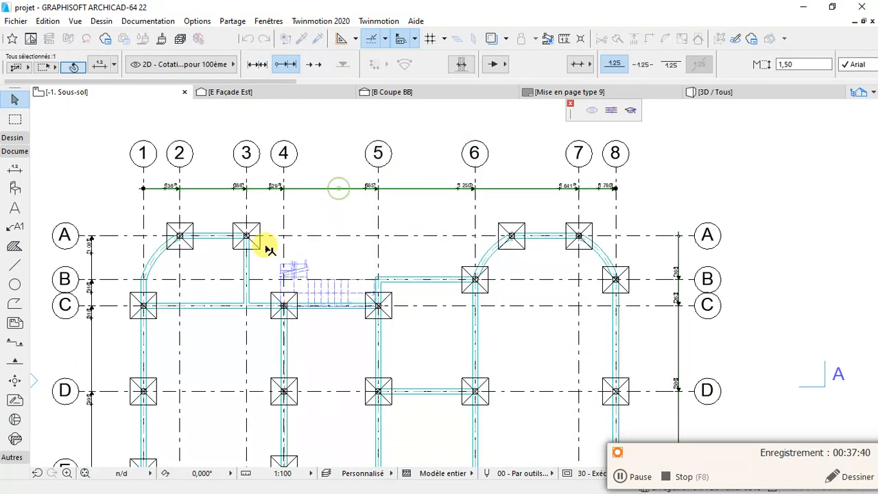
pyautogui.click(90, 348)
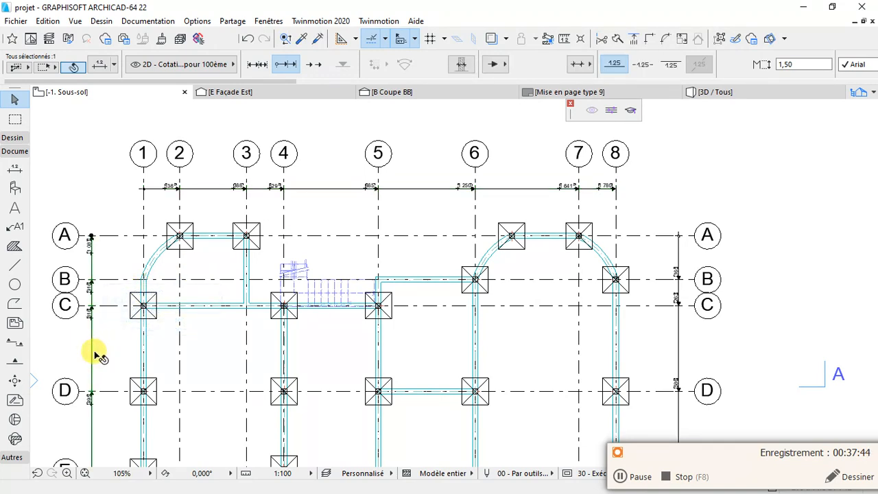
pyautogui.click(93, 354)
pyautogui.click(100, 356)
# - Move the dimension line below axis G down, closer to the lower numbered bubbles and clear of the foundations
pyautogui.scroll(-5, 180, 406)
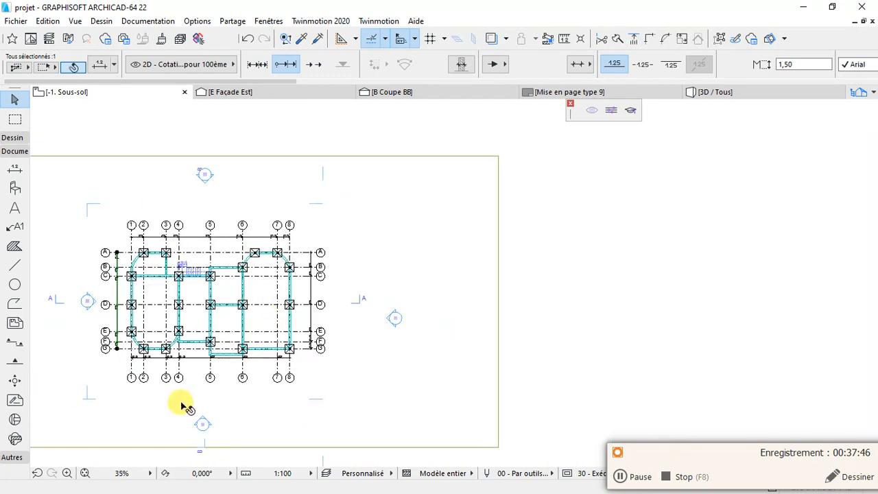
pyautogui.scroll(5, 249, 308)
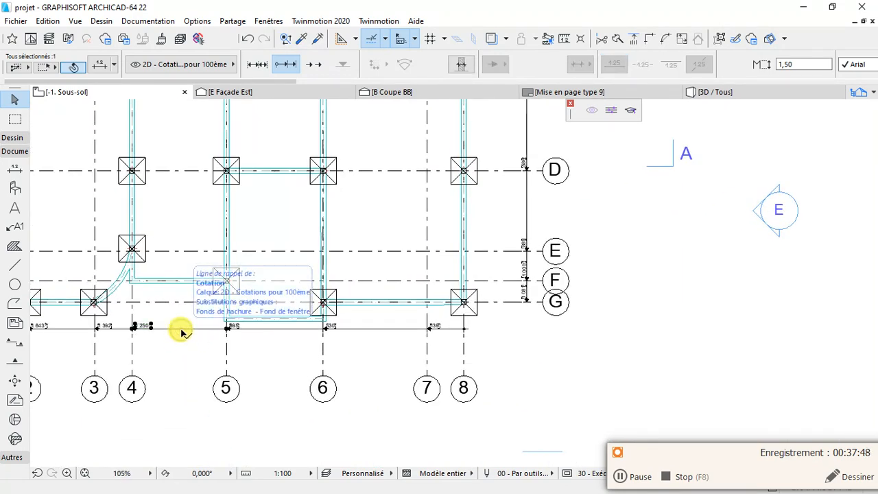
pyautogui.click(191, 328)
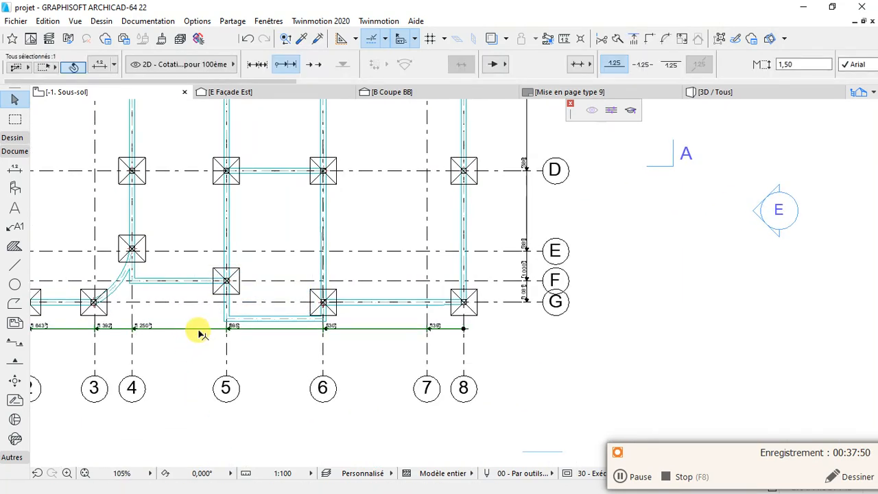
pyautogui.click(199, 330)
pyautogui.click(202, 362)
pyautogui.scroll(-5, 199, 359)
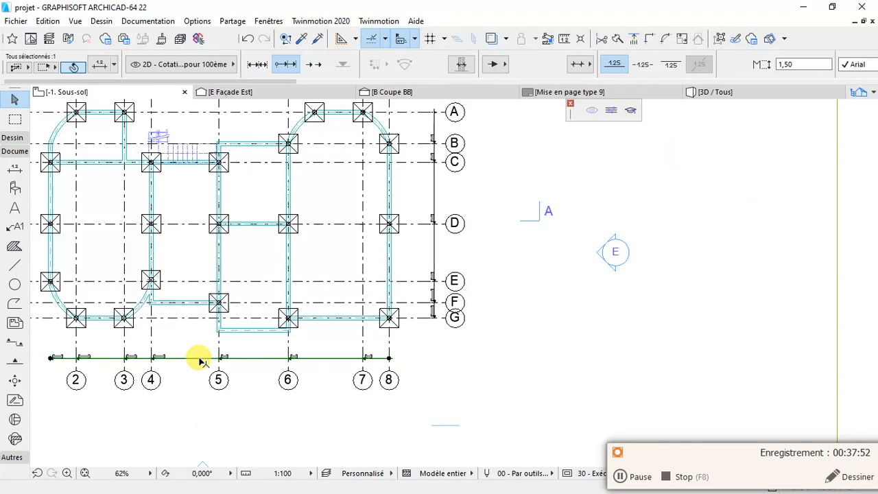
# - Change the selected lower dimension line's type to chain dimensions between successive axes in its settings
pyautogui.scroll(3, 158, 261)
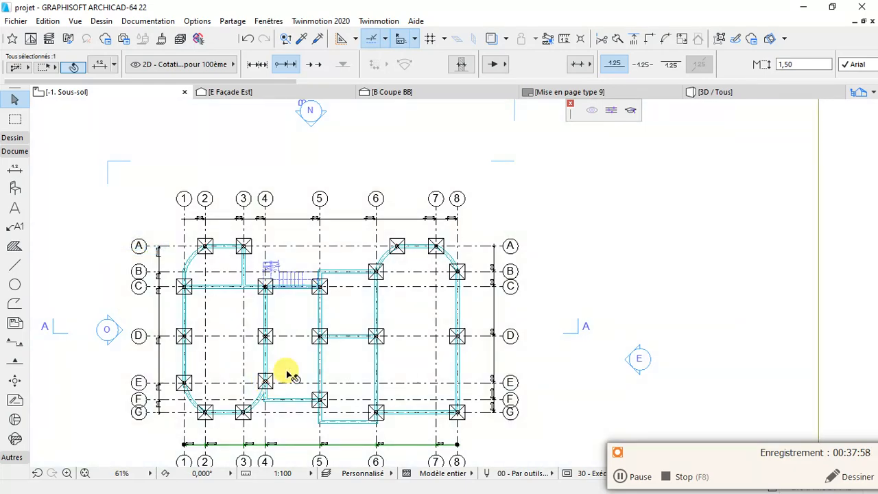
pyautogui.scroll(-2, 315, 273)
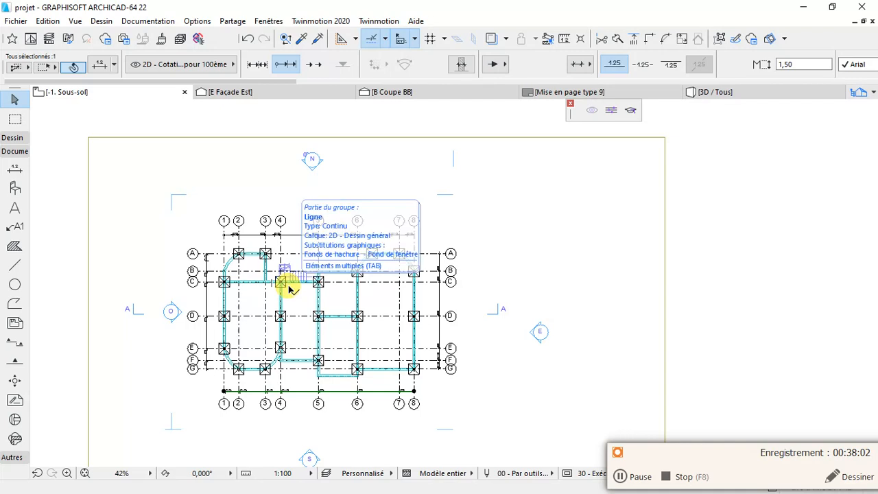
pyautogui.click(12, 456)
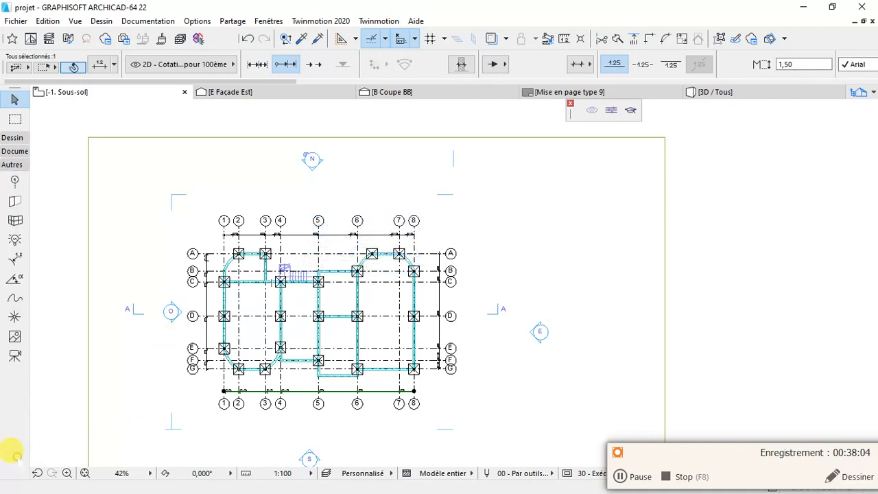
pyautogui.click(19, 153)
pyautogui.click(19, 168)
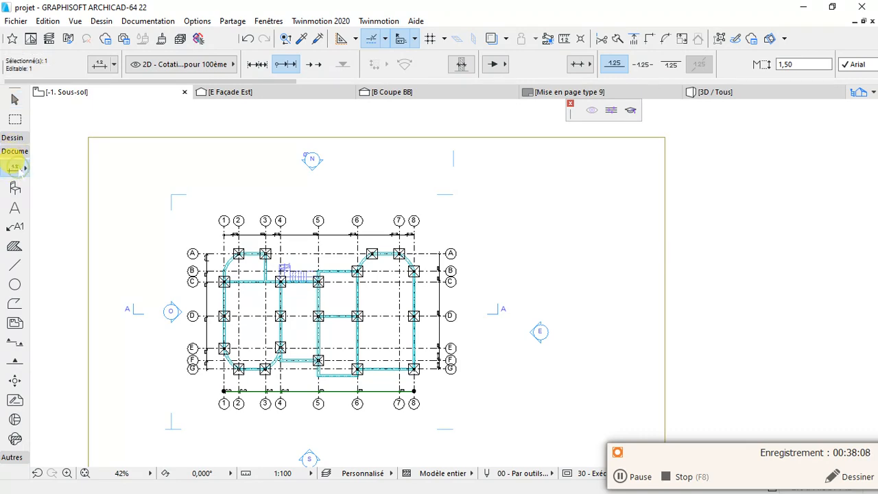
pyautogui.doubleClick(15, 168)
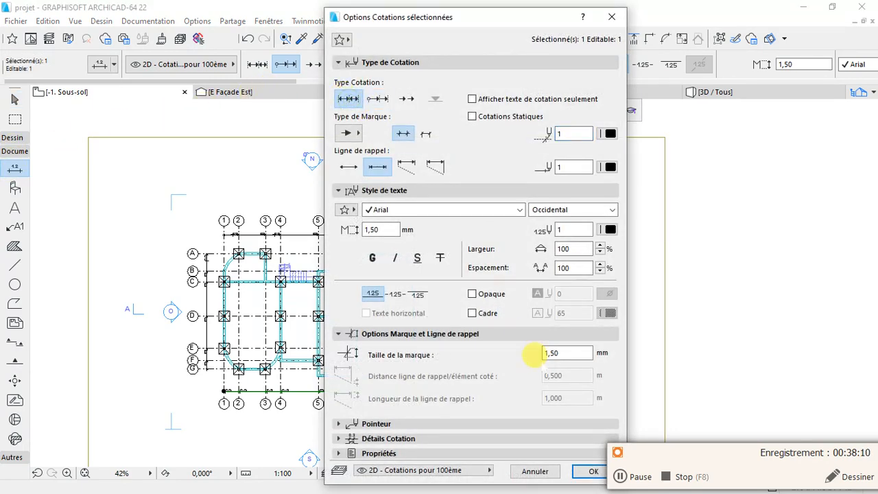
pyautogui.click(589, 471)
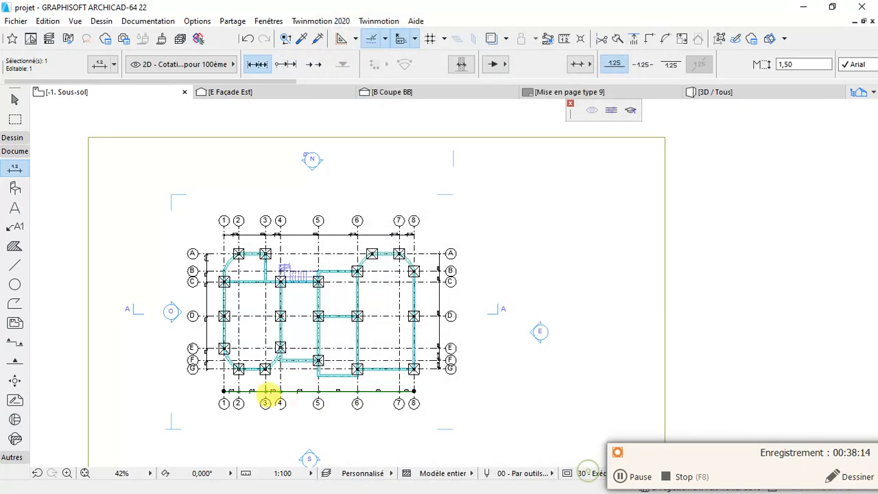
# - Start a new cumulative dimension on axis G beside axis 1 and extend it through the lettered axes up to A
pyautogui.scroll(3, 214, 363)
pyautogui.scroll(4, 209, 356)
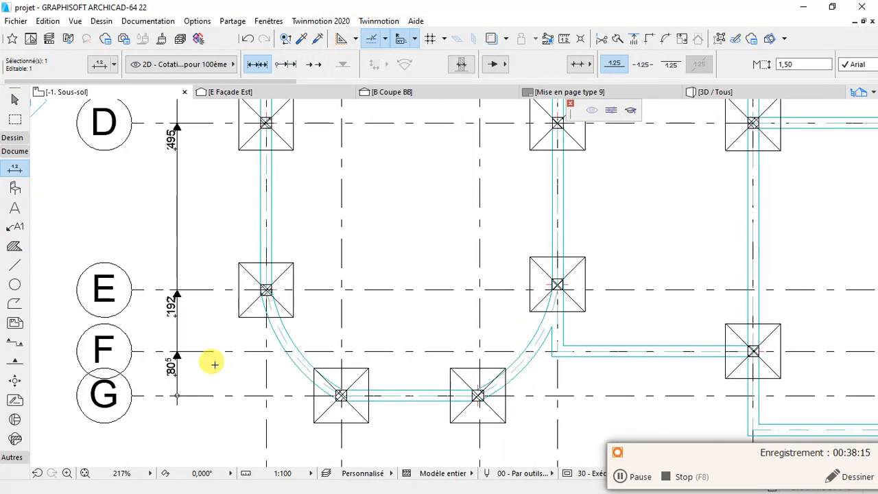
pyautogui.click(228, 397)
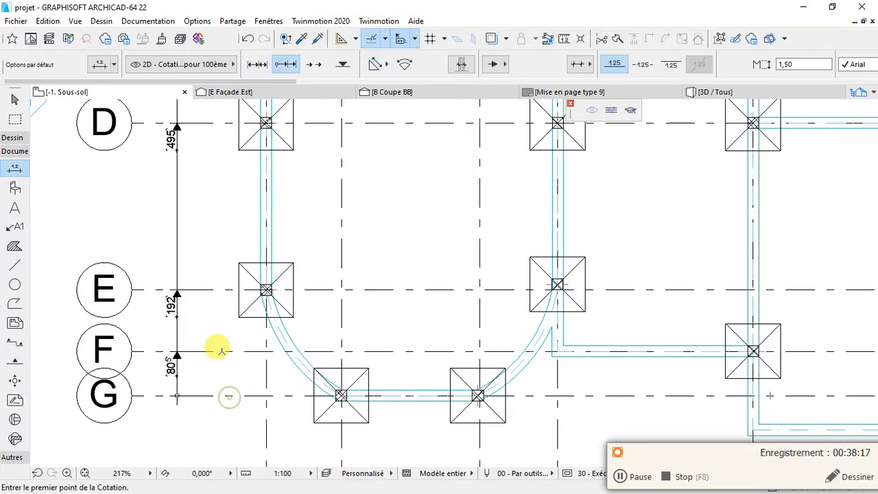
pyautogui.click(228, 396)
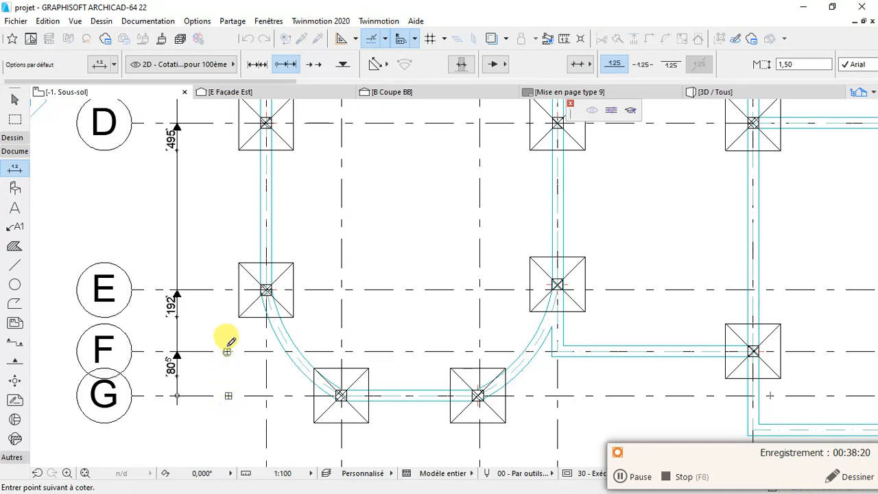
pyautogui.scroll(-5, 229, 314)
pyautogui.scroll(3, 228, 231)
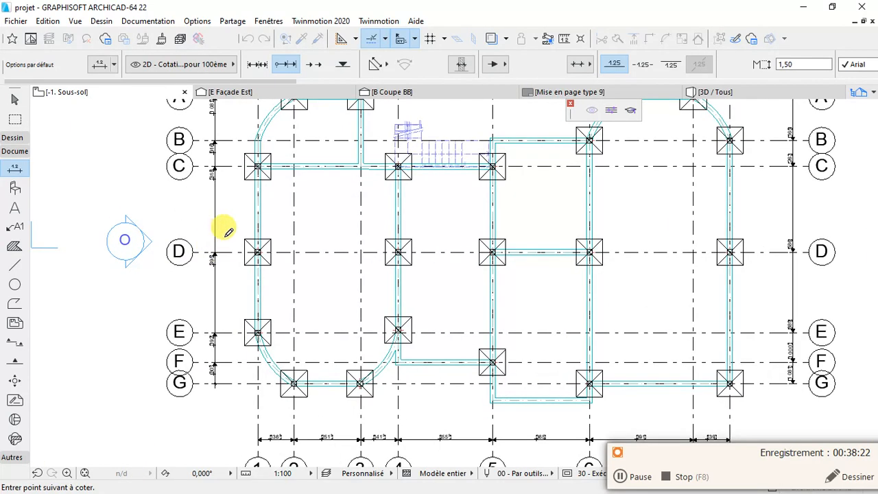
pyautogui.click(234, 251)
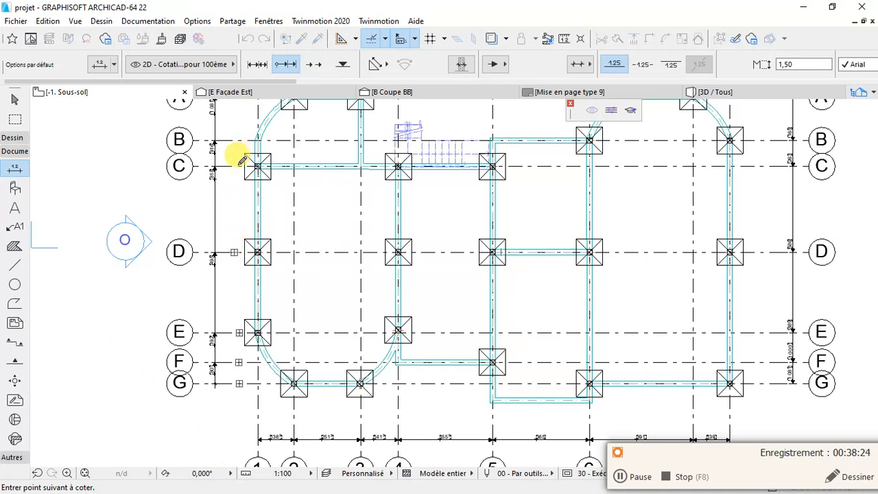
pyautogui.scroll(-3, 242, 135)
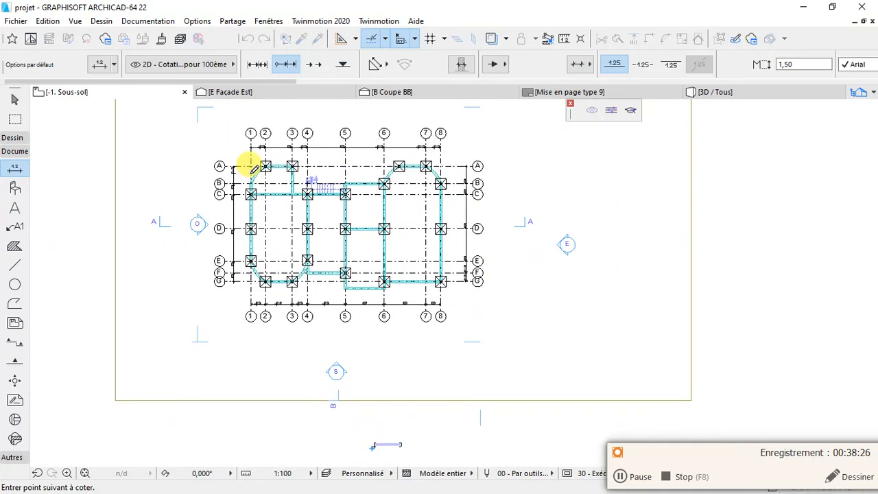
pyautogui.scroll(3, 244, 152)
pyautogui.click(236, 162)
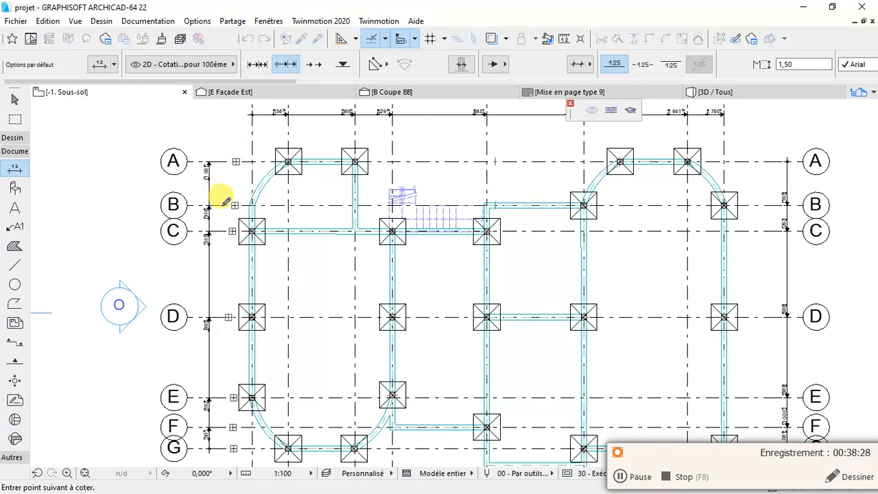
# - End the point picking and place this dimension line between the existing lettered-axis dimension and the foundations on axis 1
pyautogui.rightClick(220, 191)
pyautogui.click(252, 277)
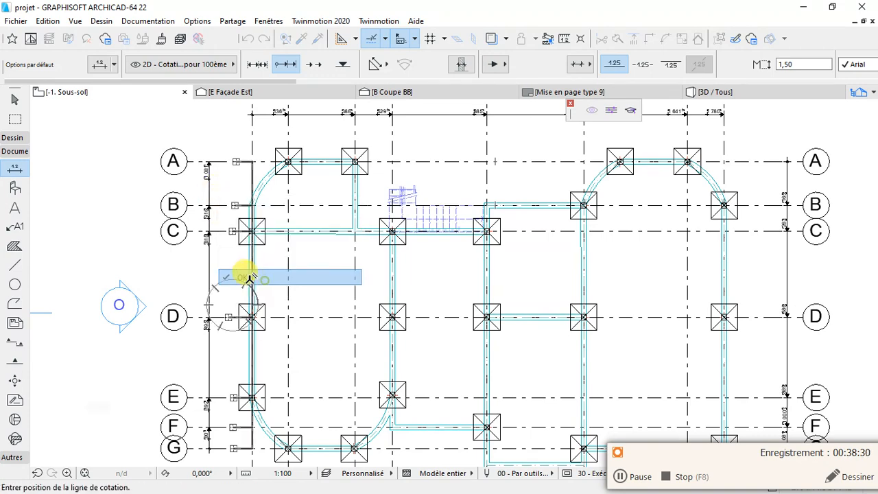
pyautogui.scroll(5, 206, 271)
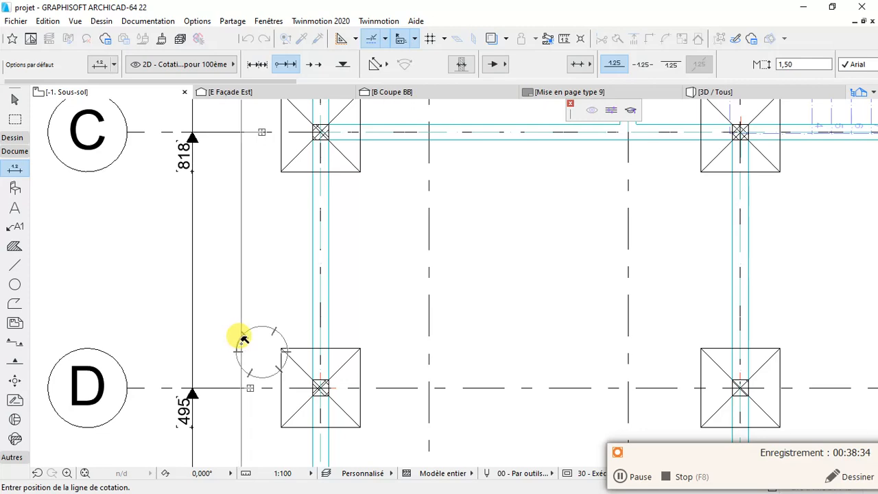
pyautogui.click(239, 337)
# - Set the dimension type to chain and pick axes 1 to 5 just below the upper dimension line
pyautogui.scroll(-5, 235, 337)
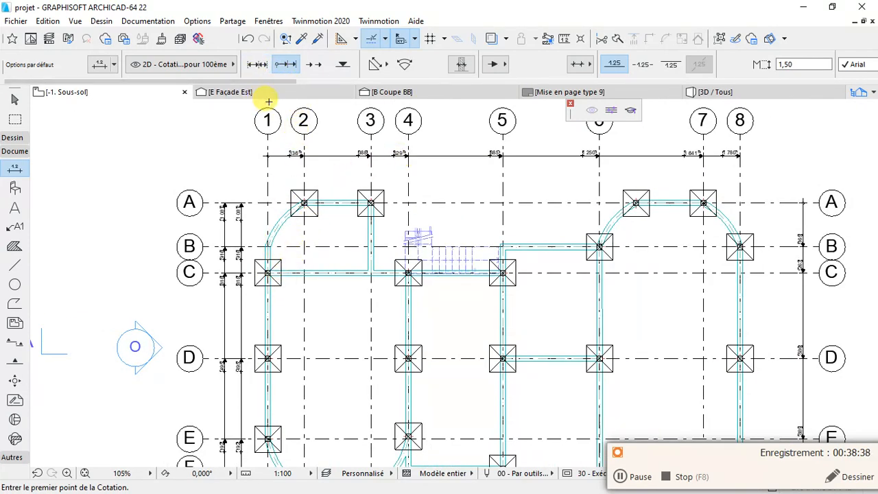
pyautogui.click(257, 64)
pyautogui.scroll(1, 314, 179)
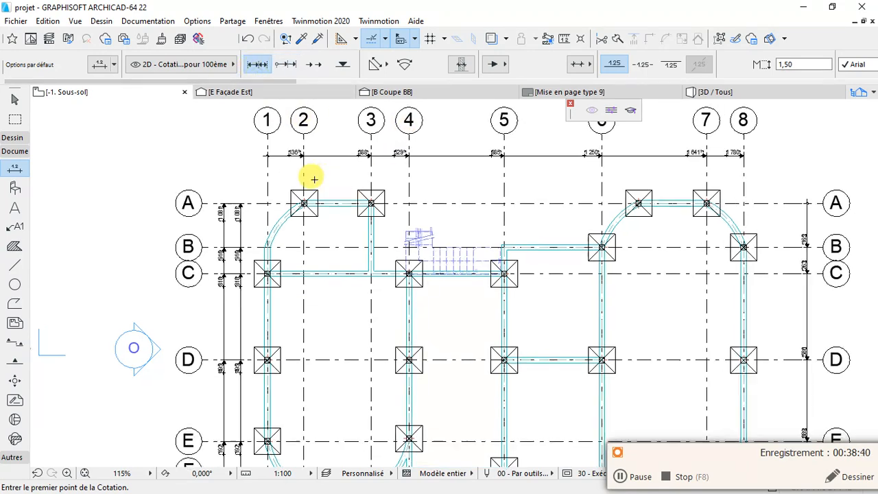
pyautogui.scroll(5, 314, 180)
pyautogui.click(199, 189)
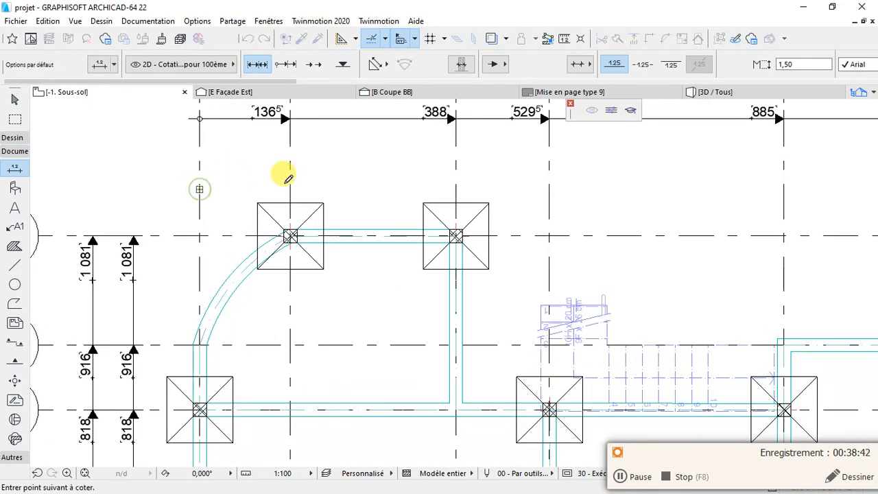
pyautogui.click(291, 183)
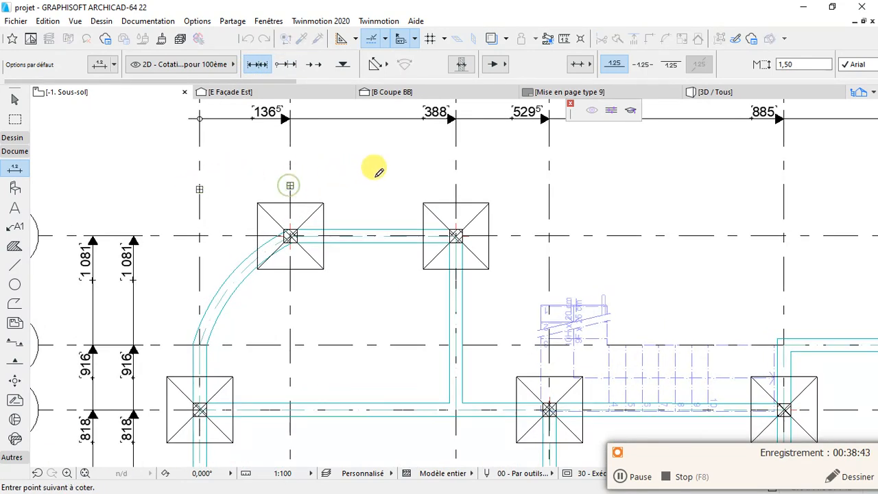
pyautogui.click(456, 188)
pyautogui.click(549, 189)
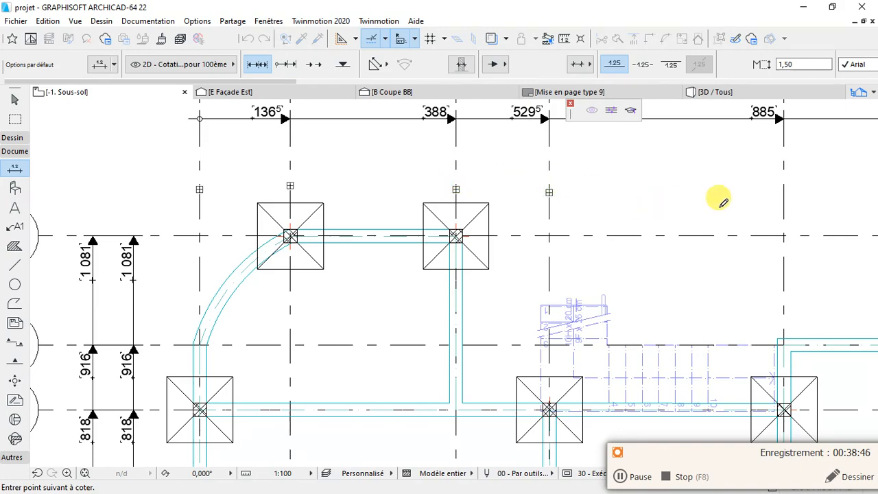
pyautogui.click(786, 186)
# - Extend the chain dimension through axes 6, 7 and 8 and place its line between the upper cumulative dimension and the foundations
pyautogui.scroll(-4, 320, 225)
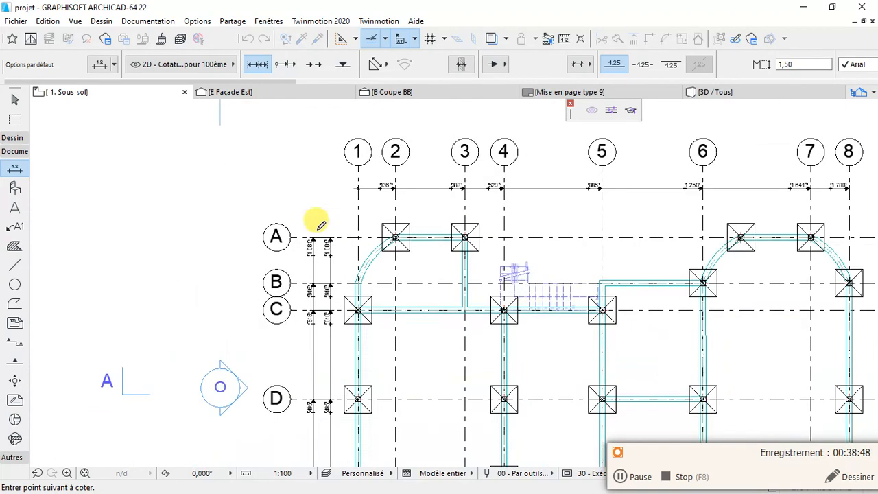
pyautogui.scroll(3, 700, 229)
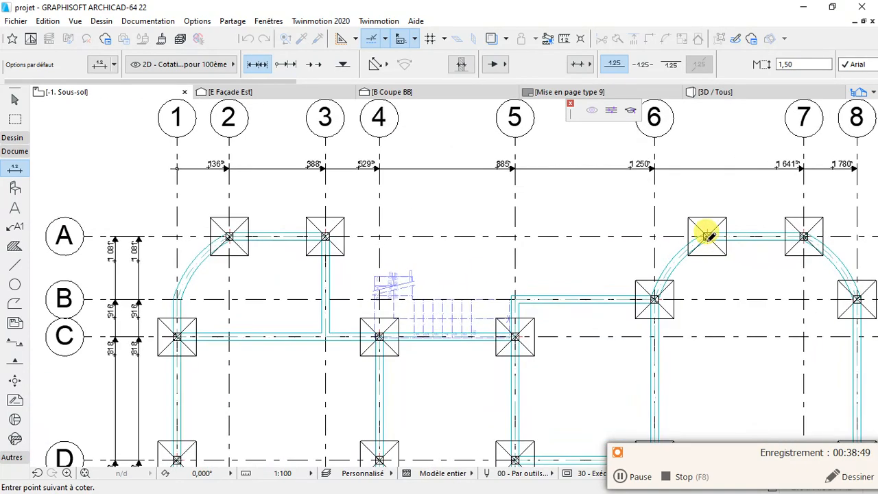
pyautogui.click(655, 209)
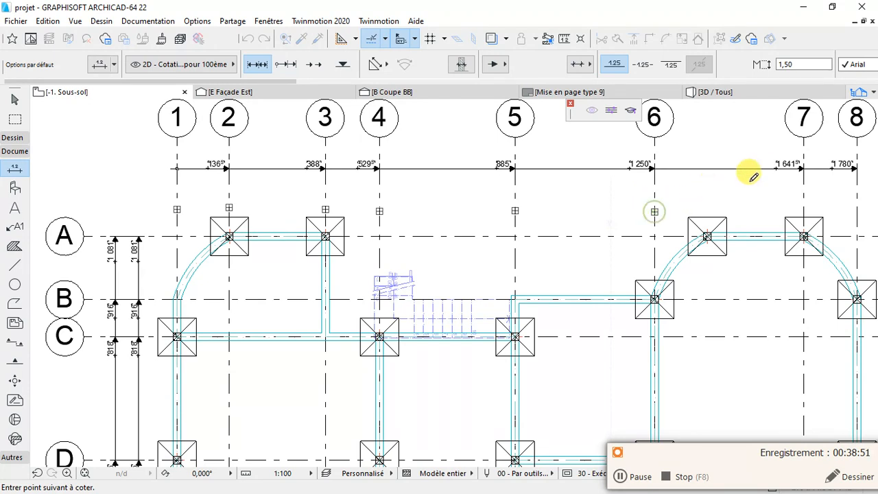
pyautogui.click(857, 208)
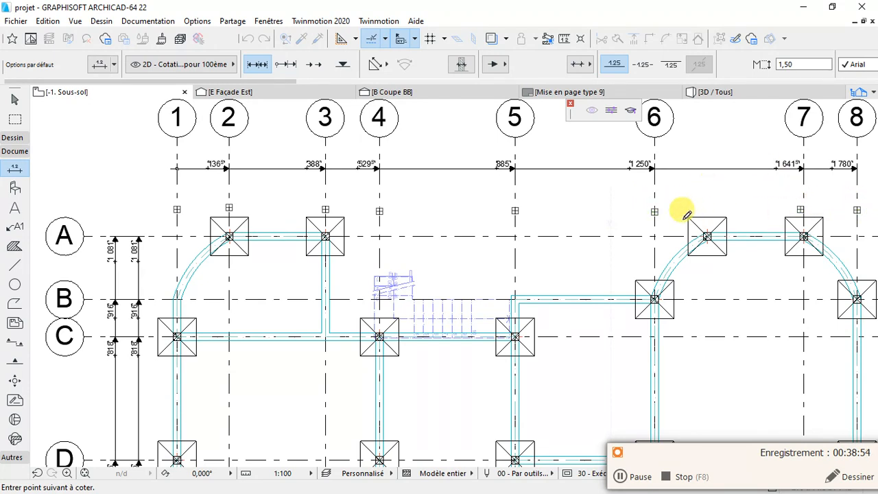
pyautogui.rightClick(681, 195)
pyautogui.click(741, 277)
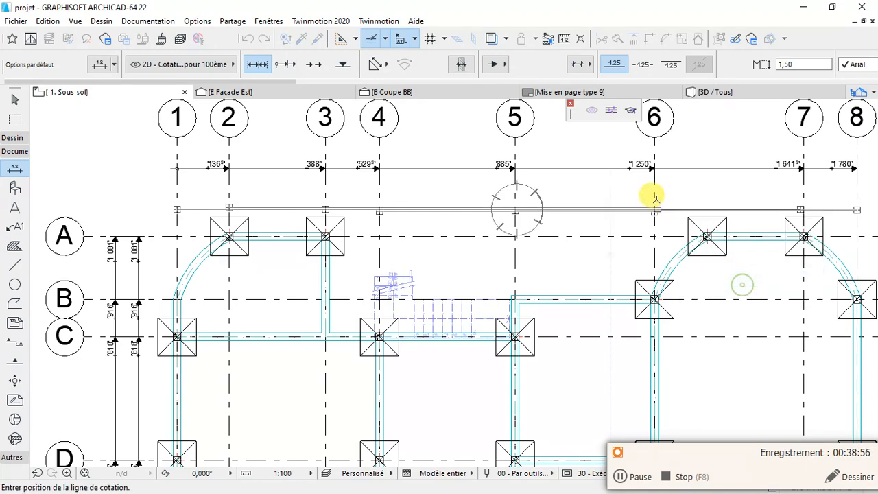
pyautogui.scroll(3, 510, 184)
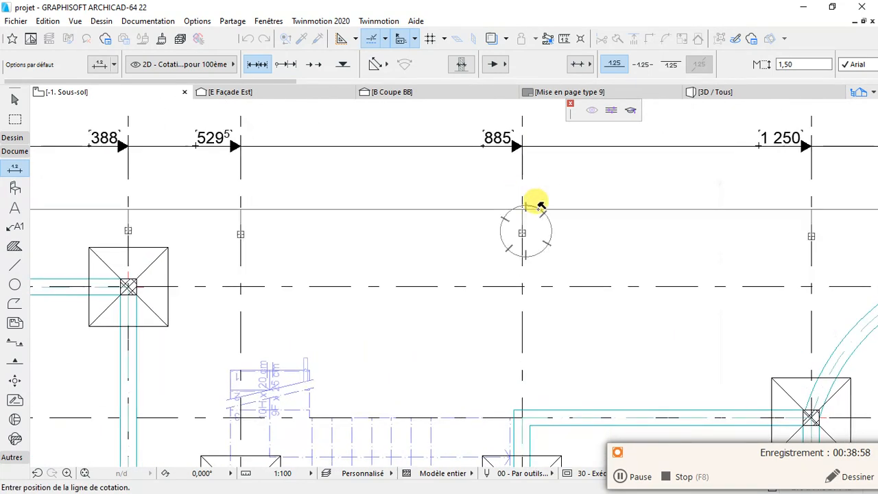
pyautogui.click(527, 206)
pyautogui.scroll(-3, 526, 249)
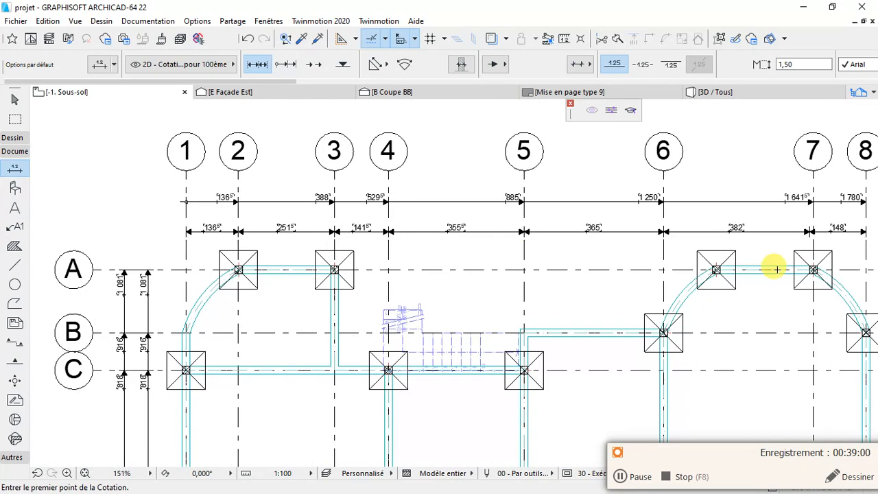
# - Start a new chain dimension on axis A just outside axis 8 and pick the lettered axes down to G
pyautogui.scroll(3, 774, 268)
pyautogui.scroll(-8, 780, 260)
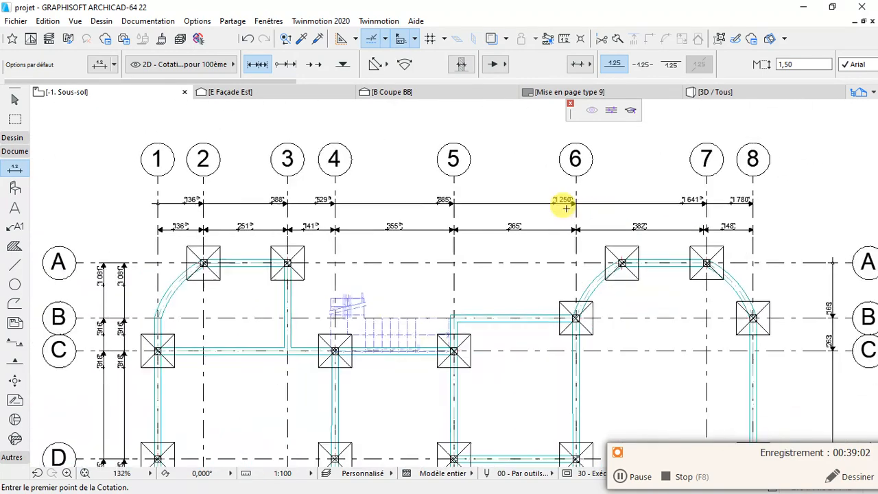
pyautogui.scroll(5, 620, 247)
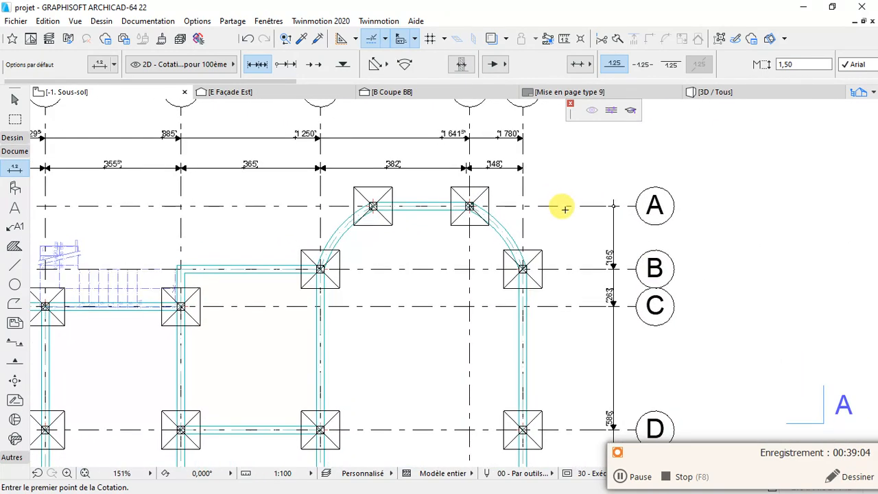
pyautogui.click(565, 206)
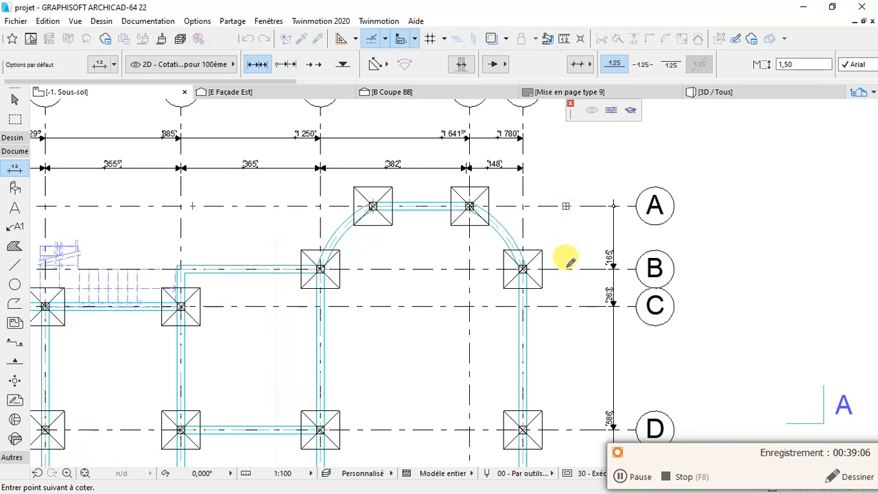
pyautogui.scroll(-4, 559, 289)
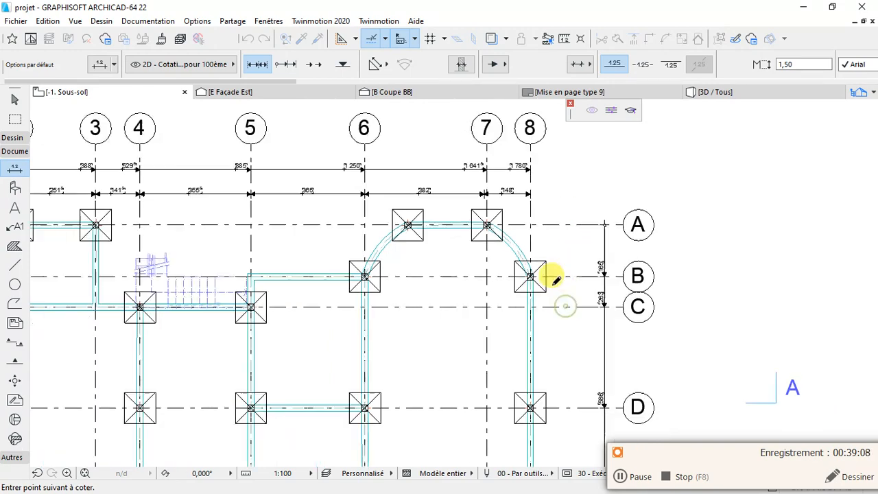
pyautogui.scroll(4, 562, 343)
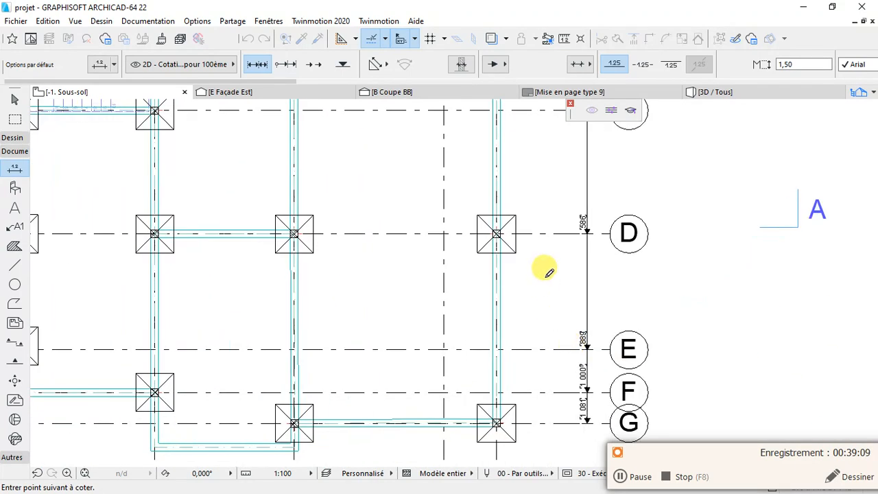
pyautogui.click(540, 234)
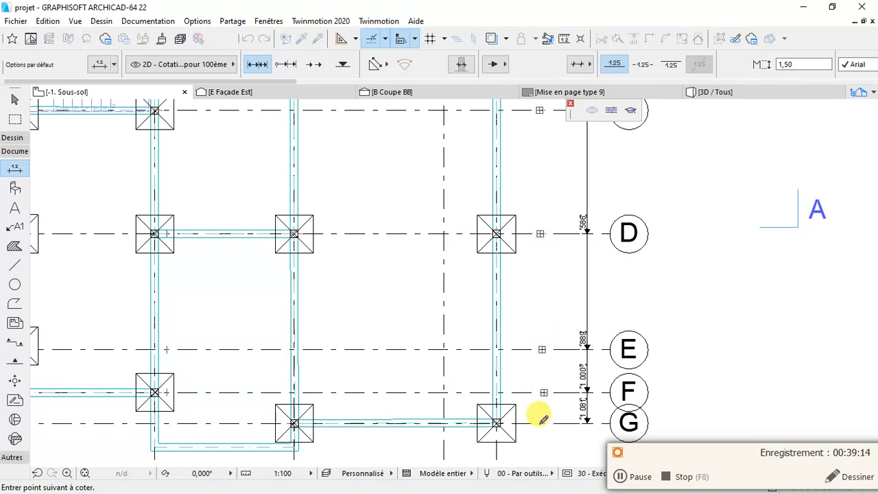
# - End the point picking and place the lettered-axis chain dimension between the foundations on axis 8 and the existing dimension line
pyautogui.scroll(-5, 546, 419)
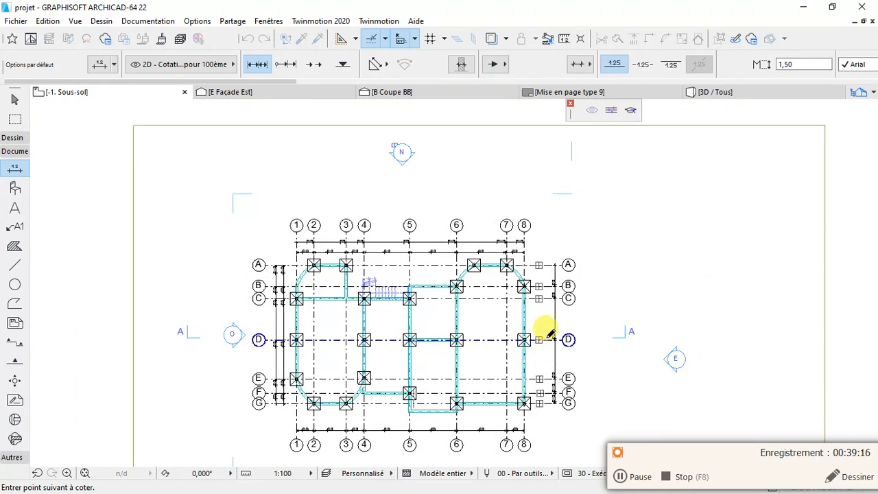
pyautogui.rightClick(554, 358)
pyautogui.click(568, 441)
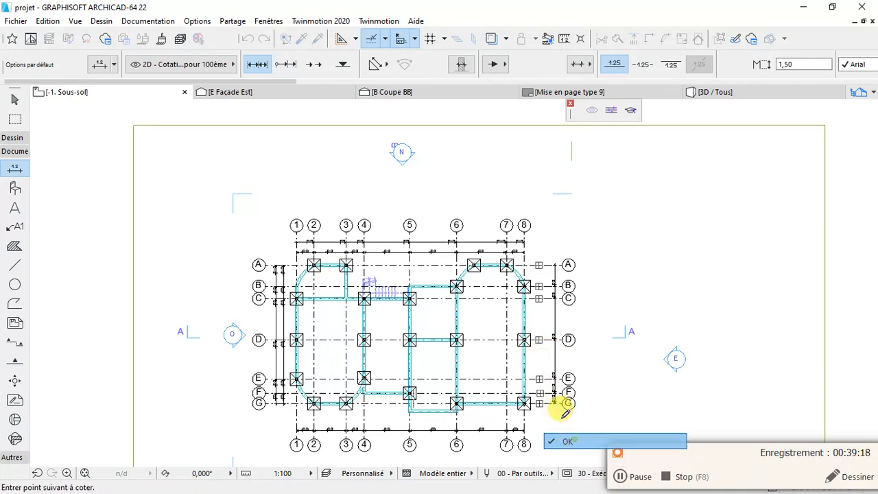
pyautogui.scroll(5, 542, 335)
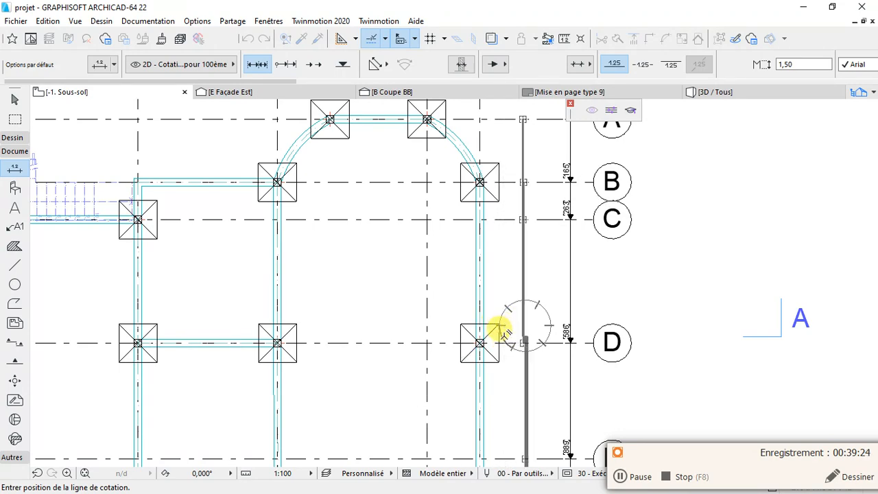
pyautogui.click(538, 322)
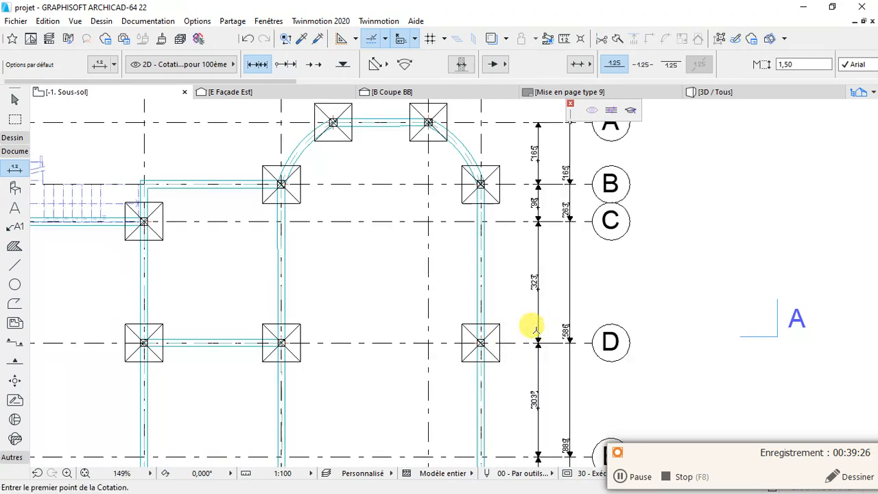
# - Start a chain dimension just above the plan's lower dimension line, picking axes 8, 7, 6 and 5
pyautogui.scroll(-5, 524, 241)
pyautogui.scroll(1, 487, 352)
pyautogui.scroll(5, 535, 285)
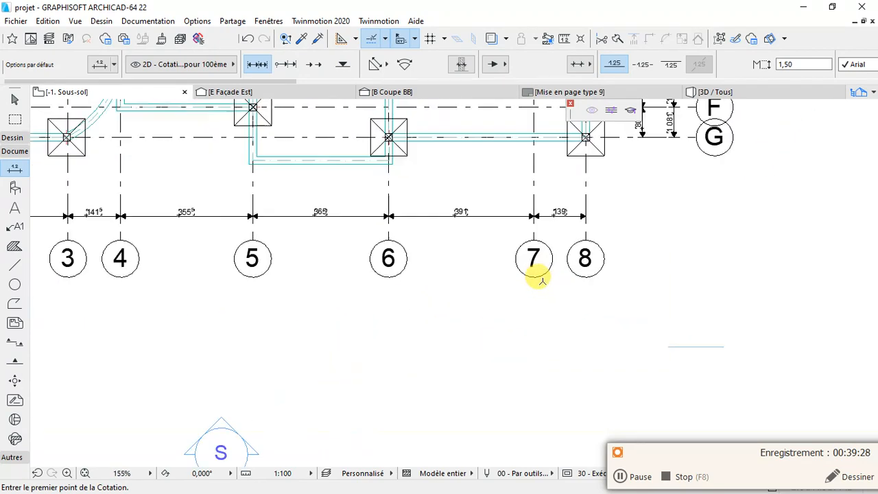
pyautogui.click(596, 180)
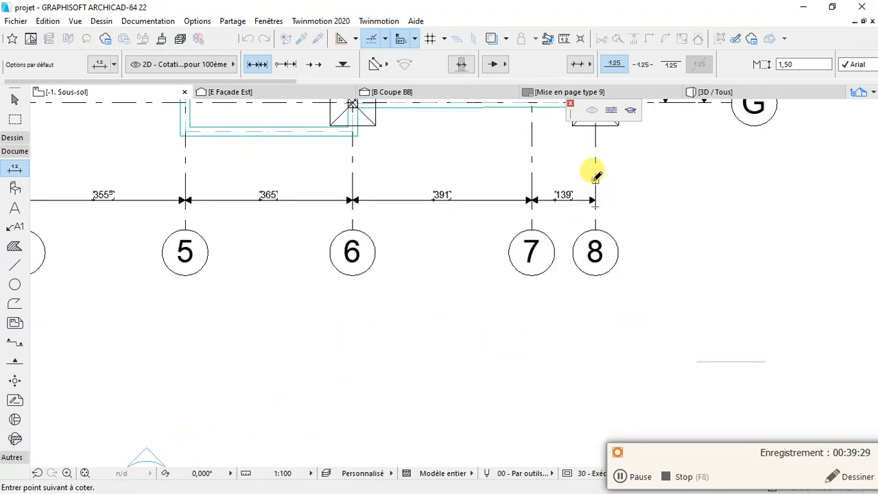
pyautogui.click(531, 179)
pyautogui.scroll(-3, 446, 220)
pyautogui.scroll(3, 406, 195)
pyautogui.click(404, 212)
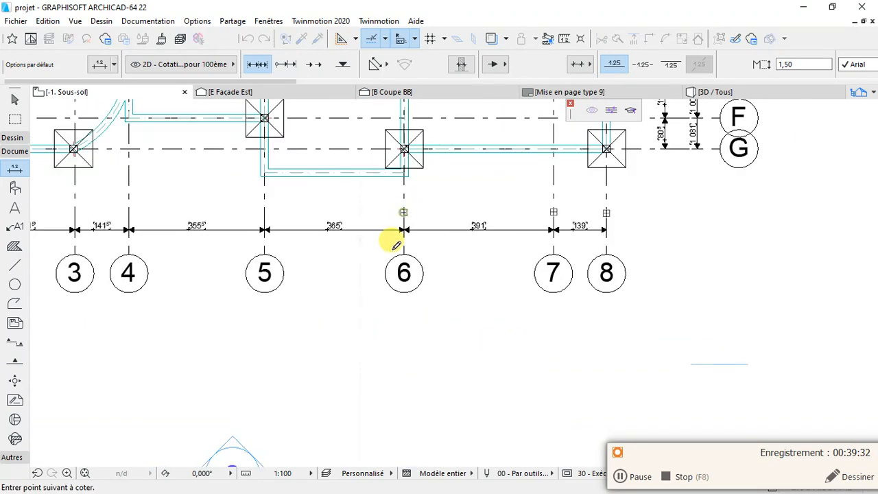
pyautogui.click(265, 212)
# - Continue the lower chain dimension by picking axes 4, 3, 2 and 1
pyautogui.scroll(-3, 254, 203)
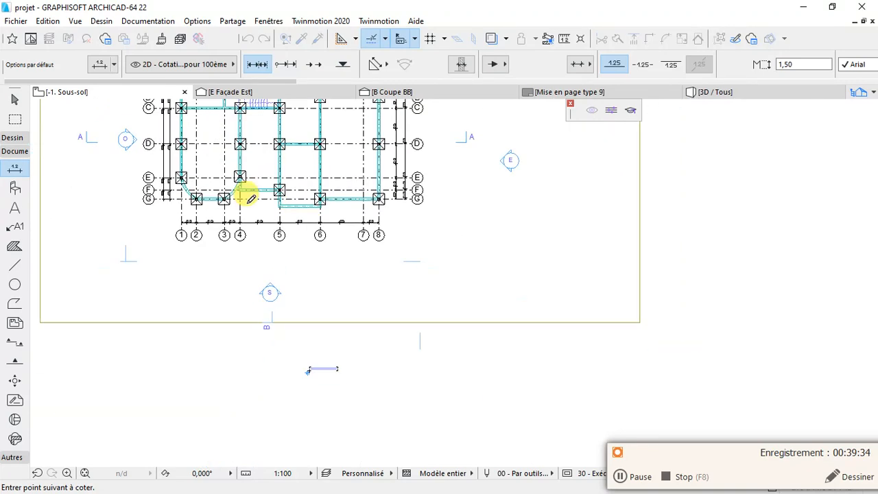
pyautogui.scroll(5, 236, 201)
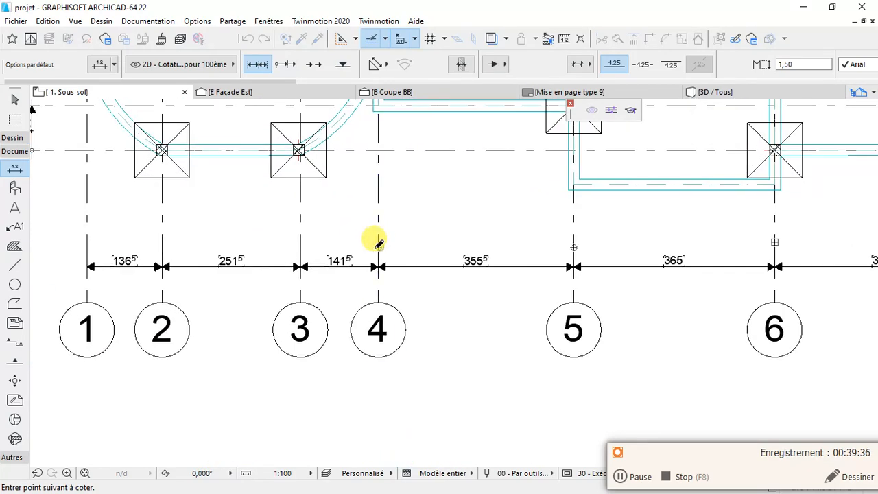
pyautogui.click(377, 245)
pyautogui.click(300, 251)
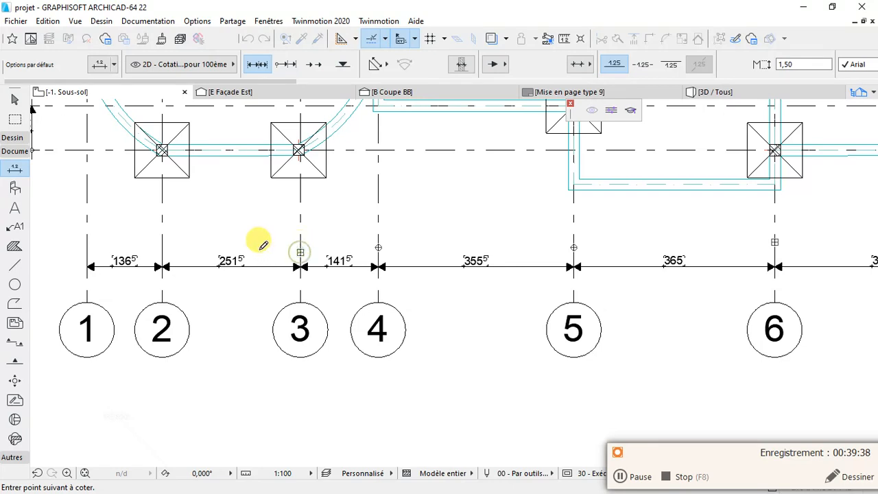
pyautogui.click(162, 246)
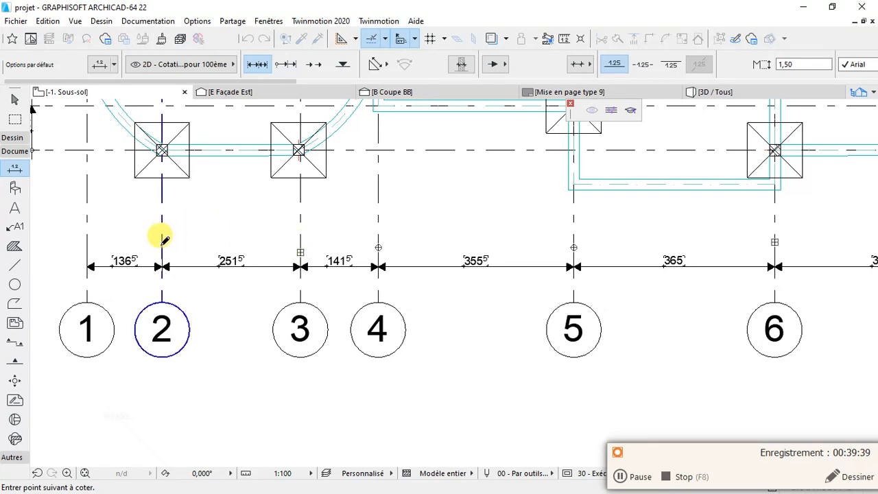
pyautogui.click(88, 240)
# - End the point picking and place this dimension line between the existing lower dimension and the foundations on axis G
pyautogui.rightClick(103, 210)
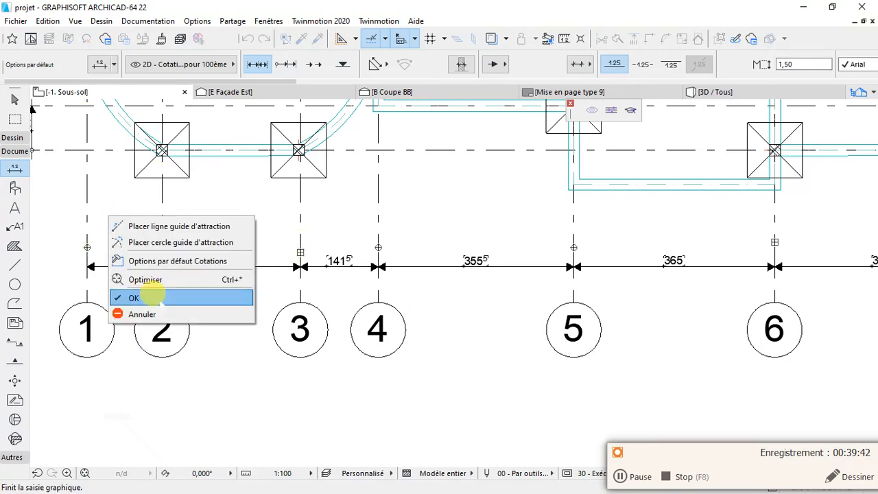
pyautogui.click(159, 297)
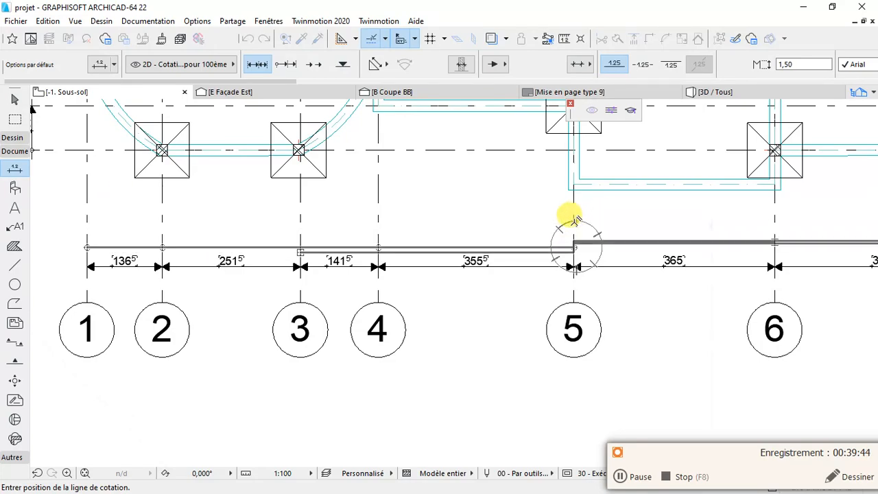
pyautogui.click(567, 220)
pyautogui.scroll(-3, 564, 222)
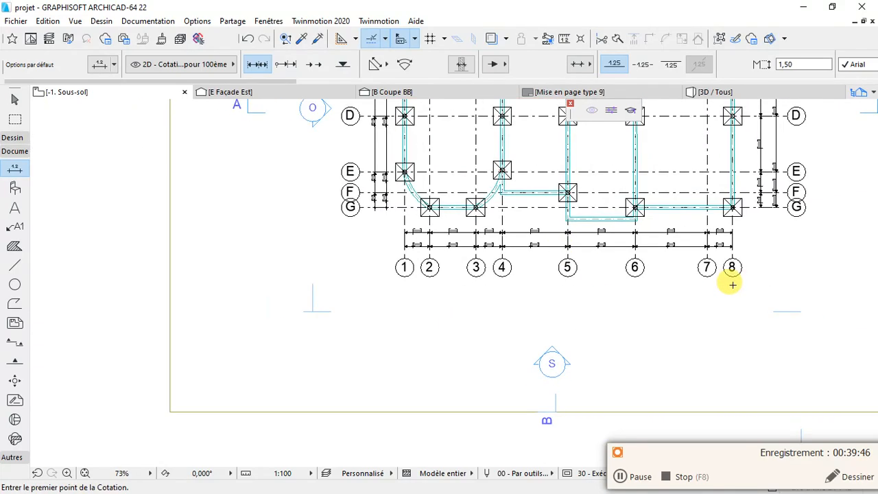
# - Move the off-axis point of the upper chain dimension onto the column where axes 7 and A intersect
pyautogui.scroll(-4, 623, 359)
pyautogui.scroll(10, 720, 230)
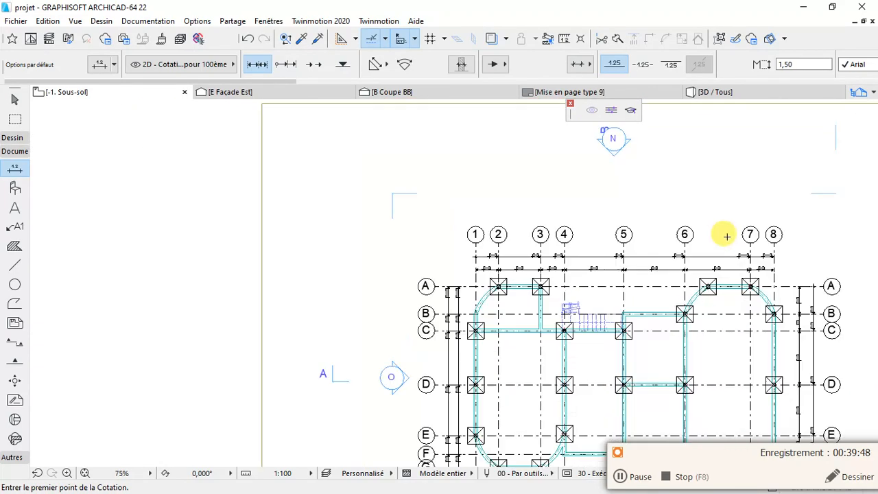
pyautogui.press('Escape')
pyautogui.click(711, 182)
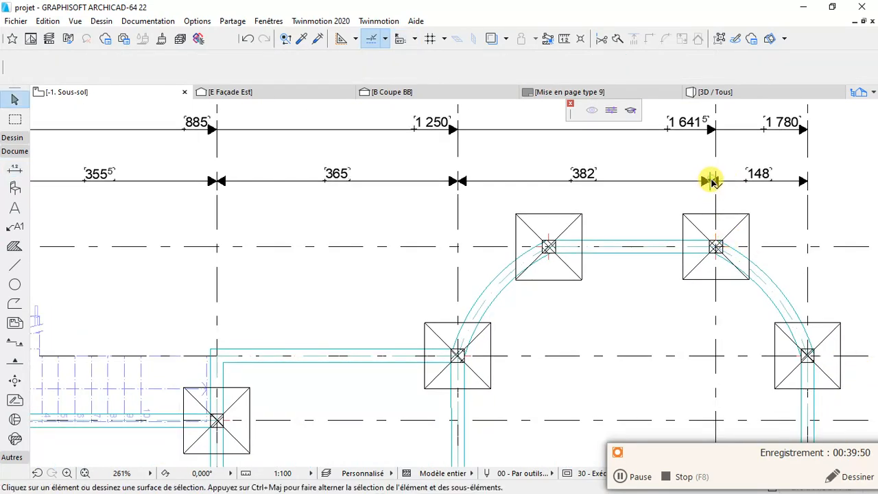
pyautogui.click(711, 183)
pyautogui.click(711, 183)
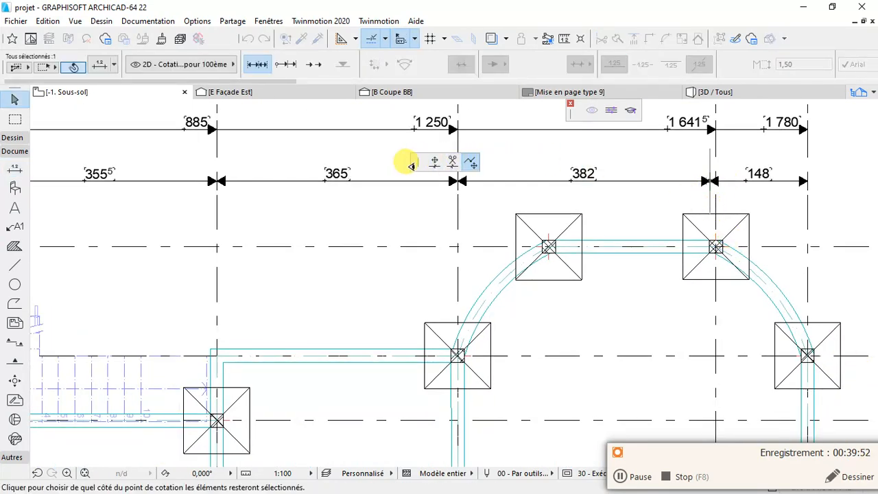
pyautogui.click(434, 160)
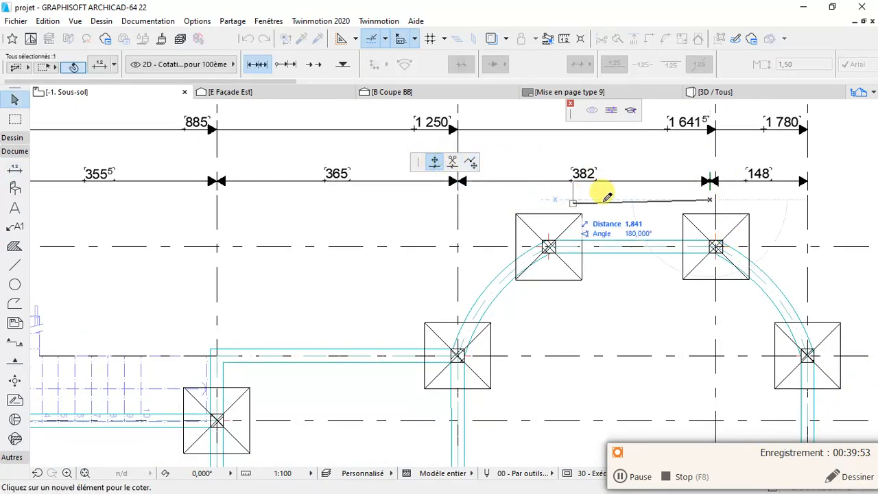
pyautogui.click(716, 245)
# - Select the lettered-axis dimension line nearest the foundations on axis 1 and change its type from cumulative to chain
pyautogui.scroll(-5, 392, 144)
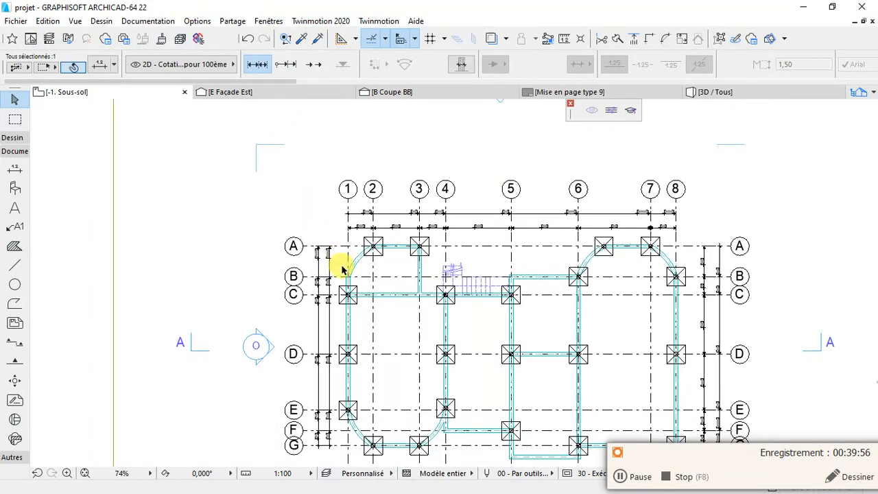
pyautogui.scroll(5, 335, 273)
pyautogui.scroll(-2, 394, 146)
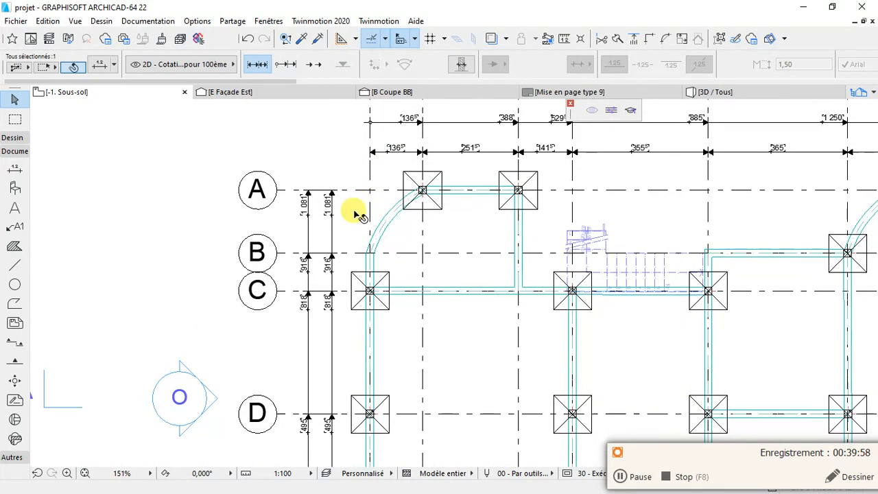
pyautogui.click(287, 66)
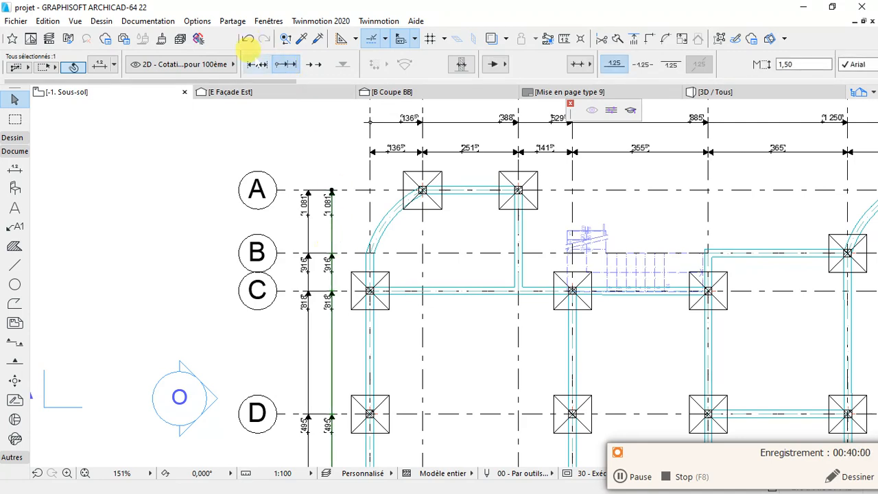
pyautogui.click(256, 61)
pyautogui.scroll(-3, 373, 206)
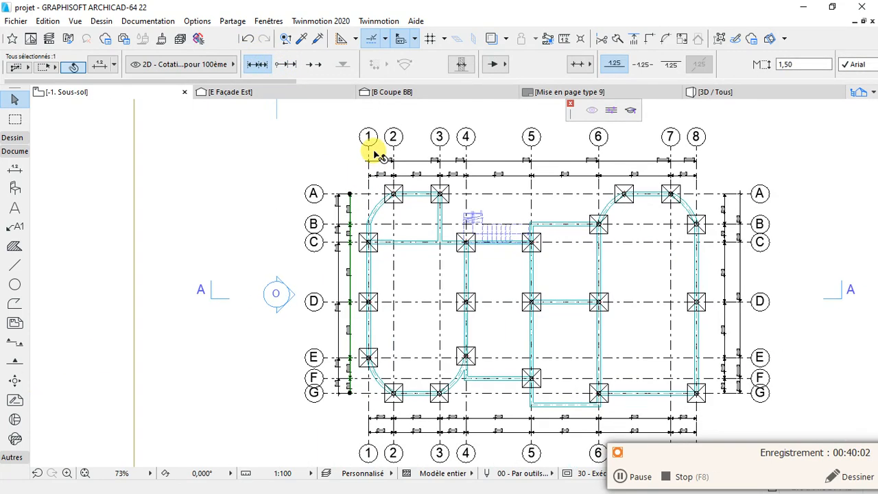
# - Deselect the dimension line and start a vertical dimension between axes 2 and 3, picking points across the foundation beams on axes C and G
pyautogui.press('Escape')
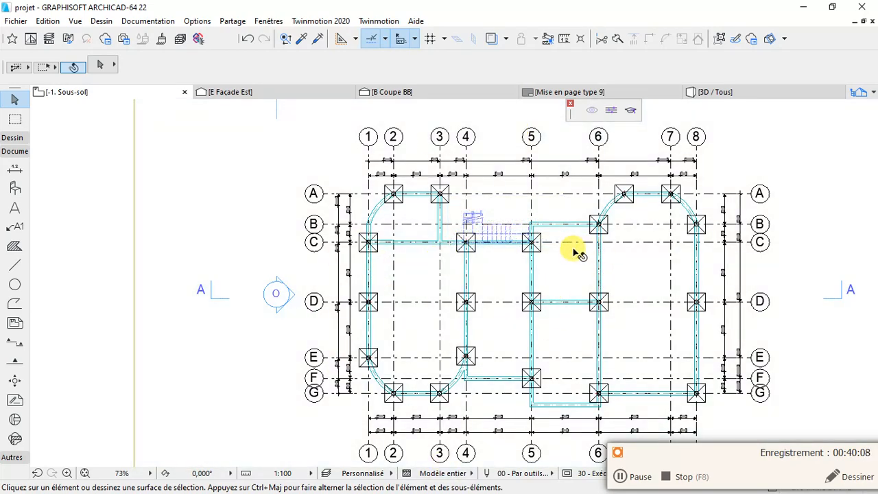
pyautogui.scroll(-3, 522, 204)
pyautogui.scroll(-3, 261, 182)
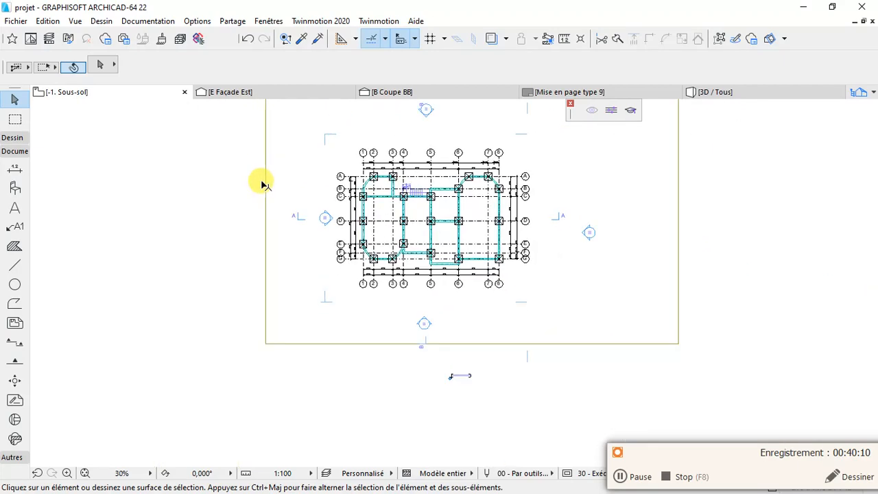
pyautogui.scroll(5, 520, 245)
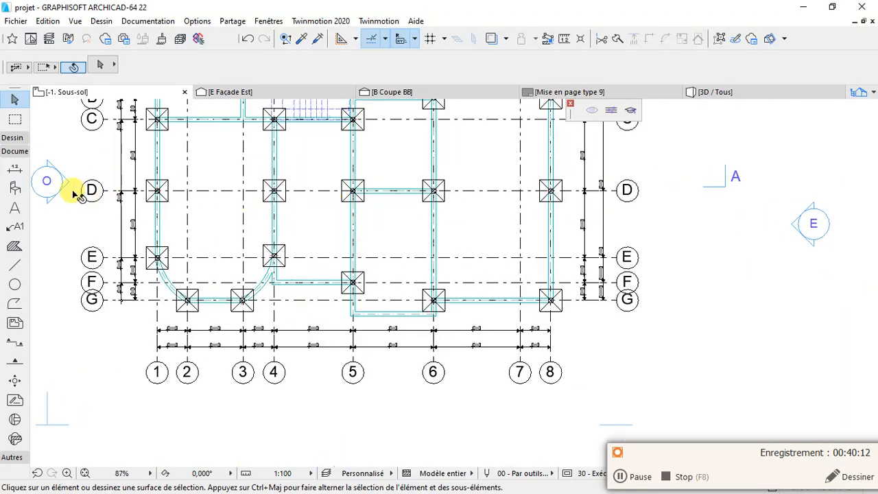
pyautogui.click(14, 169)
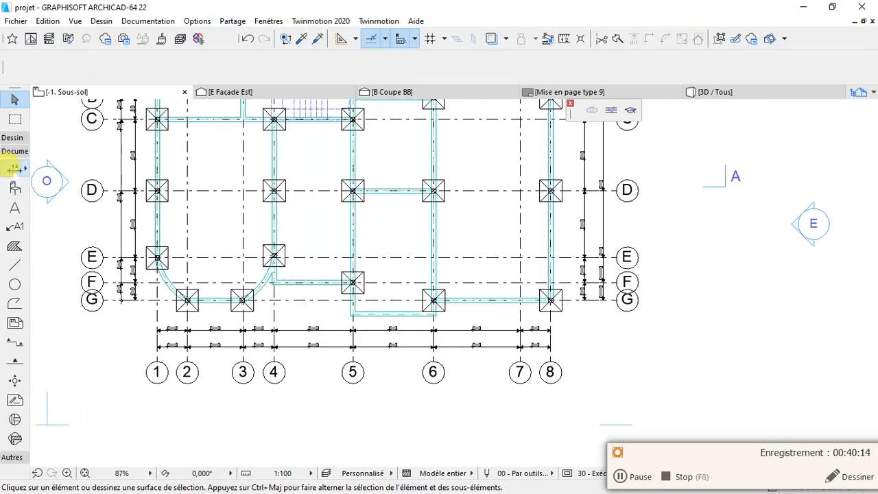
pyautogui.scroll(-5, 216, 122)
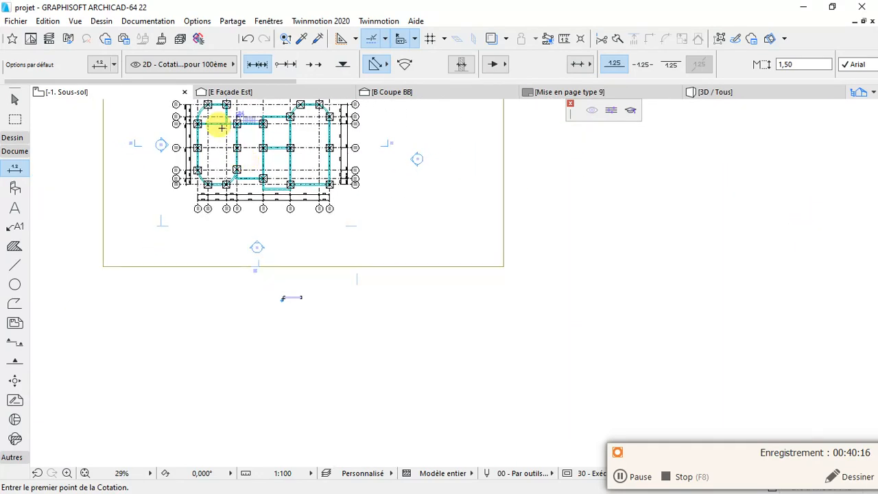
pyautogui.scroll(3, 216, 123)
pyautogui.click(208, 119)
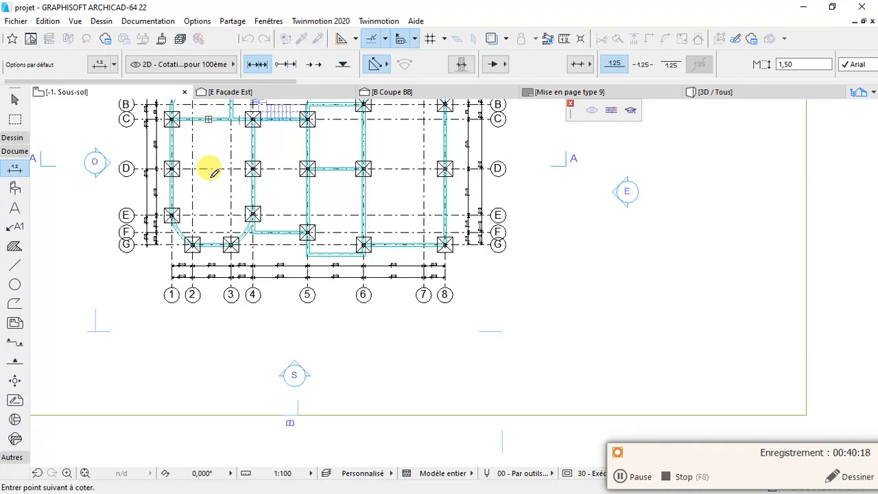
pyautogui.scroll(4, 209, 171)
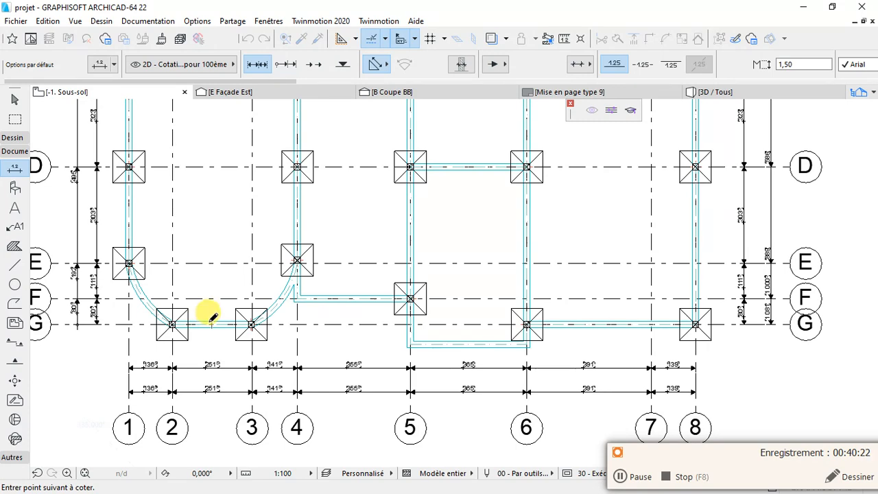
pyautogui.scroll(3, 213, 316)
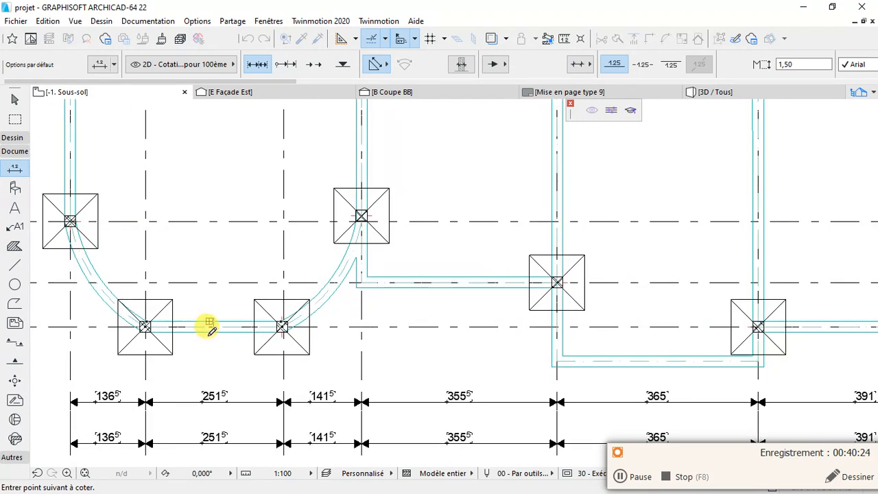
pyautogui.scroll(-5, 213, 321)
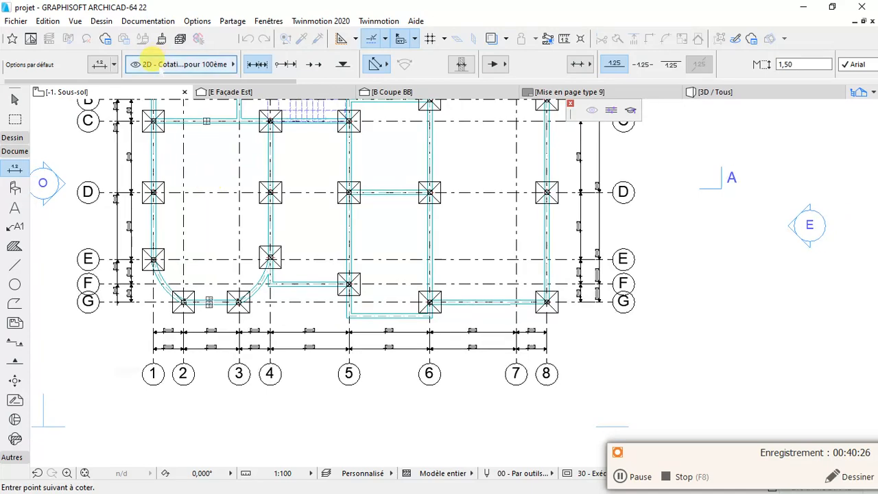
# - Continue the vertical dimension by picking the remaining face points of the foundation beams on axes C and A between axes 2 and 3
pyautogui.scroll(-2, 212, 160)
pyautogui.scroll(4, 212, 160)
pyautogui.scroll(4, 204, 172)
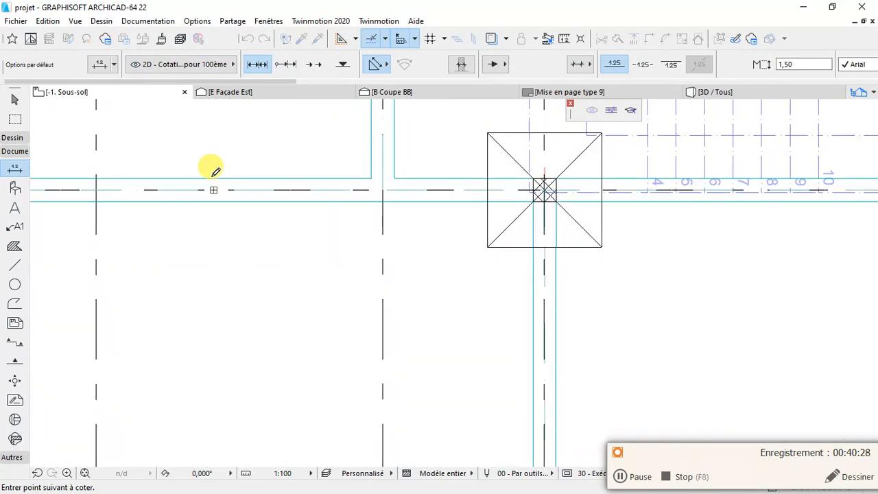
pyautogui.scroll(-3, 220, 176)
pyautogui.scroll(3, 204, 188)
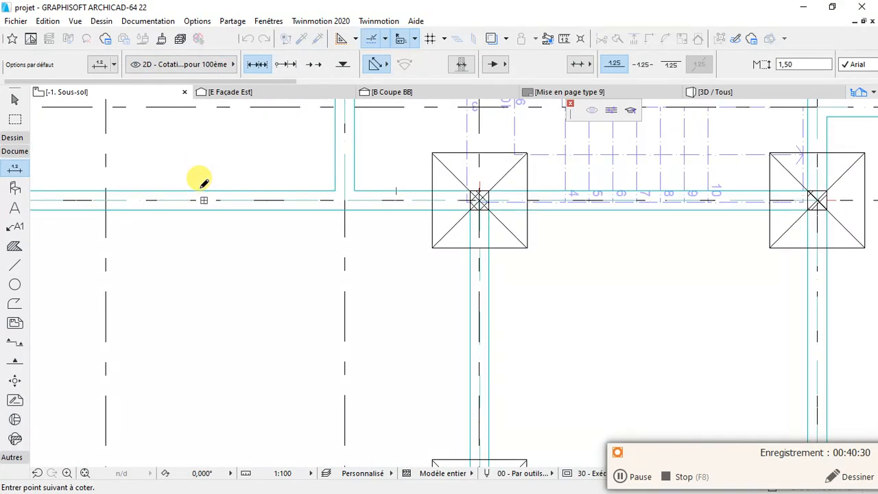
pyautogui.scroll(-3, 200, 203)
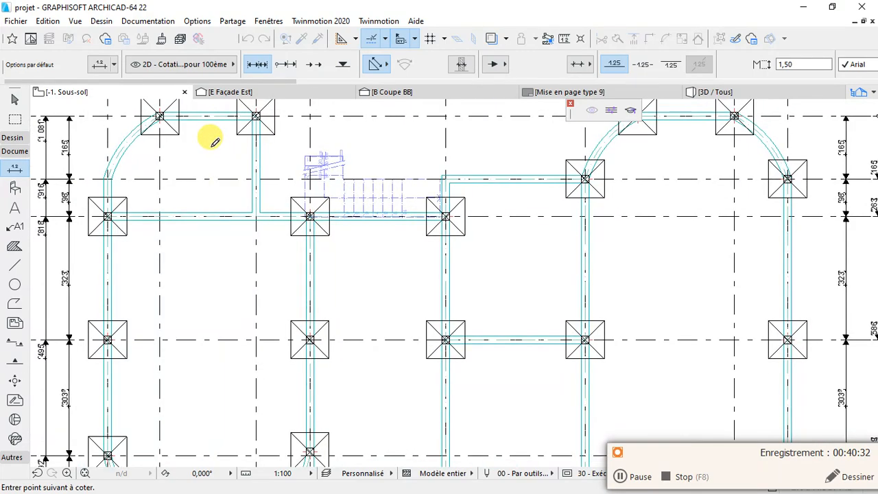
pyautogui.scroll(5, 199, 117)
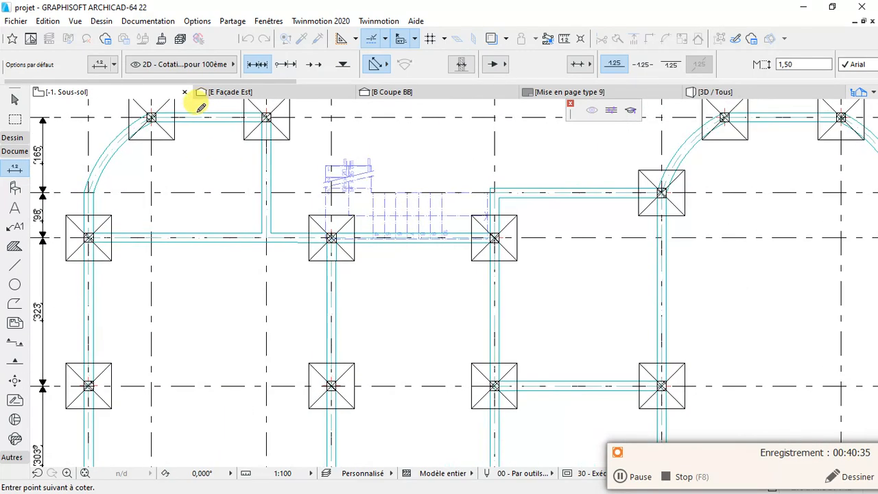
pyautogui.scroll(-3, 206, 124)
pyautogui.scroll(-1, 211, 136)
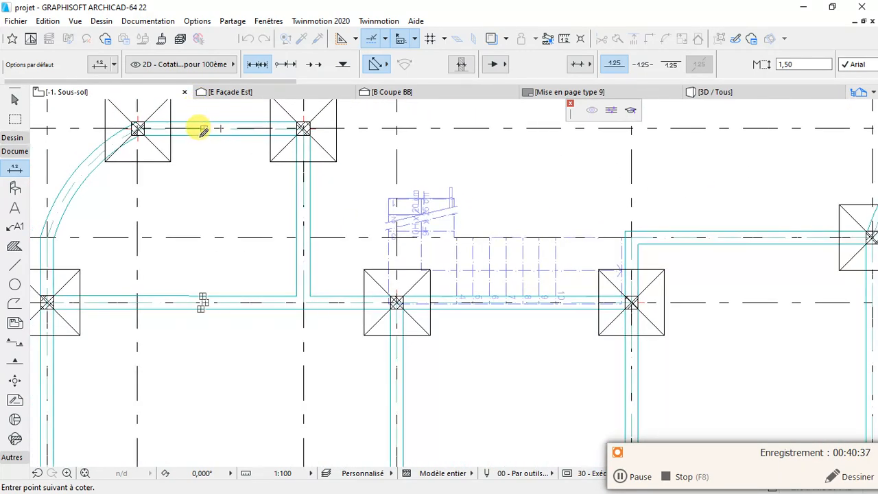
pyautogui.click(201, 131)
# - End the point picking and place the vertical beam dimension line between axes 2 and 3, crossing axis D
pyautogui.rightClick(245, 230)
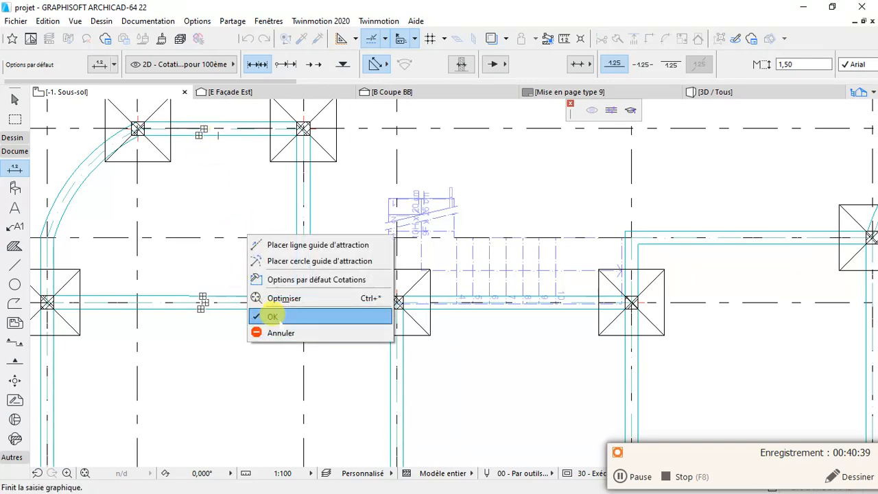
pyautogui.click(272, 314)
pyautogui.scroll(-5, 226, 252)
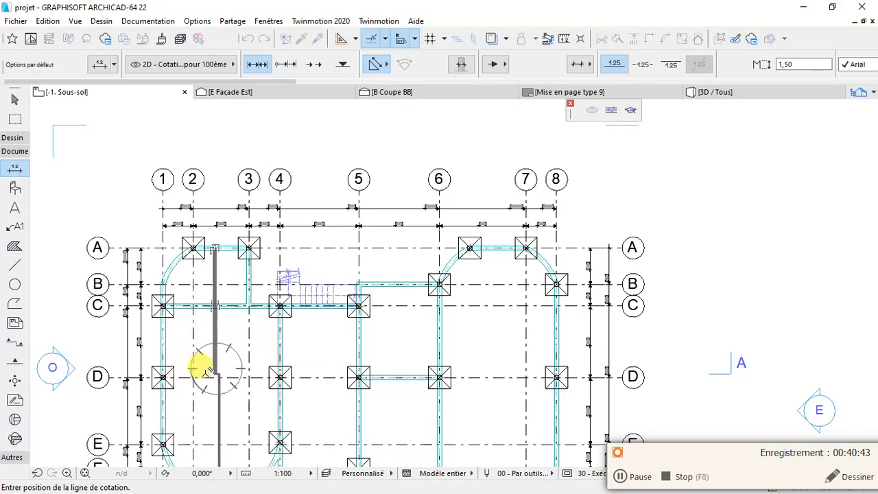
pyautogui.scroll(5, 205, 368)
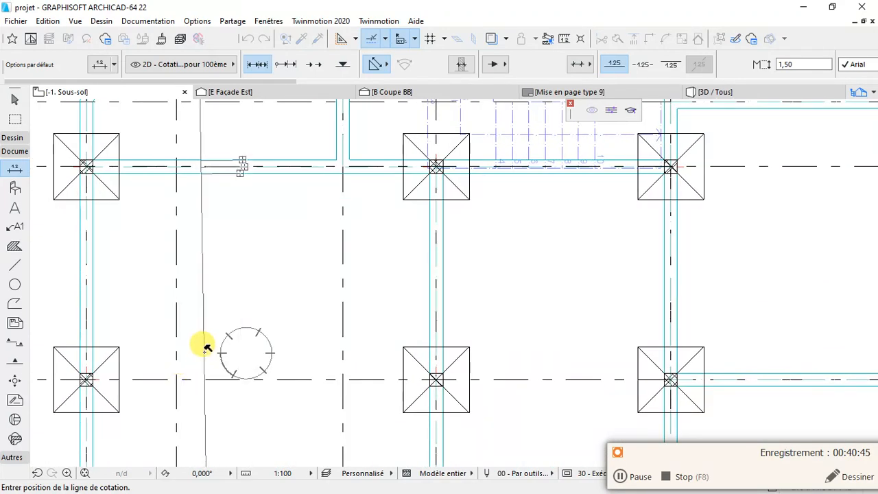
pyautogui.click(215, 334)
pyautogui.scroll(-2, 206, 245)
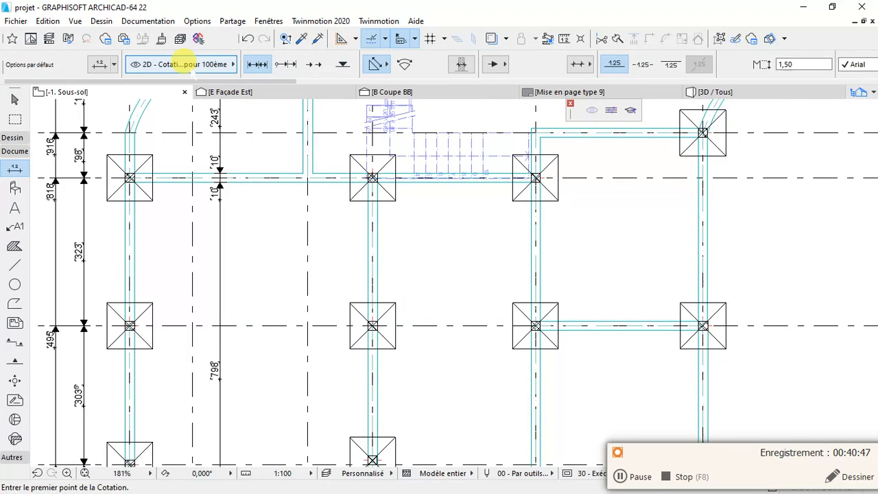
# - Delete the mid-beam point on axis C from the vertical dimension so only the two beam faces are dimensioned
pyautogui.scroll(6, 237, 192)
pyautogui.press('Escape')
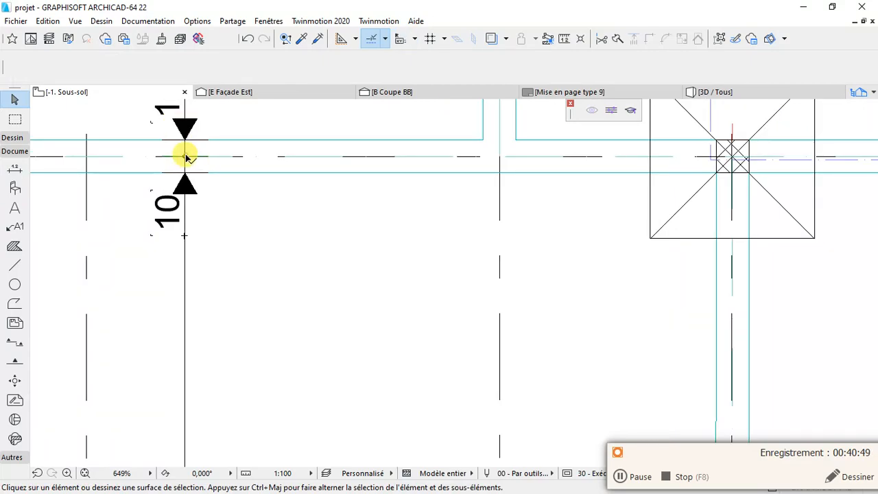
pyautogui.click(186, 158)
pyautogui.click(185, 157)
pyautogui.click(189, 146)
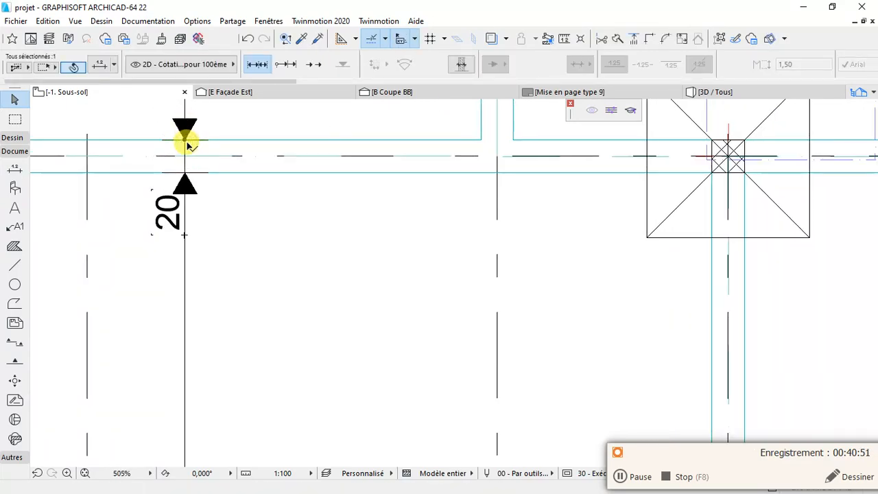
# - Delete the mid-beam point on axis A from the vertical dimension, keeping the two beam faces
pyautogui.scroll(-9, 206, 179)
pyautogui.scroll(11, 196, 199)
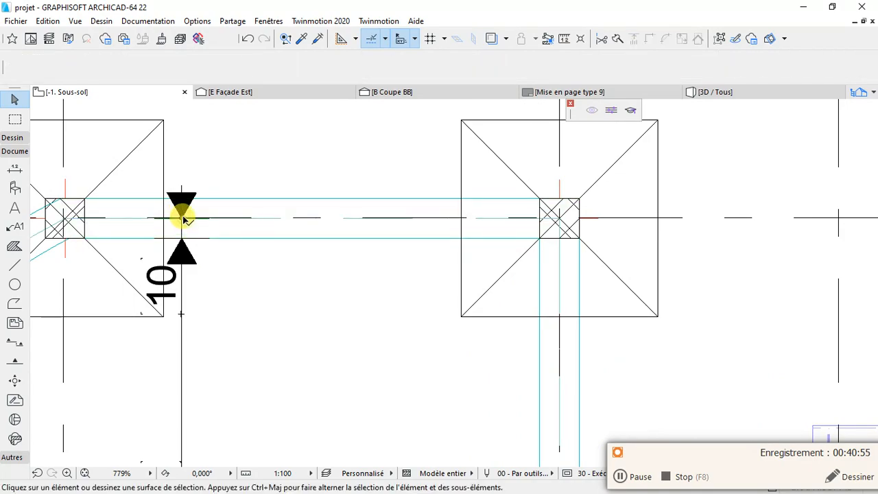
pyautogui.click(181, 218)
pyautogui.scroll(-9, 209, 198)
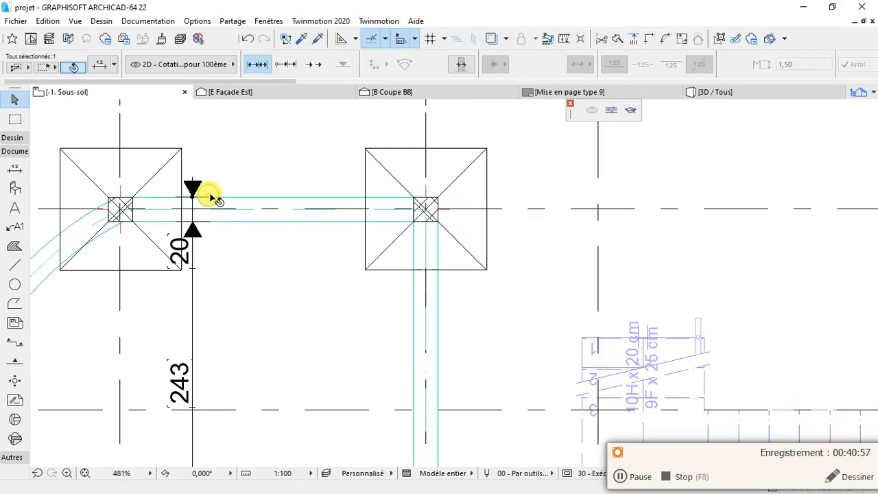
pyautogui.scroll(-4, 294, 298)
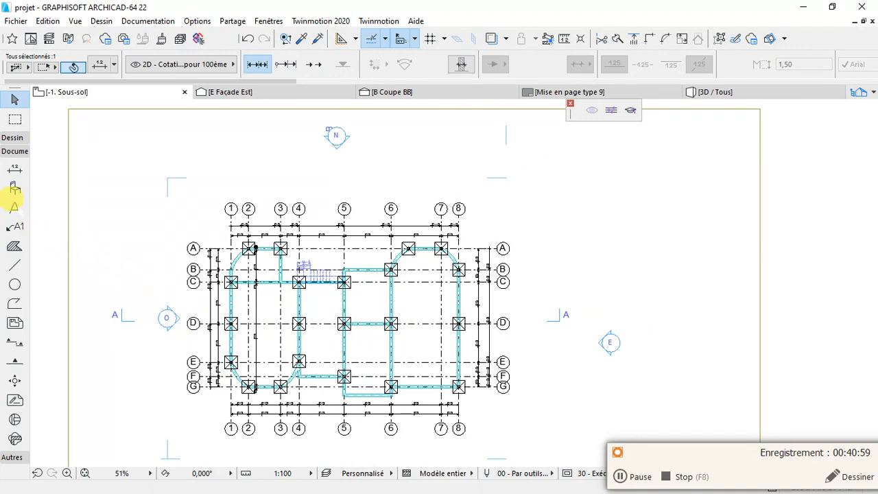
pyautogui.click(15, 168)
pyautogui.scroll(8, 232, 309)
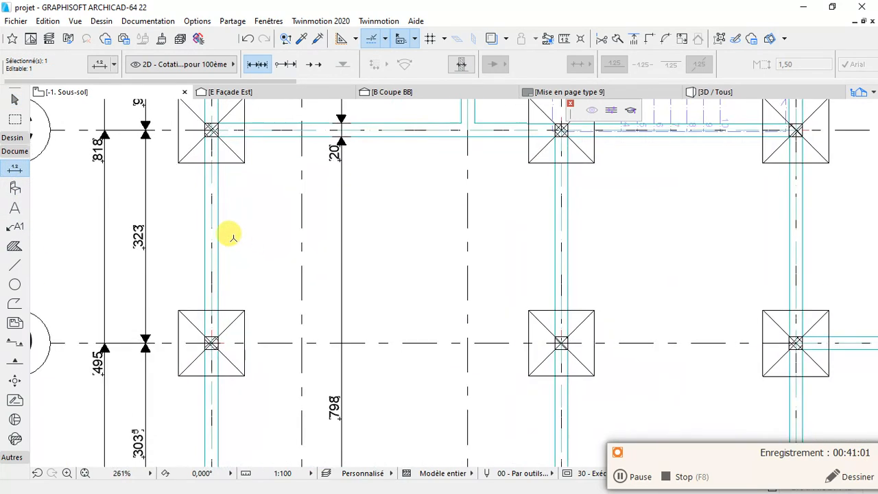
pyautogui.click(211, 261)
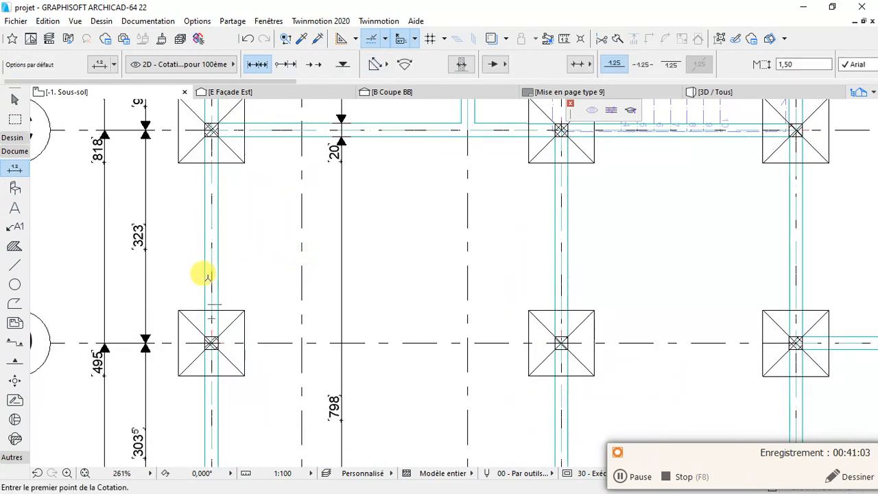
pyautogui.click(204, 276)
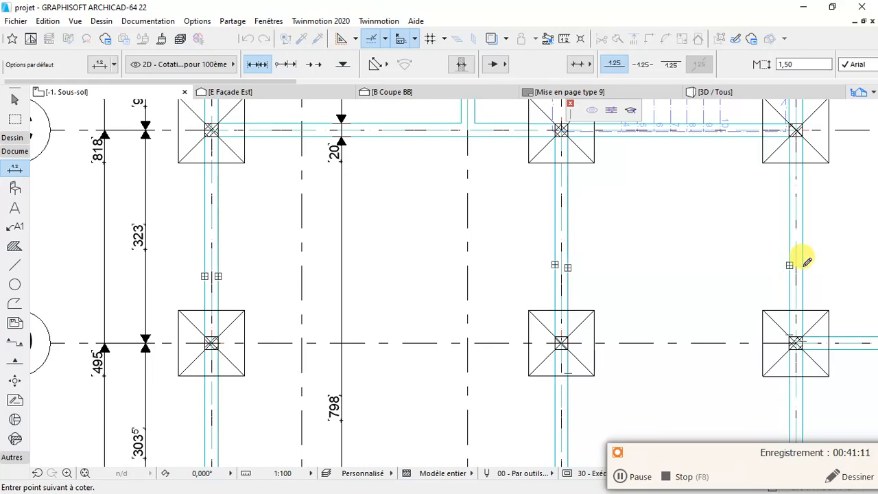
pyautogui.scroll(-5, 807, 263)
pyautogui.scroll(5, 767, 249)
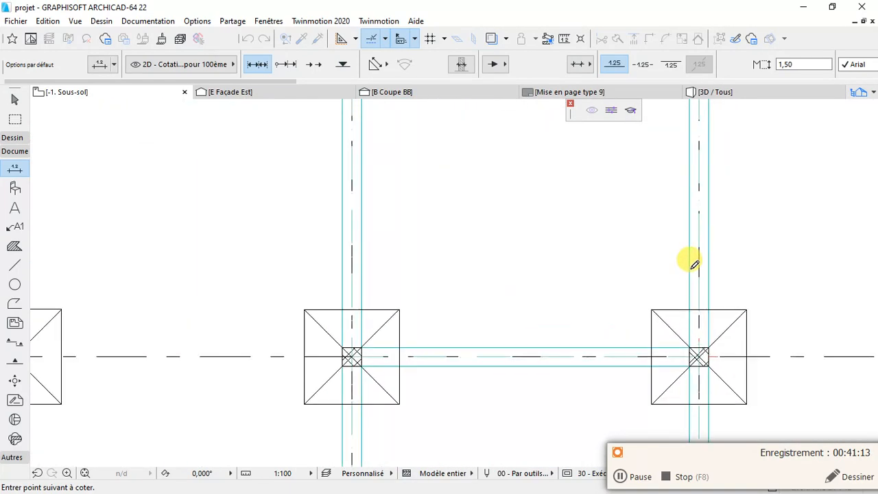
pyautogui.scroll(-4, 569, 255)
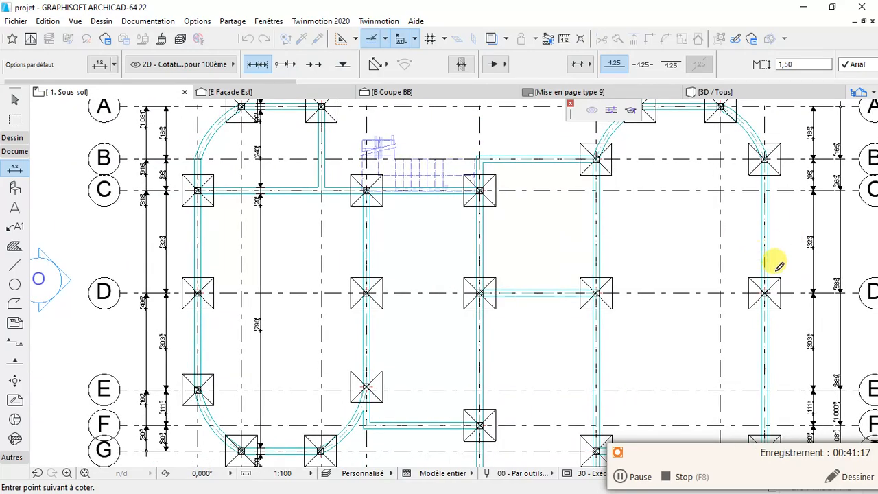
pyautogui.scroll(2, 741, 257)
pyautogui.scroll(-5, 686, 251)
pyautogui.scroll(3, 679, 248)
pyautogui.scroll(4, 686, 251)
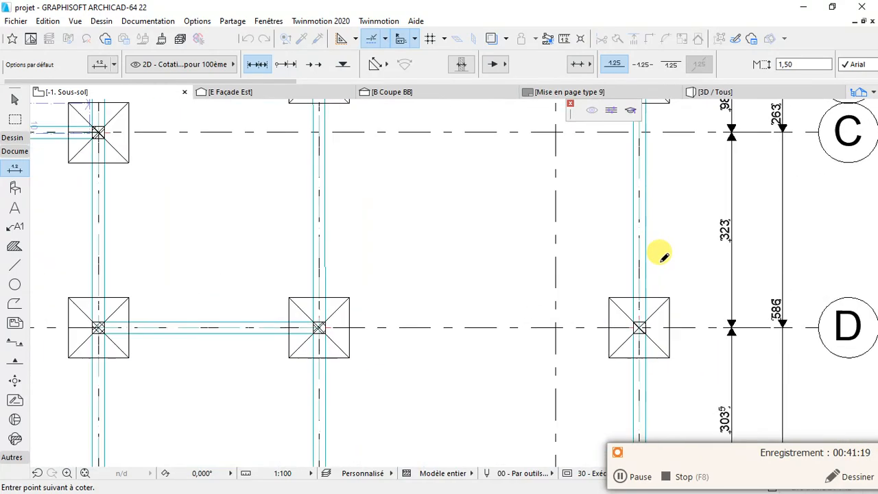
pyautogui.rightClick(366, 227)
pyautogui.click(399, 314)
pyautogui.scroll(-4, 292, 272)
pyautogui.scroll(-2, 291, 272)
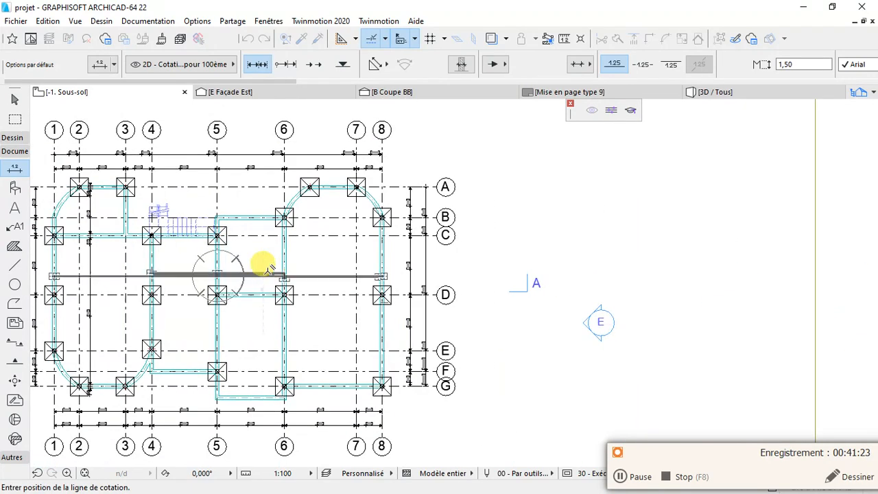
pyautogui.scroll(4, 203, 254)
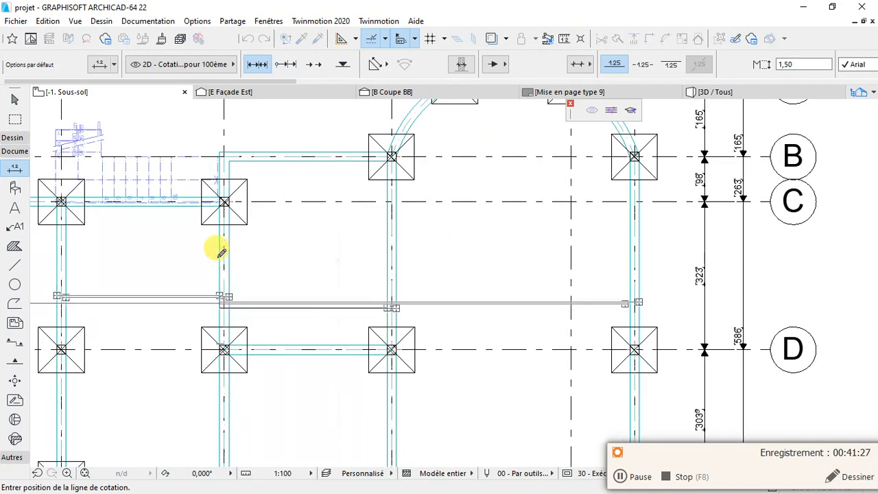
pyautogui.press('Escape')
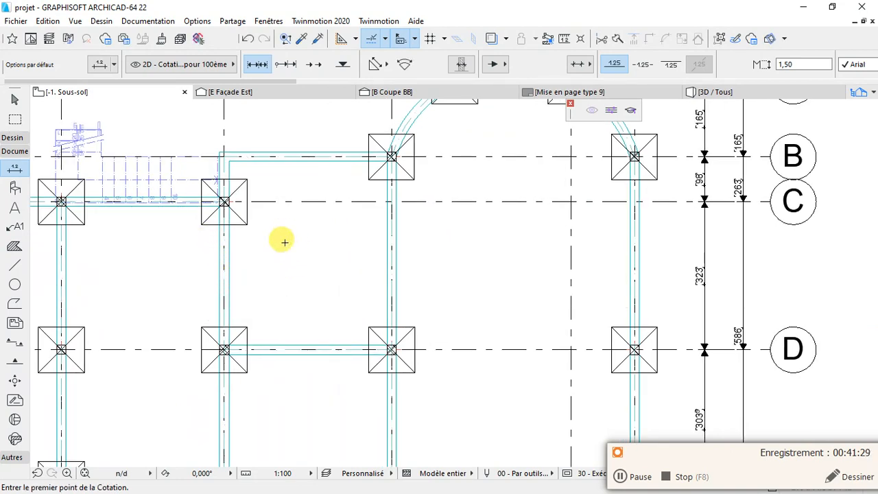
# - Start a horizontal dimension by picking both faces of the foundation beams on axes 1, 4, 5, 6 and 8 between axes C and D
pyautogui.scroll(-4, 220, 305)
pyautogui.scroll(5, 92, 305)
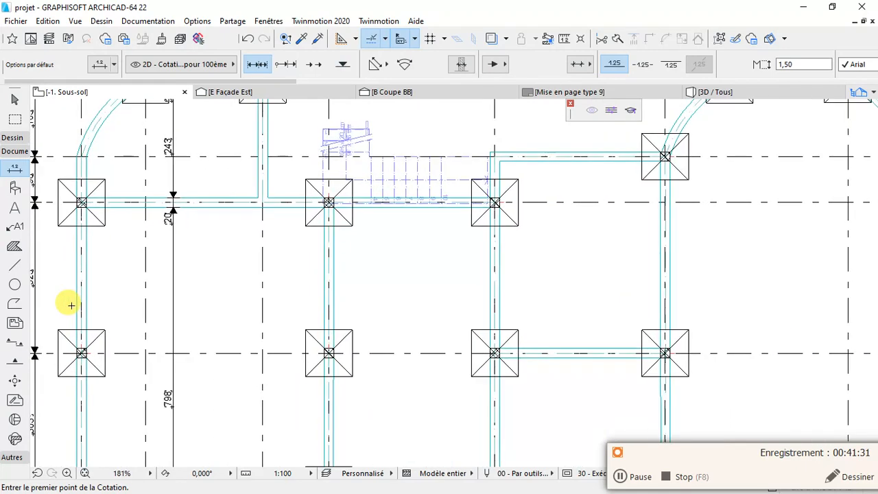
pyautogui.click(83, 336)
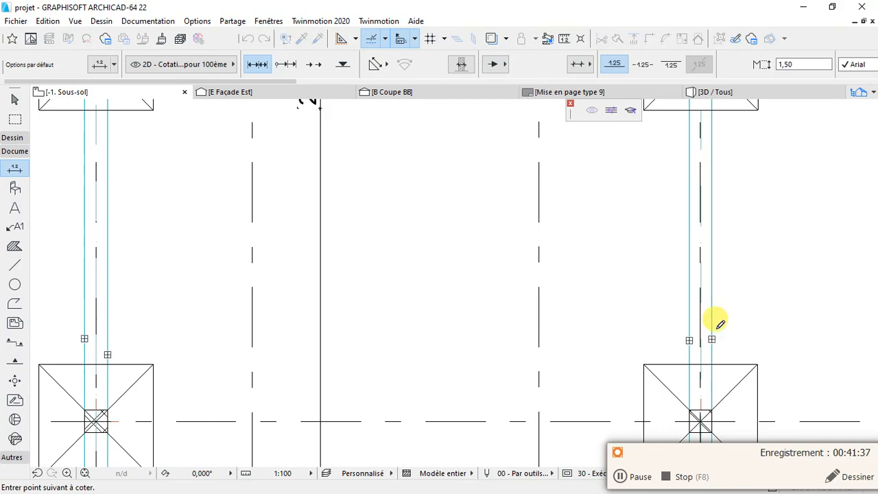
pyautogui.scroll(-3, 563, 306)
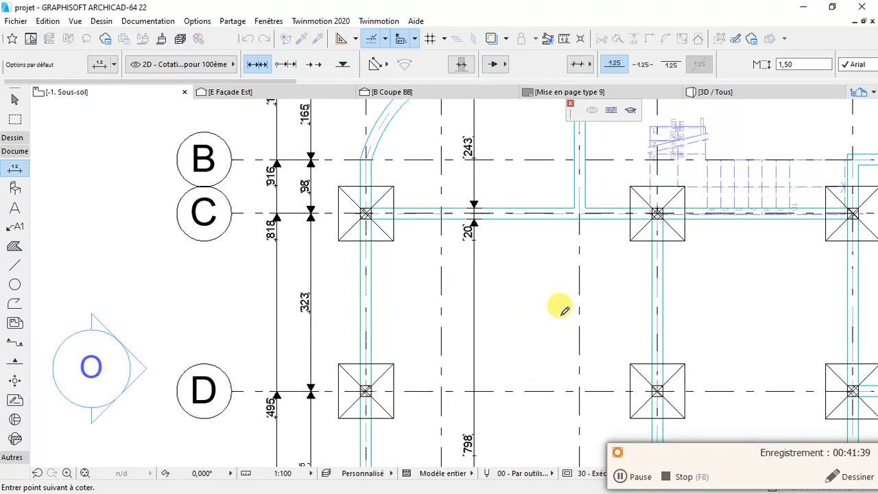
pyautogui.scroll(-2, 723, 327)
pyautogui.scroll(3, 743, 331)
pyautogui.scroll(2, 743, 331)
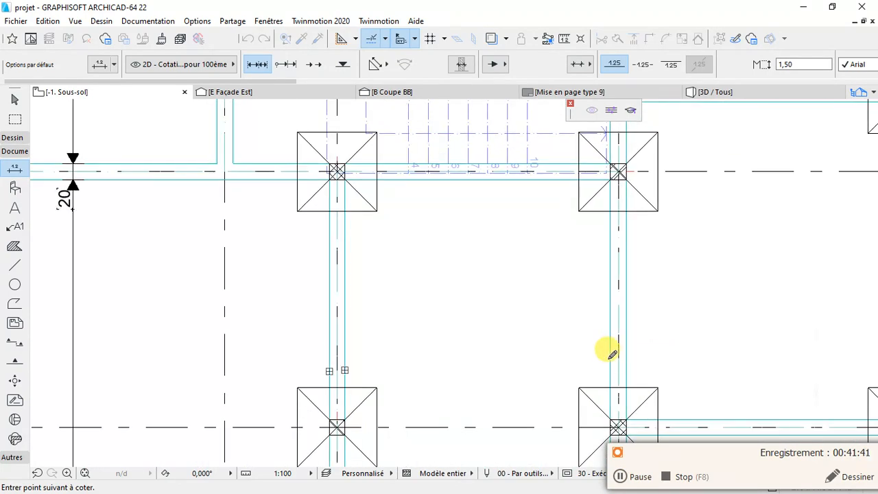
pyautogui.scroll(-5, 490, 314)
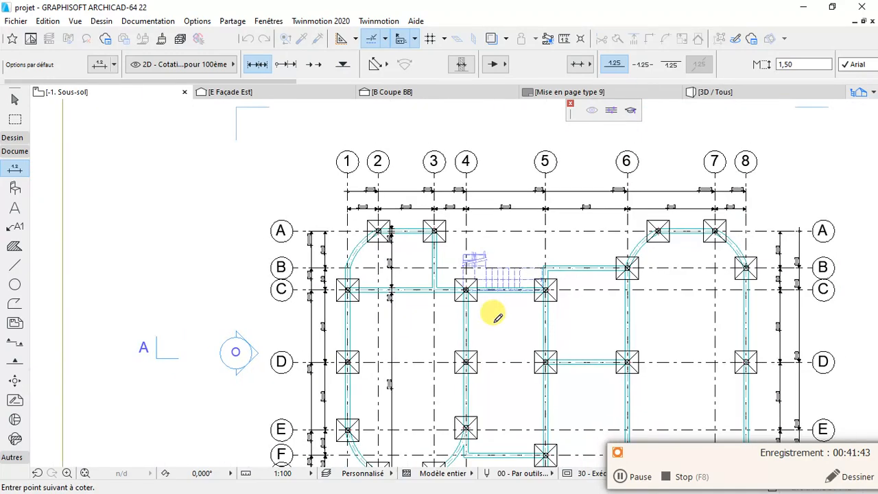
pyautogui.scroll(4, 652, 347)
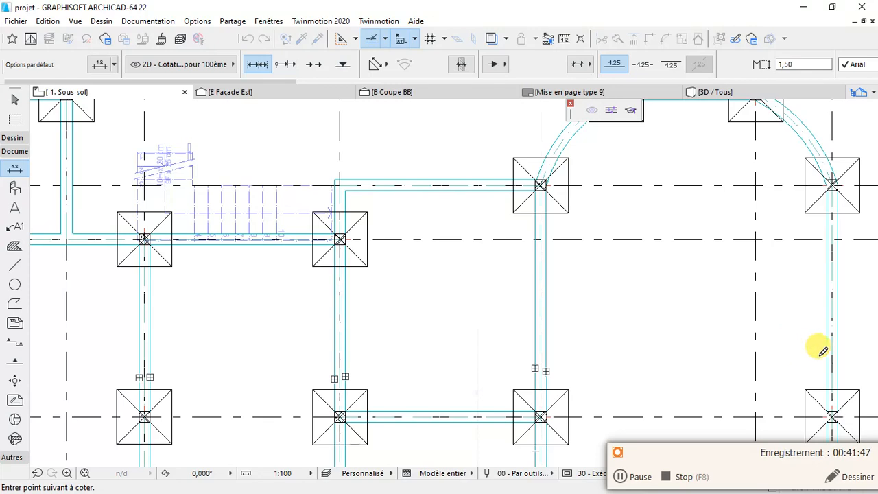
pyautogui.scroll(-4, 839, 355)
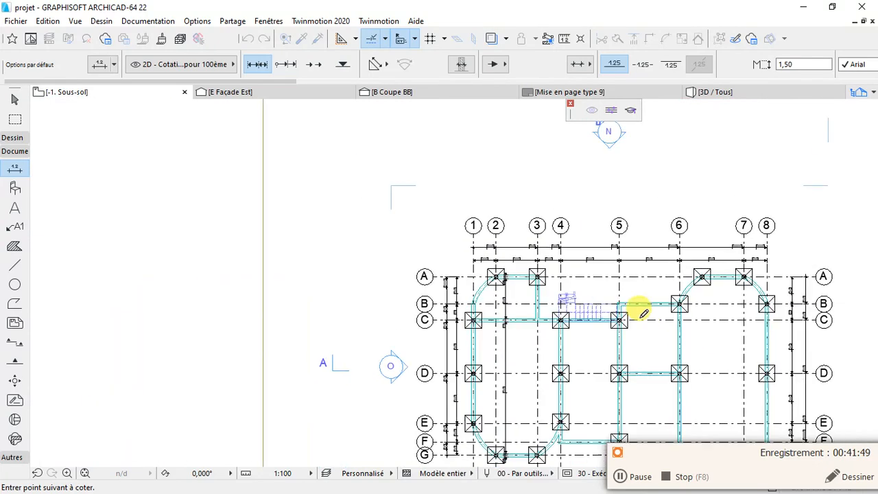
# - End the point picking and place the beam dimension as a horizontal line between axes C and D
pyautogui.rightClick(592, 339)
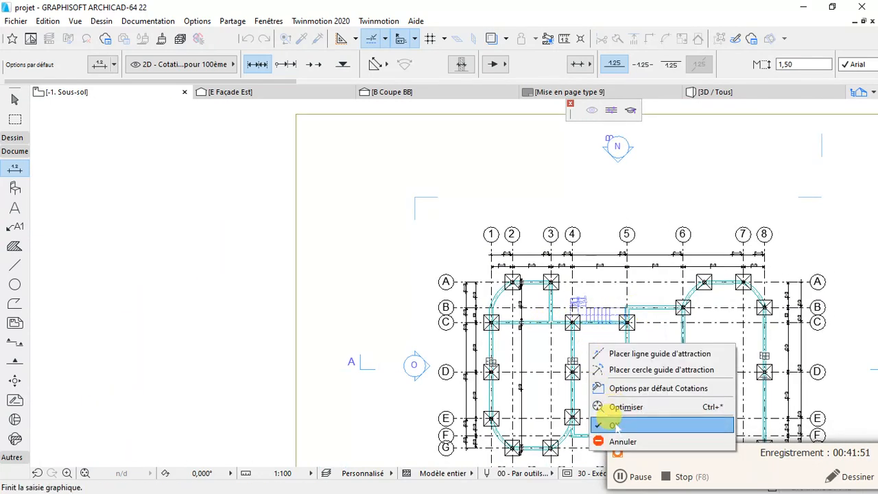
pyautogui.click(608, 424)
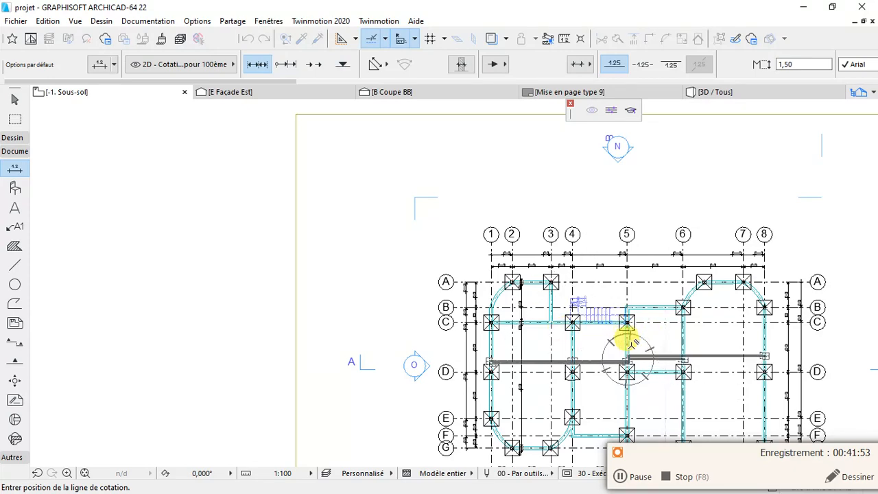
pyautogui.scroll(5, 622, 334)
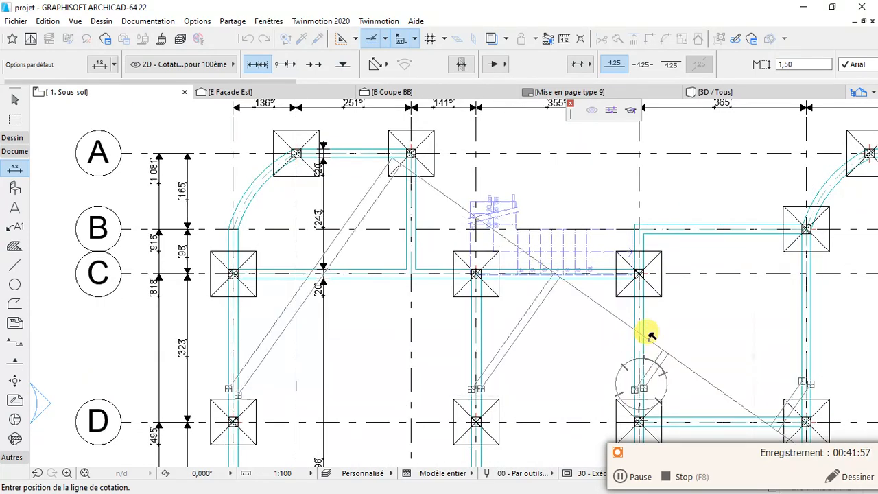
pyautogui.scroll(4, 635, 336)
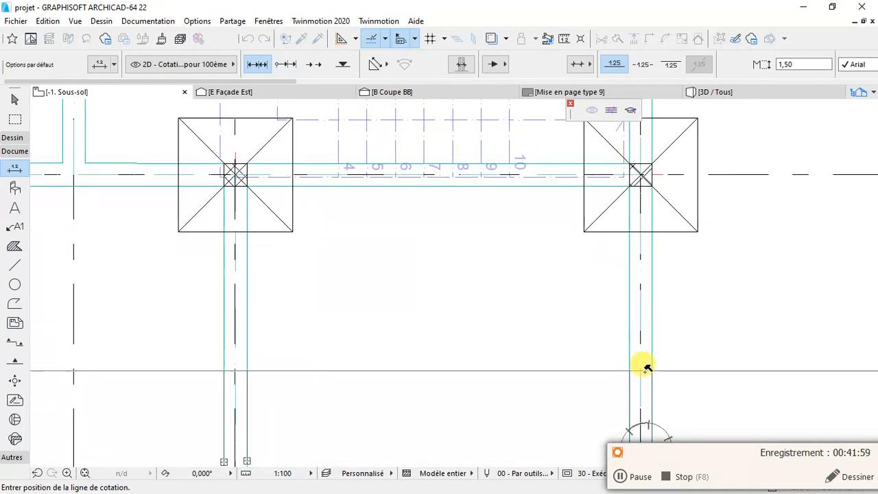
pyautogui.click(643, 378)
pyautogui.scroll(-6, 539, 304)
pyautogui.scroll(3, 565, 341)
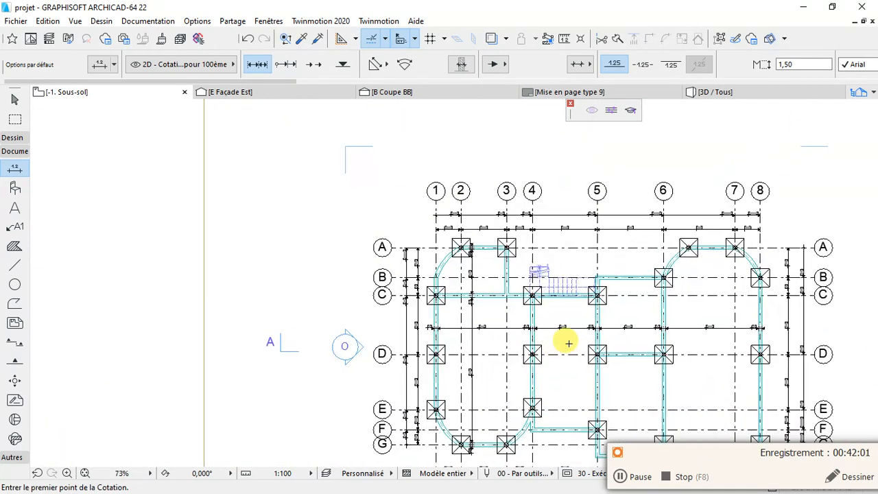
# - Examine the dimensioned basement plan as a whole and the building's columns and footings from several sides in the 3D view
pyautogui.scroll(-3, 506, 256)
pyautogui.scroll(5, 551, 324)
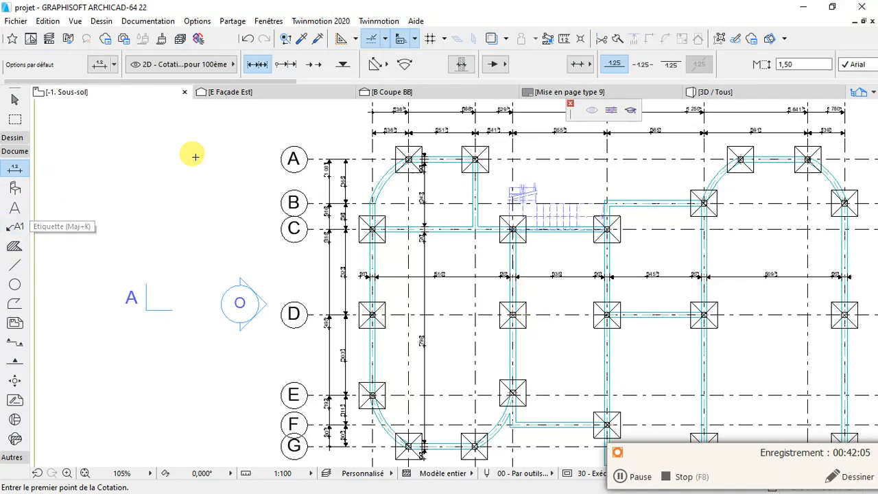
pyautogui.scroll(-5, 435, 226)
pyautogui.scroll(4, 367, 141)
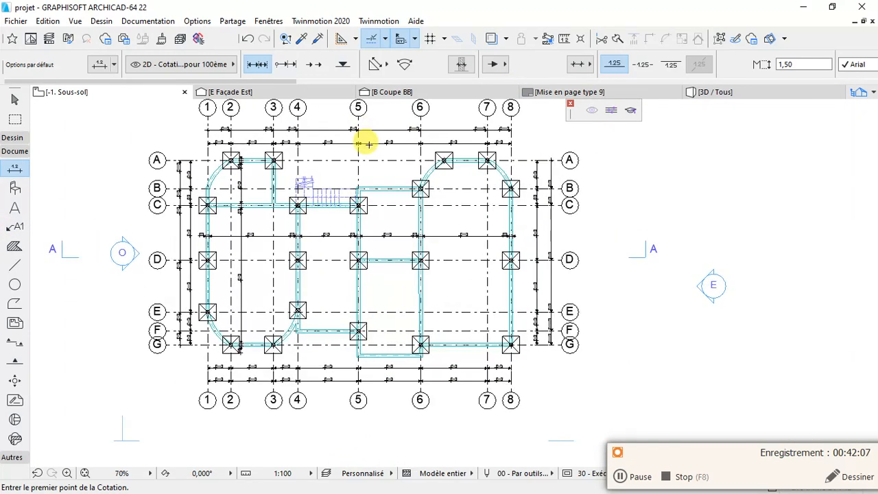
pyautogui.scroll(-2, 403, 205)
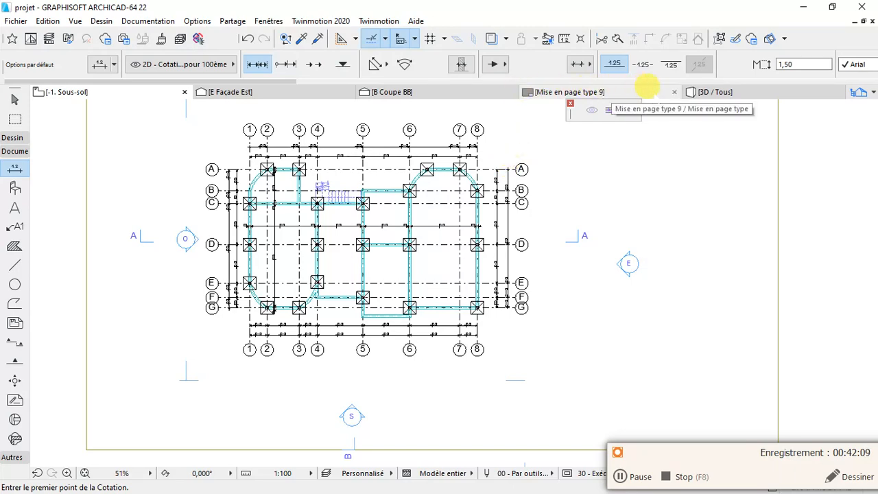
pyautogui.click(700, 92)
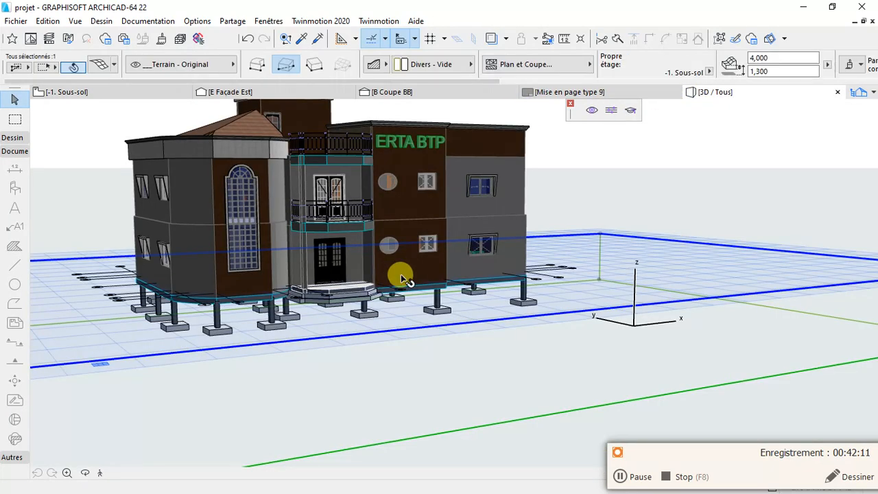
pyautogui.scroll(-2, 396, 290)
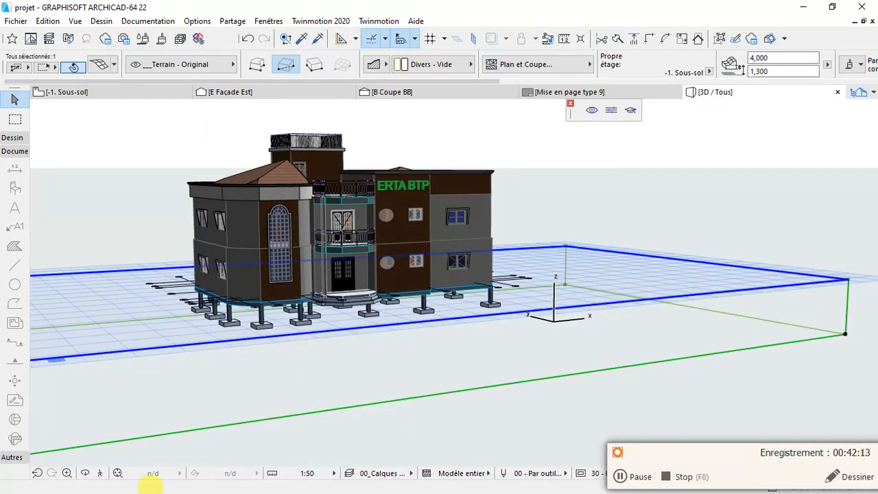
pyautogui.click(84, 472)
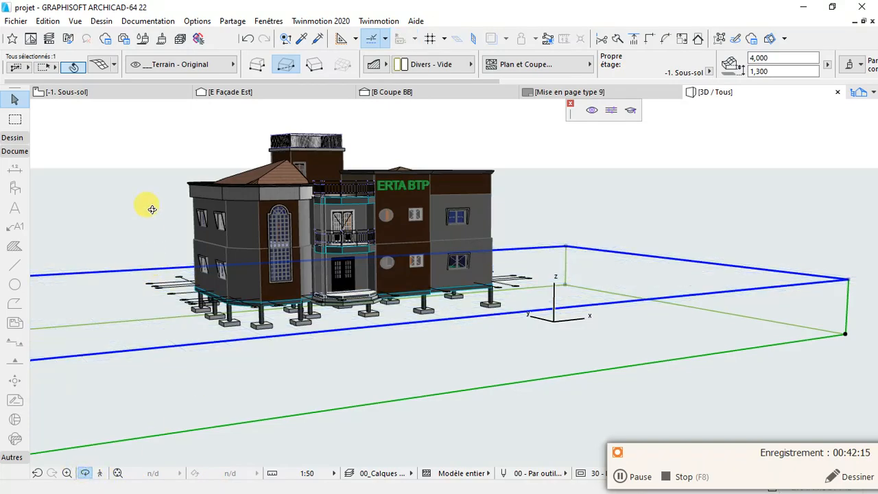
pyautogui.moveTo(147, 202); pyautogui.dragTo(229, 204)
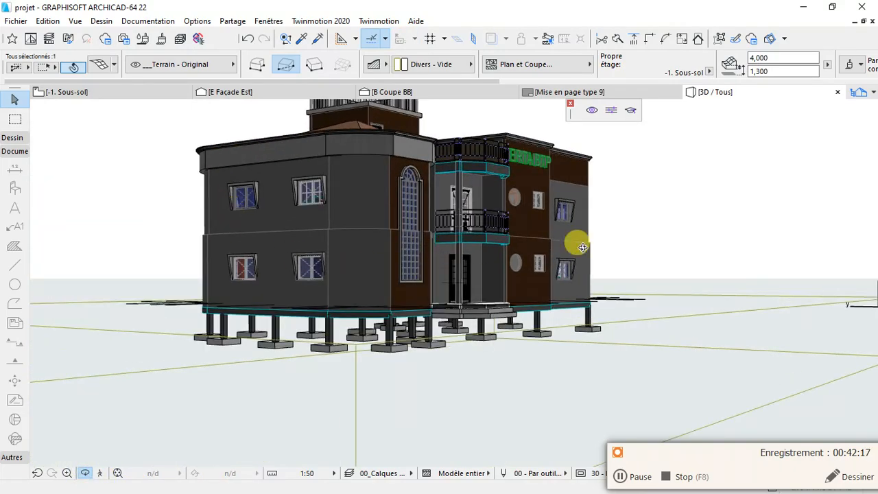
pyautogui.moveTo(577, 240); pyautogui.dragTo(269, 202)
pyautogui.scroll(5, 545, 290)
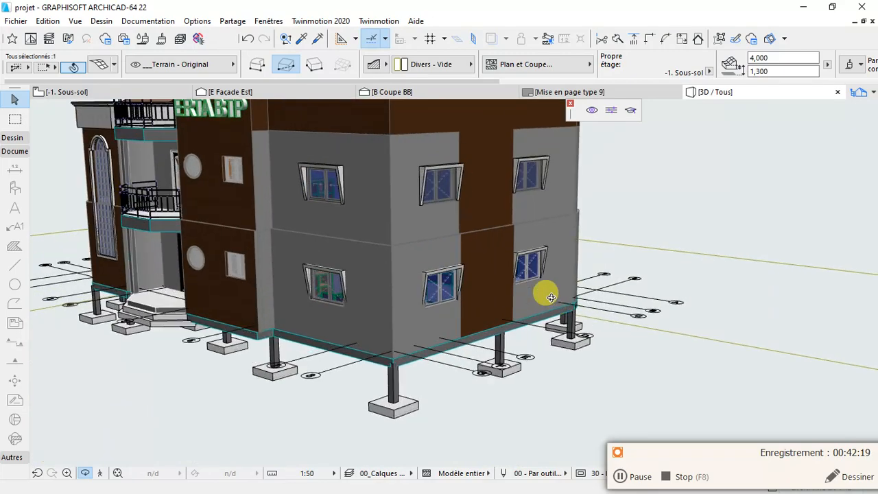
pyautogui.moveTo(416, 300); pyautogui.dragTo(227, 206)
pyautogui.scroll(-2, 227, 206)
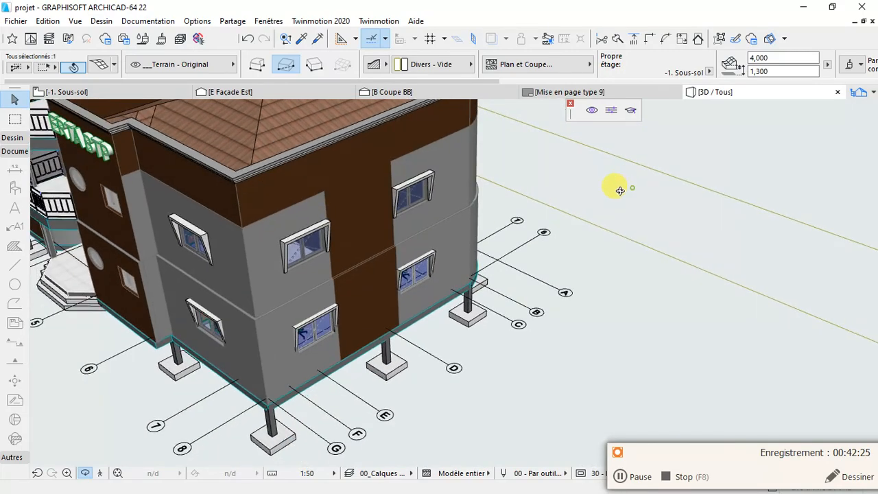
pyautogui.moveTo(621, 192); pyautogui.dragTo(355, 172)
pyautogui.scroll(2, 353, 212)
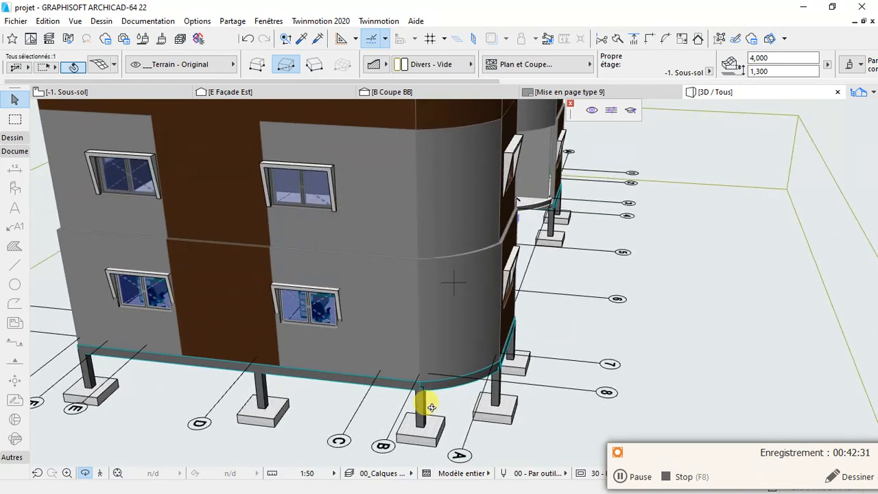
# - Open the layout "Mise en page type 9" and move the Coupe BB drawing off the sheet to clear the page
pyautogui.click(549, 91)
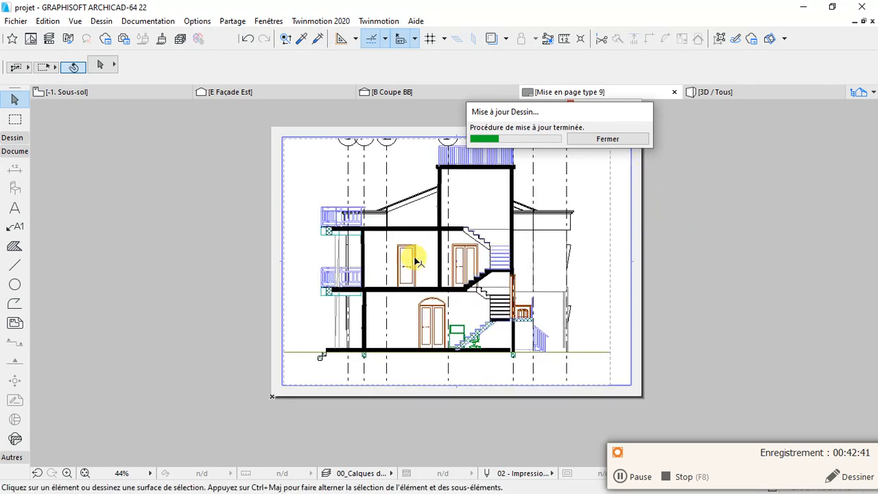
pyautogui.click(449, 250)
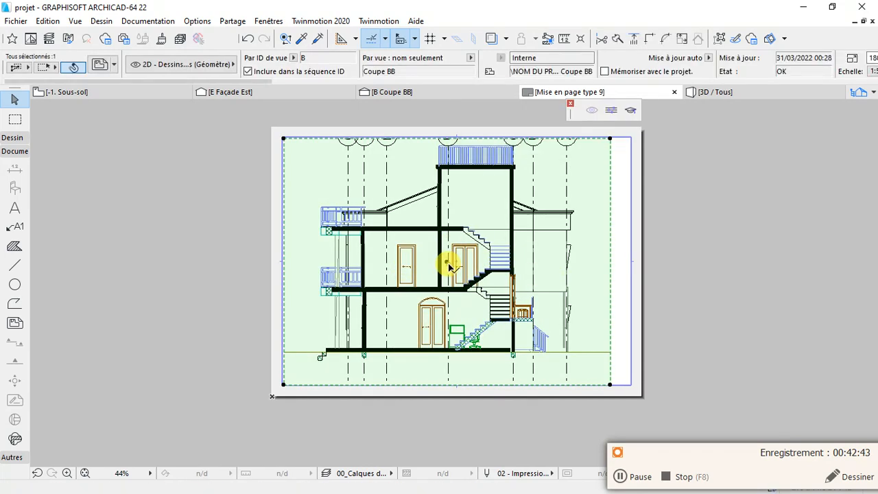
pyautogui.moveTo(450, 266)
pyautogui.mouseDown()
pyautogui.moveTo(245, 281)
pyautogui.moveTo(74, 276)
pyautogui.mouseUp()
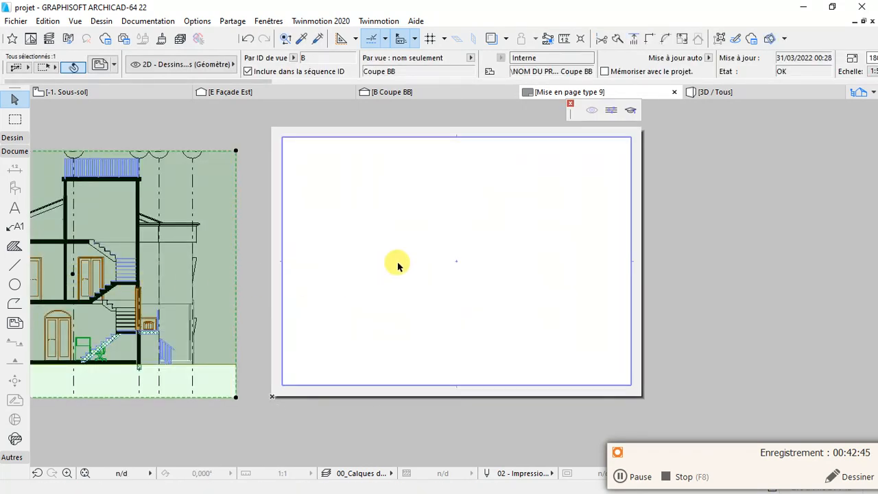
pyautogui.scroll(-3, 398, 260)
pyautogui.scroll(2, 426, 236)
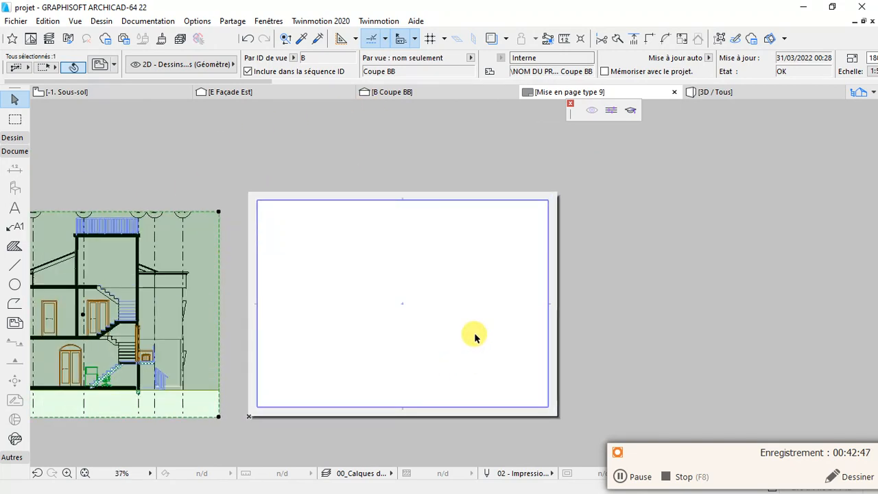
# - Display the floating Navigator and place the "-1. Sous-sol" plan from the project map on the layout
pyautogui.click(859, 92)
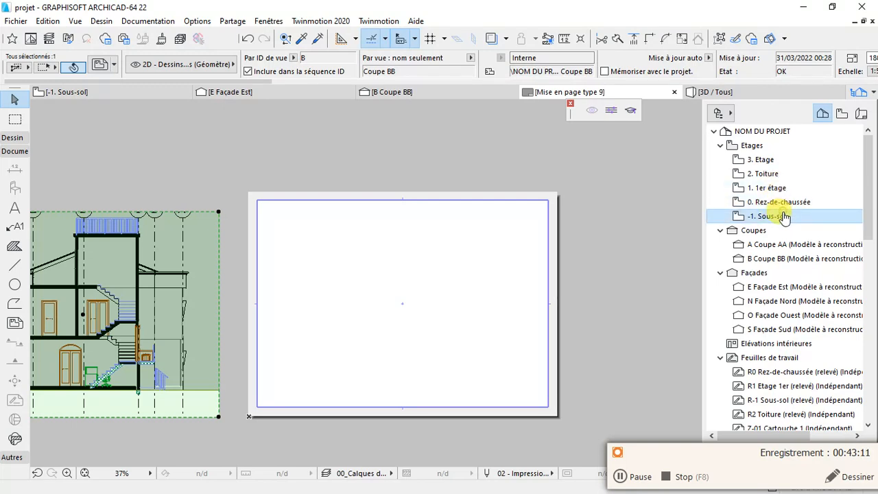
pyautogui.click(718, 113)
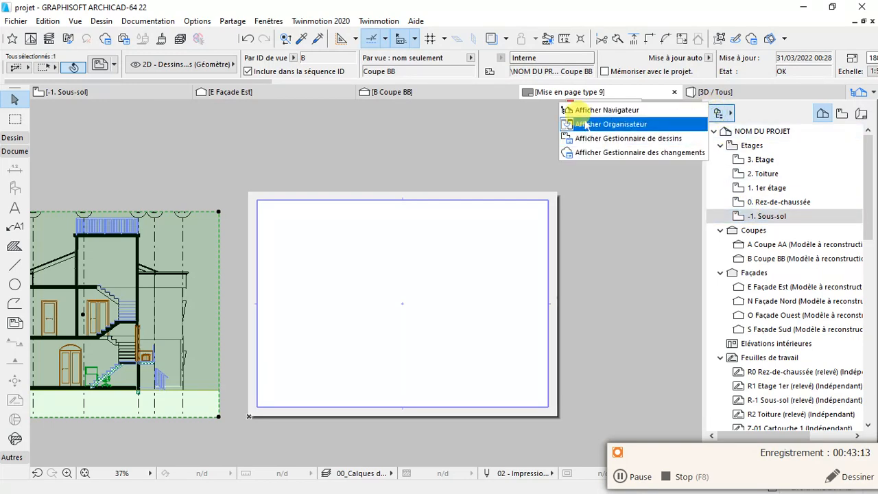
pyautogui.click(582, 121)
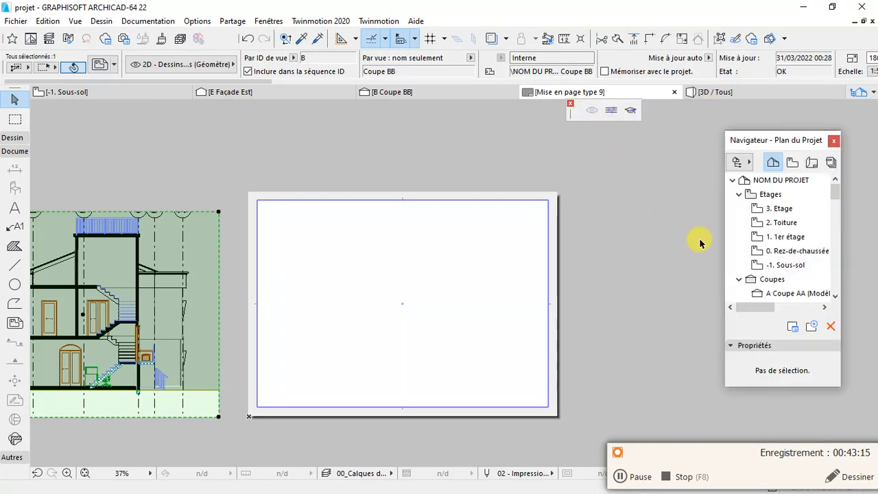
pyautogui.moveTo(789, 264)
pyautogui.mouseDown()
pyautogui.moveTo(337, 285)
pyautogui.moveTo(363, 287)
pyautogui.mouseUp()
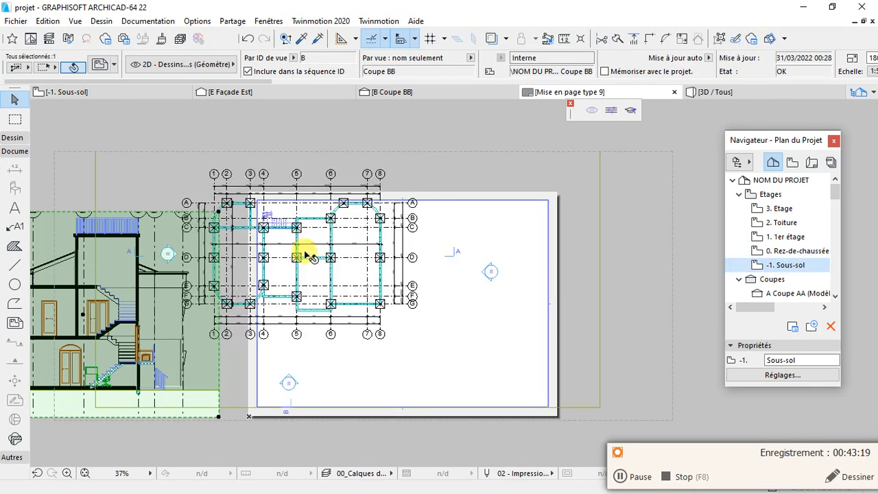
# - Crop the Sous-sol drawing's frame on all sides so it closely surrounds the foundation plan, its dimensions and axis bubbles
pyautogui.click(674, 152)
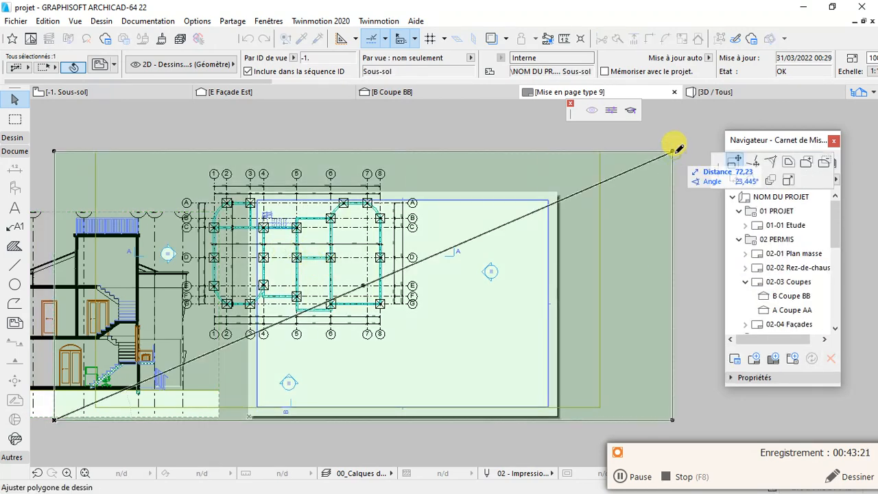
pyautogui.click(402, 165)
pyautogui.scroll(-3, 405, 274)
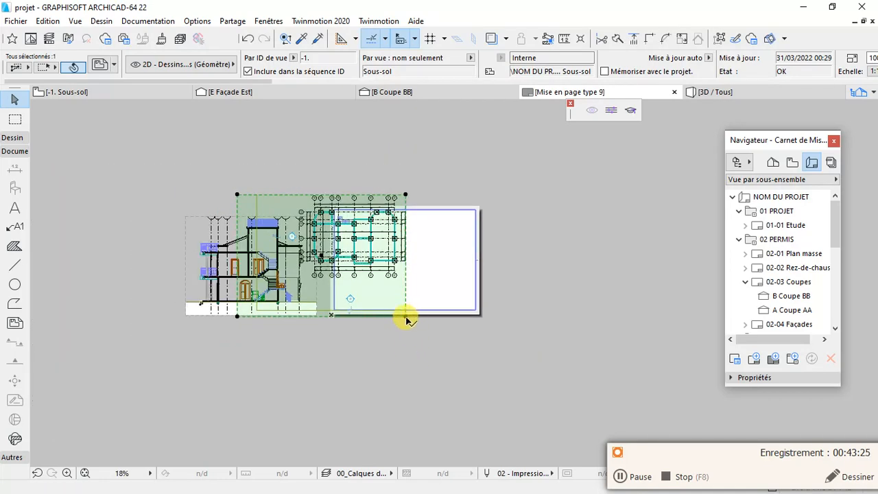
pyautogui.click(411, 314)
pyautogui.click(414, 300)
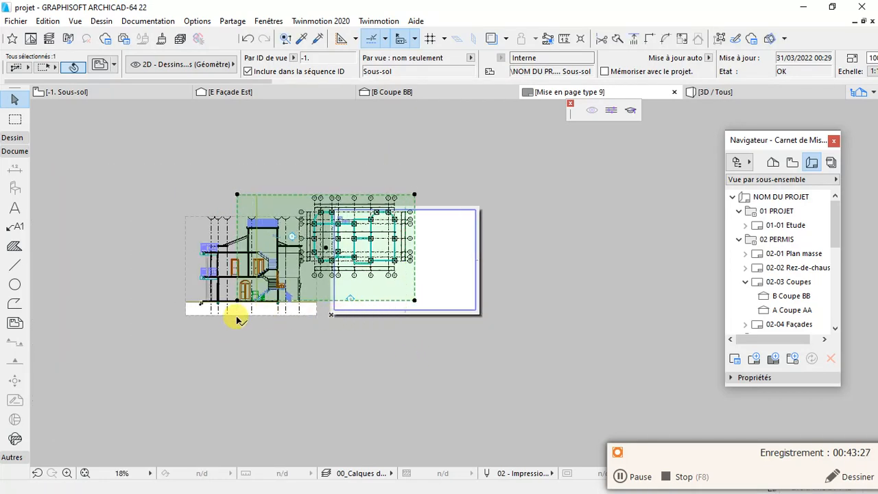
pyautogui.click(414, 195)
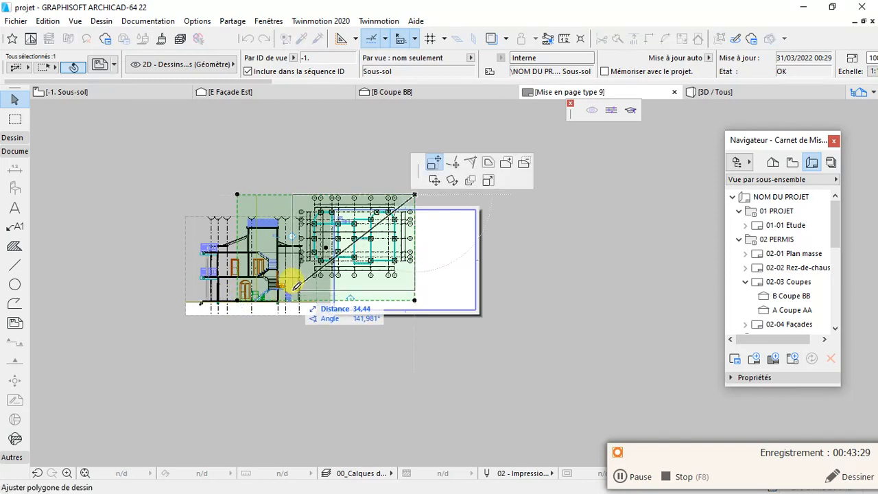
pyautogui.click(297, 277)
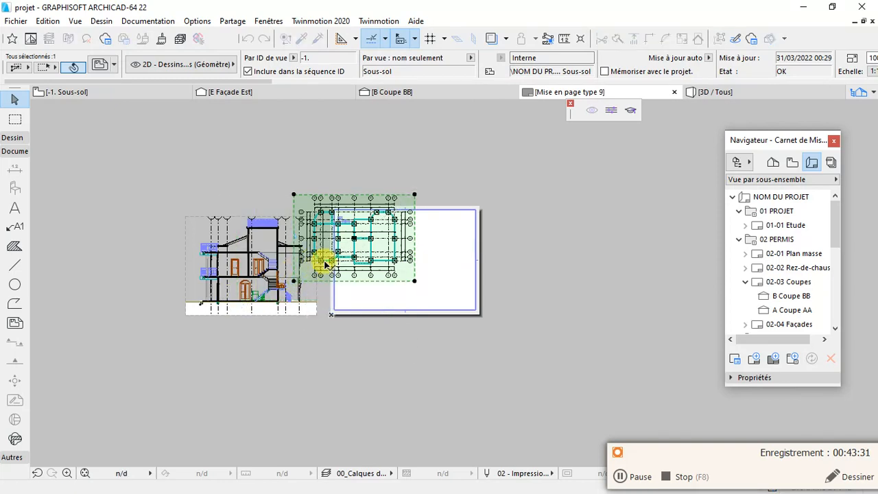
# - Move the cropped Sous-sol drawing onto the layout sheet so it lies inside the margin frame
pyautogui.click(353, 238)
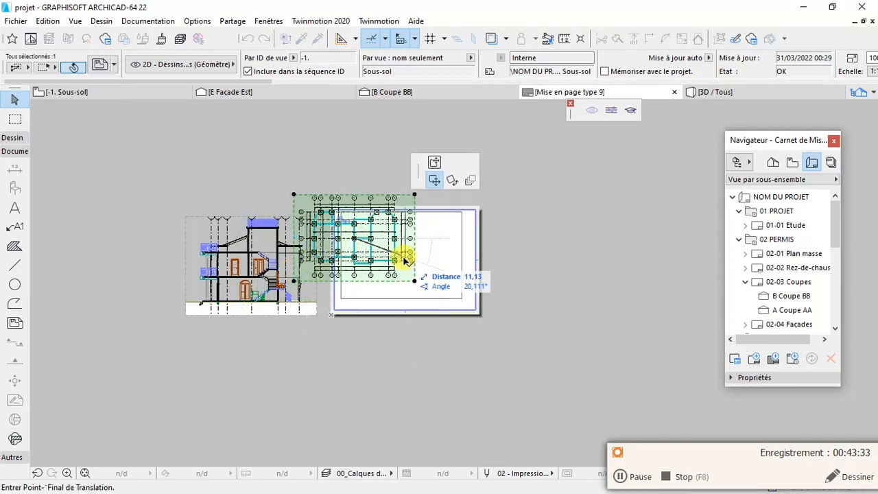
pyautogui.click(398, 251)
pyautogui.scroll(4, 398, 251)
pyautogui.scroll(1, 371, 221)
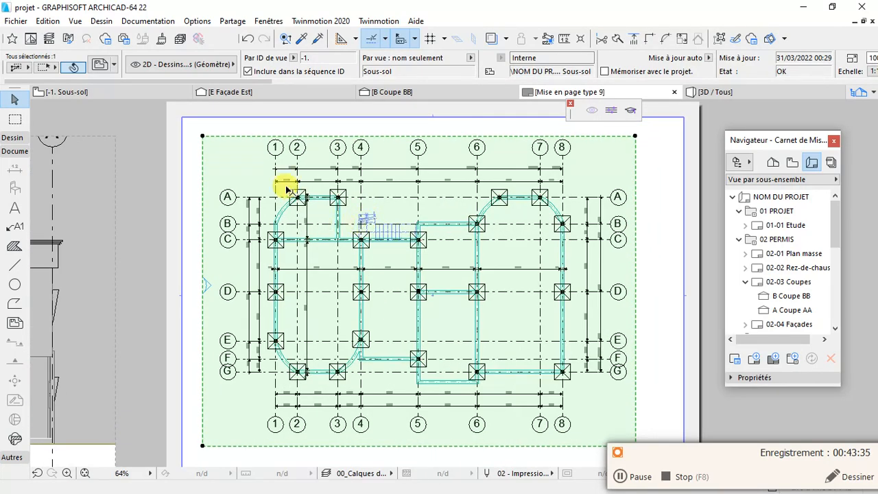
# - Resize the Sous-sol drawing proportionally from its opposite corners until it fills the sheet's margin frame
pyautogui.click(203, 139)
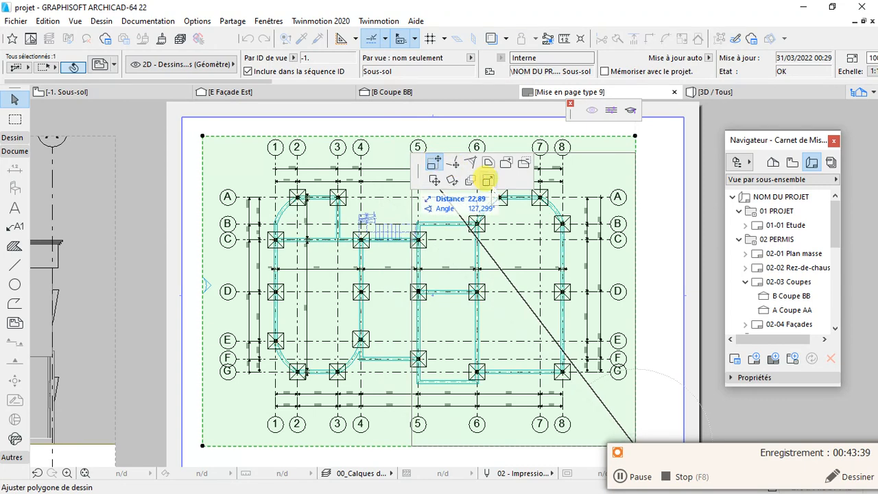
pyautogui.click(490, 181)
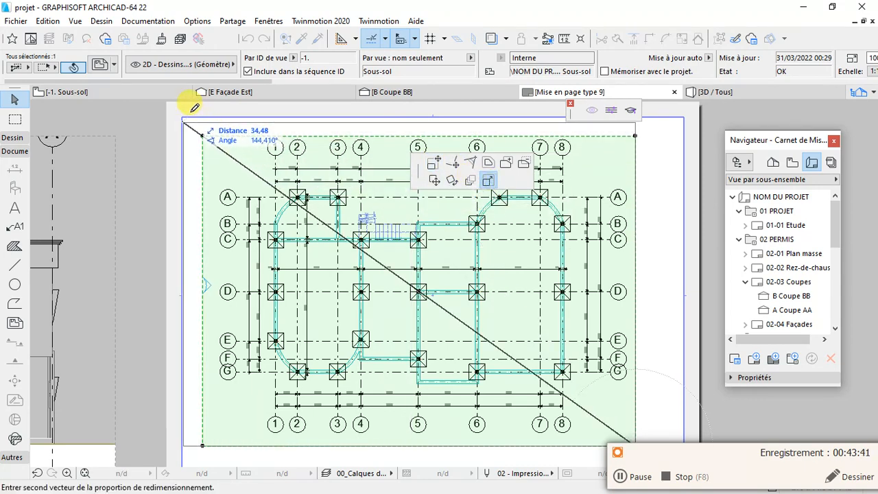
pyautogui.click(190, 118)
pyautogui.scroll(-4, 195, 131)
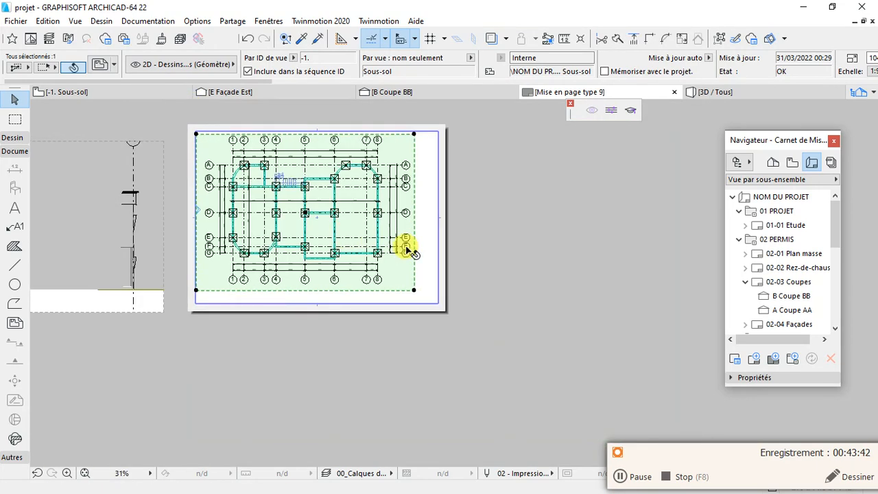
pyautogui.click(415, 291)
pyautogui.click(446, 306)
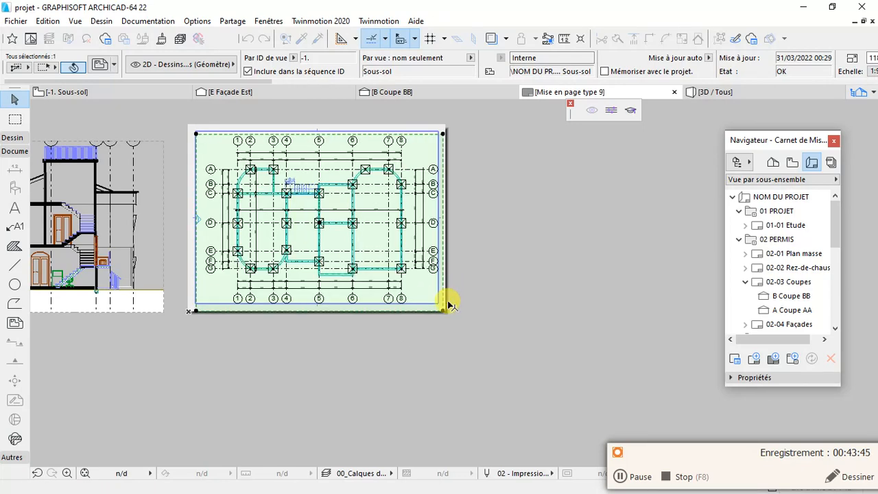
pyautogui.click(445, 313)
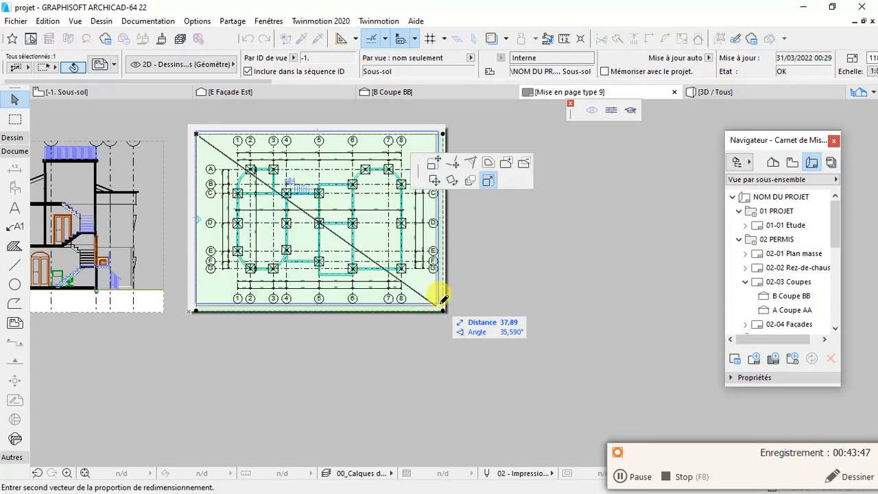
pyautogui.click(437, 305)
pyautogui.scroll(3, 358, 310)
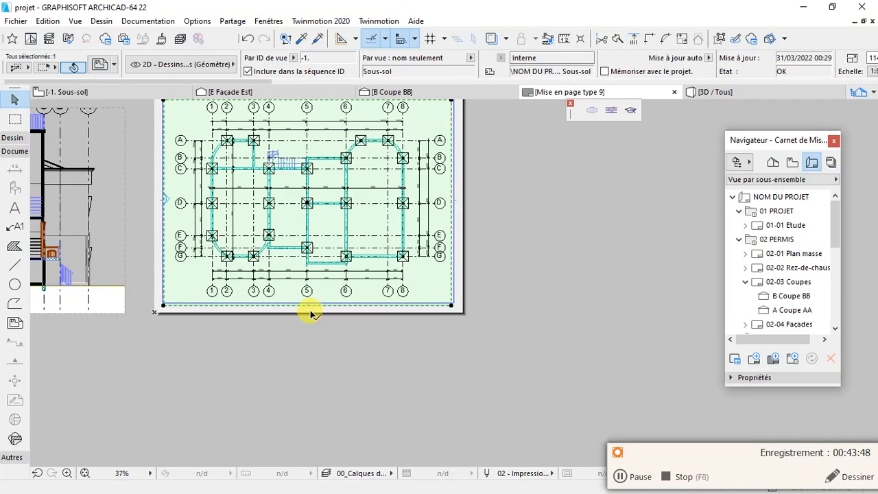
pyautogui.press('Escape')
# - Examine the readability of the foundation plan's dimensions on the layout and view the dimensioned Coupe BB section
pyautogui.scroll(-3, 583, 275)
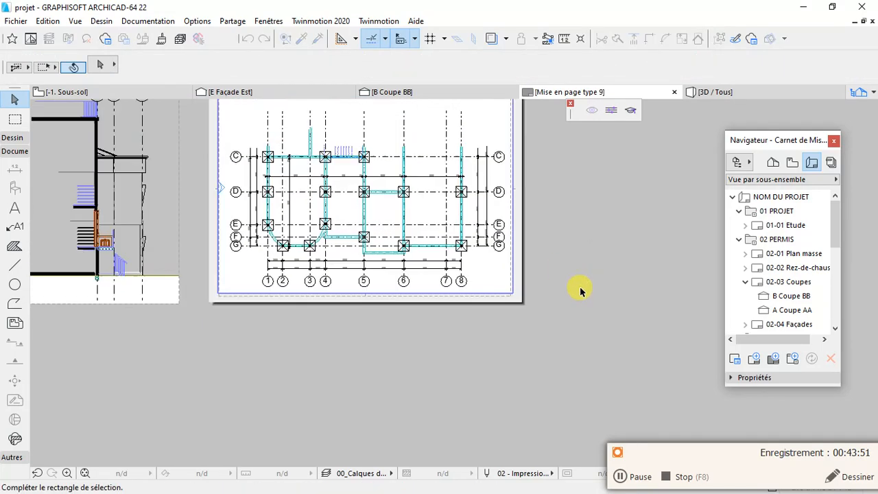
pyautogui.scroll(3, 521, 182)
pyautogui.scroll(2, 487, 206)
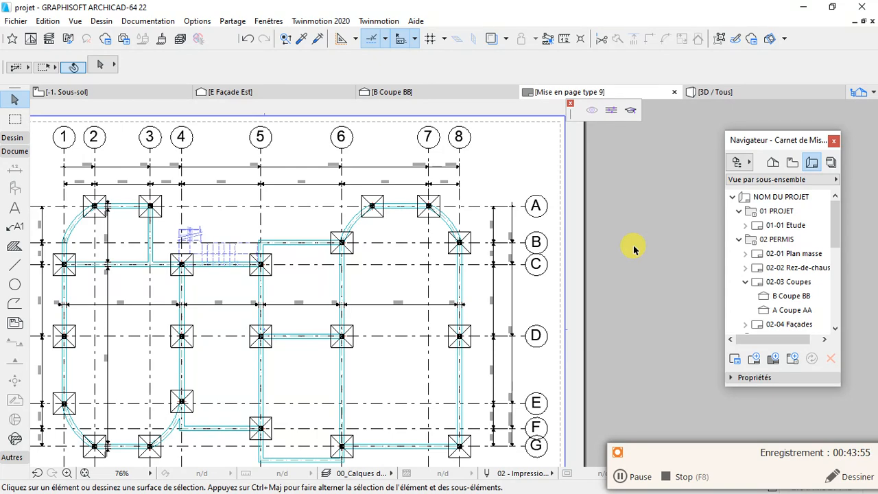
pyautogui.scroll(-2, 633, 247)
pyautogui.scroll(2, 629, 295)
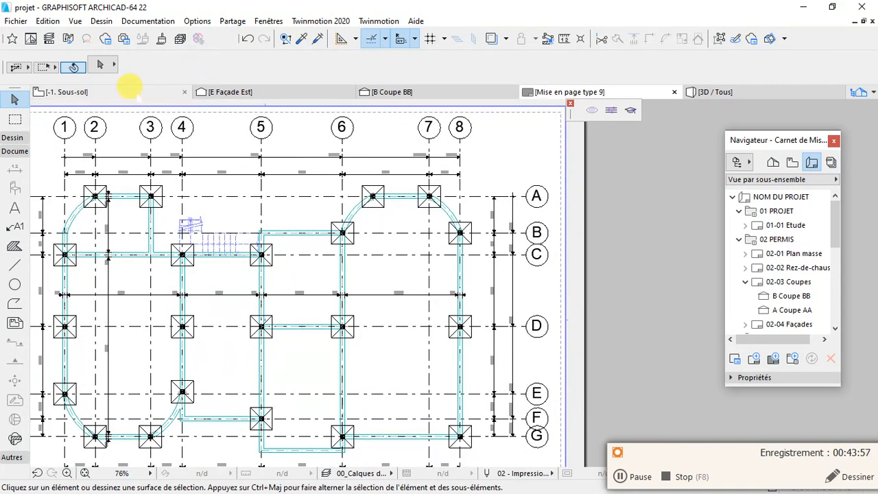
pyautogui.click(390, 92)
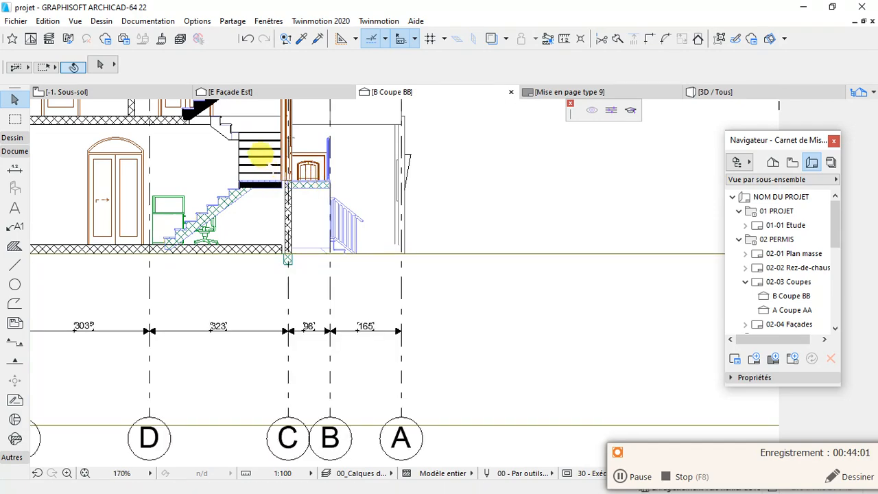
pyautogui.scroll(-10, 308, 260)
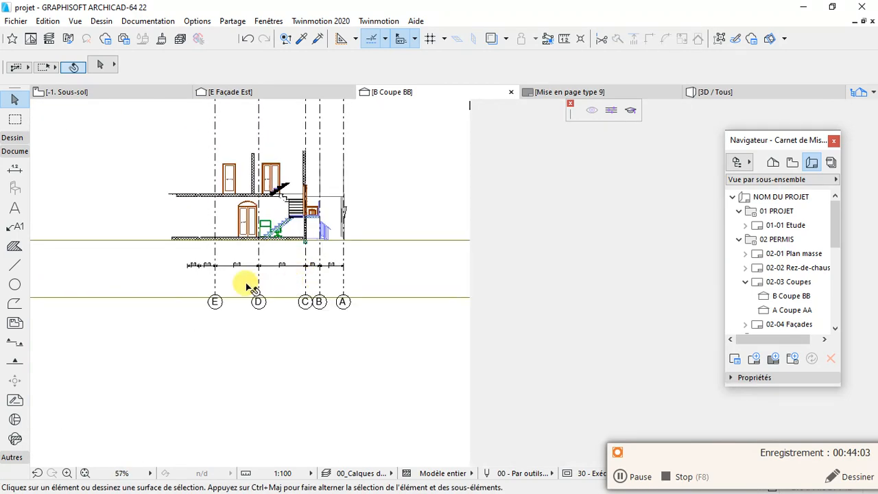
# - Open the -1. Sous-sol plan and select all its dimensions using Find & Select with the element type Cotation
pyautogui.click(124, 92)
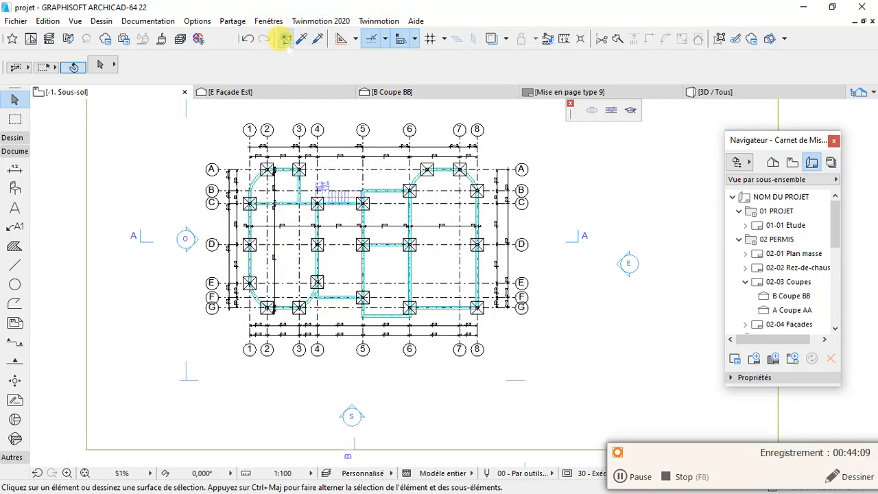
pyautogui.click(284, 39)
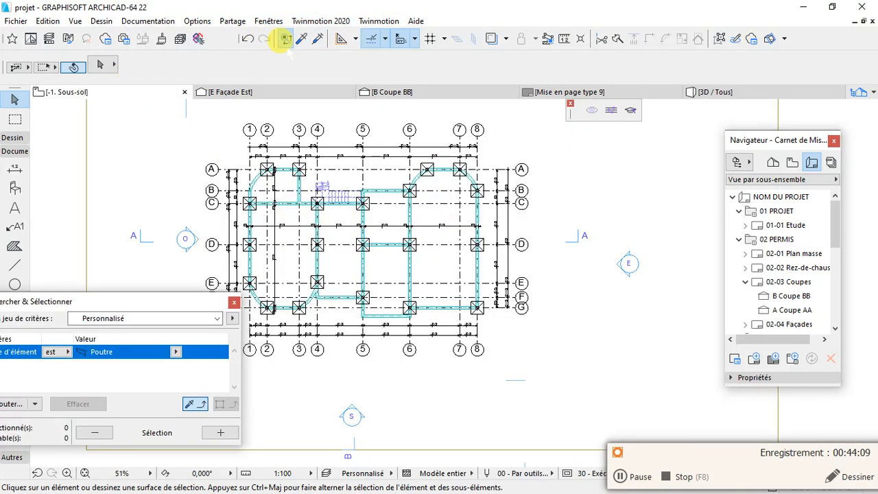
pyautogui.click(180, 353)
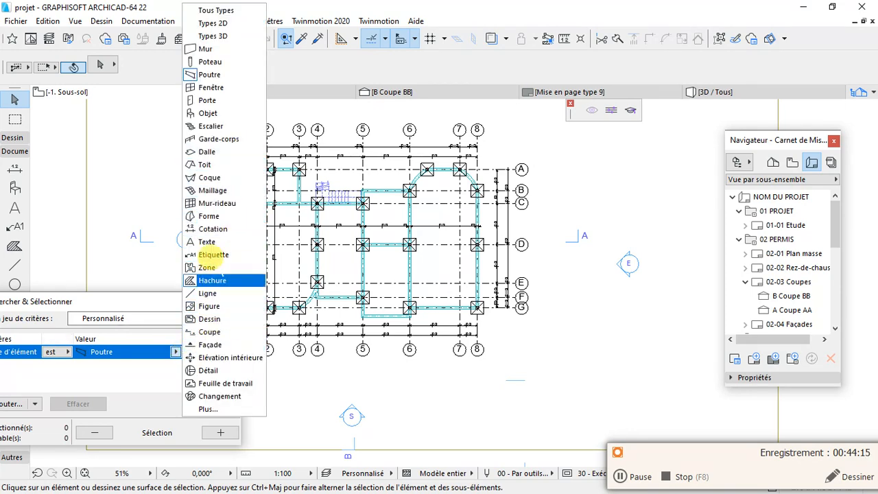
pyautogui.click(210, 229)
pyautogui.click(220, 432)
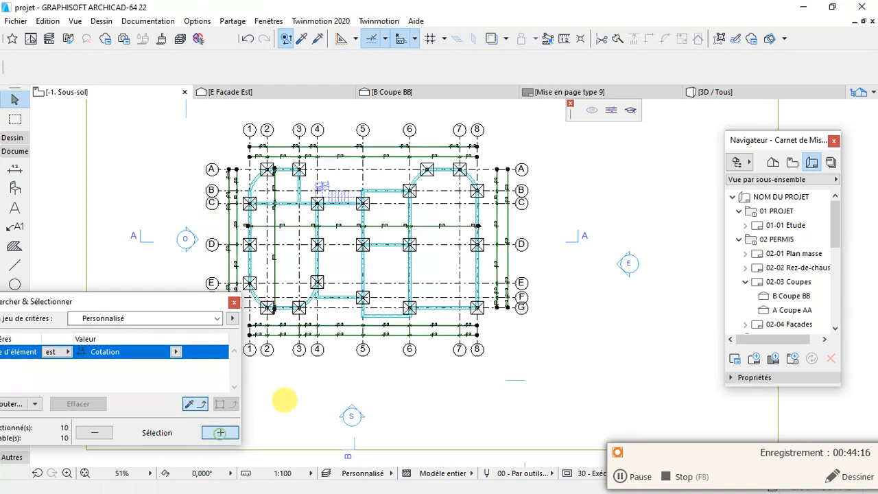
# - Set the selected dimensions' text height to 2.50 mm, marker size to 2 mm and pointer arrow size to 2 mm
pyautogui.scroll(5, 430, 217)
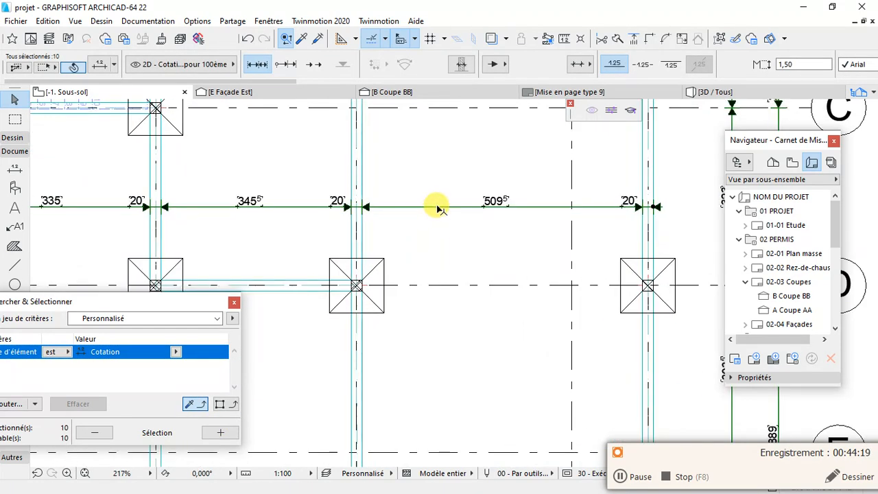
pyautogui.rightClick(439, 208)
pyautogui.click(467, 198)
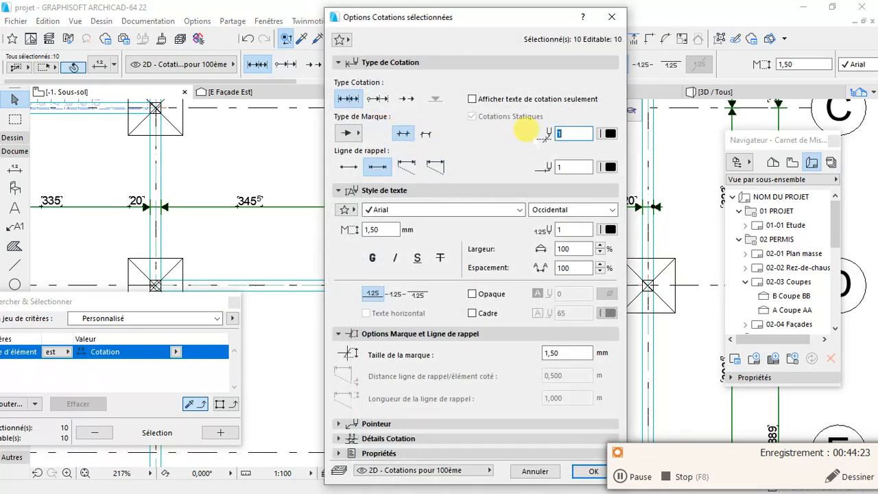
pyautogui.moveTo(380, 230); pyautogui.dragTo(306, 229)
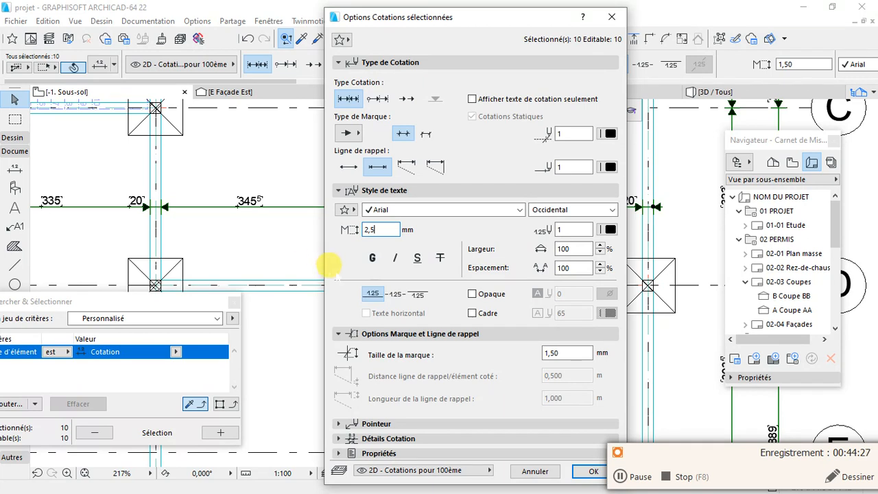
pyautogui.write('2,50')
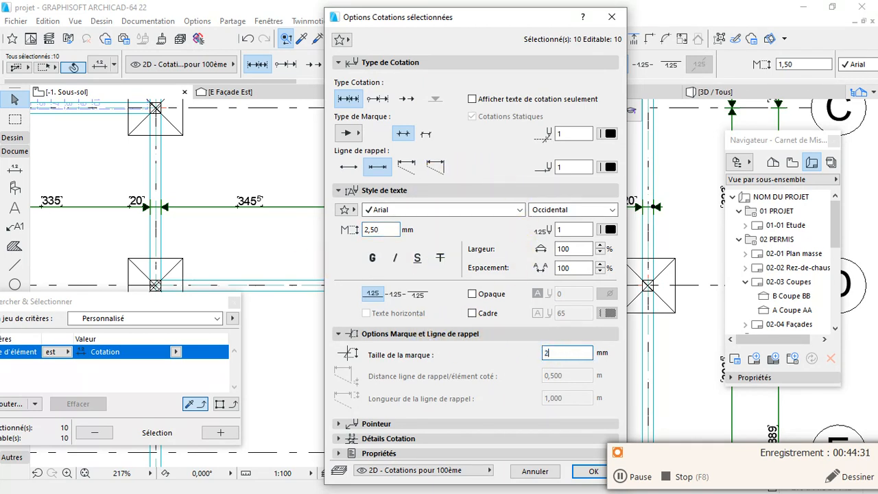
pyautogui.write('2,00')
pyautogui.click(412, 424)
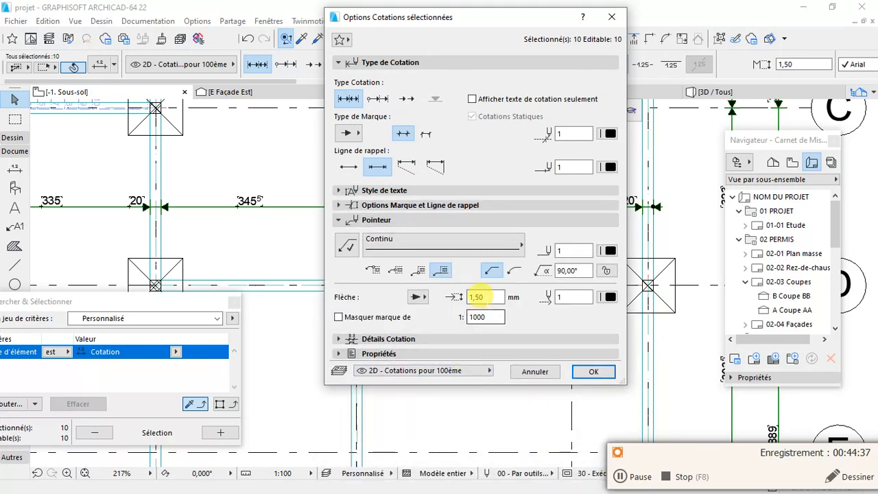
pyautogui.write('2,00')
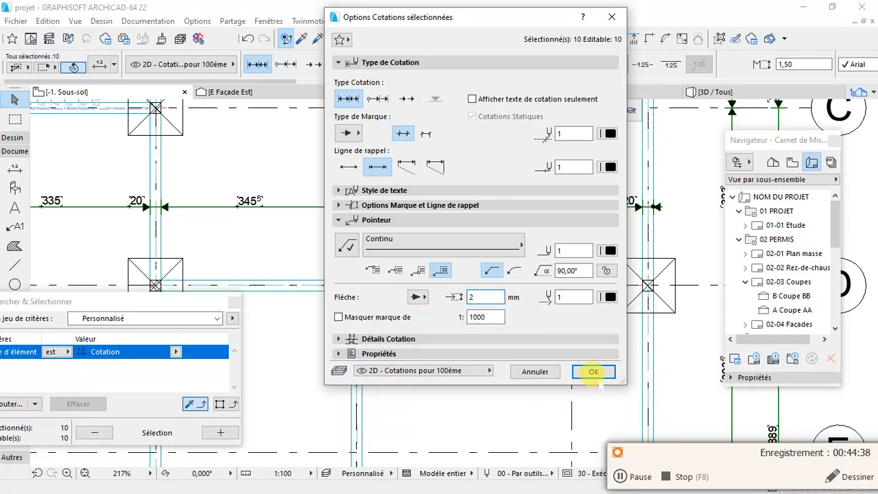
pyautogui.click(595, 371)
# - Return to the layout "Mise en page type 9", close Find & Select and check the foundation plan's enlarged dimension text
pyautogui.scroll(-5, 411, 343)
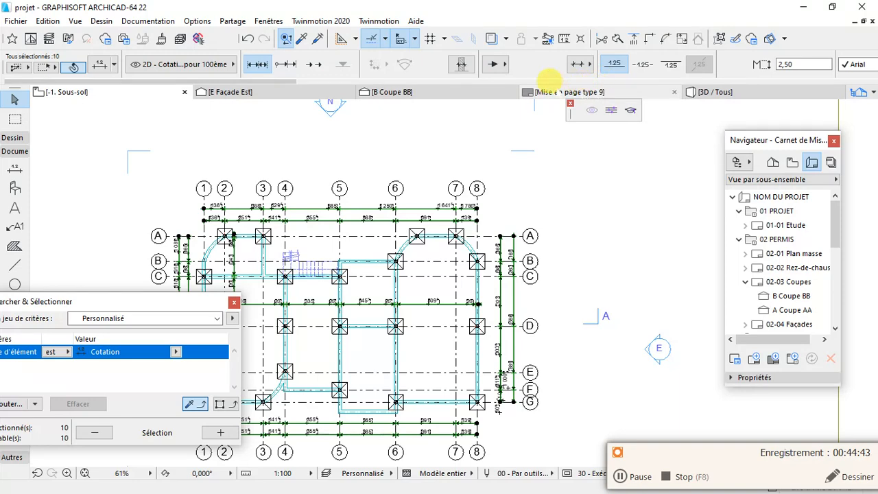
pyautogui.click(556, 91)
pyautogui.scroll(-3, 377, 243)
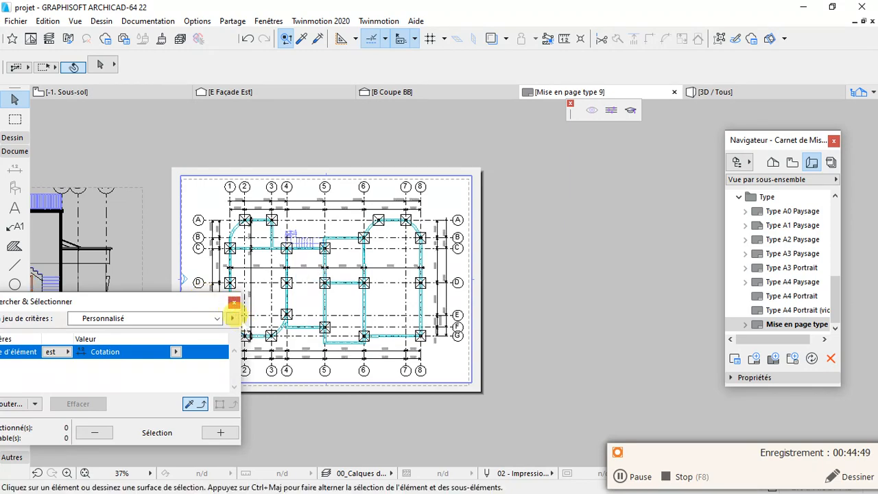
pyautogui.click(234, 302)
pyautogui.scroll(2, 348, 275)
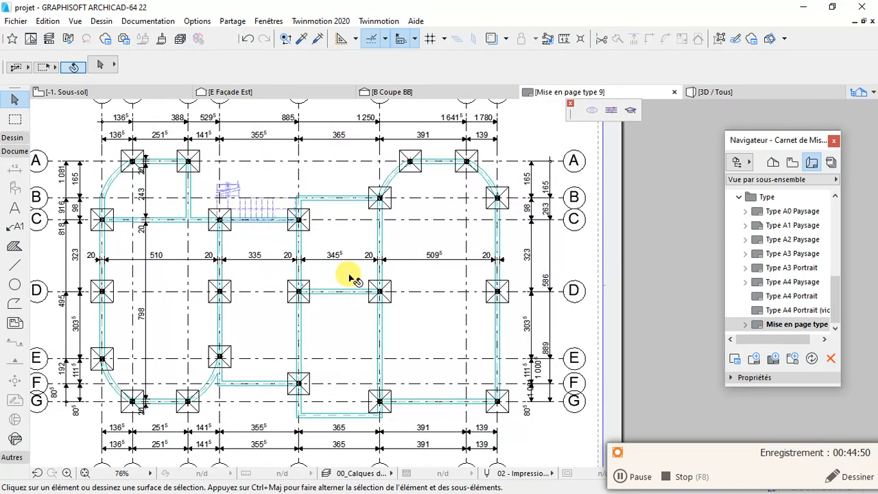
pyautogui.scroll(-1, 285, 209)
pyautogui.scroll(1, 284, 209)
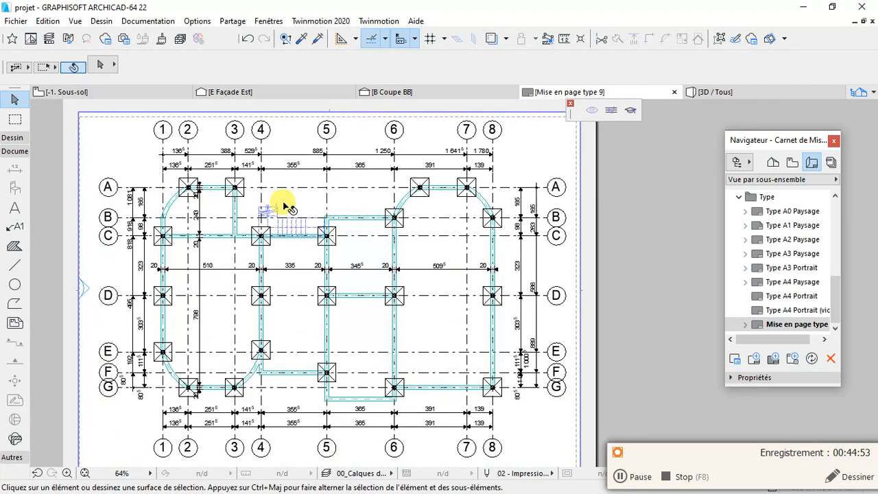
pyautogui.scroll(1, 290, 229)
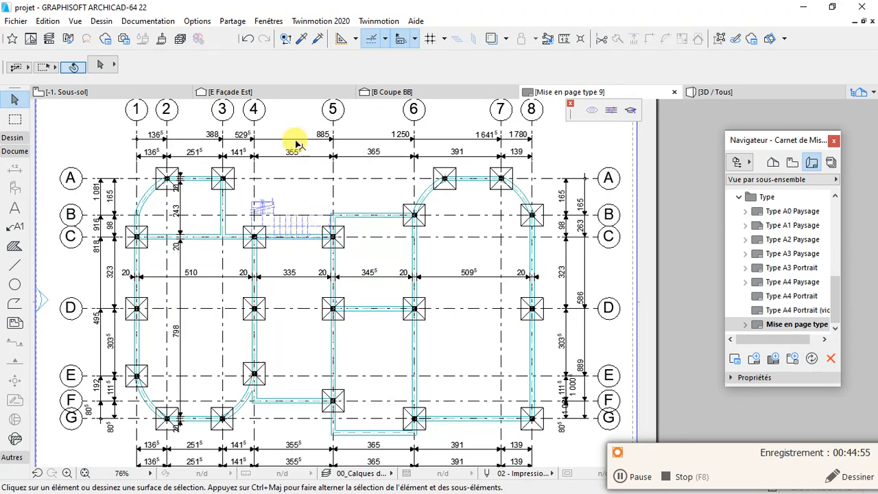
# - Open the -1. Sous-sol plan and select all its beams using Find & Select with the element type Poutre
pyautogui.click(141, 88)
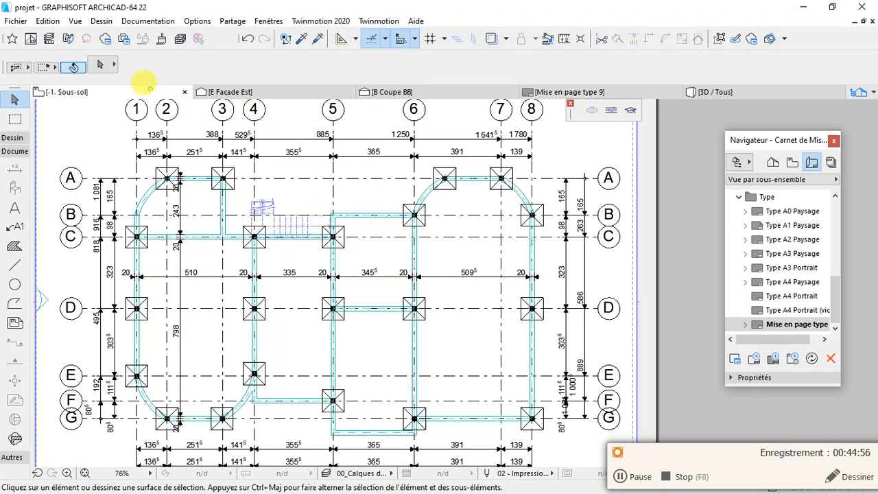
pyautogui.scroll(3, 393, 350)
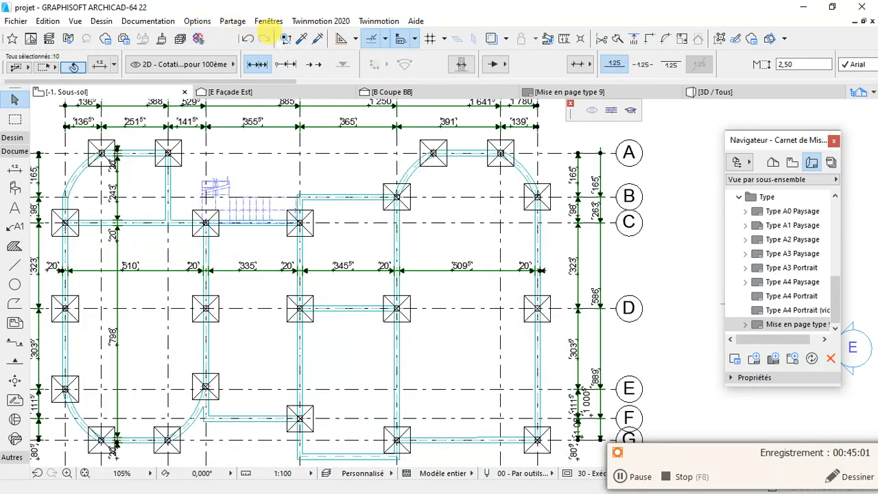
pyautogui.hotkey('ctrl', 'f')
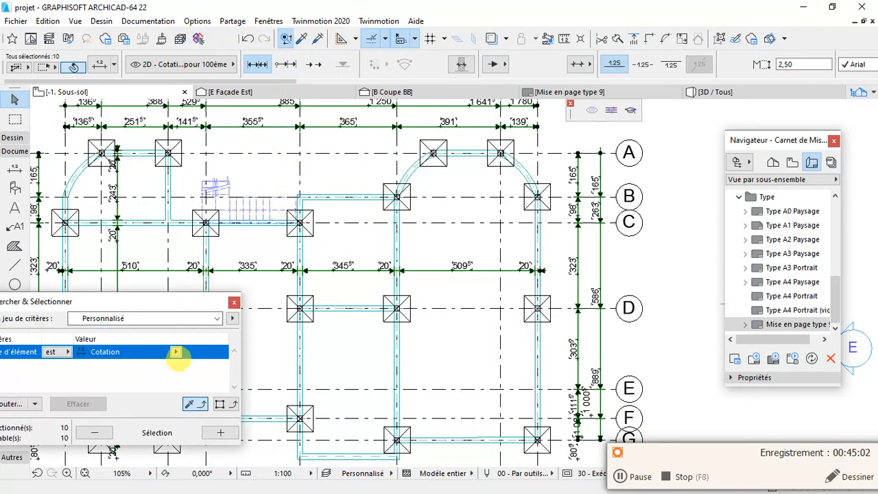
pyautogui.click(175, 352)
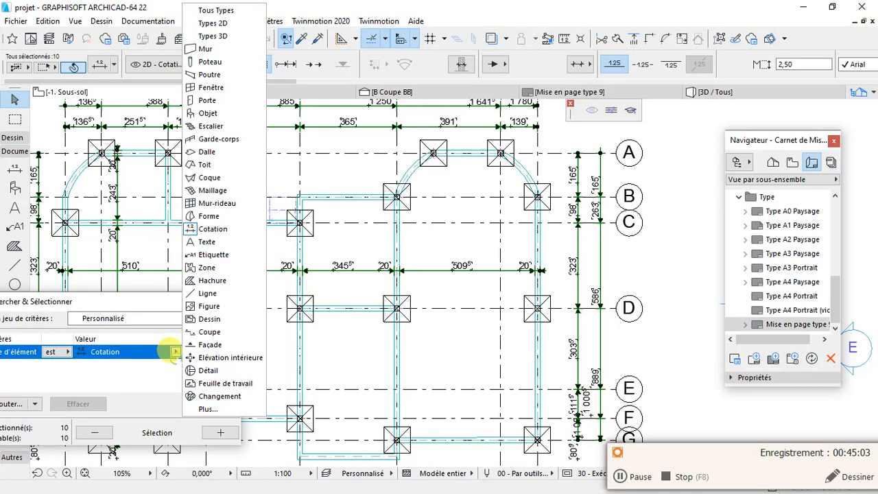
pyautogui.click(209, 73)
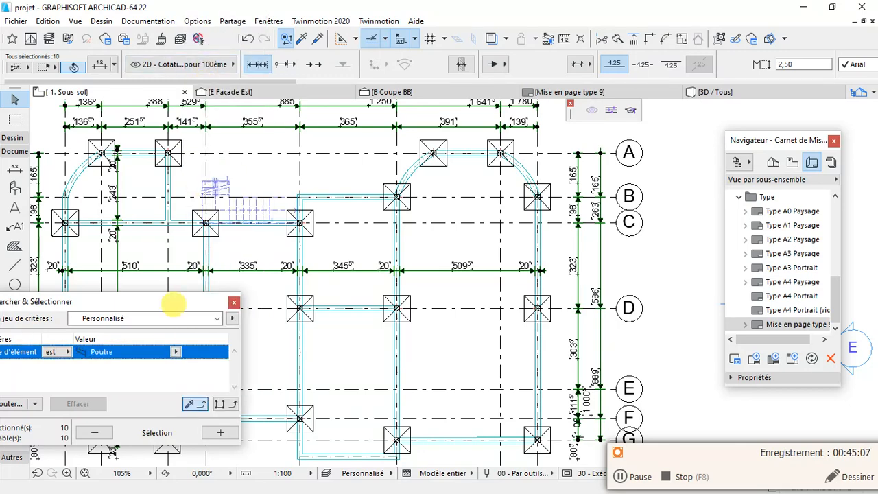
pyautogui.click(219, 433)
pyautogui.scroll(5, 298, 337)
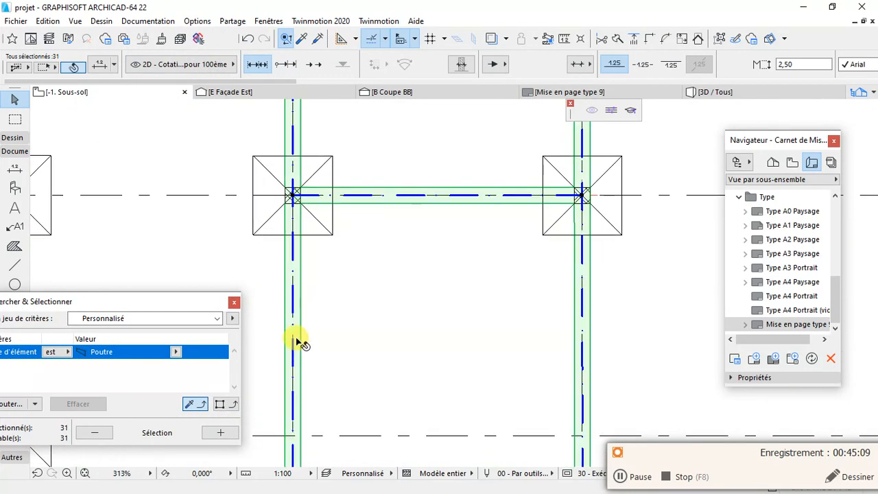
# - Open the settings of the selected beams and set their cut line pen to black
pyautogui.rightClick(298, 336)
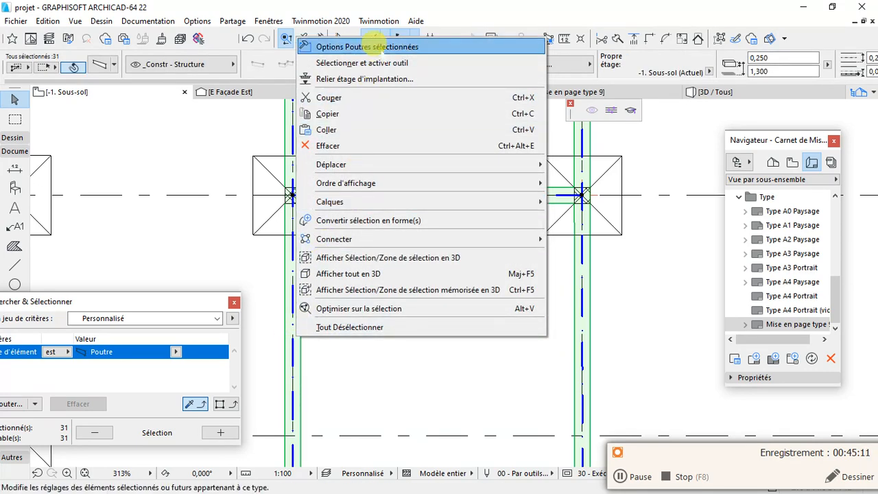
pyautogui.click(383, 43)
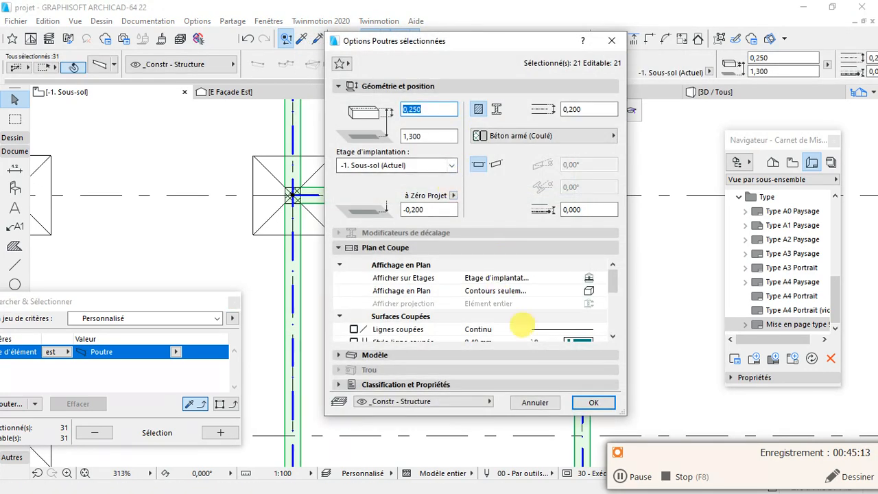
pyautogui.scroll(-2, 521, 327)
pyautogui.click(579, 303)
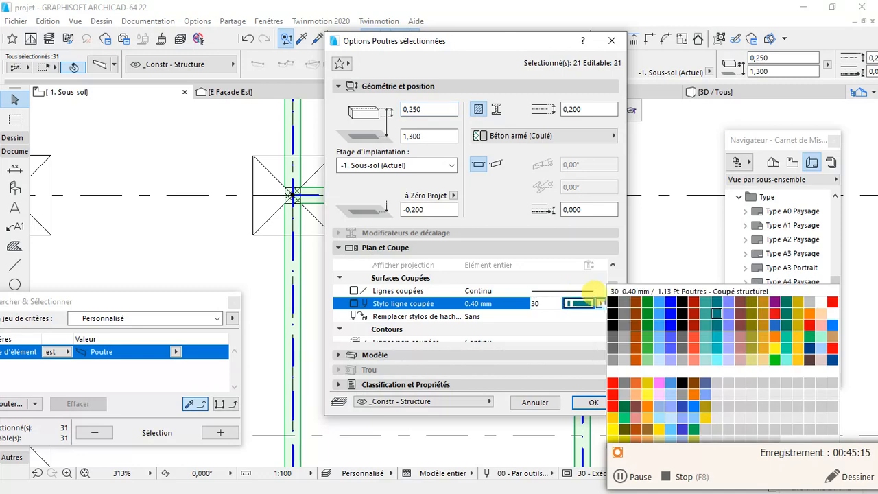
pyautogui.doubleClick(612, 302)
# - Set the beams' uncut line pen and reference axis pen to black pen 1, apply the settings and clear the selection
pyautogui.scroll(-2, 542, 299)
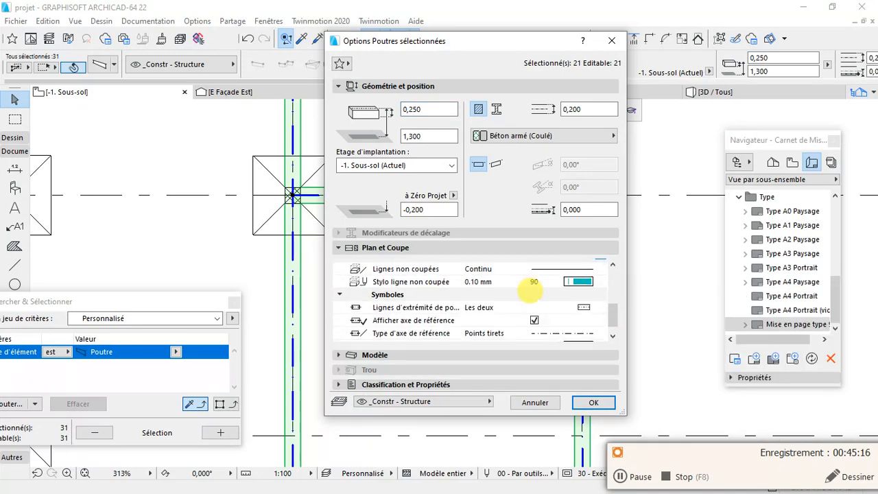
pyautogui.click(579, 277)
pyautogui.click(612, 267)
pyautogui.scroll(-1, 570, 296)
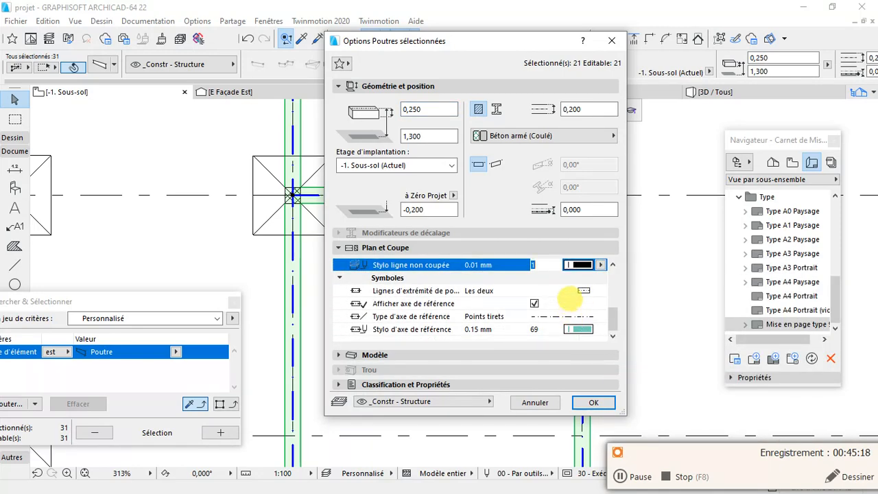
pyautogui.click(578, 329)
pyautogui.click(610, 326)
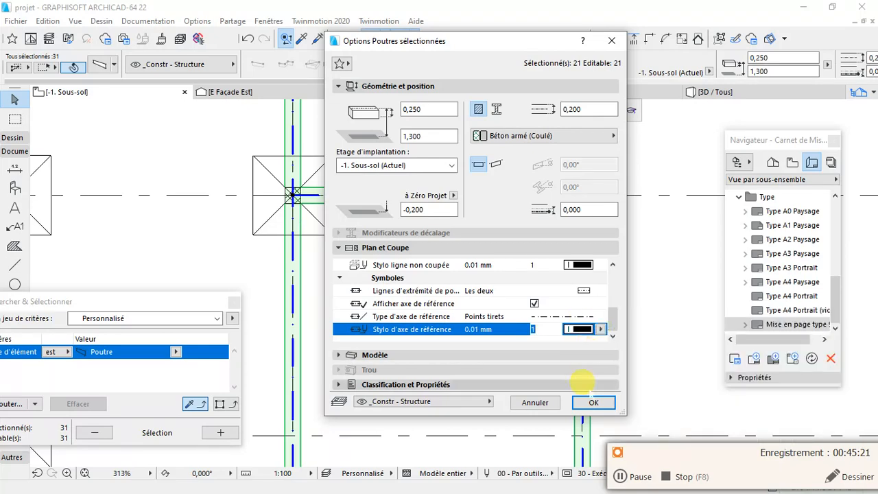
pyautogui.click(591, 401)
pyautogui.click(483, 340)
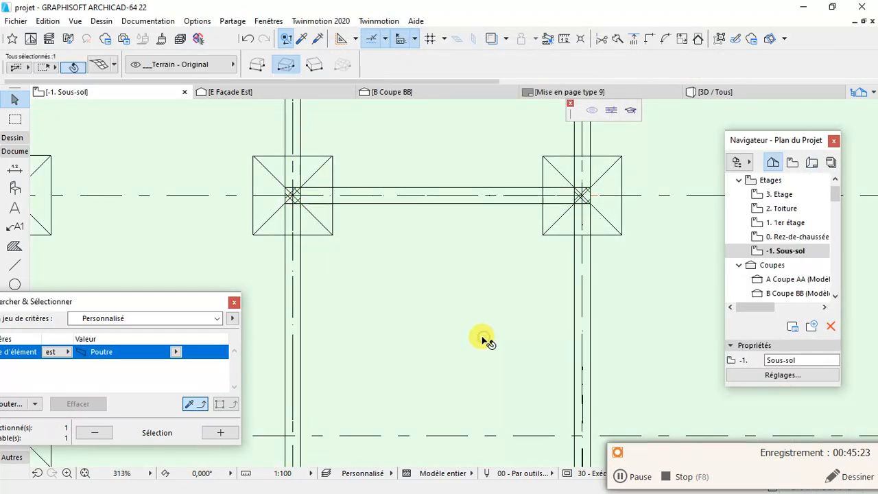
pyautogui.press('Escape')
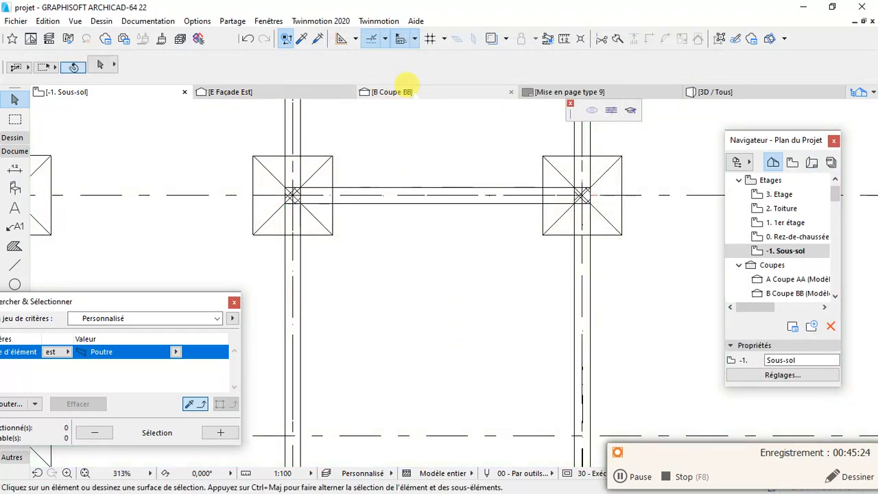
# - Return to the layout "Mise en page type 9", close Find & Select and check the beam lines on the foundation plan
pyautogui.click(596, 91)
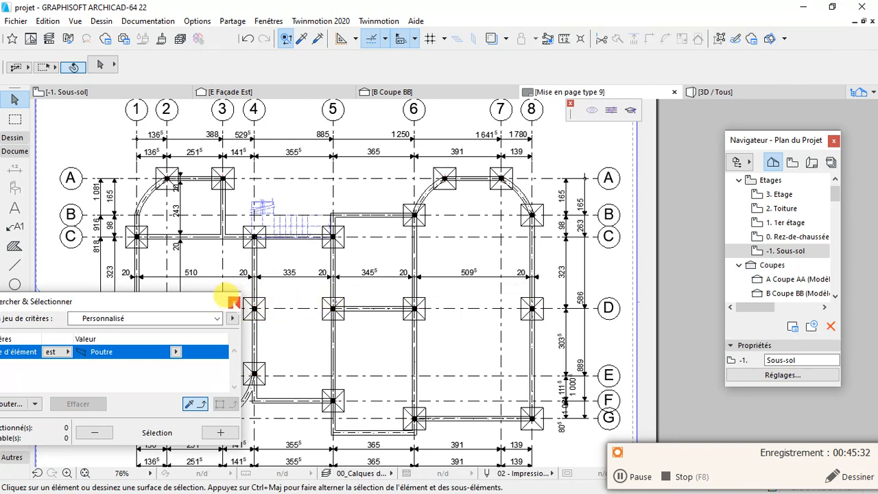
pyautogui.click(233, 301)
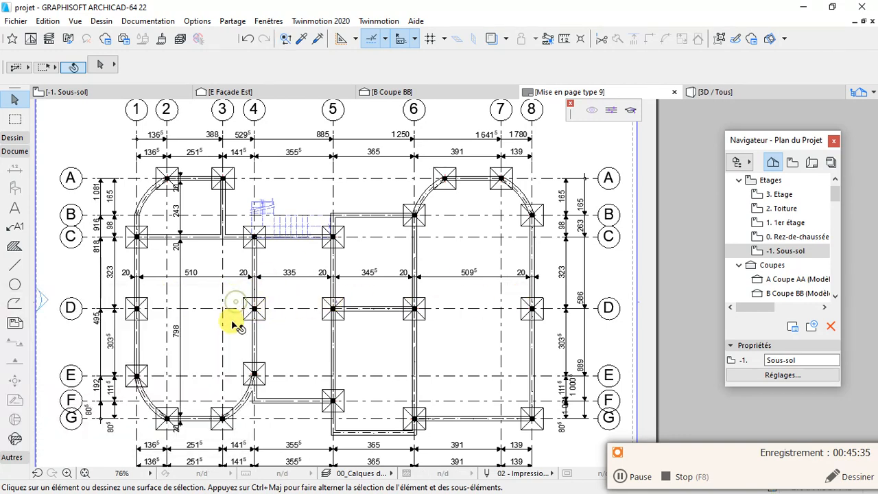
pyautogui.scroll(-1, 236, 314)
pyautogui.scroll(-1, 199, 278)
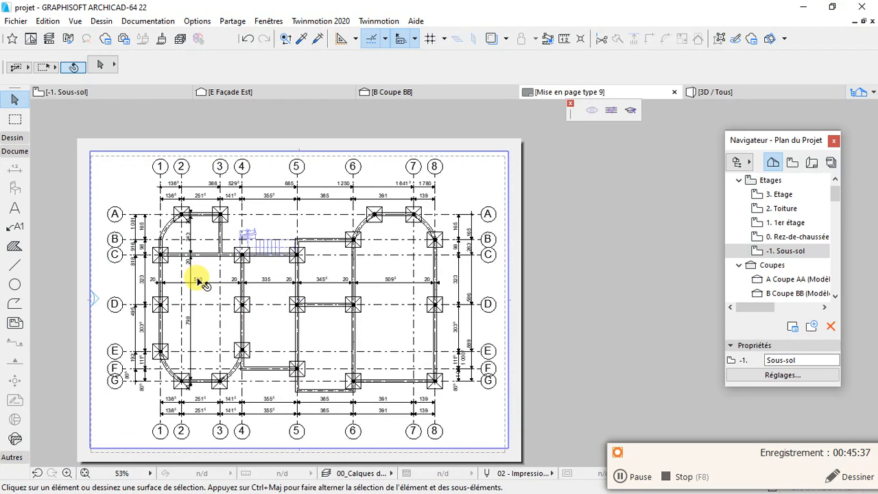
pyautogui.scroll(1, 192, 275)
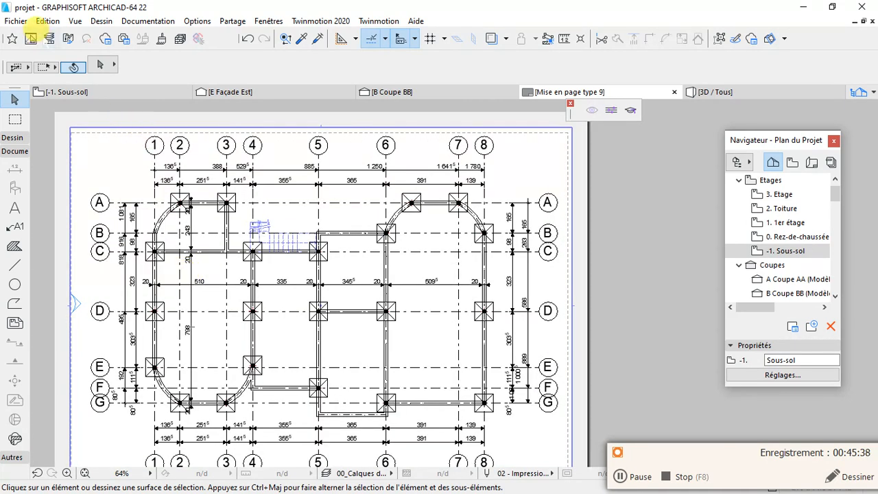
# - Save the layout to the desktop (Bureau) as a PDF file named "plan fonda.pdf"
pyautogui.click(16, 20)
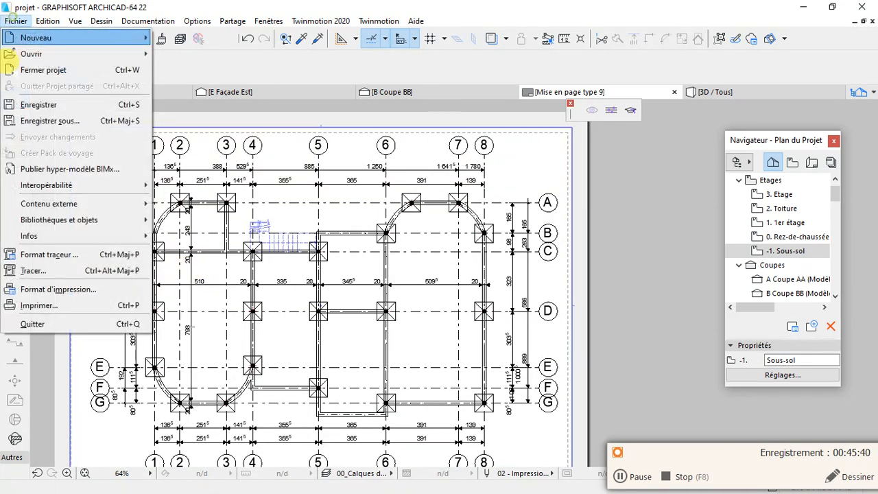
pyautogui.click(50, 121)
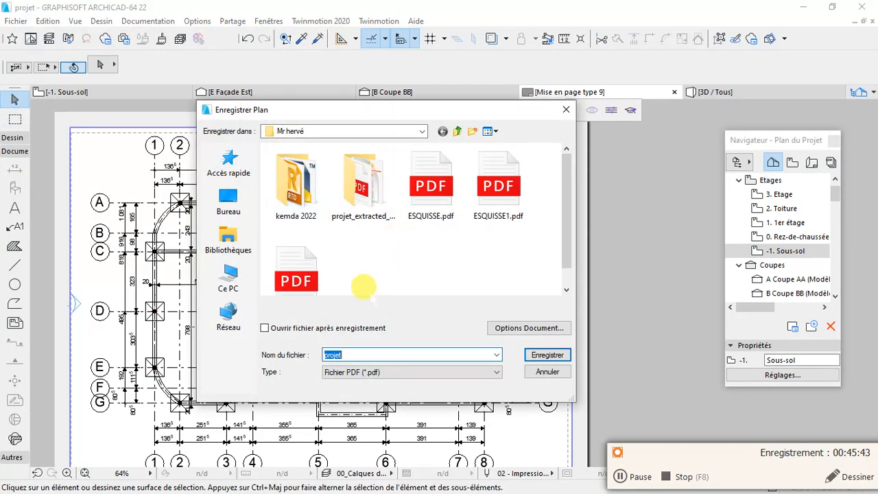
pyautogui.scroll(-1, 310, 257)
pyautogui.click(228, 199)
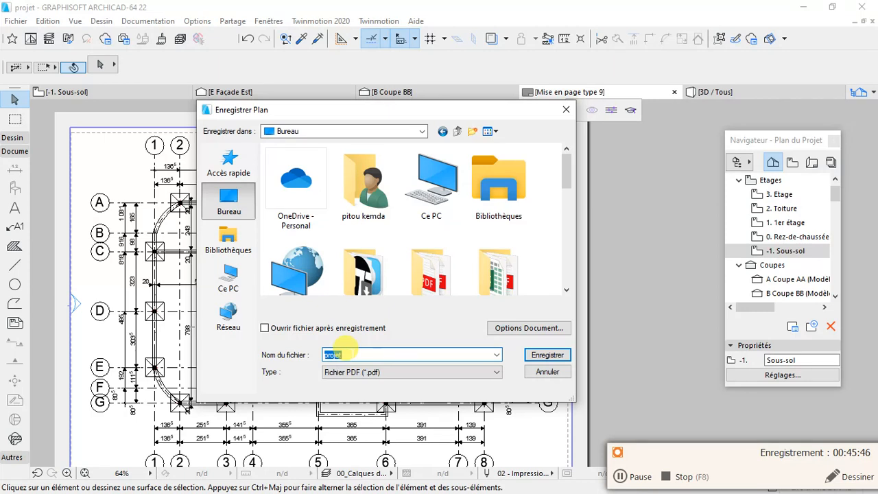
pyautogui.write('plan fonda.pdf')
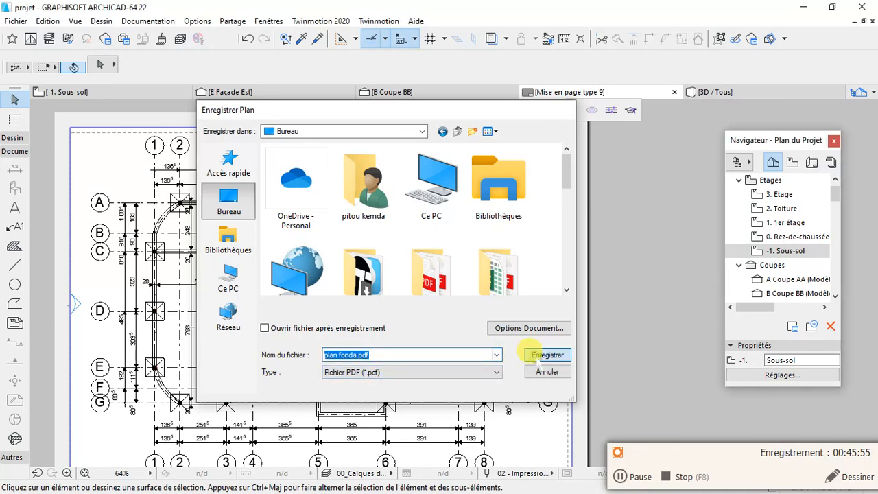
pyautogui.click(530, 355)
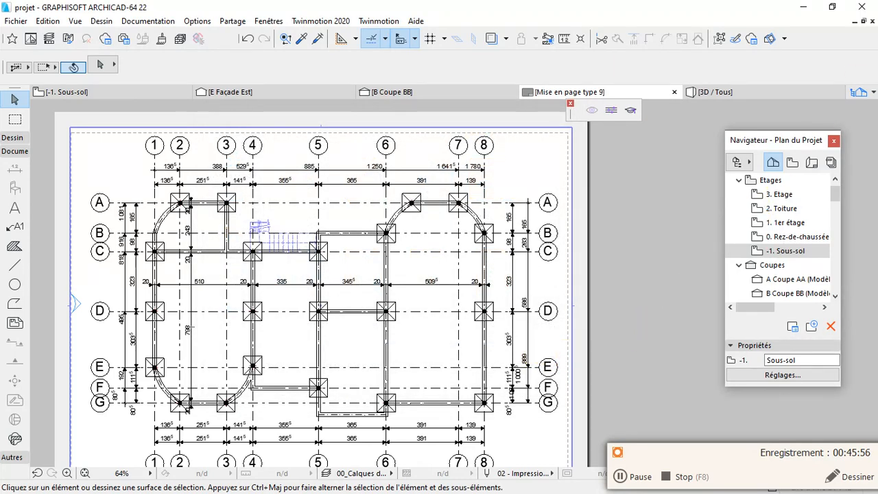
# - Minimize ARCHICAD, open plan fonda.pdf from the desktop and examine the whole exported foundation plan
pyautogui.click(806, 6)
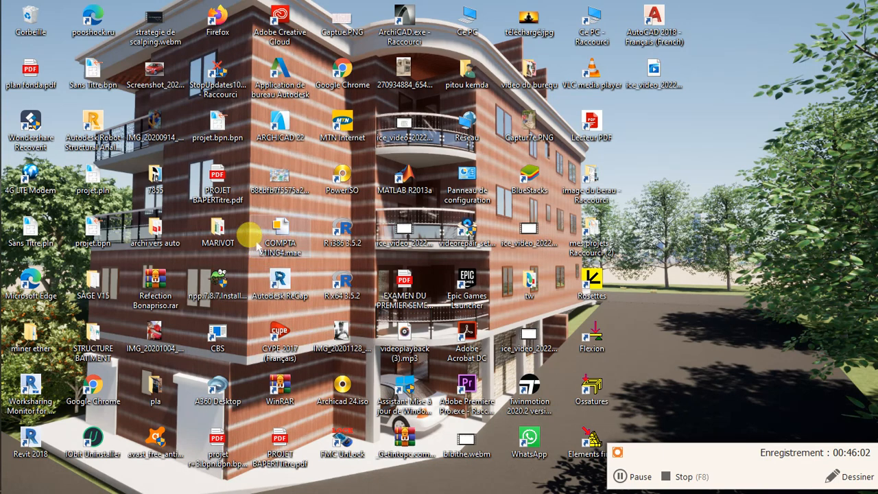
pyautogui.doubleClick(51, 77)
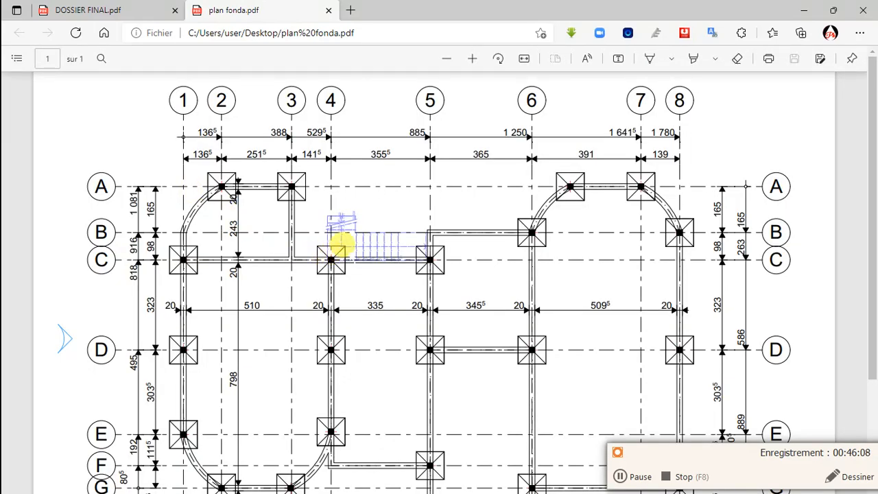
pyautogui.scroll(-2, 339, 243)
pyautogui.keyDown('ctrl'); pyautogui.scroll(-2, 343, 244); pyautogui.keyUp('ctrl')
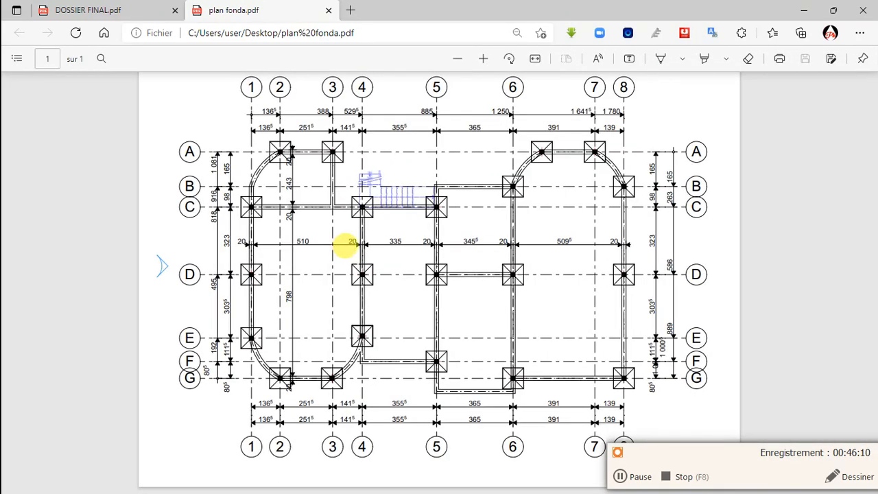